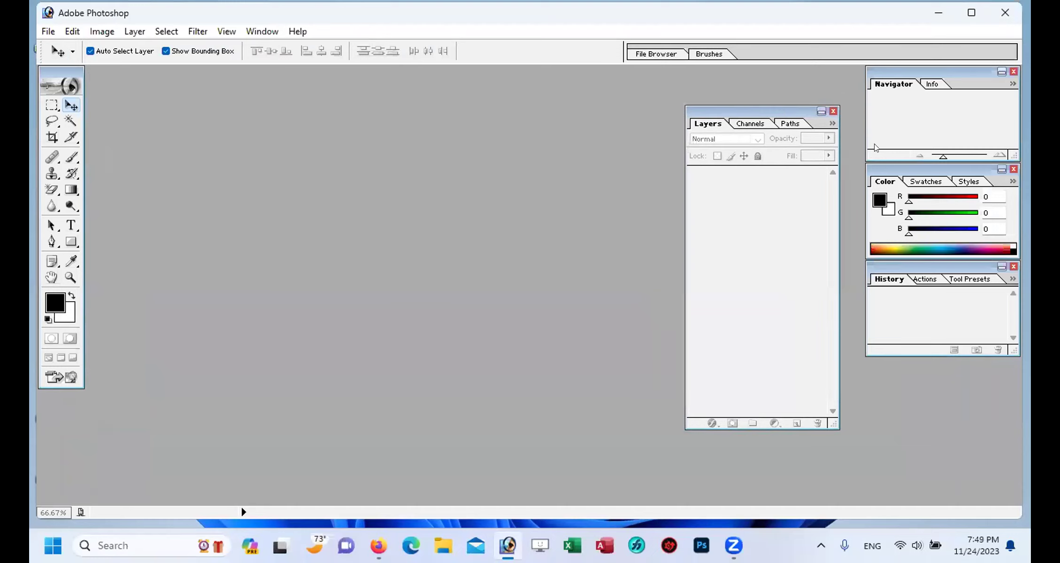
Step: Create a new white A4 document, 210 x 297 mm, at 300 pixels/inch in RGB Color mode
{"action": "left_click_drag", "start_coordinate": [913, 164], "coordinate": [913, 163]}
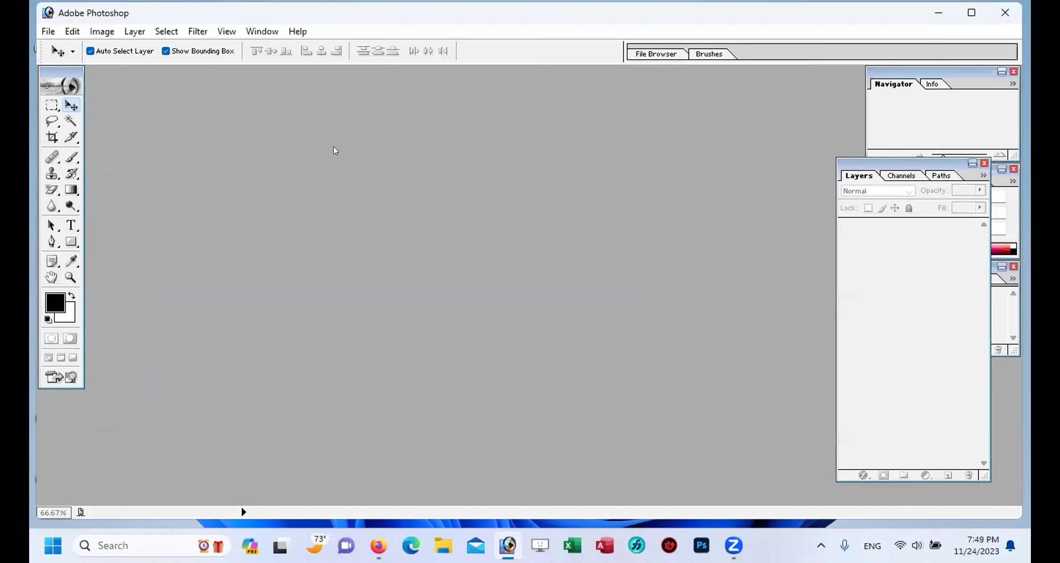
{"action": "left_click", "coordinate": [53, 30]}
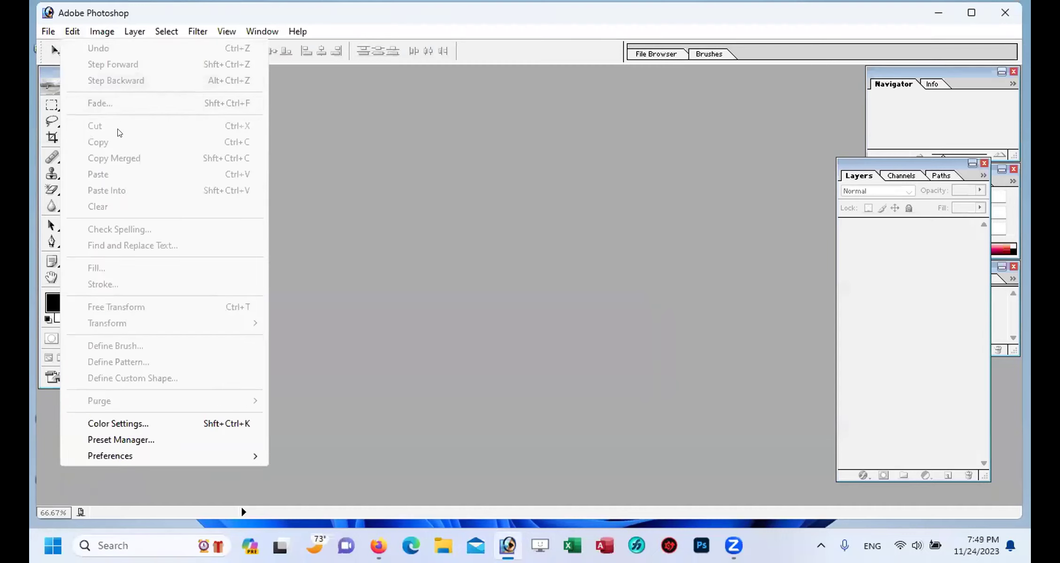
{"action": "left_click", "coordinate": [75, 48]}
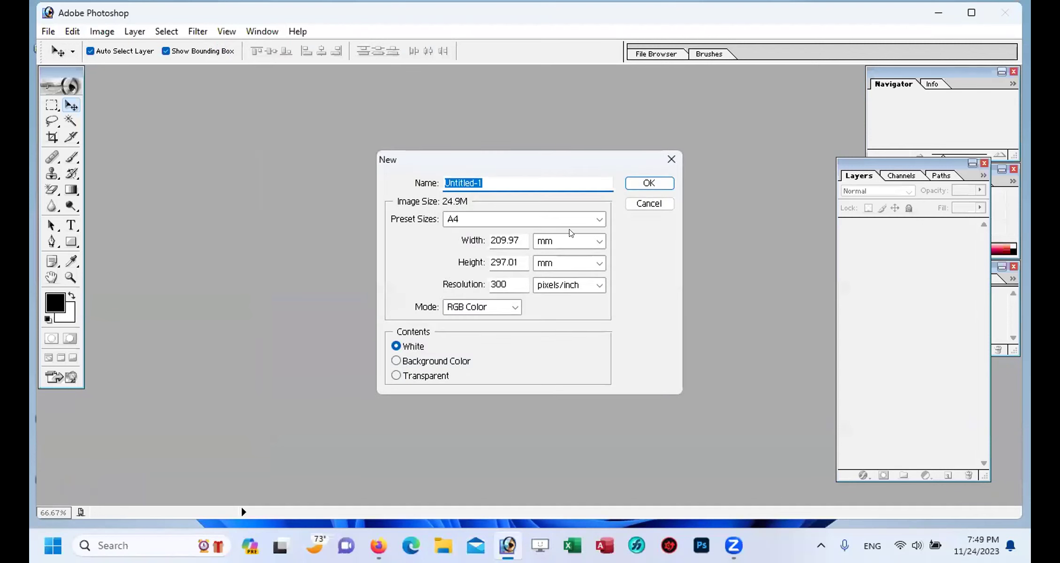
{"action": "left_click", "coordinate": [596, 219]}
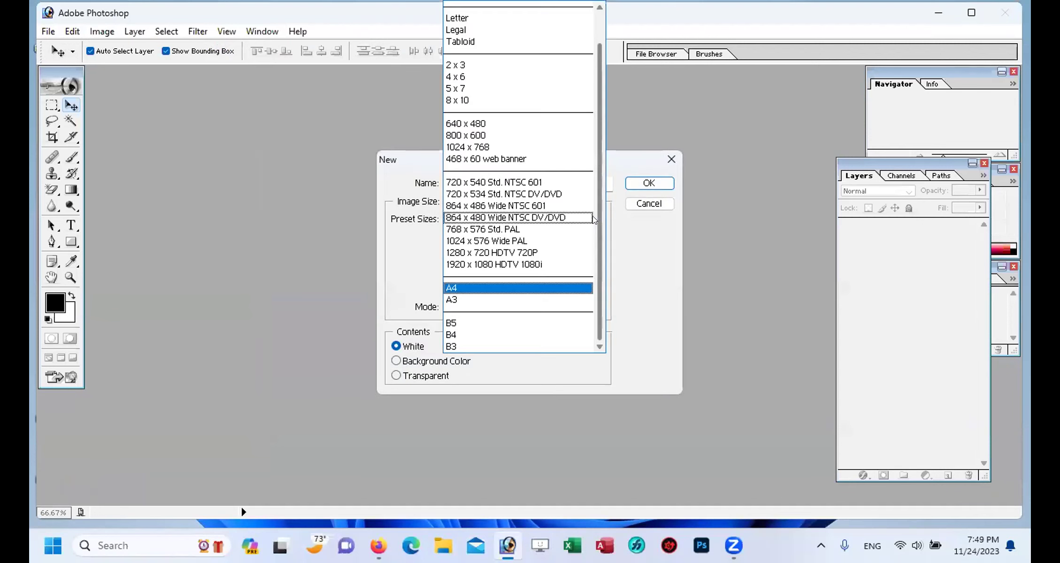
{"action": "left_click", "coordinate": [493, 285]}
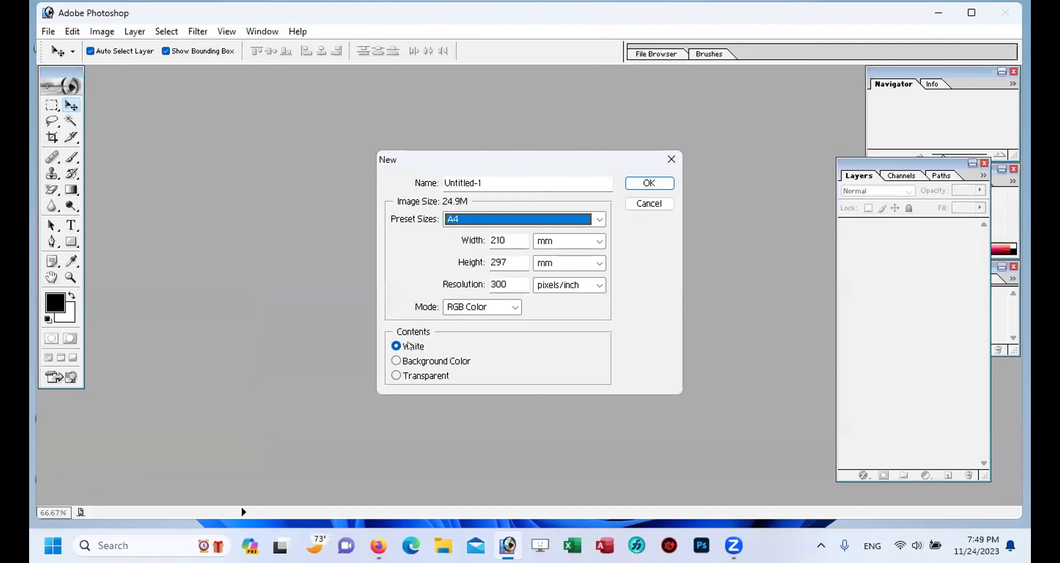
{"action": "left_click", "coordinate": [643, 183]}
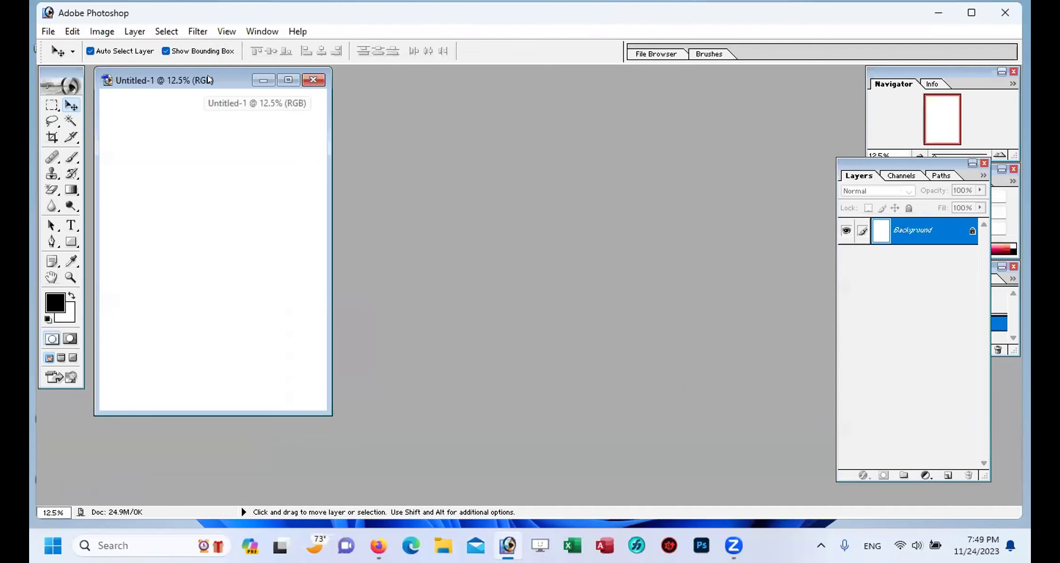
Step: Reposition the blank document's window so there is free workspace beside it for a second image
{"action": "left_click_drag", "start_coordinate": [208, 76], "coordinate": [407, 109]}
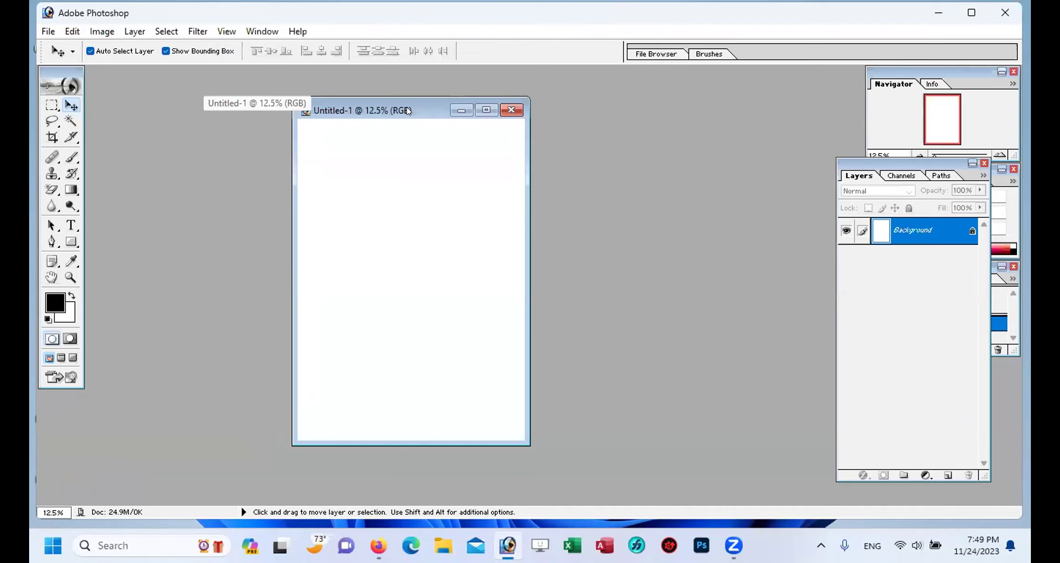
{"action": "left_click_drag", "start_coordinate": [395, 110], "coordinate": [349, 106]}
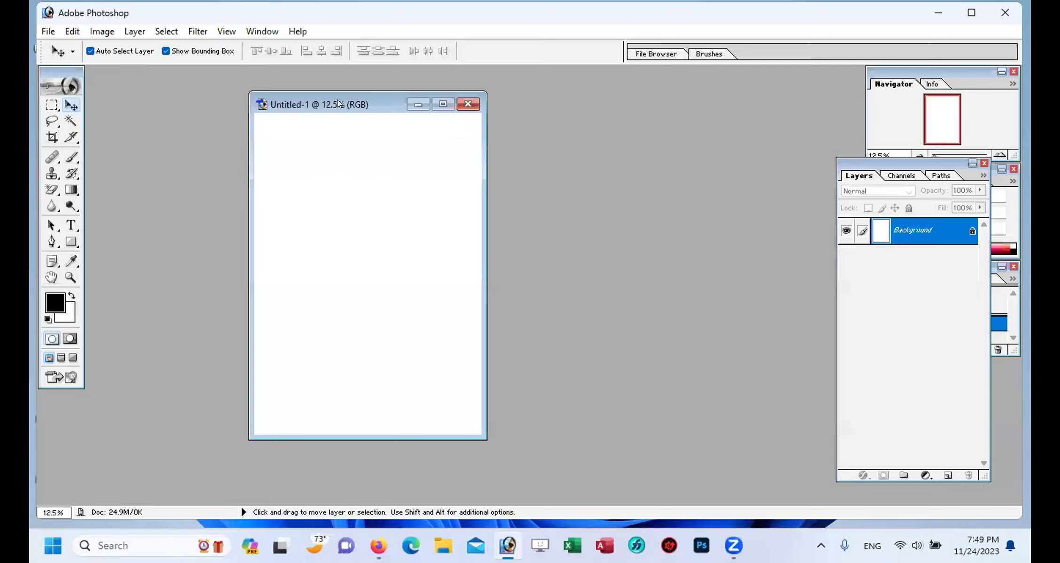
{"action": "left_click_drag", "start_coordinate": [338, 103], "coordinate": [314, 106]}
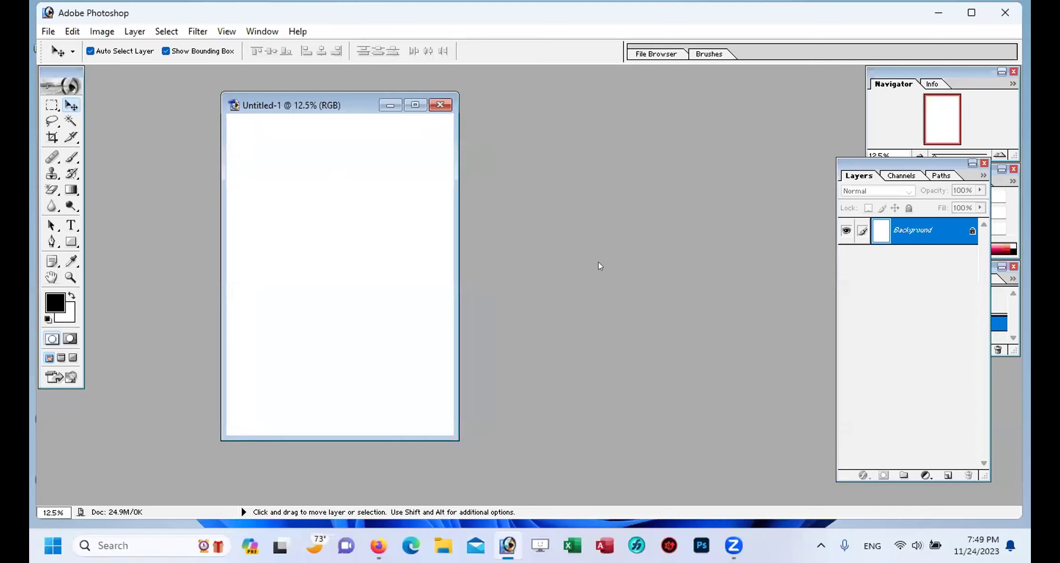
Step: Open the ribbon12 image from the Certificate M folder on the Desktop and place its window beside the blank document
{"action": "double_click", "coordinate": [640, 223]}
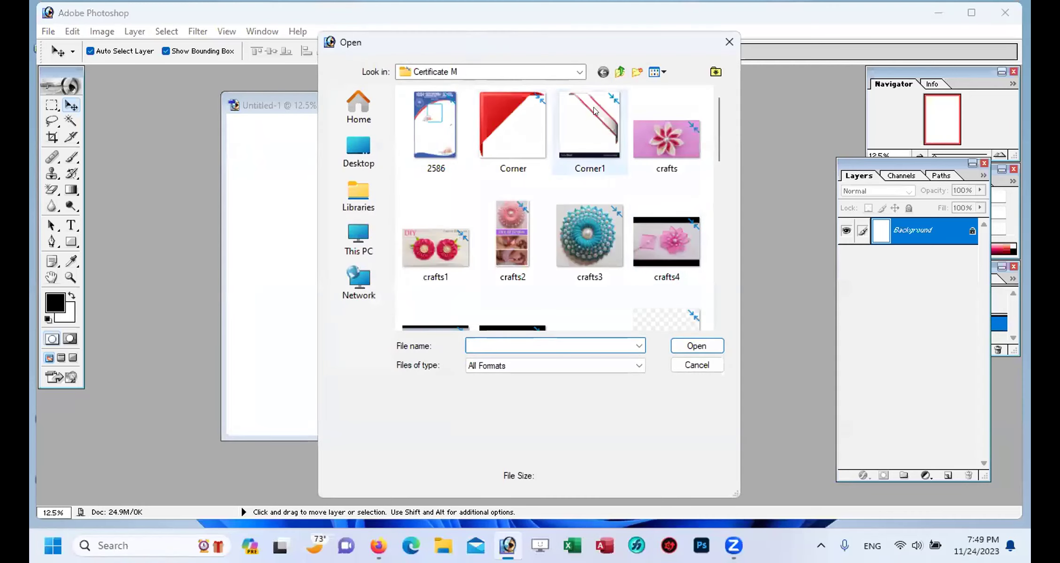
{"action": "left_click", "coordinate": [618, 72]}
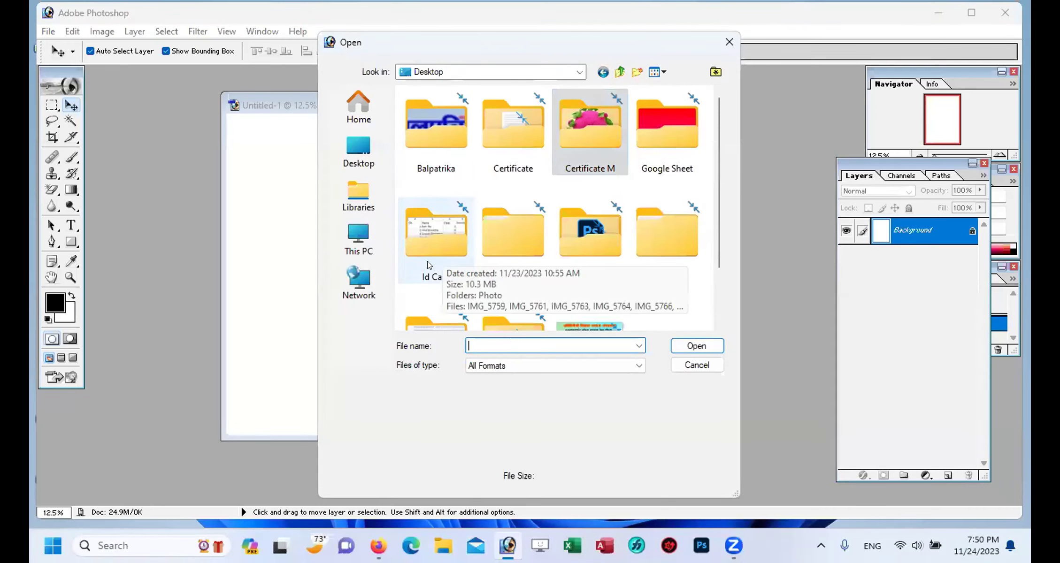
{"action": "double_click", "coordinate": [595, 131]}
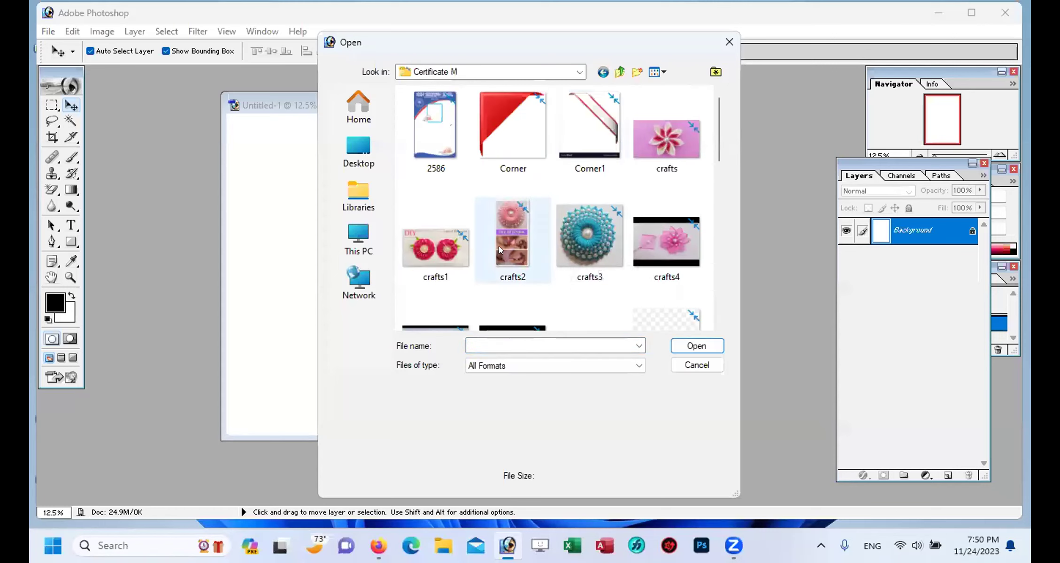
{"action": "scroll", "coordinate": [498, 246], "scroll_direction": "down", "scroll_amount": 6}
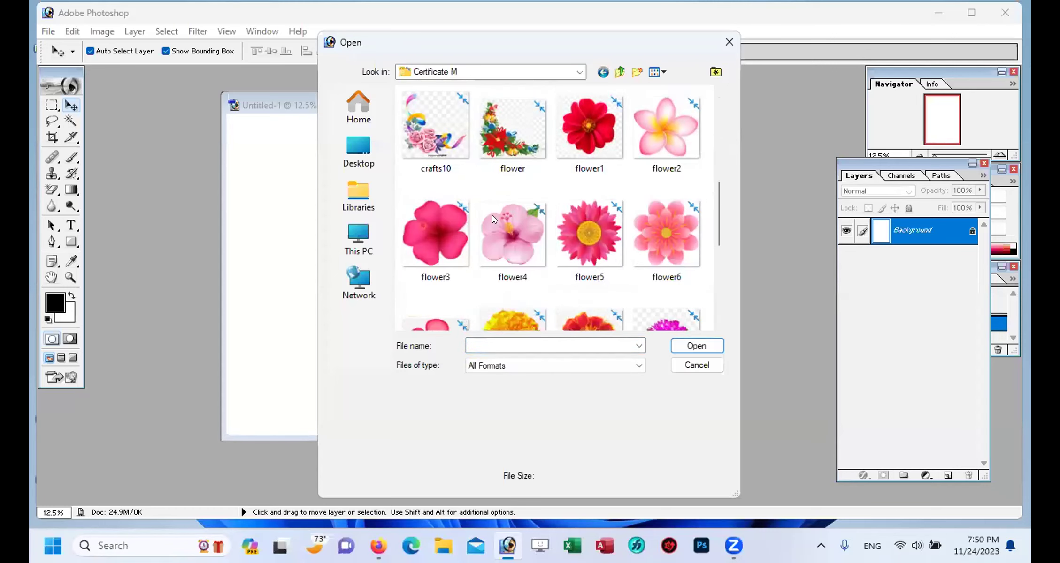
{"action": "scroll", "coordinate": [540, 221], "scroll_direction": "down", "scroll_amount": 3}
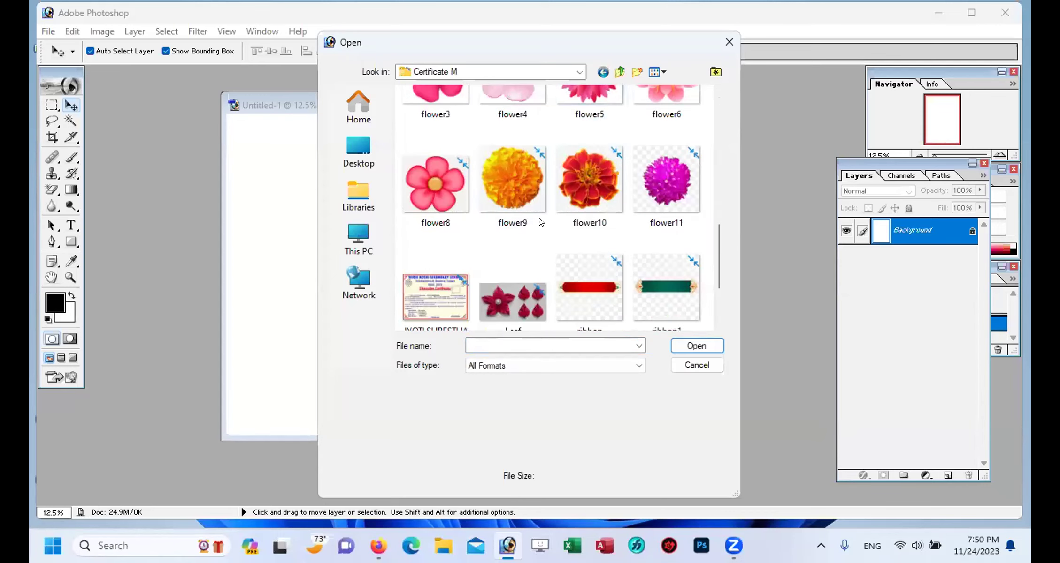
{"action": "scroll", "coordinate": [540, 222], "scroll_direction": "down", "scroll_amount": 2}
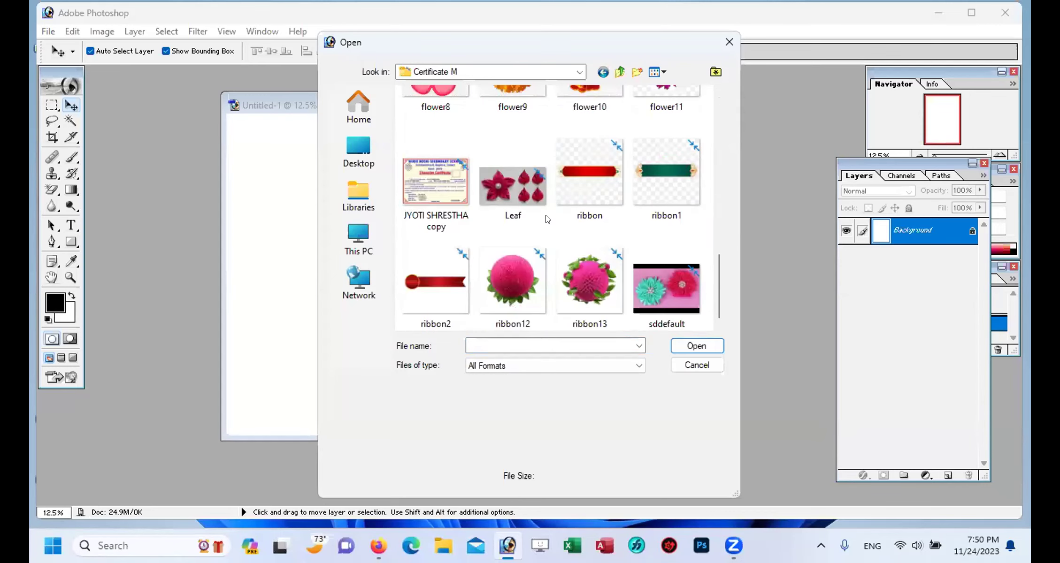
{"action": "left_click", "coordinate": [510, 287]}
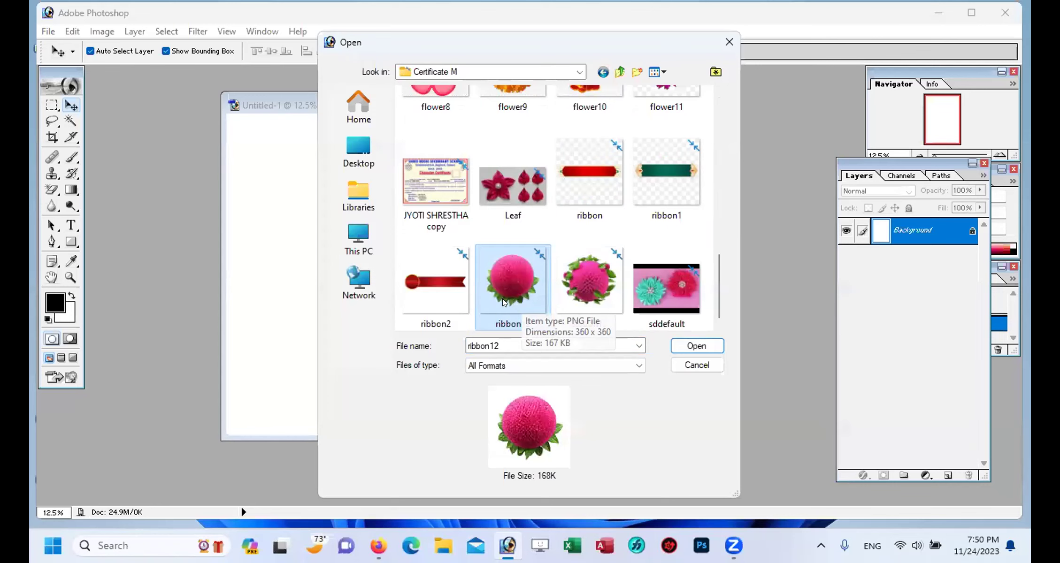
{"action": "left_click", "coordinate": [692, 346]}
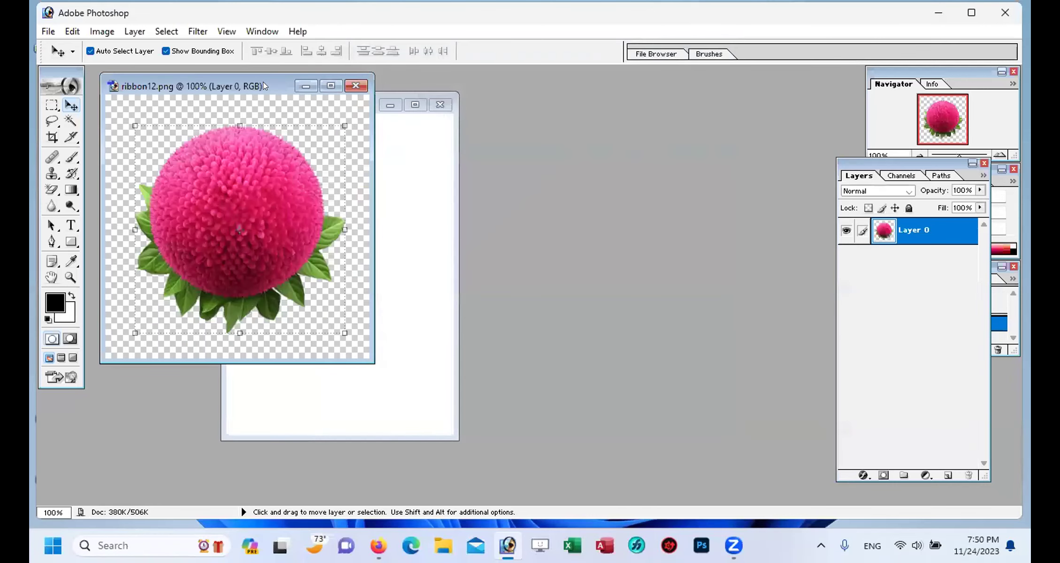
{"action": "left_click_drag", "start_coordinate": [263, 82], "coordinate": [644, 110]}
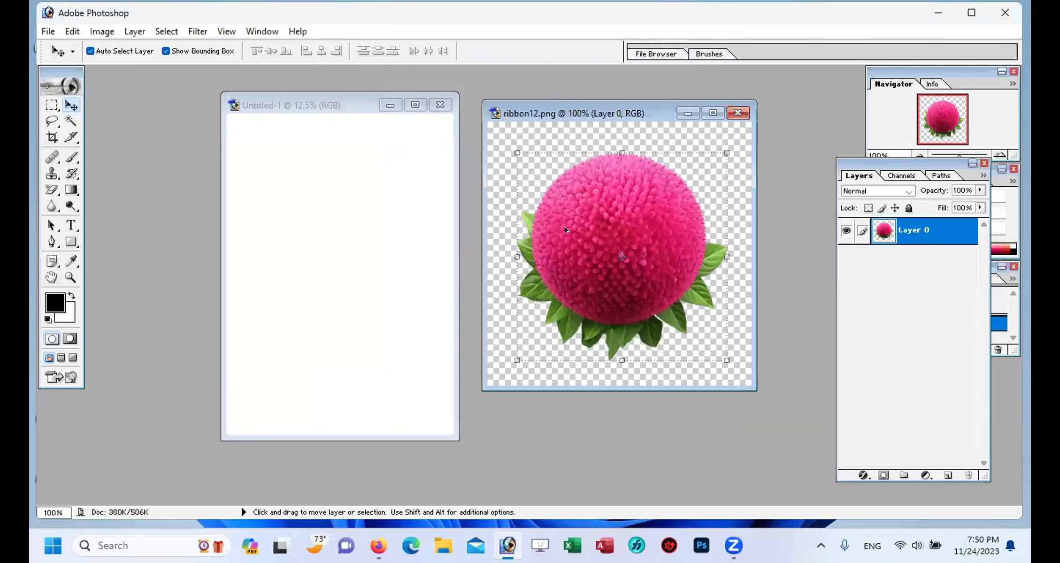
{"action": "left_click_drag", "start_coordinate": [583, 112], "coordinate": [617, 106]}
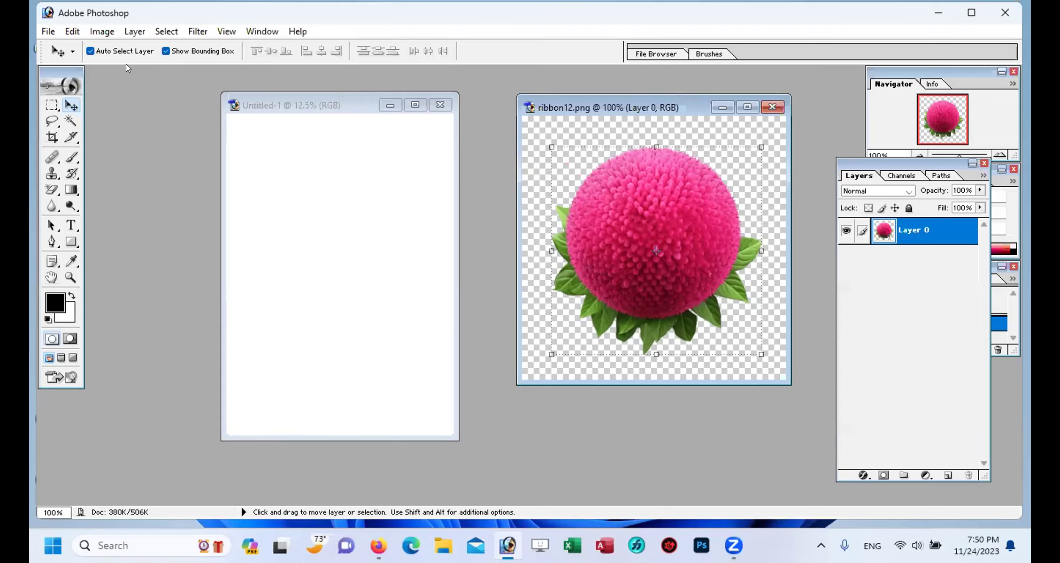
Step: Turn off Auto Select Layer and Show Bounding Box, and copy the pink flower onto the upper part of the blank A4 page
{"action": "left_click", "coordinate": [92, 51]}
{"action": "left_click", "coordinate": [166, 51]}
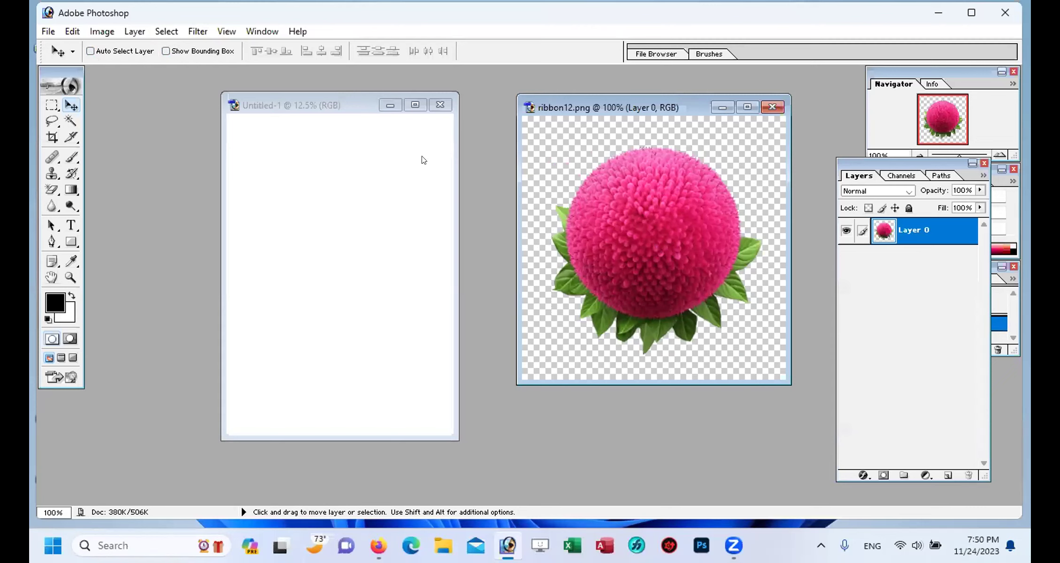
{"action": "left_click_drag", "start_coordinate": [645, 215], "coordinate": [319, 165]}
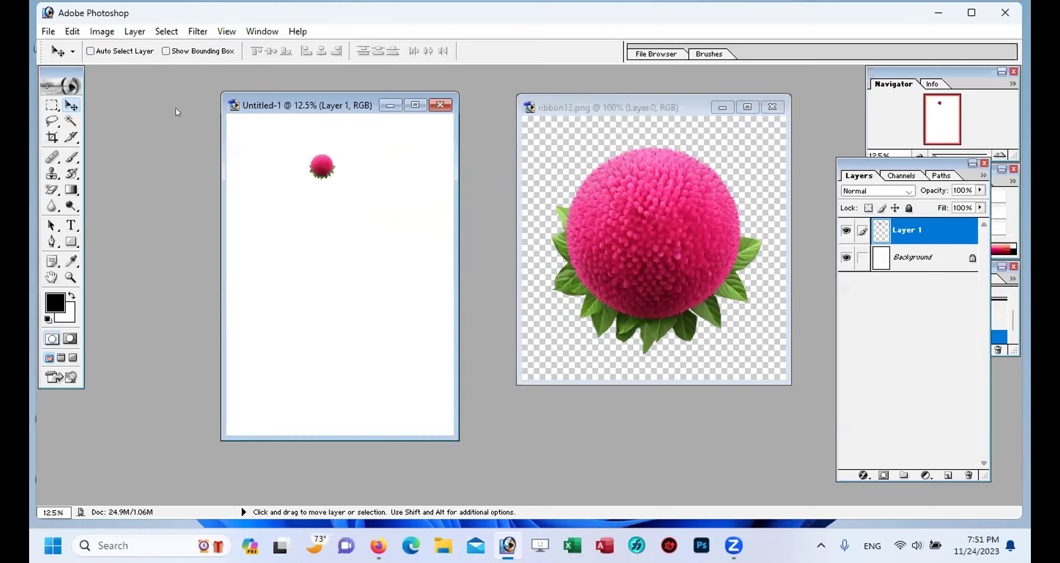
Step: With Auto Select Layer and Show Bounding Box enabled, enlarge the flower proportionally to about 177% and move it closer to the page's top edge
{"action": "left_click", "coordinate": [91, 50]}
{"action": "left_click", "coordinate": [166, 50]}
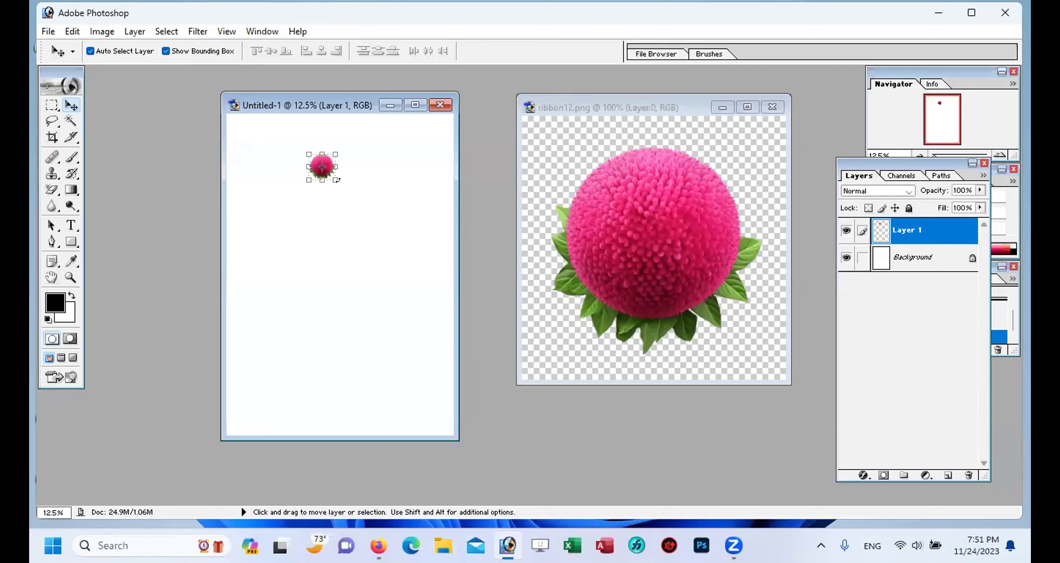
{"action": "key", "text": "ctrl+plus"}
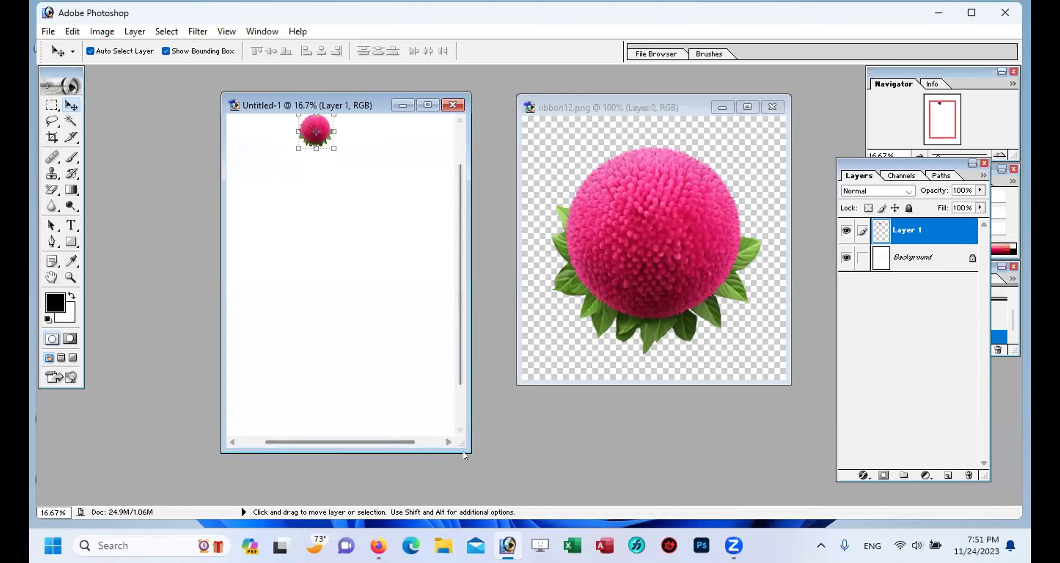
{"action": "left_click_drag", "start_coordinate": [456, 443], "coordinate": [705, 505]}
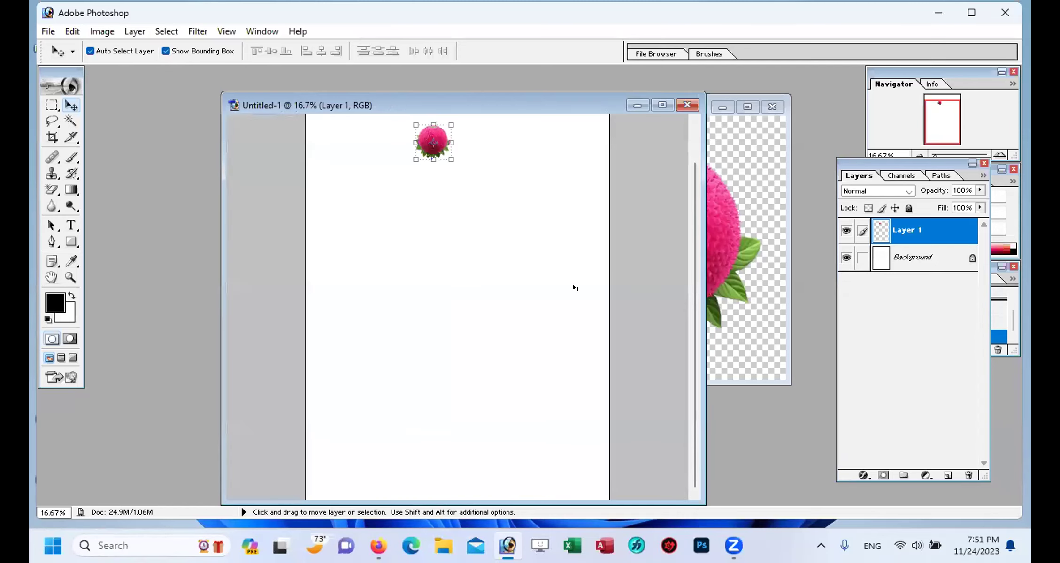
{"action": "scroll", "coordinate": [573, 288], "scroll_direction": "up", "scroll_amount": 2}
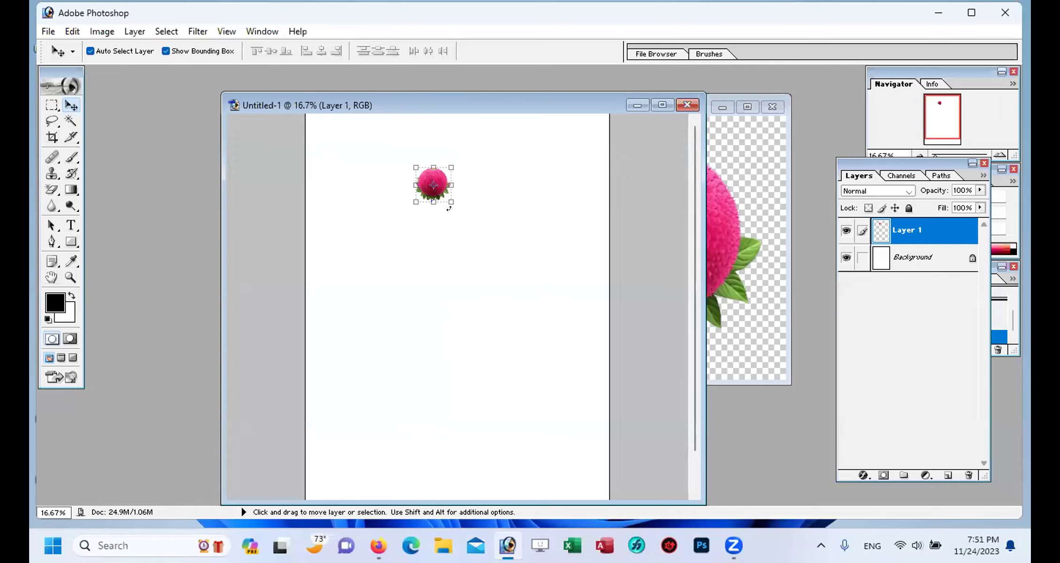
{"action": "left_click_drag", "start_coordinate": [448, 203], "coordinate": [471, 227]}
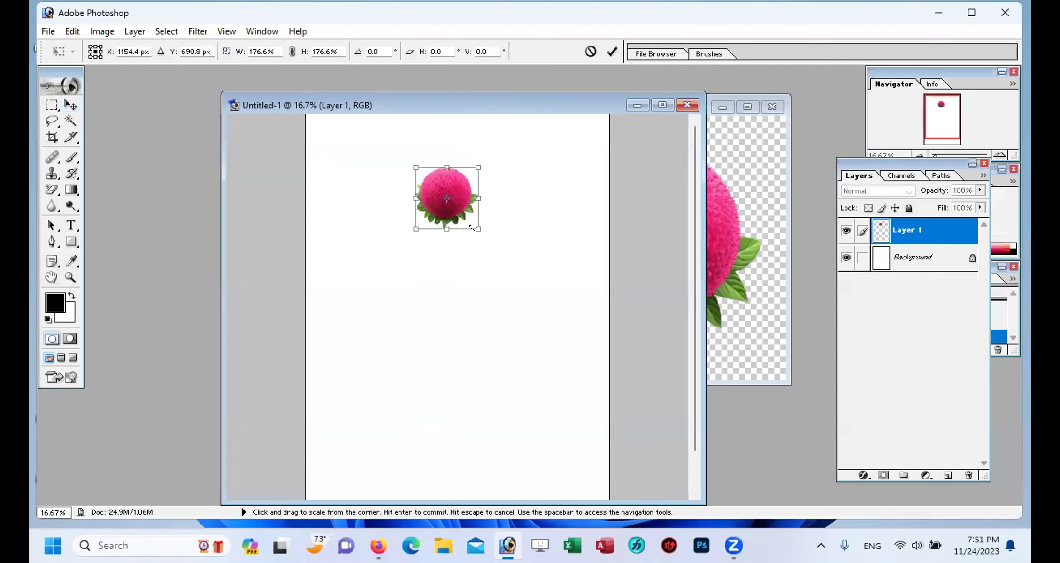
{"action": "key", "text": "Return"}
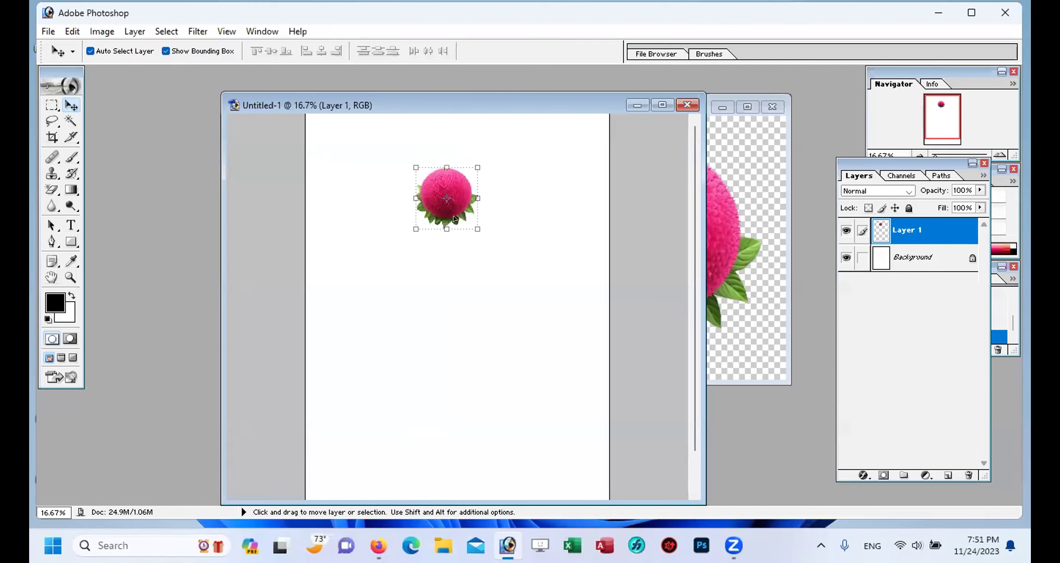
{"action": "left_click_drag", "start_coordinate": [448, 195], "coordinate": [476, 181]}
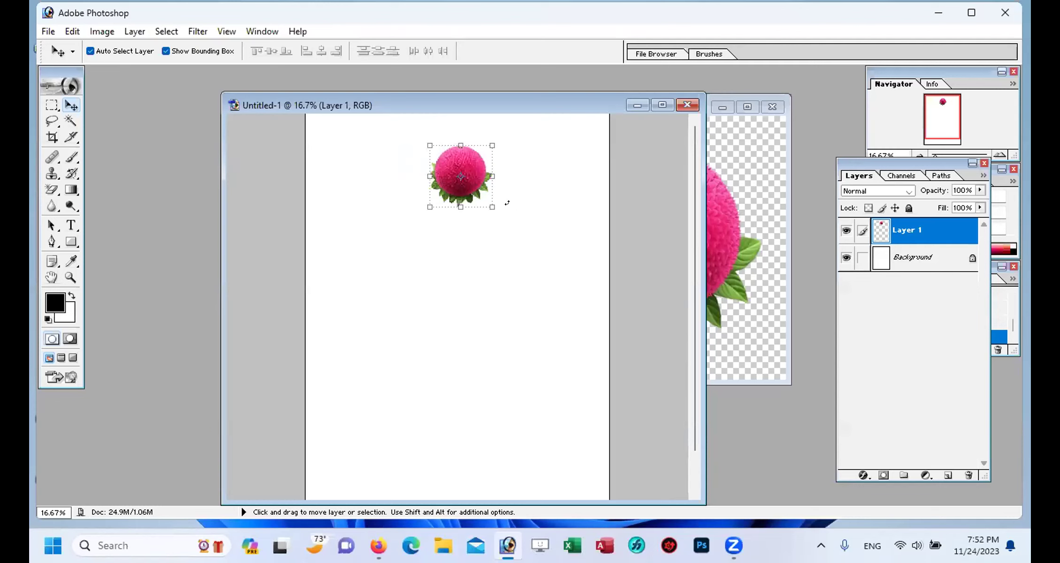
{"action": "left_click", "coordinate": [507, 203]}
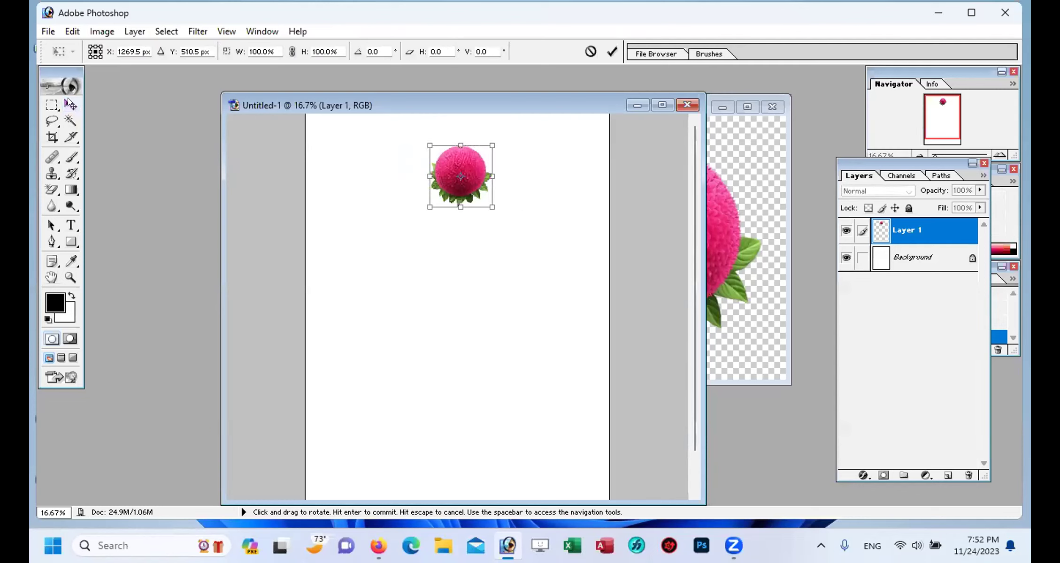
{"action": "key", "text": "Return"}
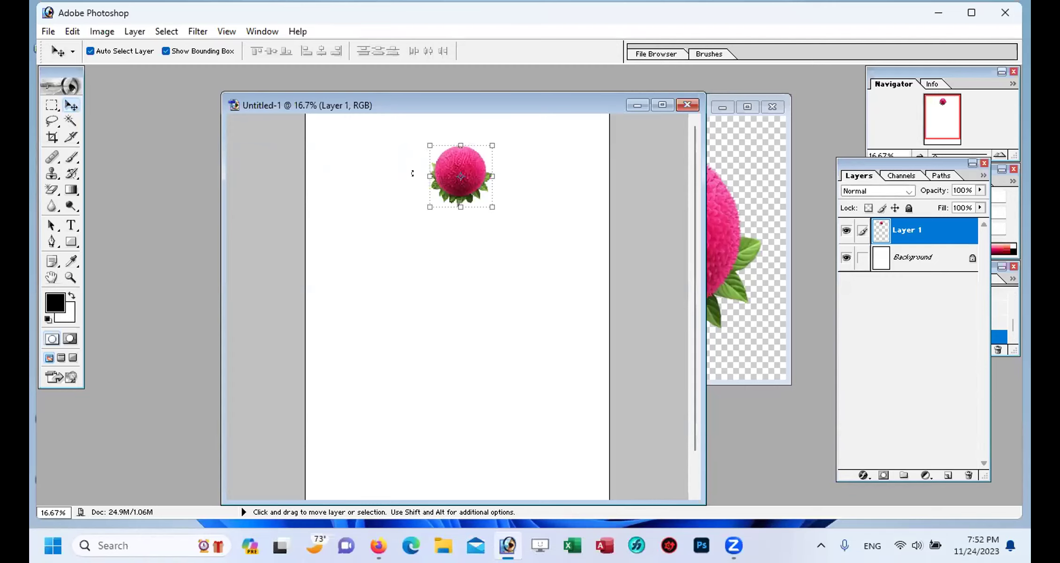
{"action": "left_click", "coordinate": [467, 205]}
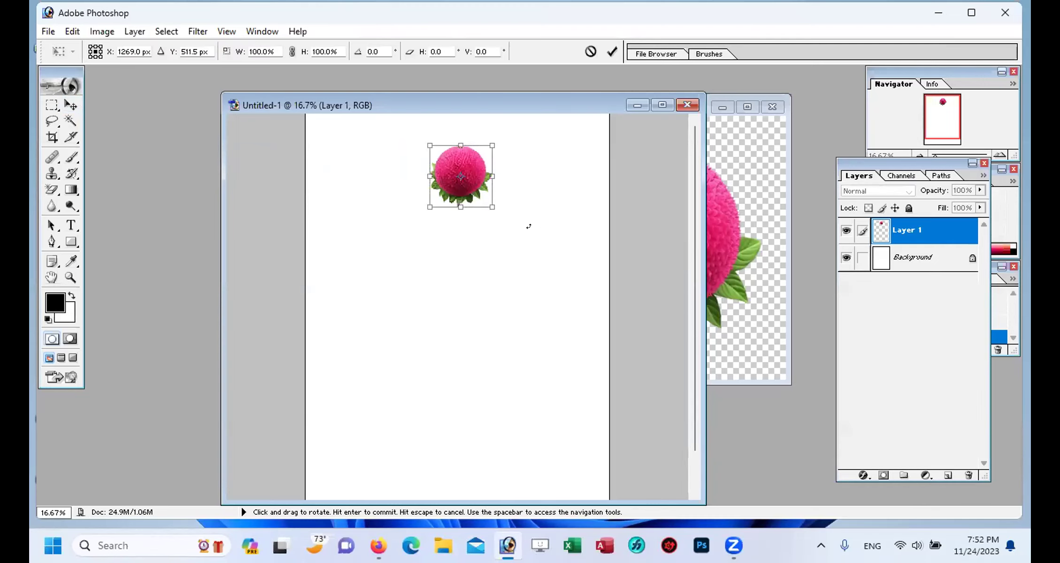
{"action": "left_click", "coordinate": [70, 106]}
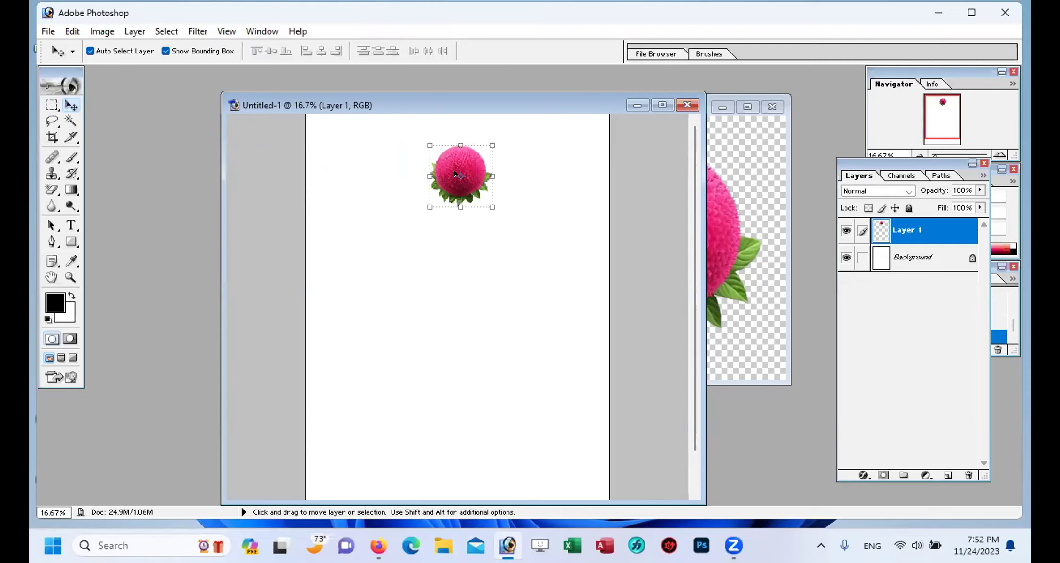
Step: Duplicate the flower layer on the A4 page, leaving the copy almost exactly over the original
{"action": "key", "text": "alt"}
{"action": "mouse_move", "coordinate": [470, 178]}
{"action": "left_mouse_down"}
{"action": "mouse_move", "coordinate": [504, 195]}
{"action": "mouse_move", "coordinate": [471, 166]}
{"action": "left_mouse_up"}
{"action": "key", "text": "shift+Left"}
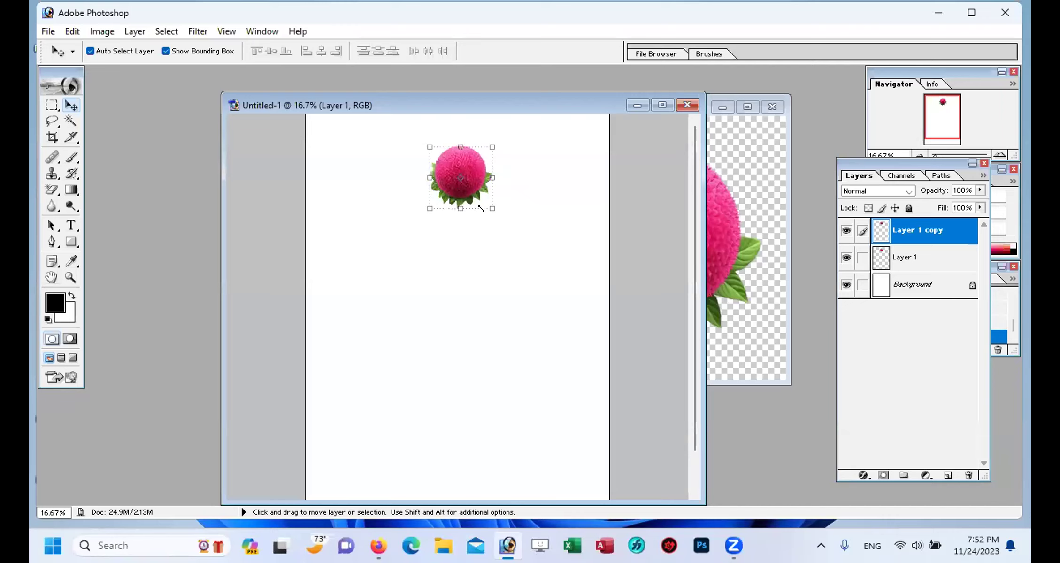
{"action": "key", "text": "ctrl+plus"}
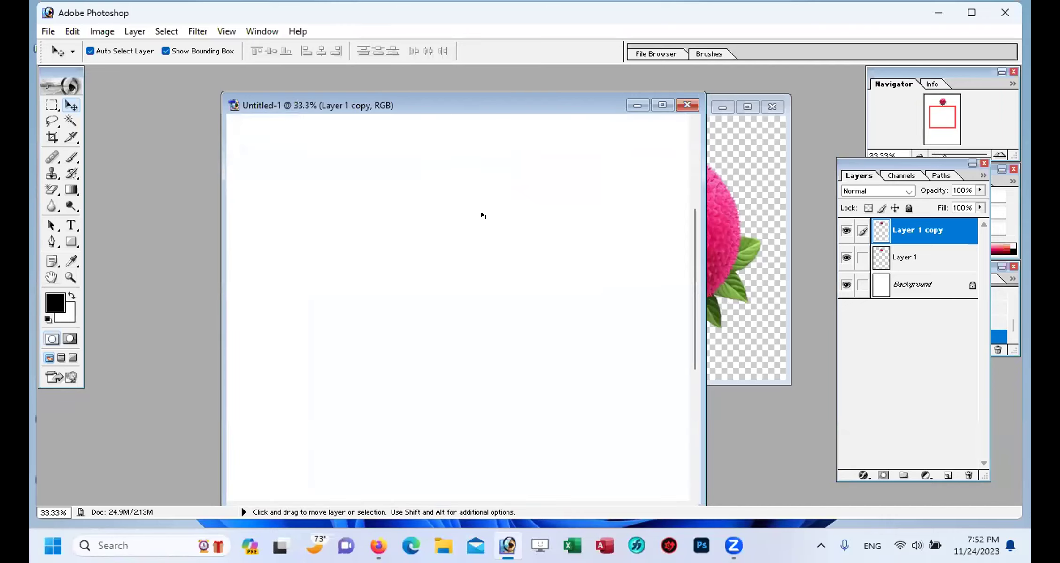
{"action": "scroll", "coordinate": [615, 287], "scroll_direction": "up", "scroll_amount": 6}
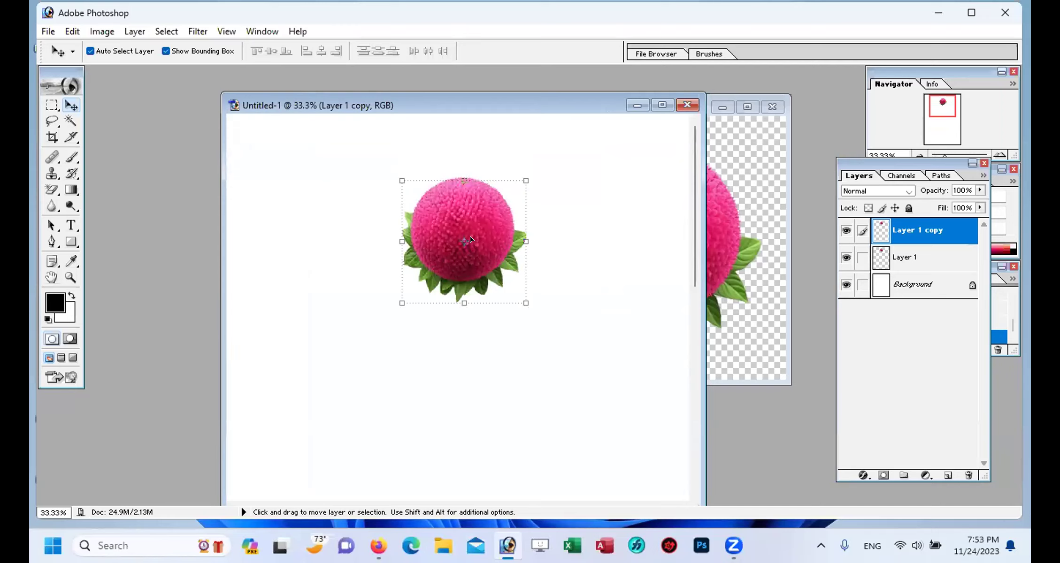
Step: Free-transform the flower copy, placing its pivot below it at about X 1269, Y 1126 px, and rotate it clockwise about 38.6°
{"action": "mouse_move", "coordinate": [460, 242]}
{"action": "left_mouse_down"}
{"action": "mouse_move", "coordinate": [460, 266]}
{"action": "mouse_move", "coordinate": [459, 240]}
{"action": "left_mouse_up"}
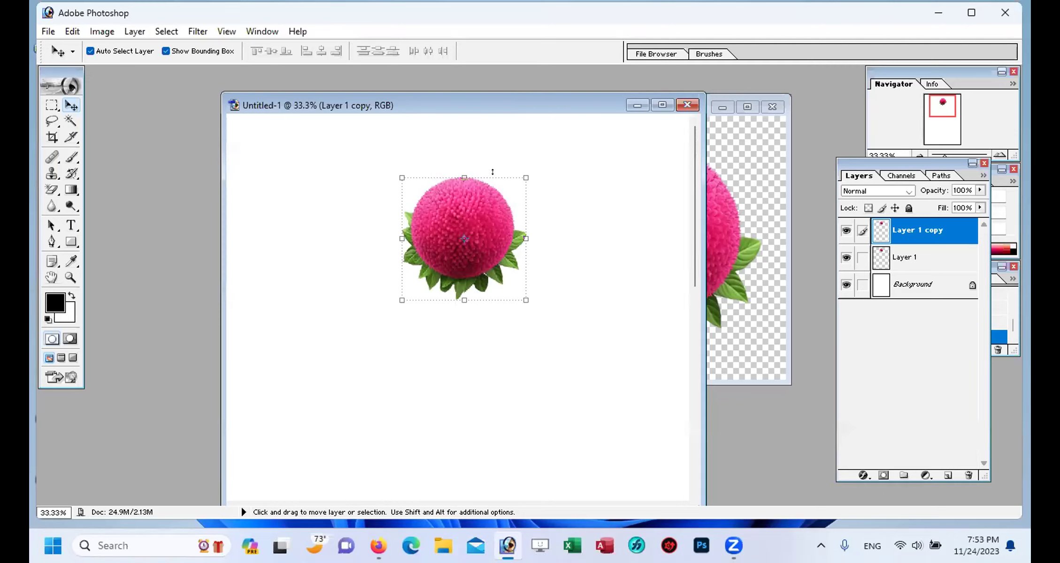
{"action": "key", "text": "ctrl+t"}
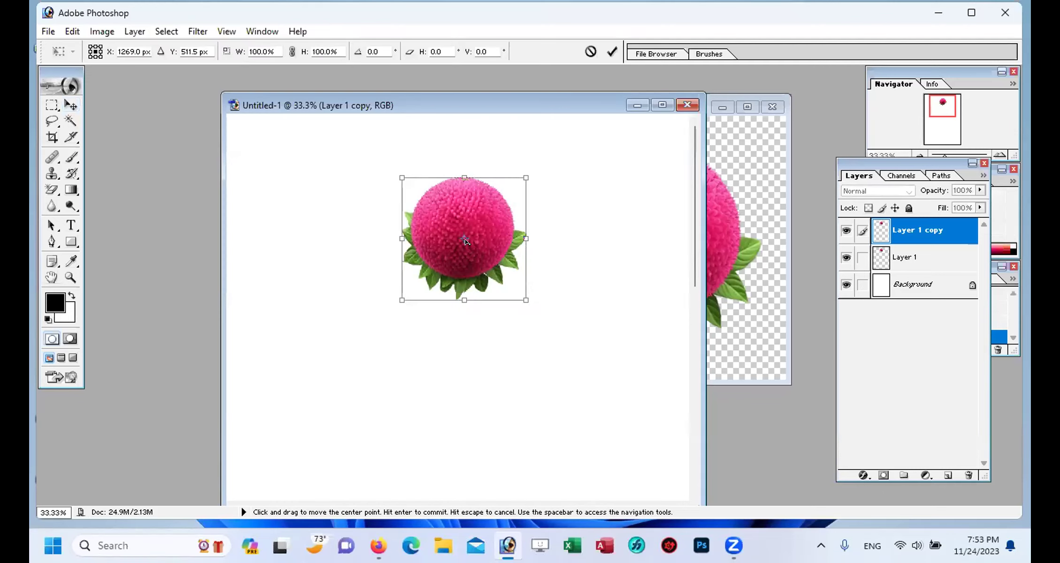
{"action": "left_click_drag", "start_coordinate": [464, 238], "coordinate": [469, 388]}
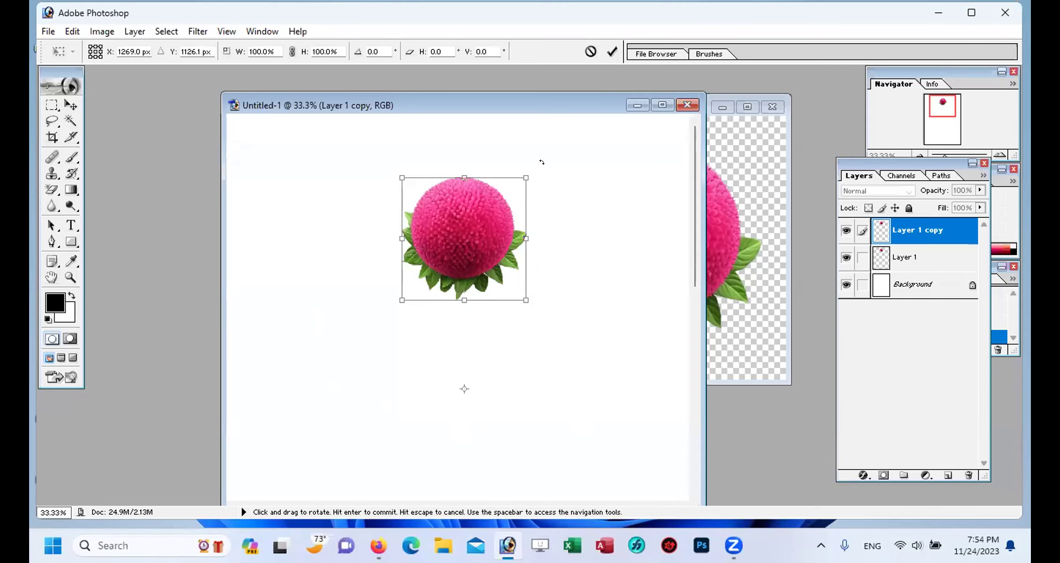
{"action": "left_click_drag", "start_coordinate": [541, 162], "coordinate": [624, 277]}
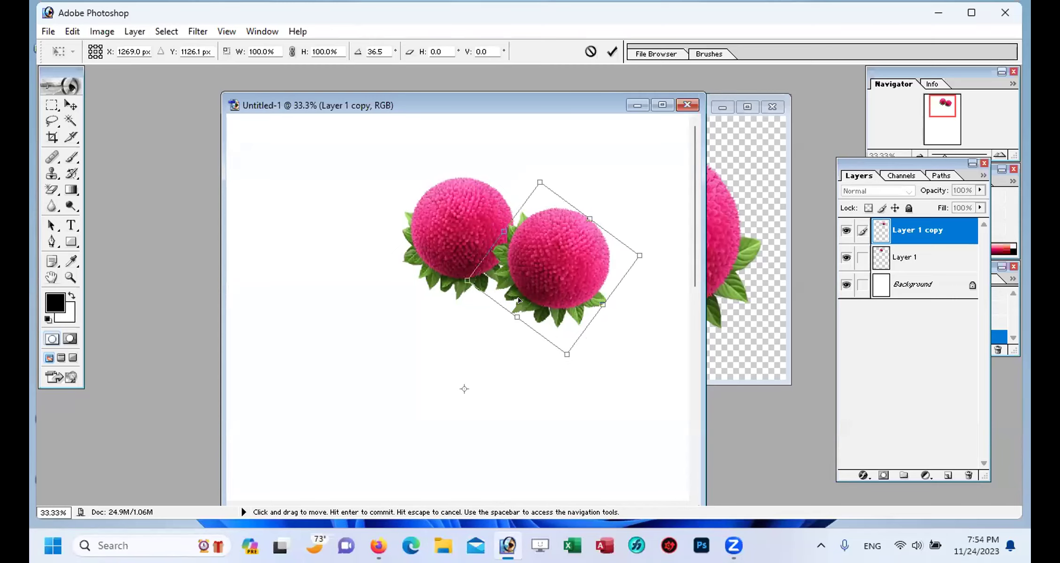
{"action": "key", "text": "ctrl+z"}
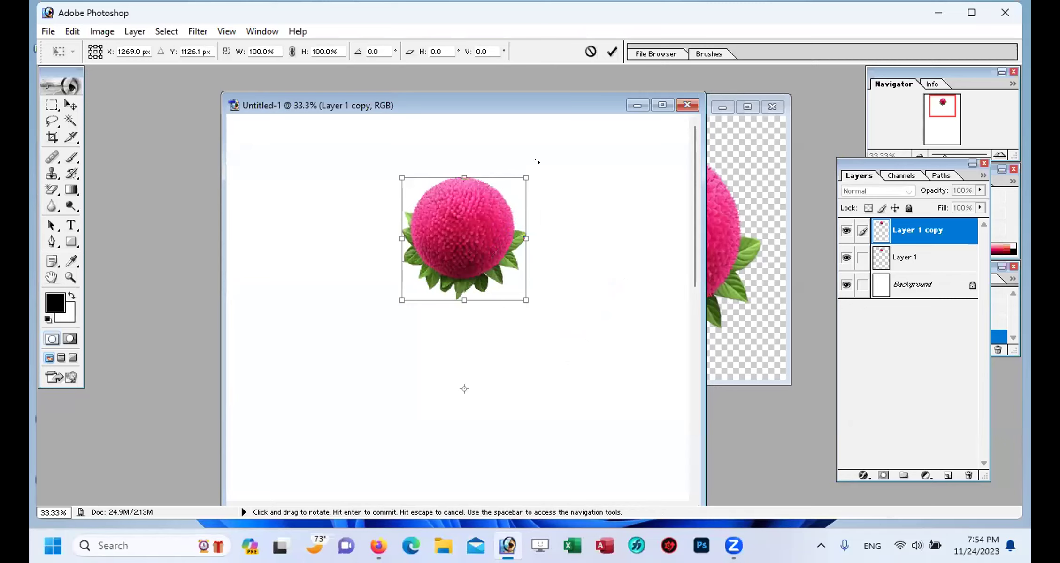
{"action": "left_click_drag", "start_coordinate": [536, 161], "coordinate": [637, 273]}
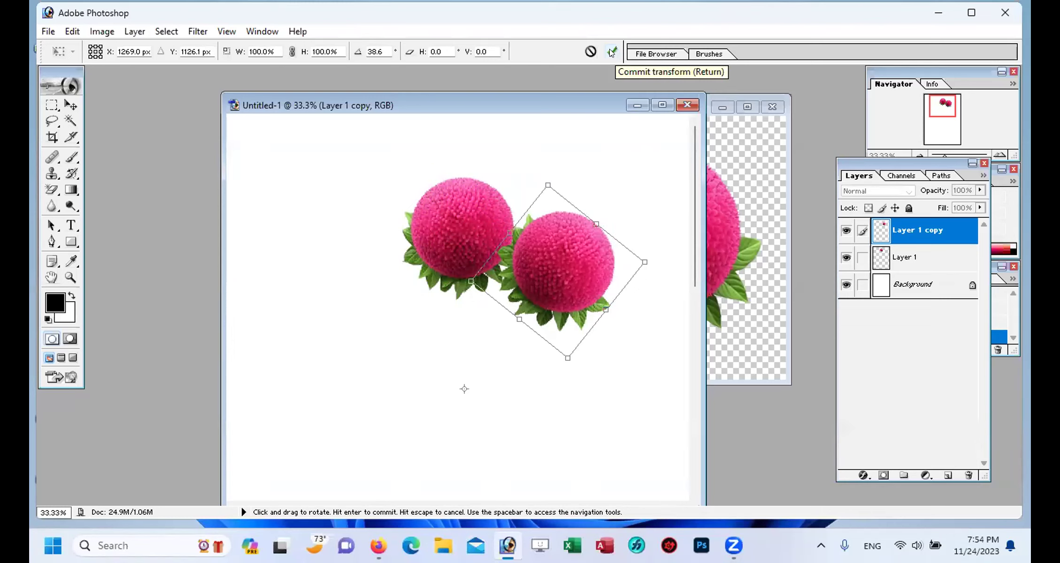
{"action": "left_click", "coordinate": [612, 53]}
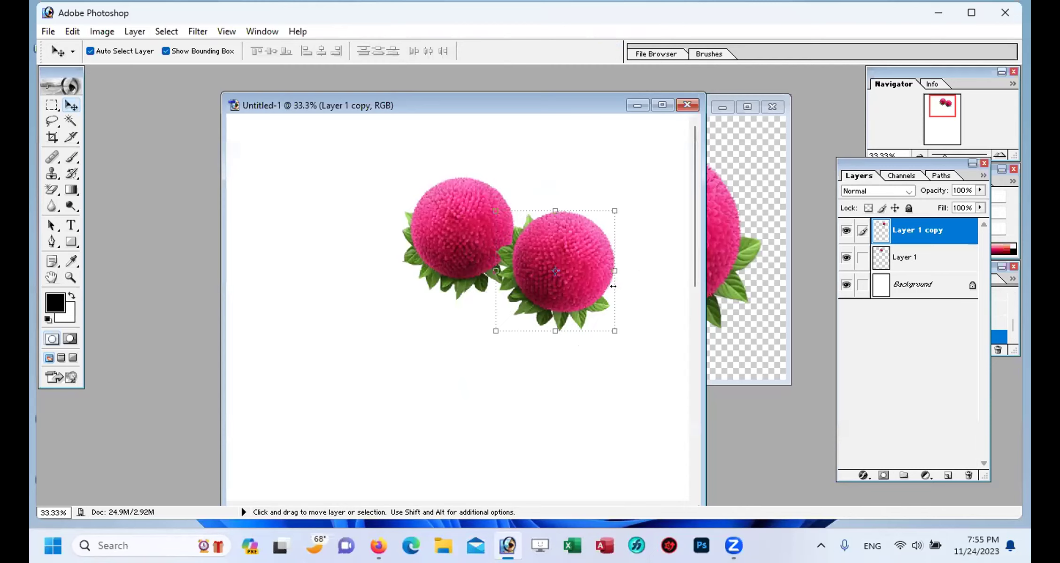
Step: Repeat the rotation with duplication eight times to arrange flower copies in a ring on the page
{"action": "key", "text": "shift"}
{"action": "key", "text": "alt"}
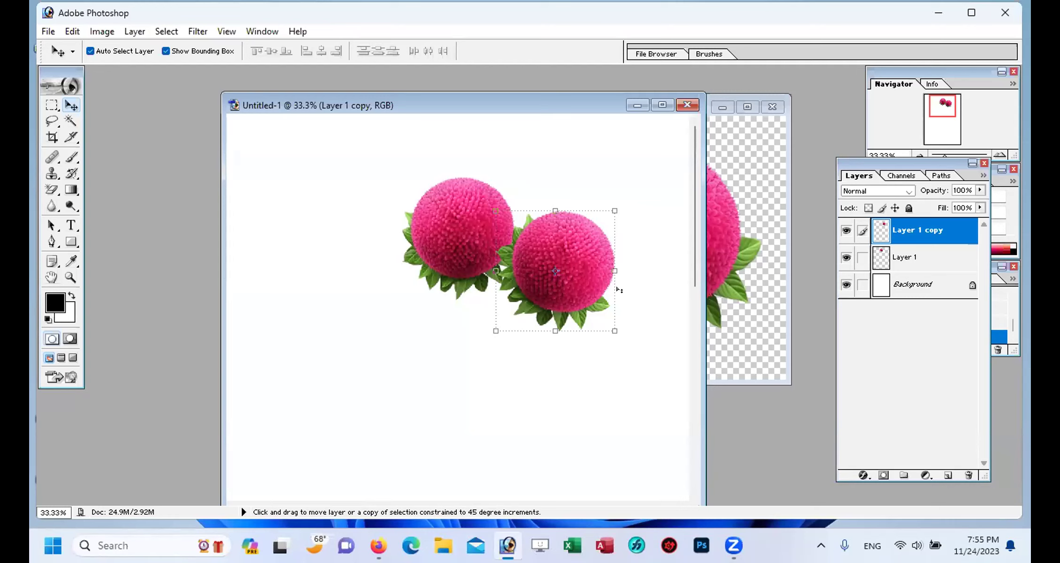
{"action": "key", "text": "ctrl+alt+shift+t"}
{"action": "key", "text": "ctrl+alt+shift+t"}
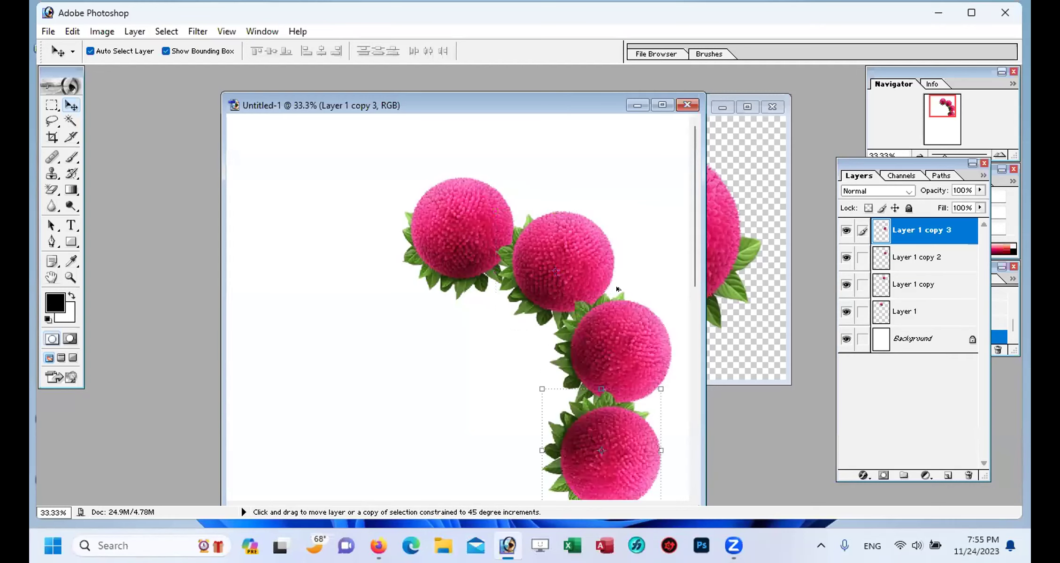
{"action": "key", "text": "ctrl+alt+shift+t"}
{"action": "key", "text": "ctrl+alt+shift+t"}
{"action": "key", "text": "ctrl+alt+shift+t"}
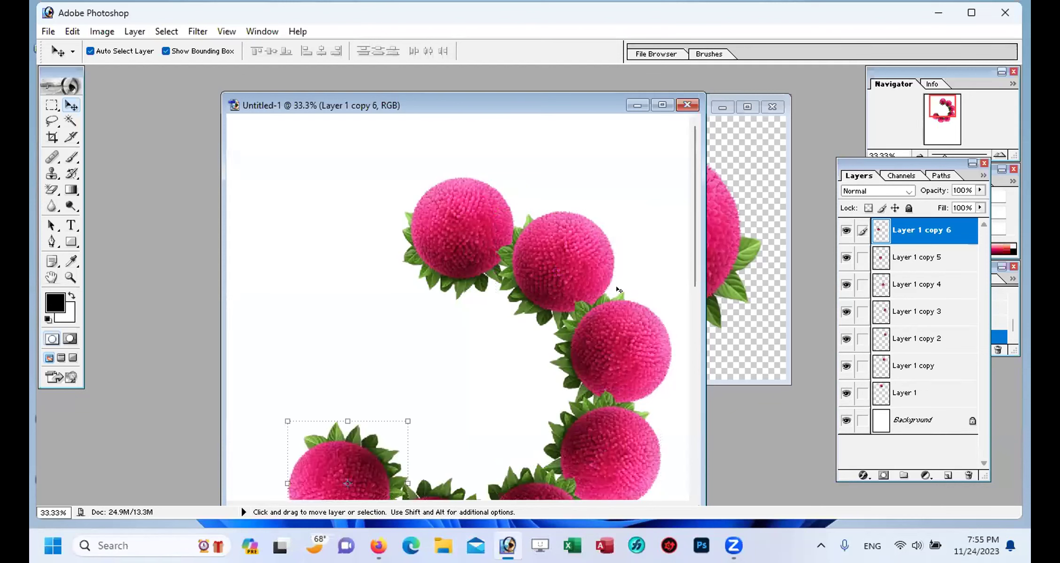
{"action": "key", "text": "ctrl+minus"}
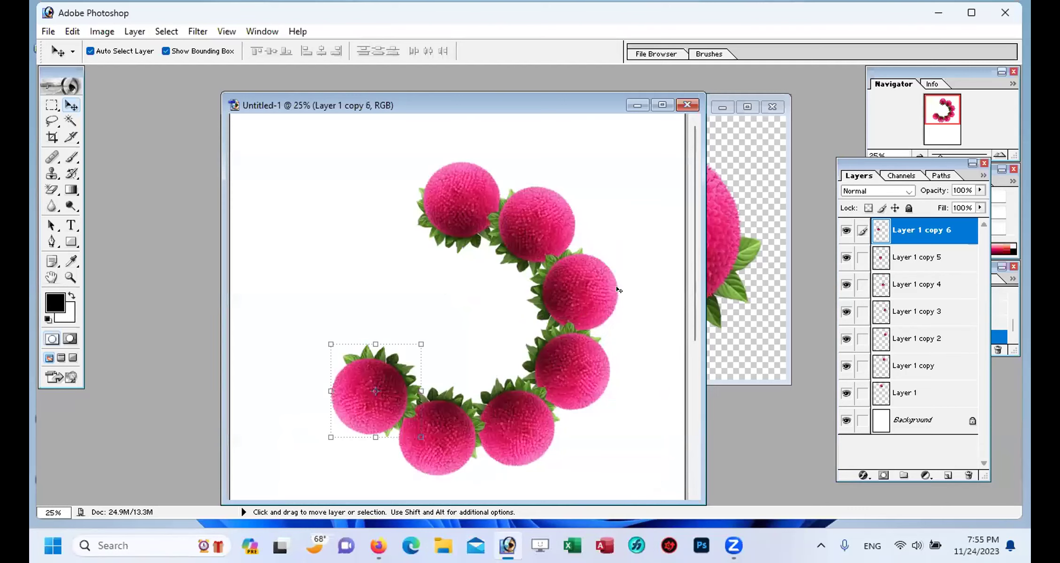
{"action": "key", "text": "ctrl+shift+alt+t"}
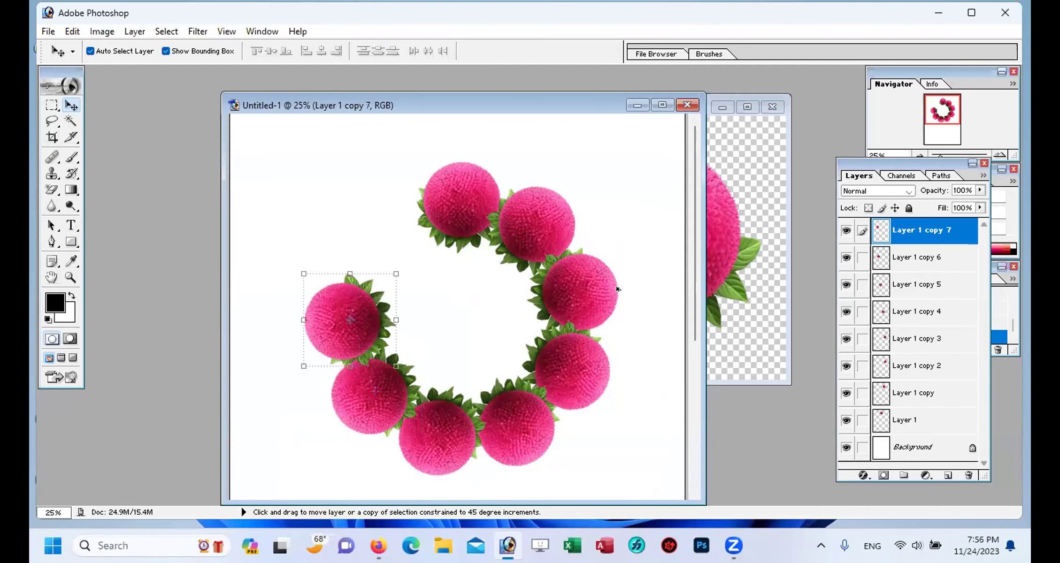
{"action": "key", "text": "ctrl+shift+alt+t"}
{"action": "key", "text": "ctrl+shift+alt+t"}
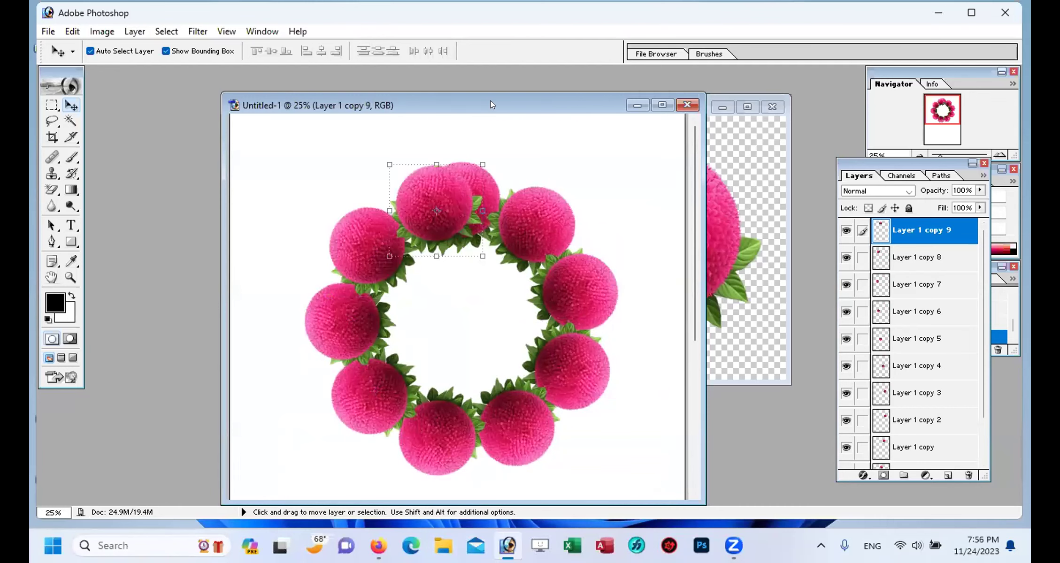
{"action": "left_click_drag", "start_coordinate": [489, 98], "coordinate": [477, 78]}
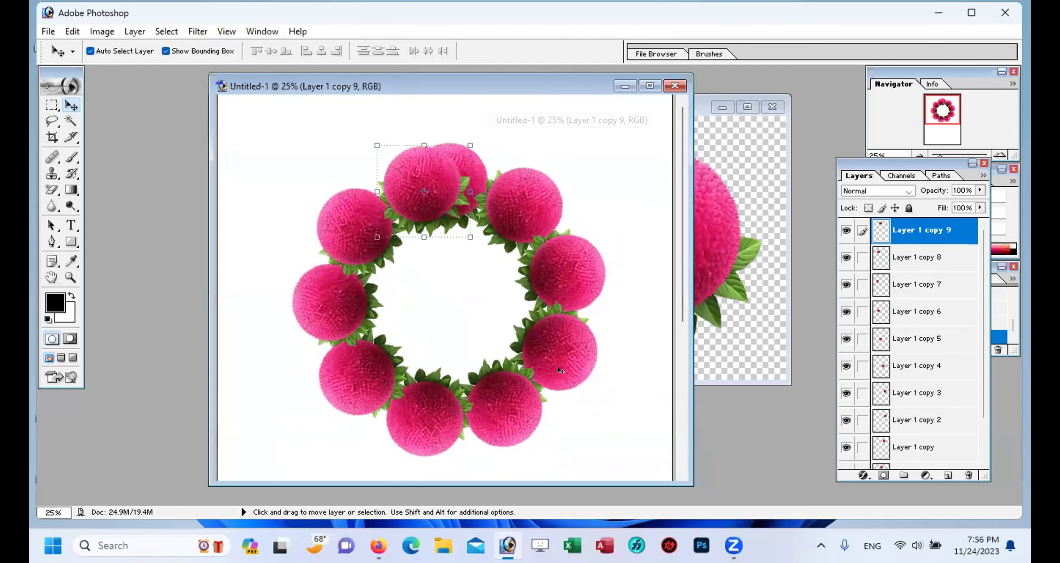
Step: Undo the ring of flower copies and the rotation, back to the upright copy over the original flower
{"action": "key", "text": "alt"}
{"action": "key", "text": "ctrl+a"}
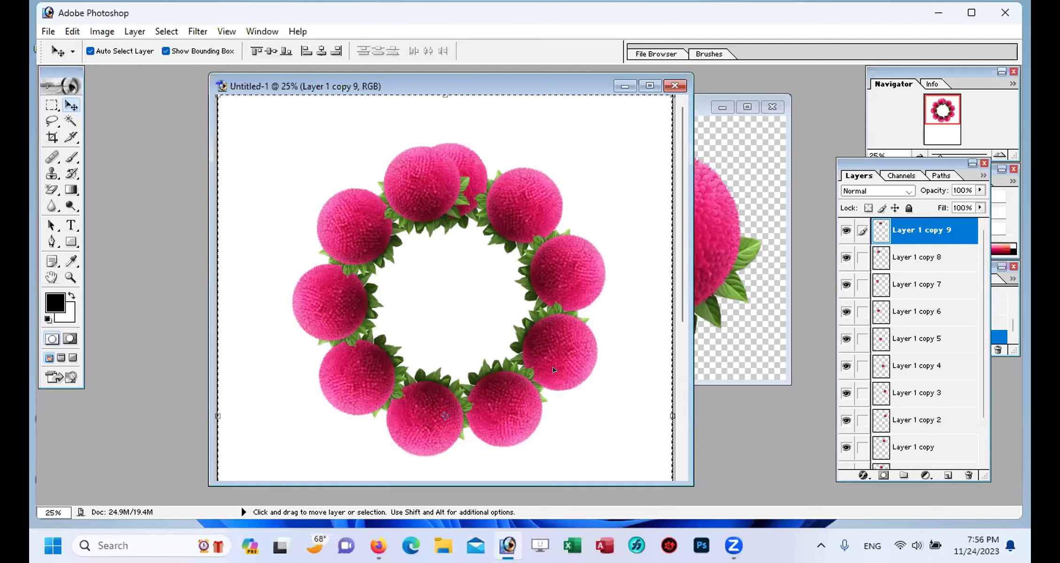
{"action": "key", "text": "ctrl+d"}
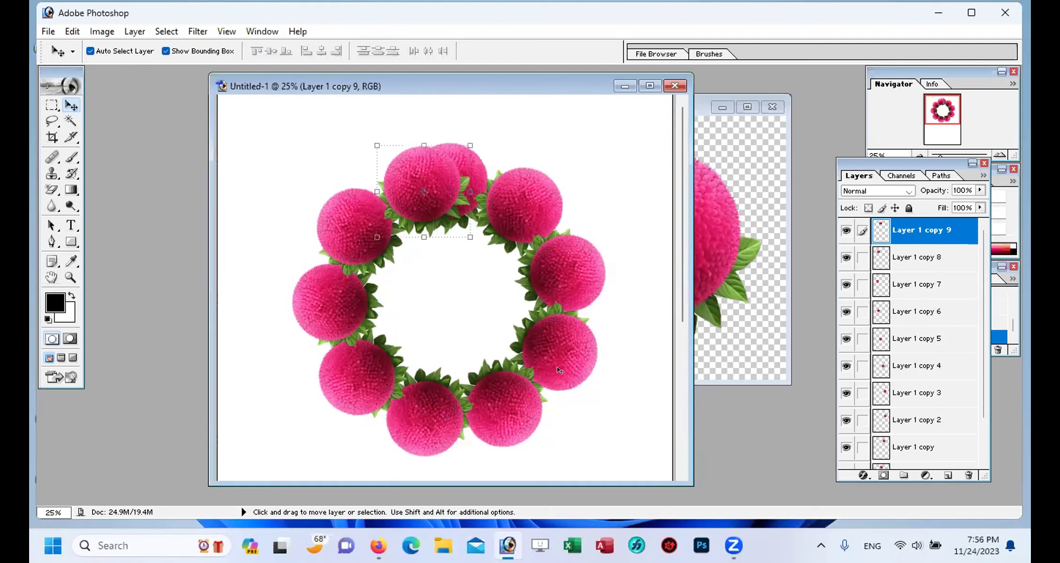
{"action": "key", "text": "shift"}
{"action": "key", "text": "alt"}
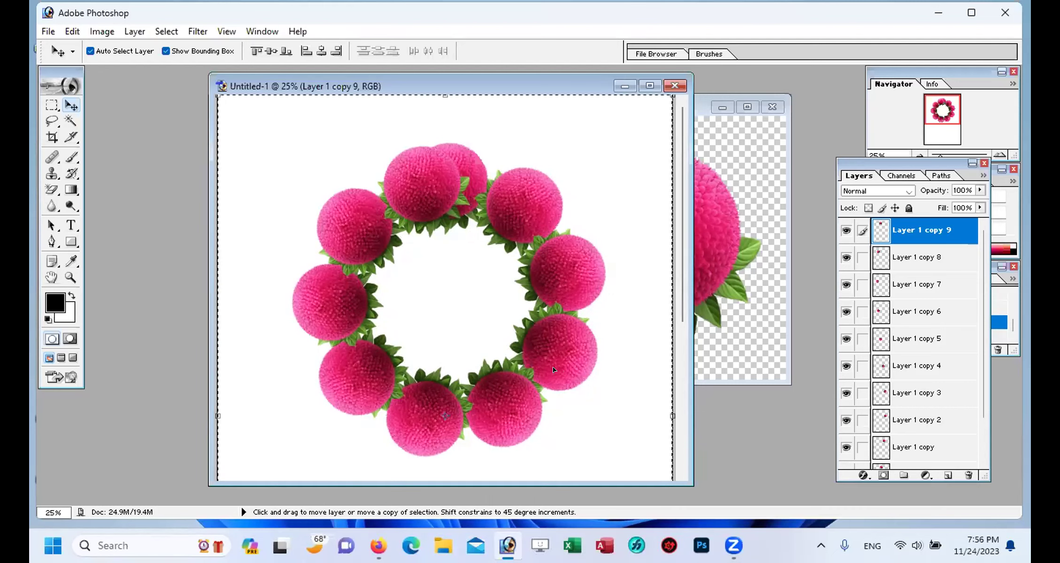
{"action": "key", "text": "Delete"}
{"action": "key", "text": "Delete"}
{"action": "key", "text": "Delete"}
{"action": "key", "text": "Delete"}
{"action": "key", "text": "Delete"}
{"action": "key", "text": "Delete"}
{"action": "key", "text": "Delete"}
{"action": "key", "text": "Delete"}
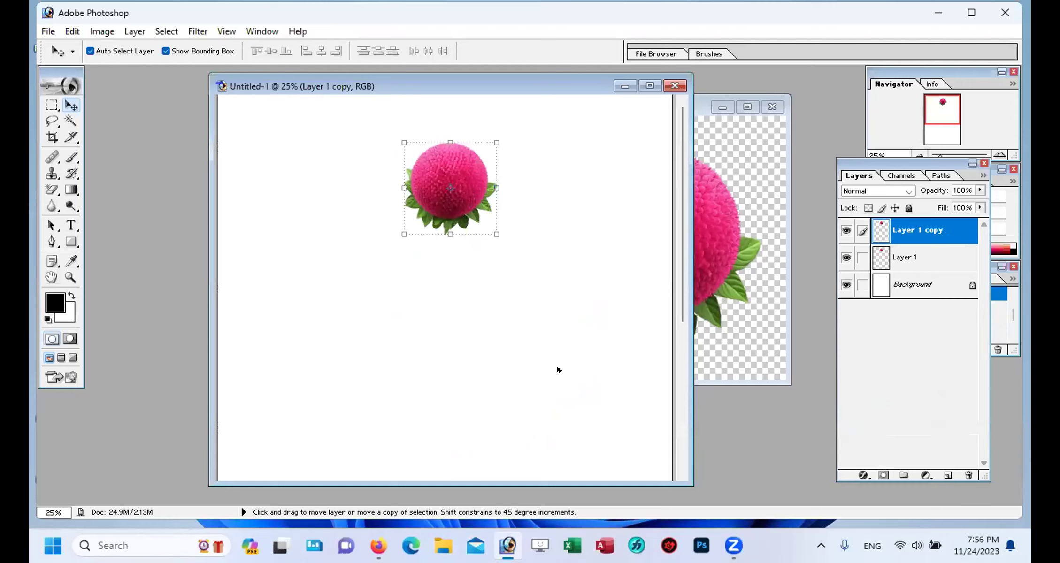
Step: Free-transform the flower copy around a pivot below it at about X 1217, Y 1447.5 px, rotating it clockwise about 11.9°
{"action": "mouse_move", "coordinate": [469, 174]}
{"action": "left_mouse_down"}
{"action": "mouse_move", "coordinate": [493, 174]}
{"action": "mouse_move", "coordinate": [456, 173]}
{"action": "left_mouse_up"}
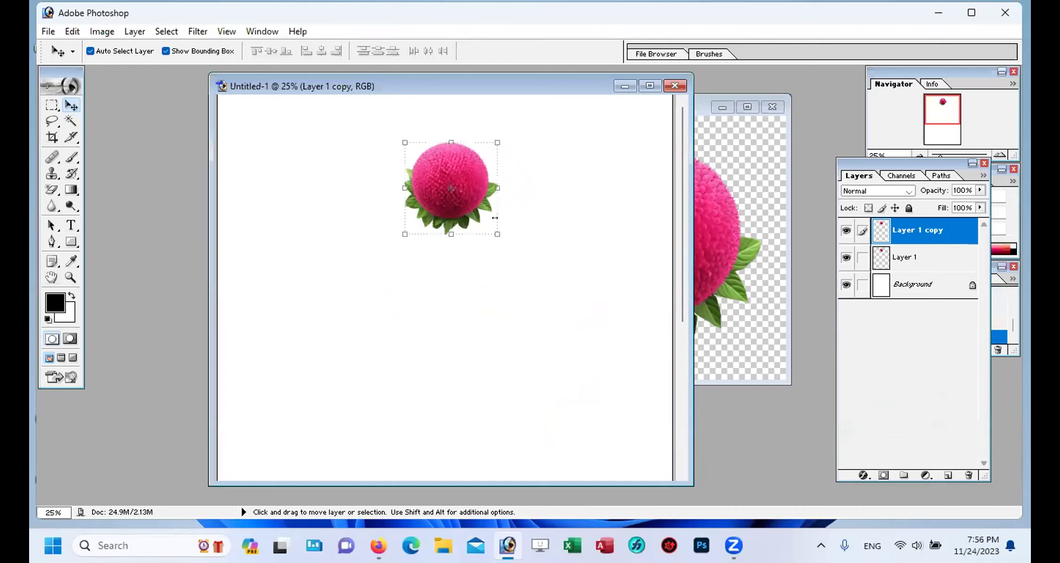
{"action": "left_click", "coordinate": [472, 230]}
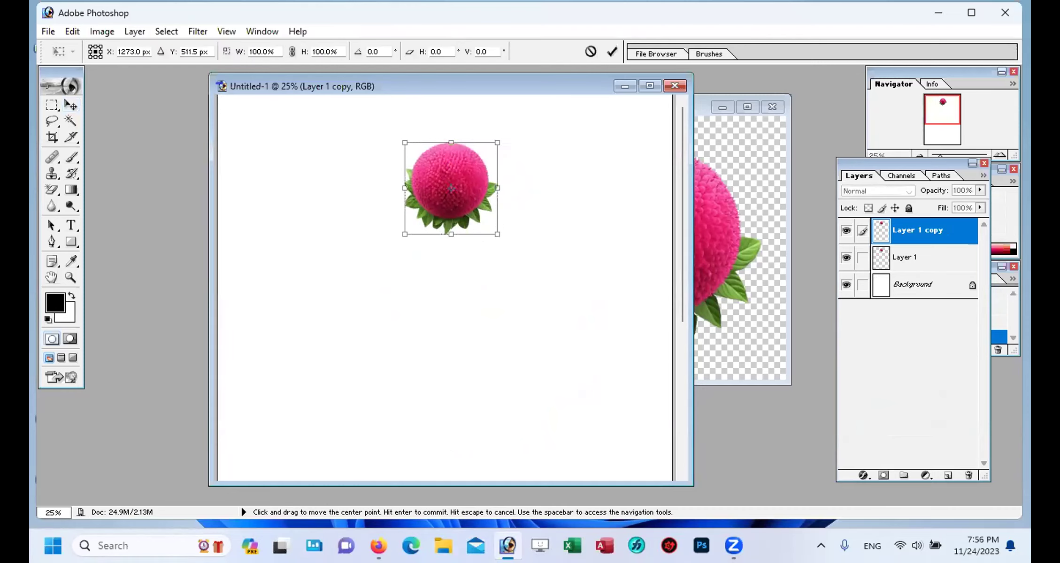
{"action": "left_click_drag", "start_coordinate": [452, 190], "coordinate": [441, 360]}
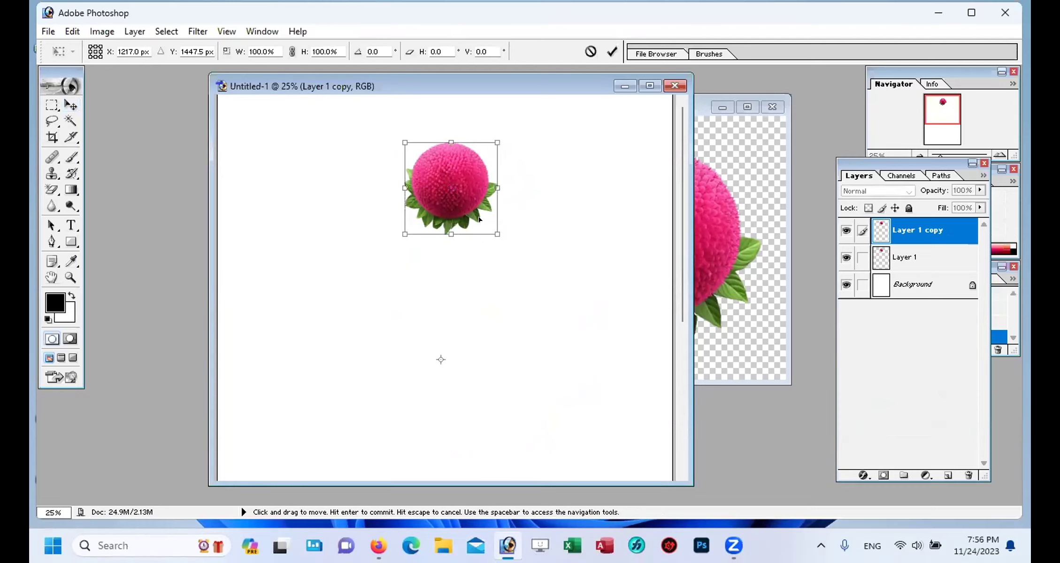
{"action": "left_click_drag", "start_coordinate": [504, 135], "coordinate": [542, 159]}
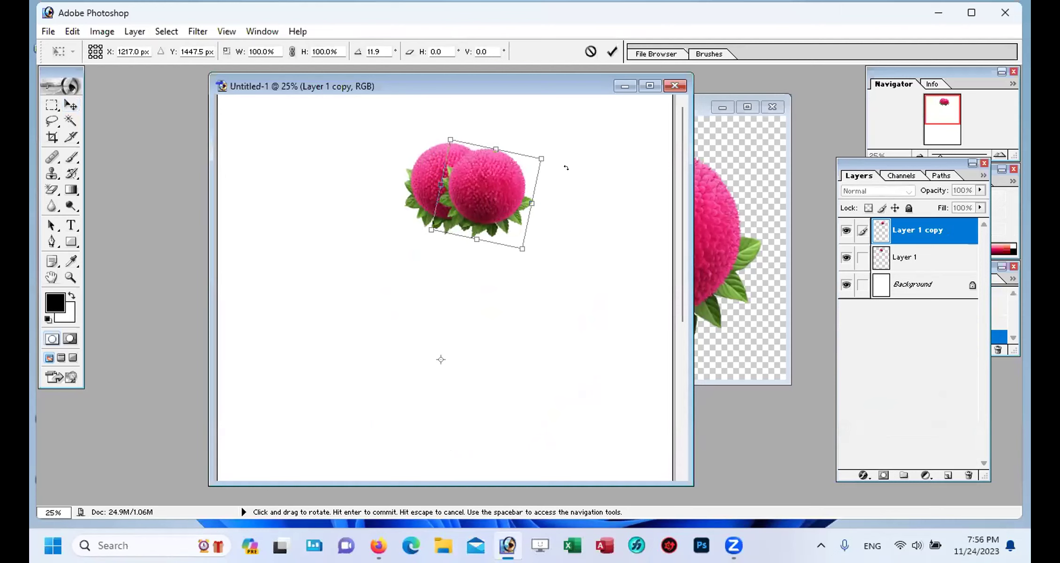
{"action": "key", "text": "Return"}
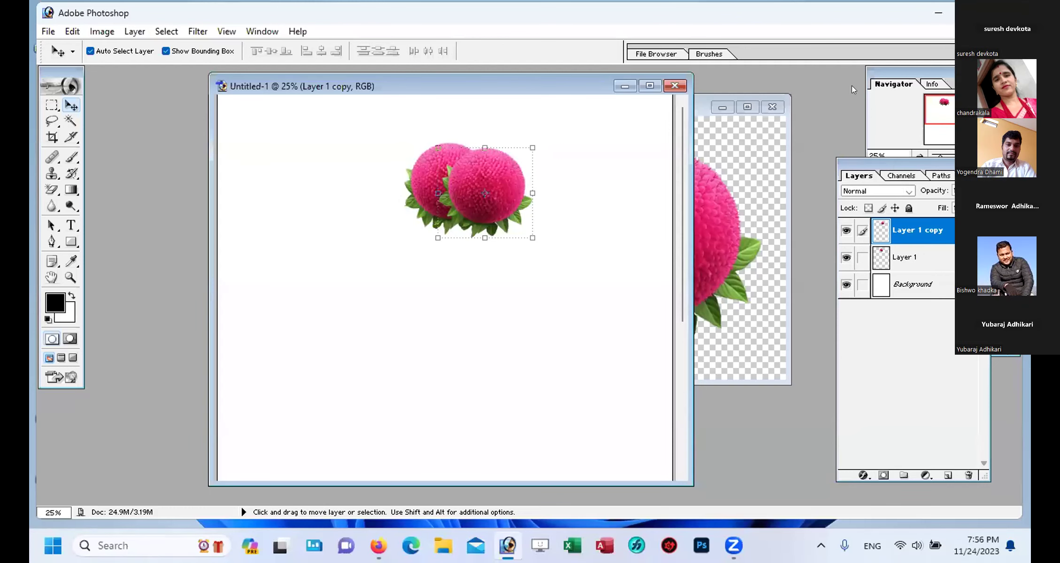
Step: Move the Layers palette clear of the History list and revert the document to its initial New state
{"action": "left_click_drag", "start_coordinate": [905, 163], "coordinate": [821, 252]}
{"action": "left_click", "coordinate": [932, 261]}
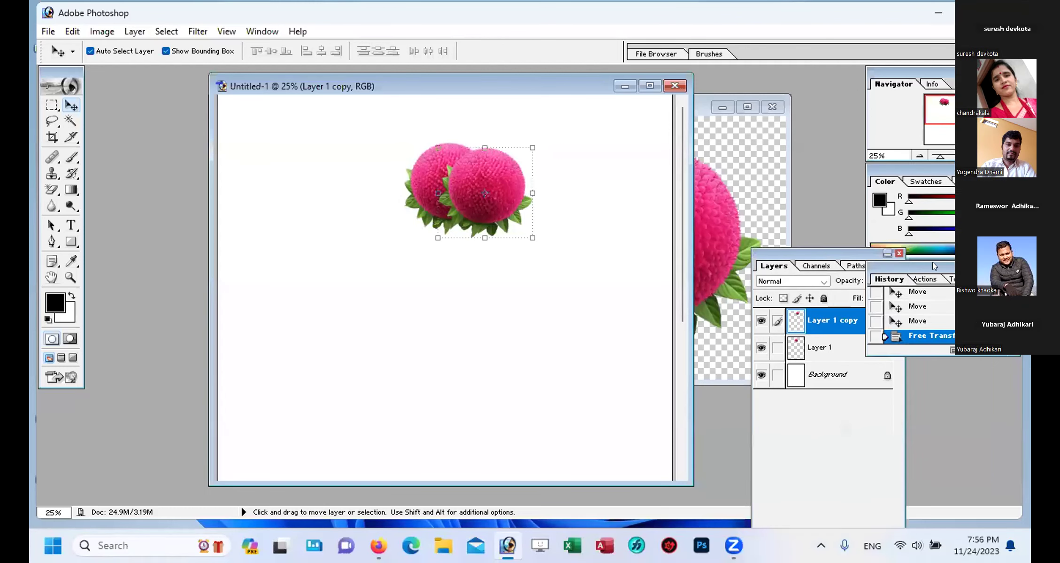
{"action": "scroll", "coordinate": [939, 315], "scroll_direction": "up", "scroll_amount": 5}
{"action": "left_click", "coordinate": [925, 298]}
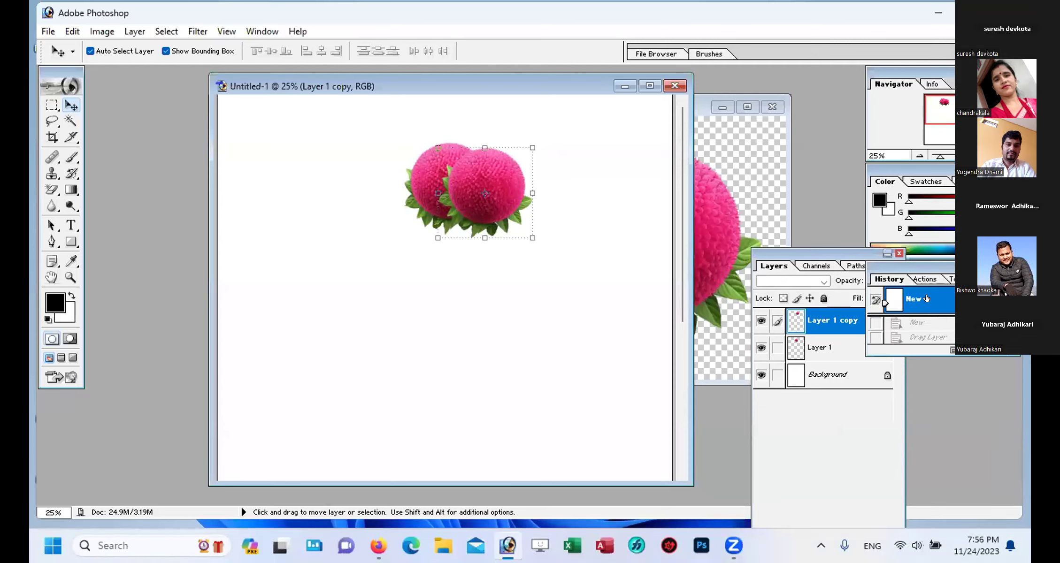
{"action": "left_click", "coordinate": [903, 283]}
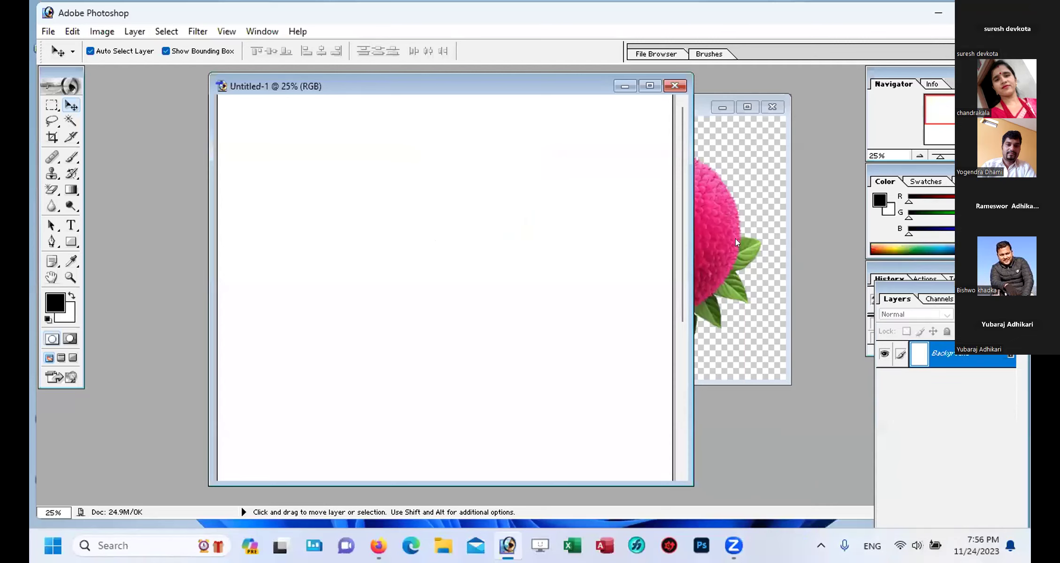
Step: Move the blank document window aside and close the pink flower source image
{"action": "left_click_drag", "start_coordinate": [493, 85], "coordinate": [393, 78]}
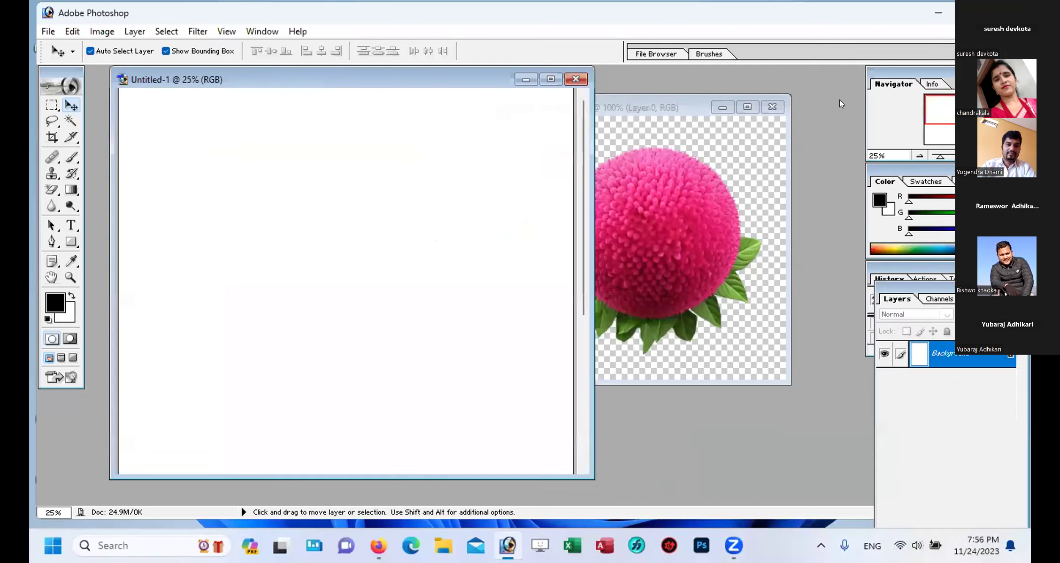
{"action": "left_click", "coordinate": [770, 108]}
{"action": "left_click", "coordinate": [771, 107]}
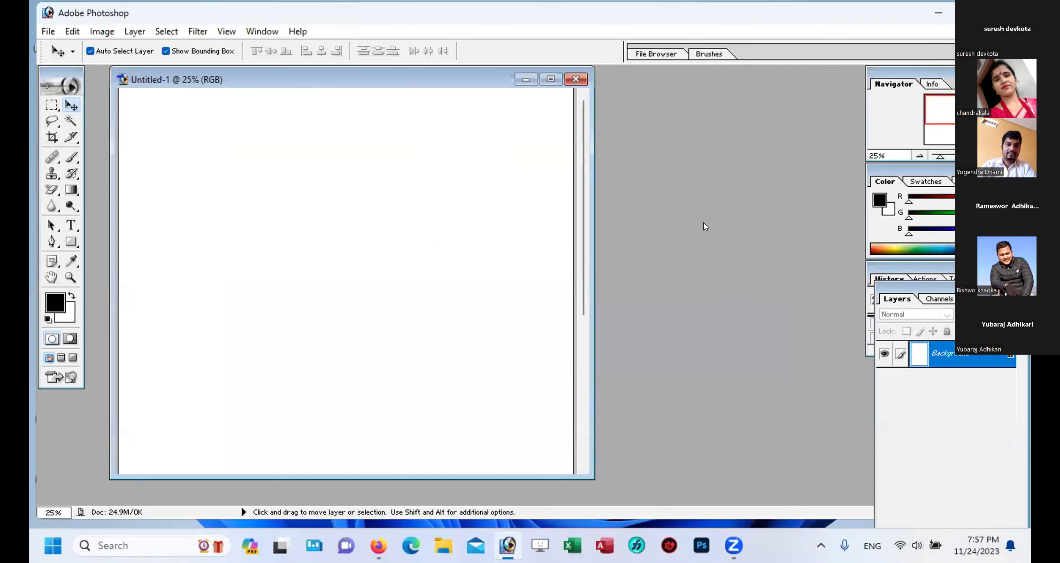
Step: Open the Leaf image from the Certificate M folder and move its window beside the blank page
{"action": "key", "text": "ctrl+o"}
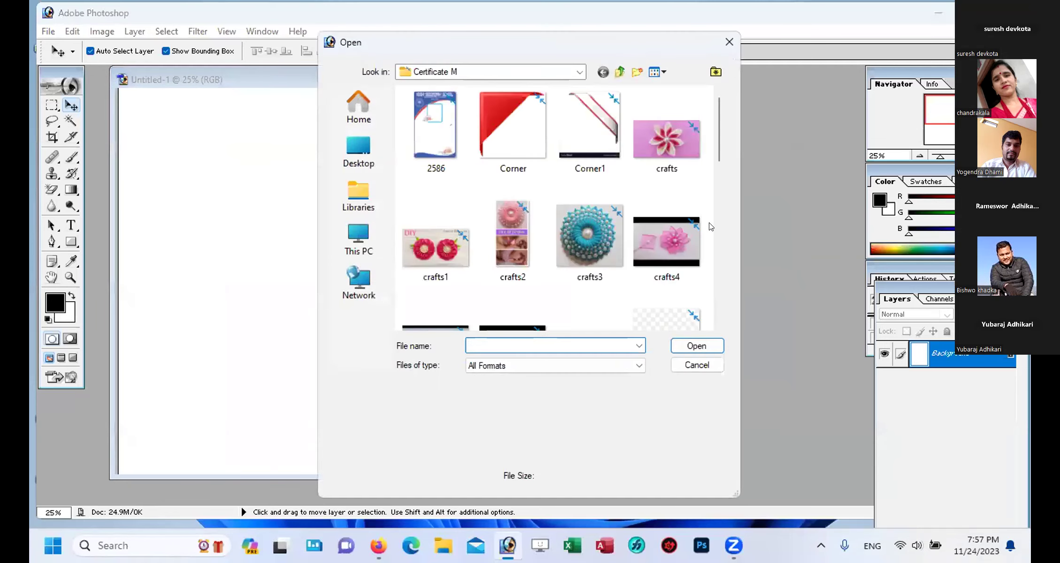
{"action": "scroll", "coordinate": [604, 239], "scroll_direction": "down", "scroll_amount": 3}
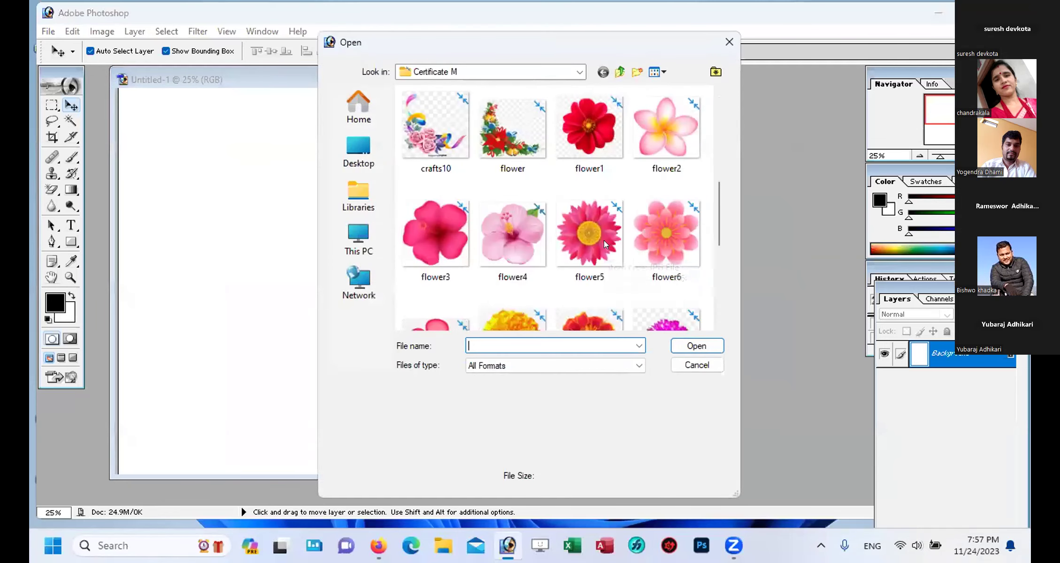
{"action": "scroll", "coordinate": [604, 243], "scroll_direction": "down", "scroll_amount": 3}
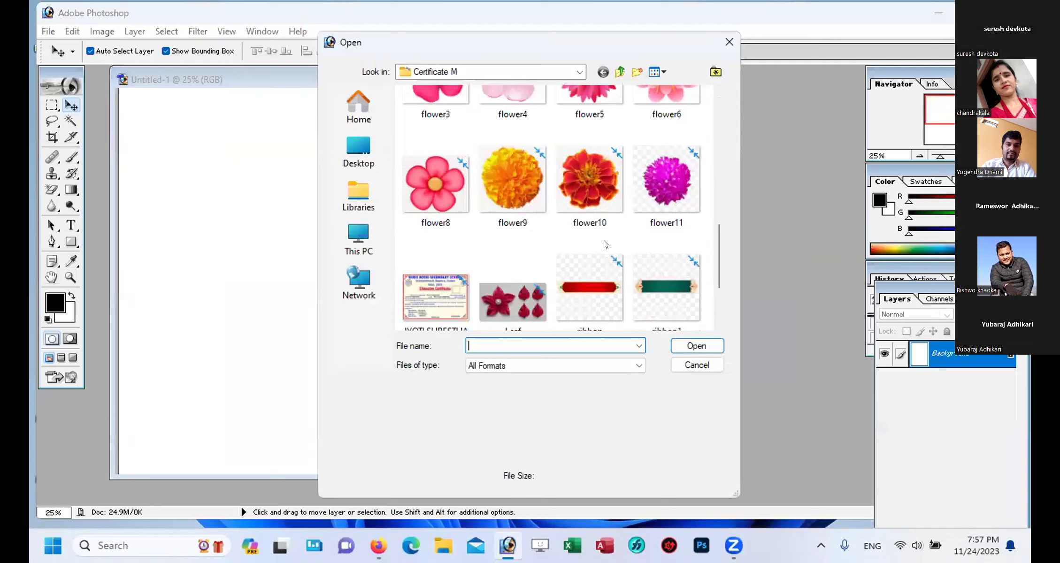
{"action": "scroll", "coordinate": [604, 244], "scroll_direction": "down", "scroll_amount": 3}
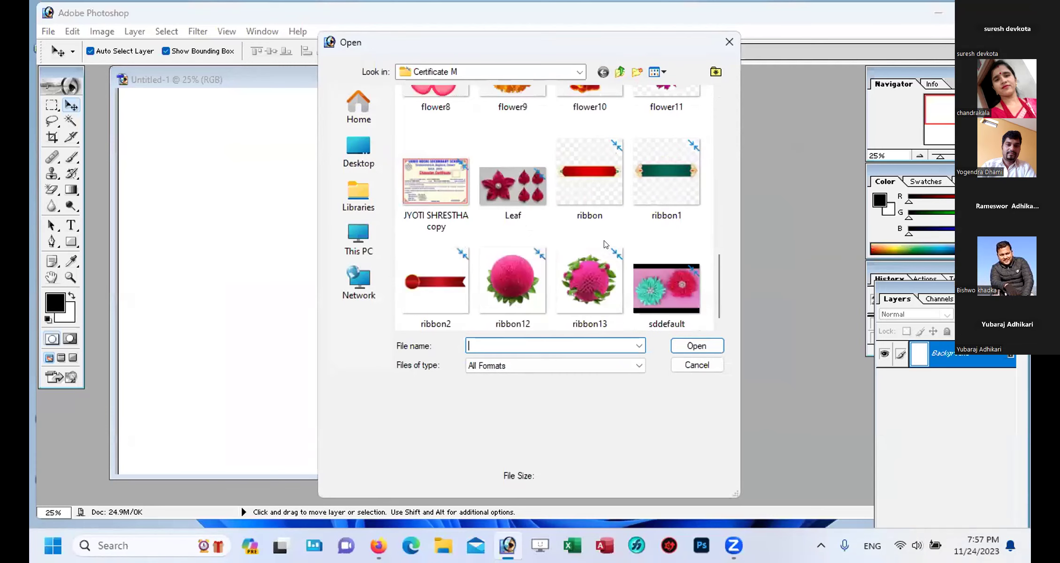
{"action": "scroll", "coordinate": [641, 231], "scroll_direction": "up", "scroll_amount": 5}
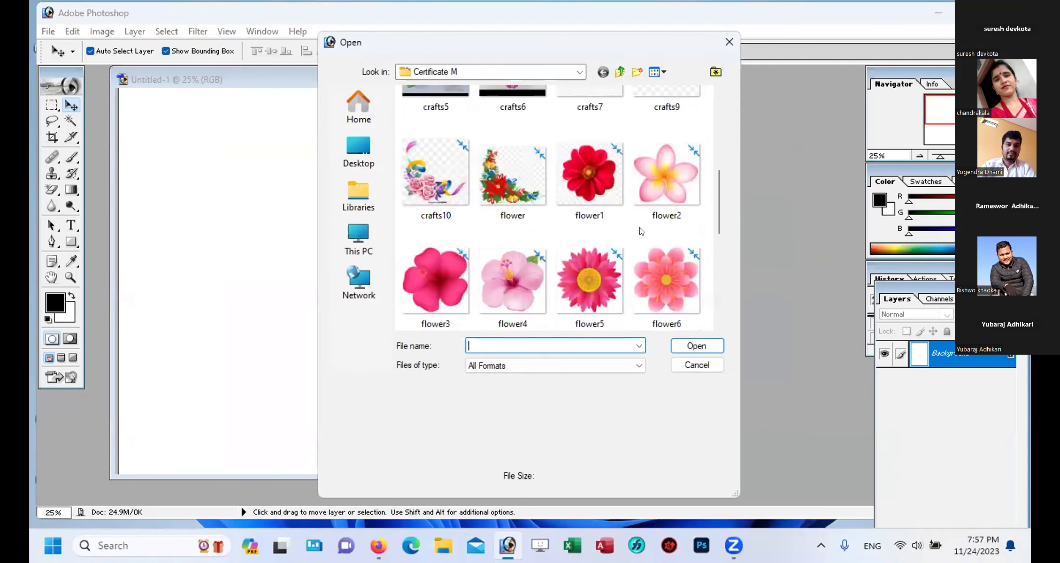
{"action": "scroll", "coordinate": [641, 230], "scroll_direction": "up", "scroll_amount": 5}
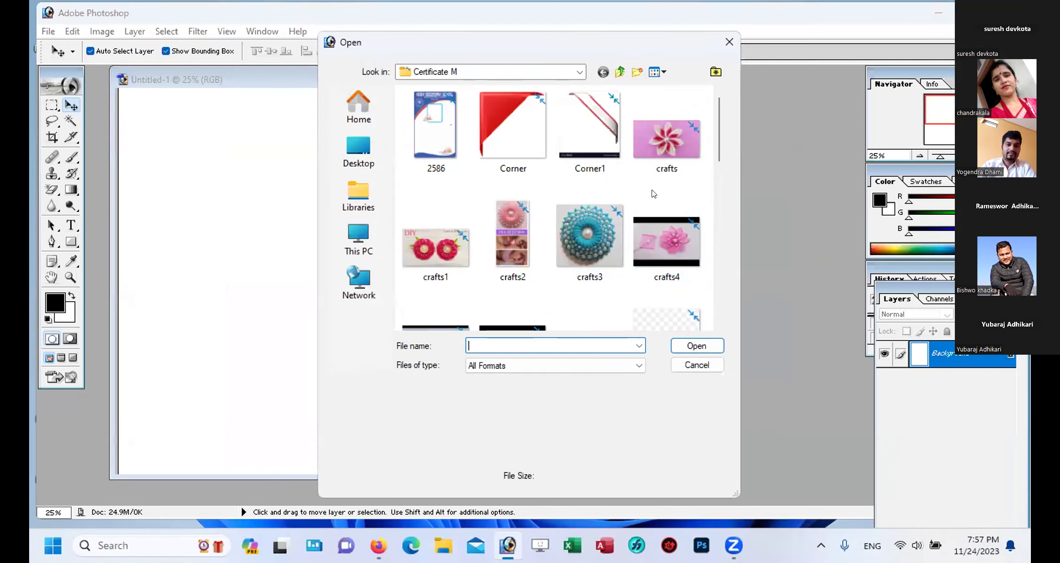
{"action": "scroll", "coordinate": [653, 193], "scroll_direction": "down", "scroll_amount": 5}
{"action": "scroll", "coordinate": [652, 192], "scroll_direction": "down", "scroll_amount": 3}
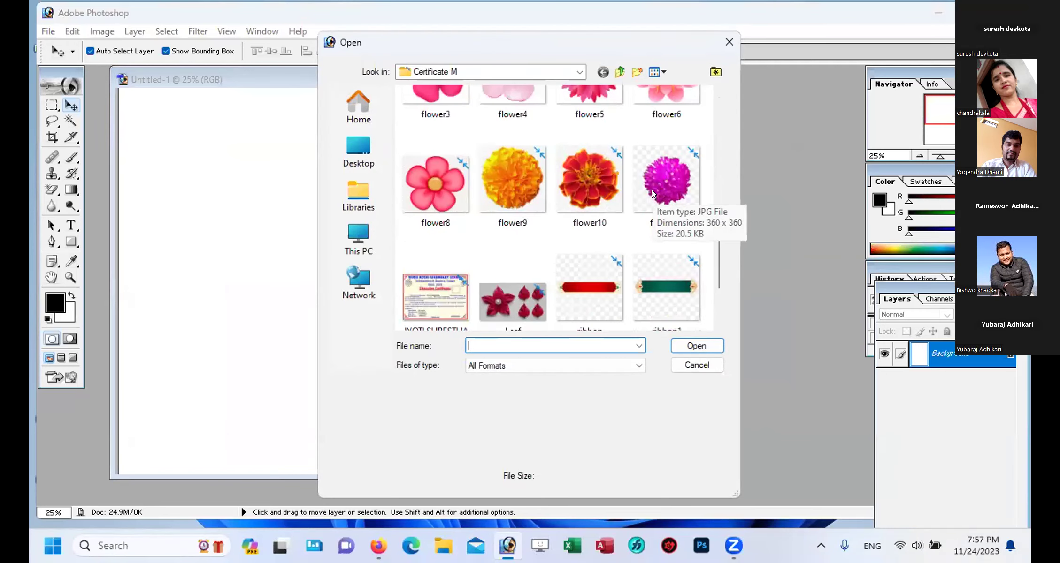
{"action": "scroll", "coordinate": [651, 189], "scroll_direction": "down", "scroll_amount": 2}
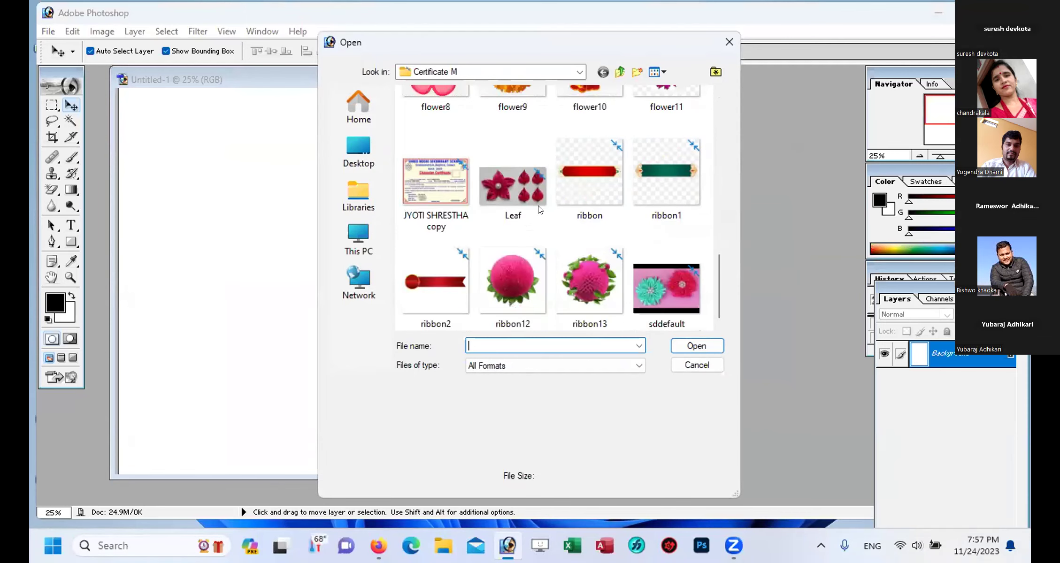
{"action": "left_click", "coordinate": [526, 194]}
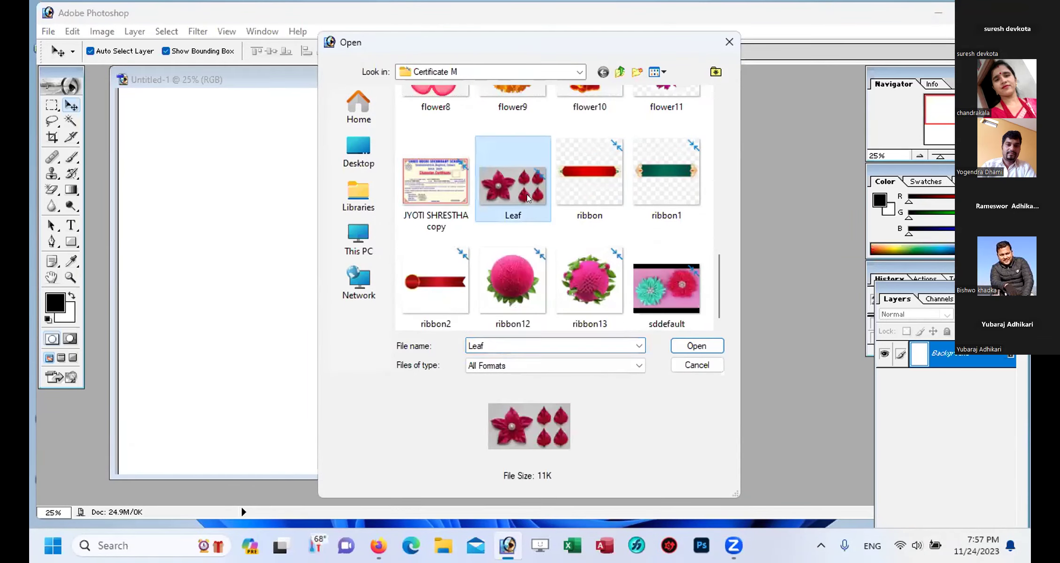
{"action": "left_click", "coordinate": [688, 346]}
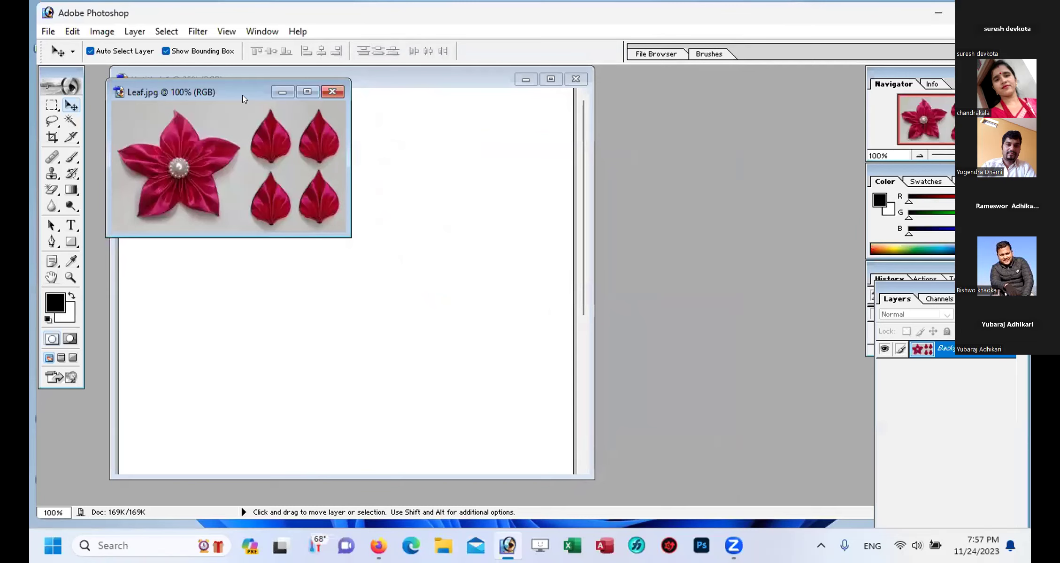
{"action": "left_click_drag", "start_coordinate": [242, 95], "coordinate": [641, 121]}
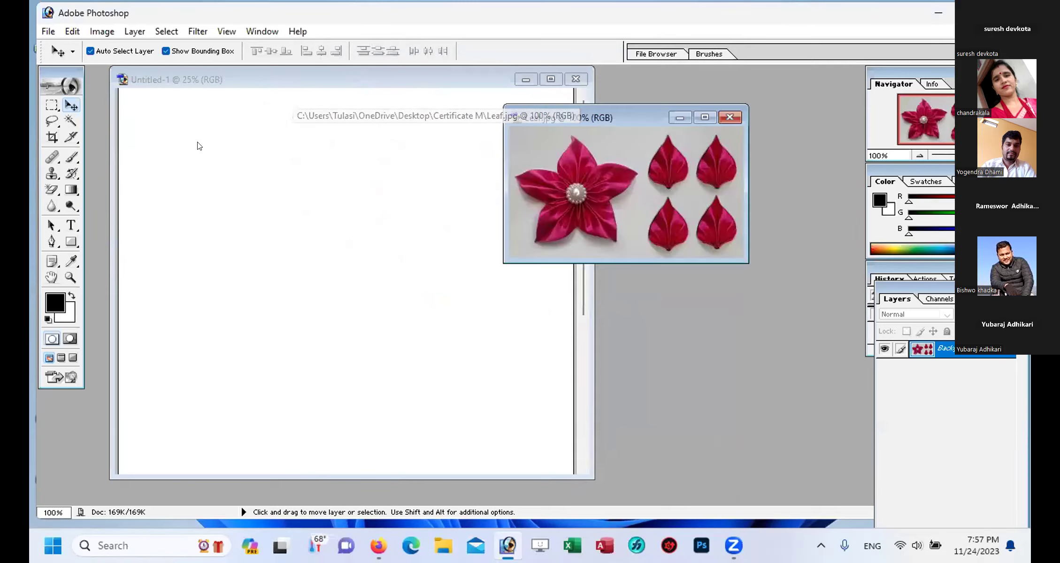
Step: Duplicate Leaf.jpg as Leaf copy and close the original image
{"action": "left_click", "coordinate": [53, 136]}
{"action": "right_click", "coordinate": [605, 114]}
{"action": "left_click", "coordinate": [660, 120]}
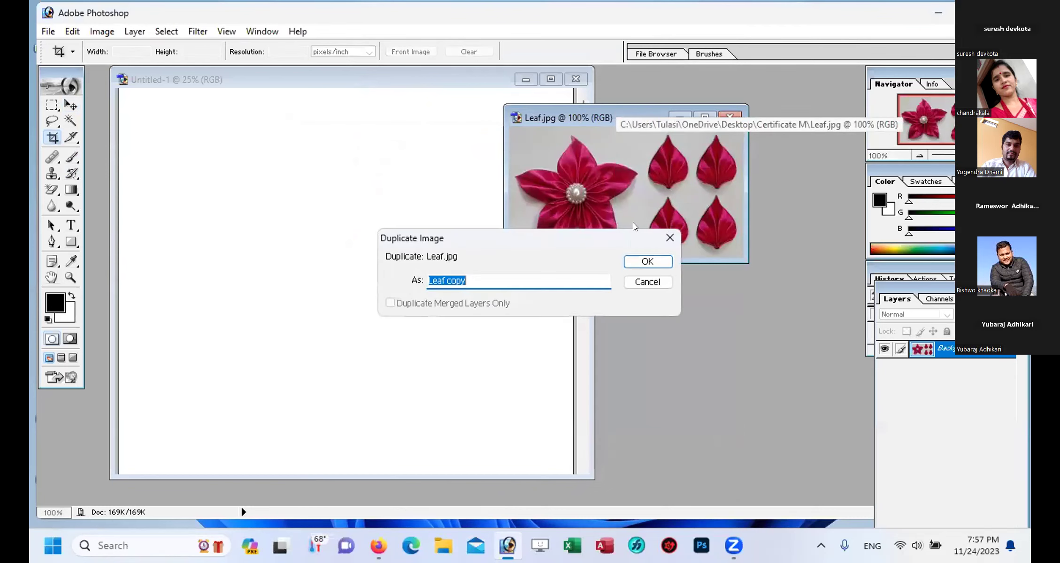
{"action": "left_click", "coordinate": [648, 261]}
{"action": "left_click", "coordinate": [729, 118]}
Step: Crop Leaf copy to a single petal and erase its grey background to transparency with the Magic Eraser
{"action": "left_click_drag", "start_coordinate": [202, 90], "coordinate": [718, 186]}
{"action": "key", "text": "Return"}
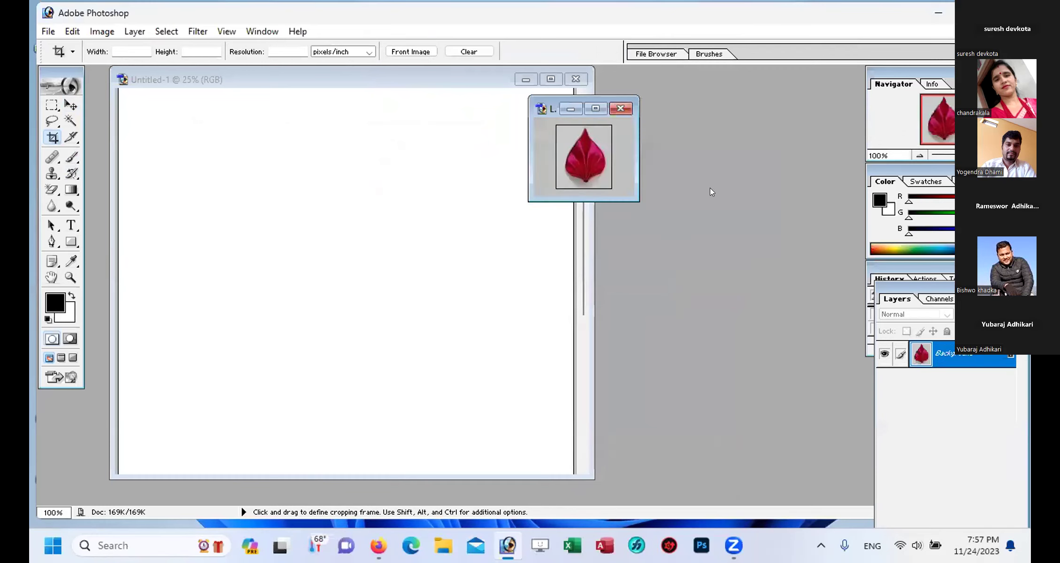
{"action": "left_click", "coordinate": [51, 189]}
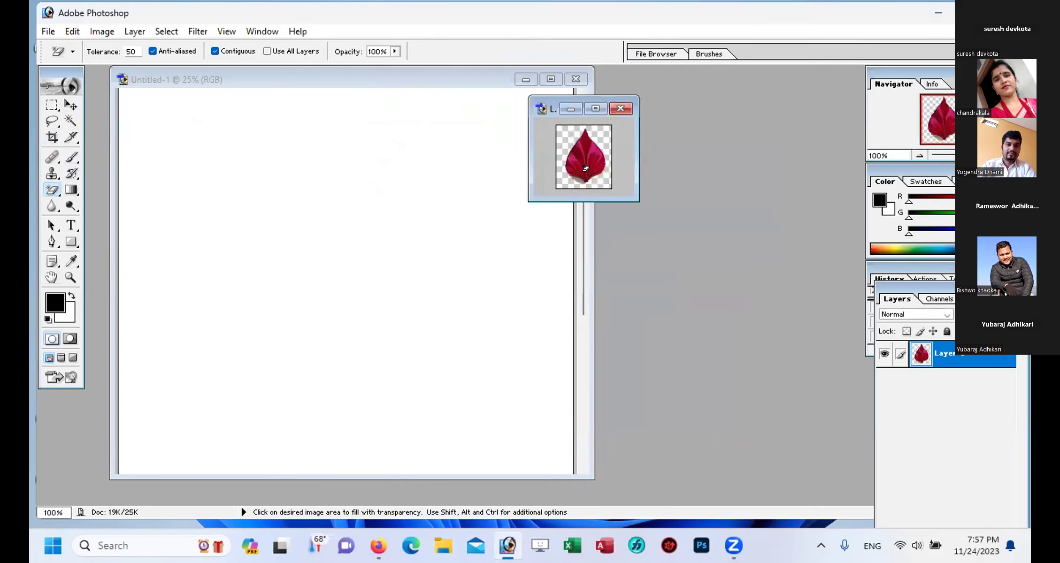
Step: Undo the last erase at the petal's lower edge and clear the leftover background with the Magic Eraser tolerance at 10
{"action": "key", "text": "ctrl+plus"}
{"action": "key", "text": "ctrl+plus"}
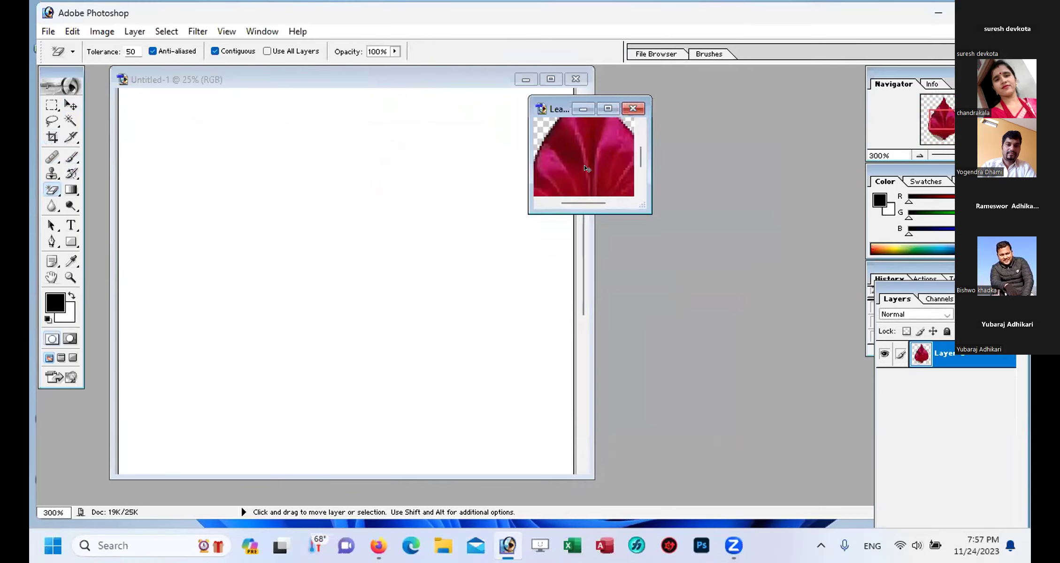
{"action": "left_click_drag", "start_coordinate": [641, 205], "coordinate": [811, 390]}
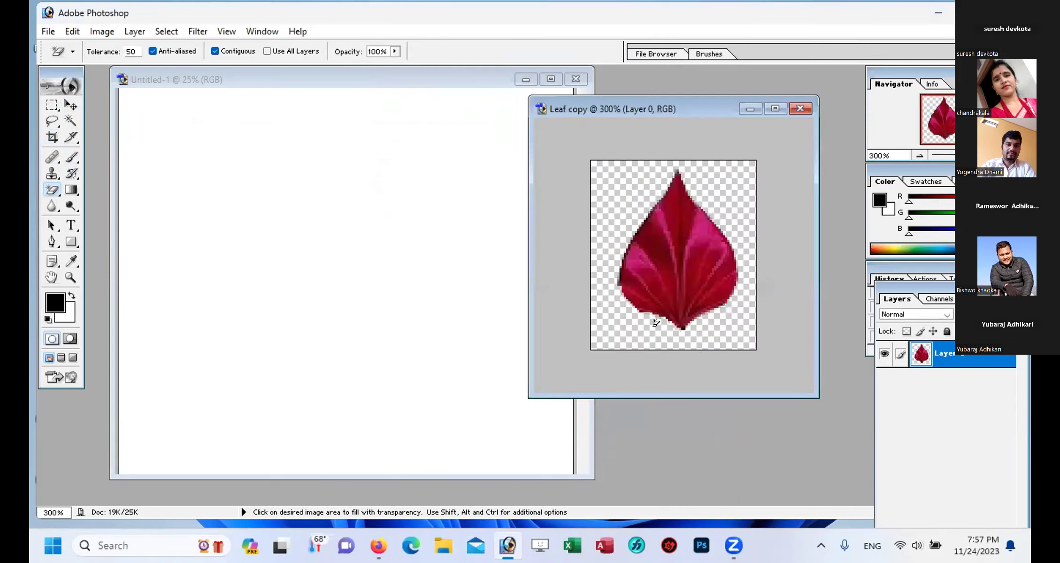
{"action": "key", "text": "ctrl+z"}
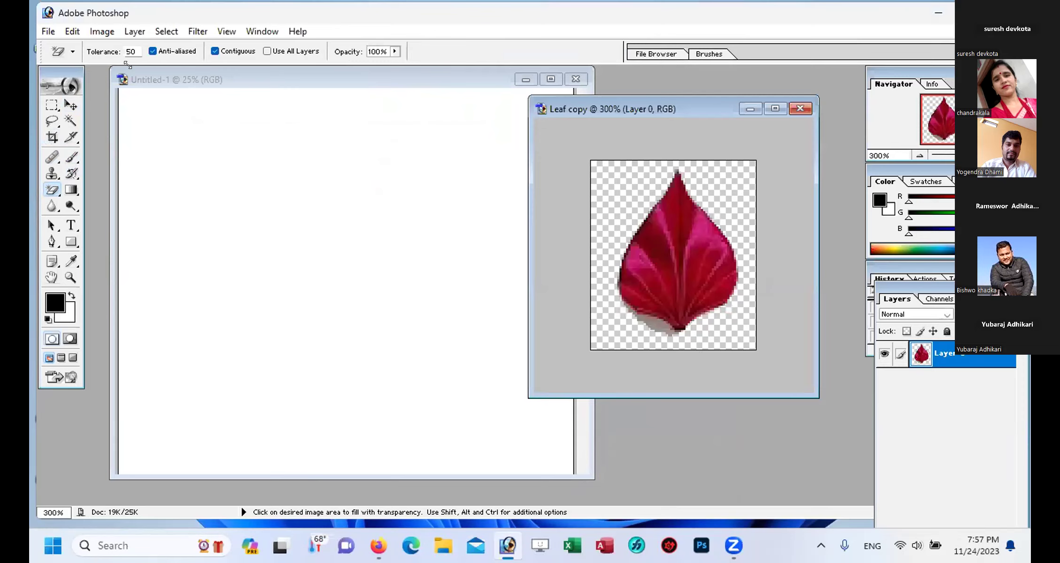
{"action": "double_click", "coordinate": [130, 49]}
{"action": "type", "text": "10"}
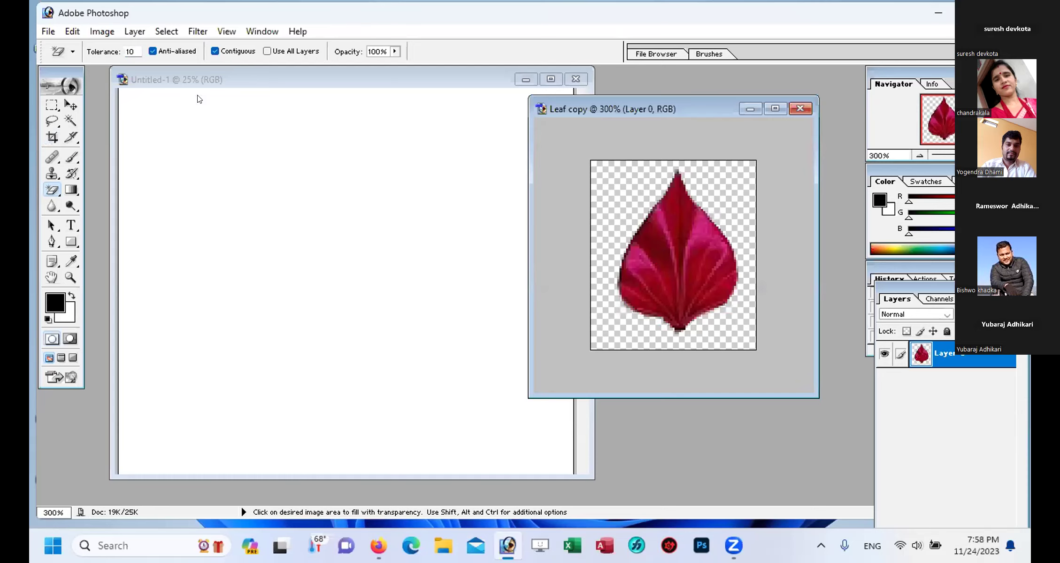
Step: Copy the petal into Untitled-1, place it near the page's upper centre, and close Leaf copy without saving
{"action": "left_click", "coordinate": [70, 105]}
{"action": "left_click_drag", "start_coordinate": [705, 205], "coordinate": [436, 310]}
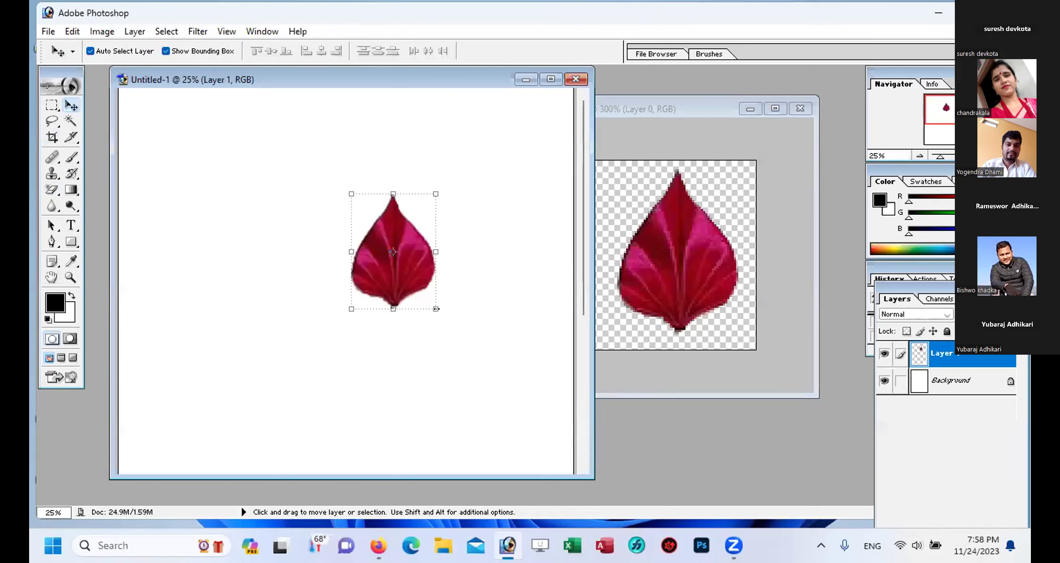
{"action": "left_click_drag", "start_coordinate": [354, 207], "coordinate": [285, 146]}
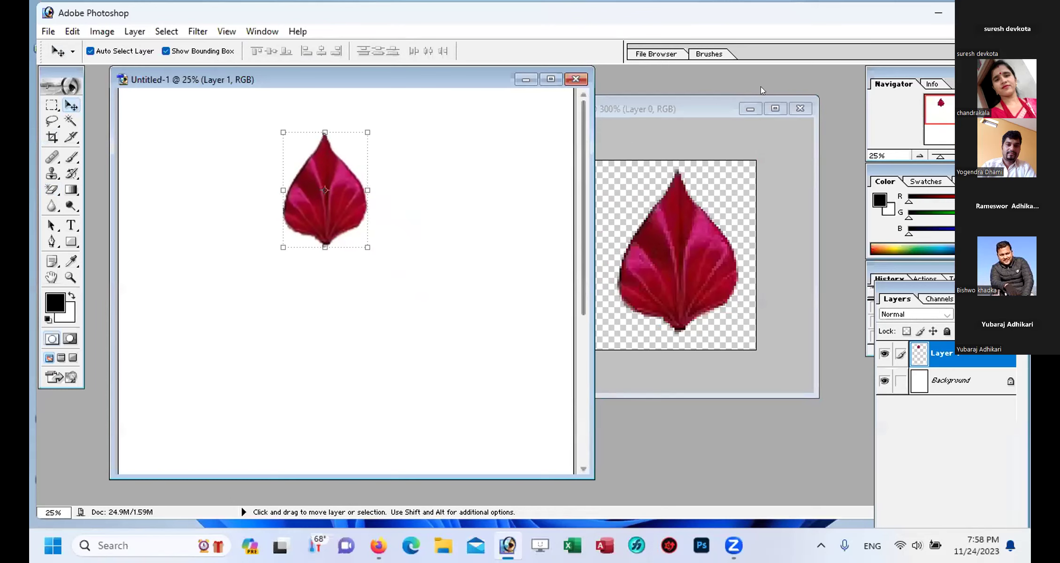
{"action": "left_click", "coordinate": [799, 109]}
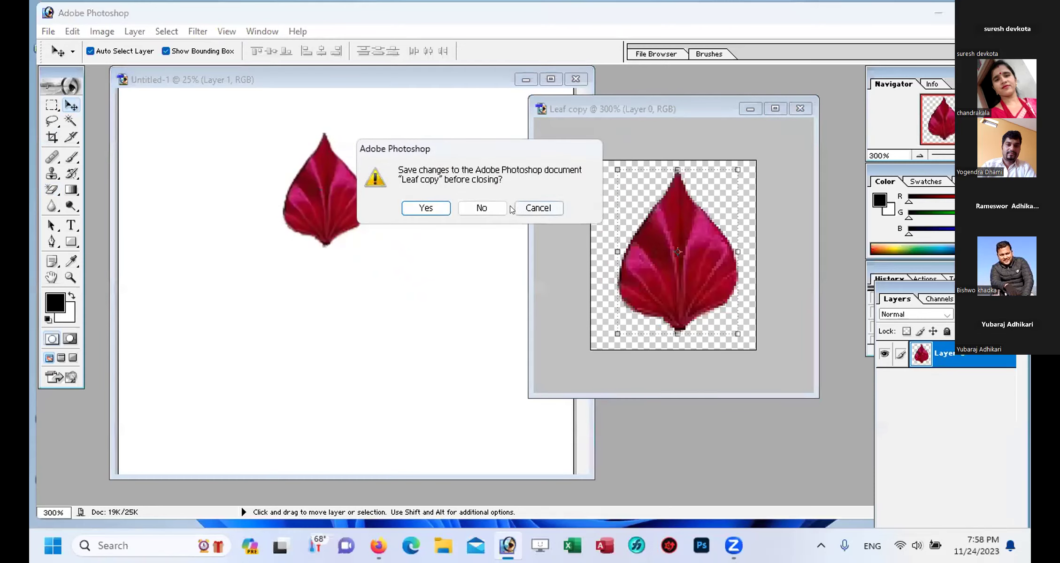
{"action": "left_click", "coordinate": [480, 206]}
Step: Nudge the petal slightly on the page and duplicate it directly over the original
{"action": "left_click_drag", "start_coordinate": [394, 84], "coordinate": [480, 82]}
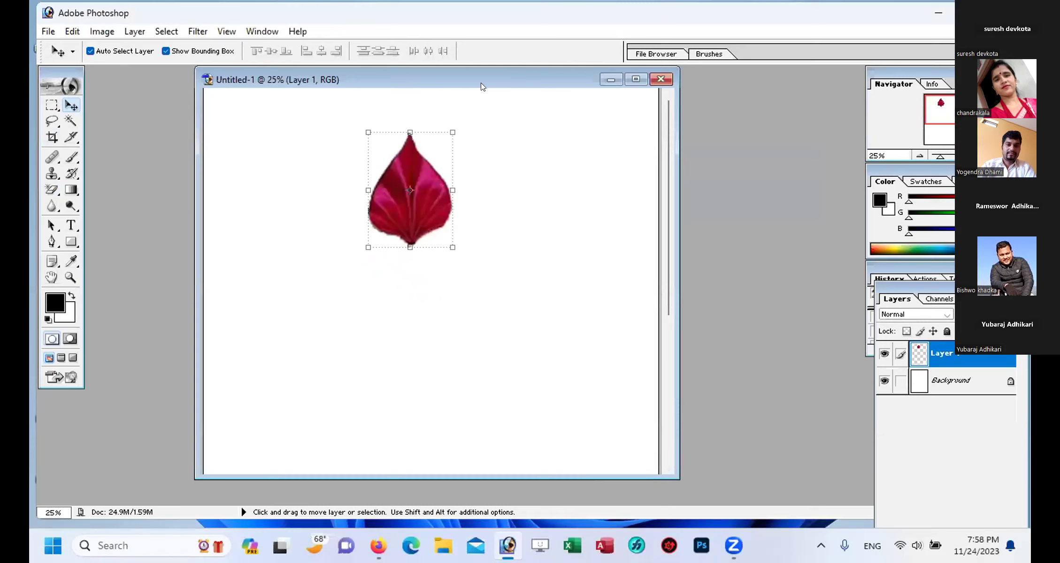
{"action": "key", "text": "ctrl+minus"}
{"action": "key", "text": "ctrl+minus"}
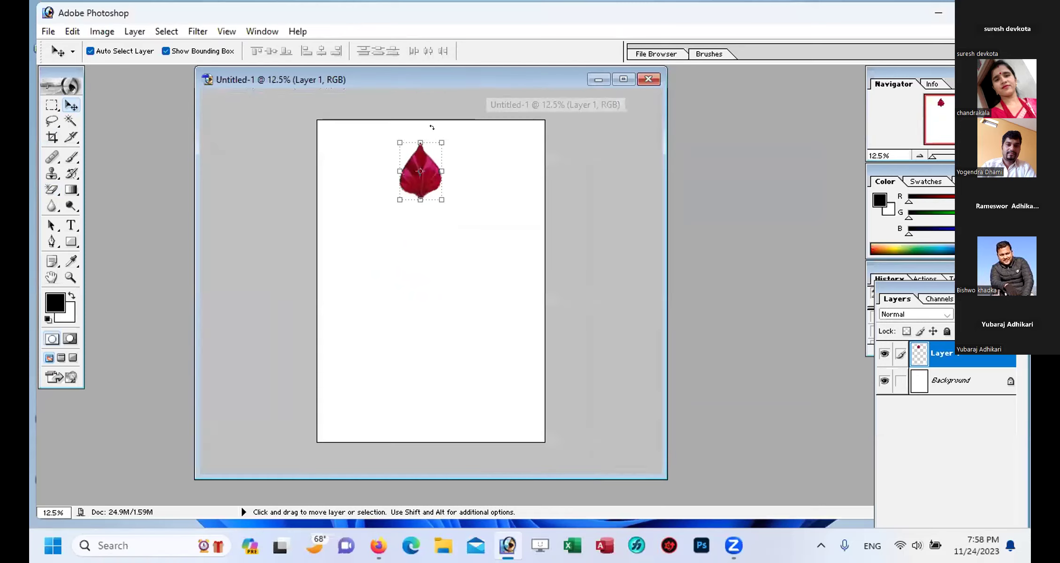
{"action": "left_click_drag", "start_coordinate": [428, 170], "coordinate": [426, 171]}
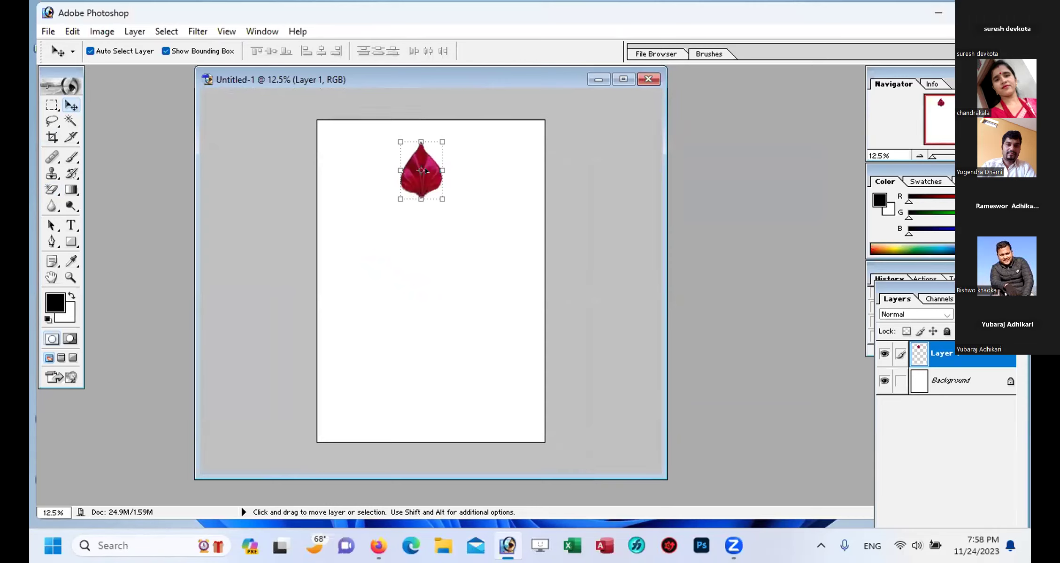
{"action": "key", "text": "ctrl+plus"}
{"action": "scroll", "coordinate": [484, 213], "scroll_direction": "up", "scroll_amount": 3}
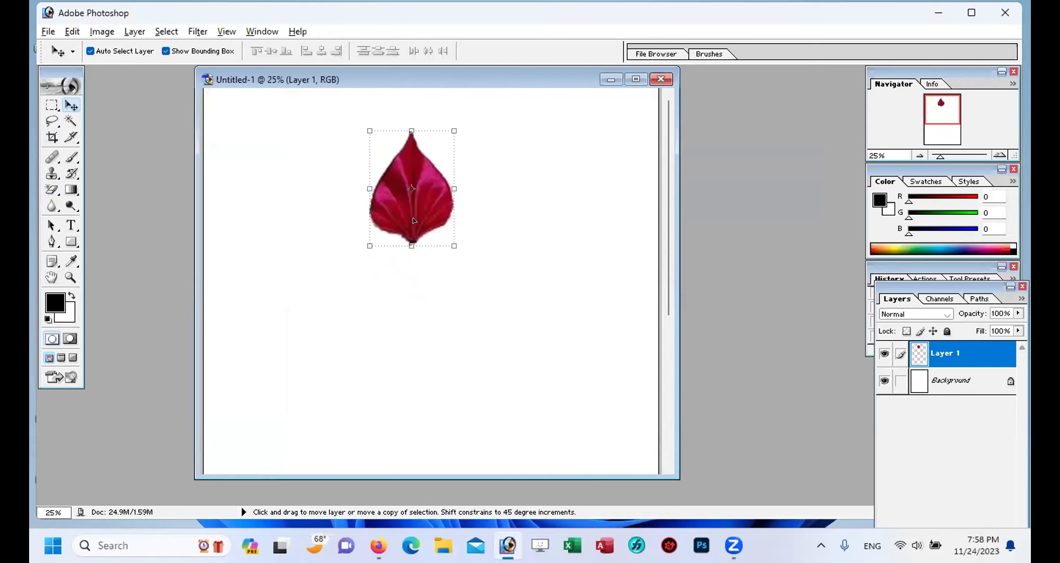
{"action": "mouse_move", "coordinate": [413, 215]}
{"action": "left_mouse_down"}
{"action": "mouse_move", "coordinate": [484, 216]}
{"action": "mouse_move", "coordinate": [416, 205]}
{"action": "left_mouse_up"}
Step: Free-transform the petal copy around a pivot below it at X 1135, Y 1468 px, rotating it 14° clockwise
{"action": "key", "text": "ctrl+t"}
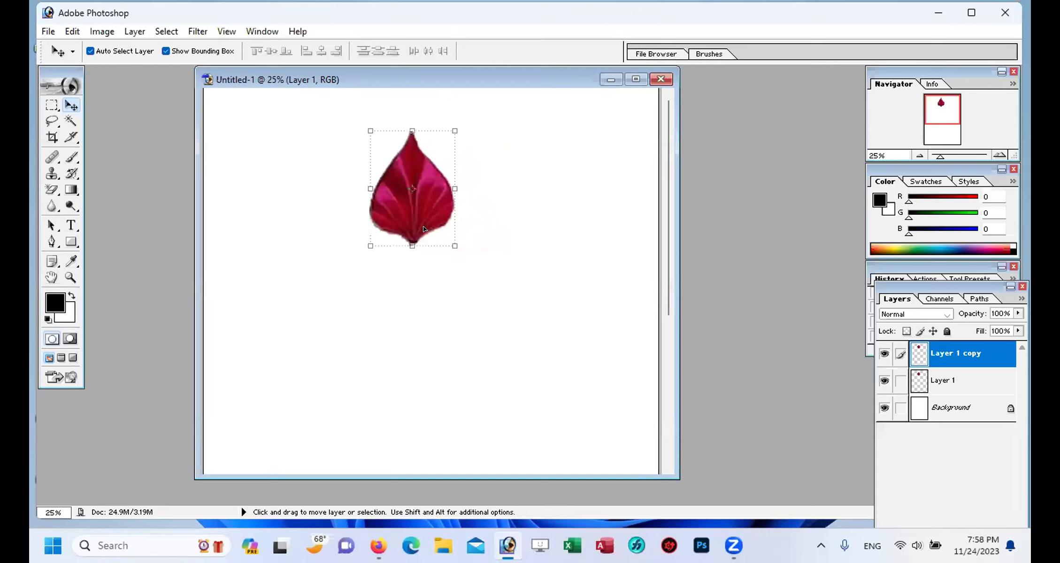
{"action": "left_click", "coordinate": [454, 174]}
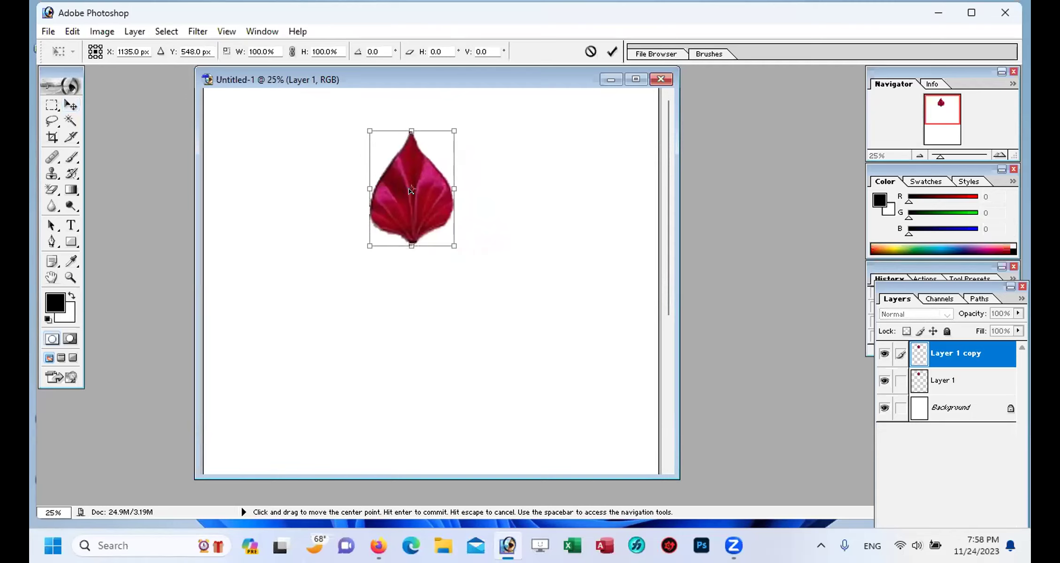
{"action": "left_click_drag", "start_coordinate": [408, 193], "coordinate": [411, 358]}
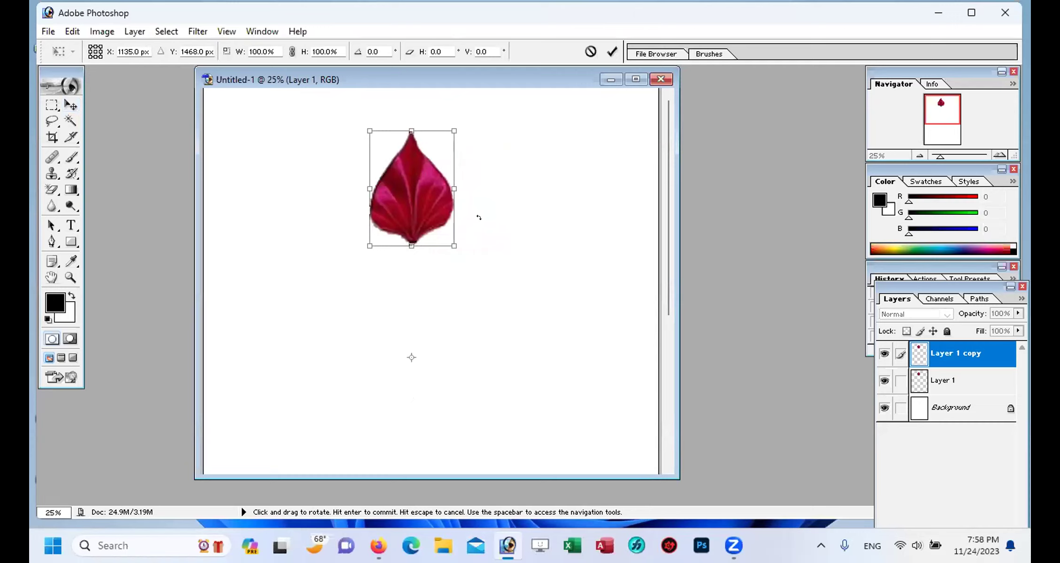
{"action": "left_click_drag", "start_coordinate": [460, 123], "coordinate": [479, 128]}
{"action": "left_click_drag", "start_coordinate": [492, 136], "coordinate": [531, 134]}
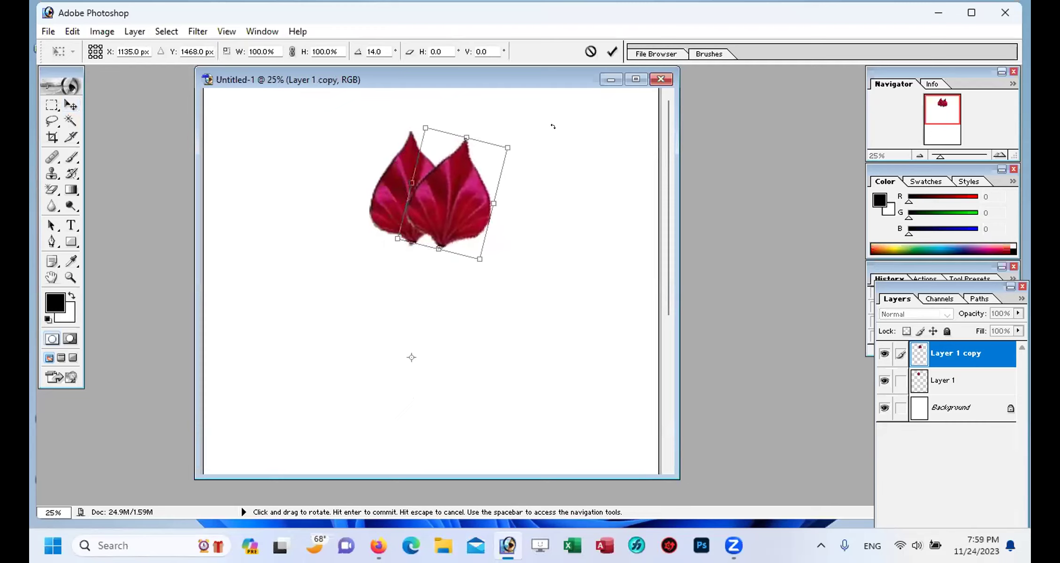
{"action": "left_click", "coordinate": [610, 53]}
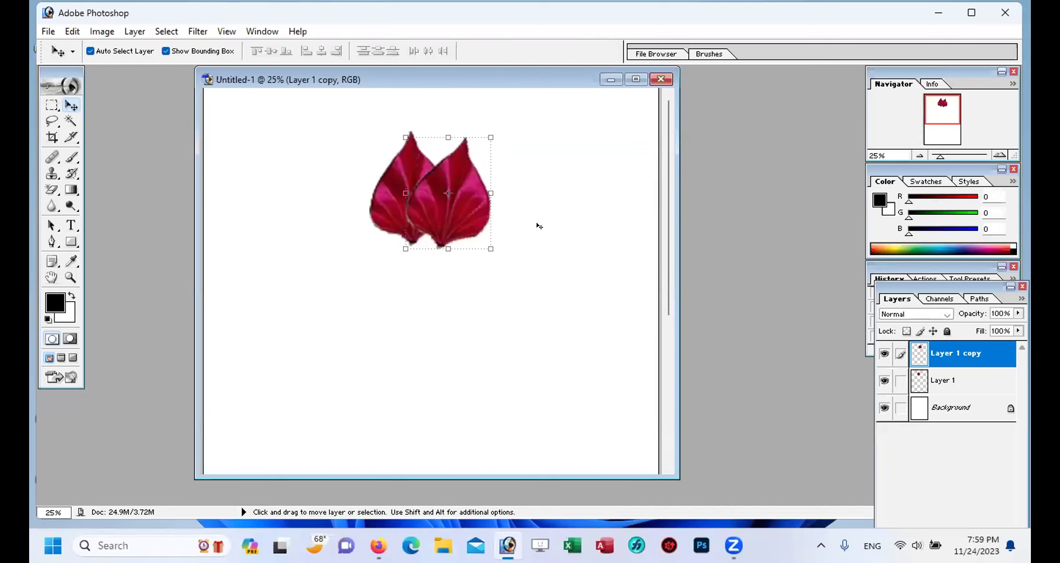
Step: Repeat the rotated duplication for 24 more petal copies until they close into a full ring
{"action": "key", "text": "shift+alt"}
{"action": "key", "text": "ctrl+shift+alt+t"}
{"action": "key", "text": "ctrl+shift+alt+t"}
{"action": "key", "text": "ctrl+shift+alt+t"}
{"action": "key", "text": "ctrl+shift+alt+t"}
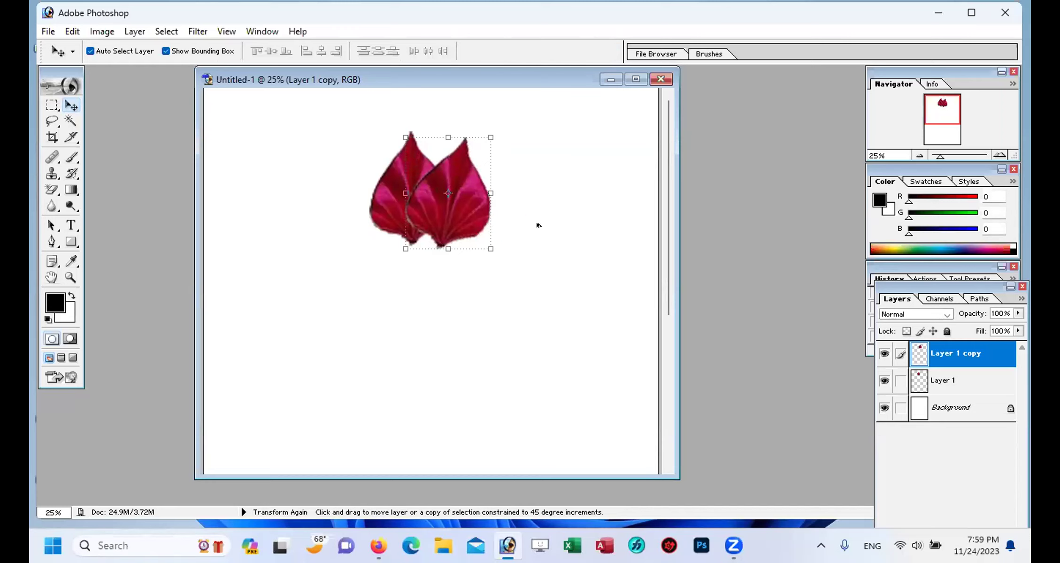
{"action": "key", "text": "ctrl+shift+alt+t"}
{"action": "key", "text": "ctrl+shift+alt+t"}
{"action": "key", "text": "ctrl+shift+alt+t"}
{"action": "key", "text": "ctrl+shift+alt+t"}
{"action": "key", "text": "ctrl+shift+alt+t"}
{"action": "key", "text": "ctrl+shift+alt+t"}
{"action": "key", "text": "ctrl+shift+alt+t"}
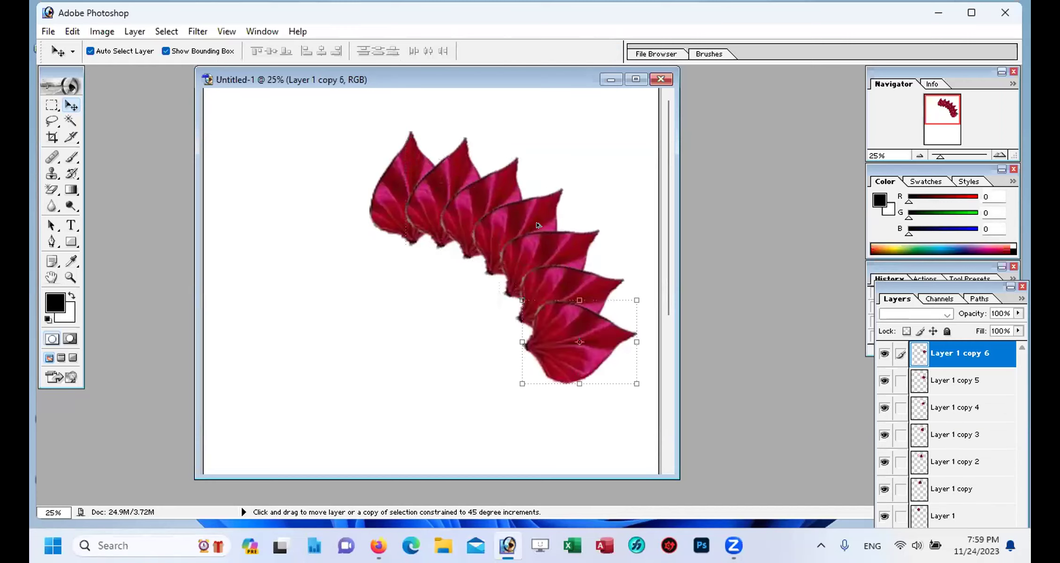
{"action": "key", "text": "ctrl+shift+alt+t"}
{"action": "key", "text": "ctrl+shift+alt+t"}
{"action": "key", "text": "ctrl+shift+alt+t"}
{"action": "key", "text": "ctrl+shift+alt+t"}
{"action": "key", "text": "ctrl+shift+alt+t"}
{"action": "key", "text": "ctrl+shift+alt+t"}
{"action": "key", "text": "ctrl+shift+alt+t"}
{"action": "key", "text": "ctrl+shift+alt+t"}
{"action": "key", "text": "ctrl+shift+alt+t"}
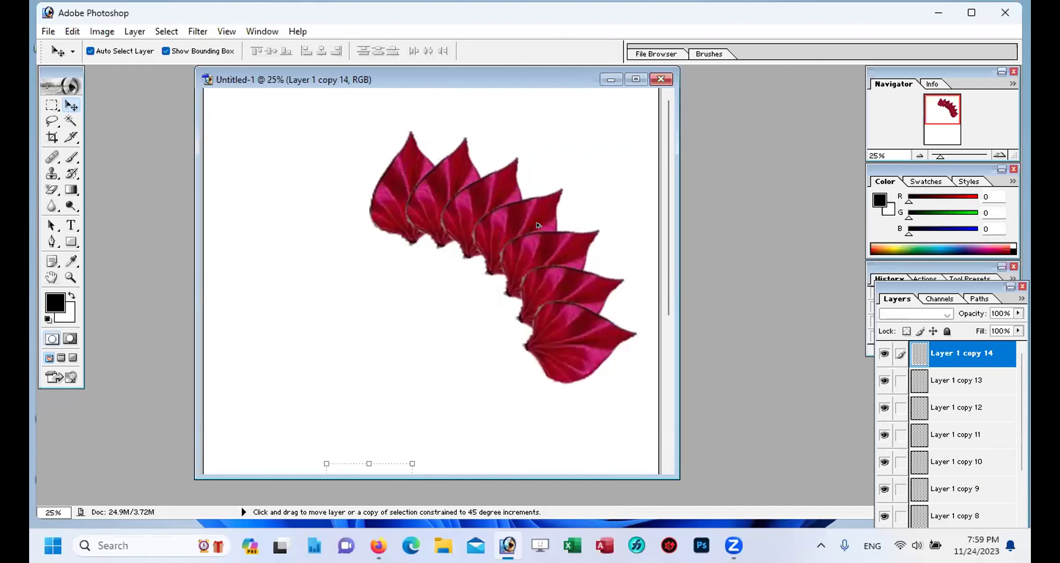
{"action": "key", "text": "ctrl+shift+alt+t"}
{"action": "key", "text": "ctrl+shift+alt+t"}
{"action": "key", "text": "ctrl+shift+alt+t"}
{"action": "key", "text": "ctrl+shift+alt+t"}
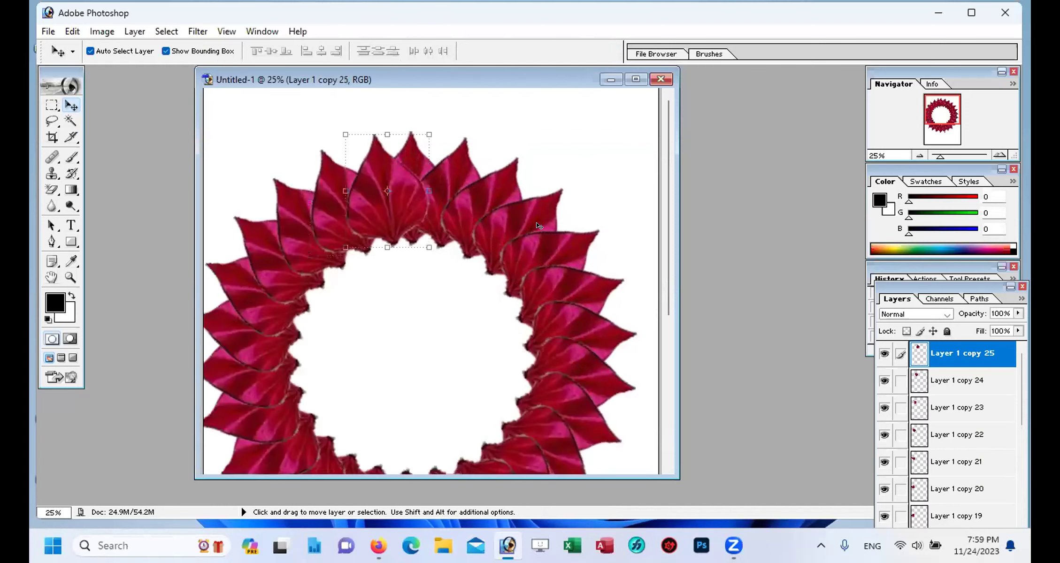
{"action": "key", "text": "ctrl+minus"}
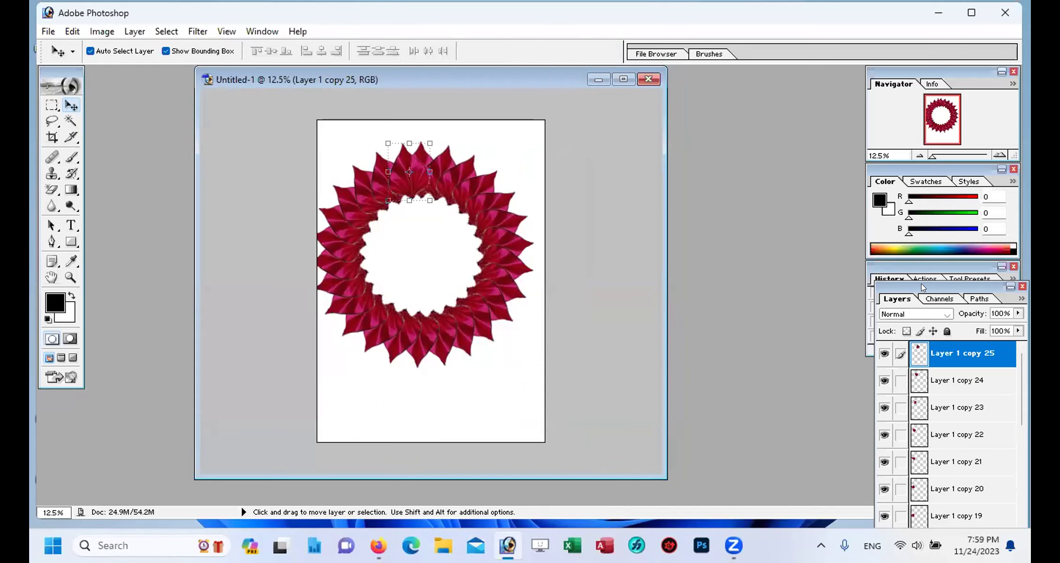
Step: Reposition and enlarge the Layers palette to list more petal layers, and make Layer 1 the active layer
{"action": "left_click_drag", "start_coordinate": [928, 287], "coordinate": [680, 110]}
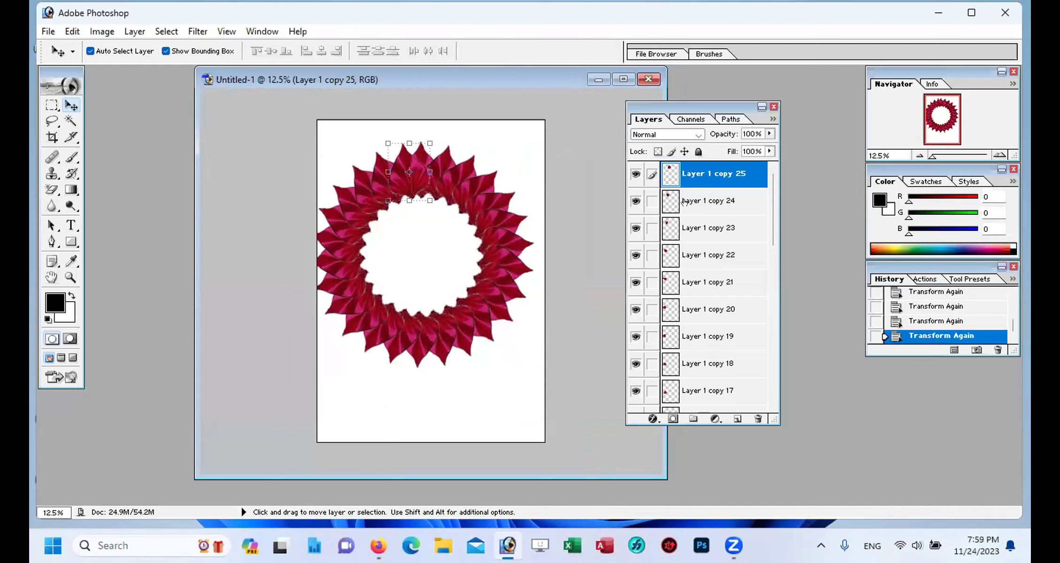
{"action": "left_click_drag", "start_coordinate": [775, 419], "coordinate": [786, 462]}
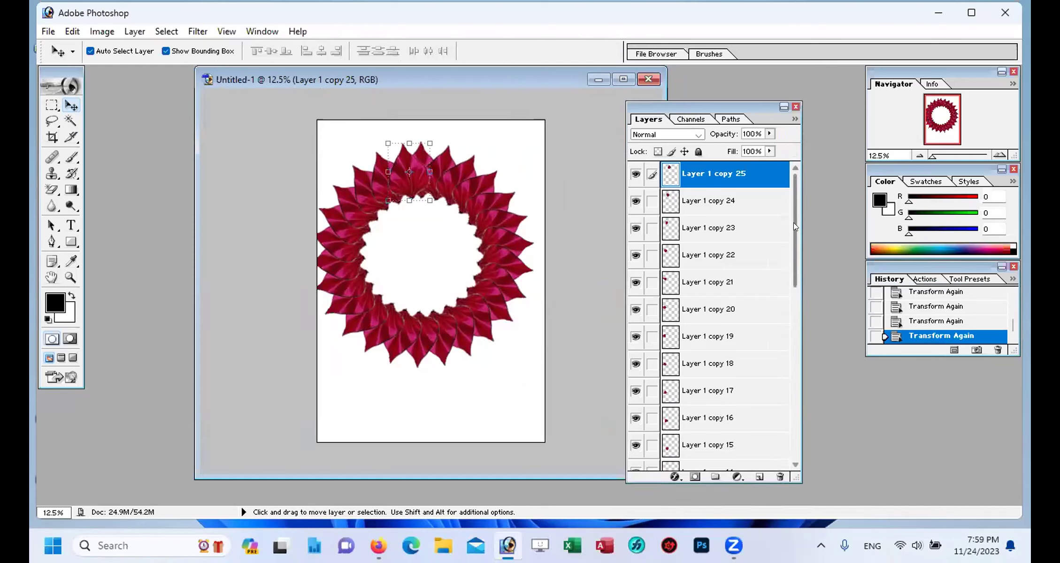
{"action": "left_click", "coordinate": [485, 147]}
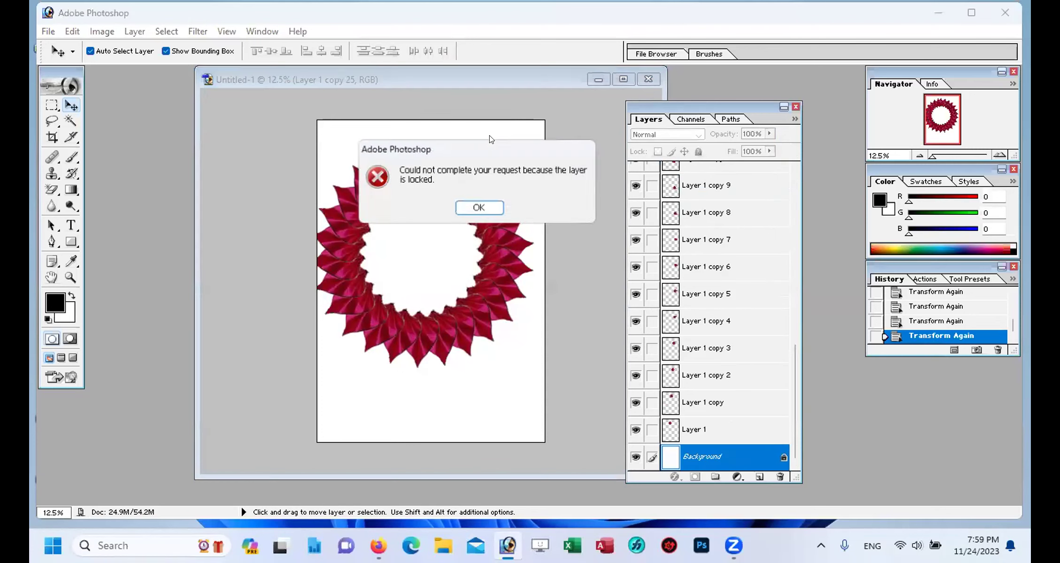
{"action": "left_click", "coordinate": [478, 208]}
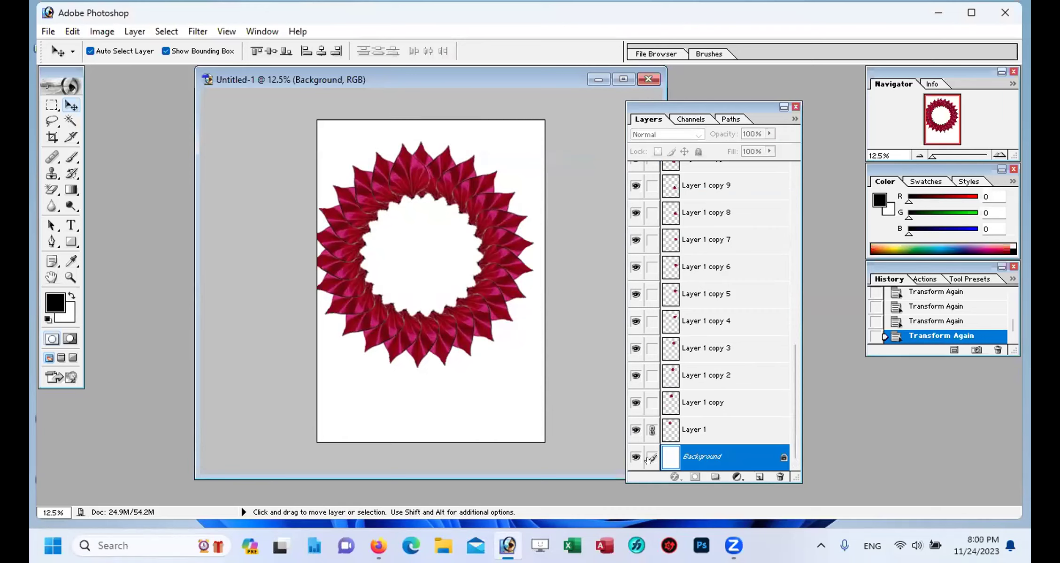
{"action": "left_click", "coordinate": [652, 431]}
{"action": "left_click", "coordinate": [652, 431]}
{"action": "left_click", "coordinate": [671, 431]}
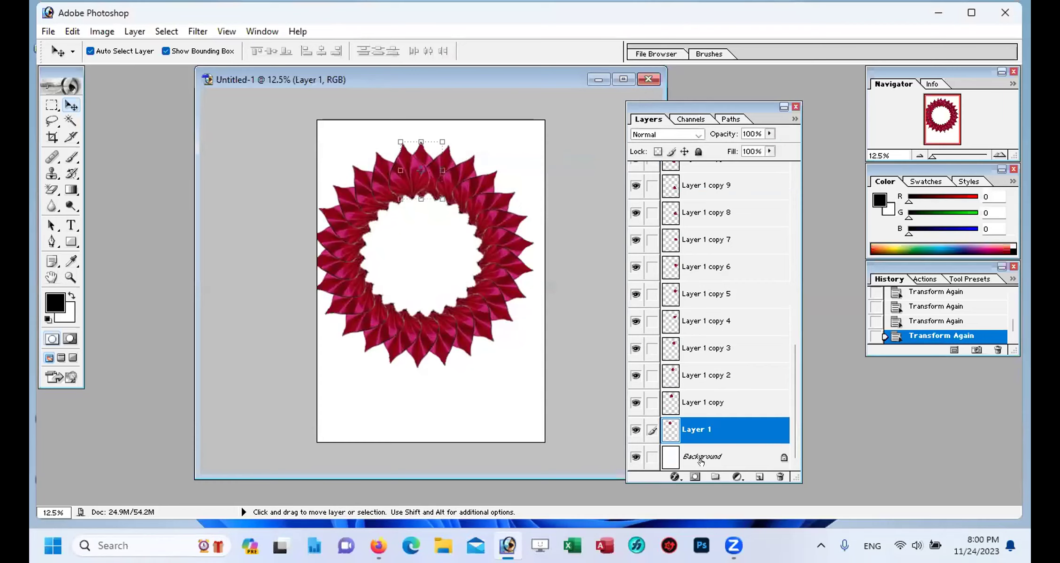
Step: Link every petal copy, from Layer 1 copy up to Layer 1 copy 25, to Layer 1
{"action": "left_click", "coordinate": [652, 404]}
{"action": "left_click", "coordinate": [652, 376]}
{"action": "left_click", "coordinate": [652, 349]}
{"action": "left_click", "coordinate": [652, 322]}
{"action": "left_click", "coordinate": [652, 295]}
{"action": "left_click", "coordinate": [652, 268]}
{"action": "left_click", "coordinate": [652, 241]}
{"action": "scroll", "coordinate": [723, 285], "scroll_direction": "up", "scroll_amount": 1}
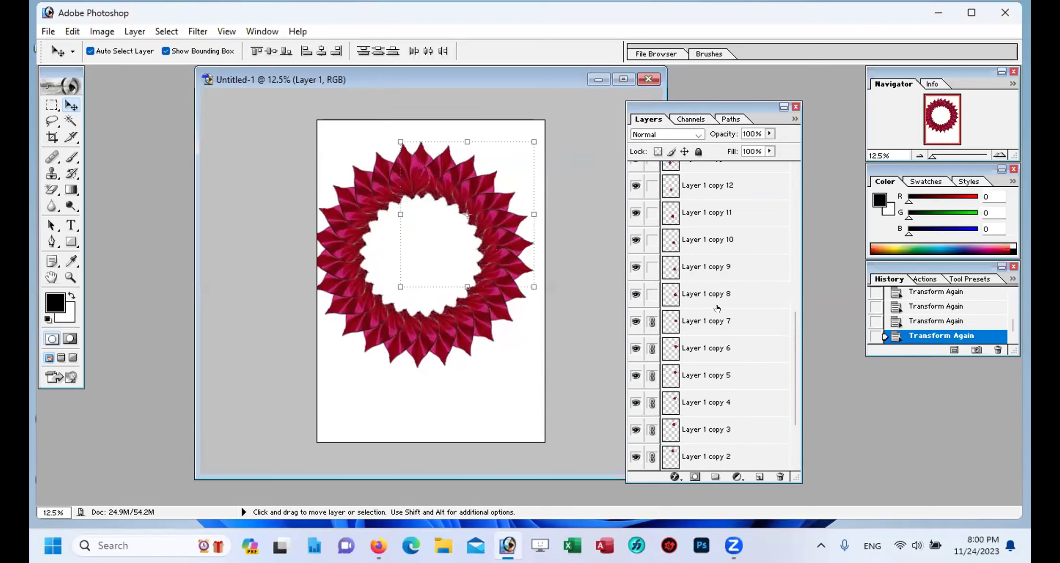
{"action": "left_click", "coordinate": [652, 295]}
{"action": "left_click", "coordinate": [652, 267]}
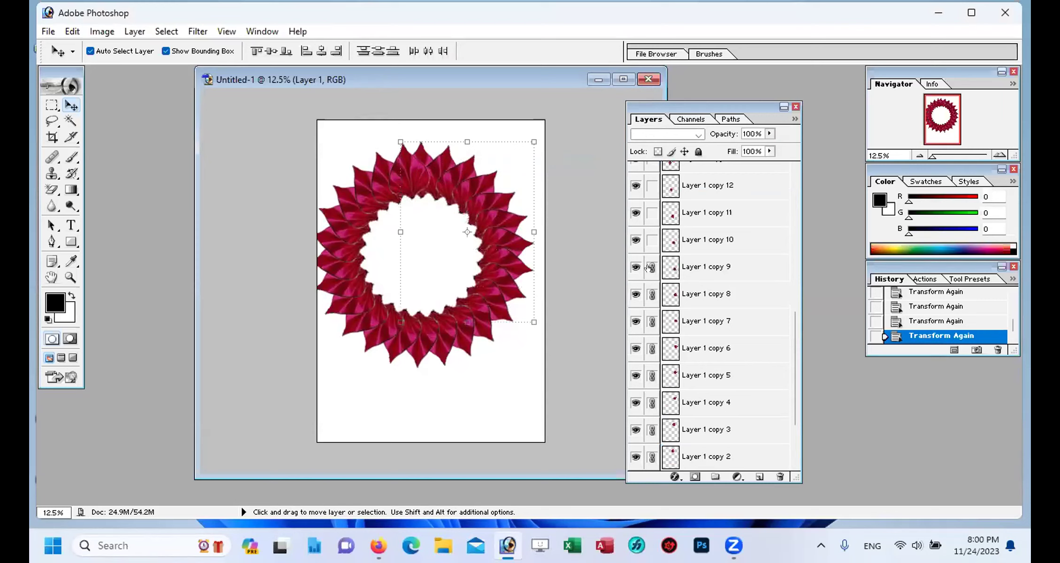
{"action": "left_click", "coordinate": [652, 240]}
{"action": "left_click", "coordinate": [652, 213]}
{"action": "left_click", "coordinate": [652, 186]}
{"action": "scroll", "coordinate": [680, 227], "scroll_direction": "up", "scroll_amount": 1}
{"action": "left_click", "coordinate": [652, 214]}
{"action": "left_click", "coordinate": [652, 186]}
{"action": "scroll", "coordinate": [650, 214], "scroll_direction": "up", "scroll_amount": 1}
{"action": "left_click", "coordinate": [652, 213]}
{"action": "left_click", "coordinate": [652, 186]}
{"action": "scroll", "coordinate": [662, 253], "scroll_direction": "up", "scroll_amount": 2}
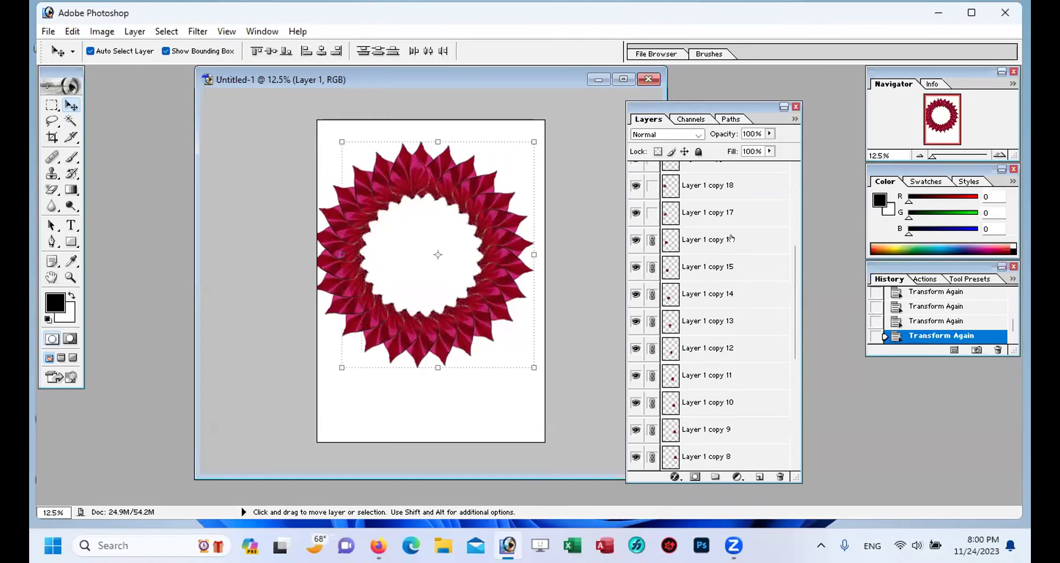
{"action": "left_click", "coordinate": [652, 241]}
{"action": "left_click", "coordinate": [652, 213]}
{"action": "scroll", "coordinate": [675, 244], "scroll_direction": "up", "scroll_amount": 2}
{"action": "left_click", "coordinate": [652, 241]}
{"action": "left_click", "coordinate": [652, 213]}
{"action": "scroll", "coordinate": [700, 254], "scroll_direction": "up", "scroll_amount": 1}
{"action": "left_click", "coordinate": [652, 213]}
{"action": "left_click", "coordinate": [652, 186]}
{"action": "scroll", "coordinate": [729, 240], "scroll_direction": "up", "scroll_amount": 1}
{"action": "scroll", "coordinate": [729, 241], "scroll_direction": "up", "scroll_amount": 2}
{"action": "left_click", "coordinate": [651, 229]}
{"action": "left_click", "coordinate": [649, 207]}
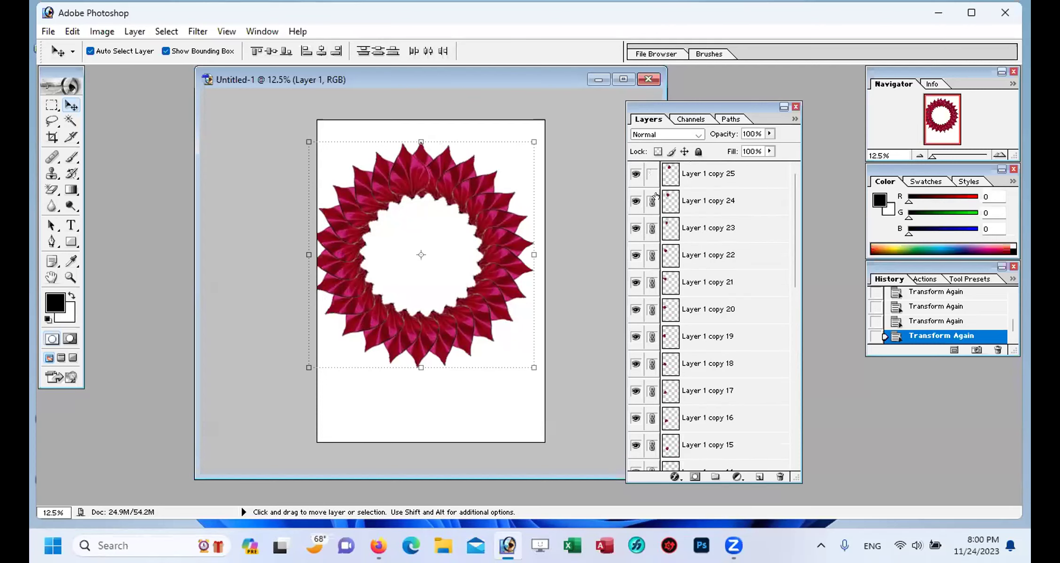
{"action": "left_click", "coordinate": [651, 175]}
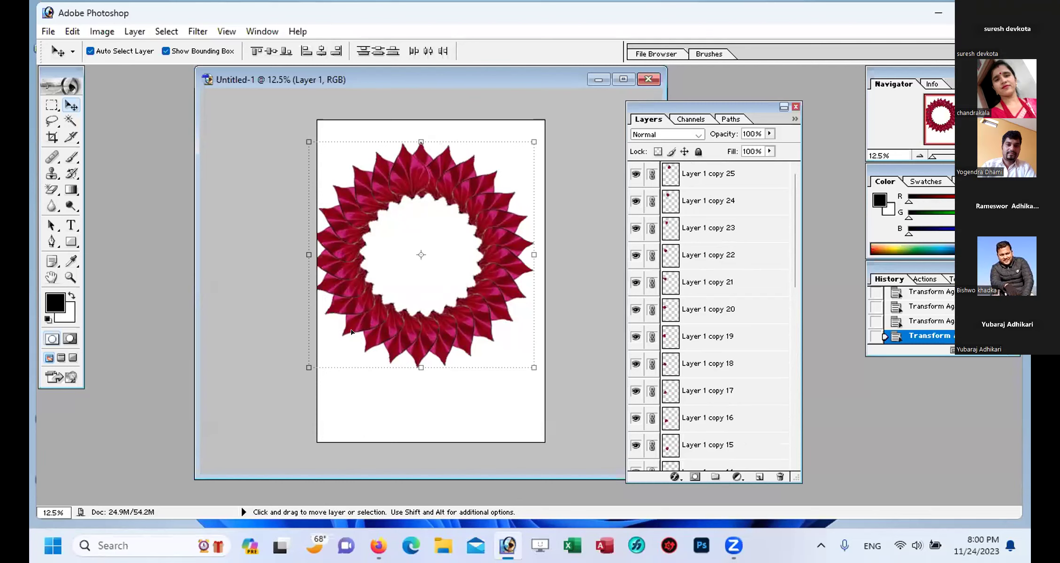
Step: Merge the linked petal layers into one layer and move the ring to the page's horizontal centre
{"action": "left_click", "coordinate": [132, 31]}
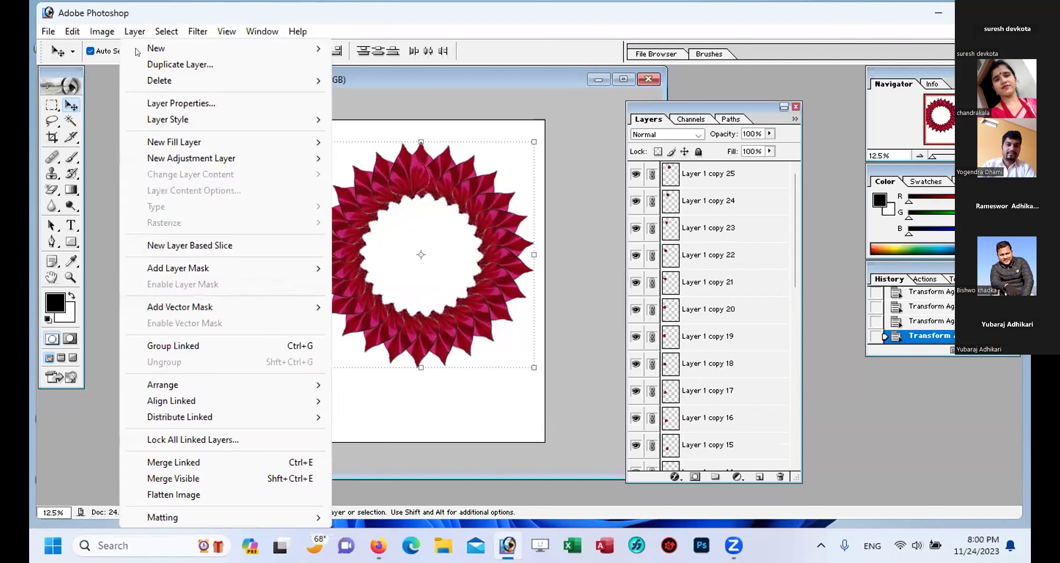
{"action": "left_click", "coordinate": [195, 464]}
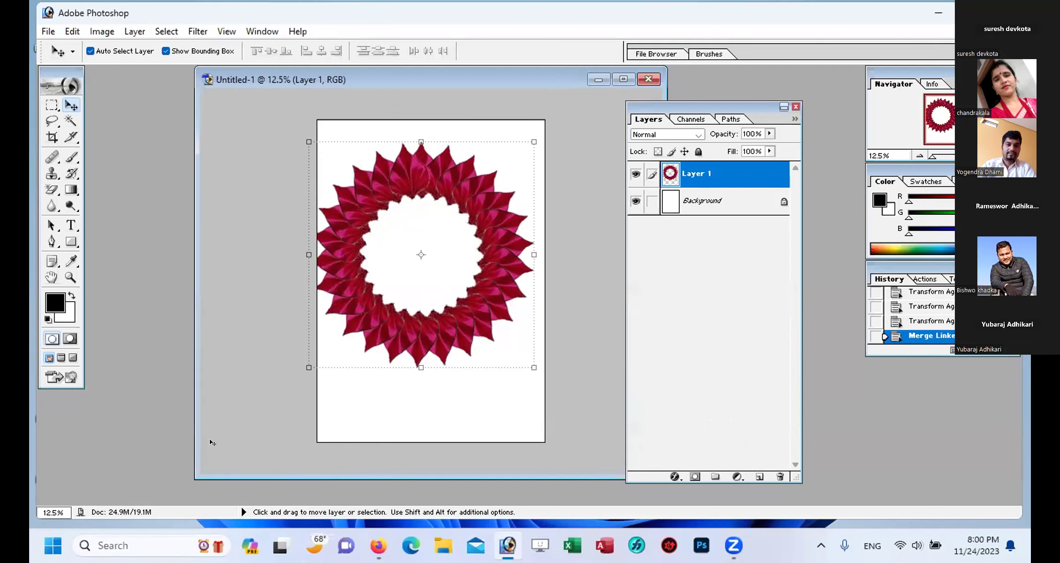
{"action": "left_click_drag", "start_coordinate": [356, 194], "coordinate": [366, 212]}
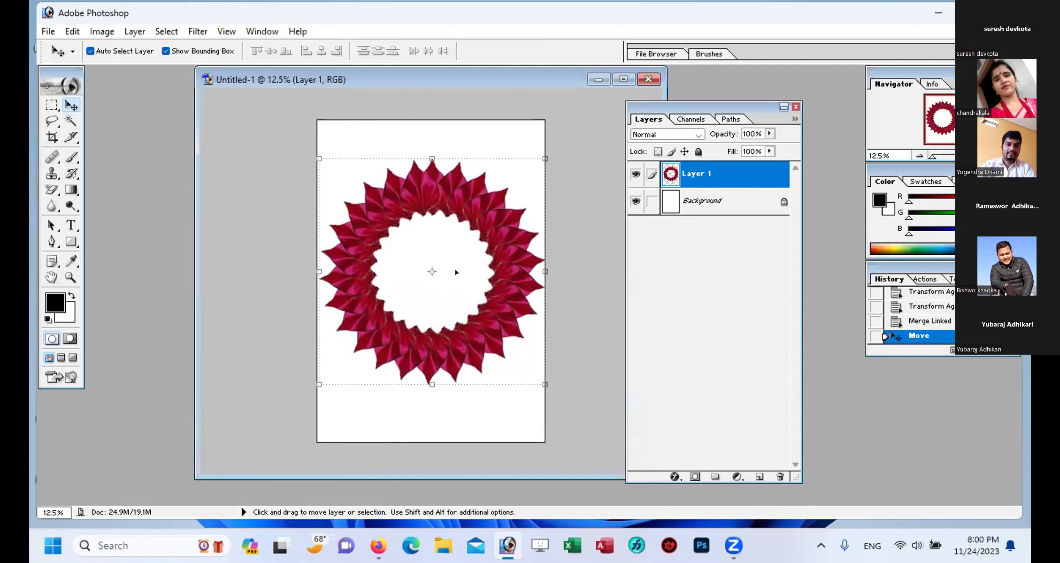
Step: Rotate the canvas 180° and move the petal ring up the page, centred horizontally
{"action": "key", "text": "ctrl+plus"}
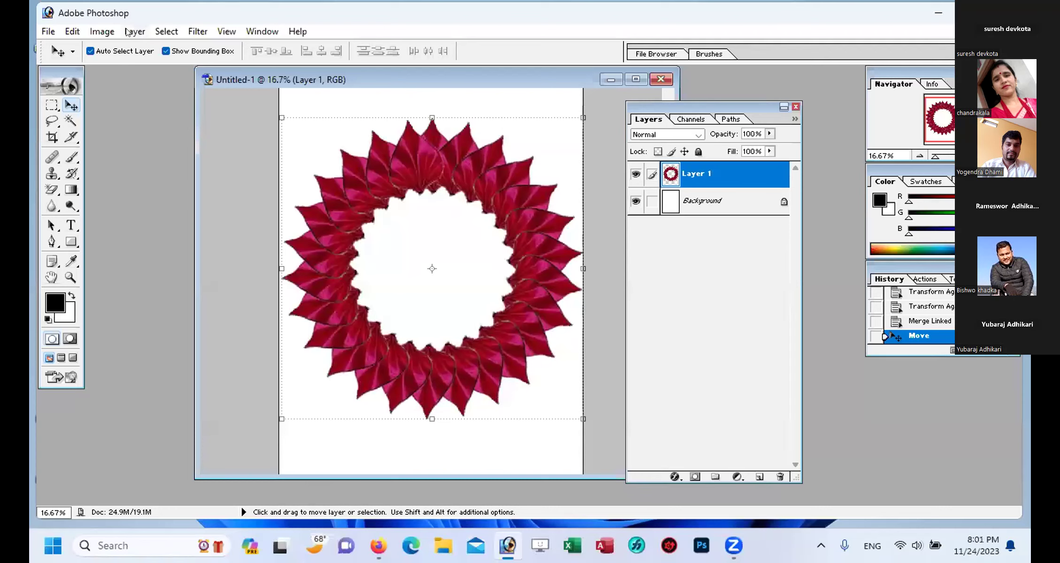
{"action": "left_click", "coordinate": [98, 32]}
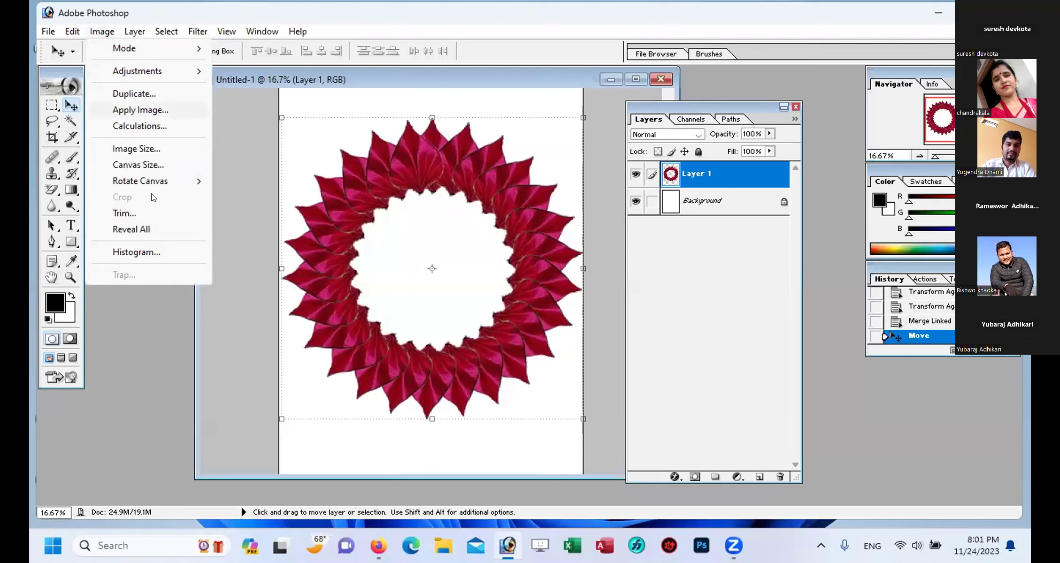
{"action": "mouse_move", "coordinate": [200, 183]}
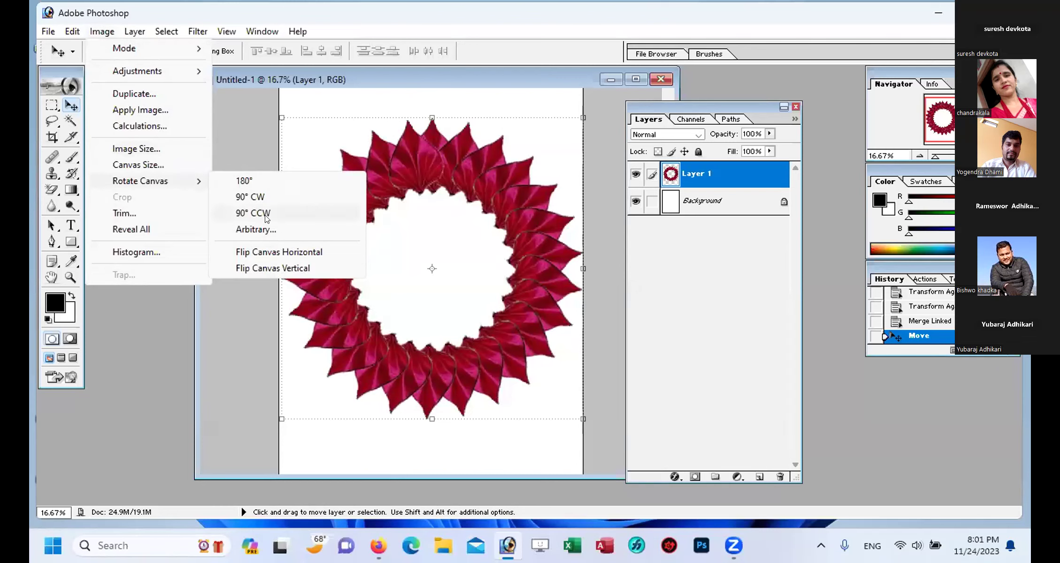
{"action": "left_click", "coordinate": [259, 180]}
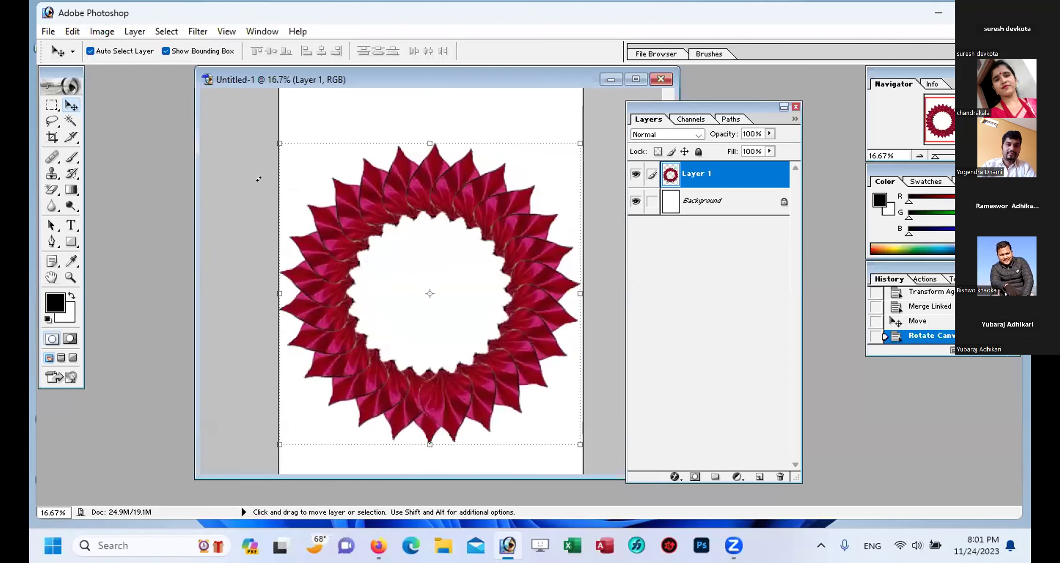
{"action": "left_click_drag", "start_coordinate": [452, 206], "coordinate": [453, 184]}
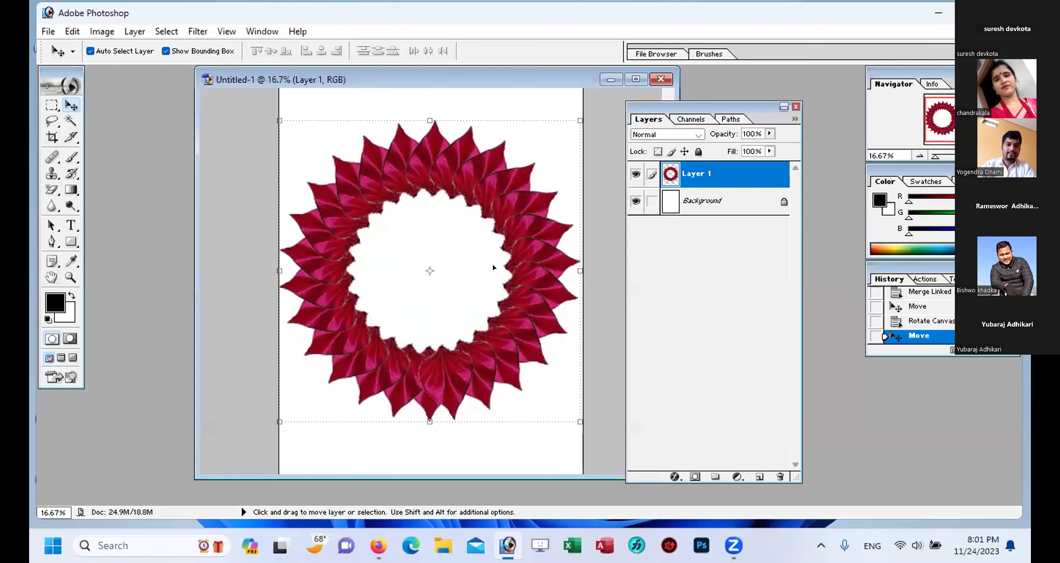
{"action": "left_click_drag", "start_coordinate": [447, 171], "coordinate": [454, 158]}
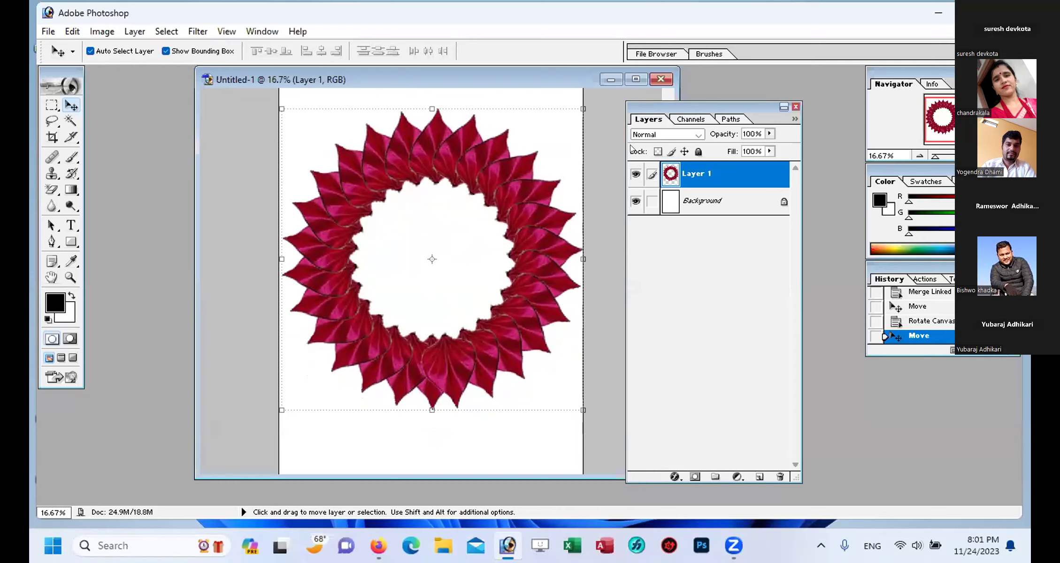
Step: Move the Layers palette and the Untitled-1 window apart so they do not overlap
{"action": "left_click_drag", "start_coordinate": [760, 107], "coordinate": [815, 91]}
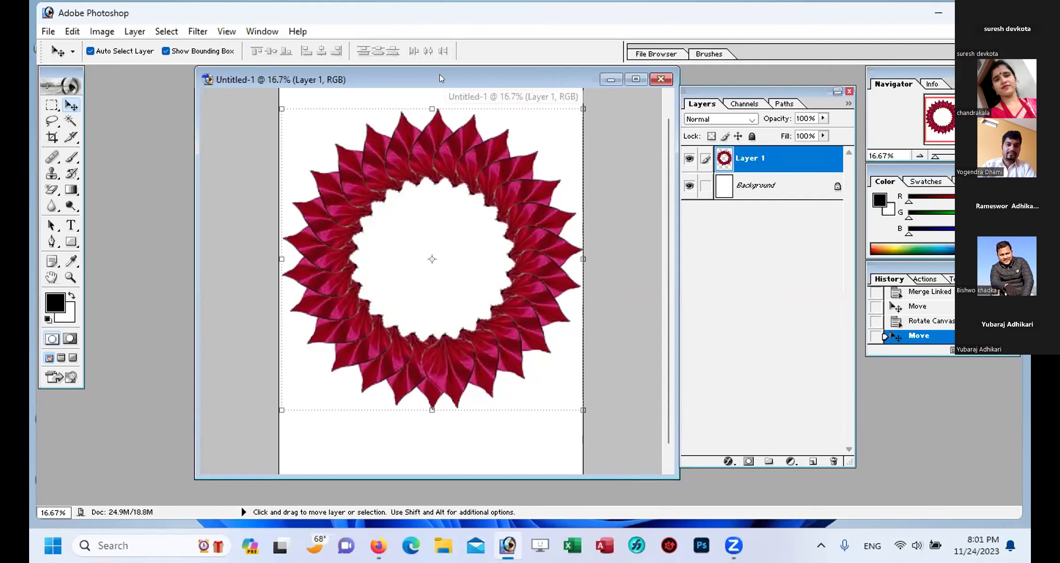
{"action": "left_click_drag", "start_coordinate": [440, 75], "coordinate": [376, 80]}
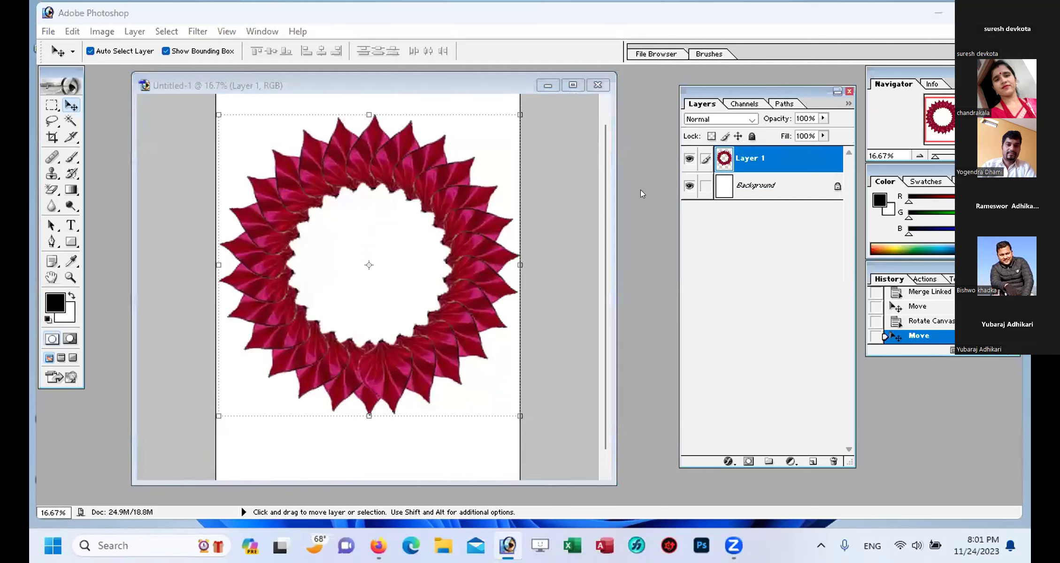
{"action": "left_click", "coordinate": [727, 41]}
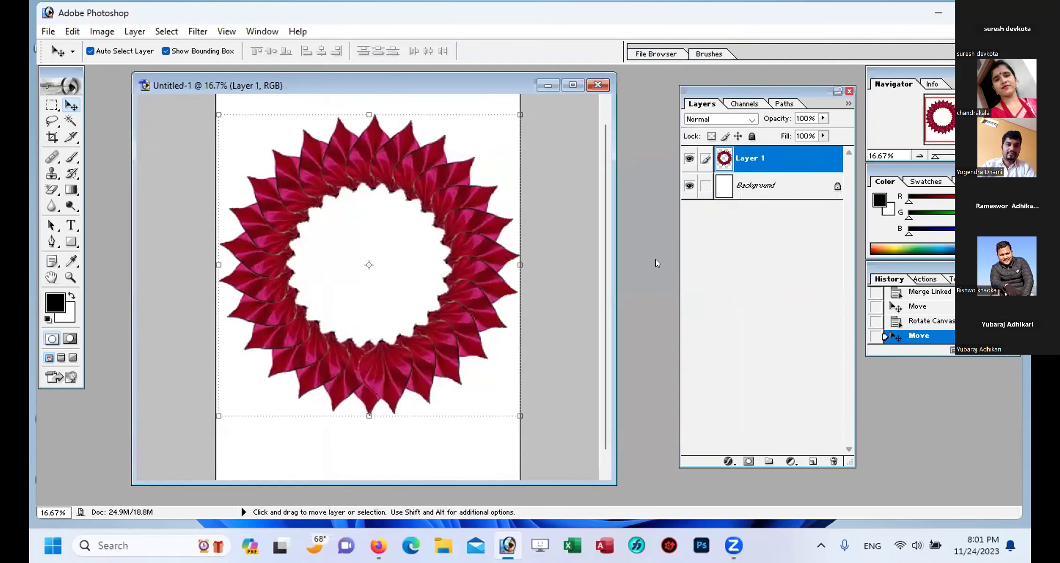
Step: Create a new blank document, place its window over part of Untitled-1, and show the grid on it
{"action": "key", "text": "ctrl+n"}
{"action": "left_click", "coordinate": [640, 184]}
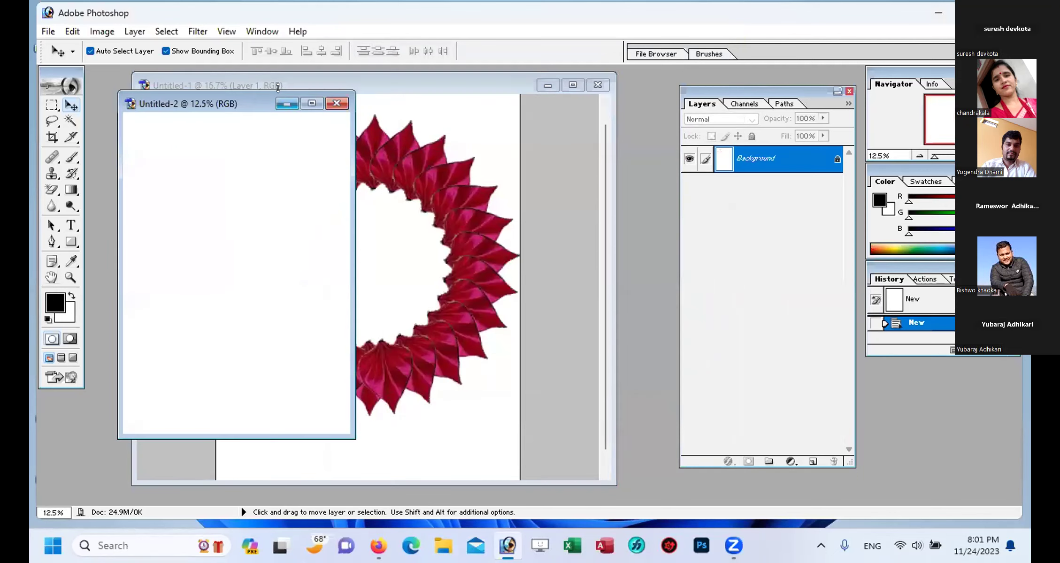
{"action": "left_click_drag", "start_coordinate": [235, 103], "coordinate": [497, 94]}
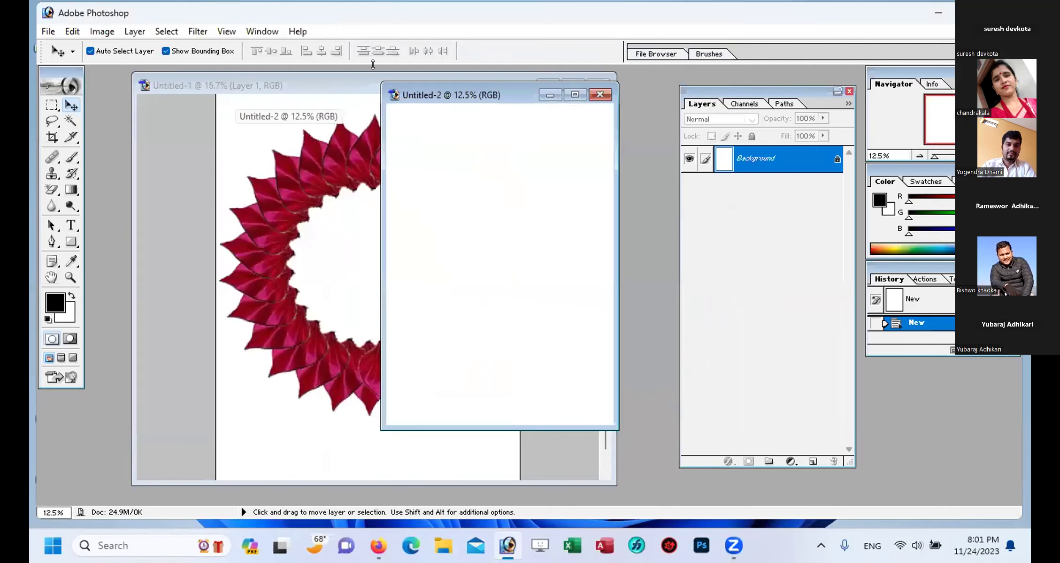
{"action": "left_click", "coordinate": [224, 31]}
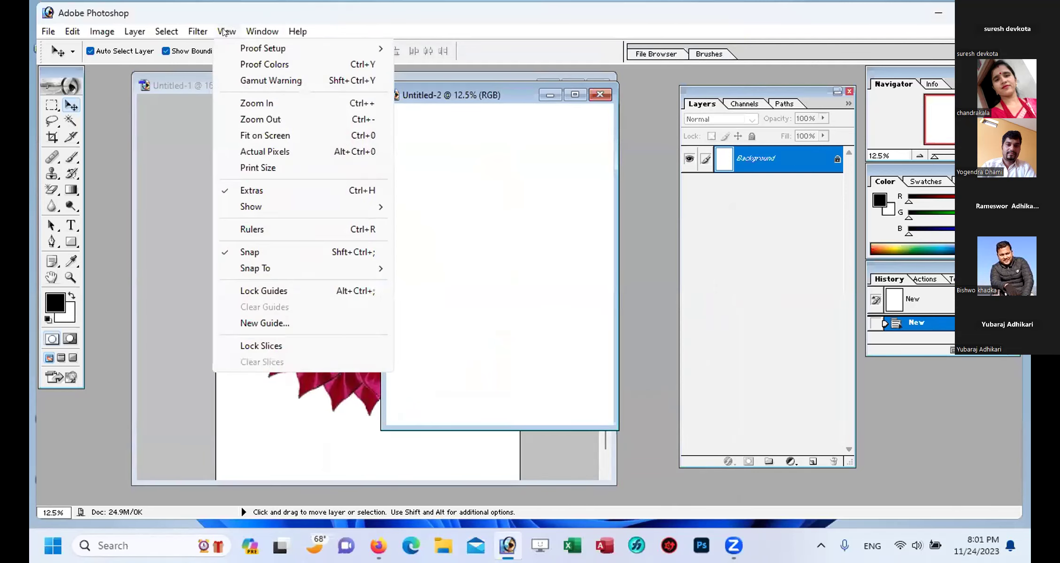
{"action": "mouse_move", "coordinate": [276, 208]}
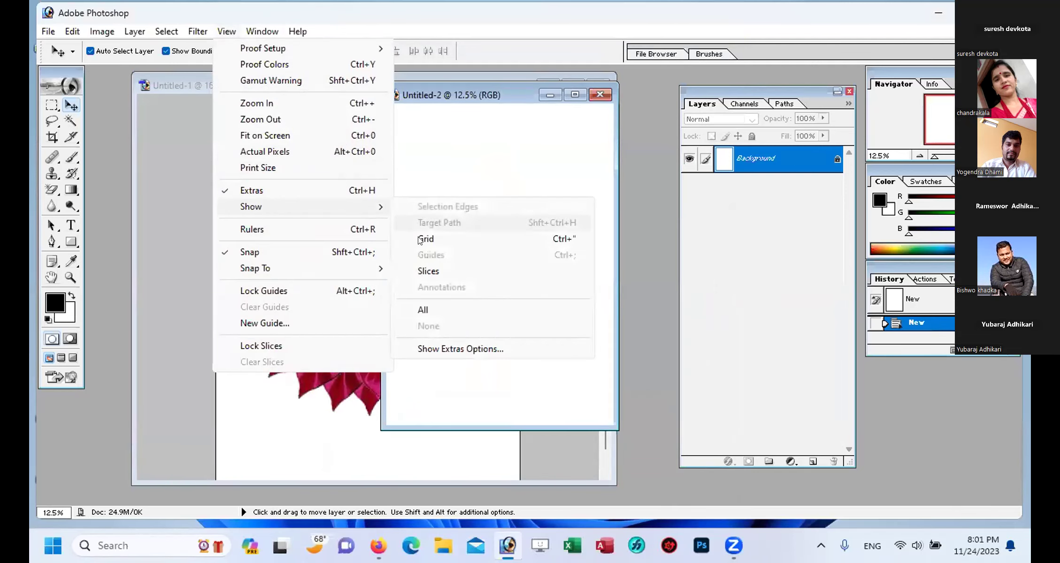
{"action": "left_click", "coordinate": [423, 240]}
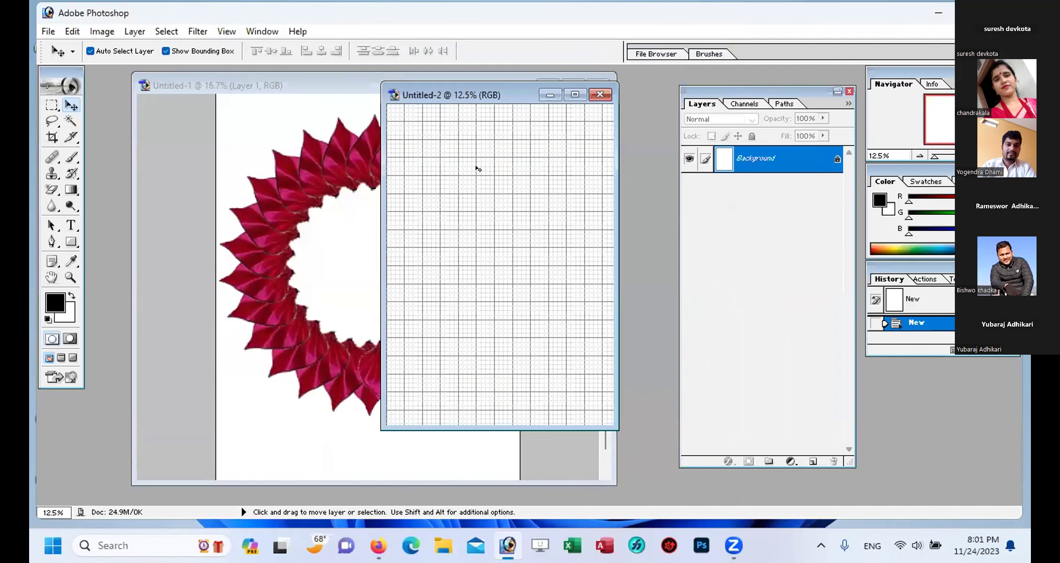
Step: Zoom Untitled-2 to 25%, enlarge its window, and arrange it clear of the Layers palette
{"action": "key", "text": "ctrl+plus"}
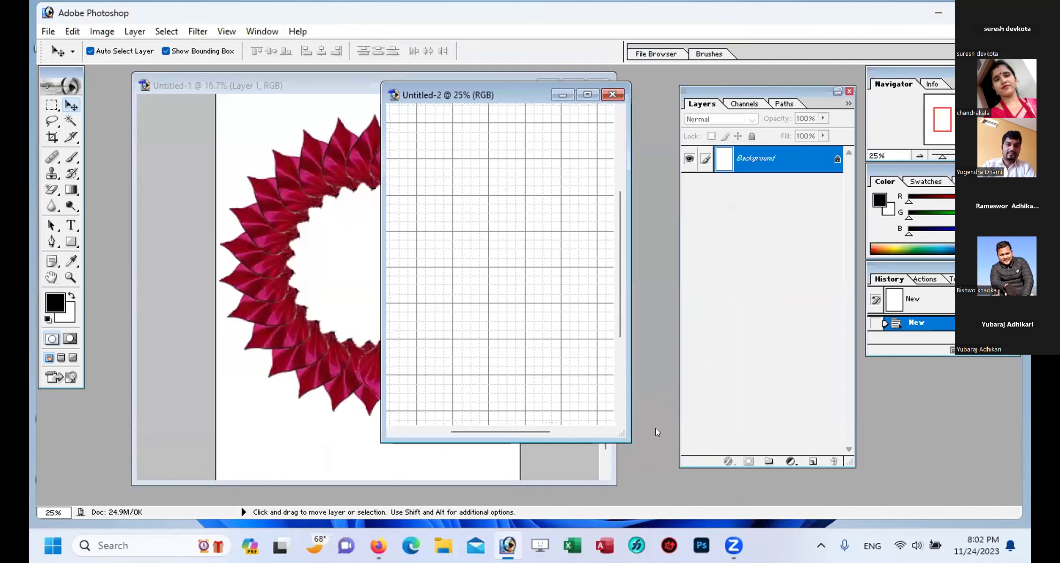
{"action": "left_click_drag", "start_coordinate": [619, 437], "coordinate": [977, 504]}
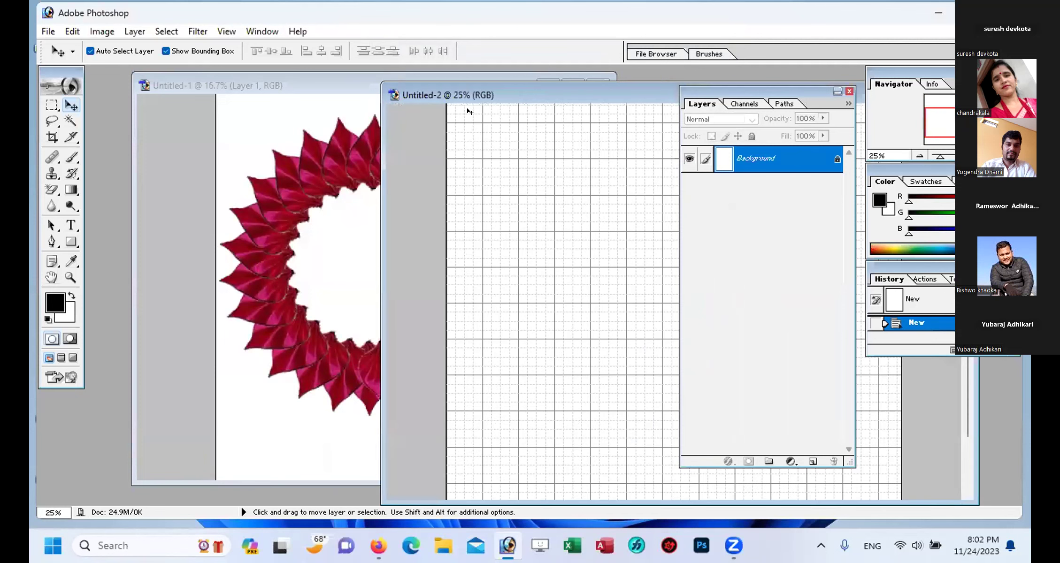
{"action": "left_click_drag", "start_coordinate": [501, 101], "coordinate": [445, 142]}
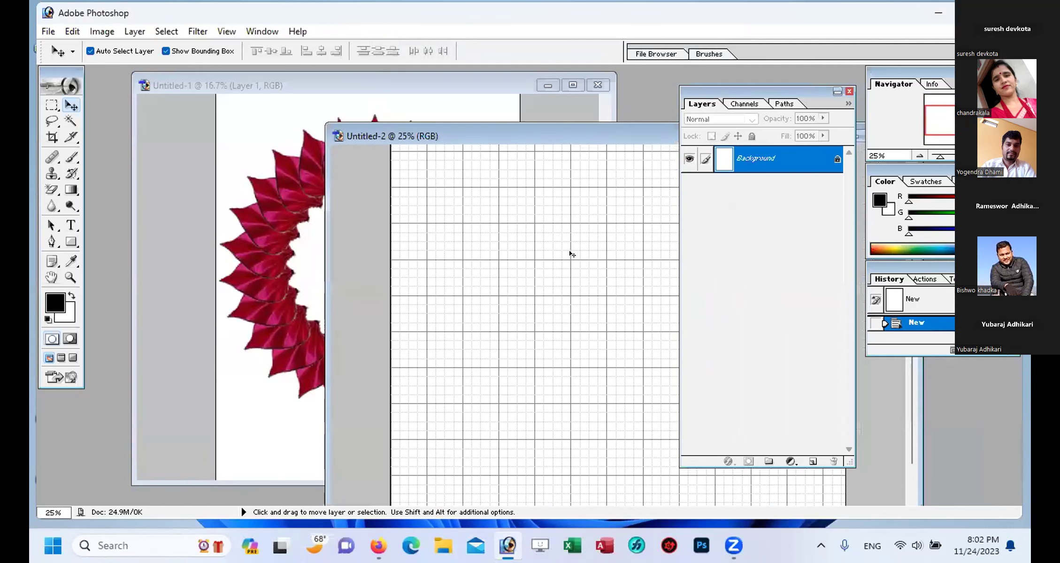
{"action": "left_click_drag", "start_coordinate": [727, 93], "coordinate": [888, 102]}
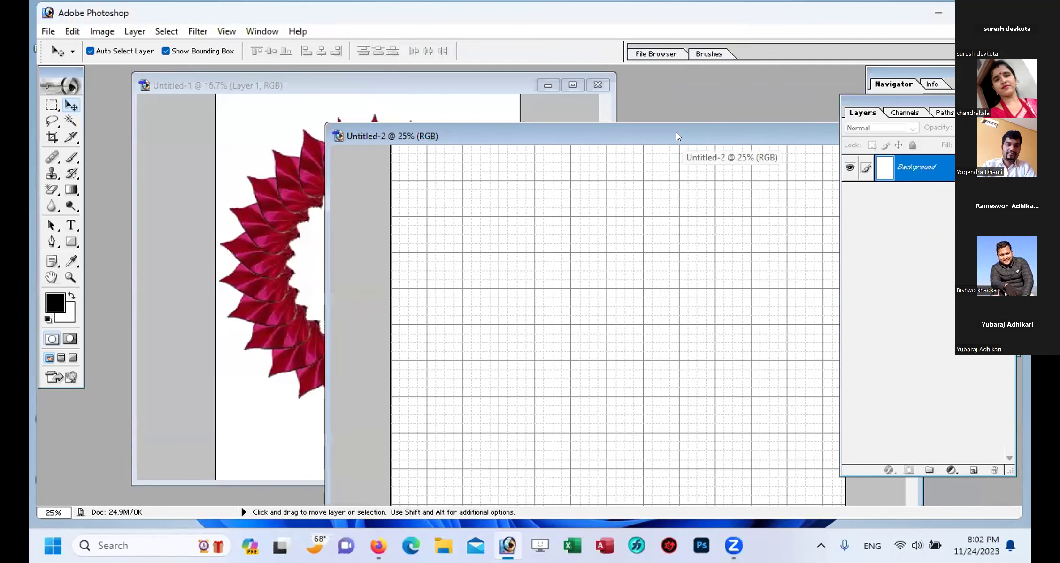
{"action": "left_click_drag", "start_coordinate": [676, 136], "coordinate": [607, 116]}
{"action": "left_click_drag", "start_coordinate": [686, 116], "coordinate": [646, 110]}
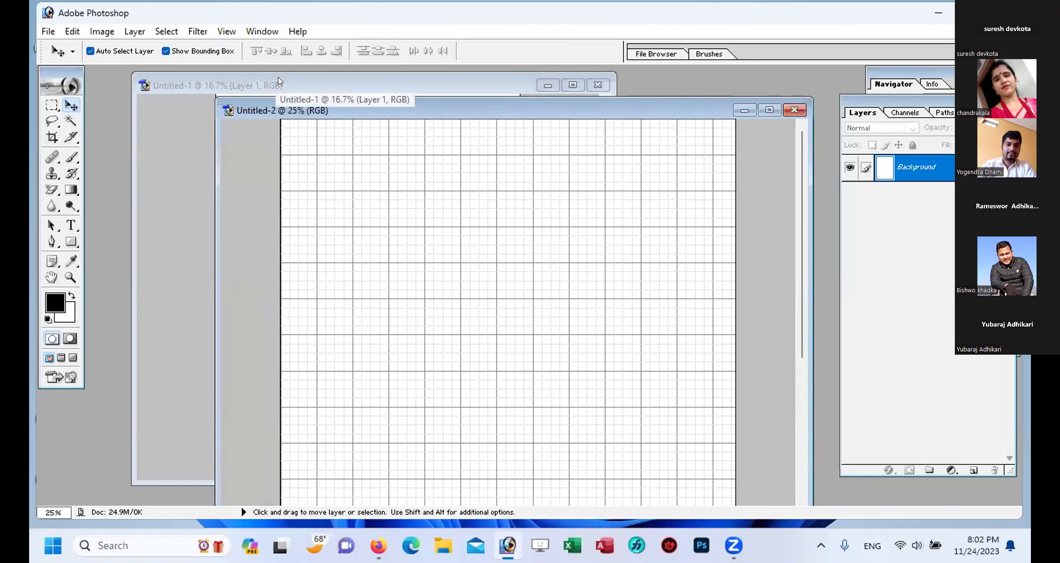
{"action": "key", "text": "alt"}
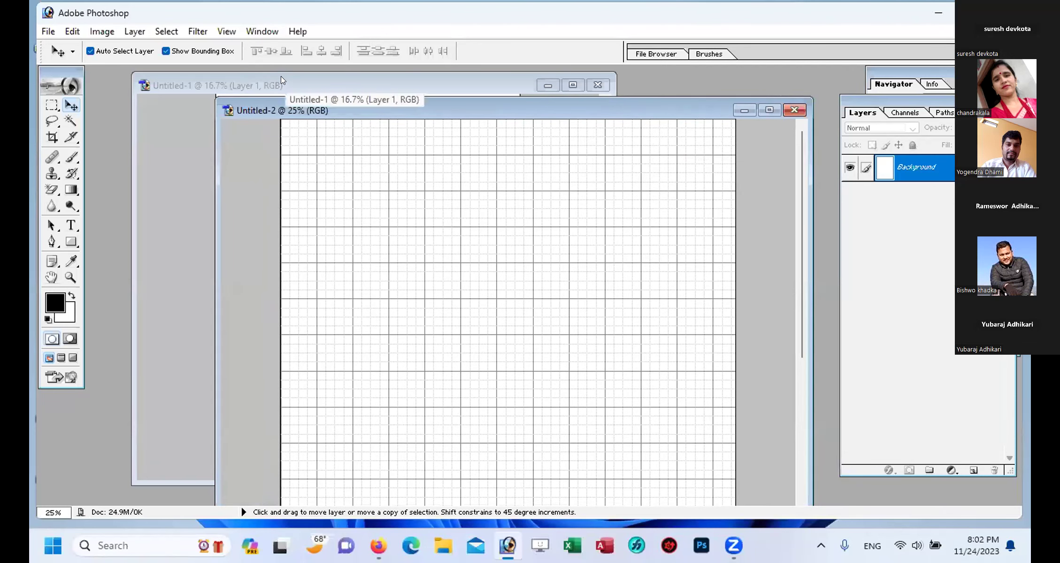
{"action": "key", "text": "shift"}
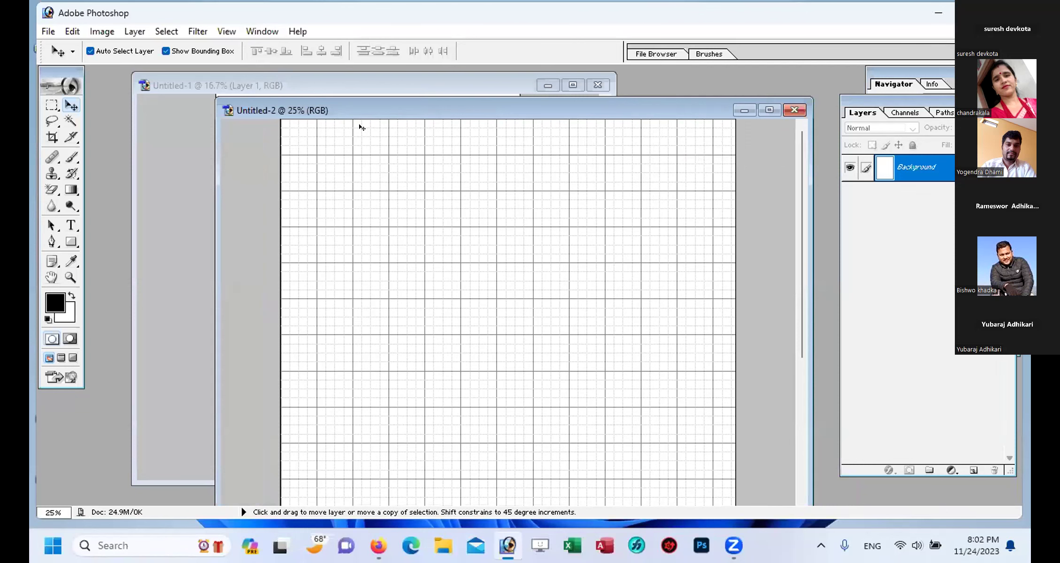
{"action": "left_click_drag", "start_coordinate": [383, 107], "coordinate": [368, 96]}
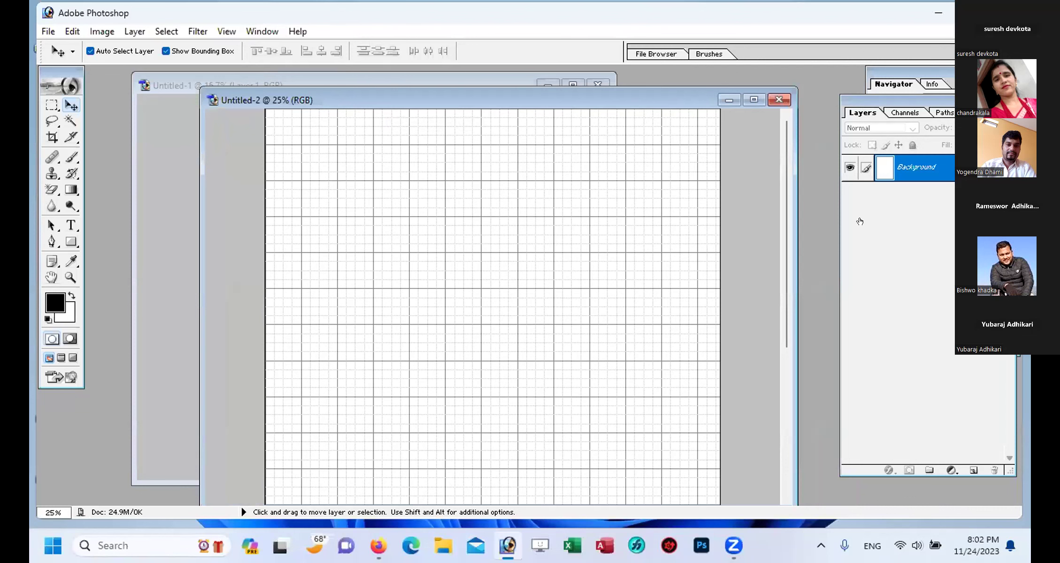
Step: Move the Layers palette down to uncover the Navigator, Color and History palettes, and select the New snapshot in the history
{"action": "left_click_drag", "start_coordinate": [944, 97], "coordinate": [851, 169]}
{"action": "left_click_drag", "start_coordinate": [936, 252], "coordinate": [938, 285]}
{"action": "left_click", "coordinate": [927, 265]}
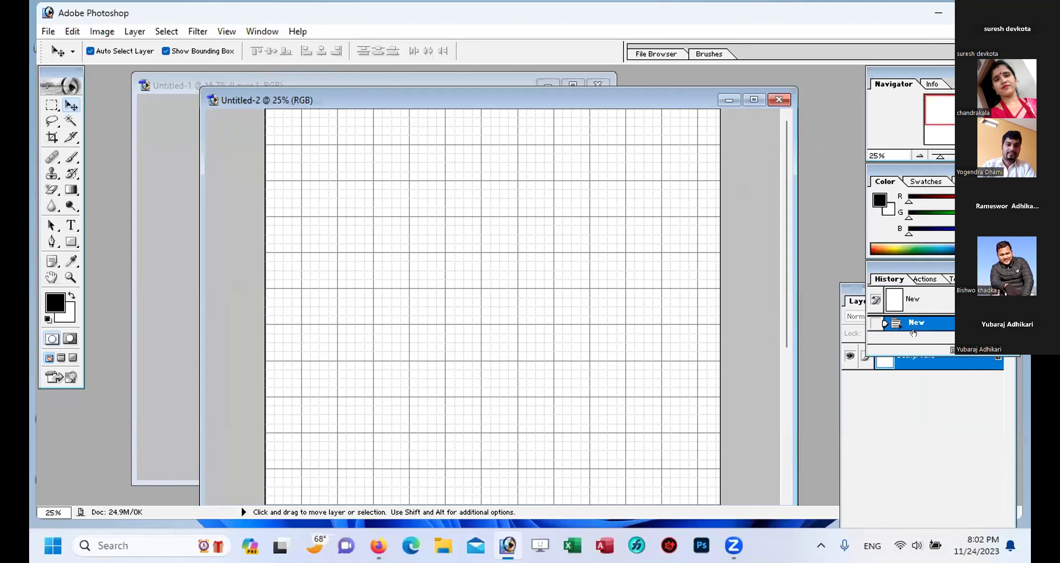
{"action": "left_click", "coordinate": [915, 300]}
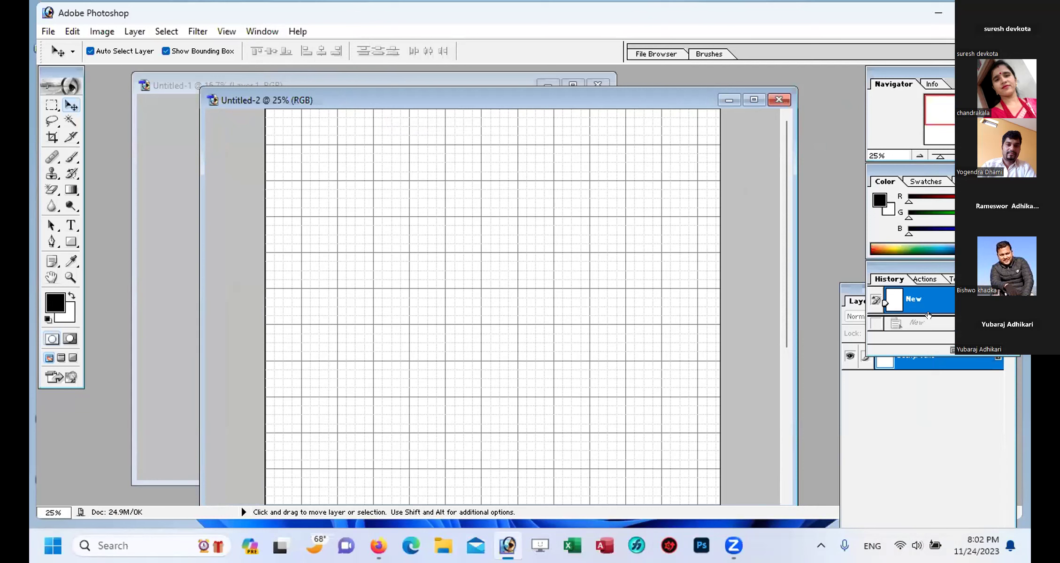
Step: Hide the grid on Untitled-2 and show it again
{"action": "left_click", "coordinate": [230, 32]}
{"action": "mouse_move", "coordinate": [263, 209]}
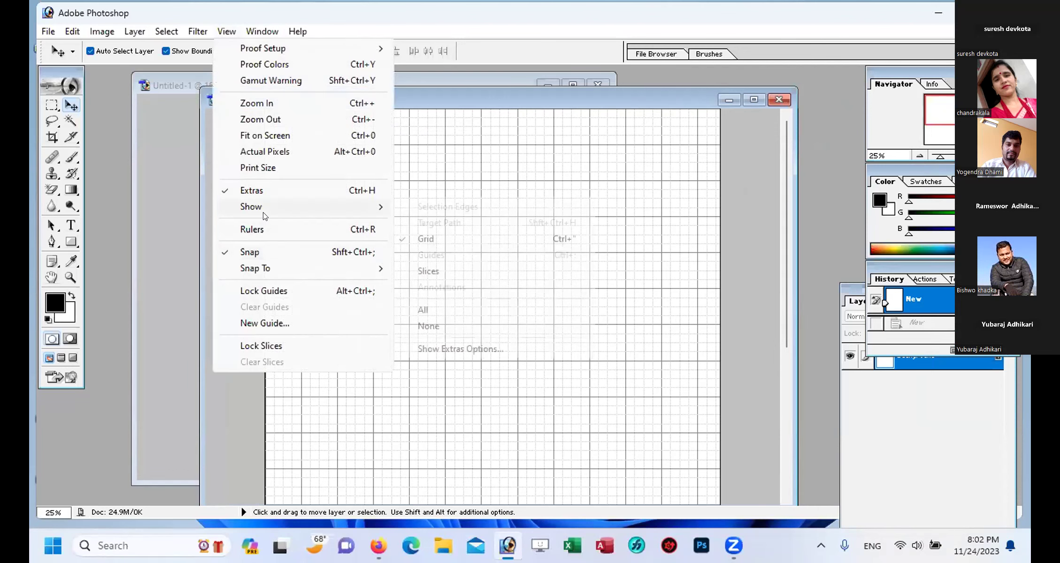
{"action": "left_click", "coordinate": [419, 239]}
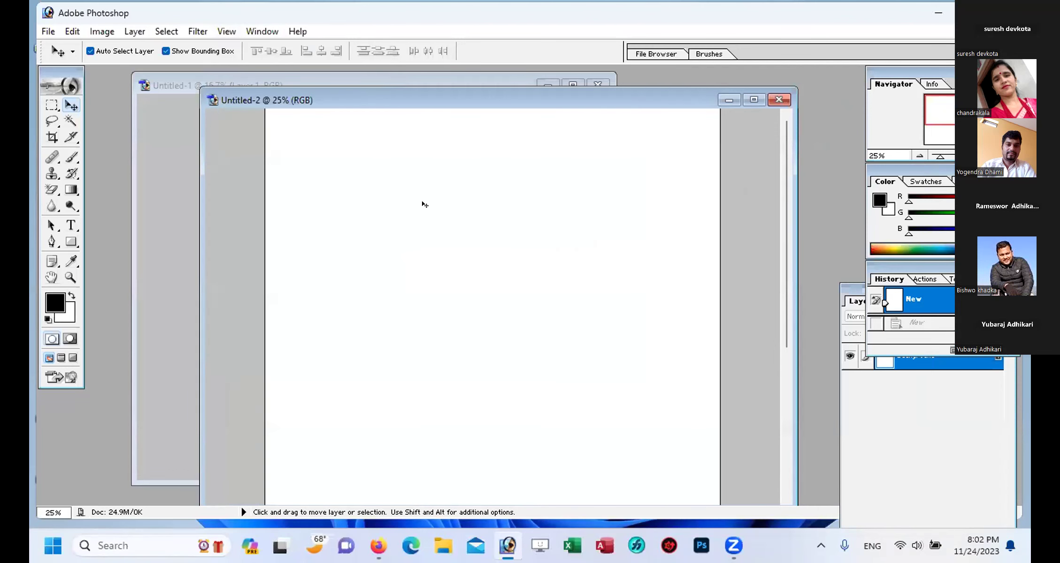
{"action": "left_click", "coordinate": [225, 31]}
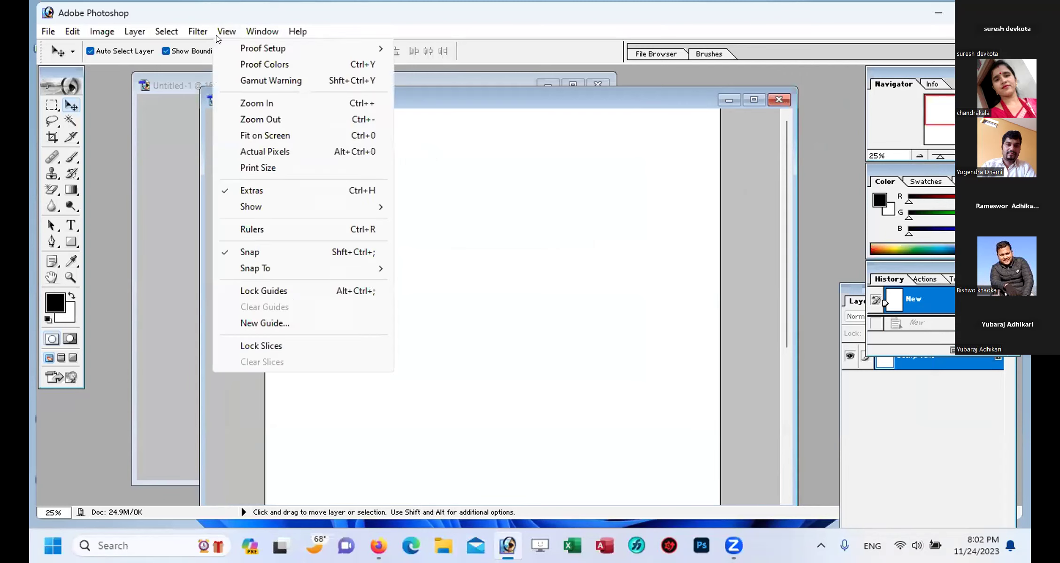
{"action": "mouse_move", "coordinate": [253, 206]}
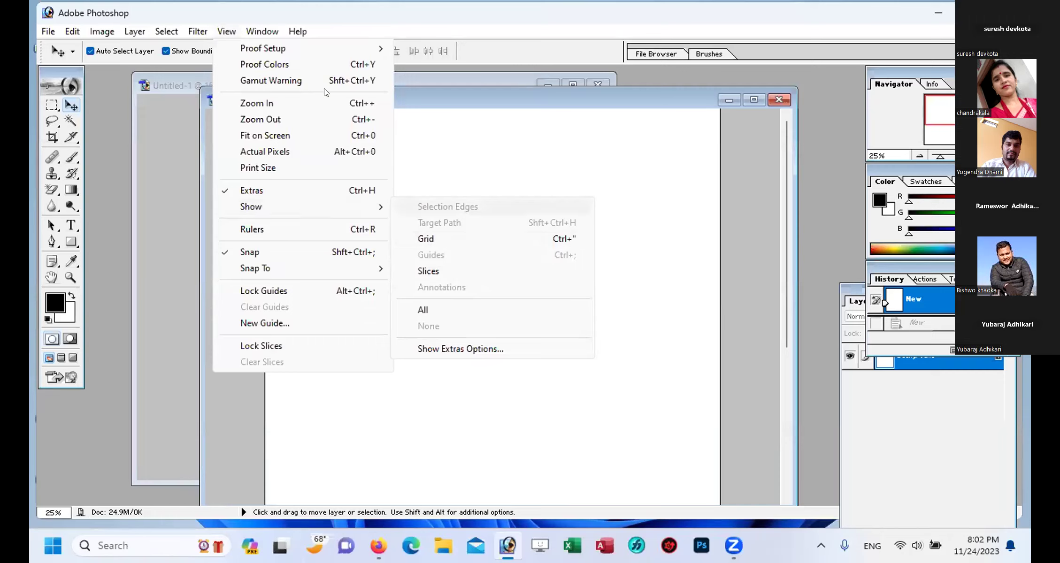
{"action": "left_click", "coordinate": [330, 14]}
{"action": "left_click", "coordinate": [222, 32]}
{"action": "left_click", "coordinate": [432, 241]}
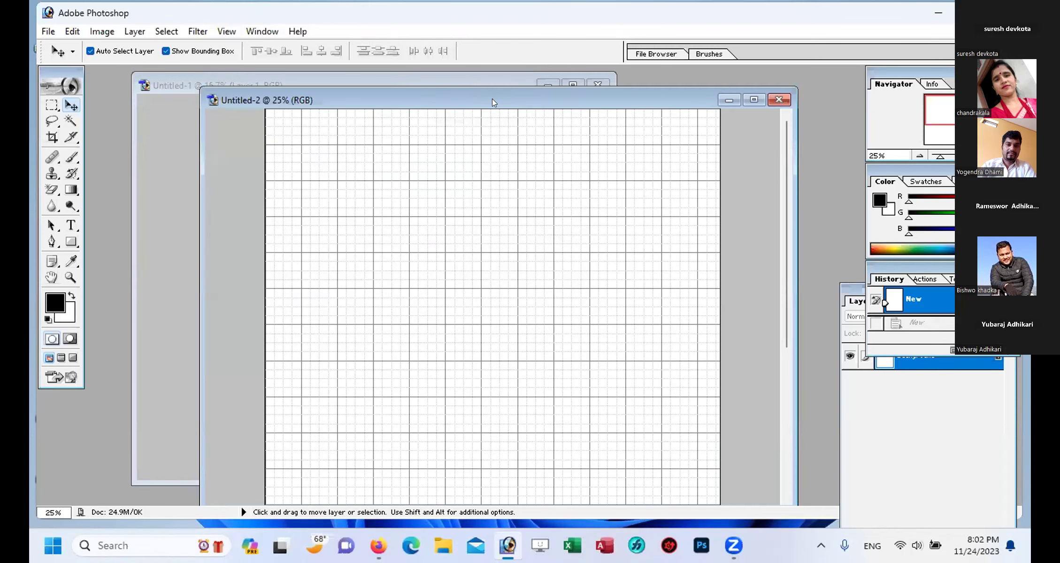
Step: Zoom Untitled-2 to 33.3% and move its window so that part of the petal ring in Untitled-1 stays uncovered
{"action": "left_click_drag", "start_coordinate": [492, 102], "coordinate": [558, 104]}
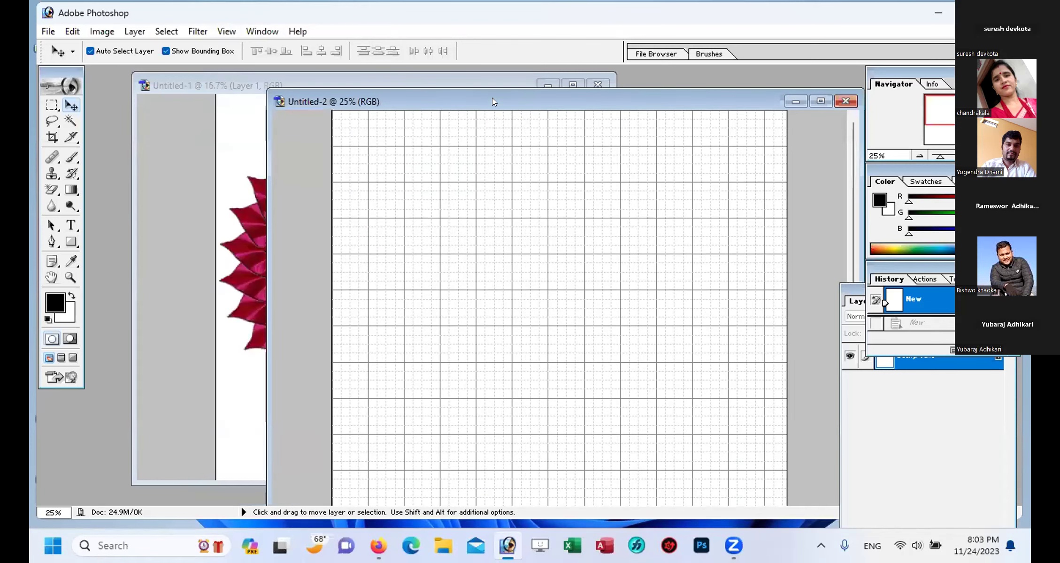
{"action": "key", "text": "ctrl+plus"}
{"action": "scroll", "coordinate": [549, 225], "scroll_direction": "down", "scroll_amount": 2}
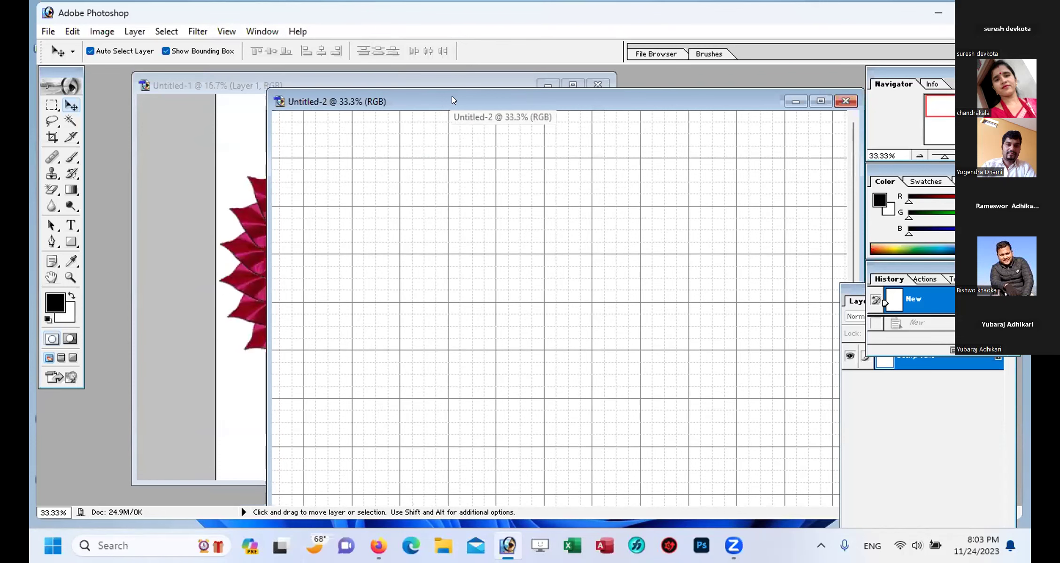
{"action": "left_click_drag", "start_coordinate": [452, 100], "coordinate": [542, 85]}
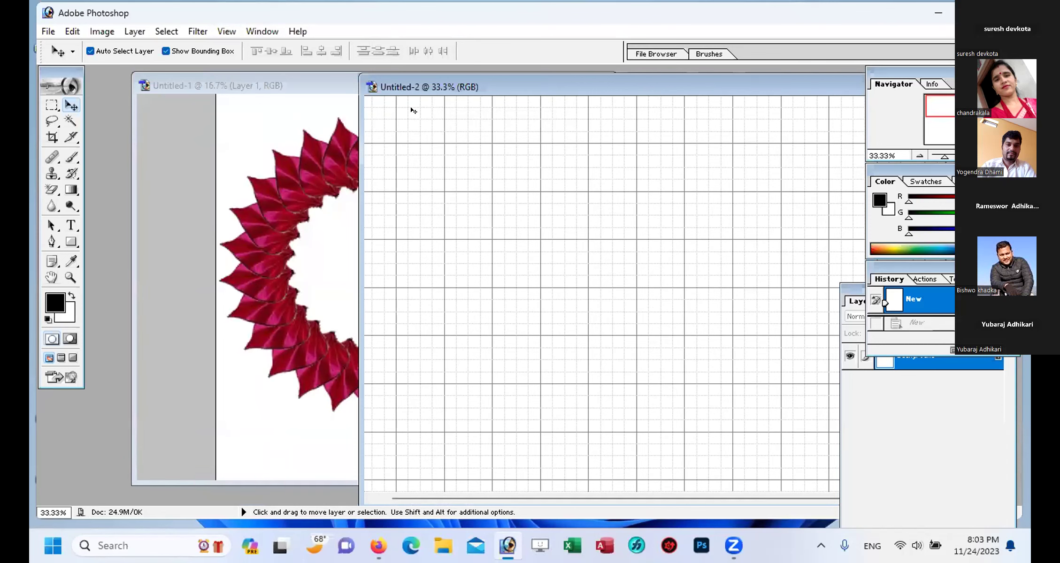
{"action": "left_click_drag", "start_coordinate": [441, 88], "coordinate": [580, 104]}
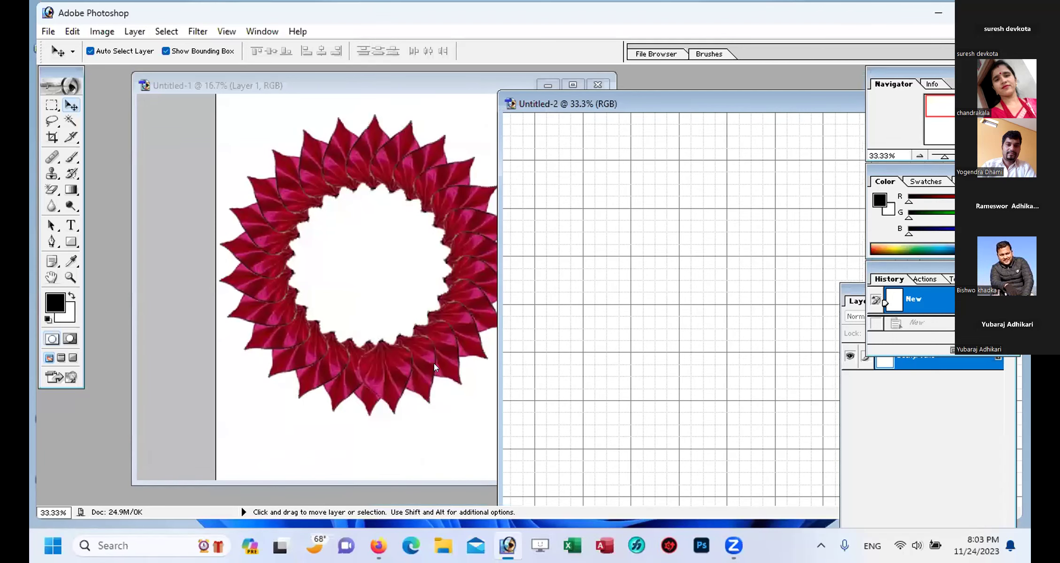
{"action": "left_click_drag", "start_coordinate": [653, 105], "coordinate": [475, 94]}
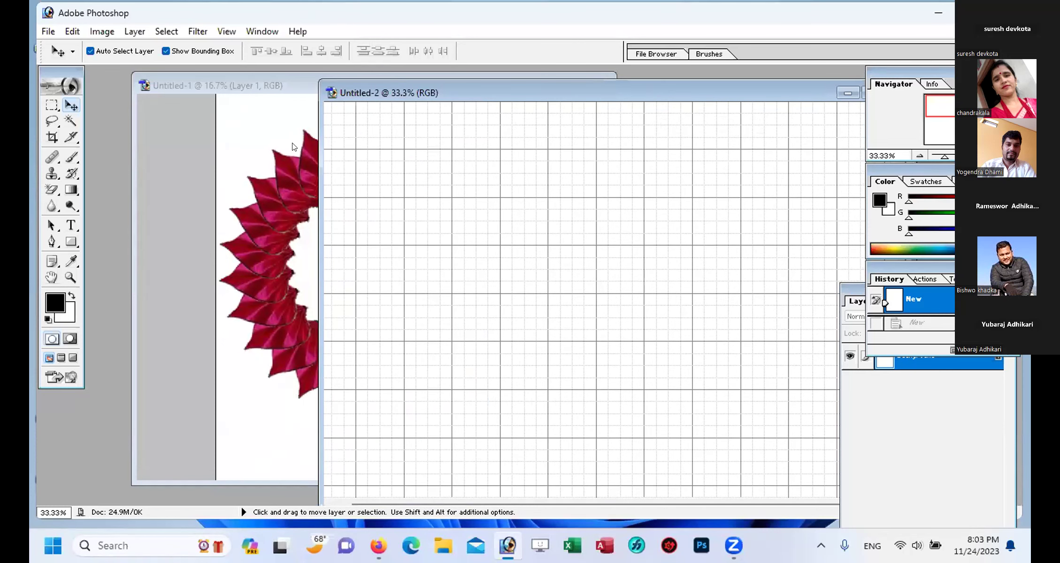
{"action": "left_click_drag", "start_coordinate": [451, 92], "coordinate": [407, 88]}
Step: Activate the Pen tool and set it to draw shape layers
{"action": "left_click", "coordinate": [70, 242]}
{"action": "mouse_move", "coordinate": [70, 242]}
{"action": "left_mouse_down"}
{"action": "mouse_move", "coordinate": [115, 311]}
{"action": "mouse_move", "coordinate": [107, 249]}
{"action": "mouse_move", "coordinate": [70, 242]}
{"action": "left_mouse_up"}
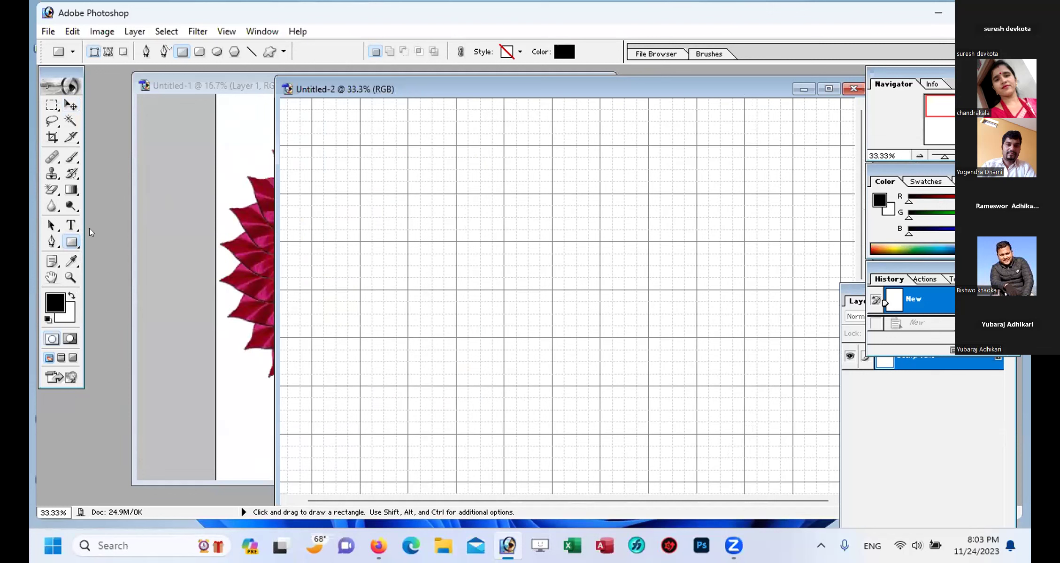
{"action": "left_click", "coordinate": [53, 242]}
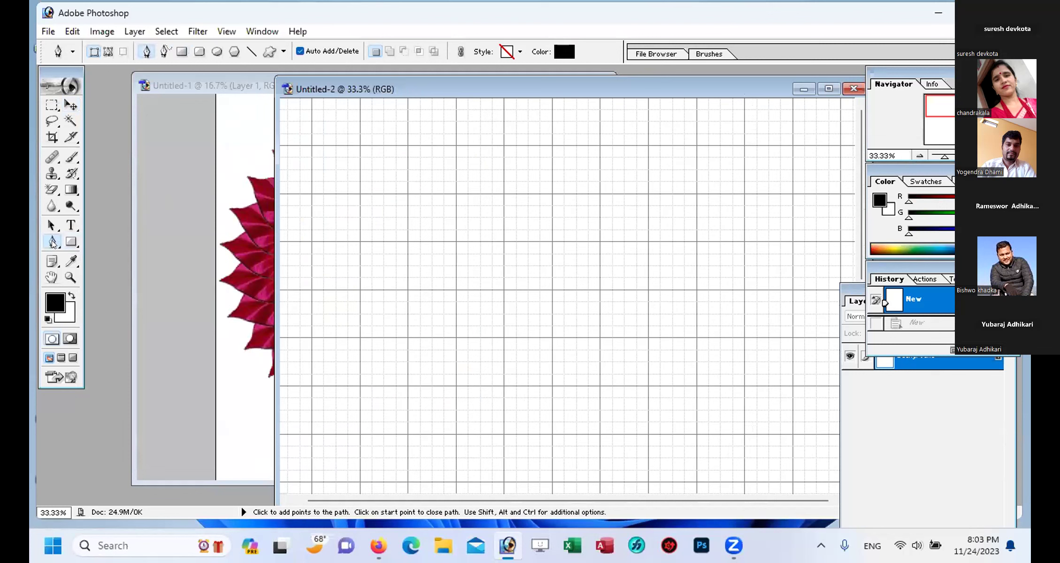
{"action": "left_click", "coordinate": [53, 242]}
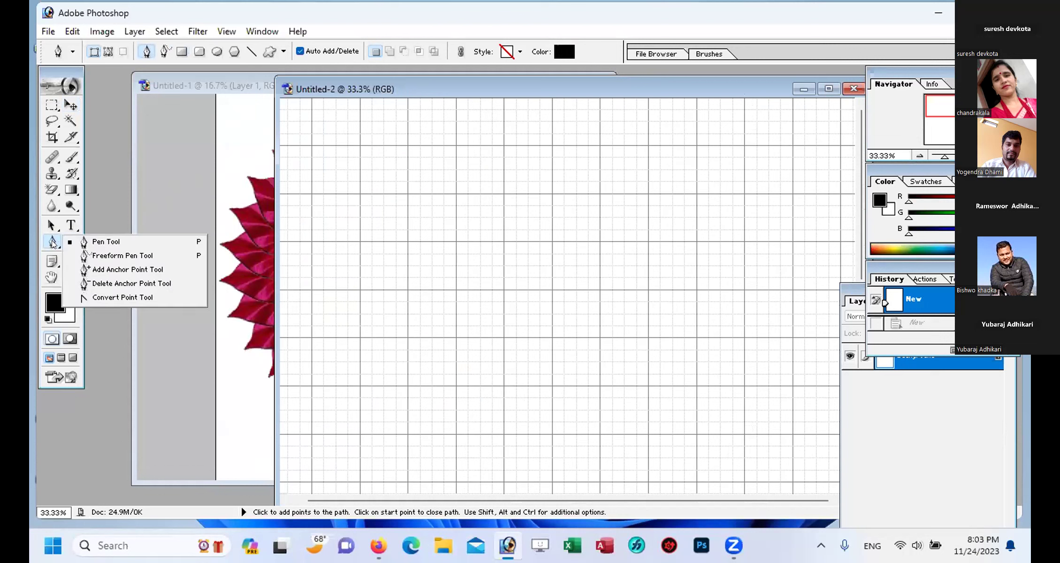
{"action": "left_click", "coordinate": [101, 240]}
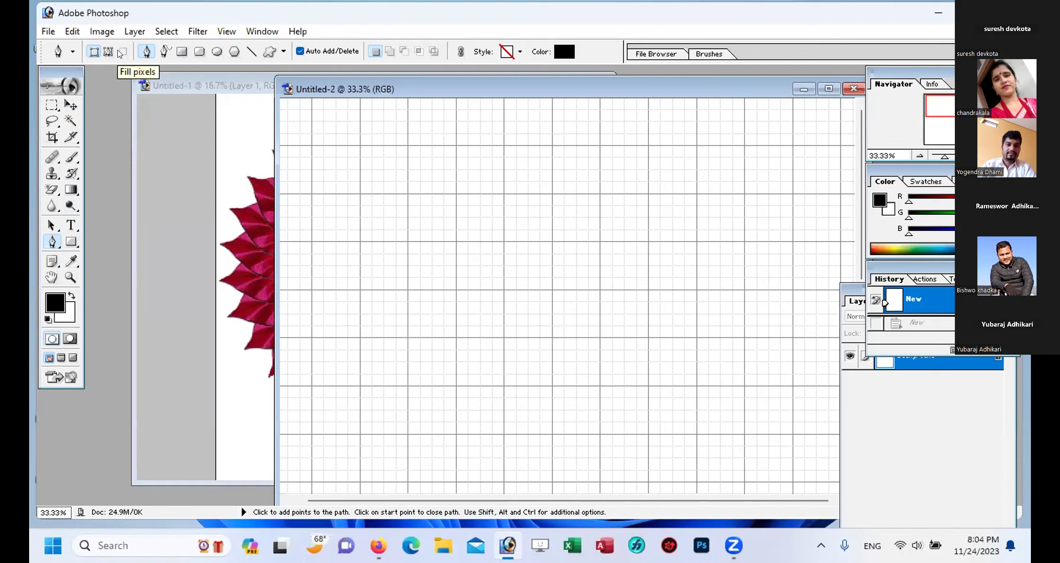
{"action": "left_click", "coordinate": [94, 52]}
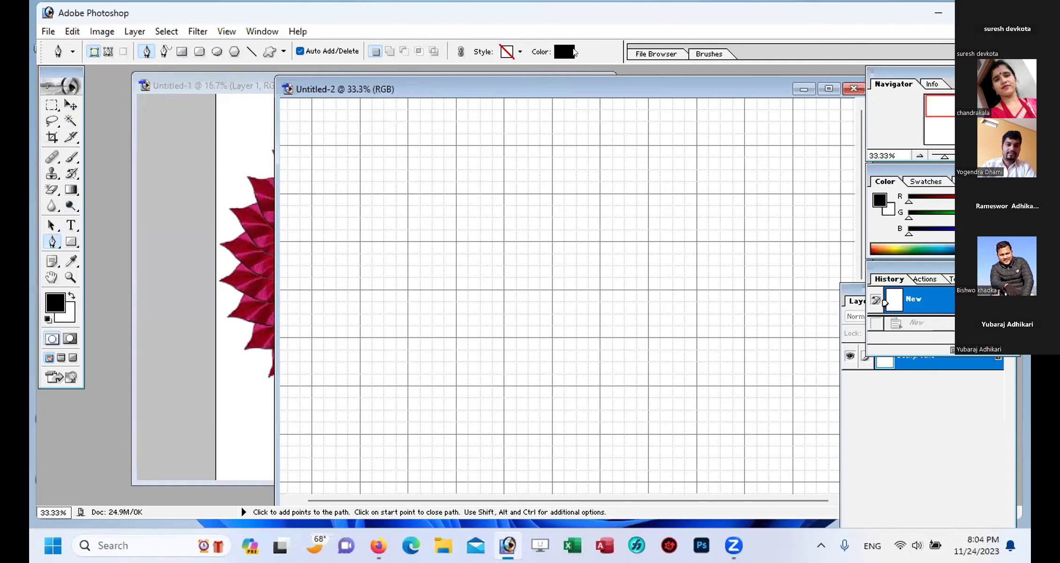
Step: Look through the shape layer styles without applying one, and set the shape colour to red (FB0505)
{"action": "left_click", "coordinate": [520, 52]}
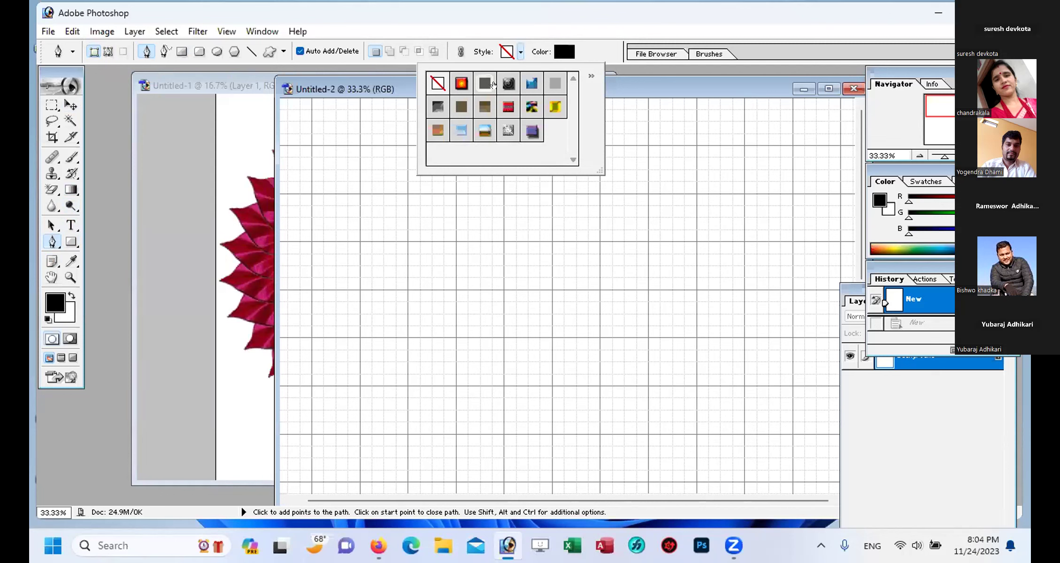
{"action": "left_click", "coordinate": [585, 51]}
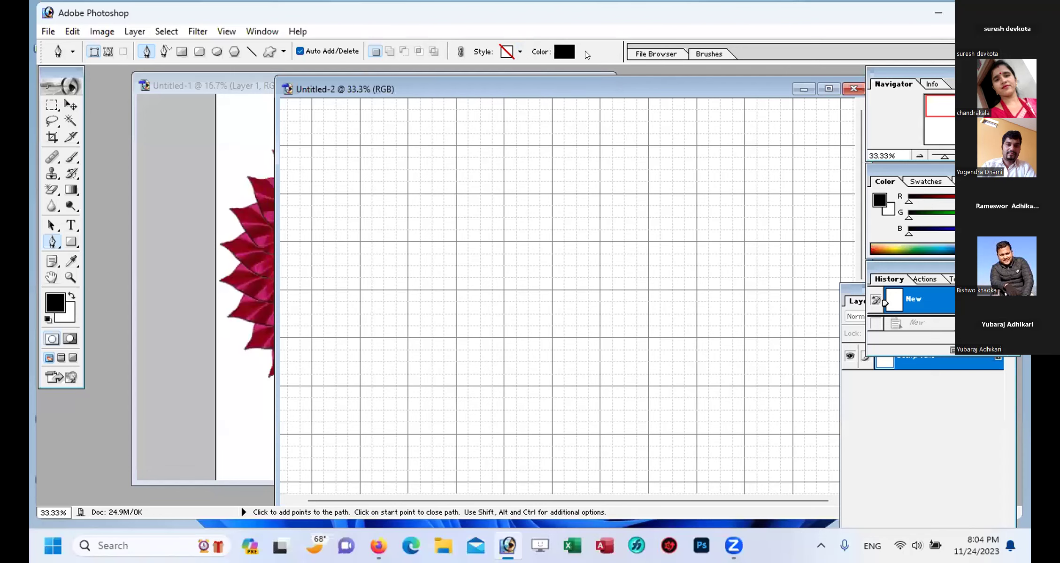
{"action": "left_click", "coordinate": [520, 52]}
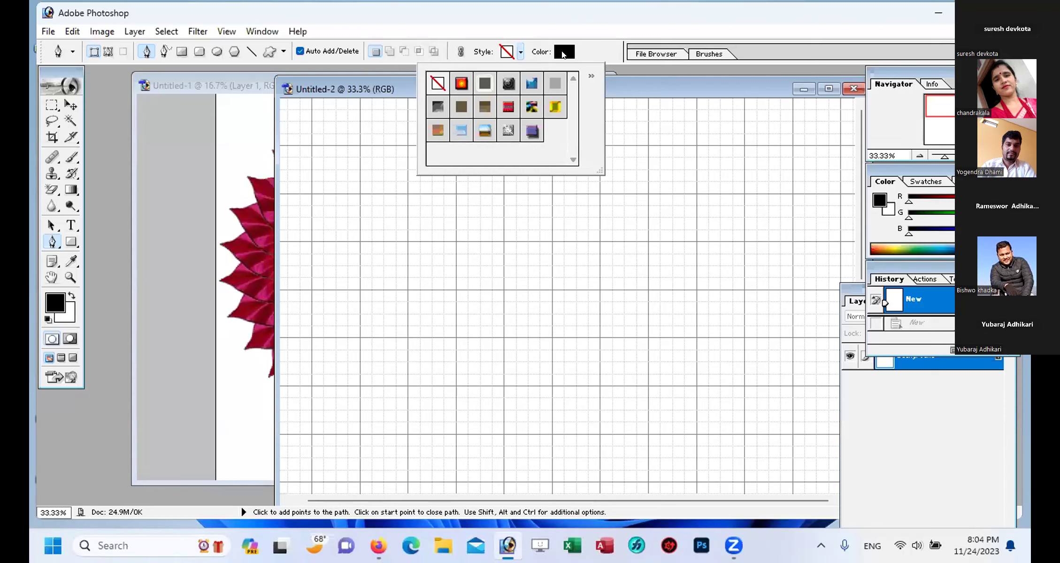
{"action": "key", "text": "i"}
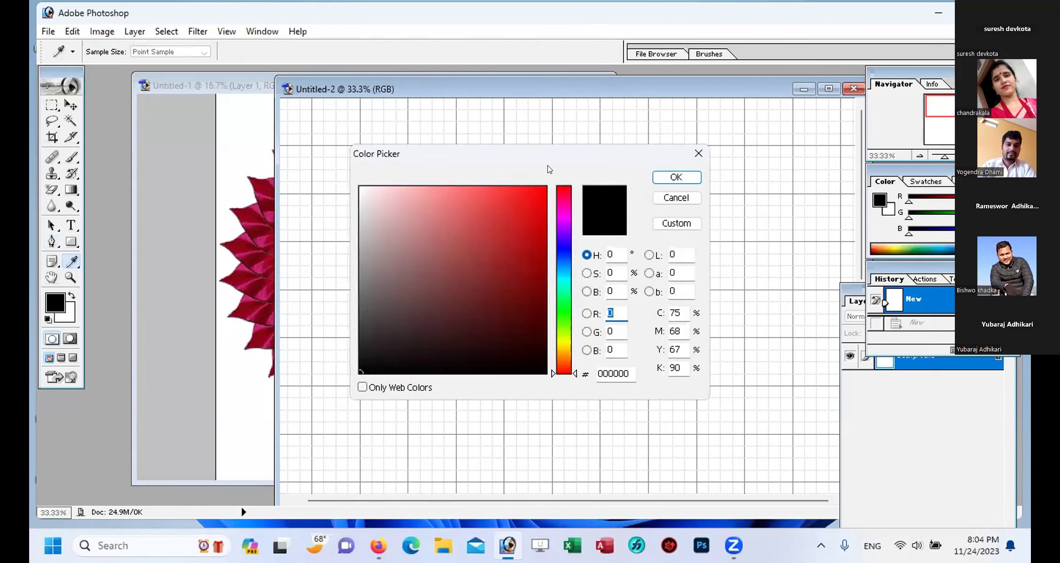
{"action": "left_click_drag", "start_coordinate": [540, 153], "coordinate": [568, 89]}
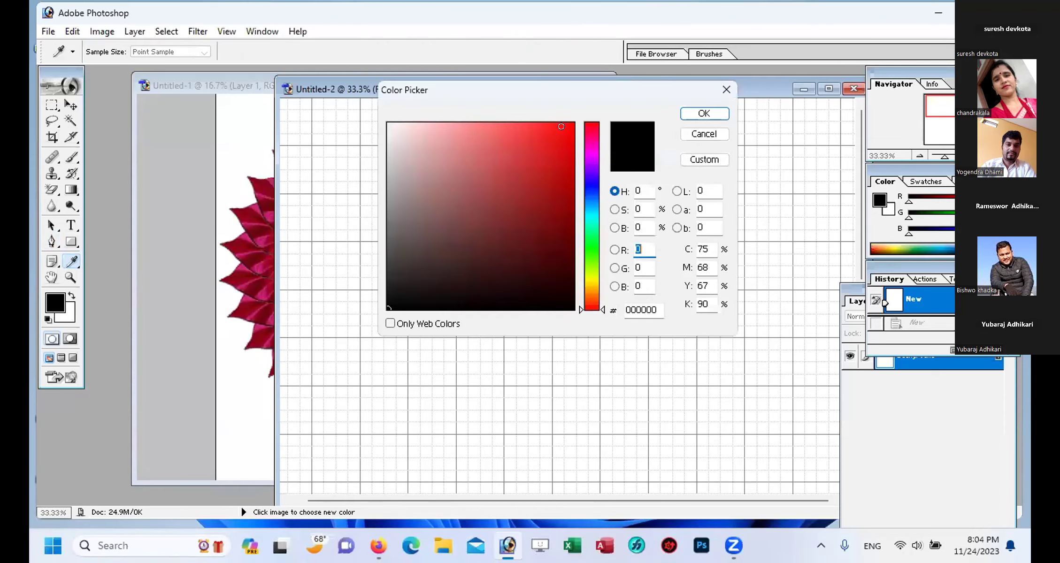
{"action": "left_click", "coordinate": [566, 123]}
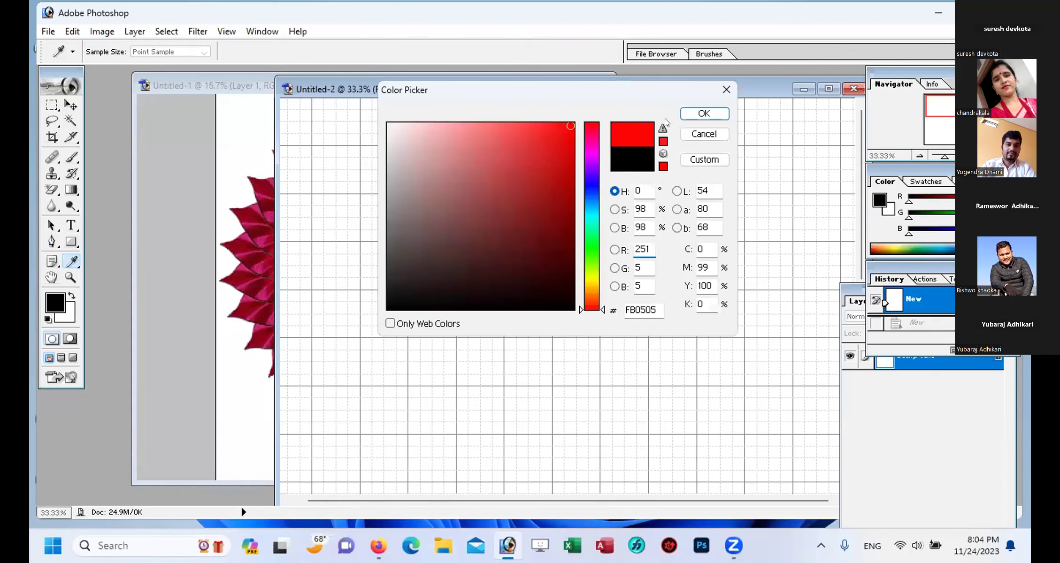
{"action": "left_click", "coordinate": [690, 114]}
{"action": "key", "text": "p"}
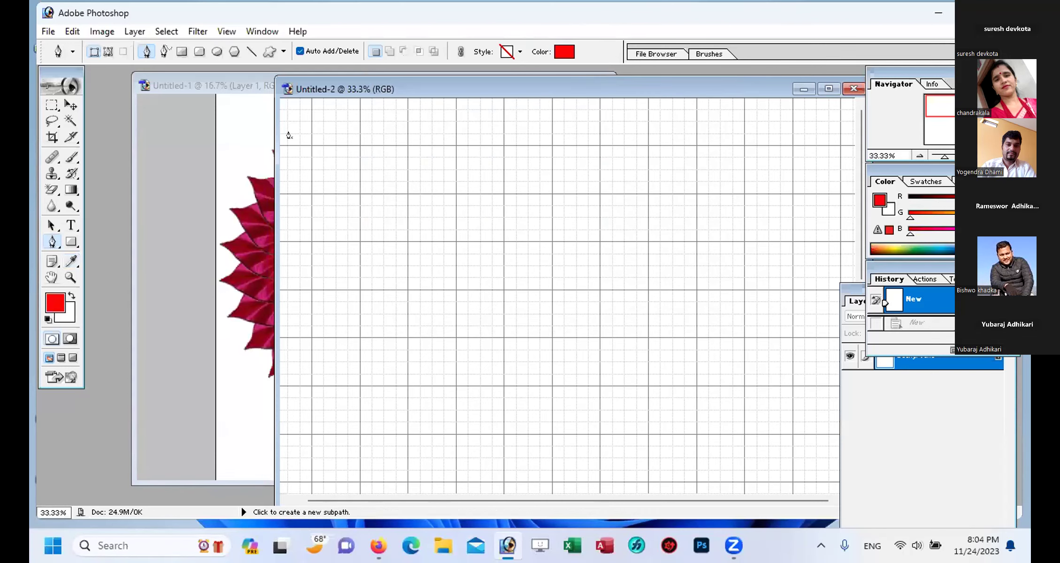
Step: Set the Pen tool's shape colour to blue (0522FB)
{"action": "left_click_drag", "start_coordinate": [56, 239], "coordinate": [92, 237]}
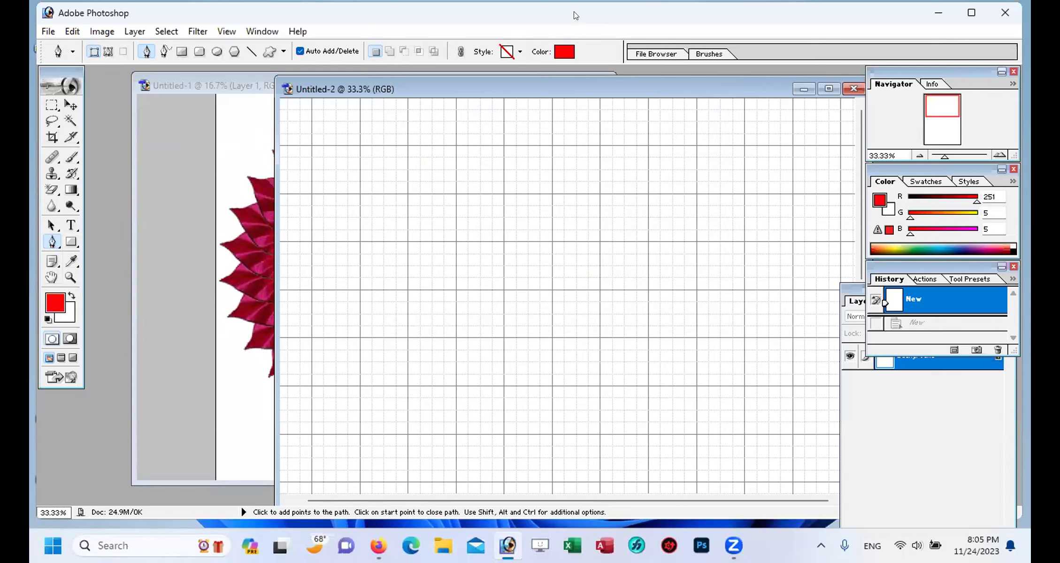
{"action": "key", "text": "i"}
{"action": "left_click", "coordinate": [879, 200]}
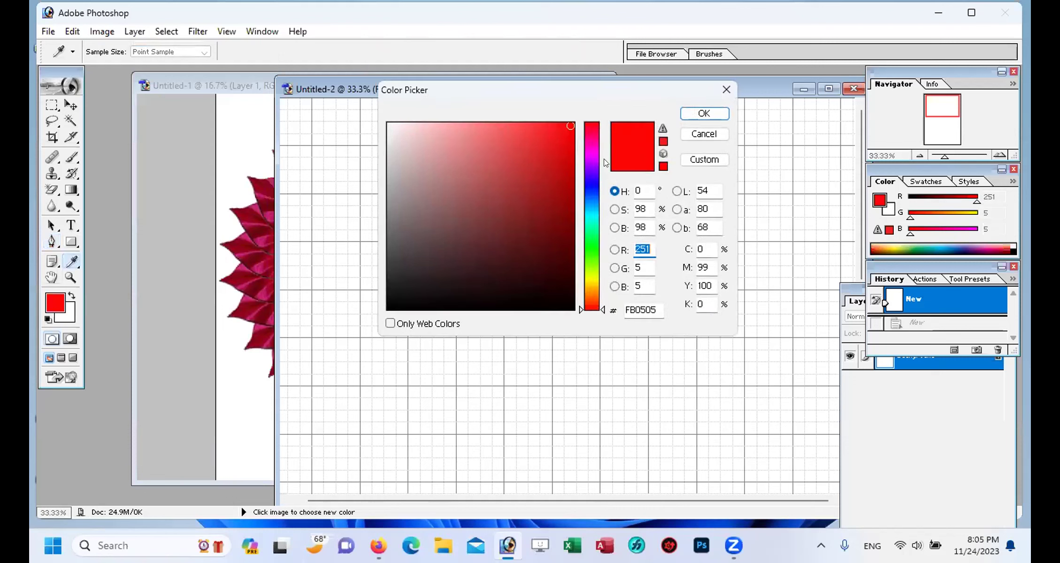
{"action": "left_click", "coordinate": [587, 188]}
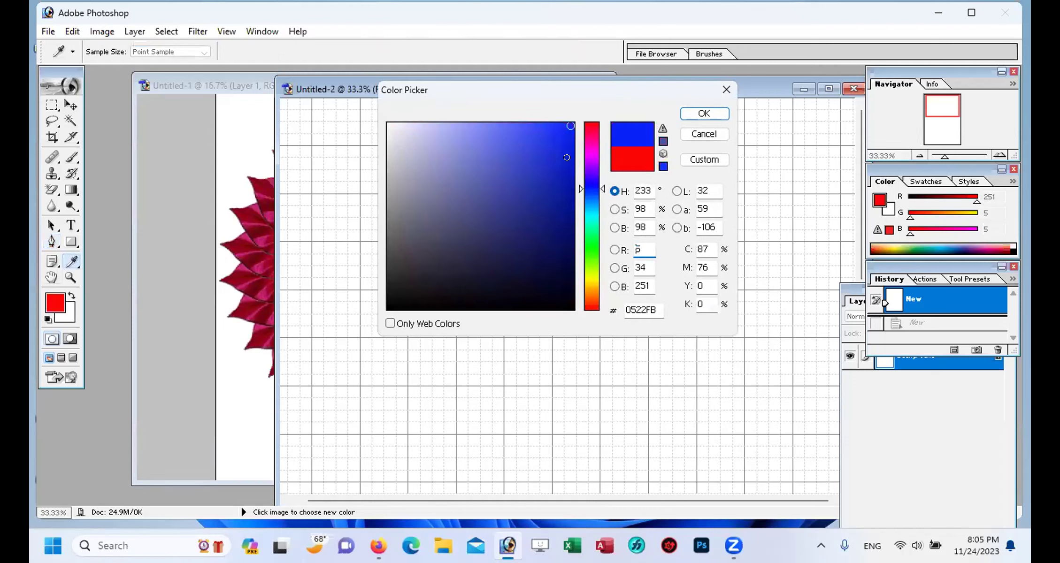
{"action": "left_click", "coordinate": [704, 113]}
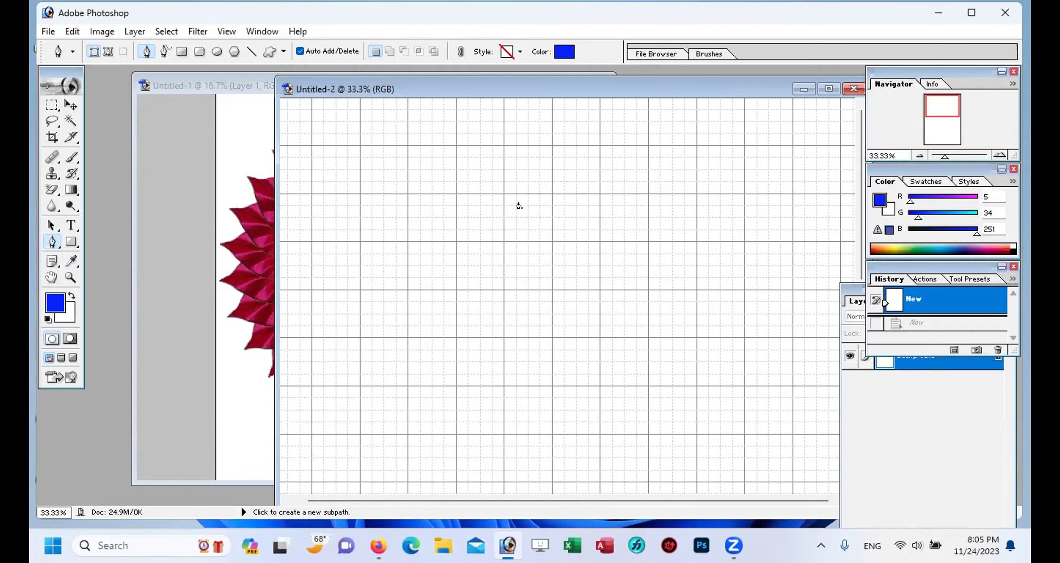
Step: Draw a closed blue ribbon shape with the Pen tool, four large grid squares wide, with straight sides and a V-shaped notch in its upper edge
{"action": "left_click", "coordinate": [360, 146]}
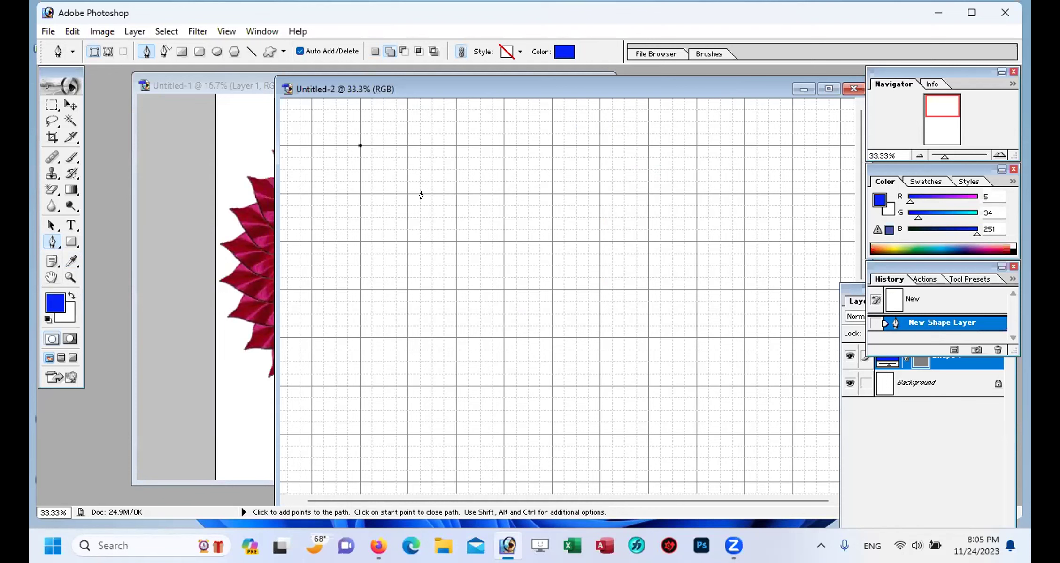
{"action": "left_click", "coordinate": [456, 241]}
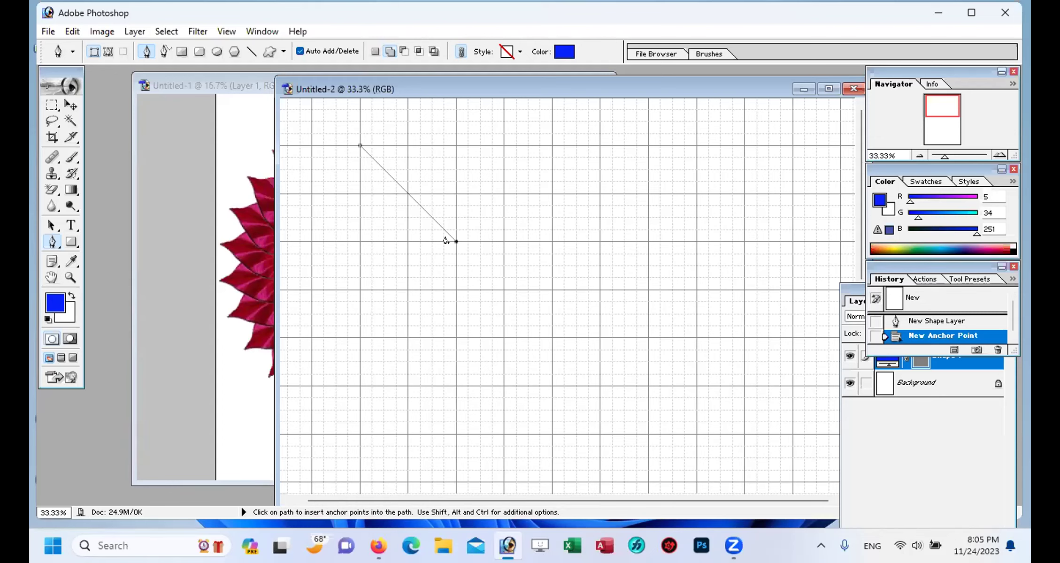
{"action": "left_click", "coordinate": [549, 147]}
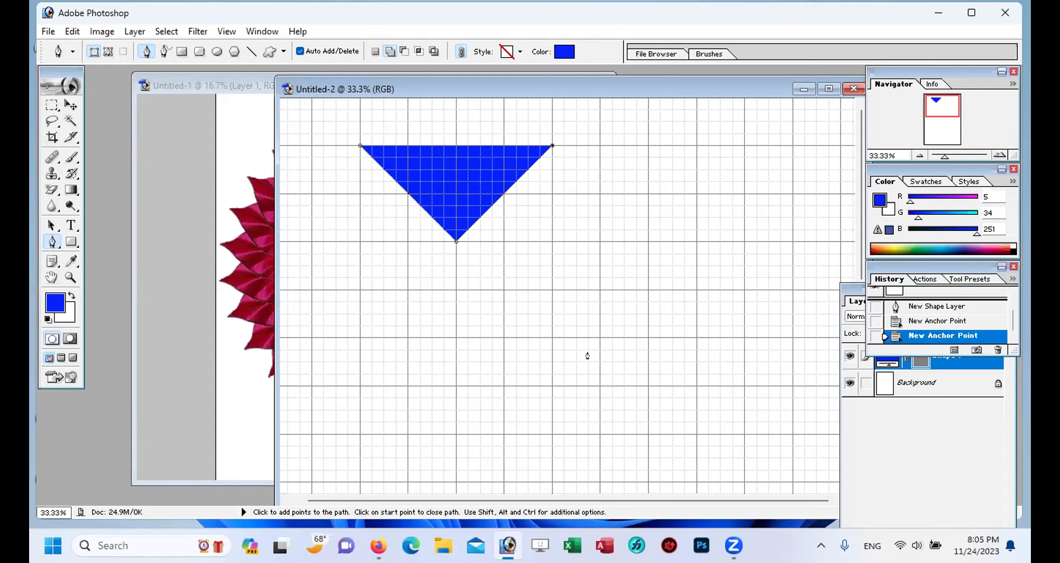
{"action": "scroll", "coordinate": [607, 370], "scroll_direction": "down", "scroll_amount": 1}
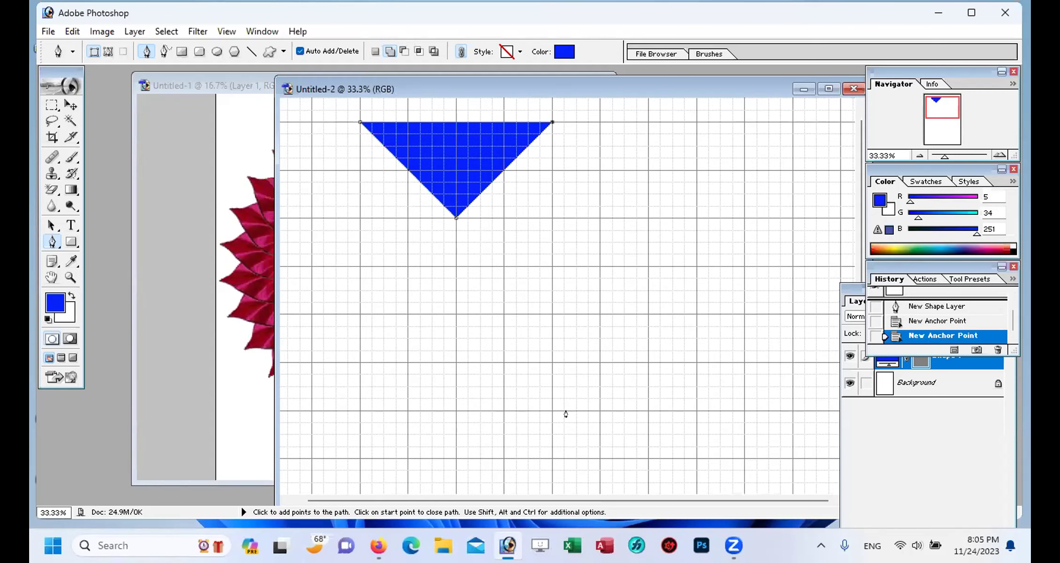
{"action": "scroll", "coordinate": [584, 393], "scroll_direction": "down", "scroll_amount": 1}
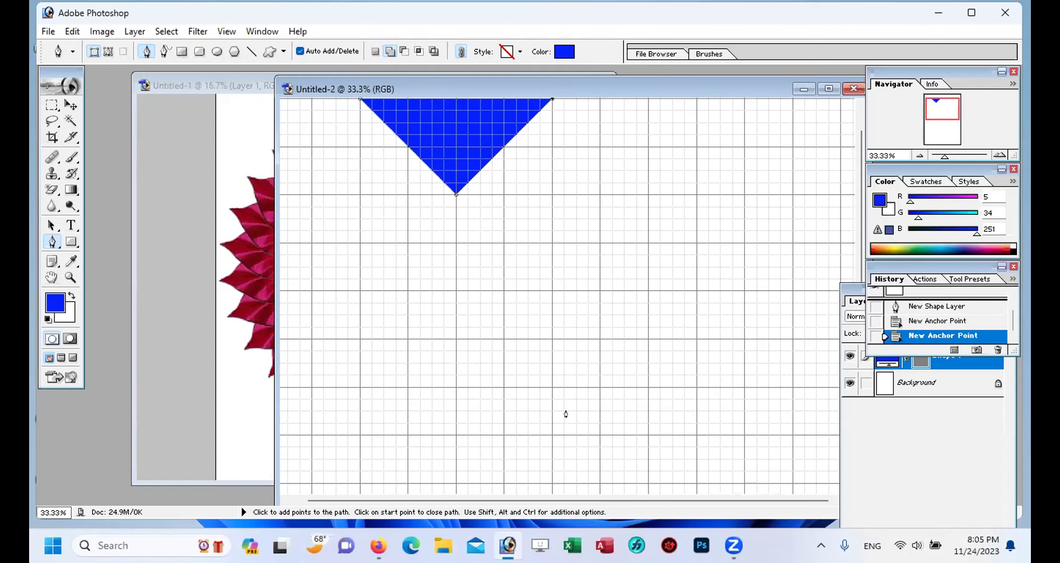
{"action": "left_click", "coordinate": [549, 439]}
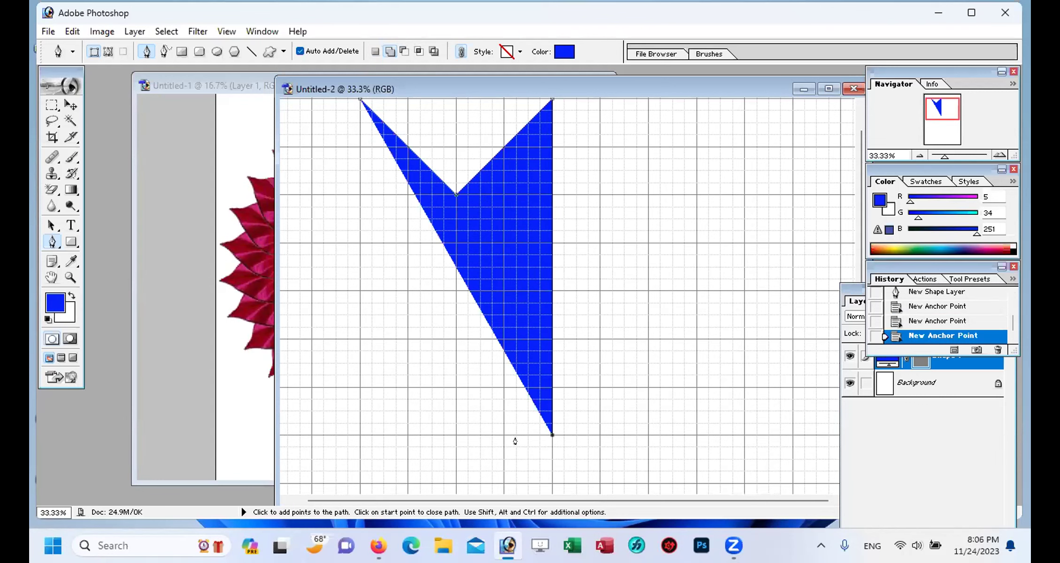
{"action": "left_click", "coordinate": [359, 436]}
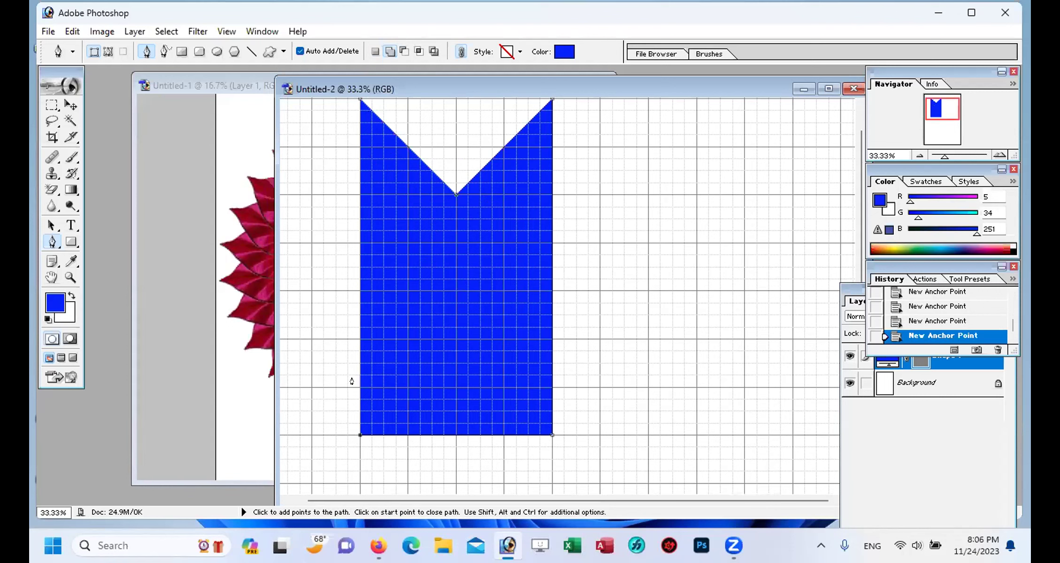
{"action": "left_click", "coordinate": [359, 101]}
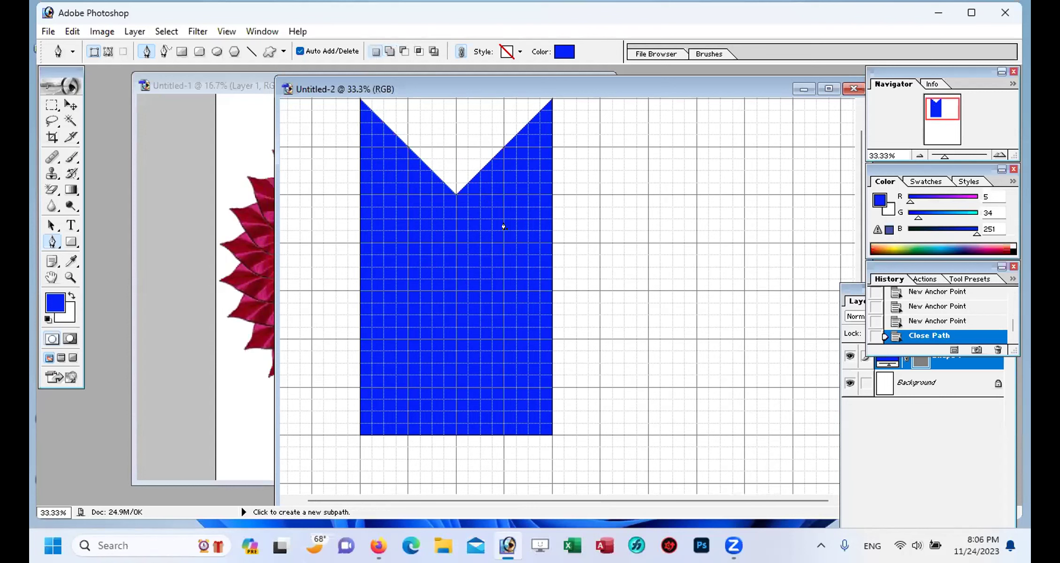
Step: Stretch the blue shape to about 146.4% height, apply the transformation, and move the Untitled-2 window aside to uncover the petal ring
{"action": "left_click", "coordinate": [71, 105]}
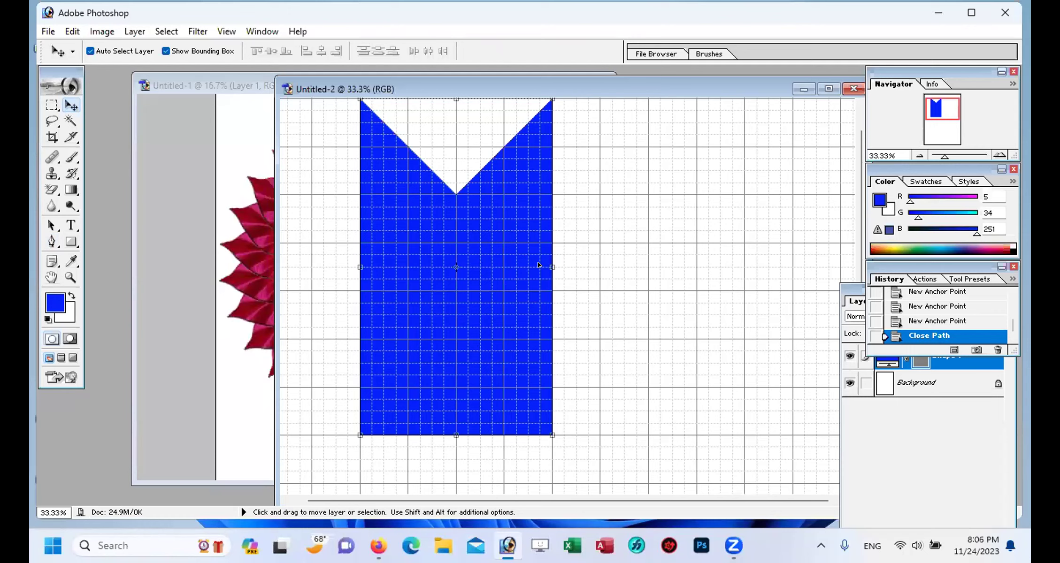
{"action": "left_click", "coordinate": [550, 253]}
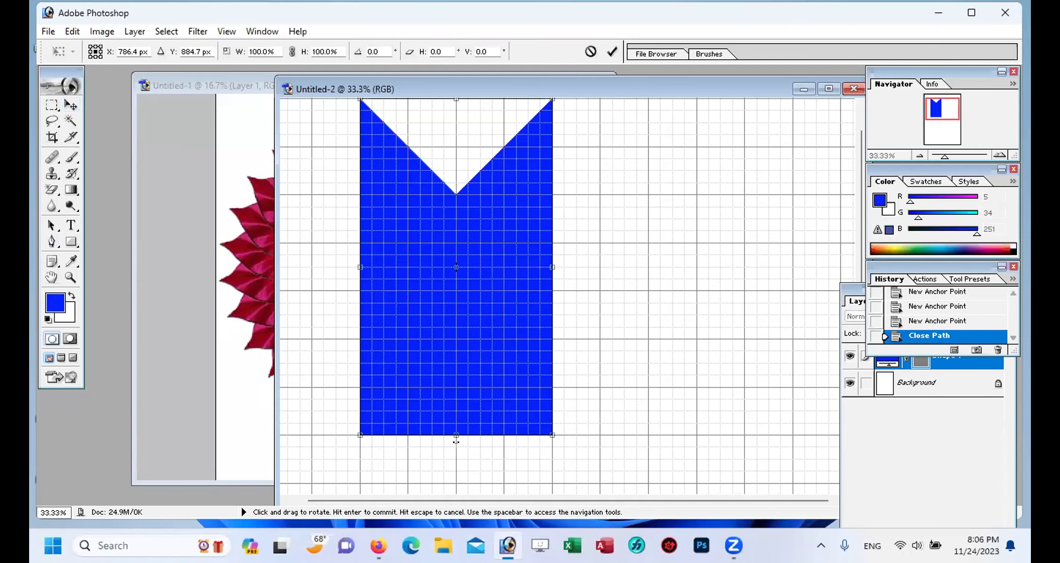
{"action": "left_click_drag", "start_coordinate": [449, 441], "coordinate": [450, 472]}
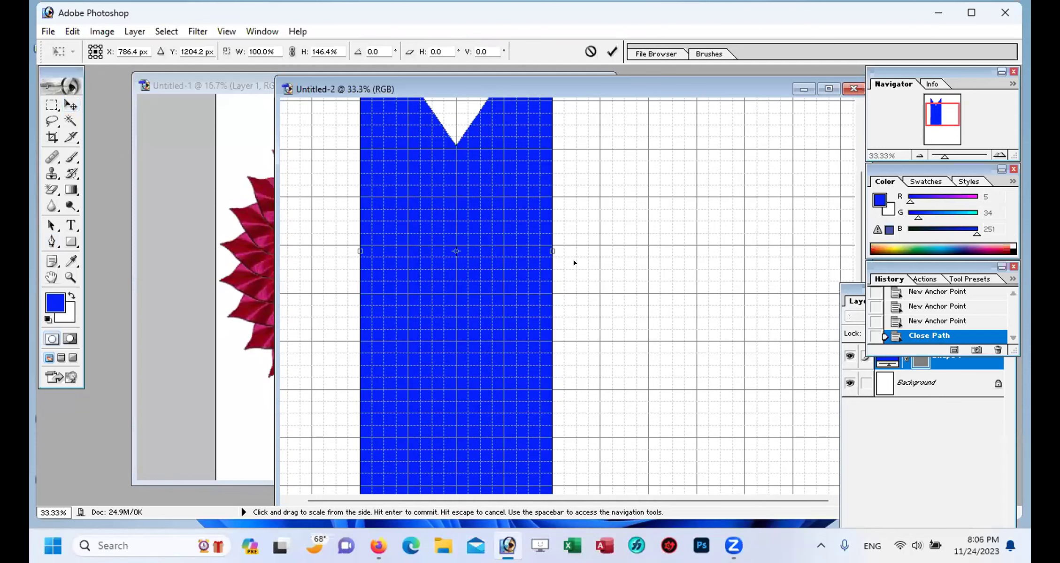
{"action": "left_click_drag", "start_coordinate": [548, 88], "coordinate": [627, 95]}
{"action": "left_click", "coordinate": [70, 105]}
{"action": "left_click", "coordinate": [432, 209]}
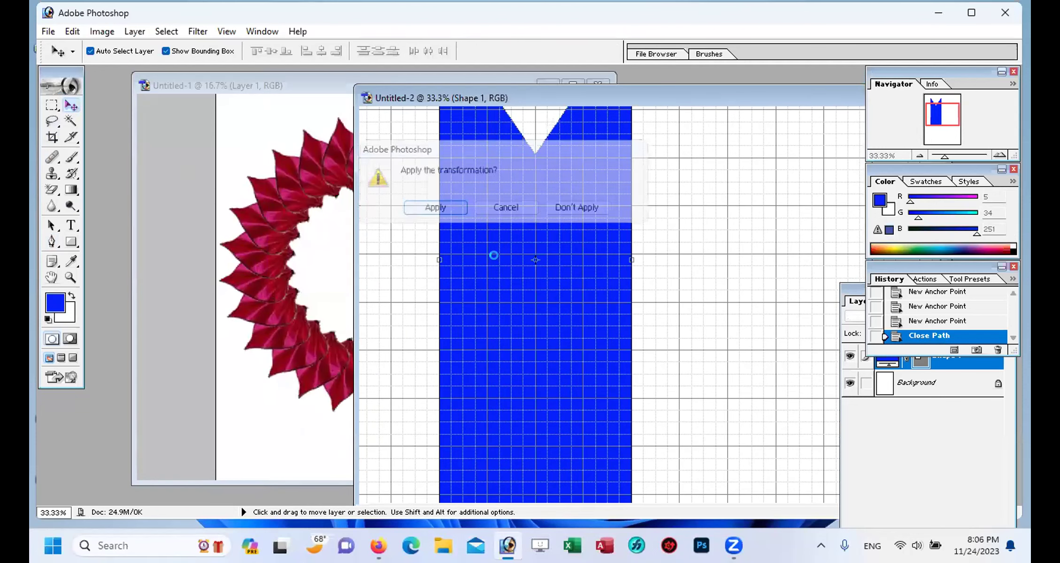
Step: Copy the blue shape into Untitled-1, rotate it -160.7°, and place it over the lower part of the petal ring
{"action": "left_click_drag", "start_coordinate": [548, 325], "coordinate": [316, 286]}
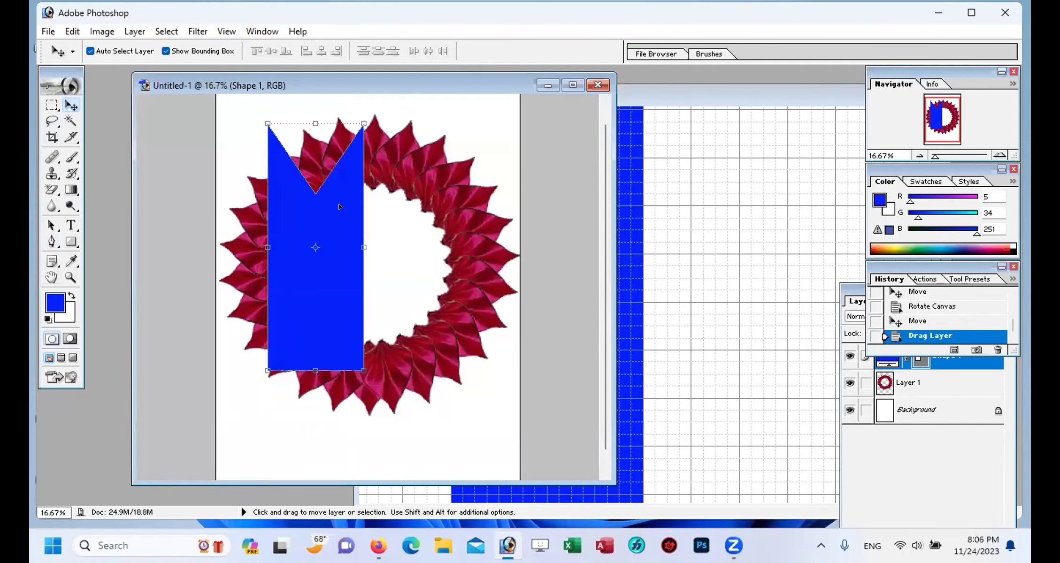
{"action": "left_click_drag", "start_coordinate": [367, 115], "coordinate": [191, 369]}
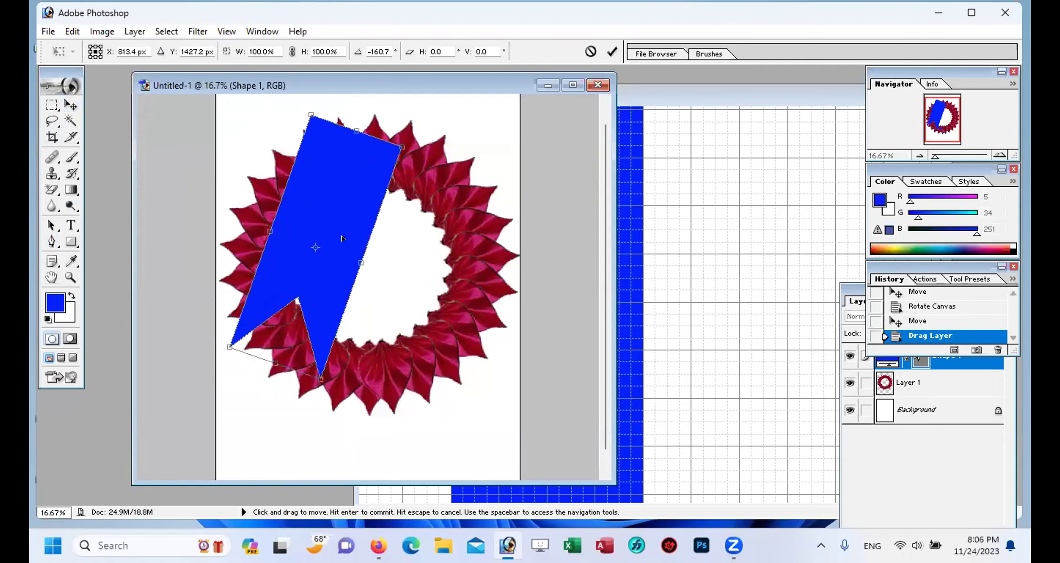
{"action": "key", "text": "Return"}
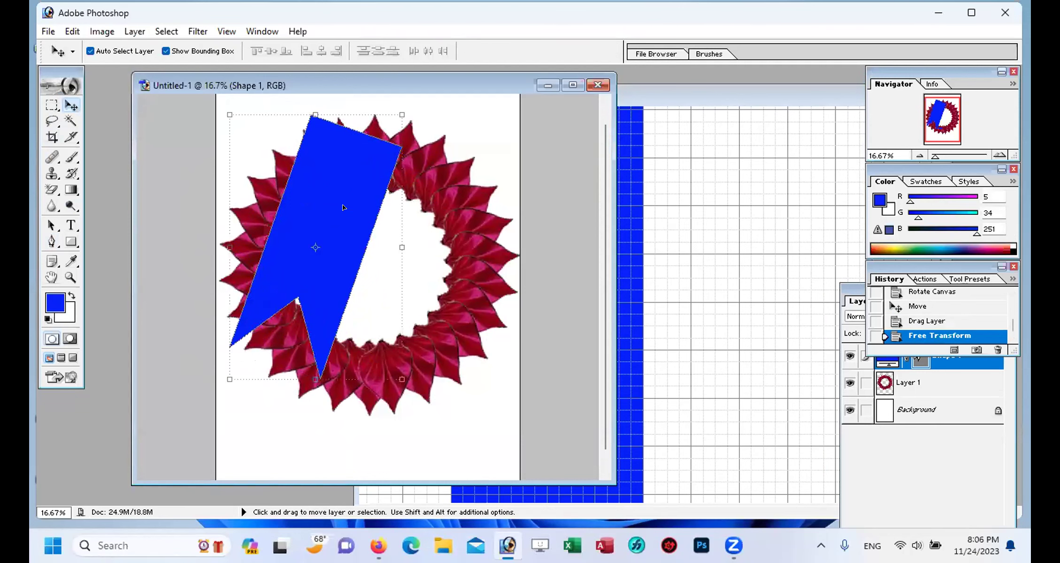
{"action": "left_click_drag", "start_coordinate": [343, 208], "coordinate": [330, 383]}
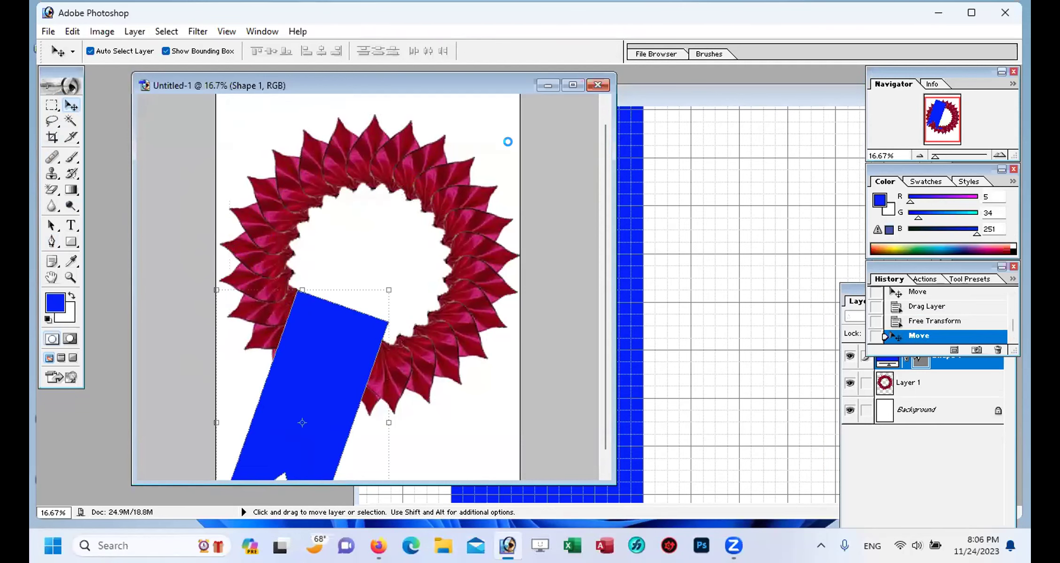
Step: Enlarge and reposition the Untitled-1 window so that more of the page is in view
{"action": "left_click_drag", "start_coordinate": [465, 87], "coordinate": [480, 73]}
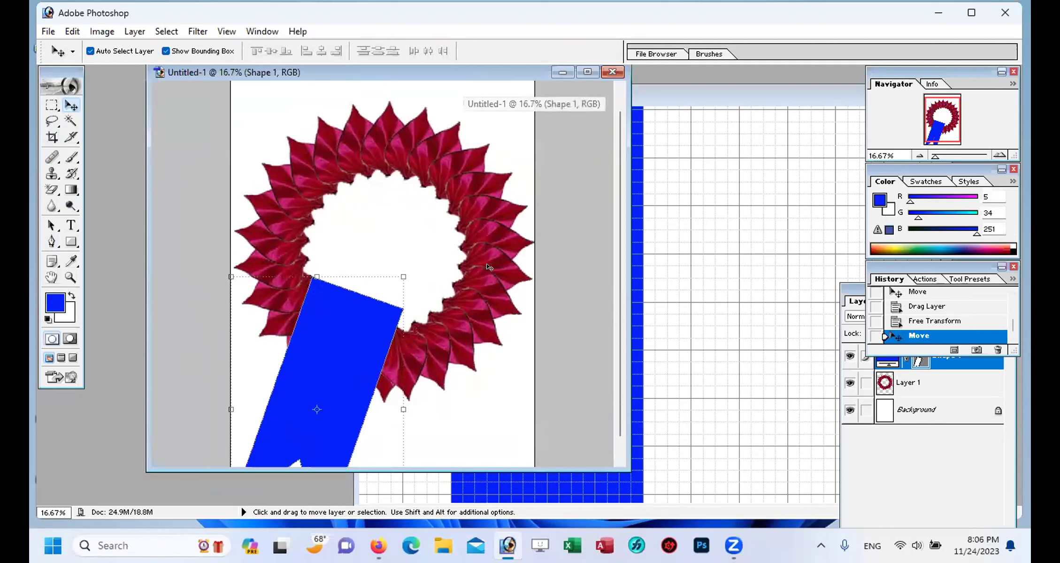
{"action": "left_click_drag", "start_coordinate": [627, 469], "coordinate": [722, 504]}
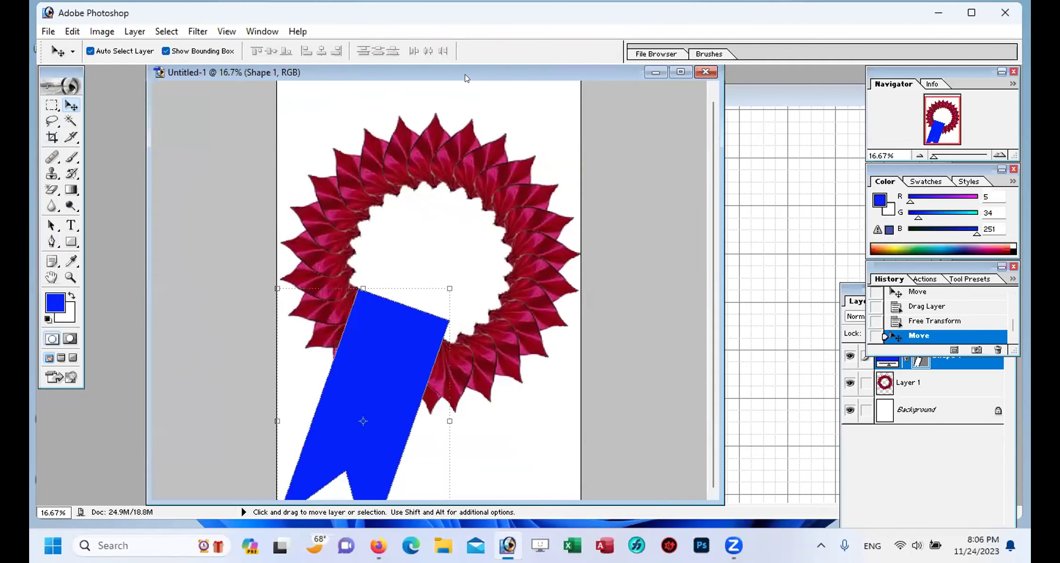
{"action": "left_click_drag", "start_coordinate": [463, 77], "coordinate": [439, 78]}
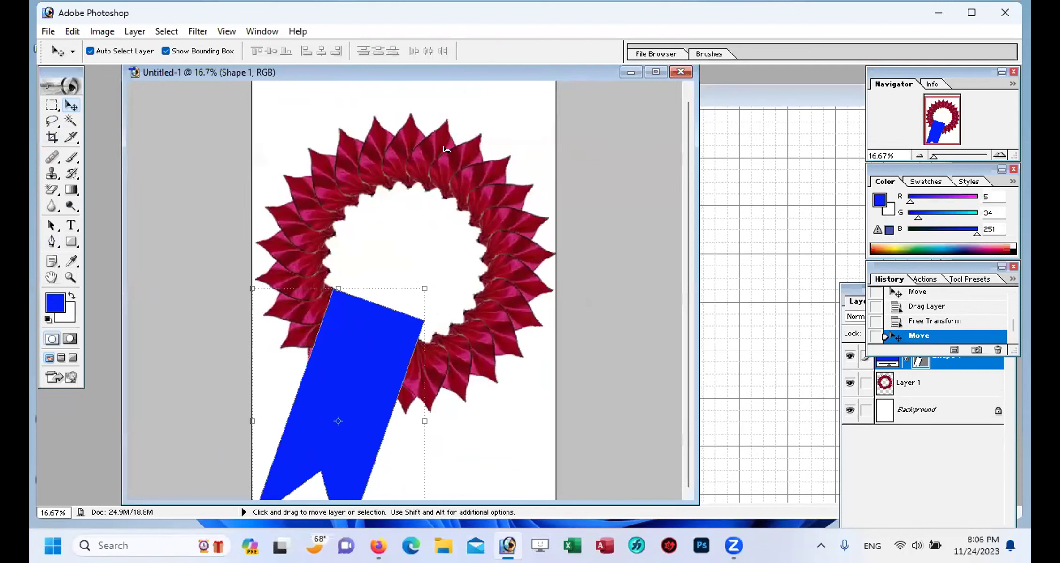
Step: Move the petal ring higher on the page and shift the blue ribbon up so its notched end fits on the page
{"action": "left_click_drag", "start_coordinate": [446, 168], "coordinate": [450, 131]}
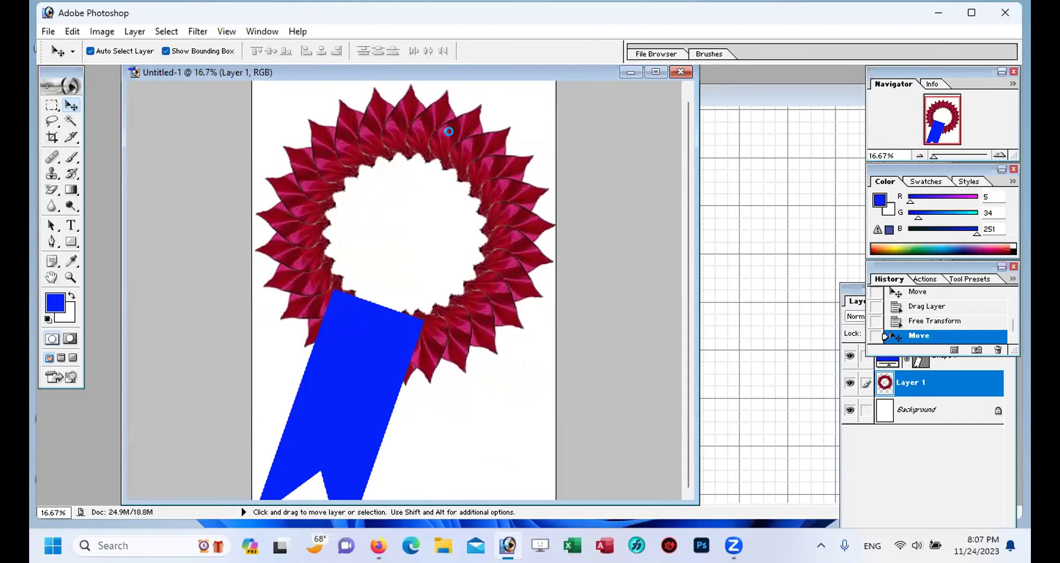
{"action": "left_click", "coordinate": [343, 359]}
{"action": "left_click_drag", "start_coordinate": [343, 359], "coordinate": [355, 308]}
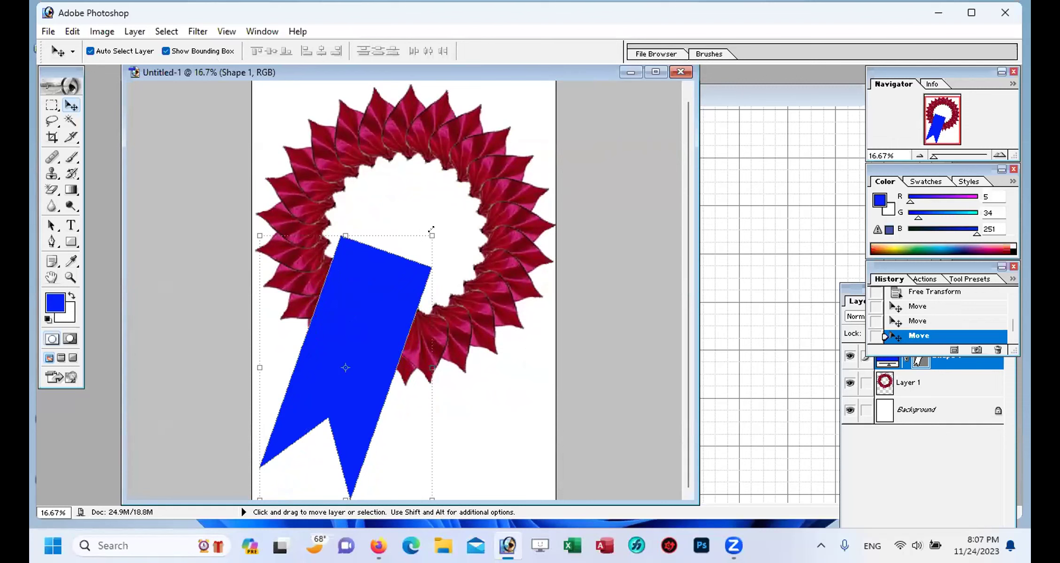
Step: Scale the blue ribbon to about 67% width and 79% height, narrow it slightly more, and hang it from the ring's lower edge
{"action": "left_click_drag", "start_coordinate": [431, 229], "coordinate": [377, 338]}
{"action": "left_click_drag", "start_coordinate": [341, 301], "coordinate": [348, 268]}
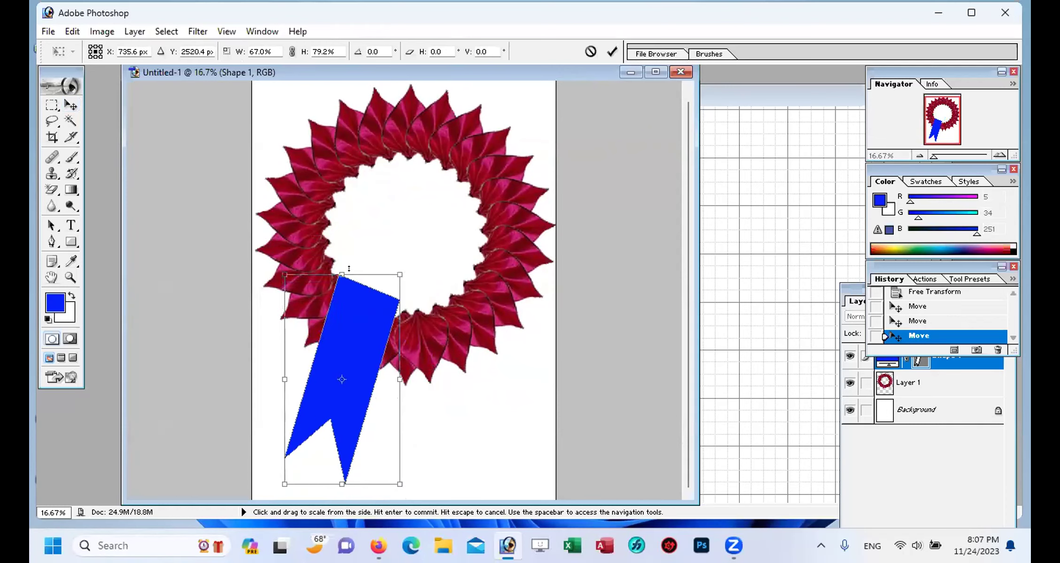
{"action": "key", "text": "Return"}
{"action": "left_click_drag", "start_coordinate": [400, 380], "coordinate": [392, 380]}
{"action": "mouse_move", "coordinate": [355, 322]}
{"action": "left_mouse_down"}
{"action": "mouse_move", "coordinate": [366, 350]}
{"action": "mouse_move", "coordinate": [367, 338]}
{"action": "left_mouse_up"}
{"action": "key", "text": "Return"}
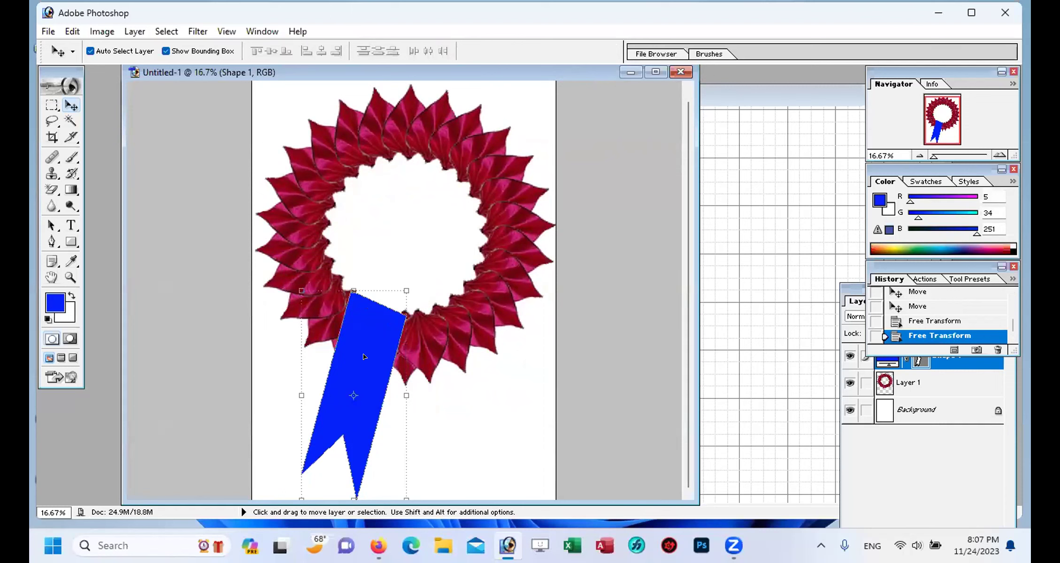
Step: Duplicate the blue ribbon, rotate the copy -41.1°, and place it overlapping the original's upper end so the two tails spread apart
{"action": "left_click_drag", "start_coordinate": [364, 356], "coordinate": [435, 363]}
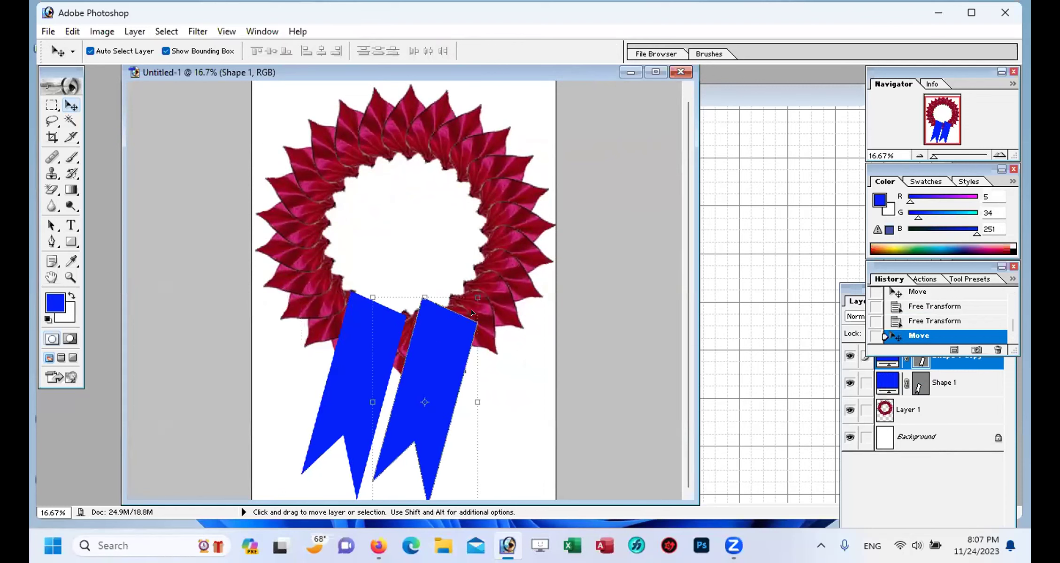
{"action": "left_click", "coordinate": [479, 333]}
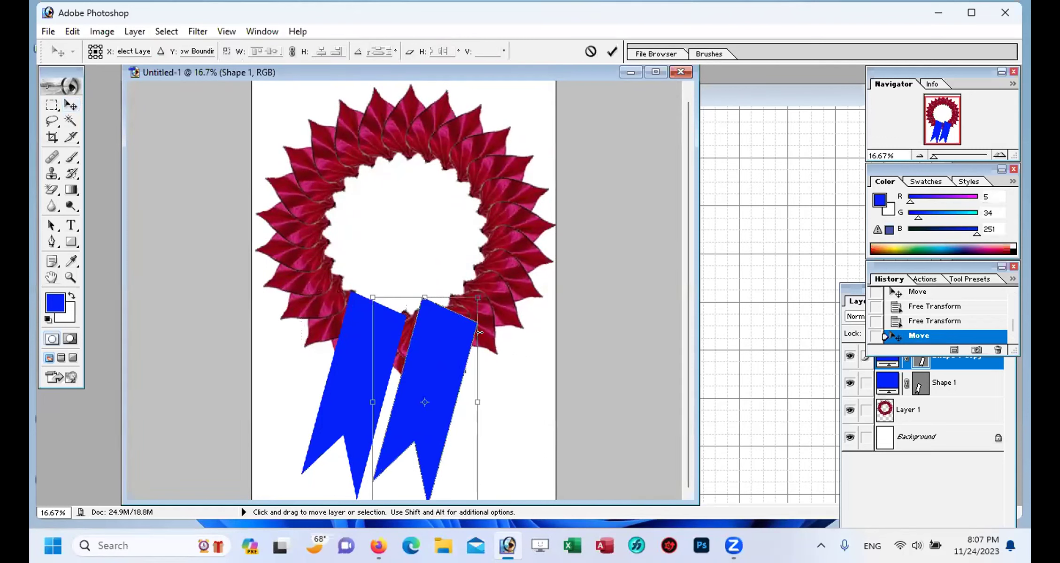
{"action": "left_click_drag", "start_coordinate": [485, 290], "coordinate": [399, 269]}
{"action": "mouse_move", "coordinate": [401, 368]}
{"action": "left_mouse_down"}
{"action": "mouse_move", "coordinate": [398, 336]}
{"action": "mouse_move", "coordinate": [411, 369]}
{"action": "mouse_move", "coordinate": [387, 370]}
{"action": "mouse_move", "coordinate": [426, 359]}
{"action": "mouse_move", "coordinate": [389, 360]}
{"action": "left_mouse_up"}
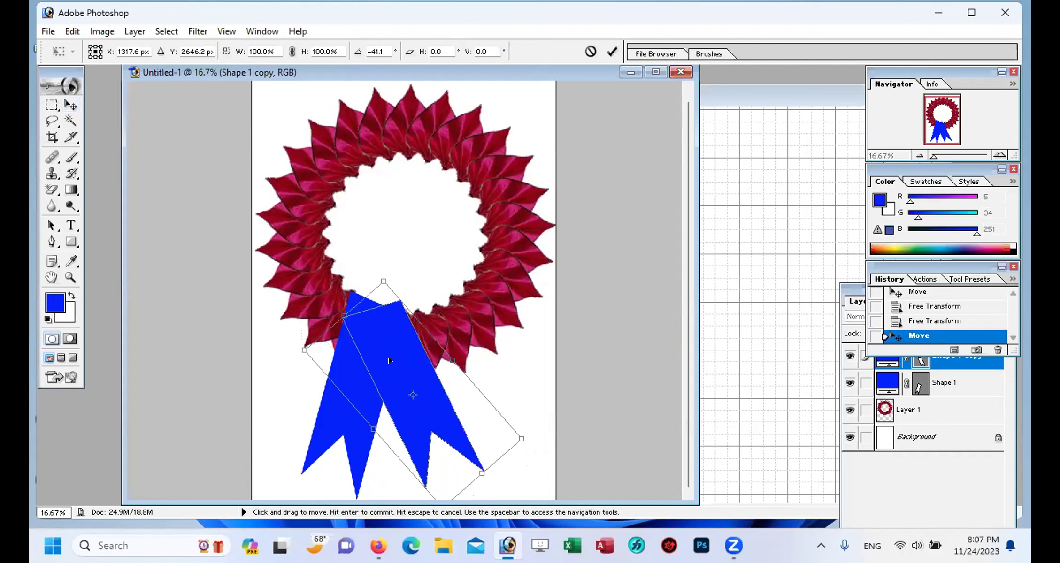
{"action": "key", "text": "Return"}
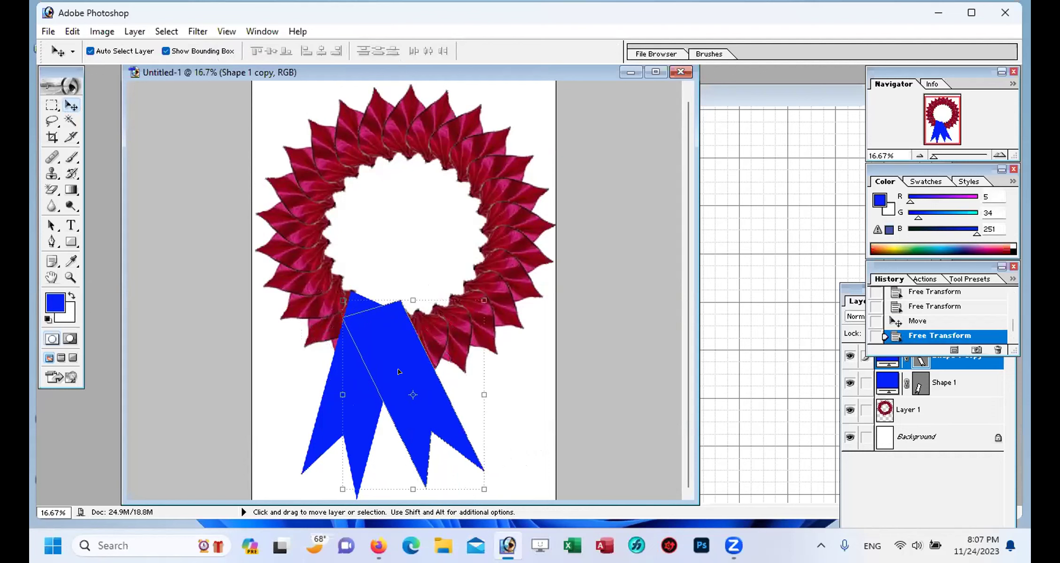
Step: Move the History palette off the layer list and set the copied ribbon's fill colour to green (32FB03)
{"action": "left_click_drag", "start_coordinate": [914, 268], "coordinate": [804, 154]}
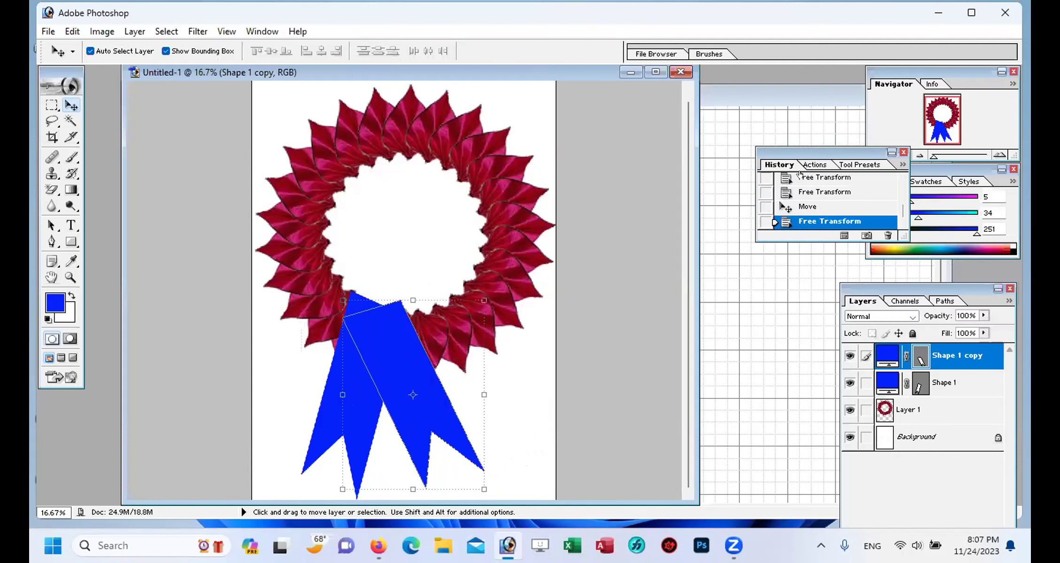
{"action": "double_click", "coordinate": [883, 348]}
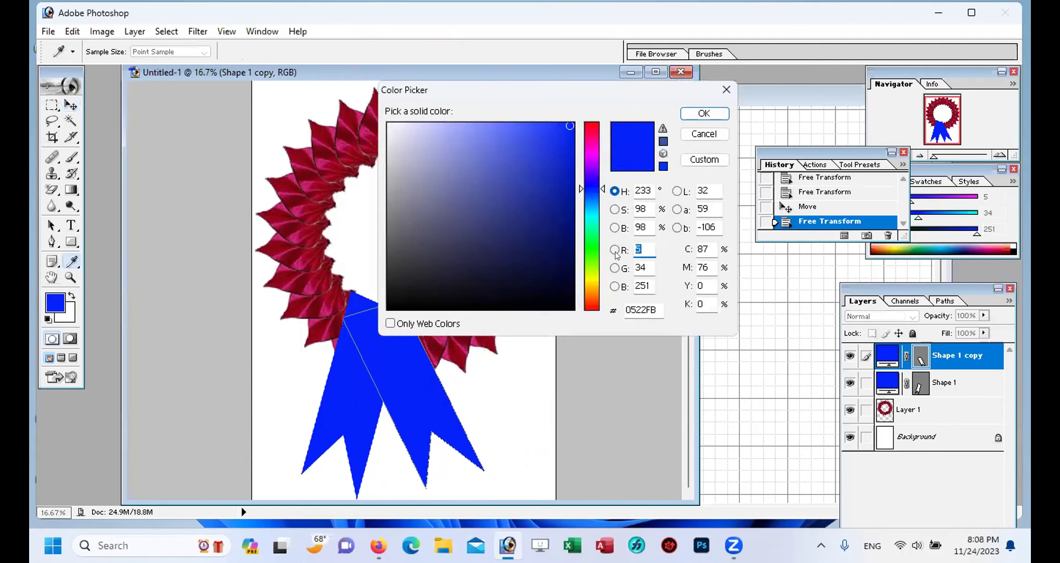
{"action": "left_click", "coordinate": [587, 253]}
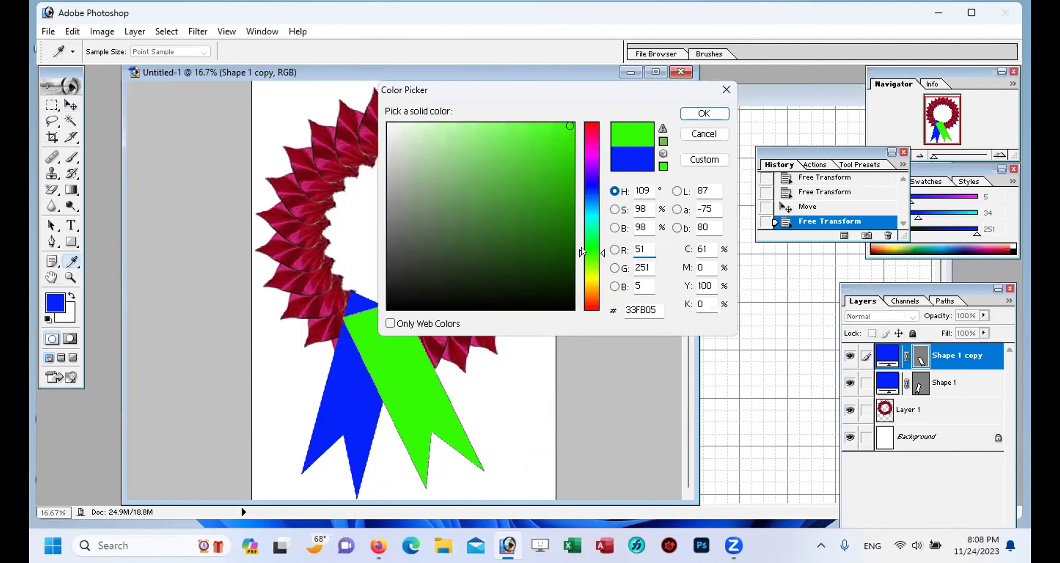
{"action": "left_click", "coordinate": [569, 148]}
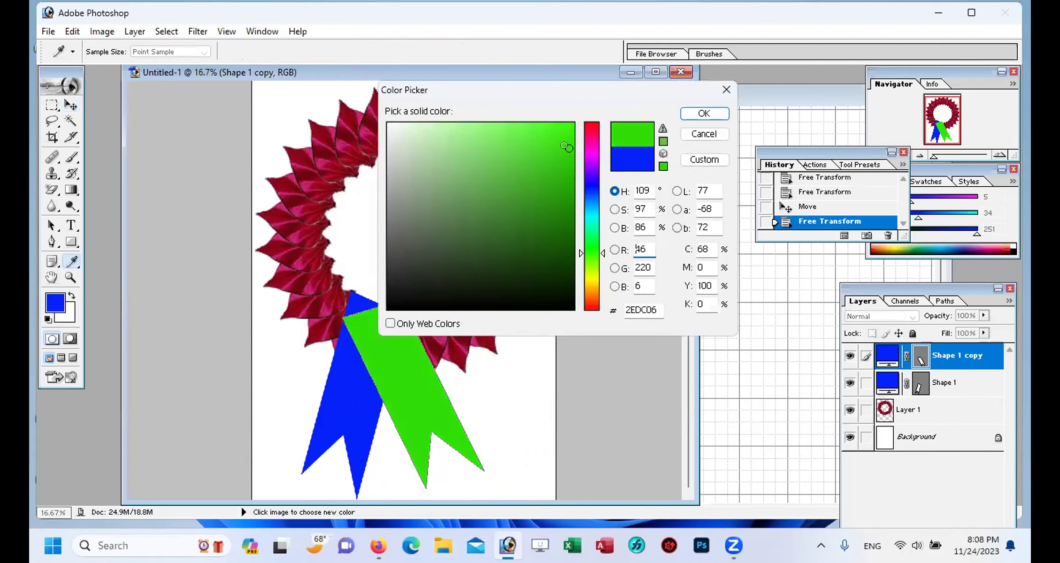
{"action": "left_click", "coordinate": [570, 125]}
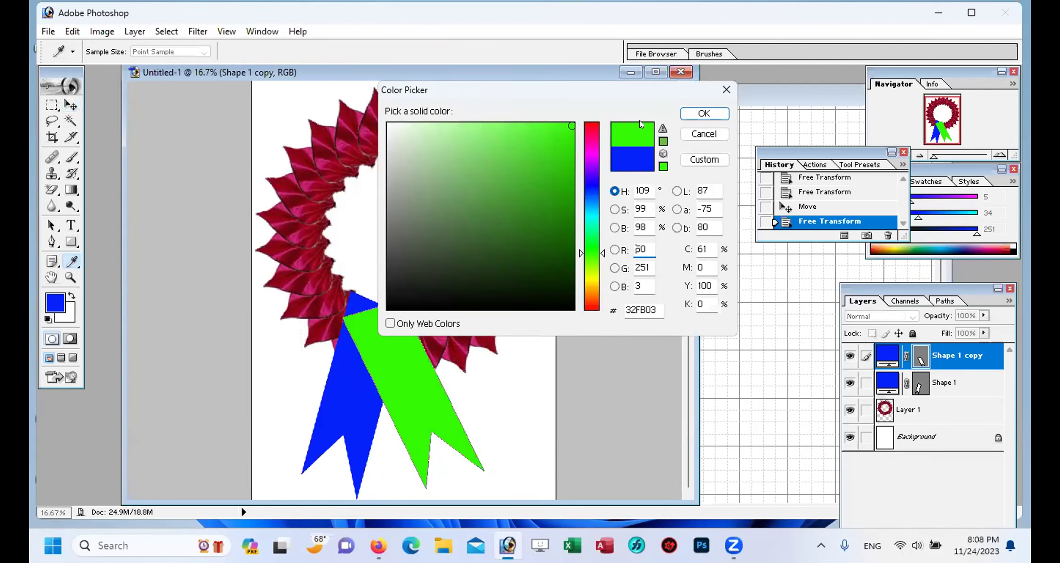
{"action": "left_click", "coordinate": [694, 114]}
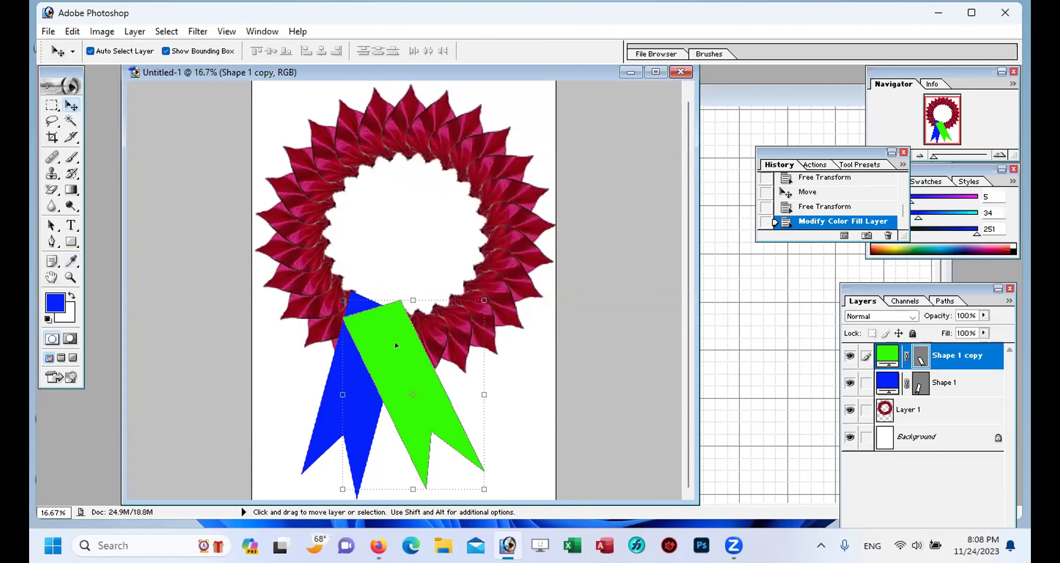
Step: Link the green and blue ribbons and send both behind the petal ring, keeping the blue one below the green
{"action": "left_click", "coordinate": [317, 419], "text": "shift"}
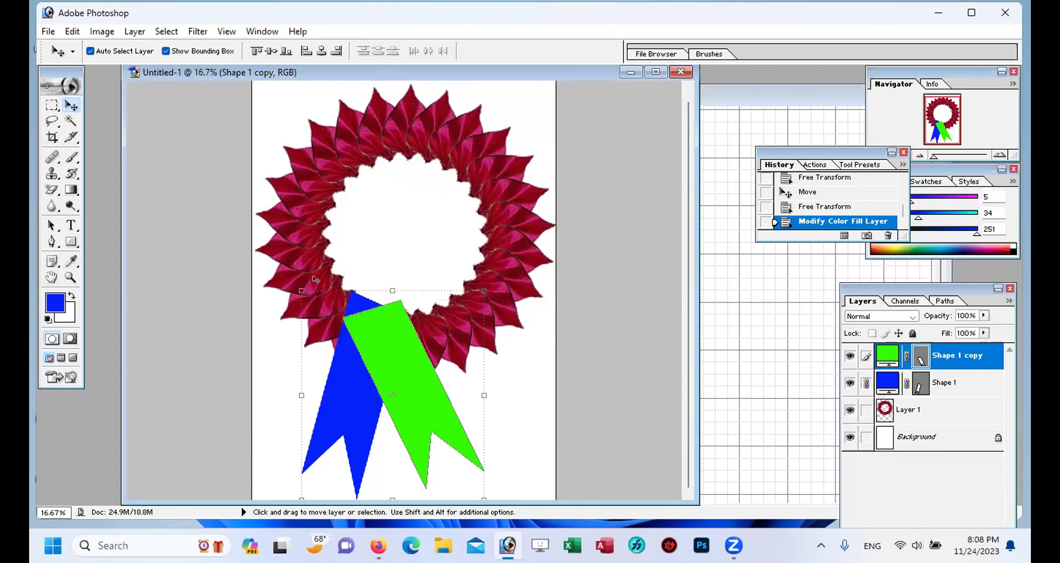
{"action": "left_click", "coordinate": [135, 31]}
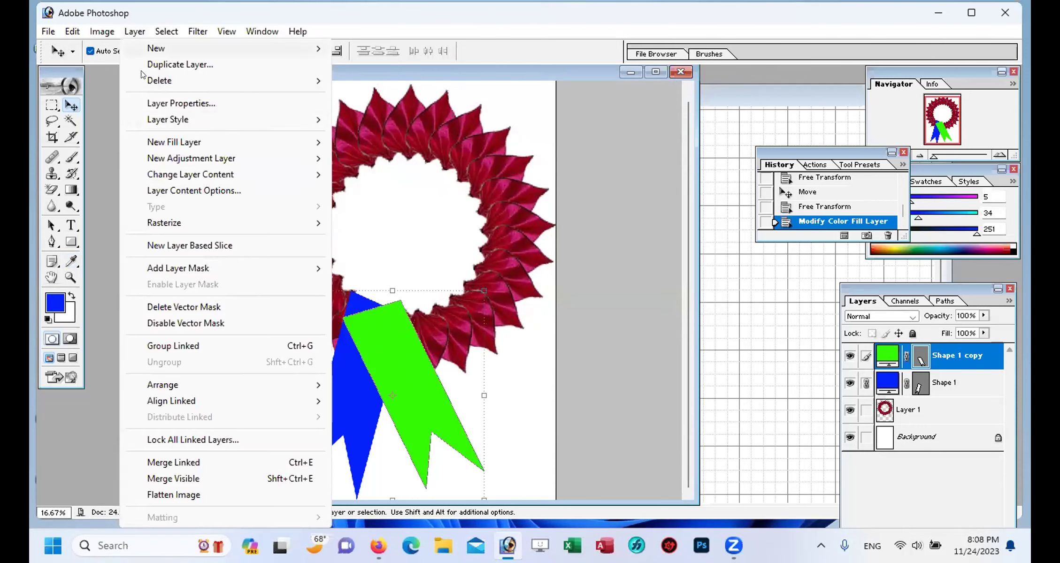
{"action": "mouse_move", "coordinate": [174, 385]}
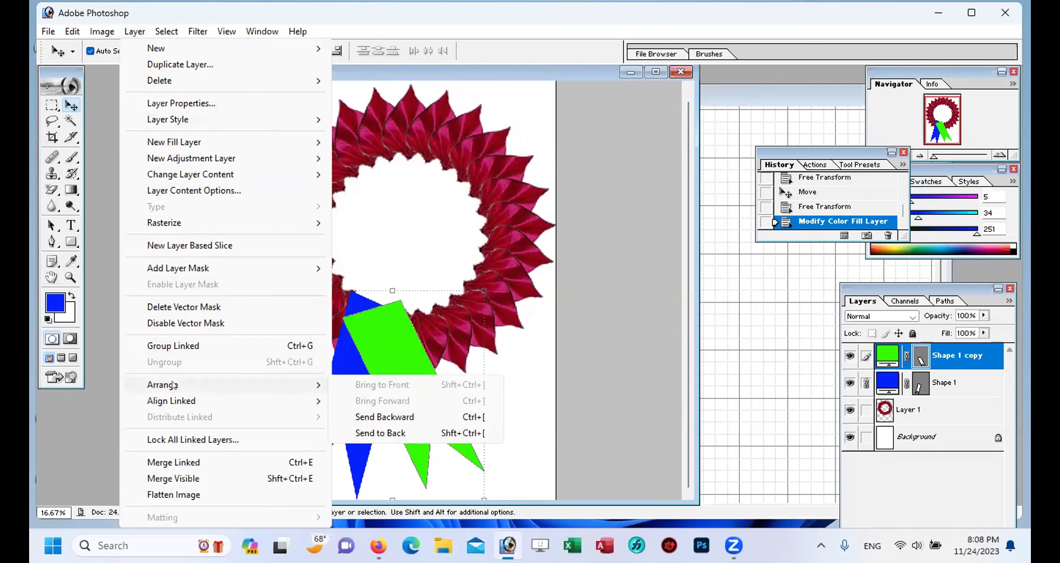
{"action": "left_click", "coordinate": [405, 434]}
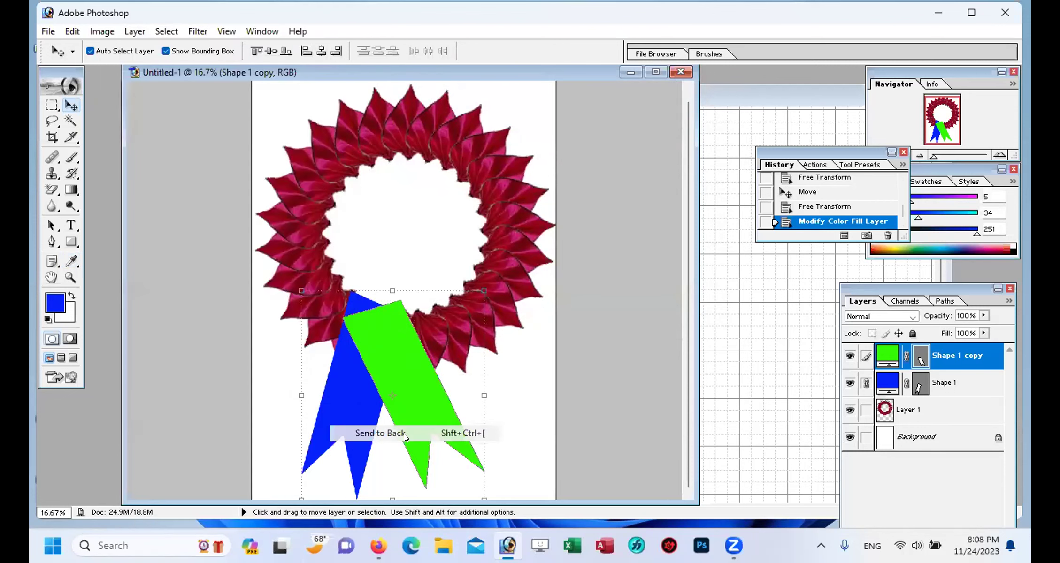
{"action": "left_click", "coordinate": [338, 407]}
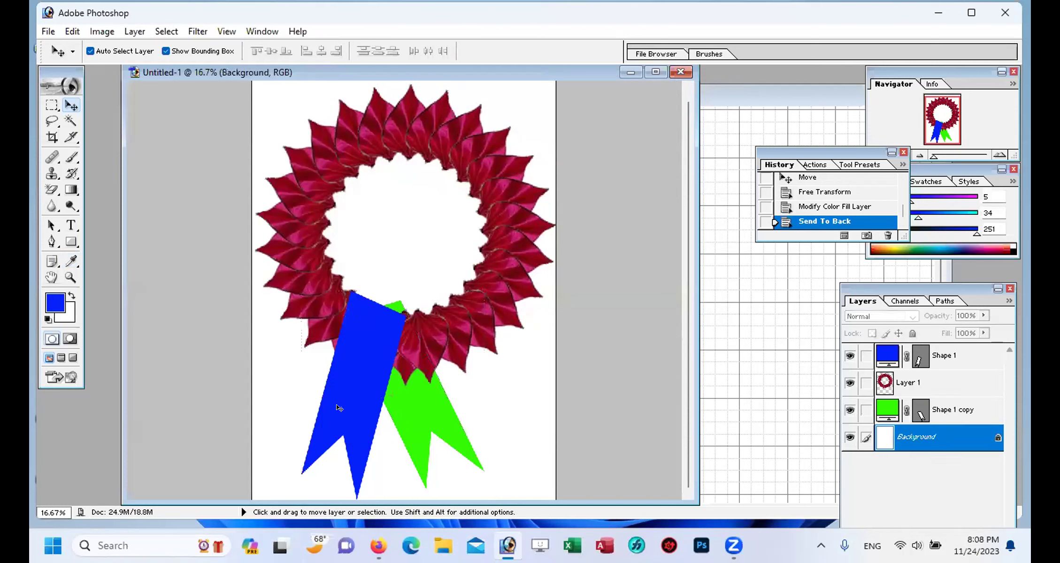
{"action": "left_click", "coordinate": [339, 407]}
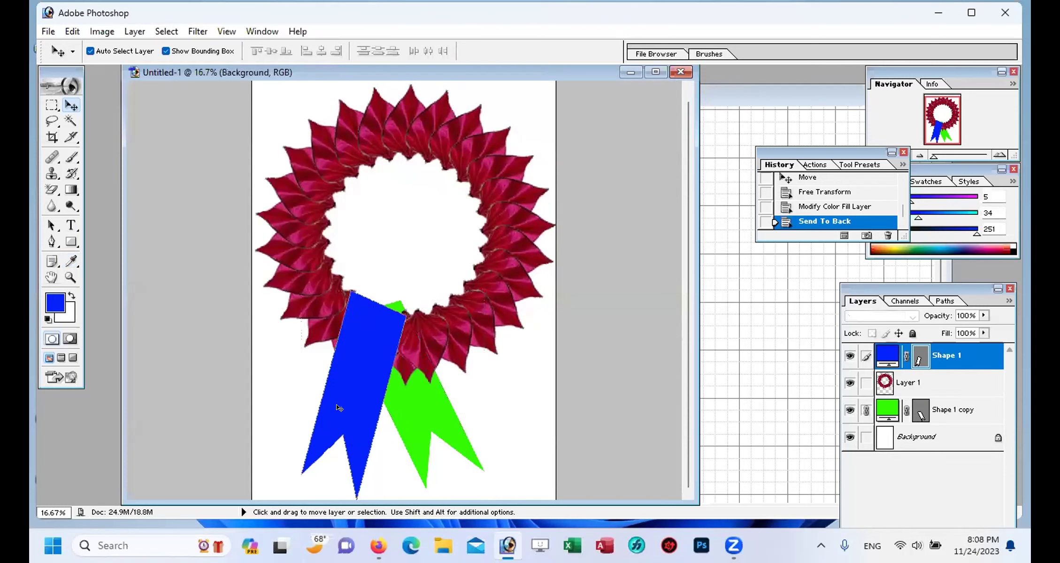
{"action": "left_click", "coordinate": [135, 30]}
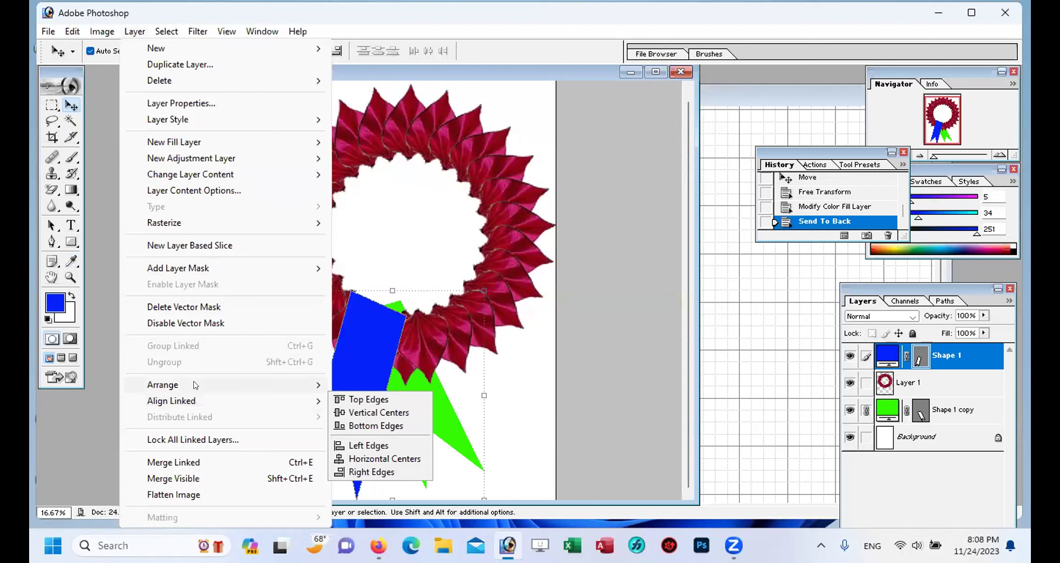
{"action": "mouse_move", "coordinate": [202, 385]}
{"action": "left_click", "coordinate": [375, 433]}
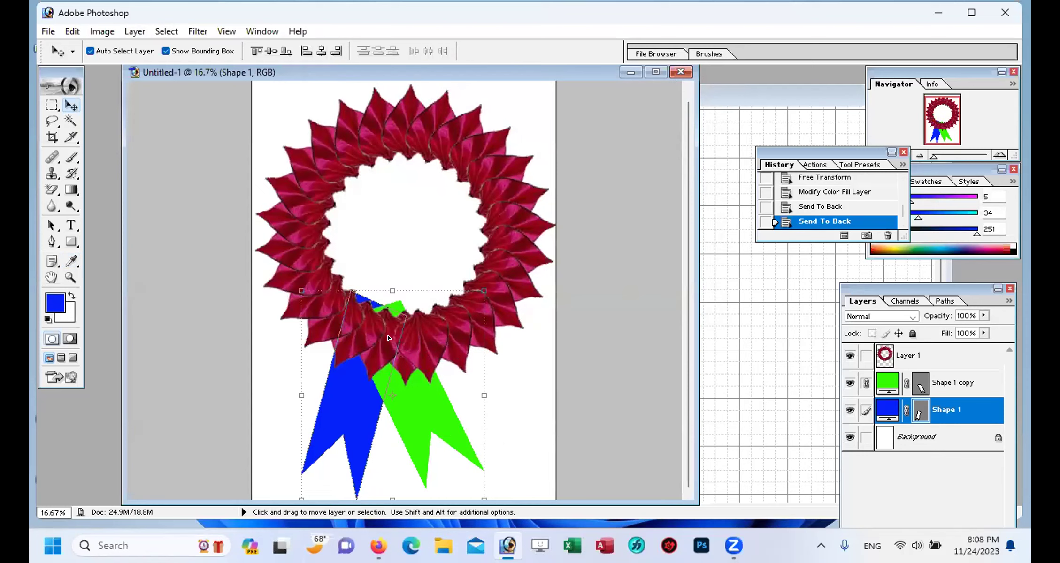
Step: Shift the linked ribbons towards the ring's centre line and slightly down, then unlink them and rotate the blue one 5.9°
{"action": "left_click_drag", "start_coordinate": [362, 402], "coordinate": [388, 409]}
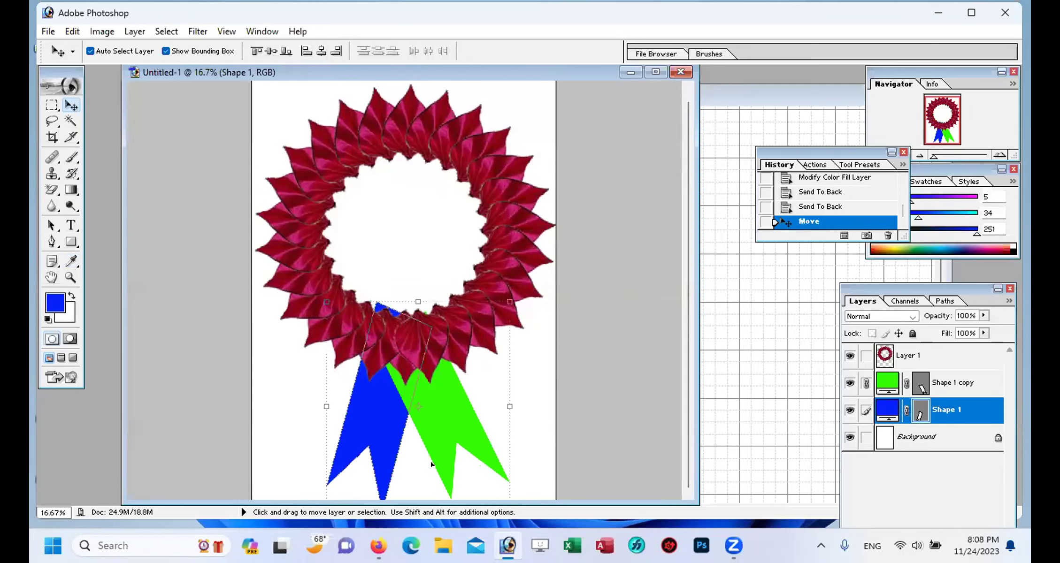
{"action": "left_click", "coordinate": [866, 383]}
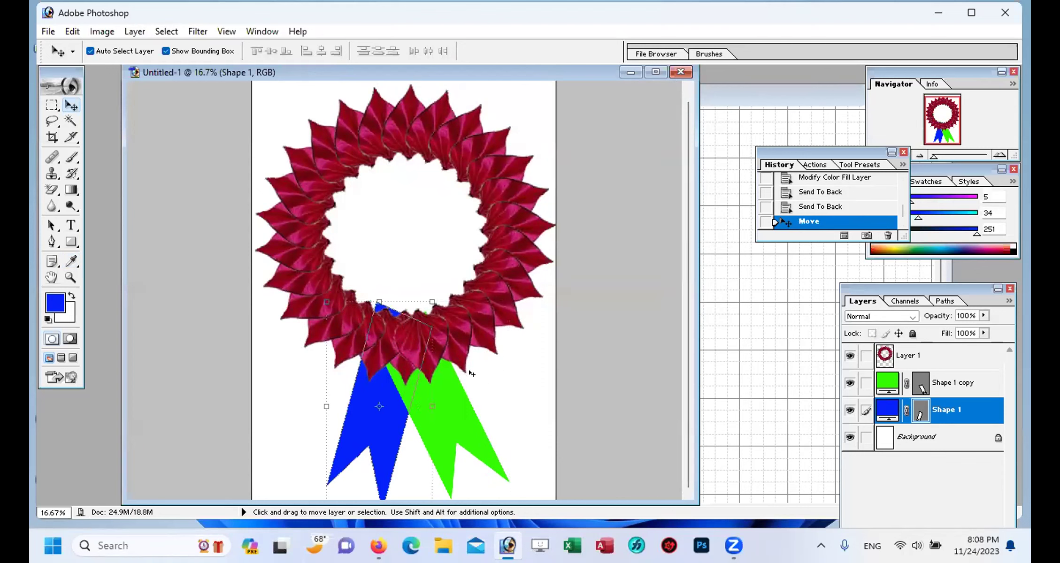
{"action": "left_click_drag", "start_coordinate": [314, 298], "coordinate": [326, 289]}
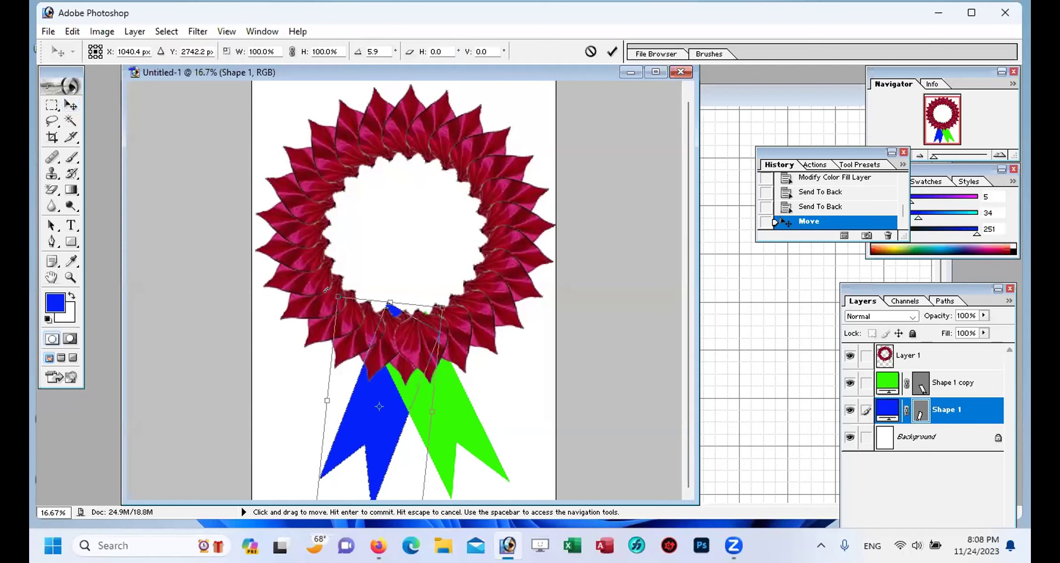
{"action": "key", "text": "Return"}
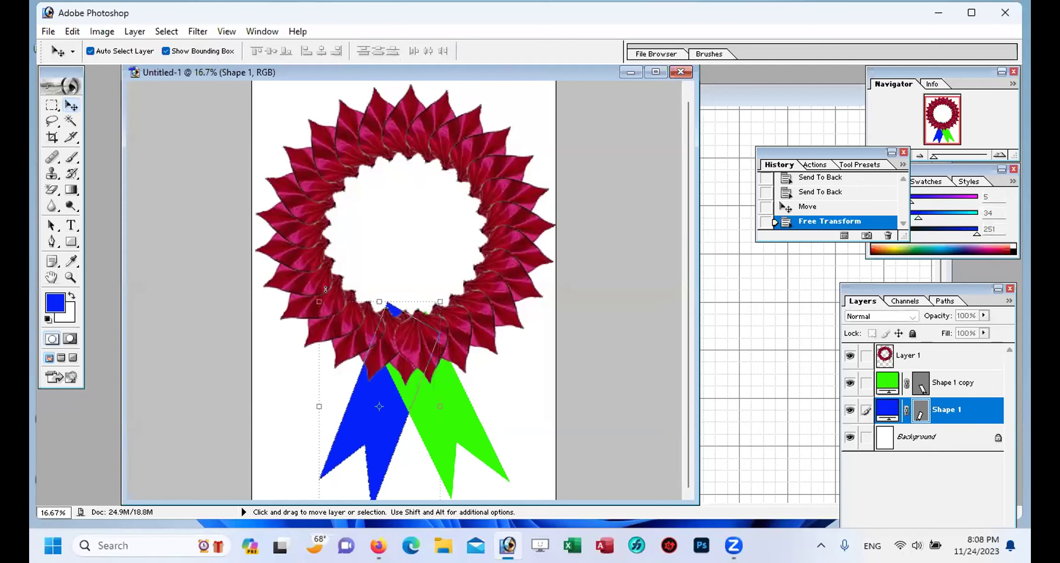
Step: Nudge the blue ribbon down so its upper corner tucks behind the petals, and deselect it
{"action": "key", "text": "Down"}
{"action": "key", "text": "Down"}
{"action": "key", "text": "Down"}
{"action": "key", "text": "Down"}
{"action": "key", "text": "Down"}
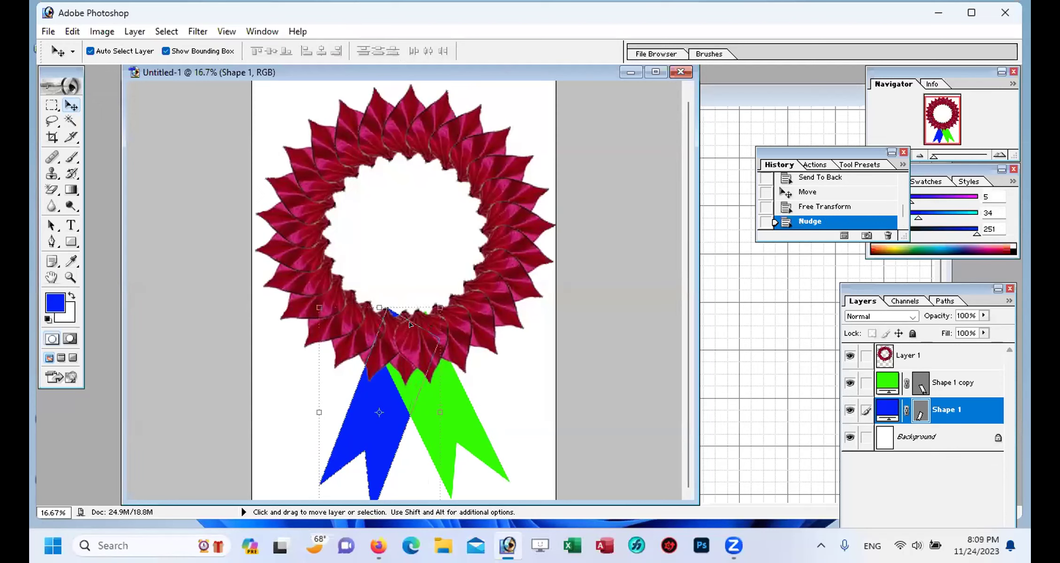
{"action": "left_click", "coordinate": [484, 388]}
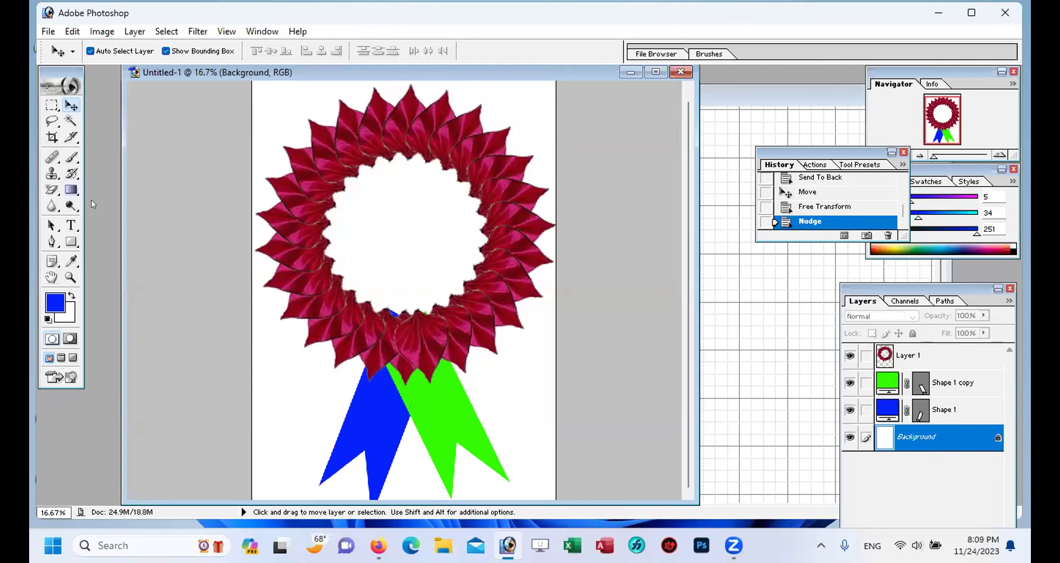
Step: Draw a blue circle with the Ellipse tool, about the size of the ring's opening, and centre it in that opening
{"action": "left_click", "coordinate": [70, 242]}
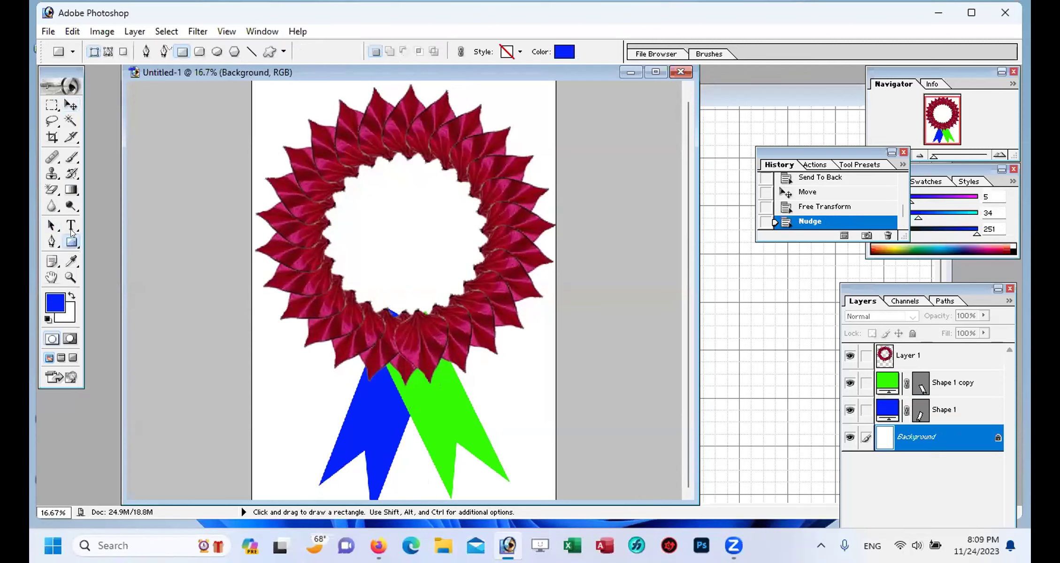
{"action": "left_click", "coordinate": [215, 52]}
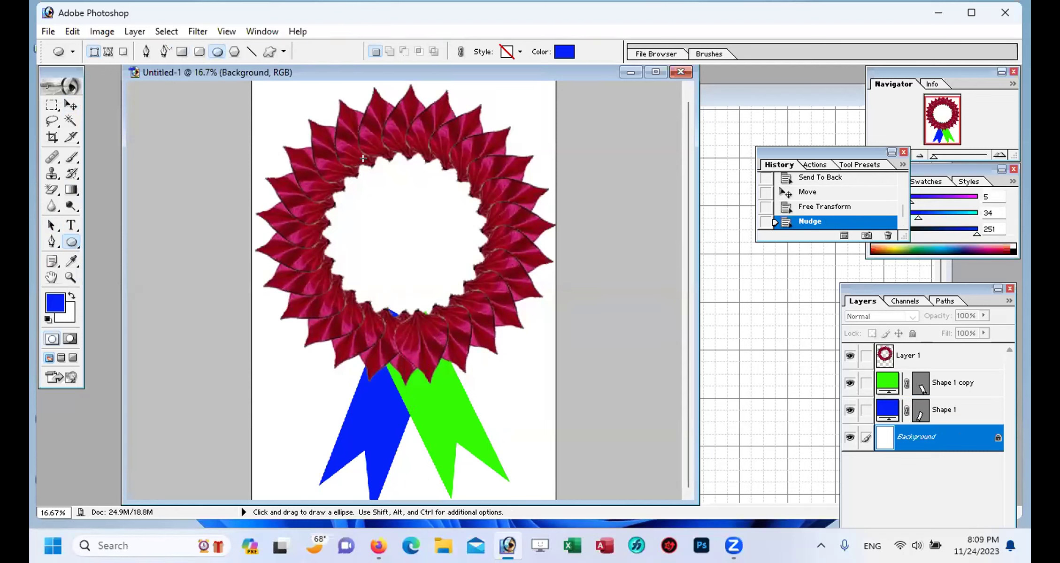
{"action": "left_click_drag", "start_coordinate": [341, 169], "coordinate": [526, 313]}
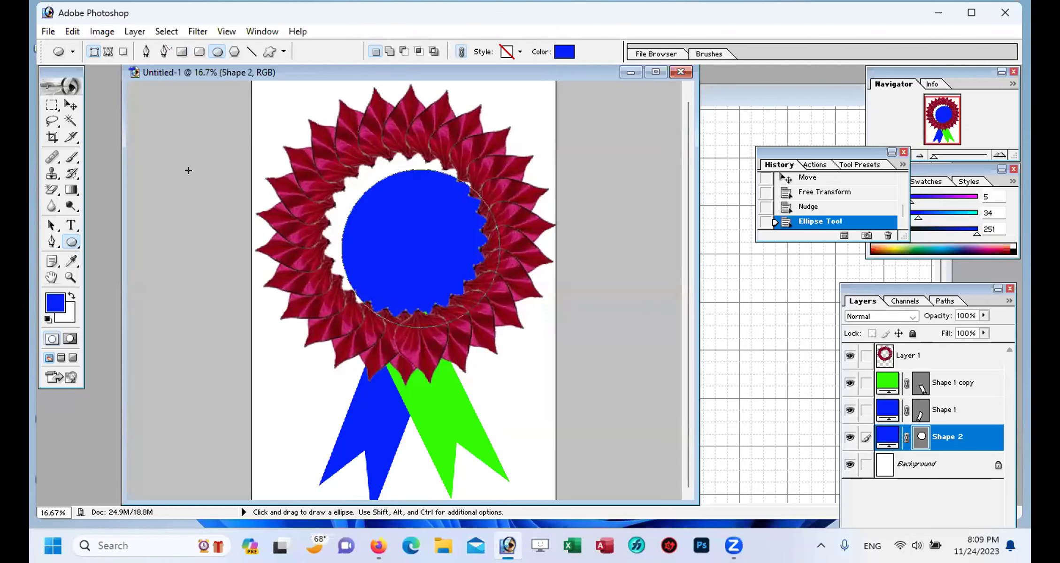
{"action": "left_click", "coordinate": [70, 105]}
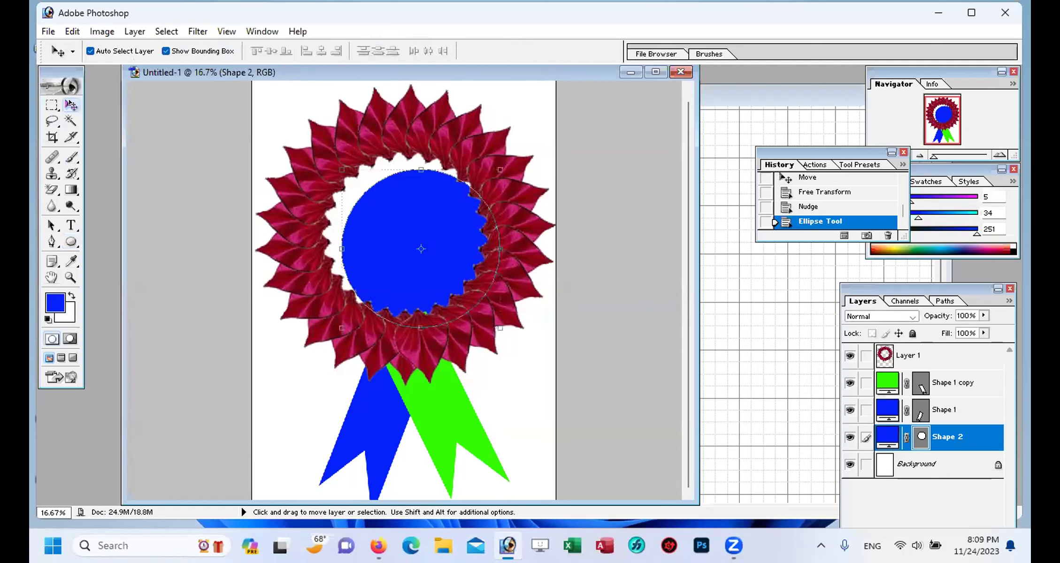
{"action": "left_click_drag", "start_coordinate": [424, 231], "coordinate": [390, 216]}
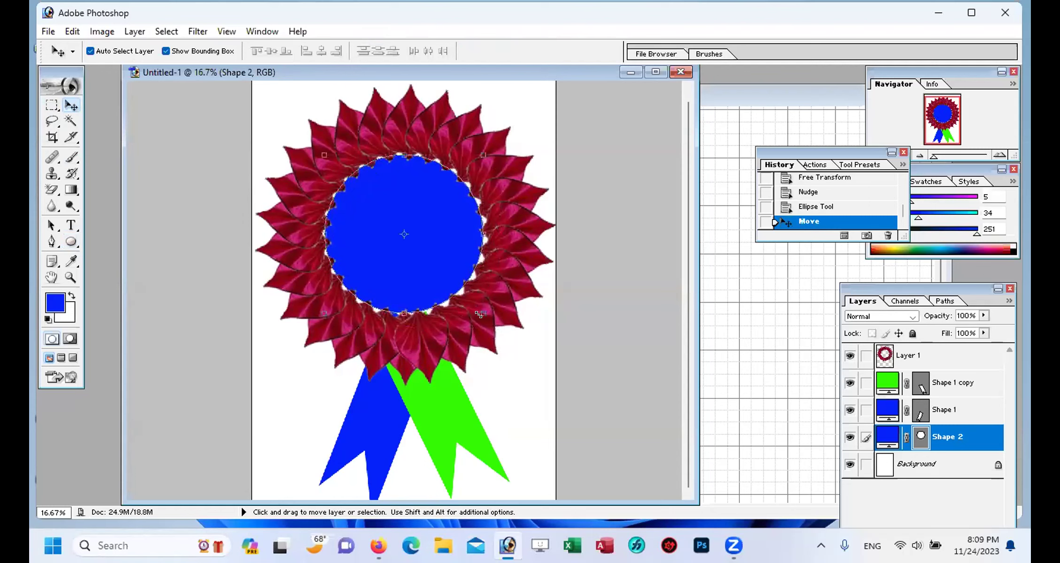
Step: Scale the blue circle to 106% and place its layer above the petal ring, nudged slightly left
{"action": "left_click_drag", "start_coordinate": [482, 313], "coordinate": [490, 323]}
{"action": "left_click_drag", "start_coordinate": [424, 238], "coordinate": [422, 230]}
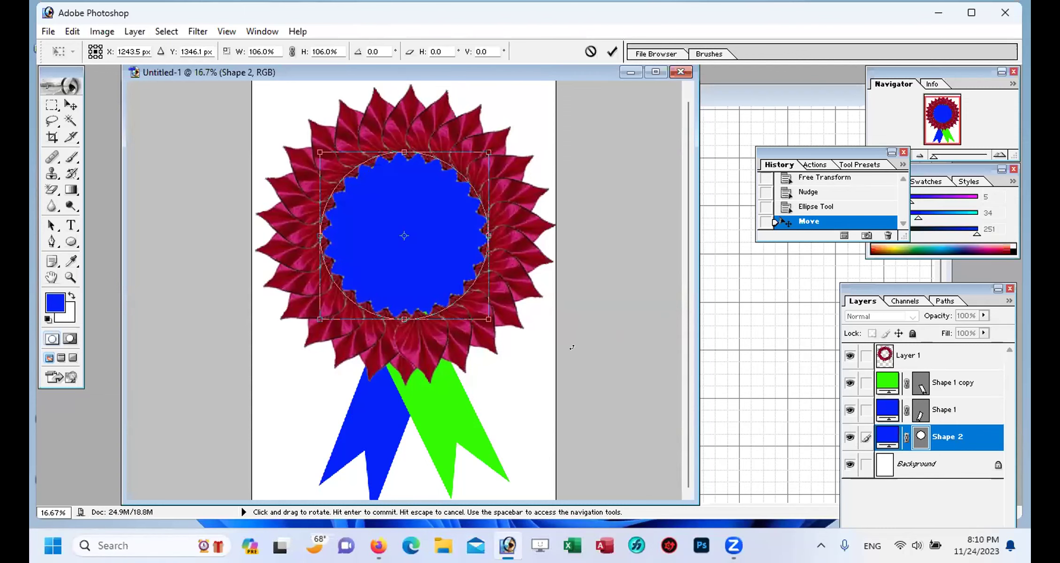
{"action": "key", "text": "Return"}
{"action": "left_click_drag", "start_coordinate": [949, 439], "coordinate": [940, 349]}
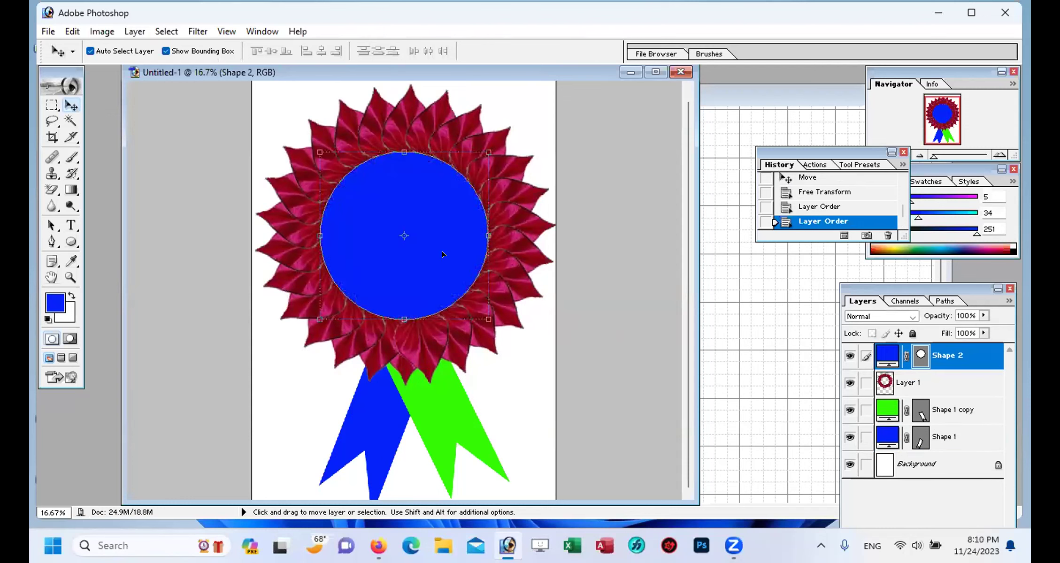
{"action": "key", "text": "Left"}
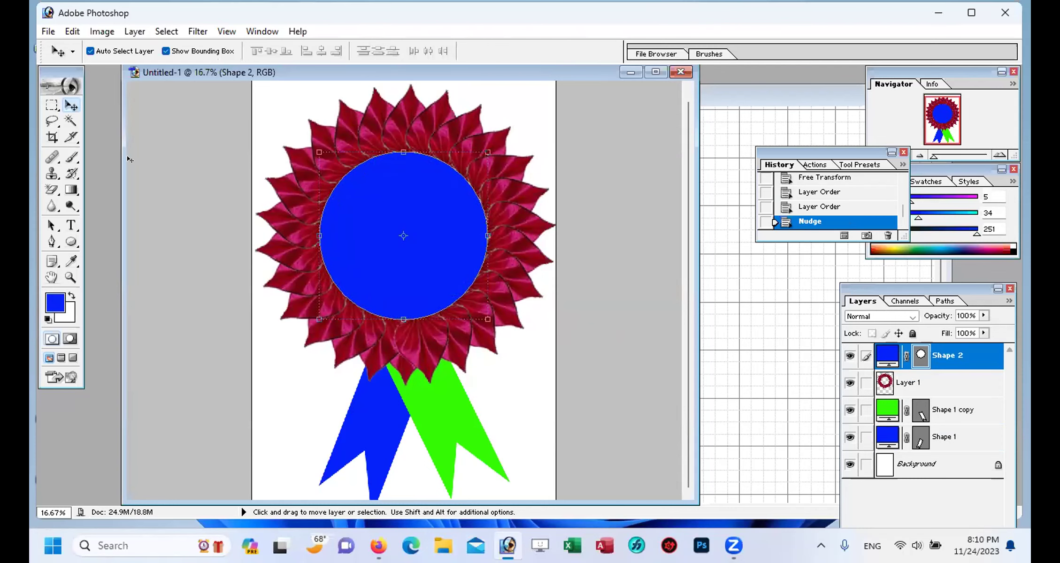
Step: Reselect the blue circle and move the Layers palette higher so that all of it fits on the screen
{"action": "left_click", "coordinate": [291, 396]}
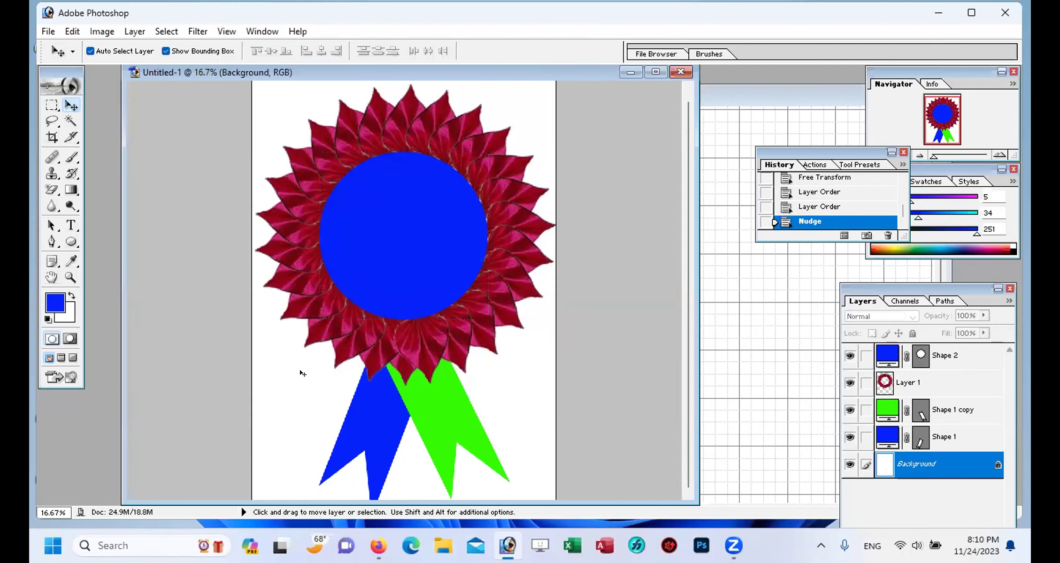
{"action": "left_click", "coordinate": [446, 261]}
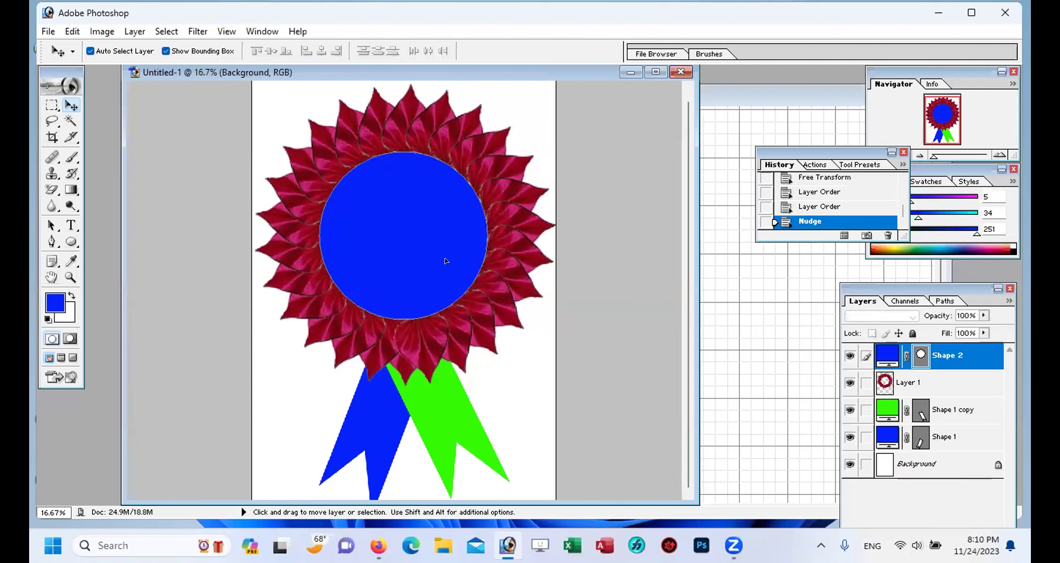
{"action": "left_click", "coordinate": [136, 32]}
{"action": "mouse_move", "coordinate": [199, 119]}
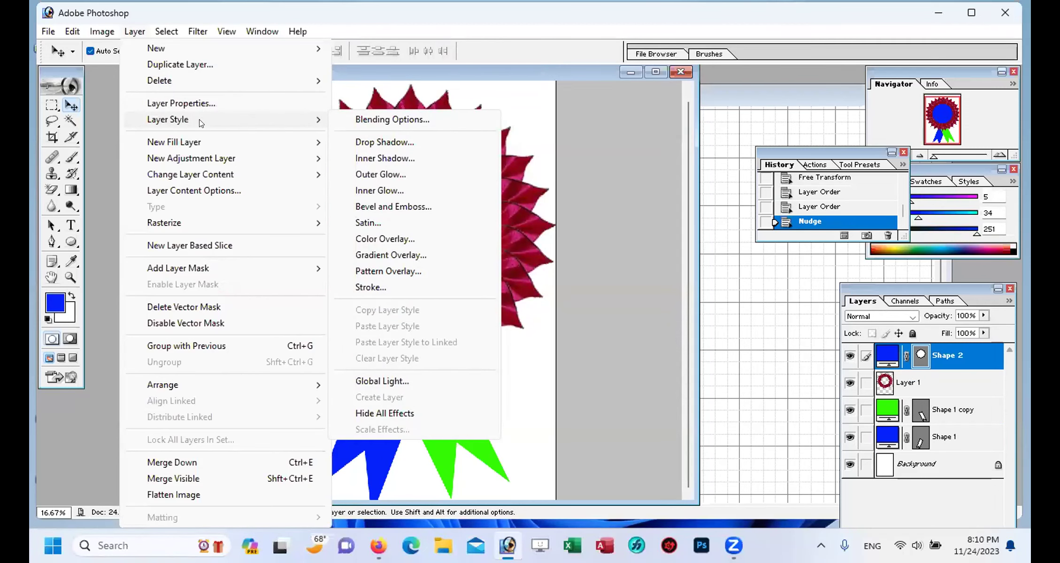
{"action": "left_click", "coordinate": [922, 287]}
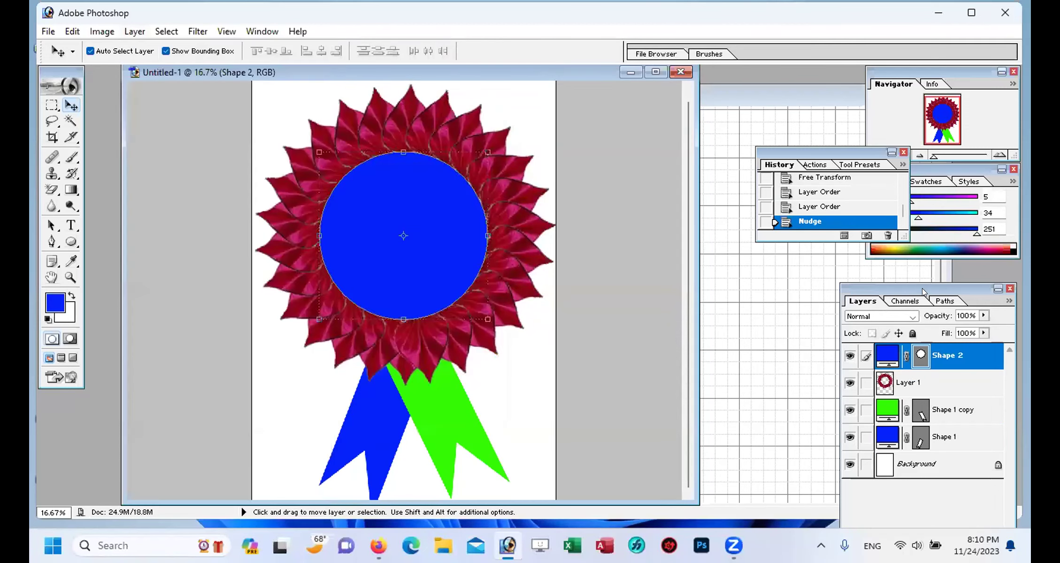
{"action": "left_click_drag", "start_coordinate": [857, 183], "coordinate": [854, 105]}
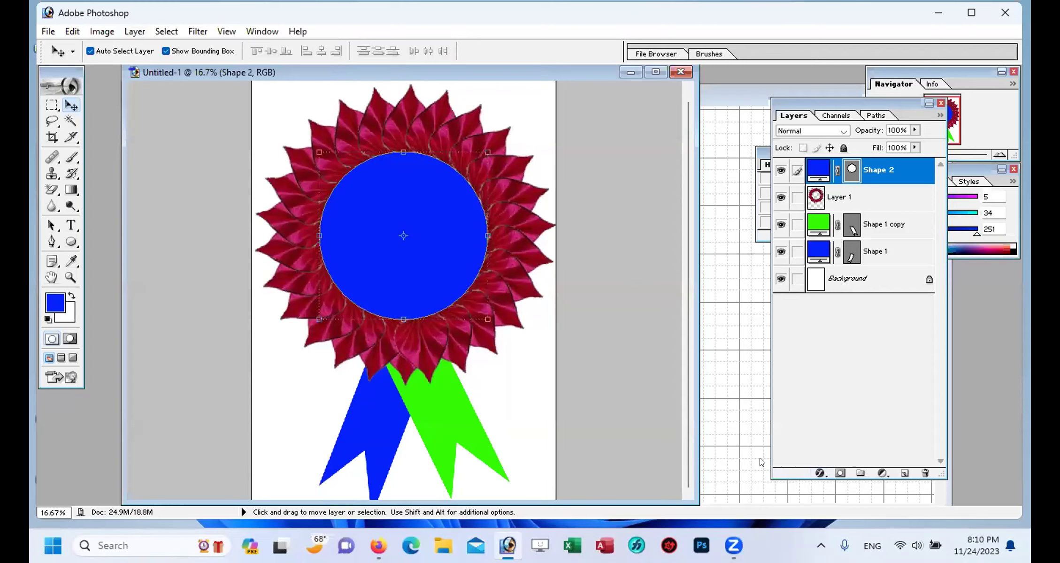
{"action": "left_click", "coordinate": [134, 31]}
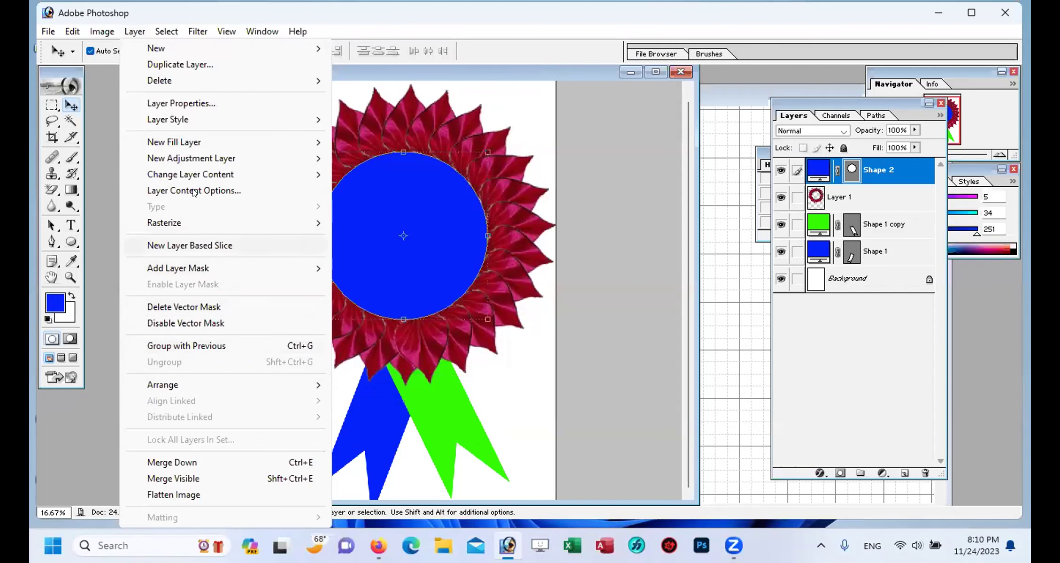
{"action": "mouse_move", "coordinate": [196, 122]}
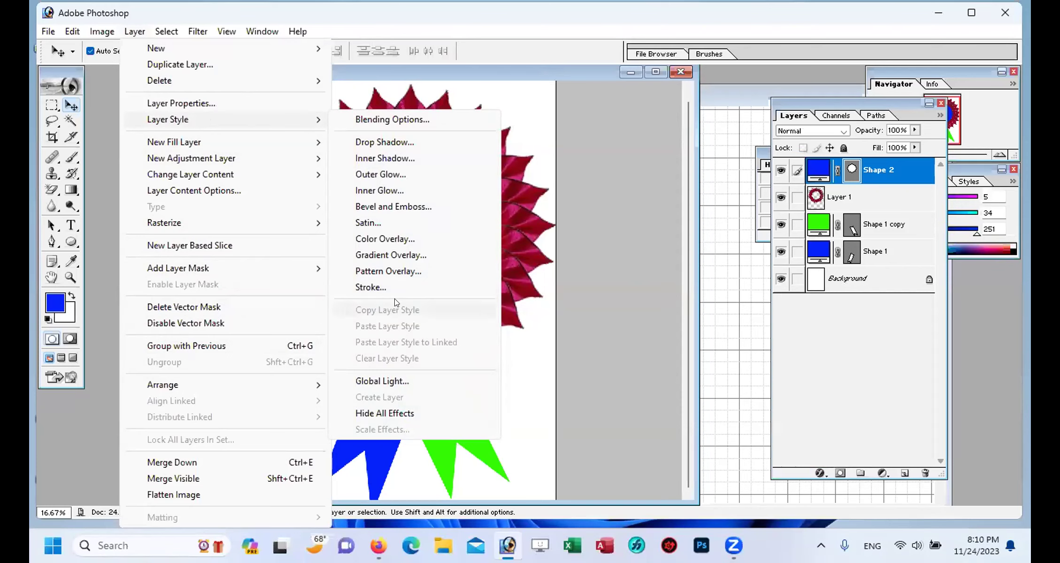
{"action": "left_click", "coordinate": [381, 287]}
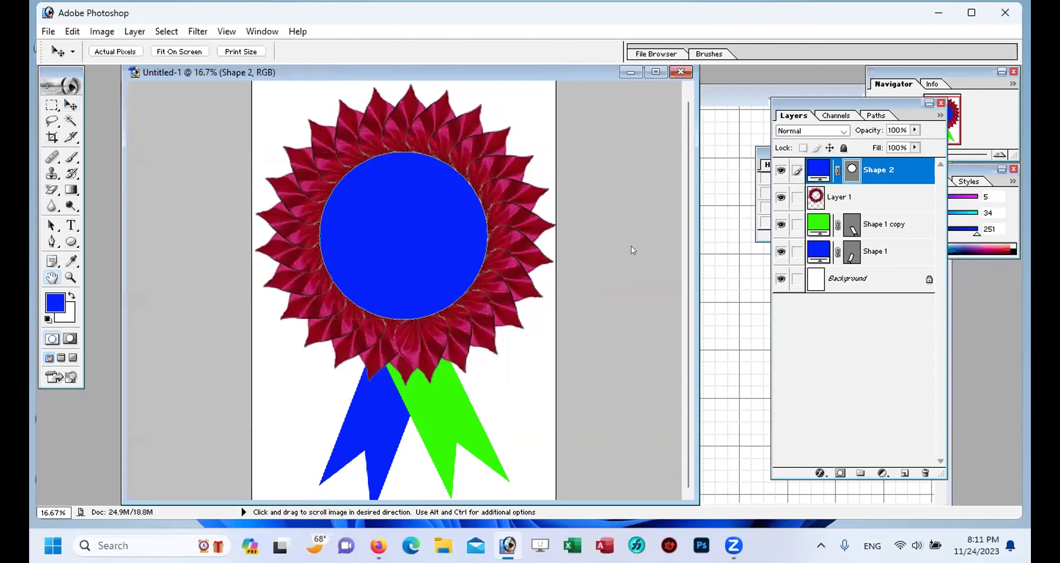
{"action": "left_click_drag", "start_coordinate": [535, 122], "coordinate": [773, 114]}
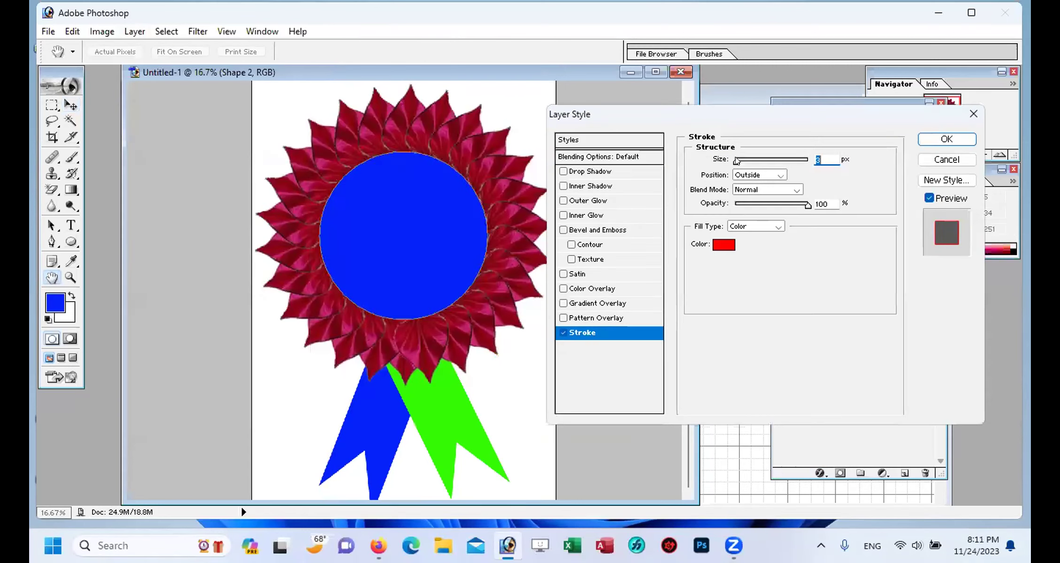
{"action": "left_click", "coordinate": [718, 246]}
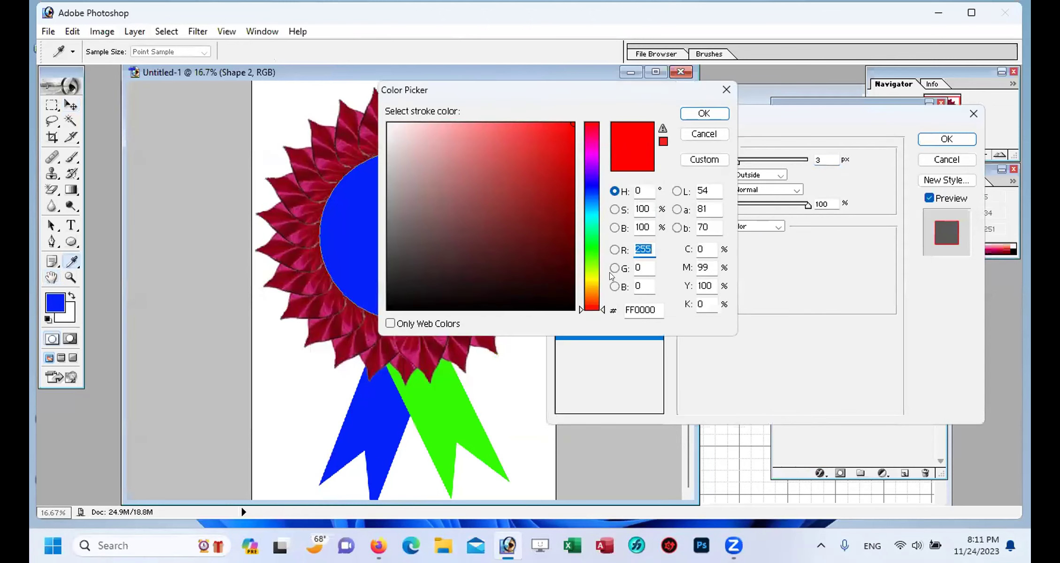
{"action": "left_click", "coordinate": [591, 276]}
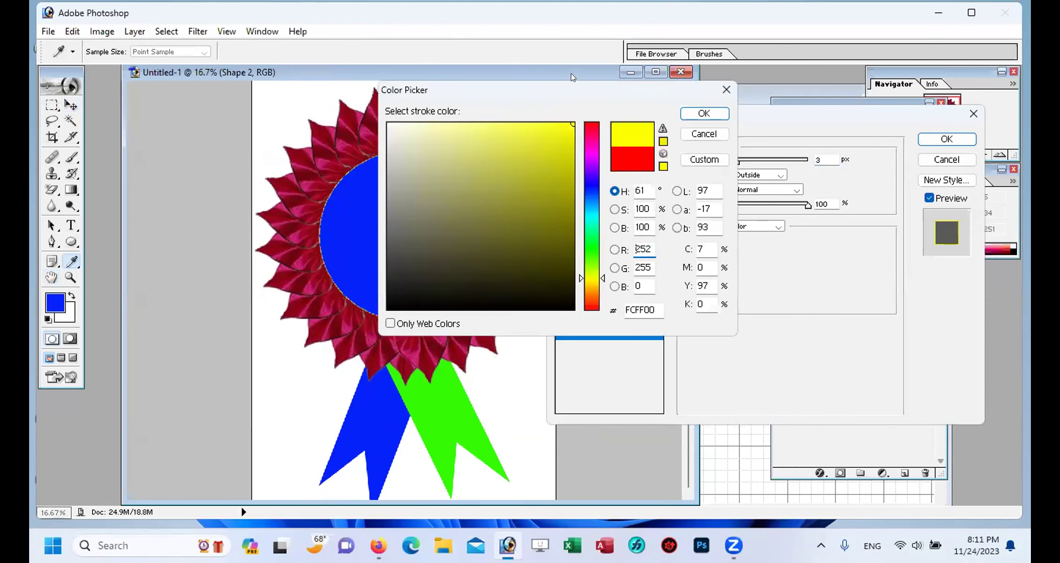
{"action": "left_click_drag", "start_coordinate": [546, 93], "coordinate": [703, 71]}
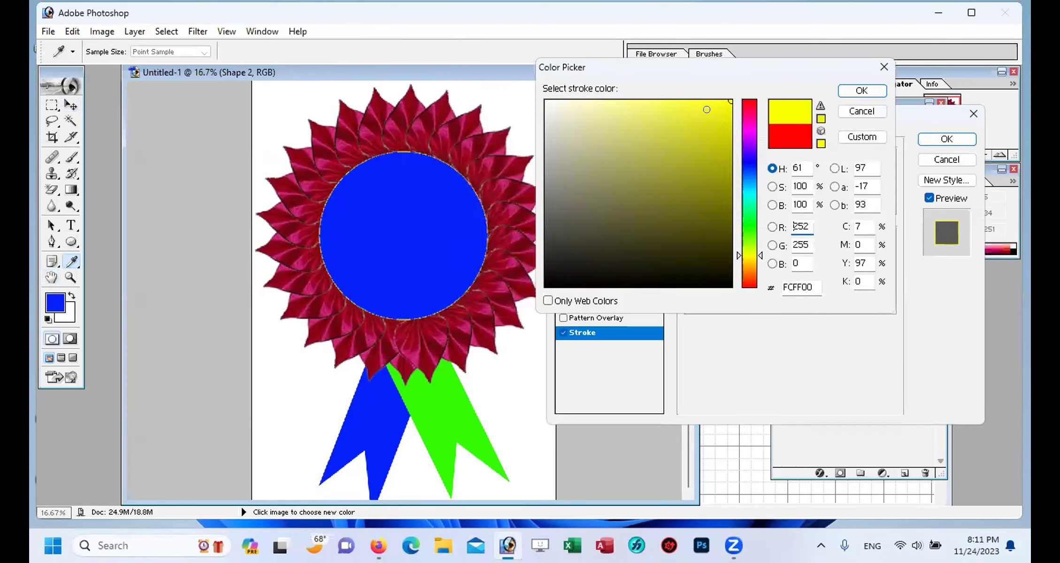
{"action": "left_click", "coordinate": [727, 103]}
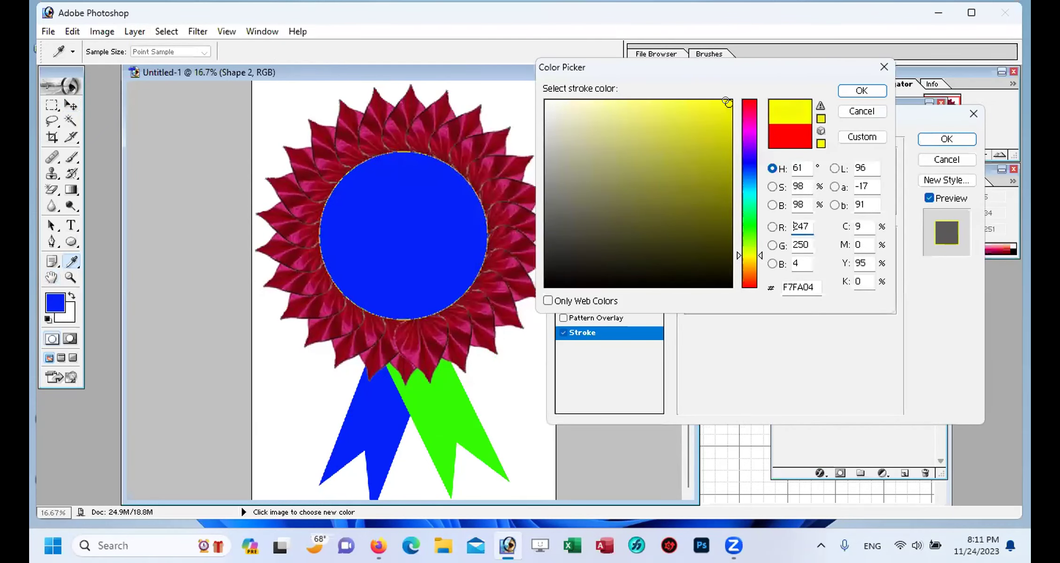
{"action": "left_click", "coordinate": [861, 91]}
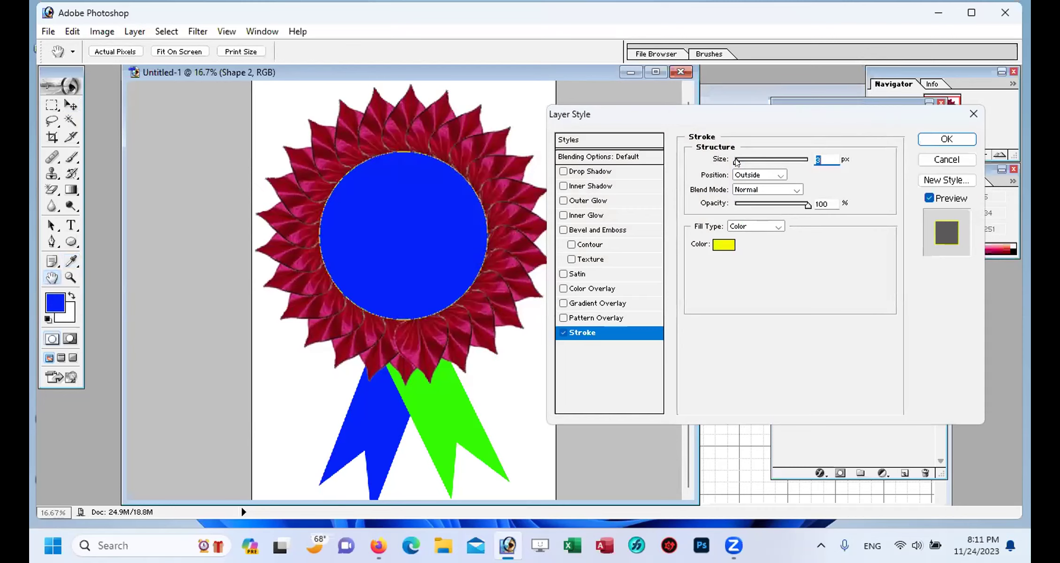
{"action": "left_click_drag", "start_coordinate": [735, 161], "coordinate": [740, 160]}
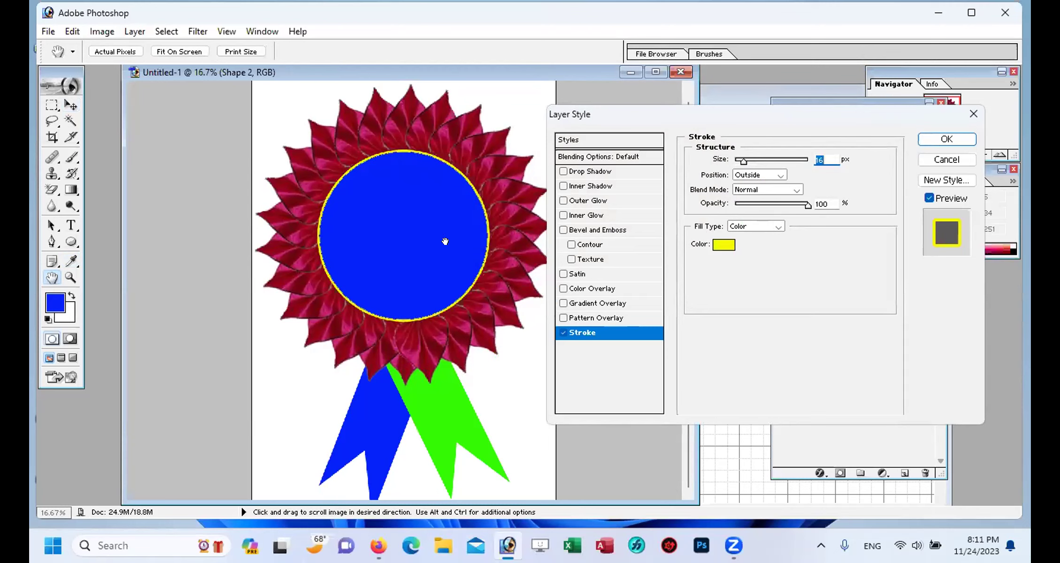
{"action": "left_click", "coordinate": [594, 230]}
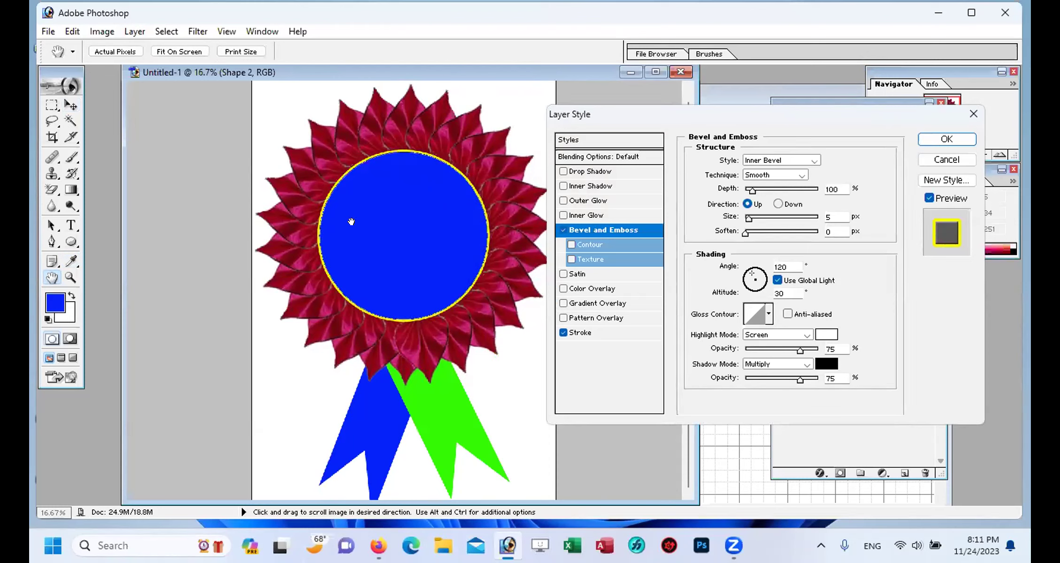
{"action": "left_click", "coordinate": [563, 230]}
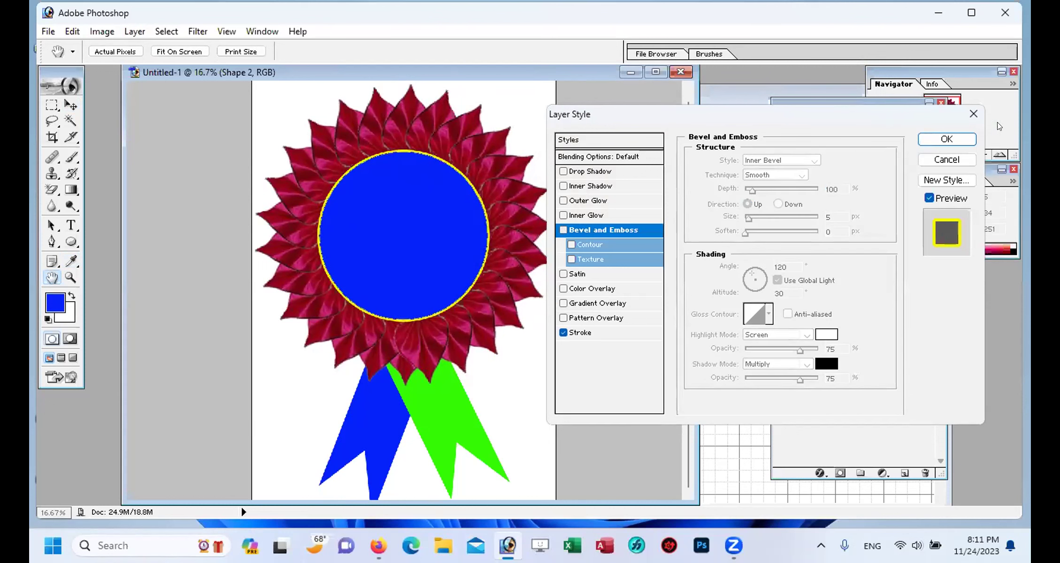
{"action": "left_click", "coordinate": [971, 115]}
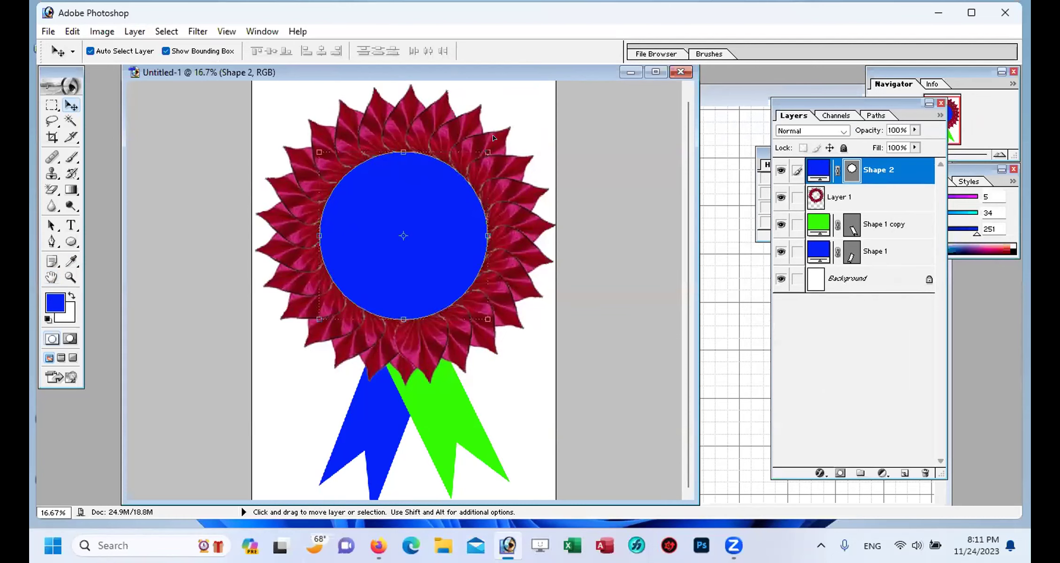
Step: Add a Stroke effect to the blue centre circle and set its colour to yellow FFEA00
{"action": "key", "text": "ctrl+plus"}
{"action": "key", "text": "ctrl+plus"}
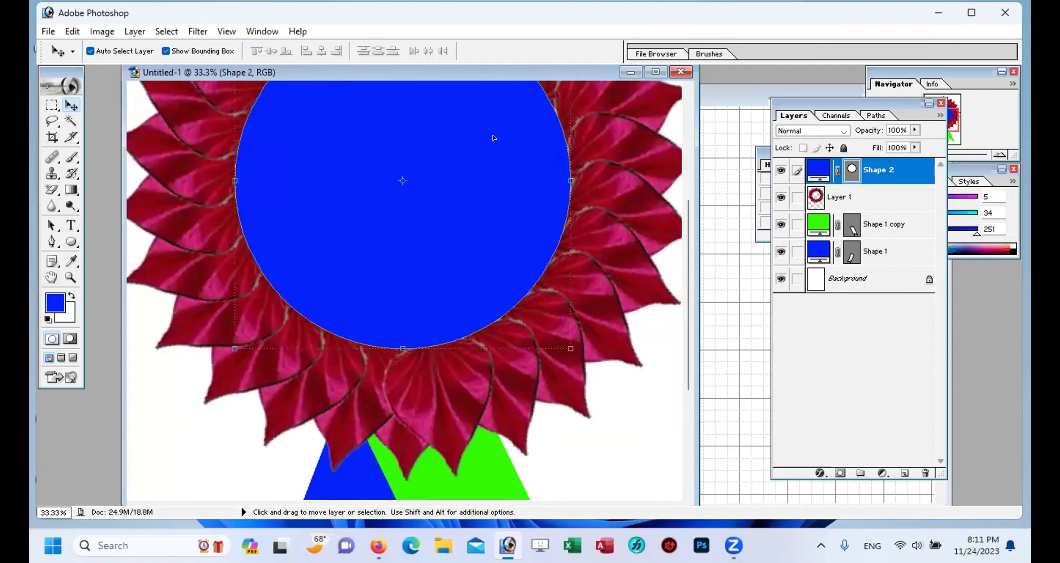
{"action": "scroll", "coordinate": [564, 191], "scroll_direction": "up", "scroll_amount": 4}
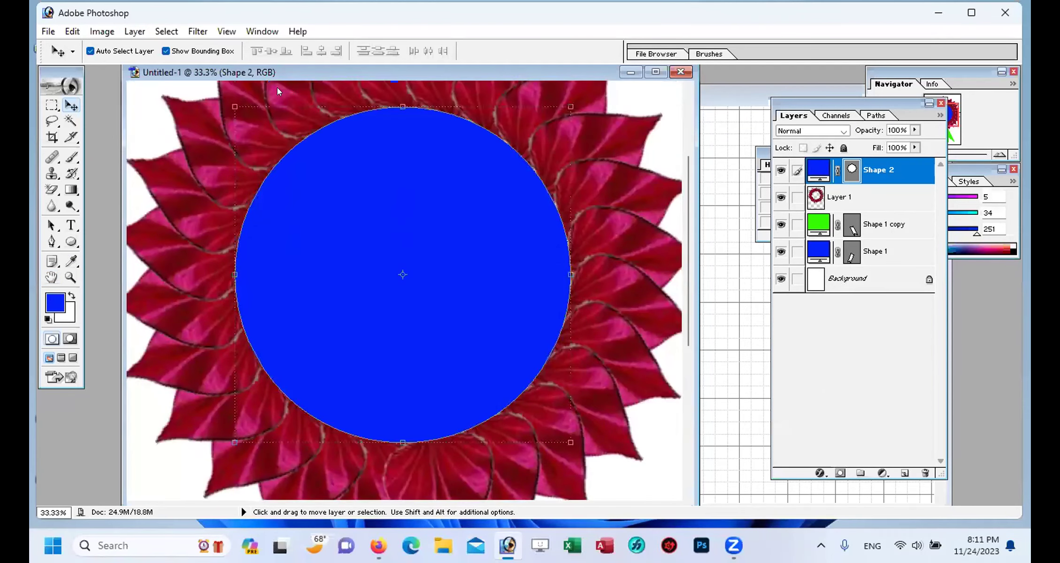
{"action": "left_click", "coordinate": [136, 31]}
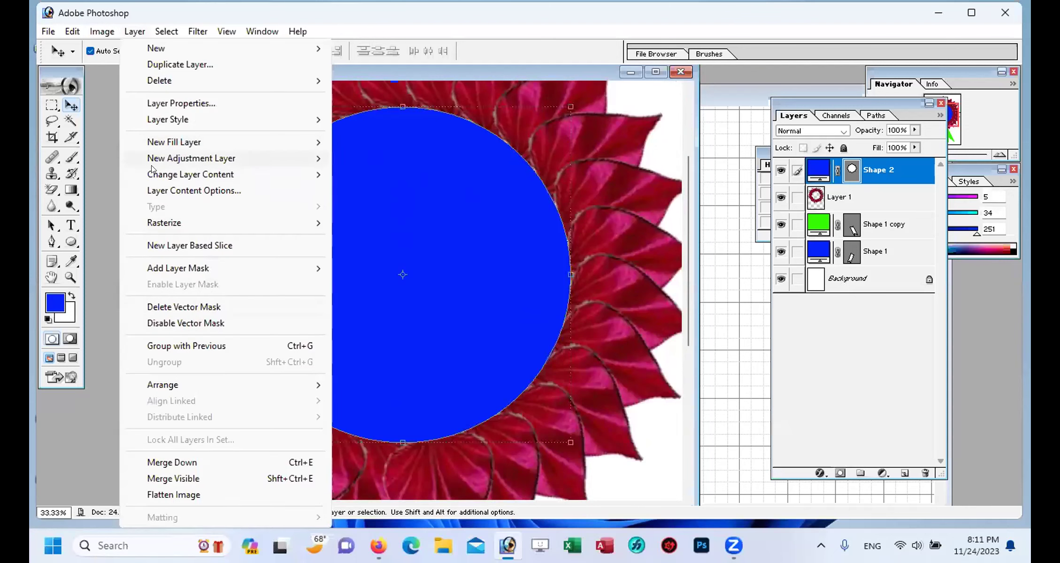
{"action": "mouse_move", "coordinate": [197, 121]}
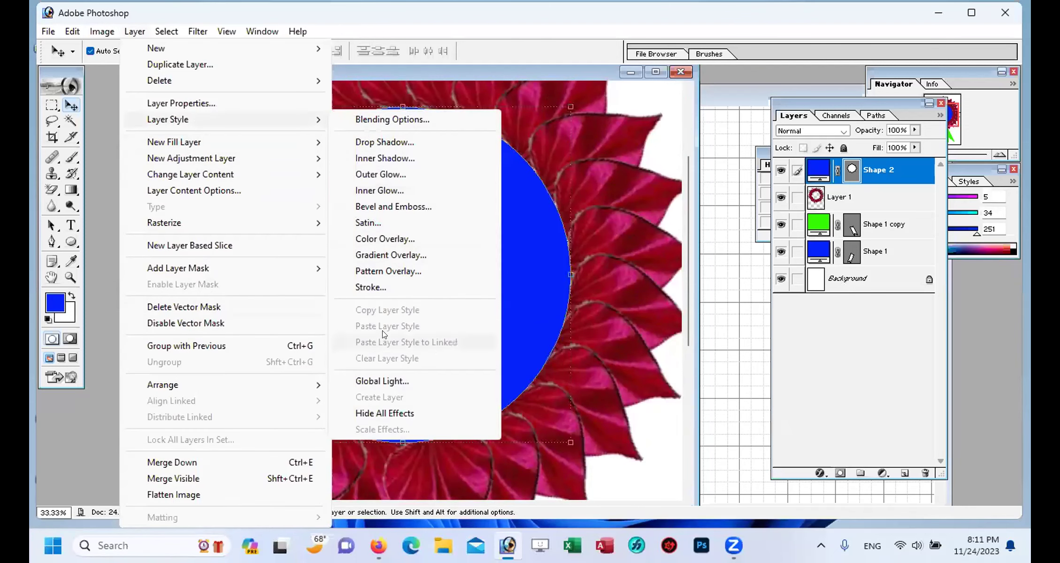
{"action": "left_click", "coordinate": [373, 287]}
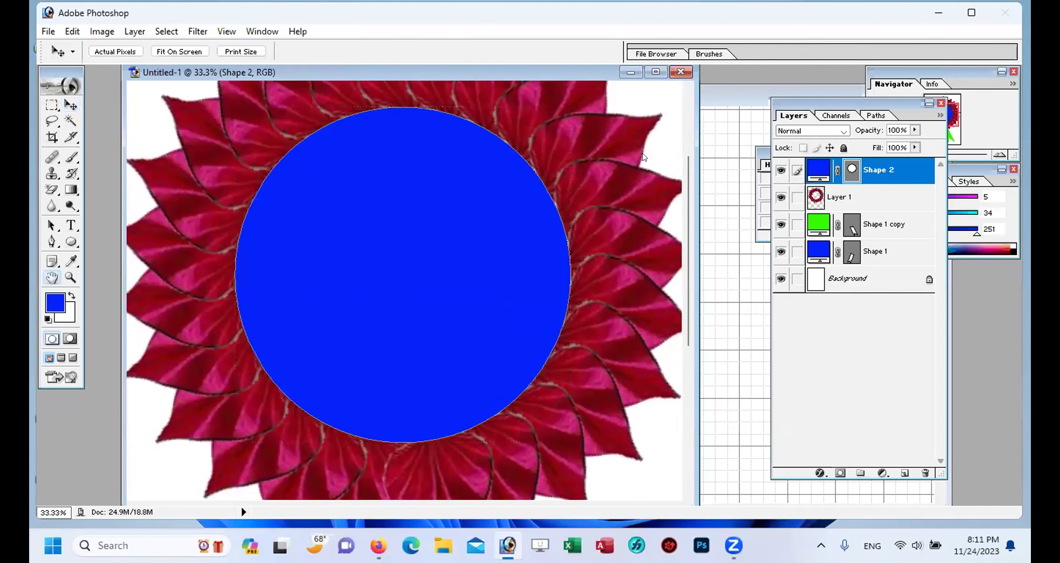
{"action": "left_click", "coordinate": [725, 248]}
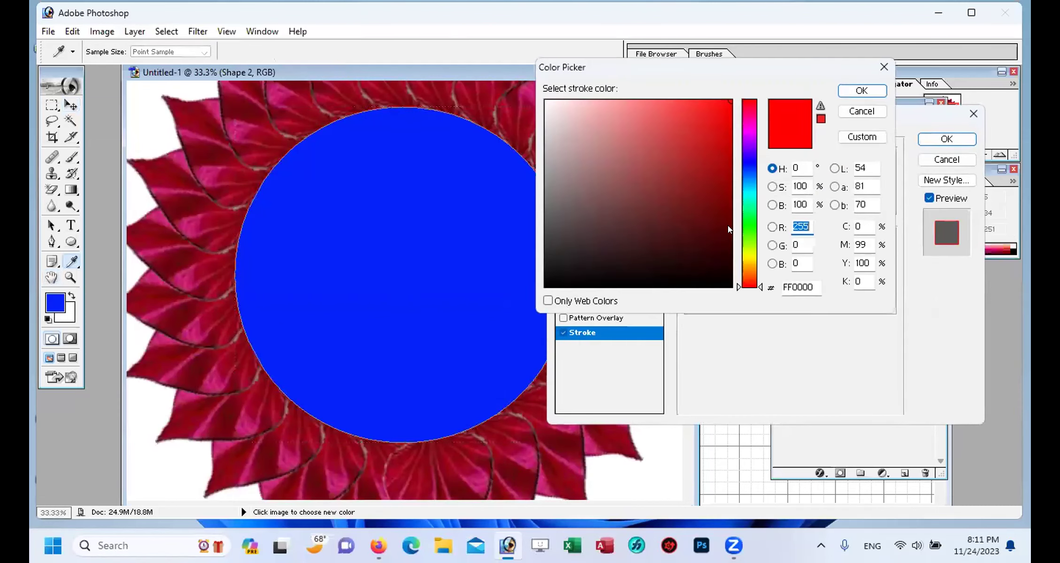
{"action": "left_click", "coordinate": [747, 259]}
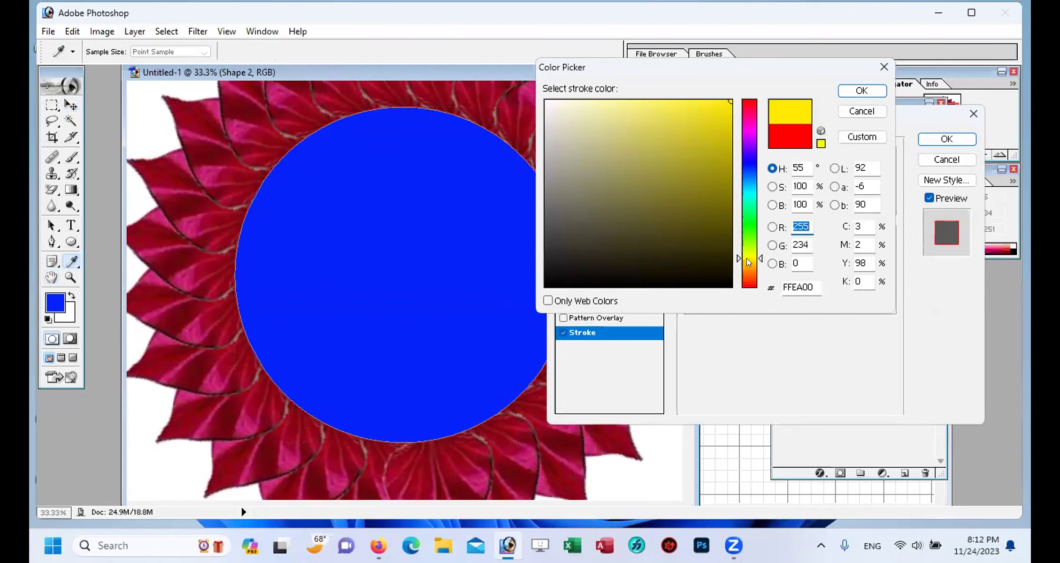
{"action": "left_click", "coordinate": [864, 90]}
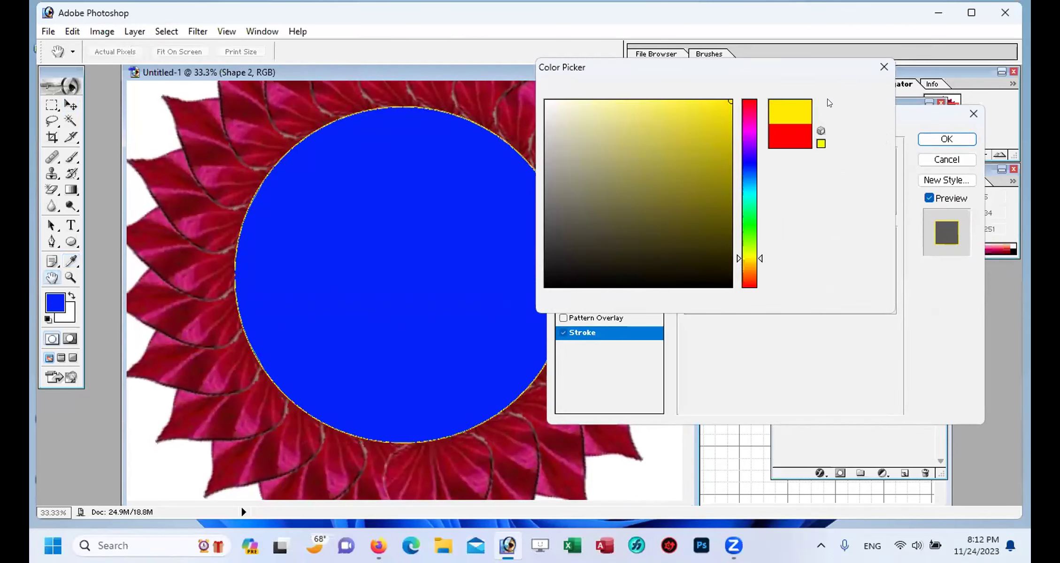
Step: Thicken the circle's yellow outside stroke to a clearly visible outline and apply the layer style
{"action": "left_click_drag", "start_coordinate": [736, 161], "coordinate": [740, 161]}
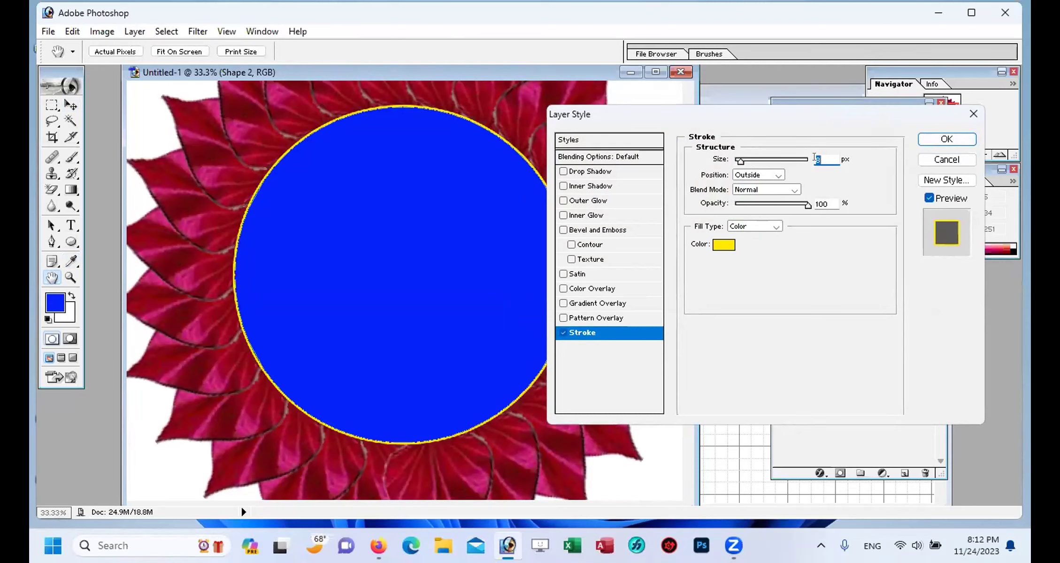
{"action": "left_click_drag", "start_coordinate": [739, 161], "coordinate": [740, 162]}
{"action": "left_click", "coordinate": [946, 139]}
{"action": "key", "text": "v"}
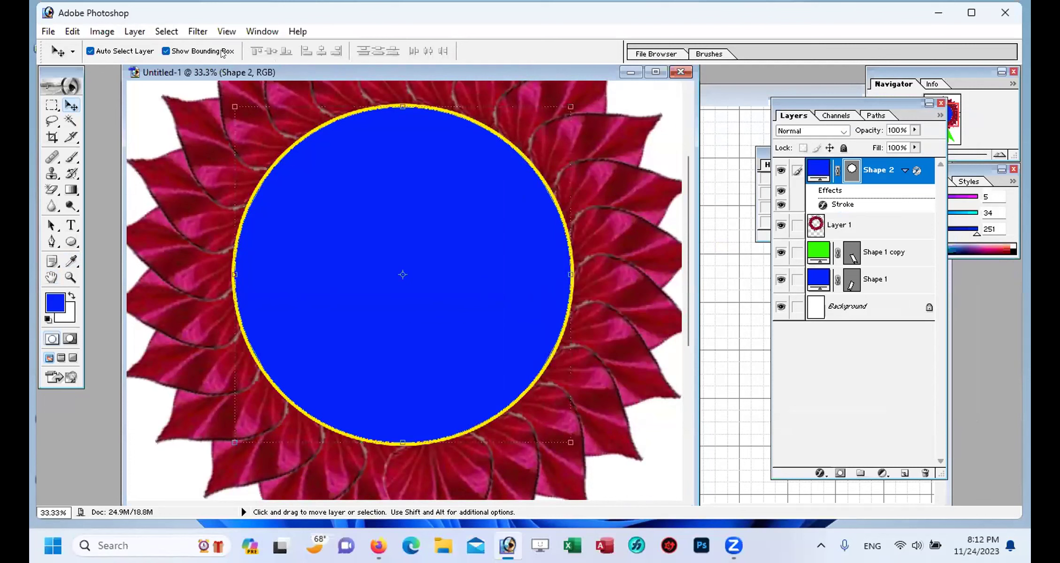
Step: Add a Bevel and Emboss effect to the blue circle, using a smooth Inner Bevel with a size of 40 px
{"action": "left_click", "coordinate": [135, 32]}
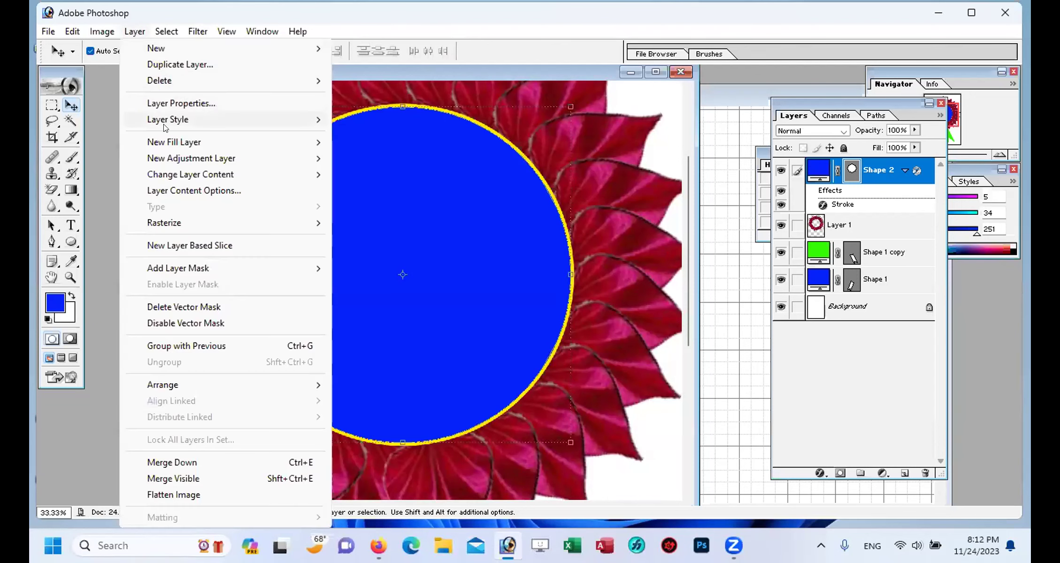
{"action": "mouse_move", "coordinate": [171, 119]}
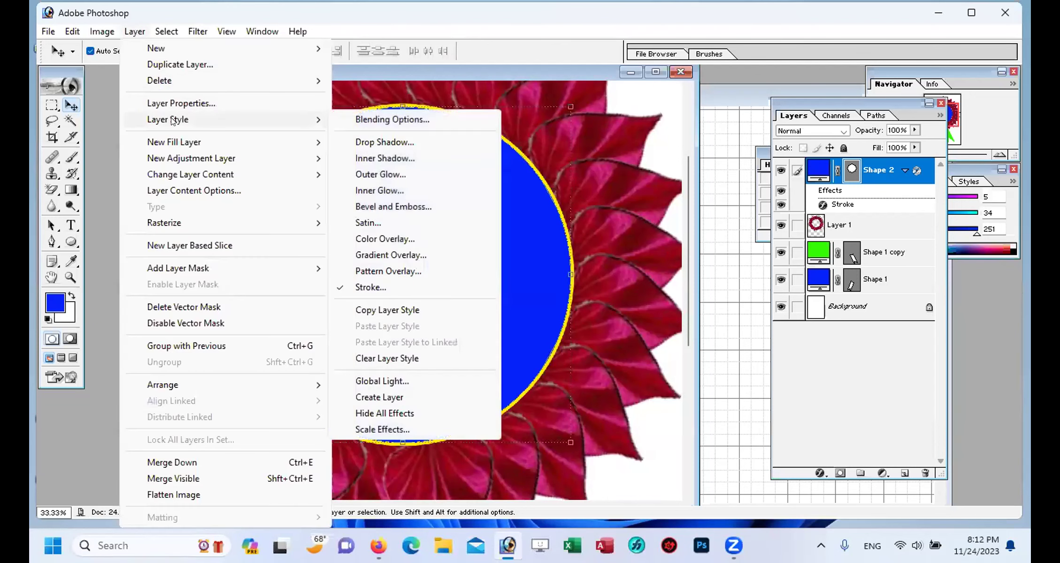
{"action": "left_click", "coordinate": [399, 207]}
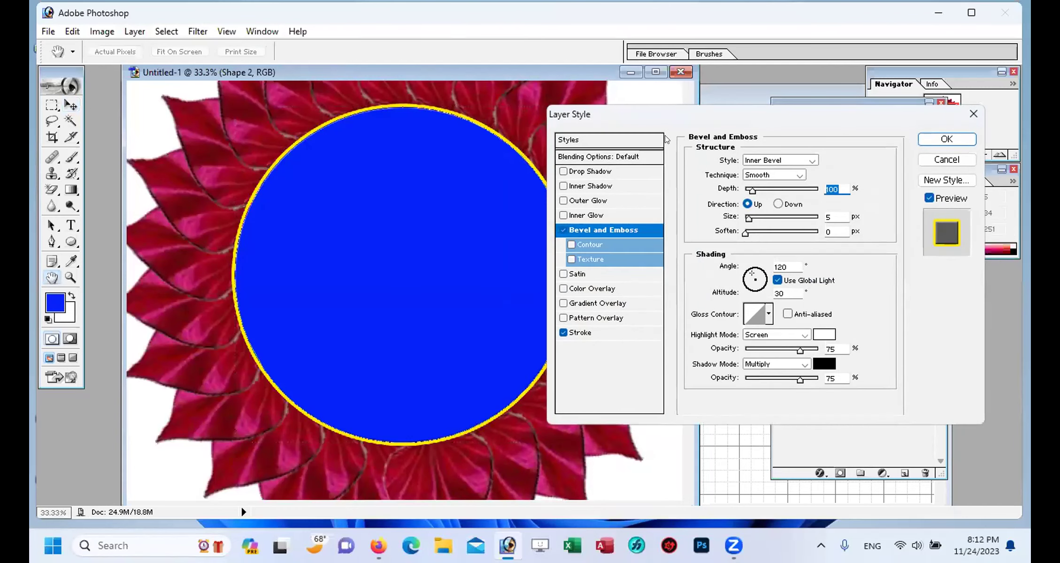
{"action": "left_click_drag", "start_coordinate": [657, 107], "coordinate": [711, 75]}
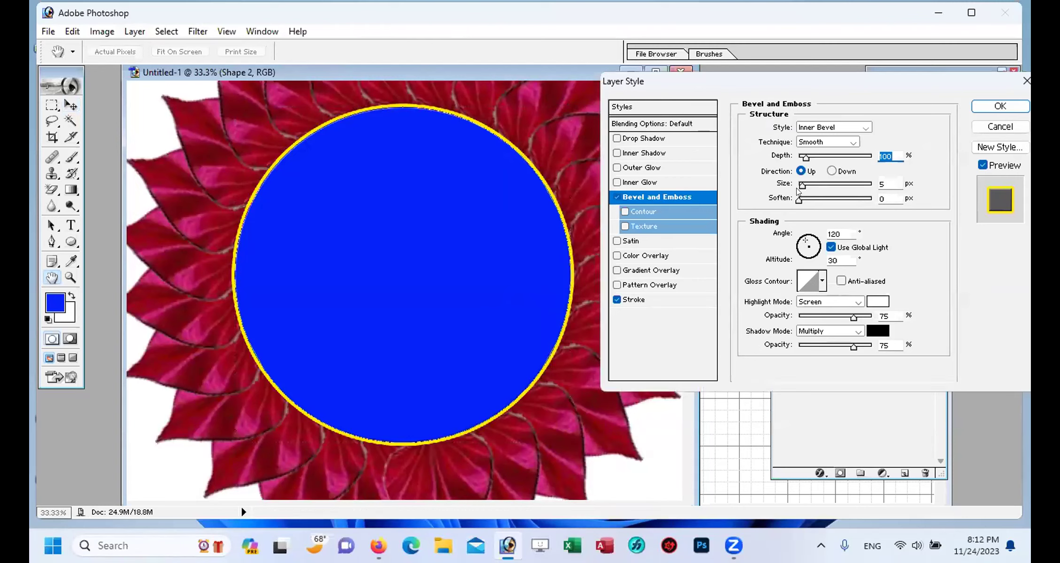
{"action": "left_click_drag", "start_coordinate": [802, 185], "coordinate": [809, 193]}
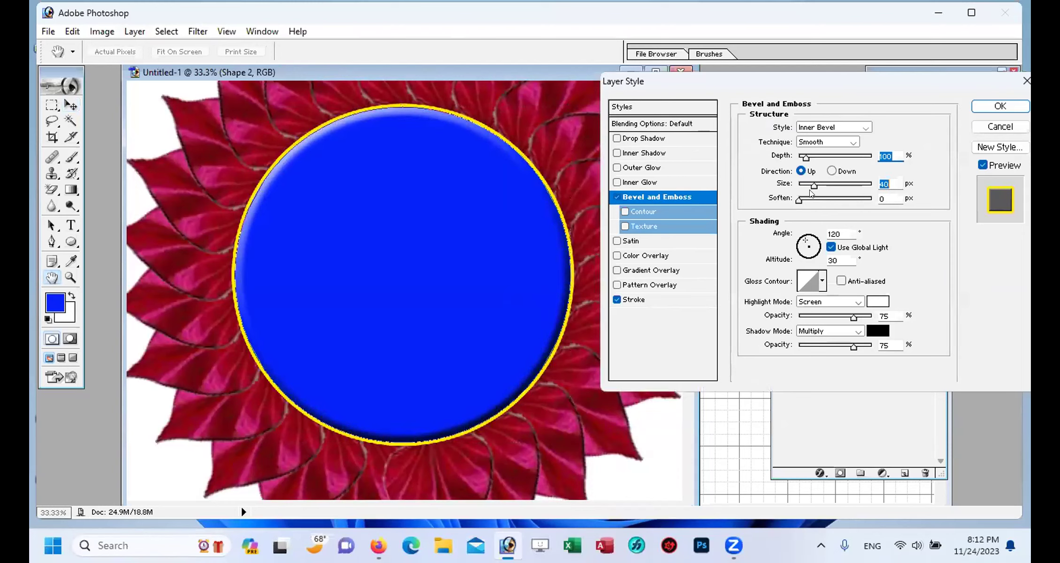
{"action": "left_click", "coordinate": [1005, 106]}
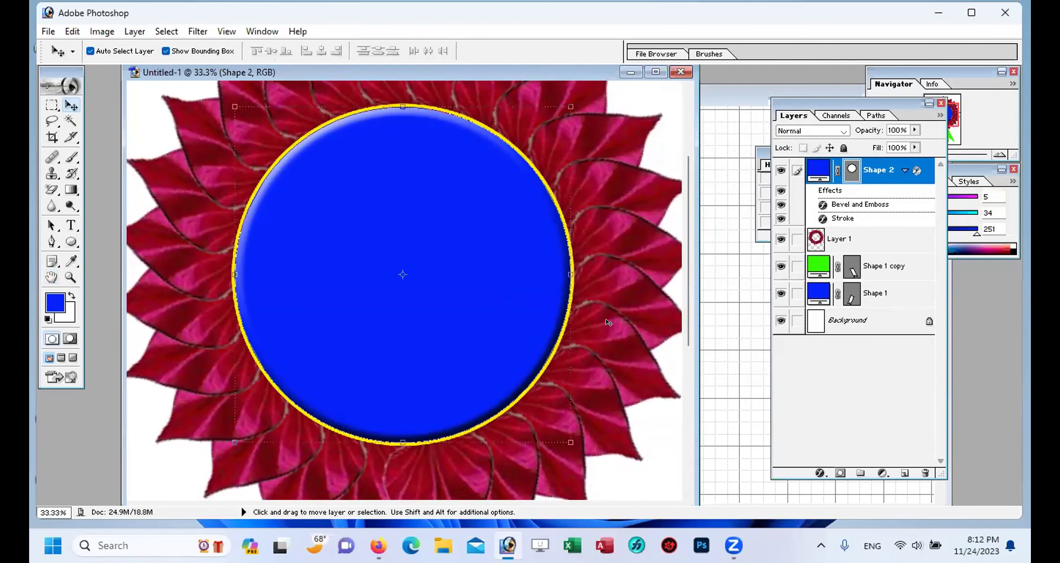
Step: Apply a Bevel and Emboss effect to the green ribbon, using a smooth Inner Bevel with a size of 24 px
{"action": "key", "text": "ctrl+minus"}
{"action": "key", "text": "ctrl+minus"}
{"action": "key", "text": "ctrl+minus"}
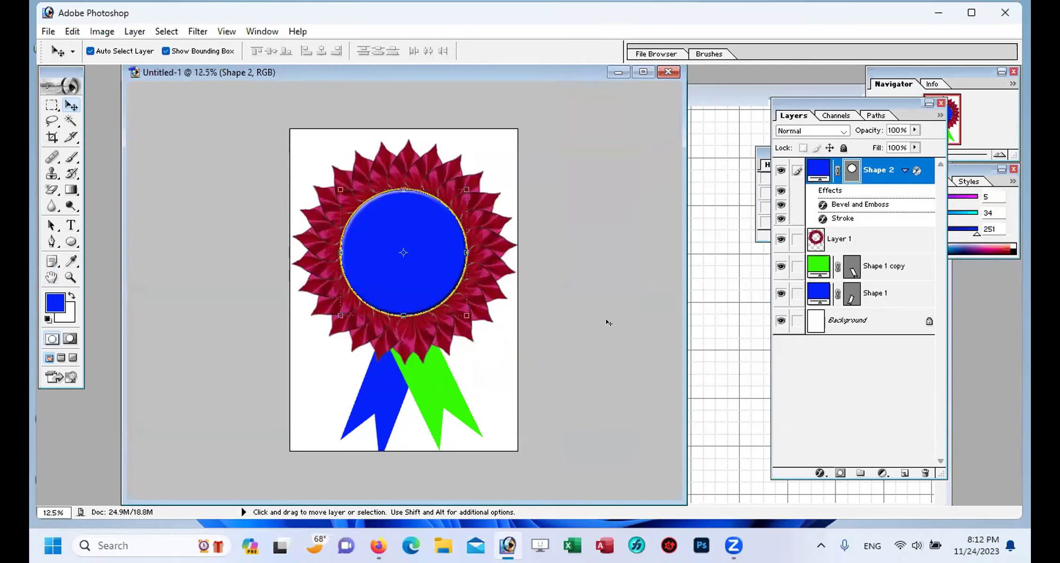
{"action": "left_click", "coordinate": [433, 393]}
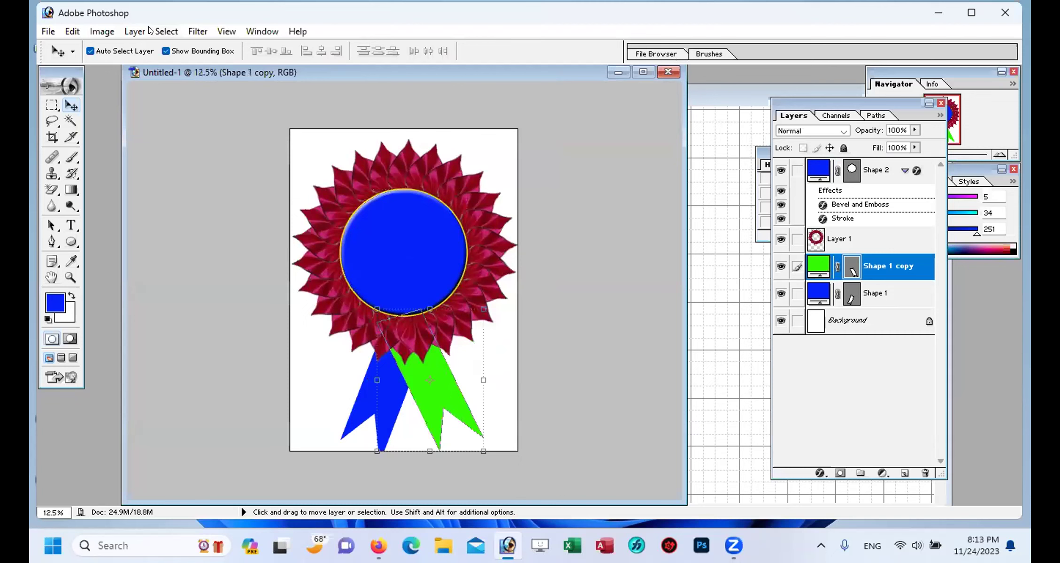
{"action": "left_click", "coordinate": [135, 31]}
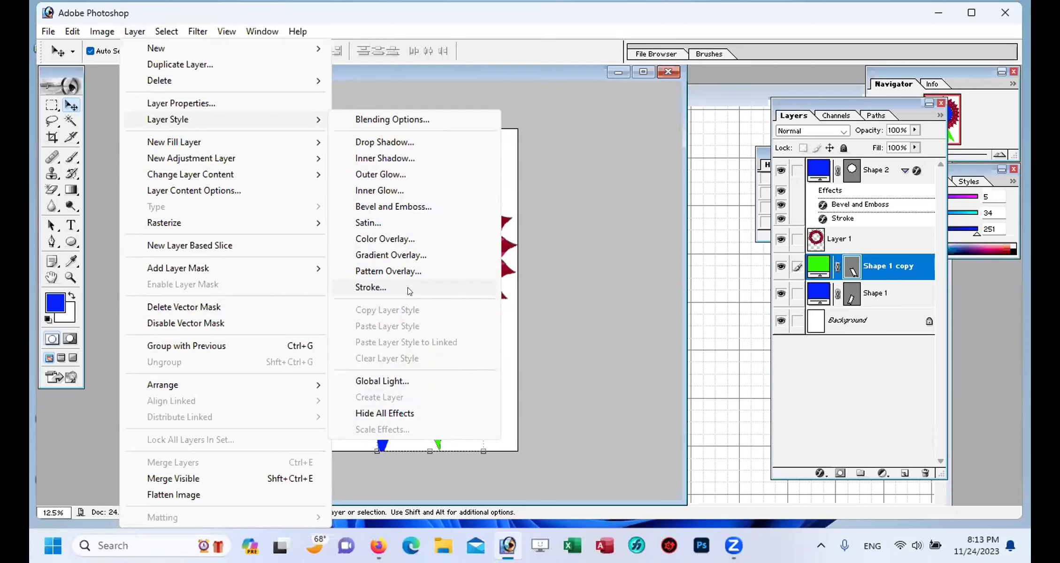
{"action": "left_click", "coordinate": [385, 208]}
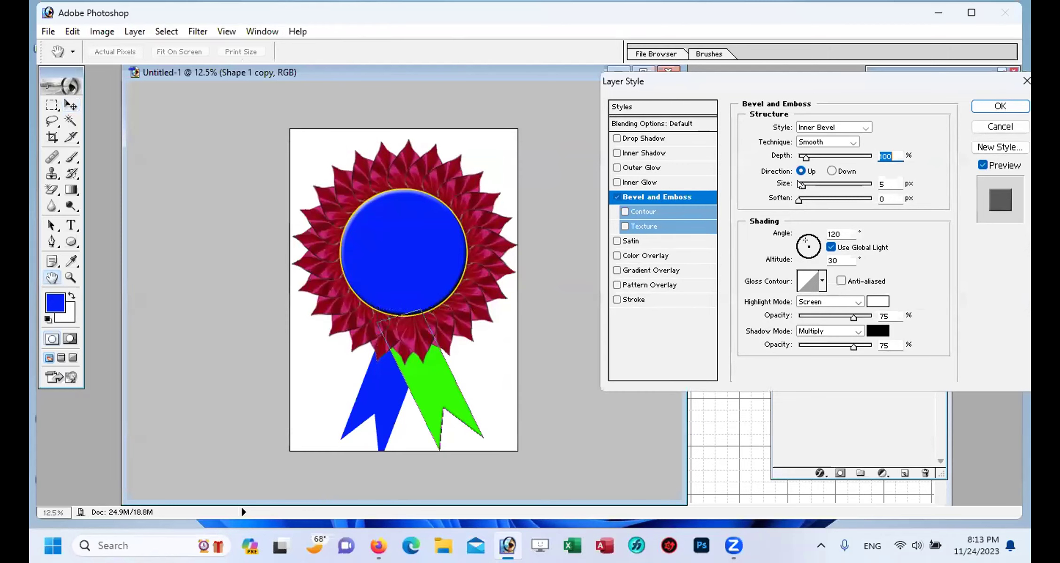
{"action": "mouse_move", "coordinate": [801, 184]}
{"action": "left_mouse_down"}
{"action": "mouse_move", "coordinate": [814, 183]}
{"action": "mouse_move", "coordinate": [808, 190]}
{"action": "left_mouse_up"}
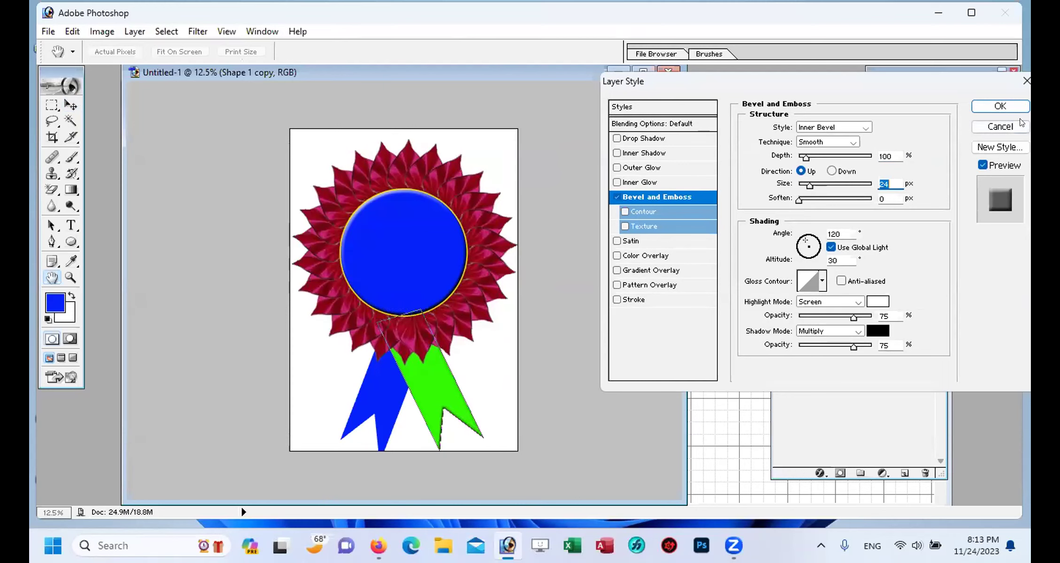
{"action": "left_click", "coordinate": [999, 105]}
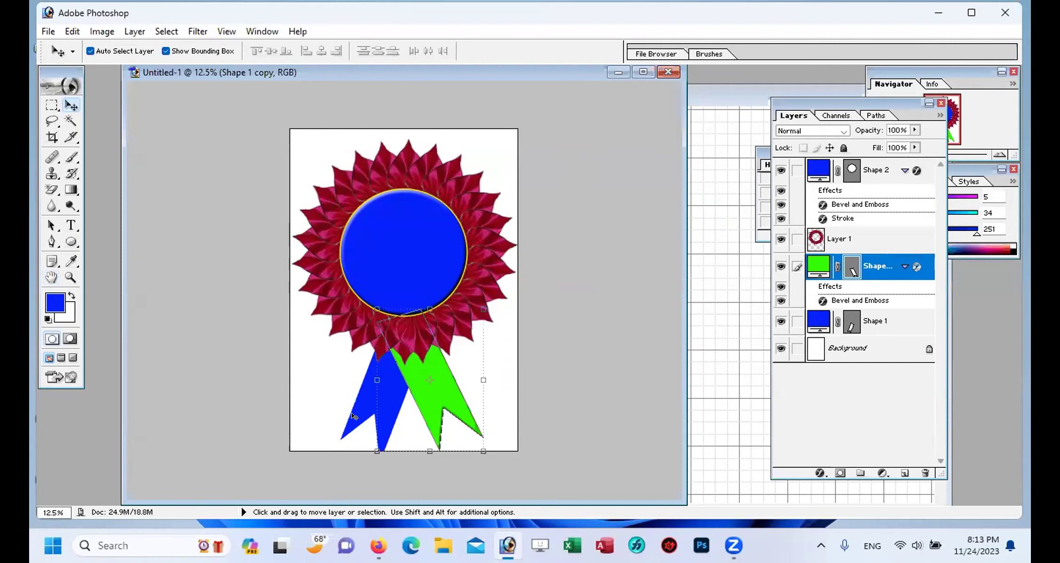
Step: Apply a Bevel and Emboss effect to the blue ribbon, using a smooth Inner Bevel
{"action": "left_click", "coordinate": [353, 416]}
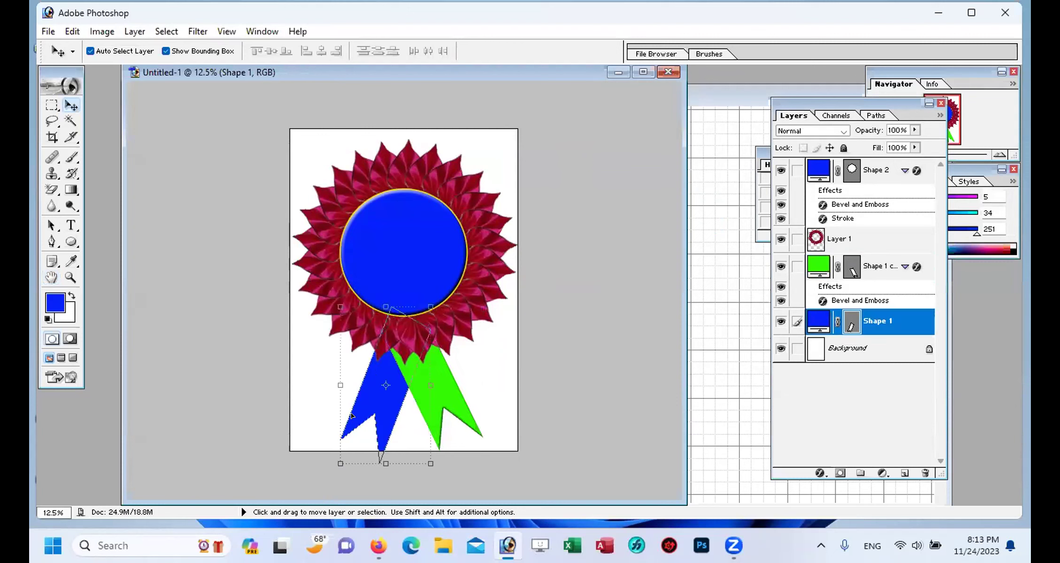
{"action": "left_click", "coordinate": [139, 32]}
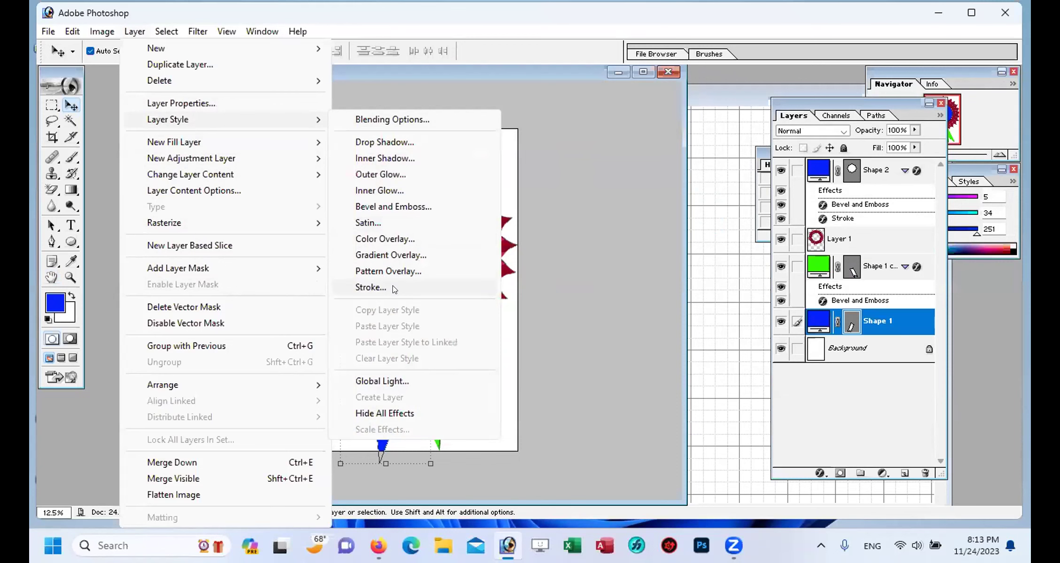
{"action": "left_click", "coordinate": [386, 207]}
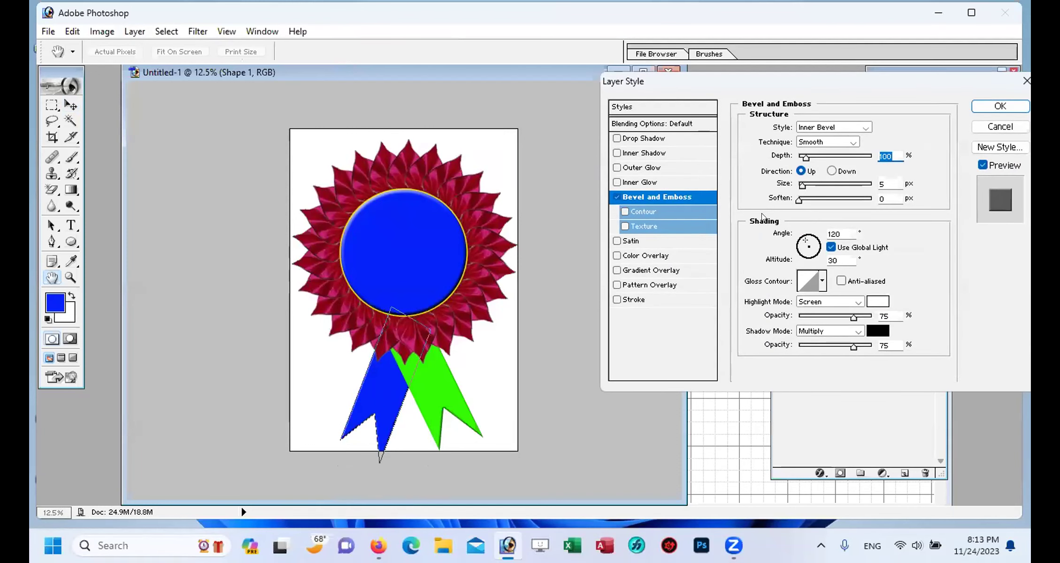
{"action": "key", "text": "Return"}
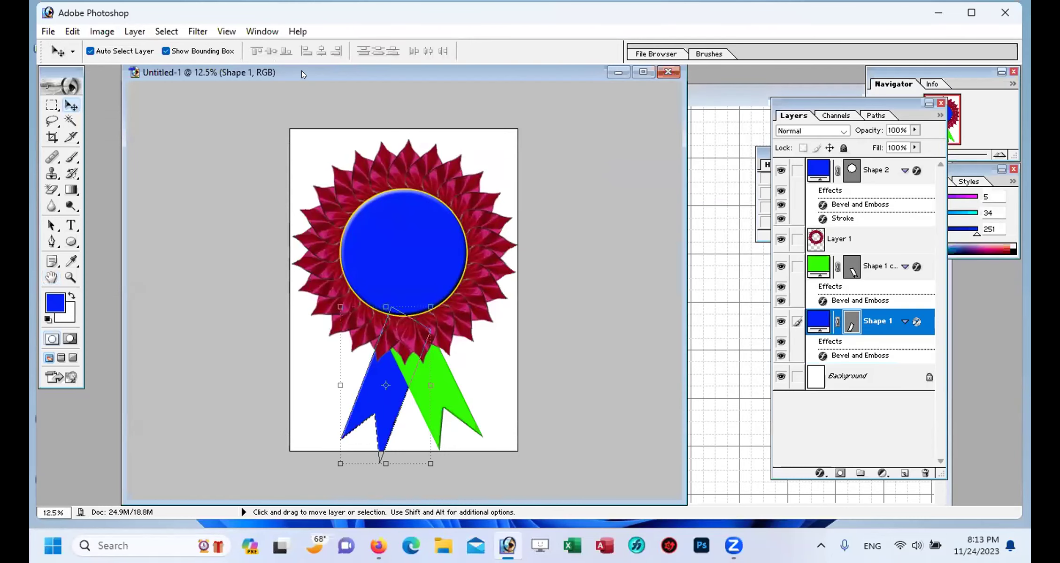
{"action": "left_click_drag", "start_coordinate": [325, 73], "coordinate": [264, 87]}
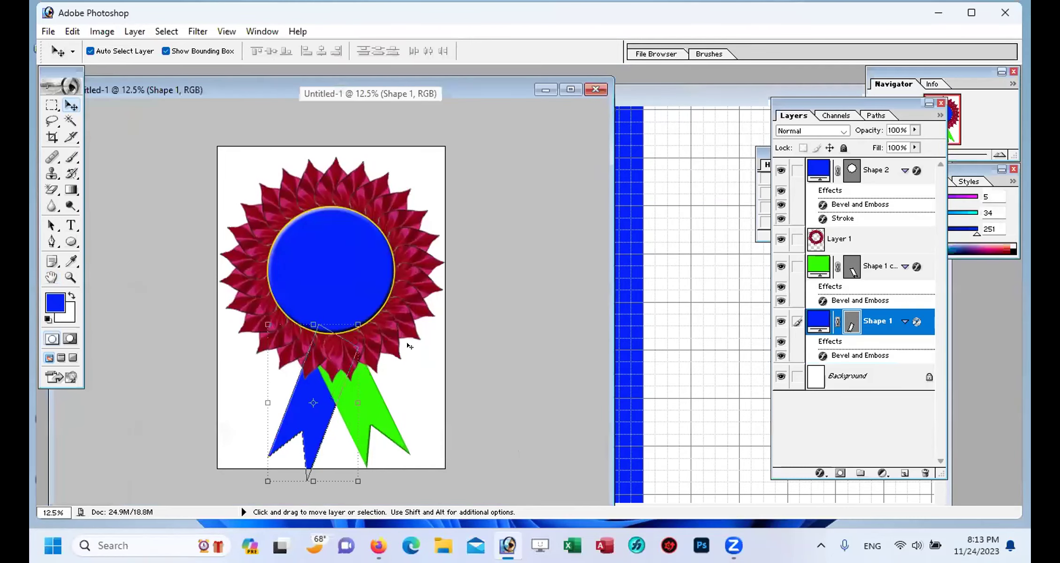
{"action": "left_click", "coordinate": [412, 404]}
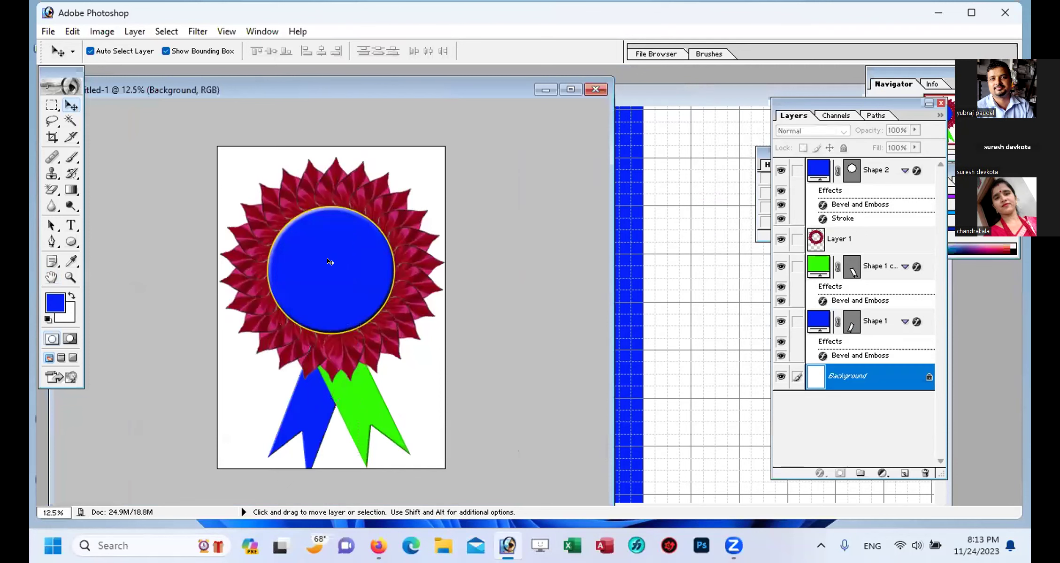
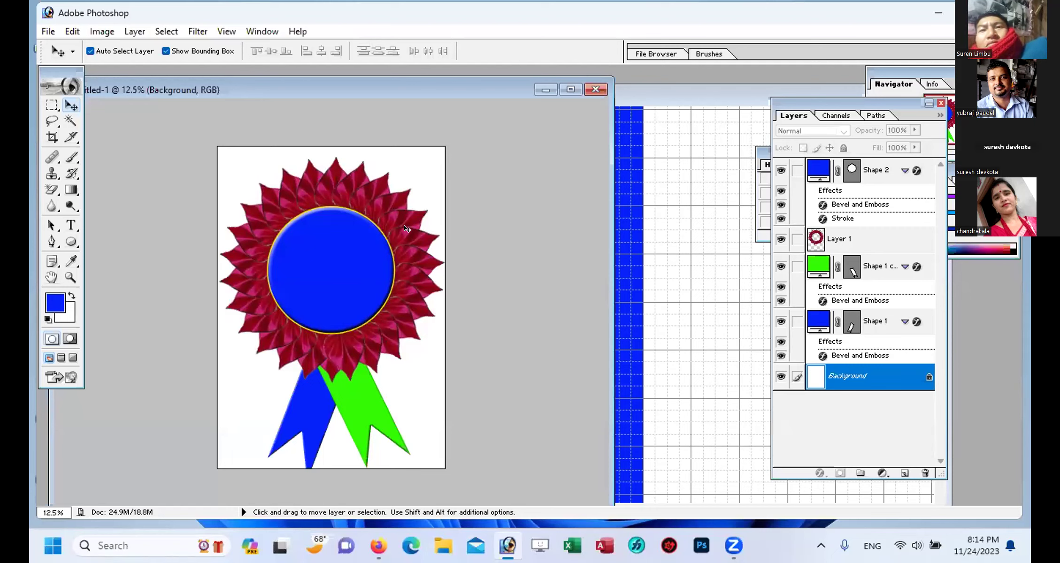
Step: Close the Untitled-2 document with the blue ribbon shape without saving and bring the rosette document back into view
{"action": "left_click", "coordinate": [545, 88]}
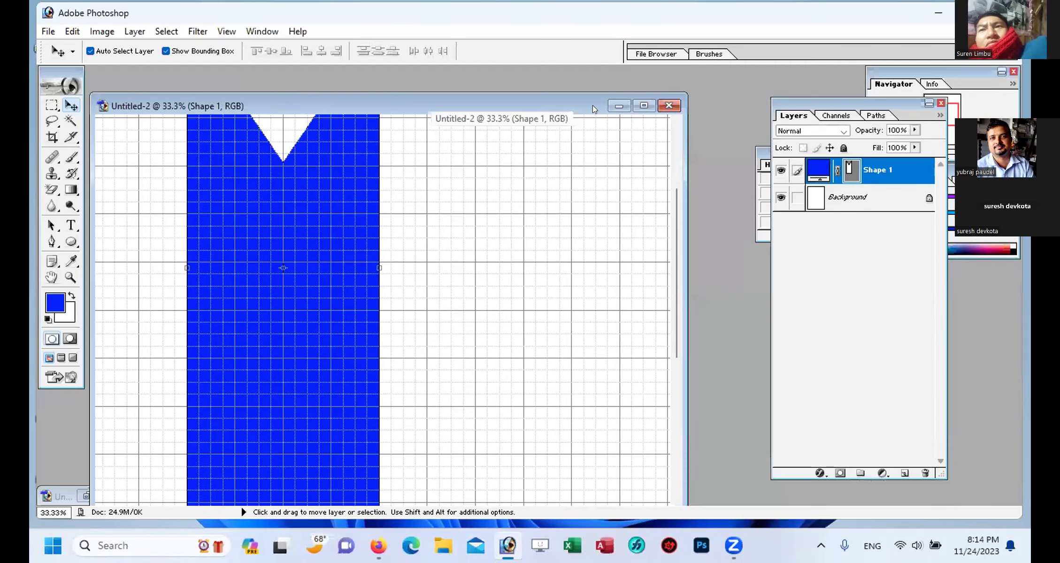
{"action": "left_click", "coordinate": [667, 105]}
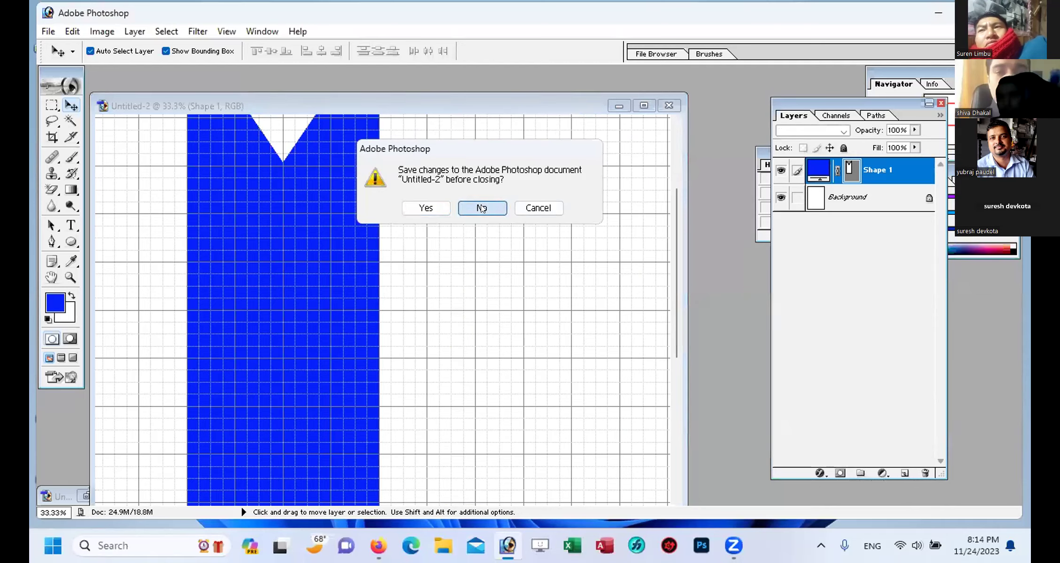
{"action": "left_click", "coordinate": [487, 207]}
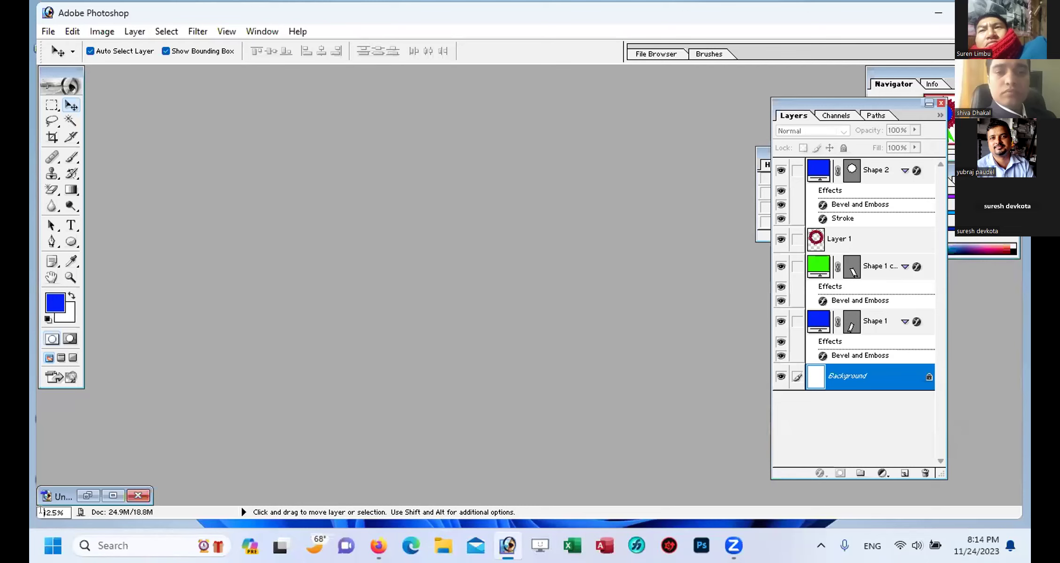
{"action": "left_click_drag", "start_coordinate": [54, 496], "coordinate": [334, 334]}
{"action": "left_click", "coordinate": [367, 332]}
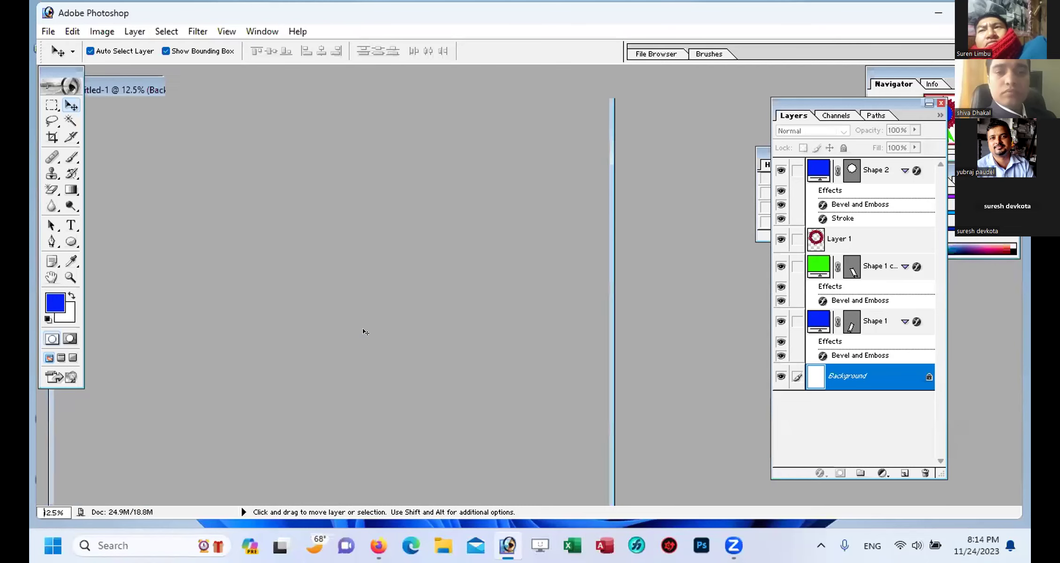
Step: Try recolouring the petal ring purple with Hue/Saturation at Hue -45, Saturation +25 and Lightness -32
{"action": "left_click", "coordinate": [380, 204]}
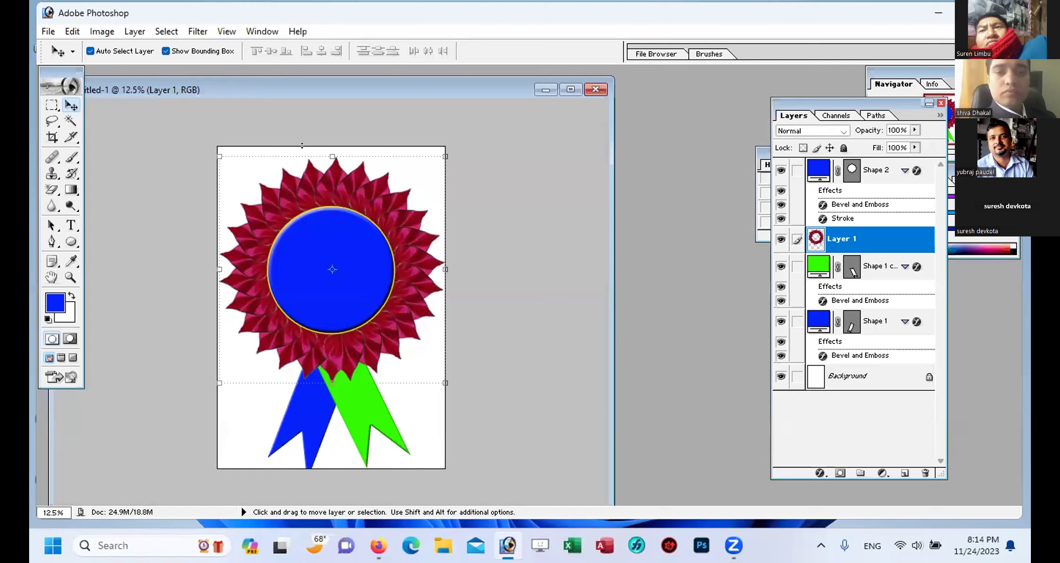
{"action": "left_click", "coordinate": [95, 31]}
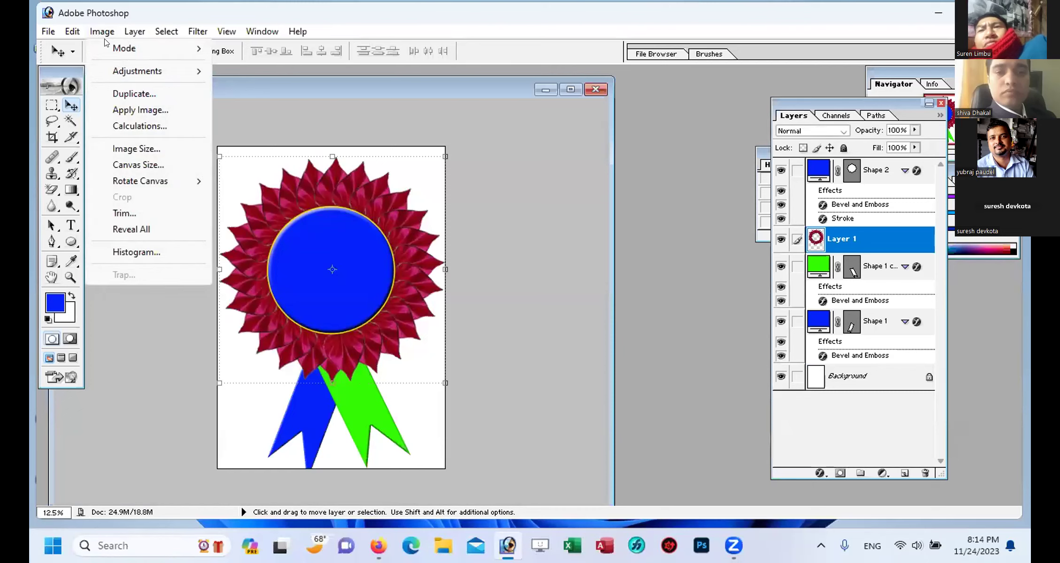
{"action": "mouse_move", "coordinate": [129, 73]}
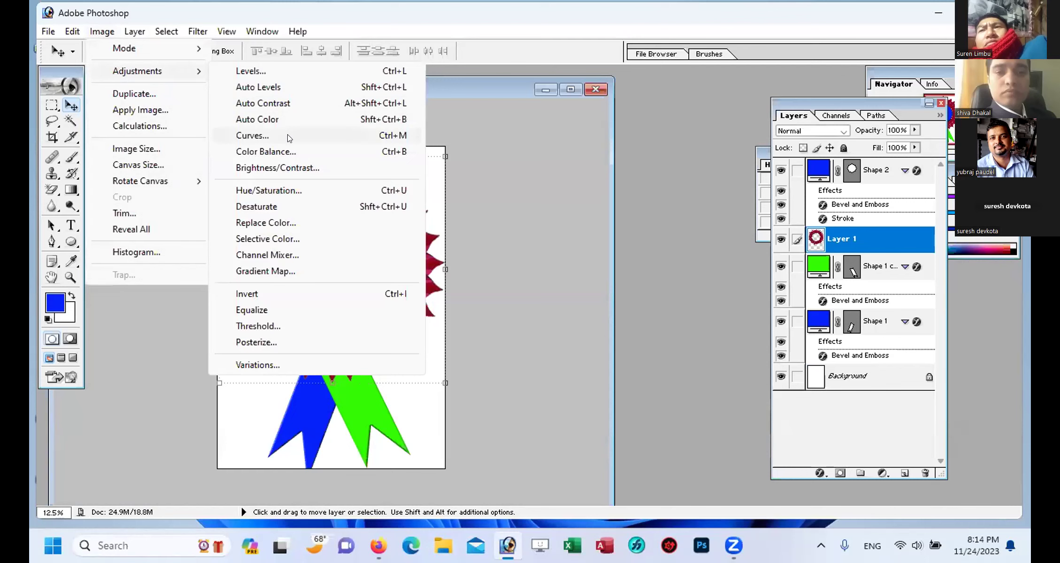
{"action": "left_click", "coordinate": [284, 191]}
{"action": "left_click_drag", "start_coordinate": [557, 183], "coordinate": [639, 67]}
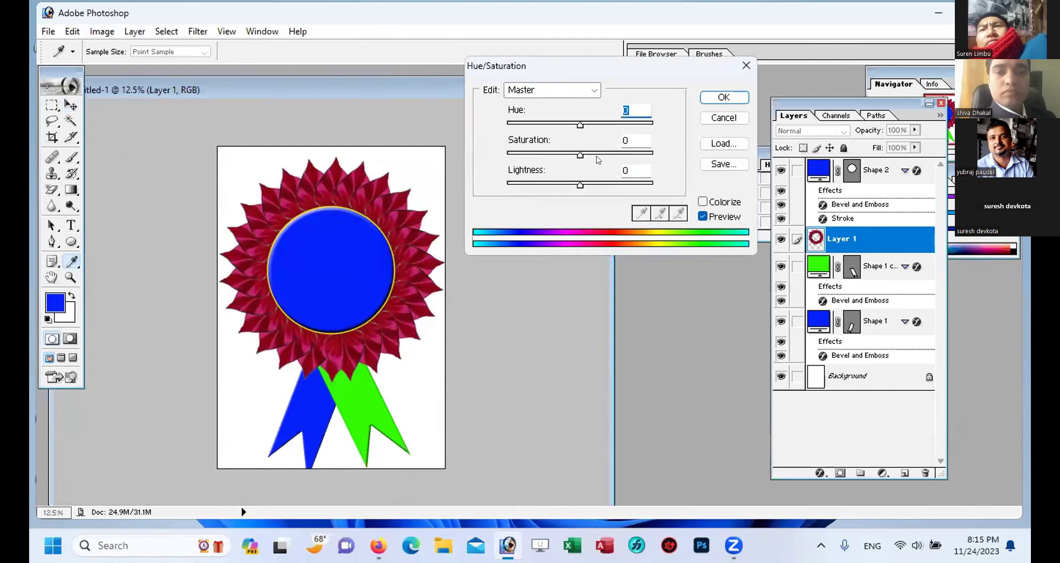
{"action": "left_click_drag", "start_coordinate": [581, 126], "coordinate": [557, 185]}
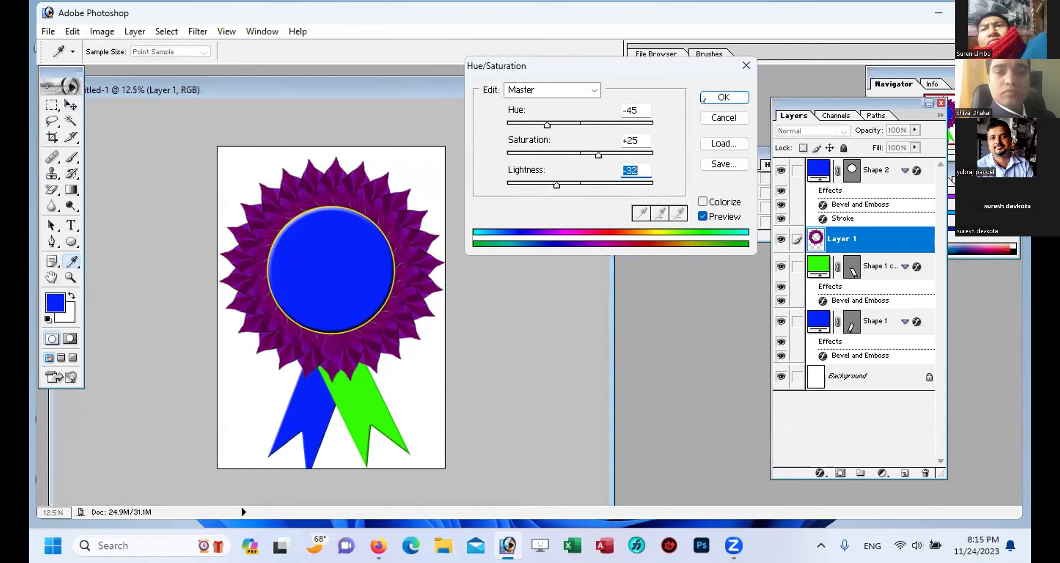
{"action": "left_click", "coordinate": [745, 65]}
Step: Try recolouring the petal ring green with Hue/Saturation at Hue +148, Saturation +76 and Lightness +2
{"action": "left_click", "coordinate": [102, 31]}
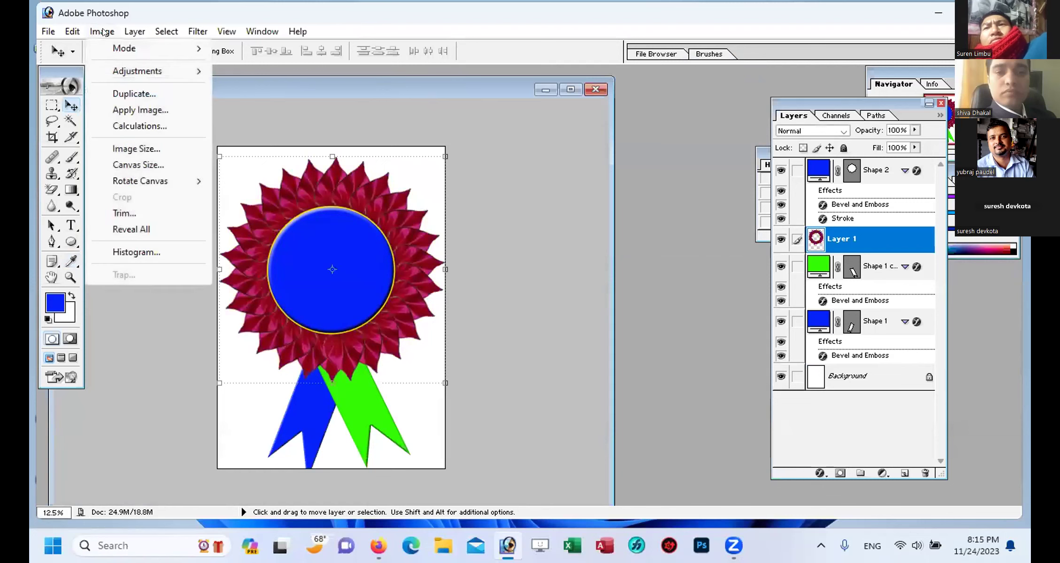
{"action": "mouse_move", "coordinate": [136, 73]}
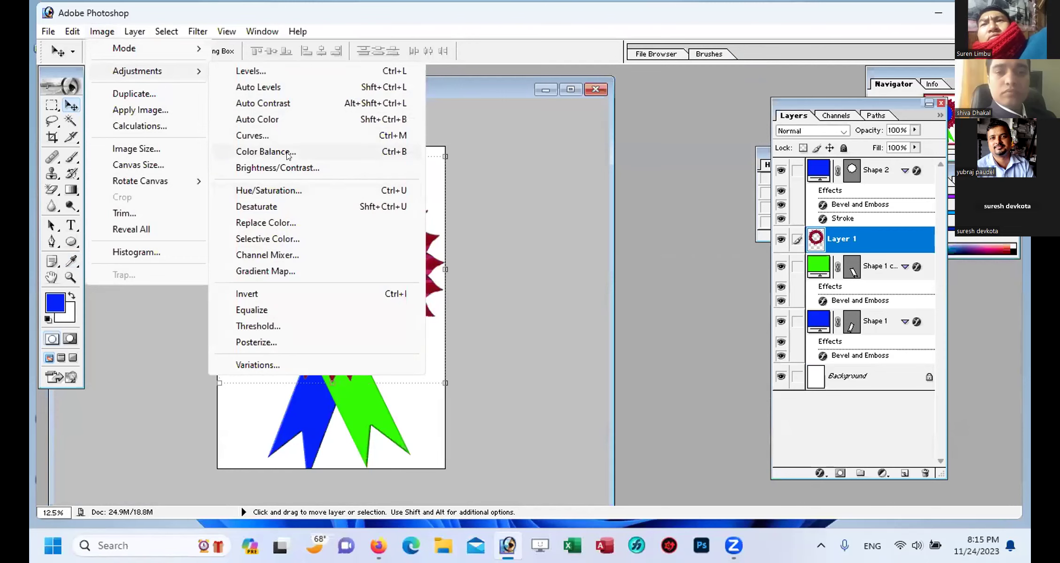
{"action": "left_click", "coordinate": [287, 191]}
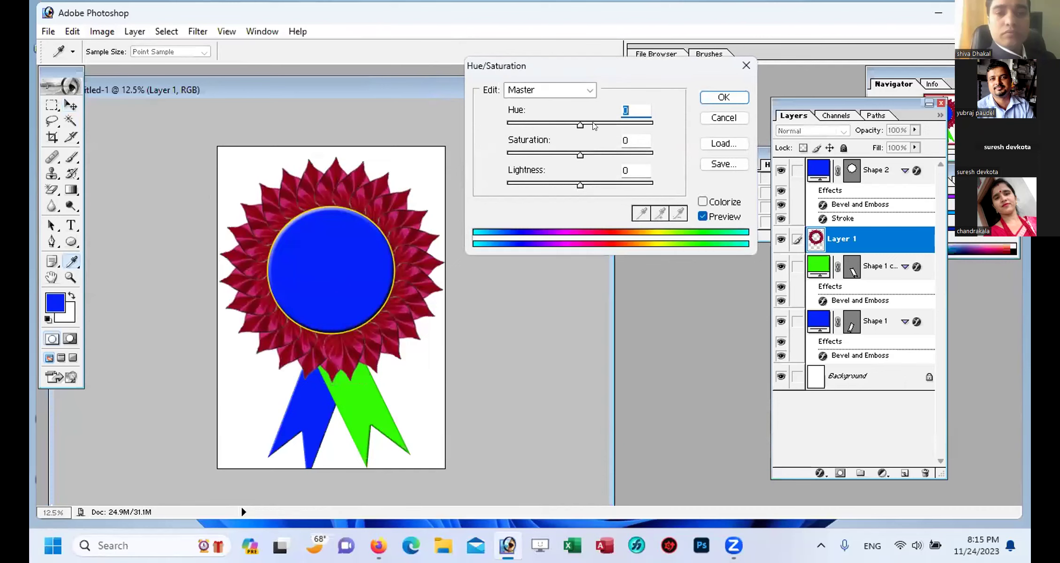
{"action": "left_click_drag", "start_coordinate": [581, 125], "coordinate": [527, 126]}
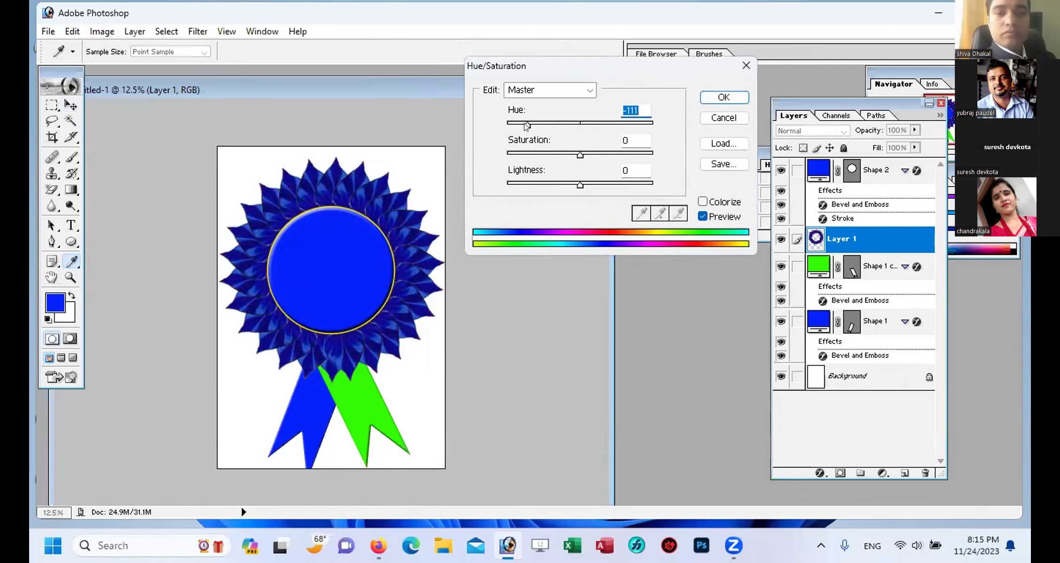
{"action": "left_click_drag", "start_coordinate": [526, 126], "coordinate": [641, 123]}
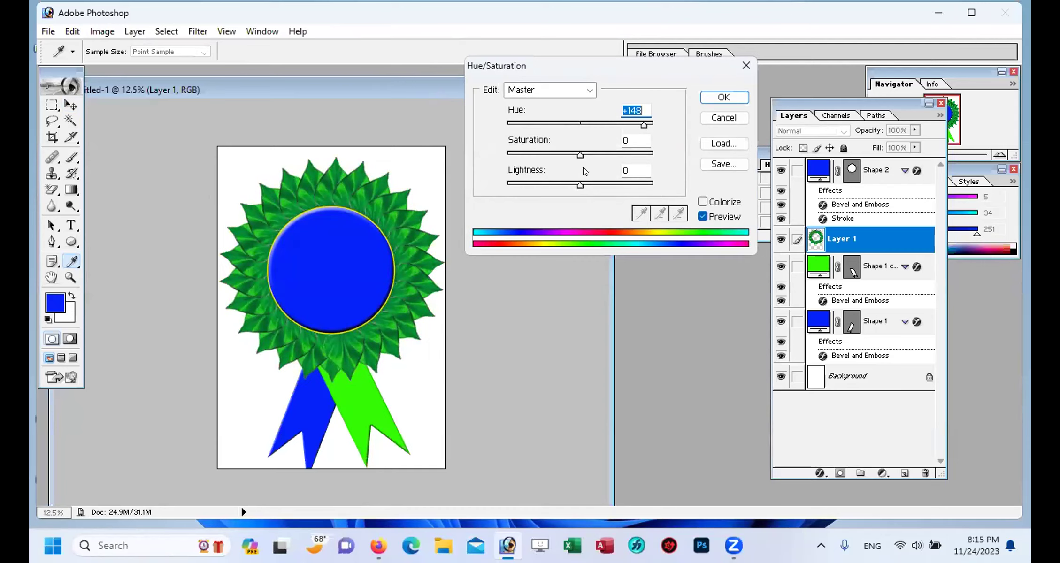
{"action": "left_click_drag", "start_coordinate": [600, 157], "coordinate": [634, 161]}
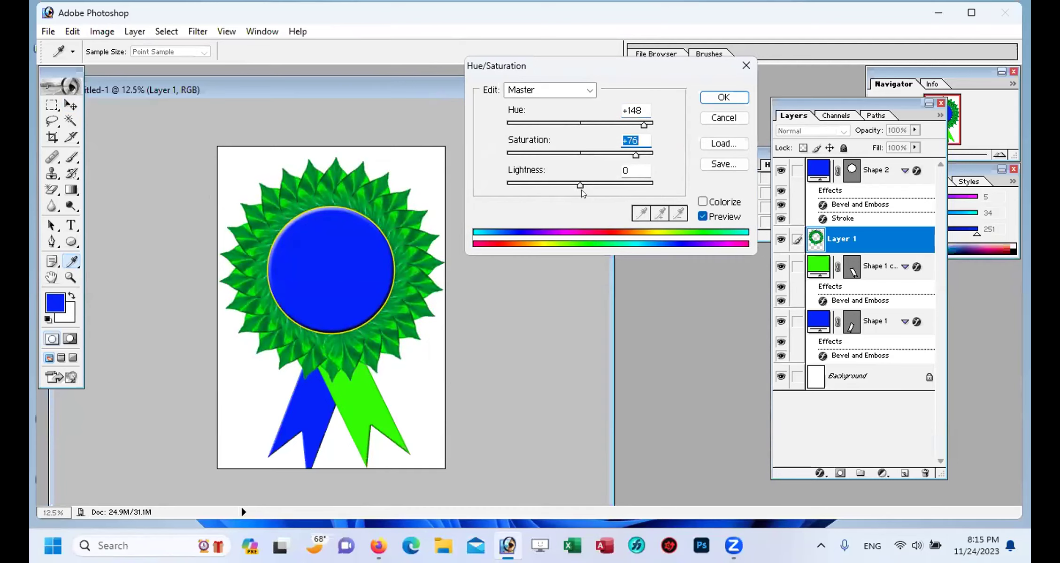
{"action": "mouse_move", "coordinate": [580, 184]}
{"action": "left_mouse_down"}
{"action": "mouse_move", "coordinate": [561, 186]}
{"action": "mouse_move", "coordinate": [595, 192]}
{"action": "mouse_move", "coordinate": [581, 188]}
{"action": "left_mouse_up"}
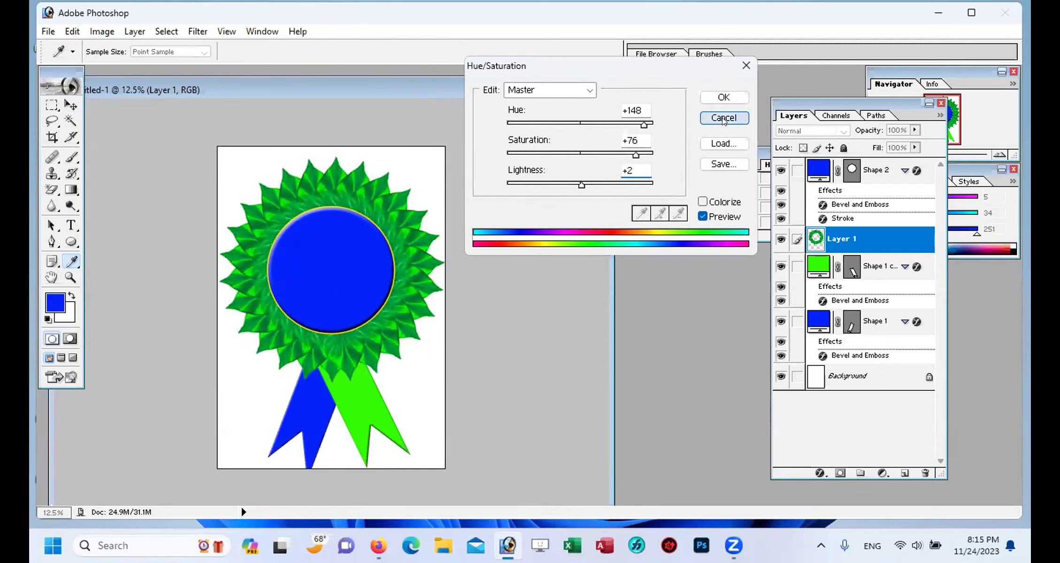
{"action": "left_click", "coordinate": [723, 118]}
{"action": "key", "text": "v"}
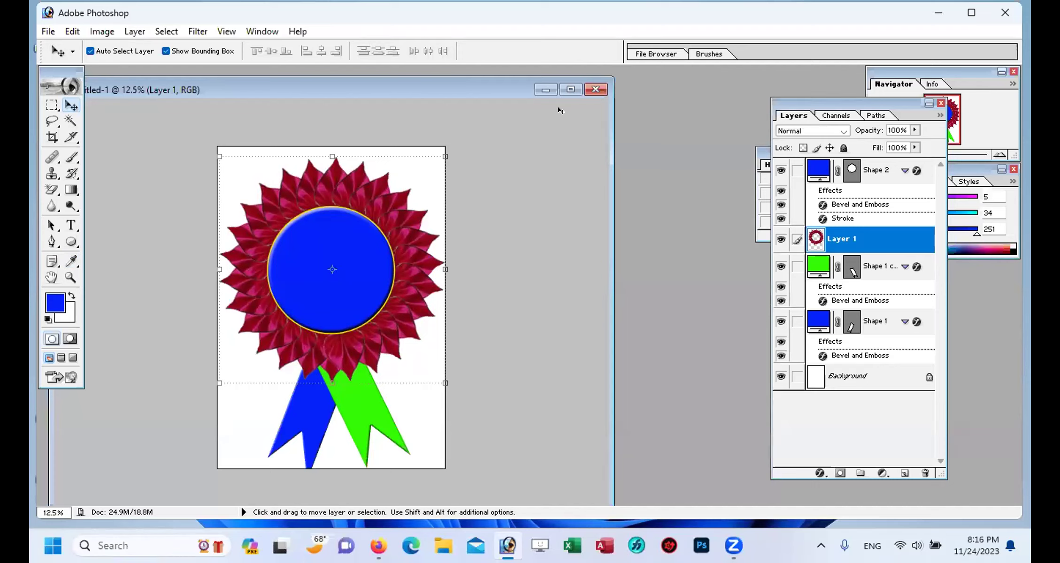
Step: Create a white A4 RGB document at 300 pixels/inch and place its window beside the rosette
{"action": "left_click", "coordinate": [47, 32]}
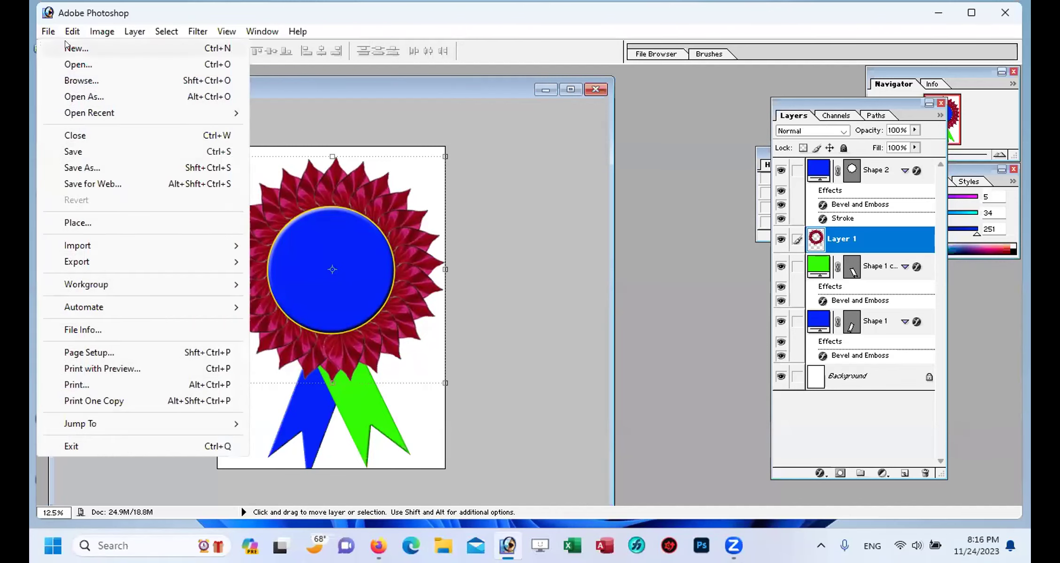
{"action": "left_click", "coordinate": [66, 45]}
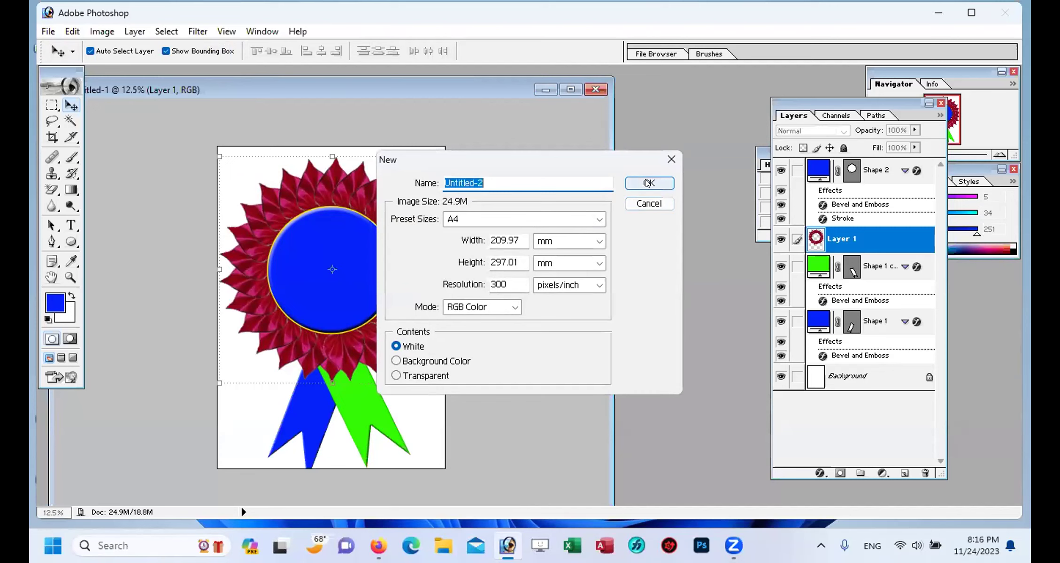
{"action": "left_click", "coordinate": [648, 183]}
{"action": "left_click_drag", "start_coordinate": [217, 110], "coordinate": [621, 119]}
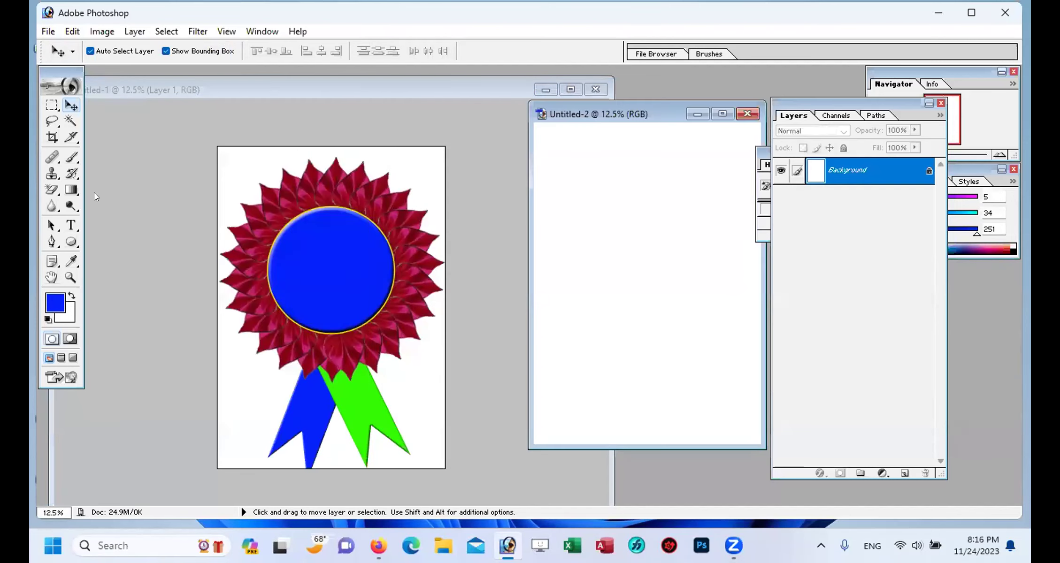
Step: Add a 72 pt Courier text line reading "Shift+ctrl+Alt" near the top of the Untitled-2 page
{"action": "left_click", "coordinate": [71, 225]}
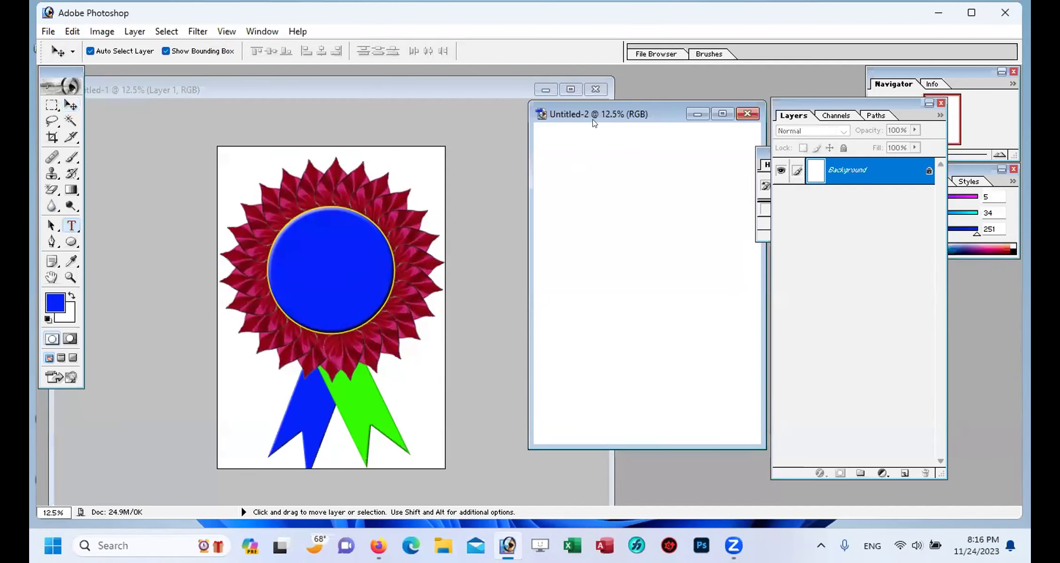
{"action": "left_click_drag", "start_coordinate": [595, 114], "coordinate": [535, 110]}
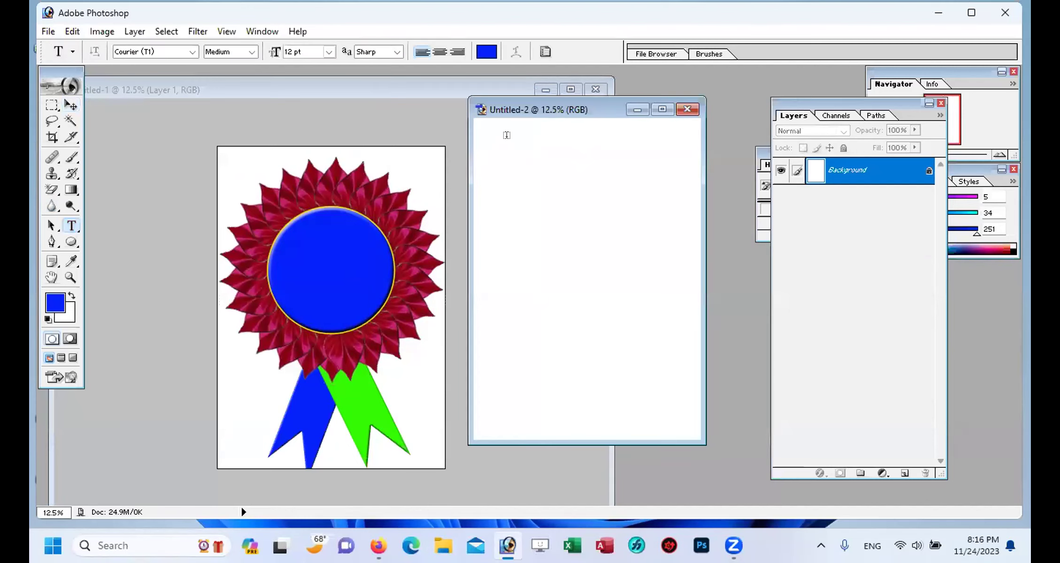
{"action": "left_click", "coordinate": [496, 156]}
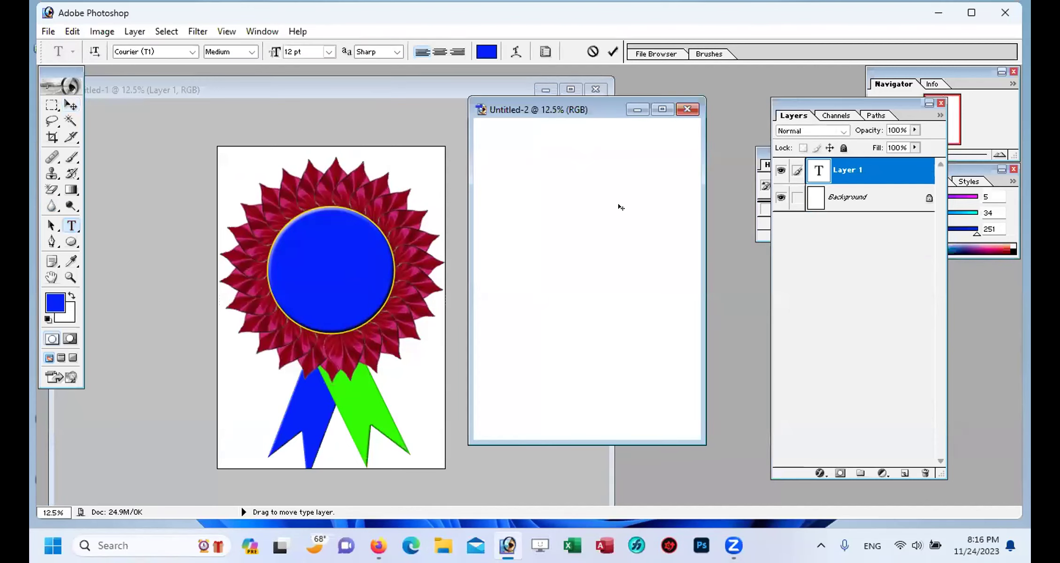
{"action": "left_click", "coordinate": [329, 51]}
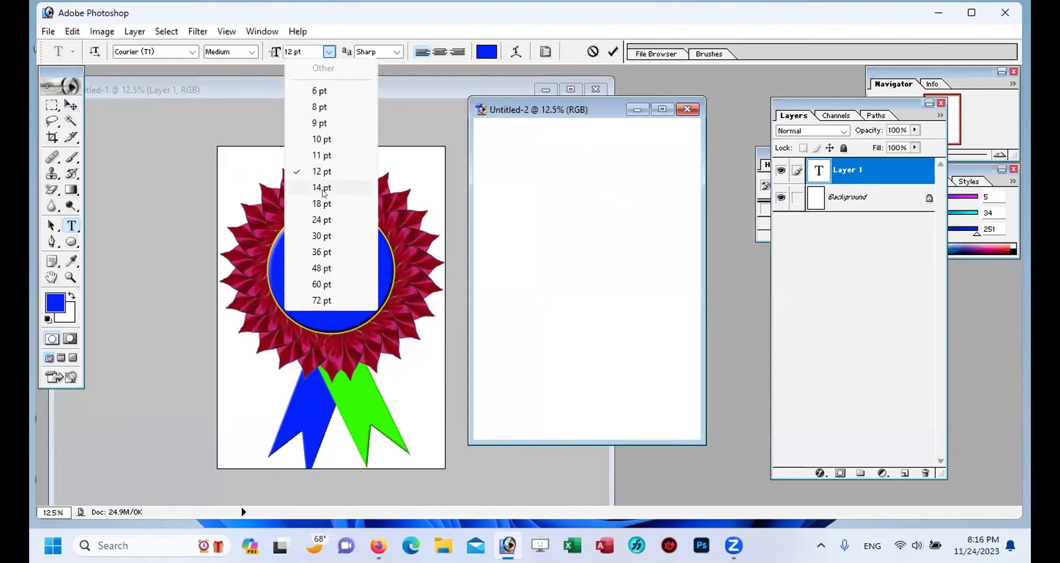
{"action": "left_click", "coordinate": [321, 301]}
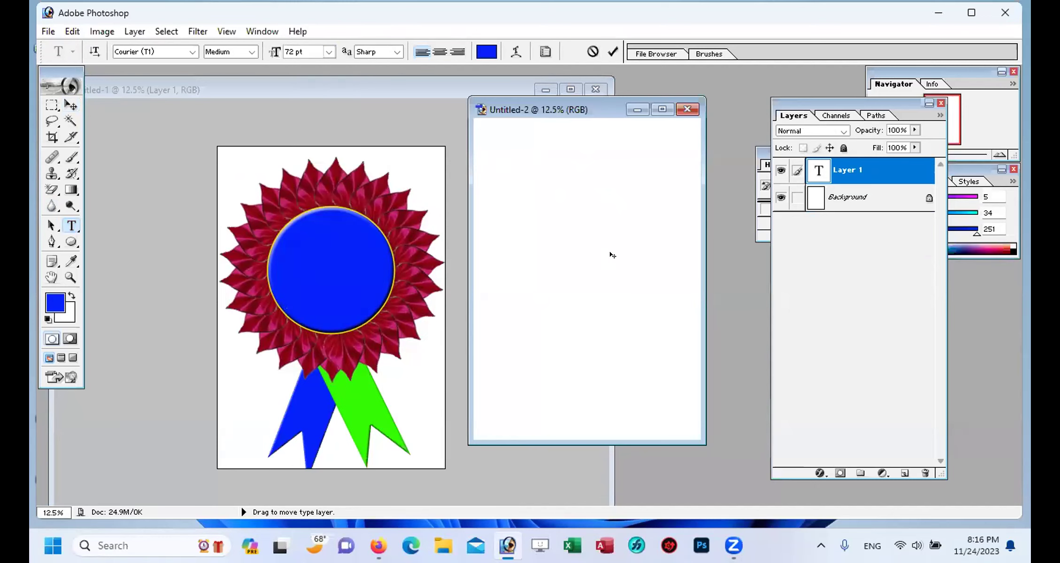
{"action": "type", "text": "Shif"}
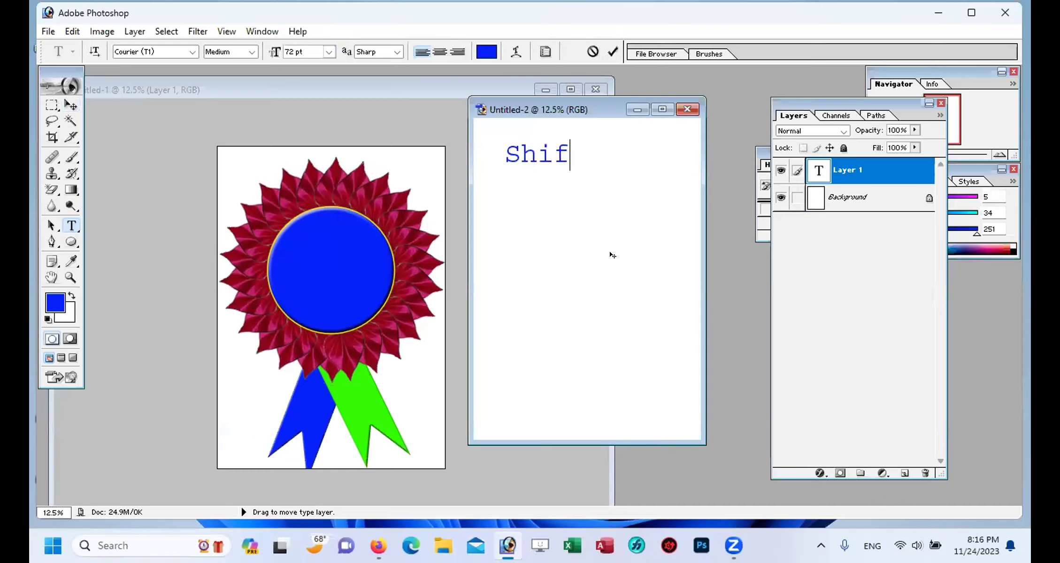
{"action": "type", "text": "t+ctrl"}
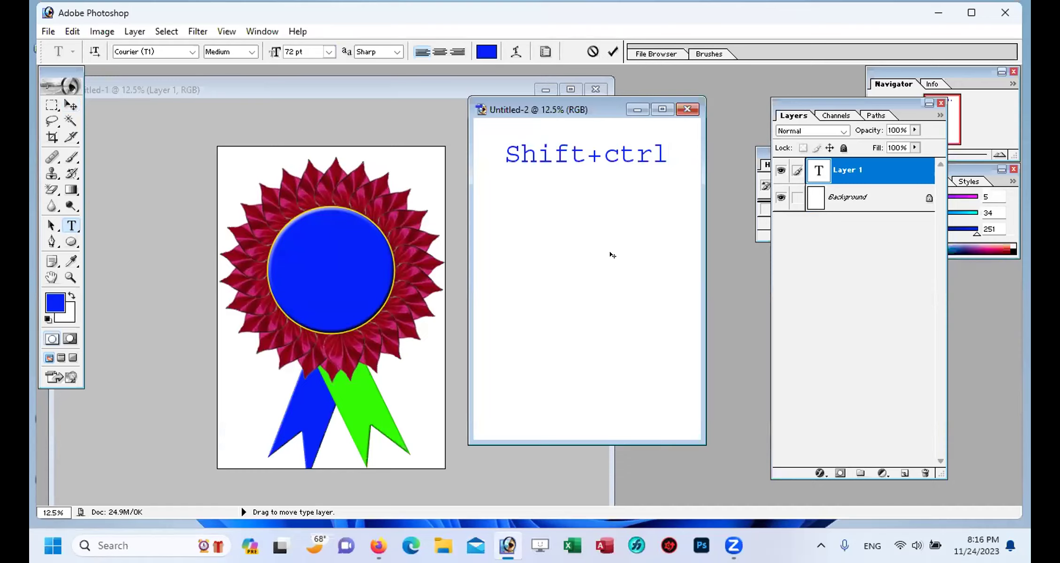
{"action": "type", "text": "+A"}
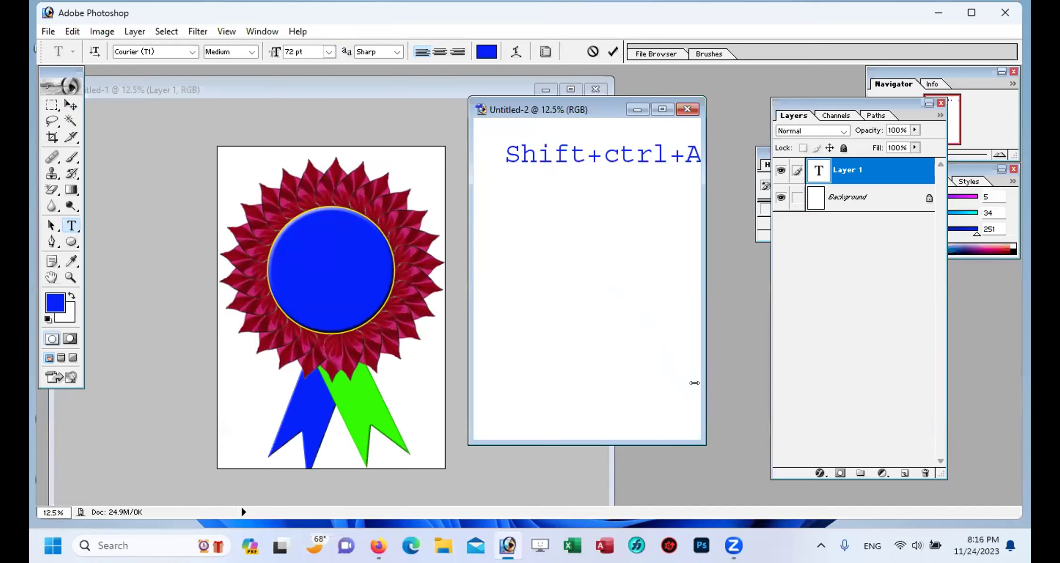
Step: Widen the Untitled-2 window and reduce the whole text line to 48 pt
{"action": "left_click_drag", "start_coordinate": [694, 383], "coordinate": [854, 383]}
{"action": "left_click_drag", "start_coordinate": [585, 112], "coordinate": [447, 108]}
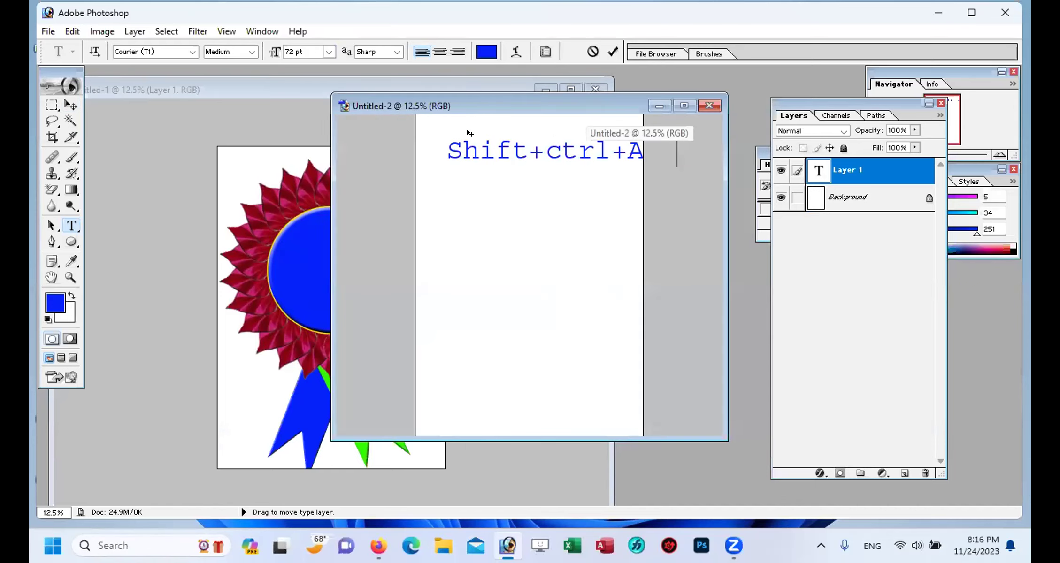
{"action": "left_click", "coordinate": [468, 156]}
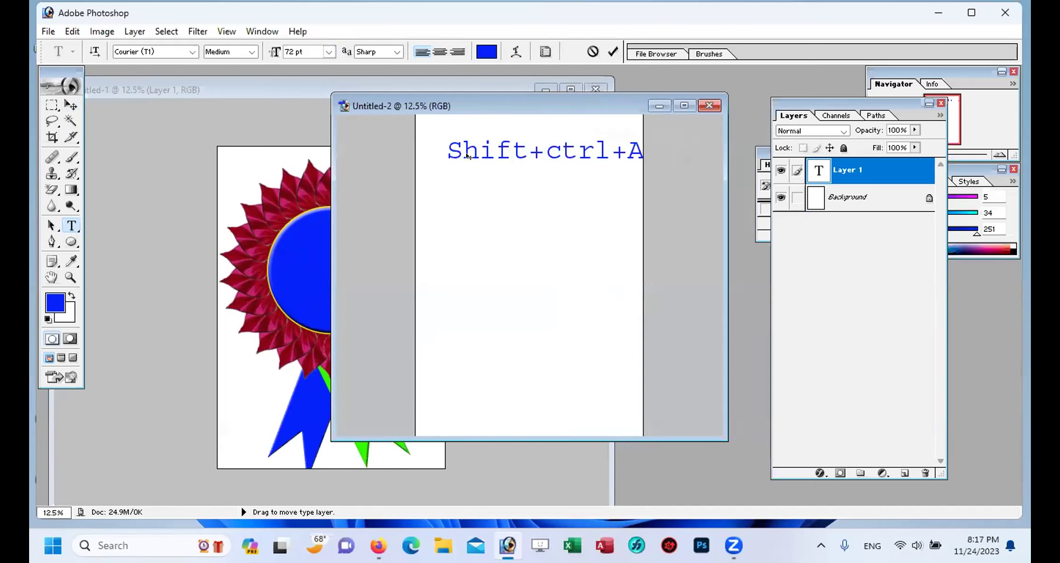
{"action": "key", "text": "ctrl+a"}
{"action": "left_click", "coordinate": [329, 52]}
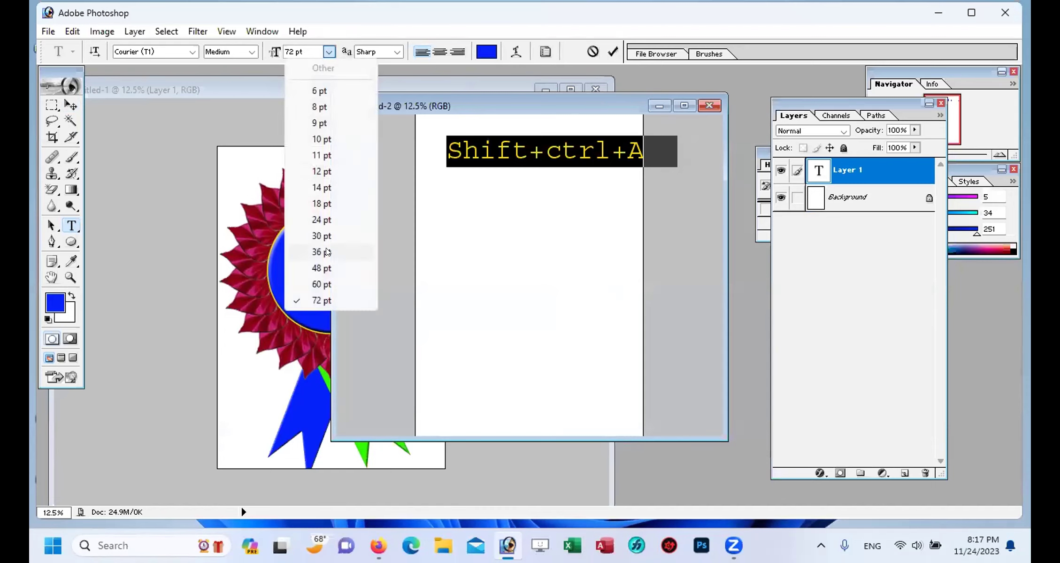
{"action": "left_click", "coordinate": [322, 268]}
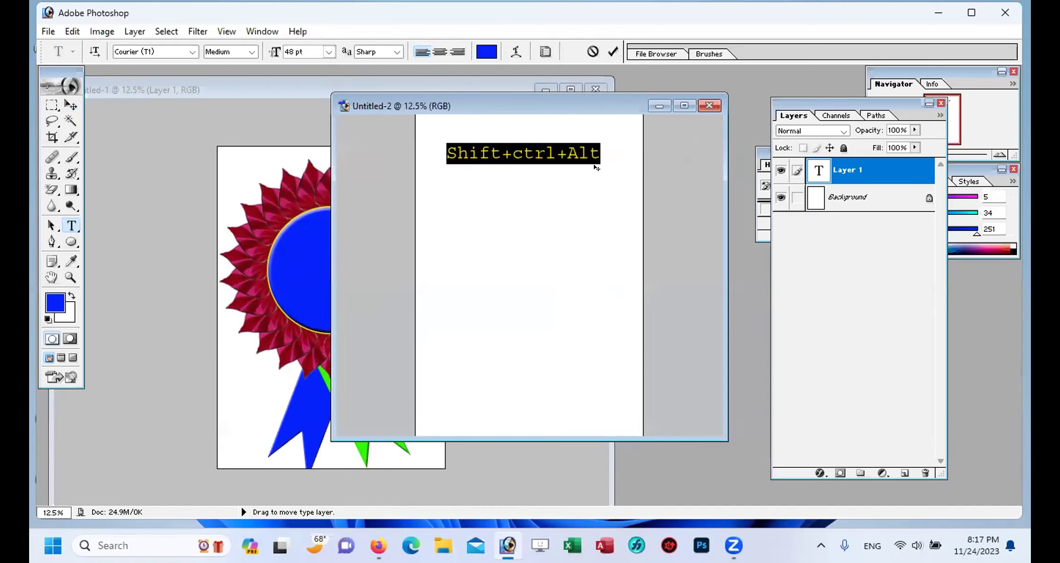
Step: Correct the text line to read "Shift+Ctrl+Alt+T" and commit it
{"action": "left_click", "coordinate": [521, 152]}
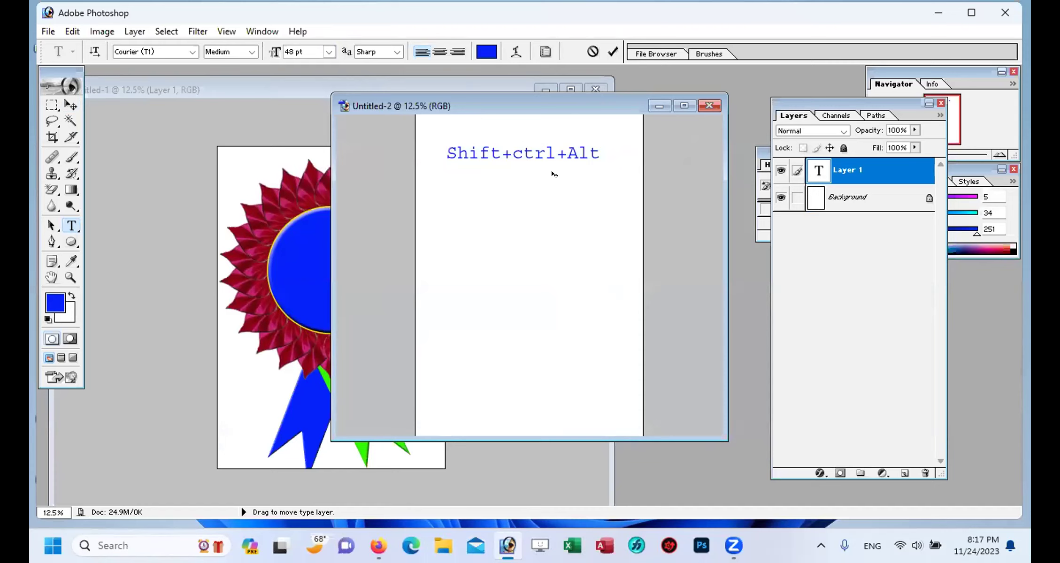
{"action": "key", "text": "BackSpace"}
{"action": "type", "text": "C"}
{"action": "left_click", "coordinate": [600, 154]}
{"action": "type", "text": "+T"}
{"action": "key", "text": "ctrl+plus"}
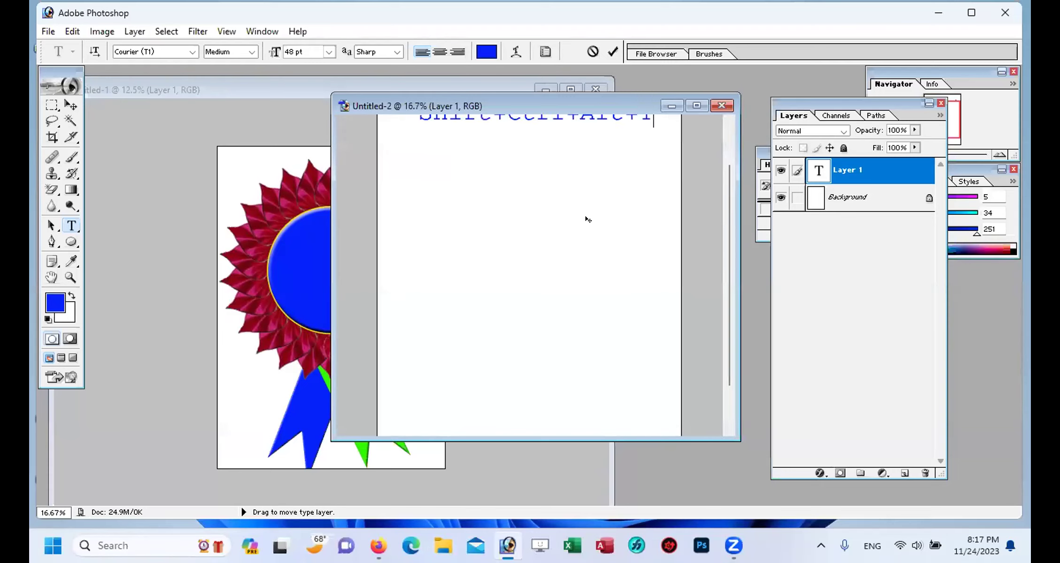
{"action": "scroll", "coordinate": [644, 277], "scroll_direction": "up", "scroll_amount": 5}
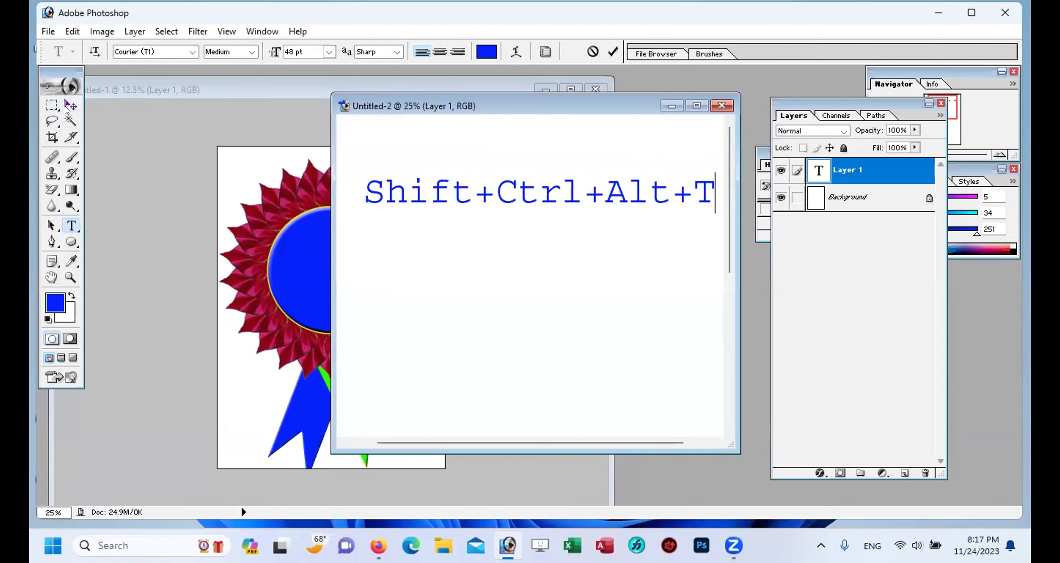
{"action": "left_click", "coordinate": [66, 106]}
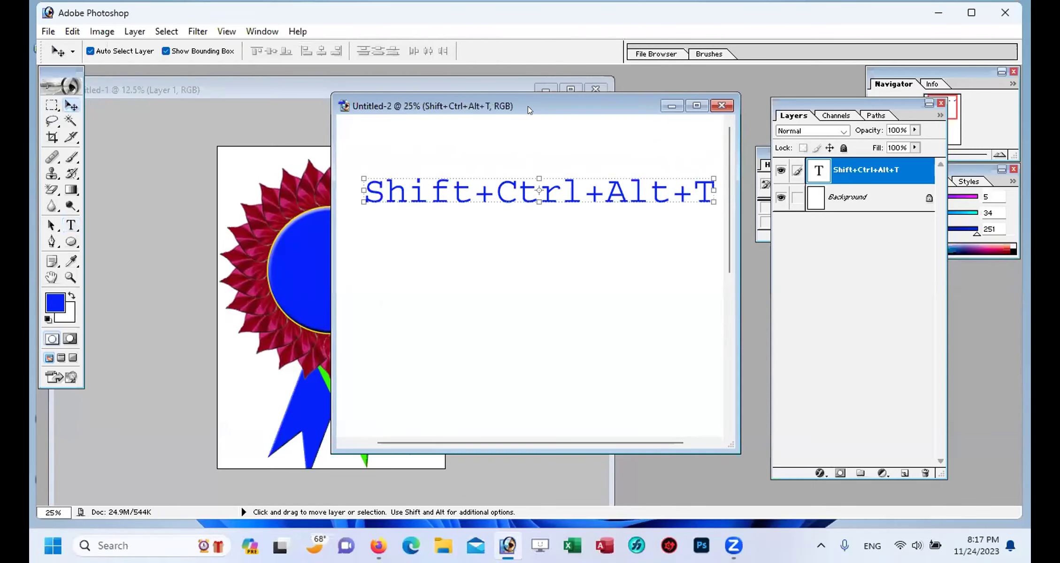
Step: Make the Background layer active and rearrange the Untitled-2 window with the Layers and History palettes clear of it
{"action": "left_click_drag", "start_coordinate": [528, 110], "coordinate": [508, 110]}
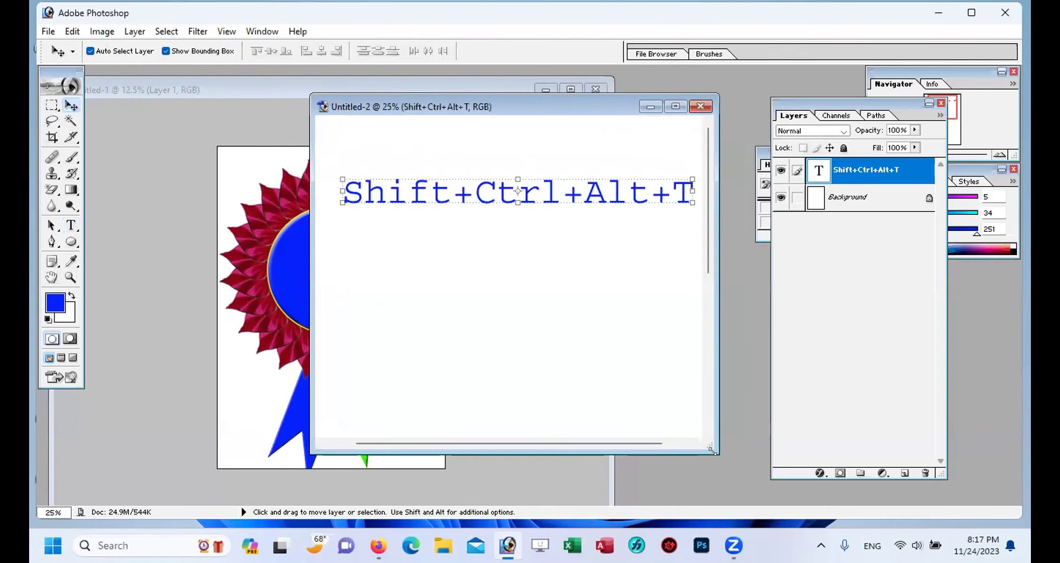
{"action": "left_click_drag", "start_coordinate": [712, 451], "coordinate": [742, 457]}
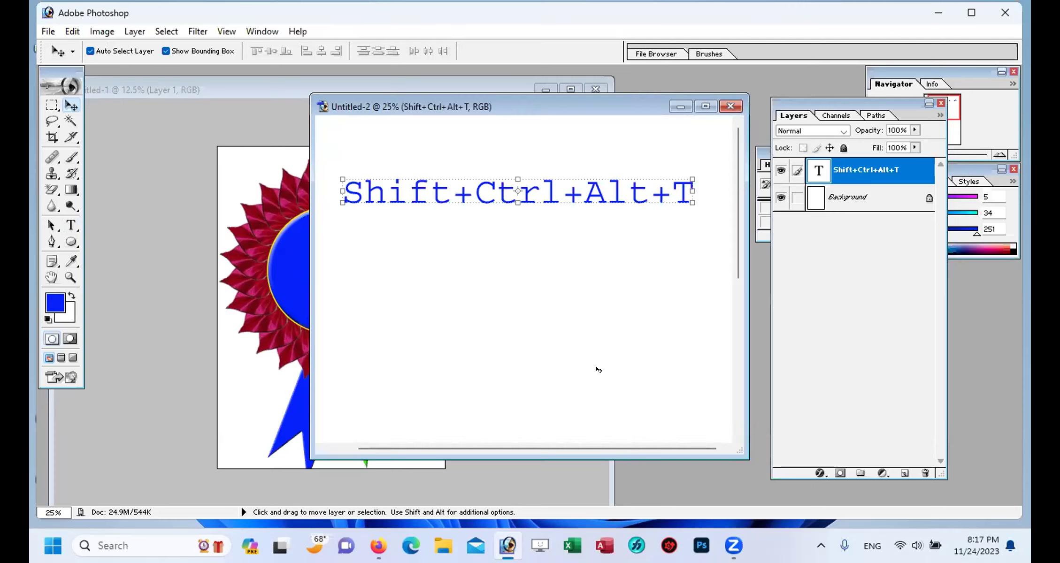
{"action": "key", "text": "alt+bracketleft"}
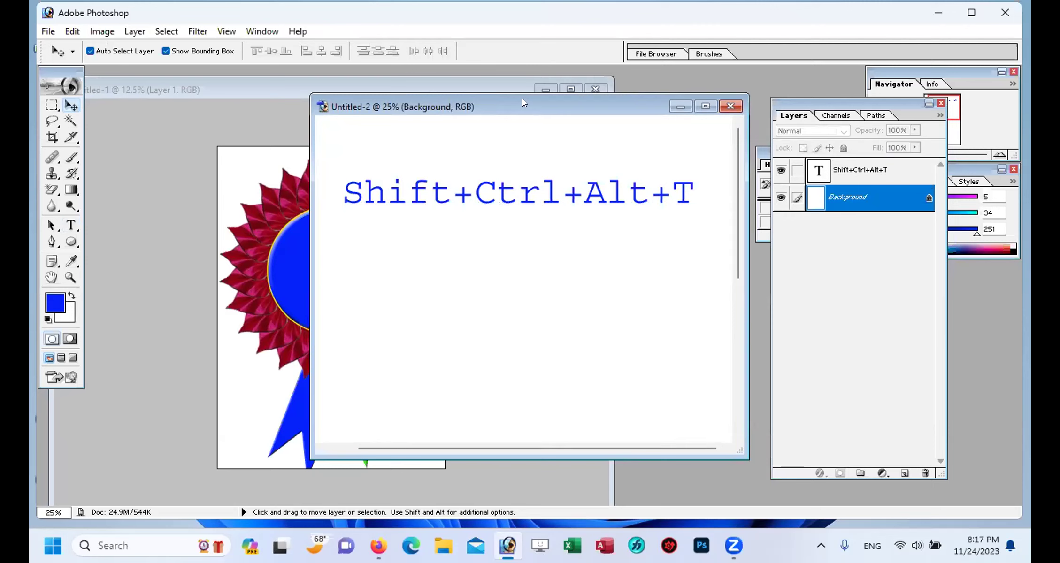
{"action": "left_click_drag", "start_coordinate": [522, 100], "coordinate": [664, 106]}
{"action": "left_click_drag", "start_coordinate": [803, 102], "coordinate": [909, 134]}
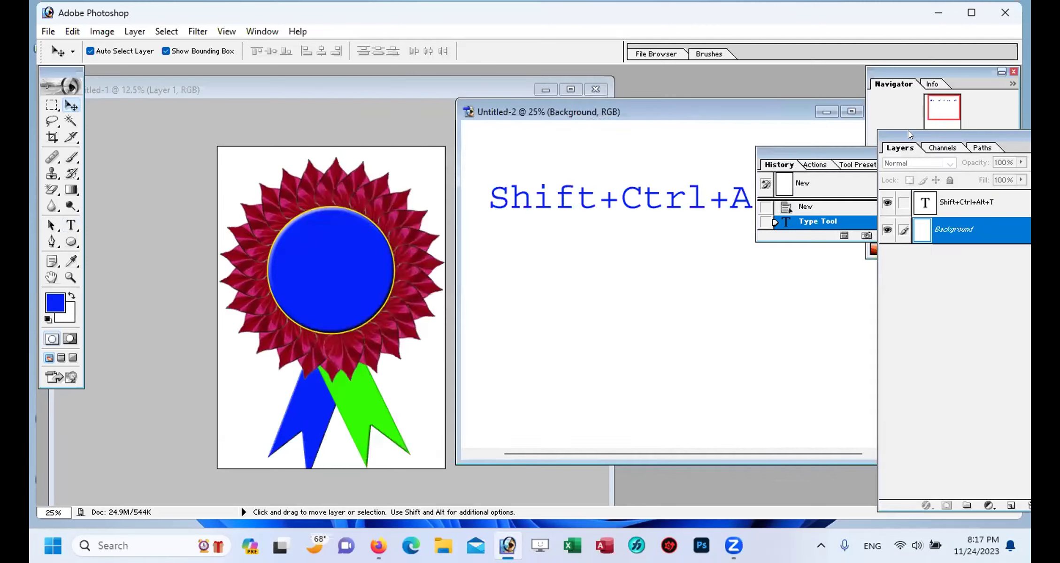
{"action": "left_click_drag", "start_coordinate": [819, 147], "coordinate": [980, 277]}
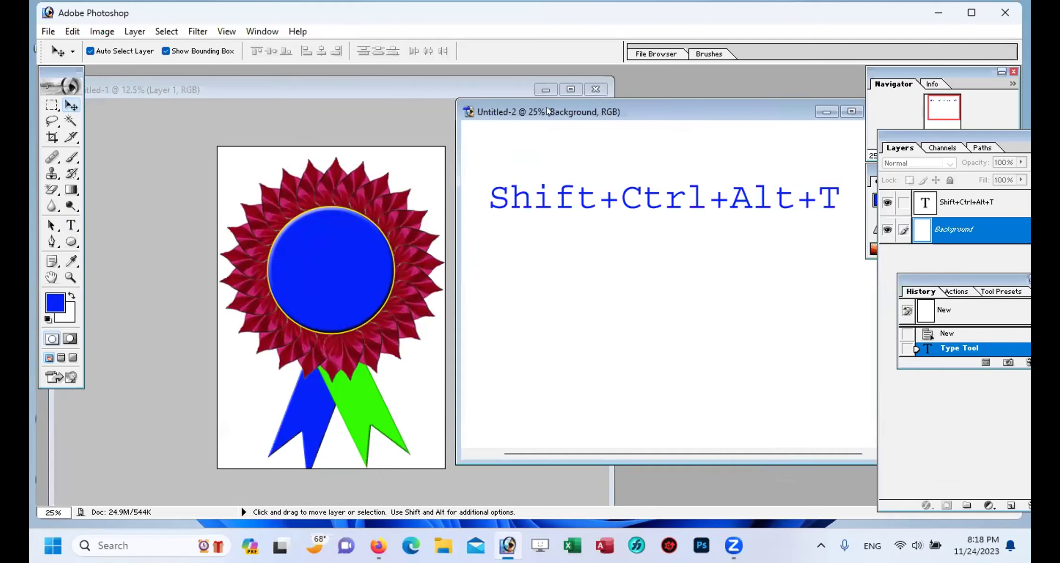
{"action": "left_click_drag", "start_coordinate": [540, 110], "coordinate": [362, 122]}
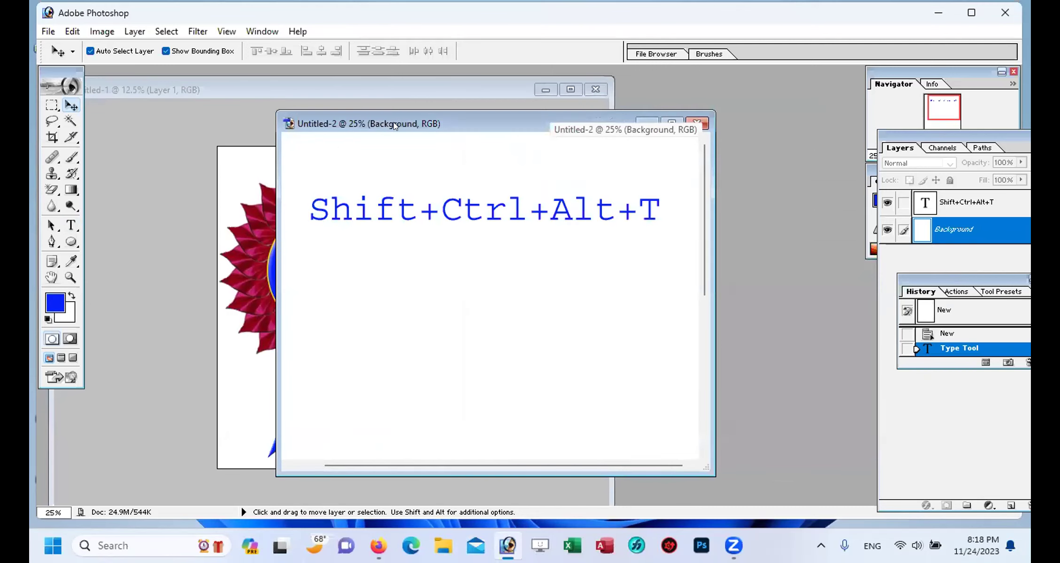
{"action": "left_click_drag", "start_coordinate": [394, 126], "coordinate": [391, 113]}
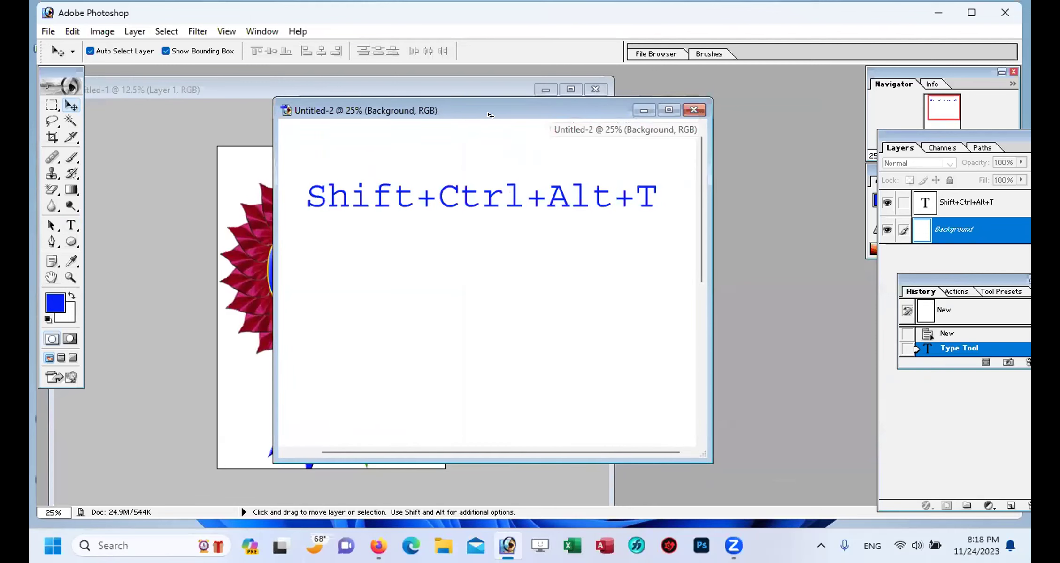
Step: Minimise the Untitled-2 document, reposition the rosette document's window, and minimise it too
{"action": "left_click", "coordinate": [643, 110]}
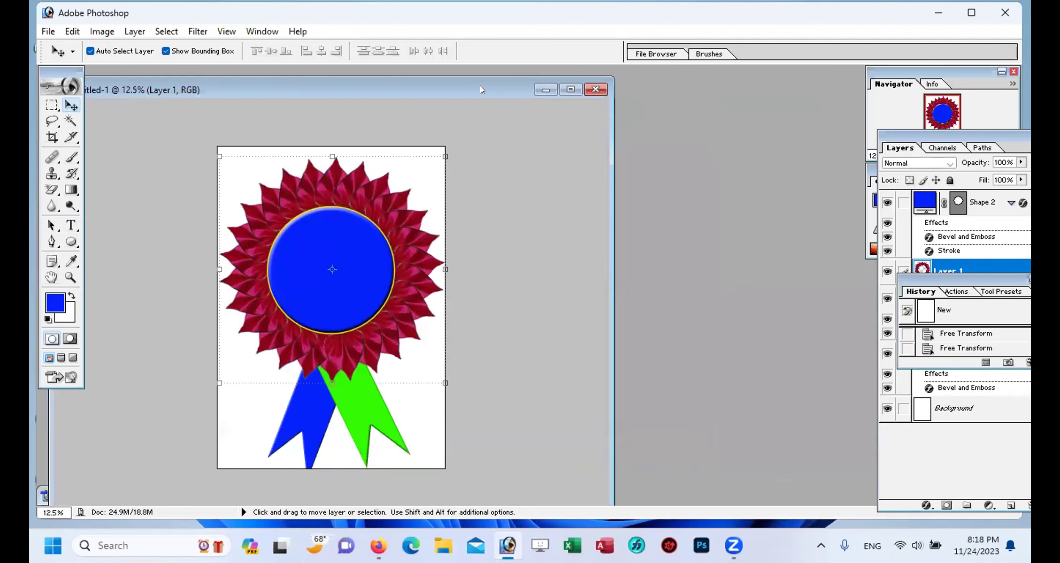
{"action": "left_click_drag", "start_coordinate": [479, 85], "coordinate": [675, 141]}
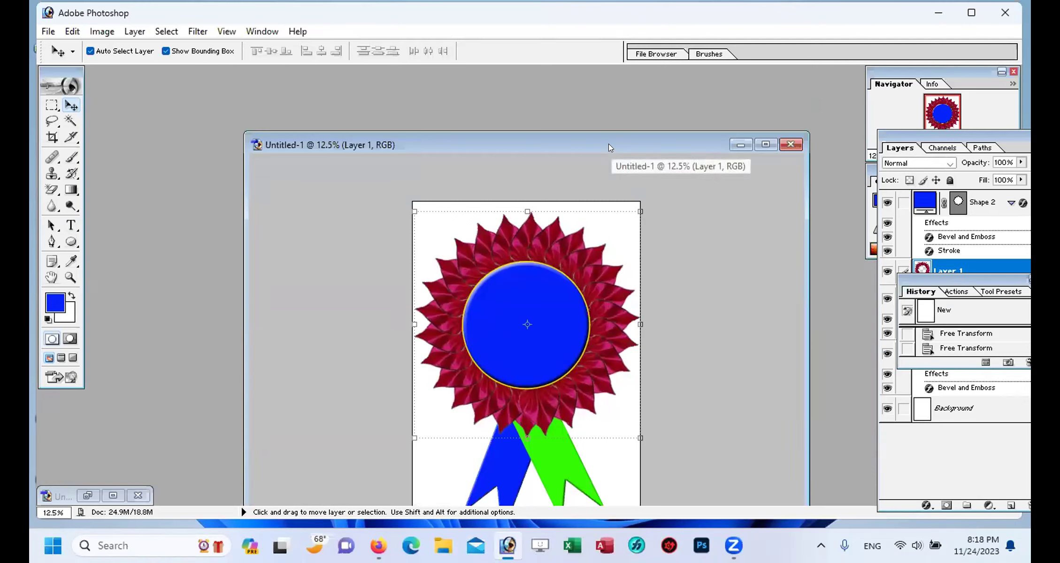
{"action": "left_click_drag", "start_coordinate": [609, 144], "coordinate": [529, 106]}
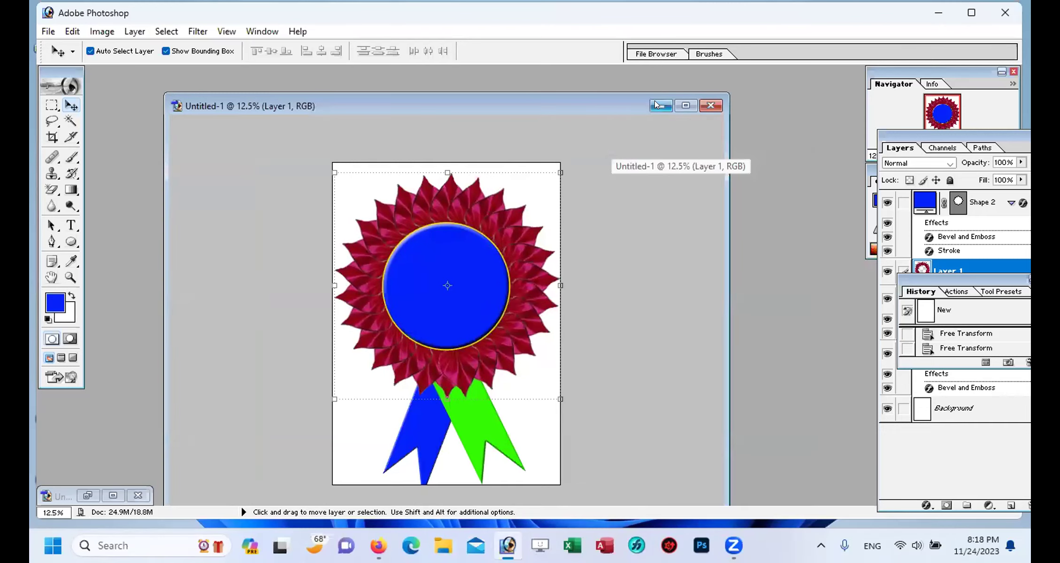
{"action": "left_click", "coordinate": [655, 103]}
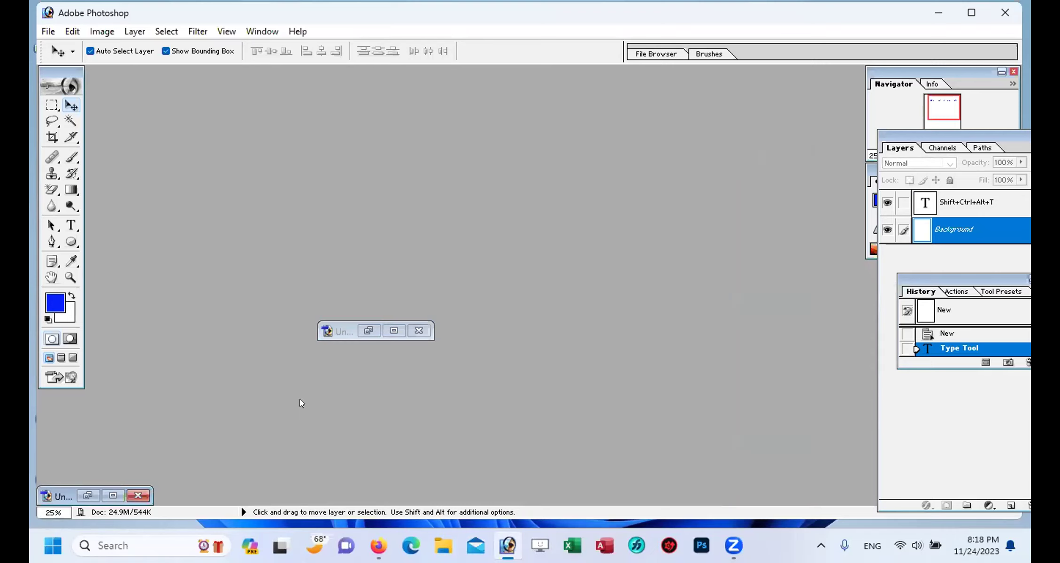
Step: Restore the rosette document, maximise it, and minimise it again
{"action": "key", "text": "alt+minus"}
{"action": "left_click", "coordinate": [370, 359]}
{"action": "left_click", "coordinate": [369, 331]}
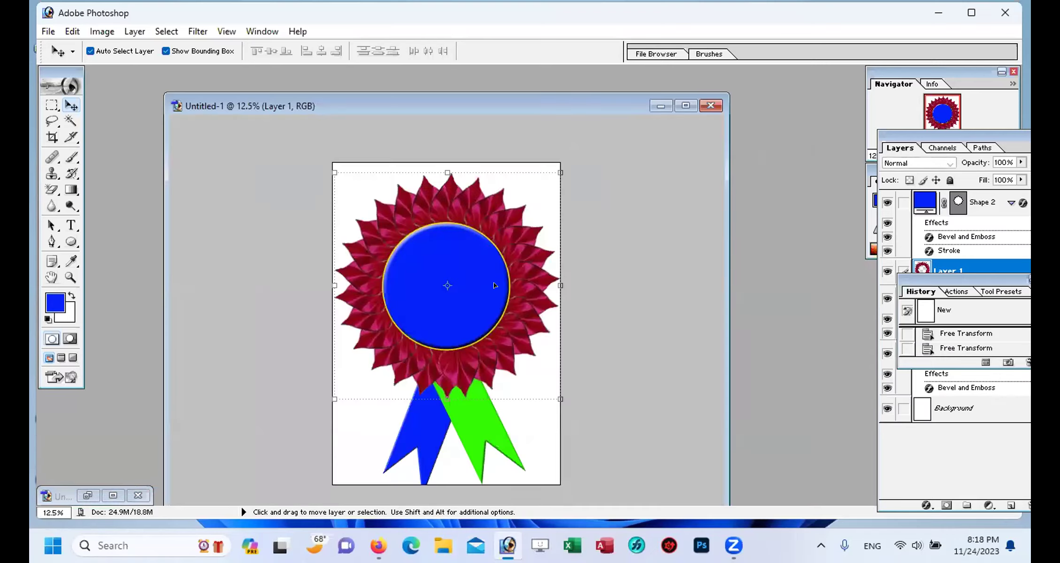
{"action": "left_click", "coordinate": [685, 106]}
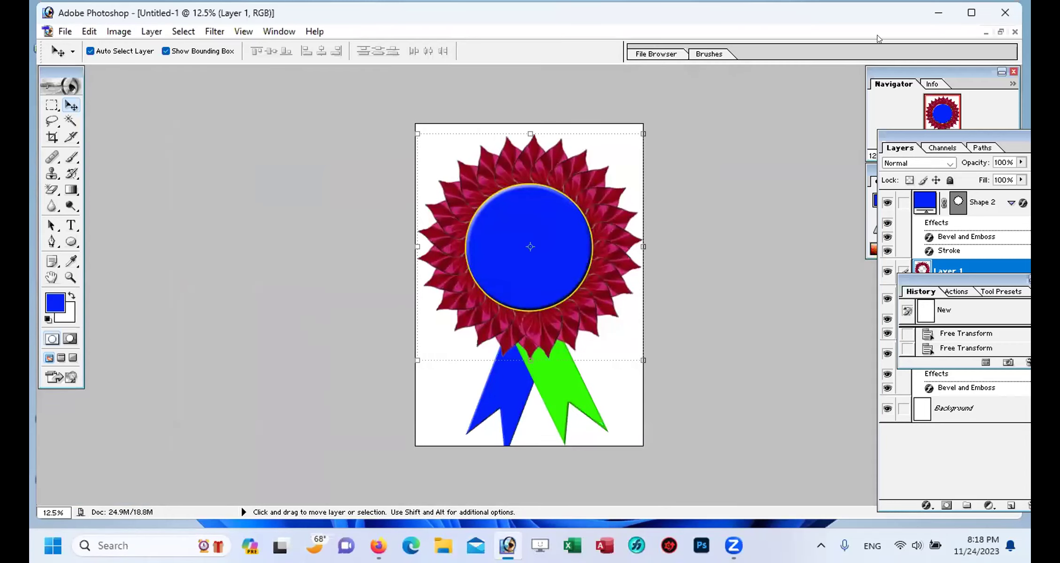
{"action": "left_click", "coordinate": [986, 31]}
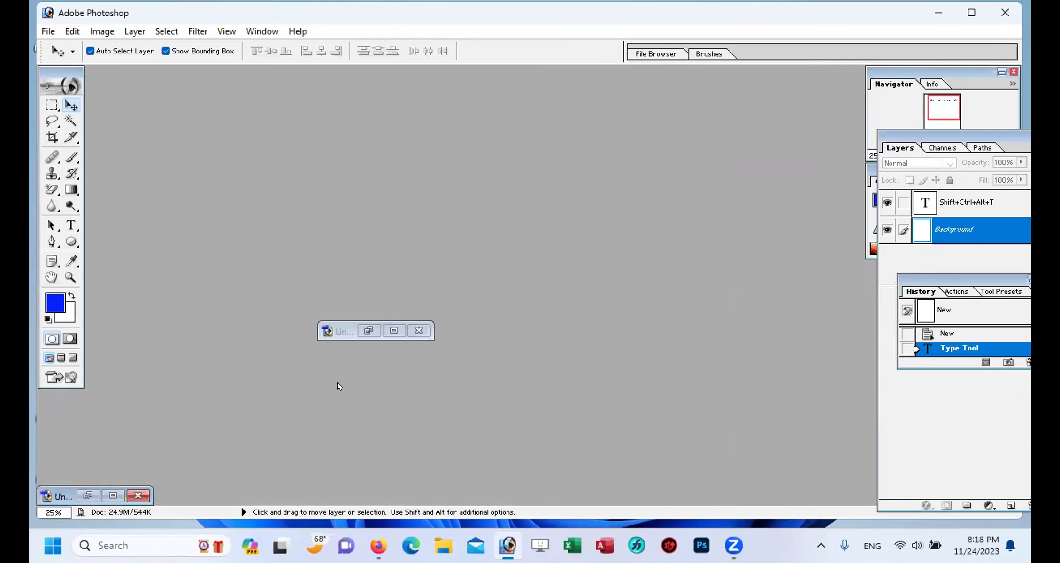
Step: Restore the Untitled-2 document and revert it to its New snapshot in the history
{"action": "left_click", "coordinate": [41, 502]}
{"action": "key", "text": "Escape"}
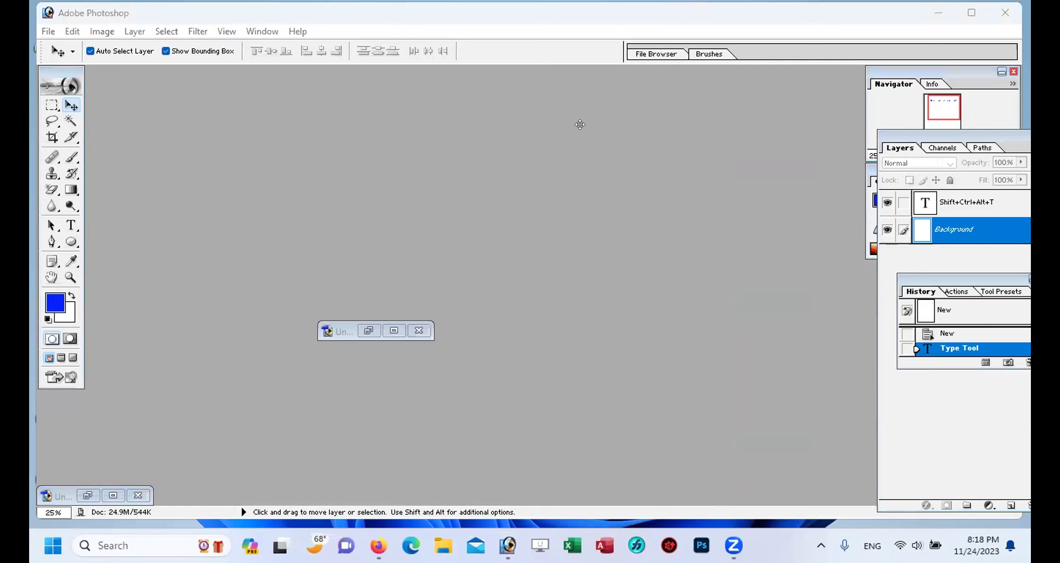
{"action": "left_click", "coordinate": [106, 462]}
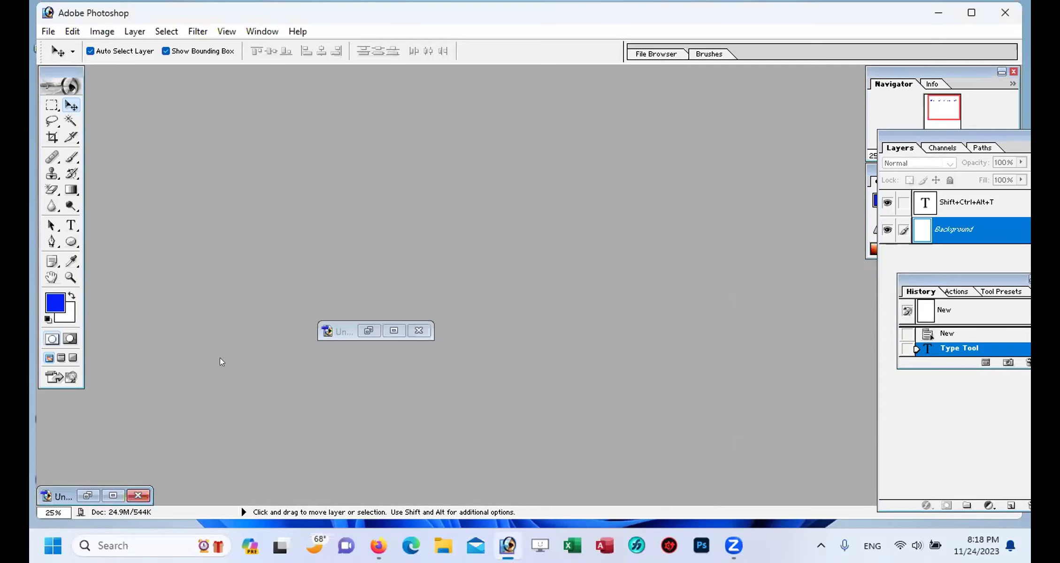
{"action": "left_click", "coordinate": [88, 496]}
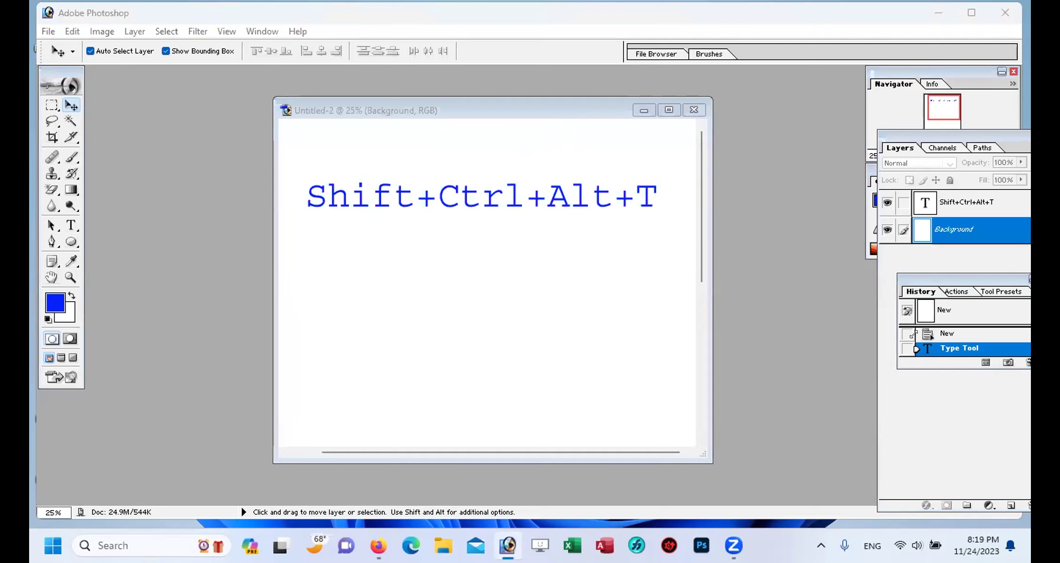
{"action": "left_click", "coordinate": [451, 215]}
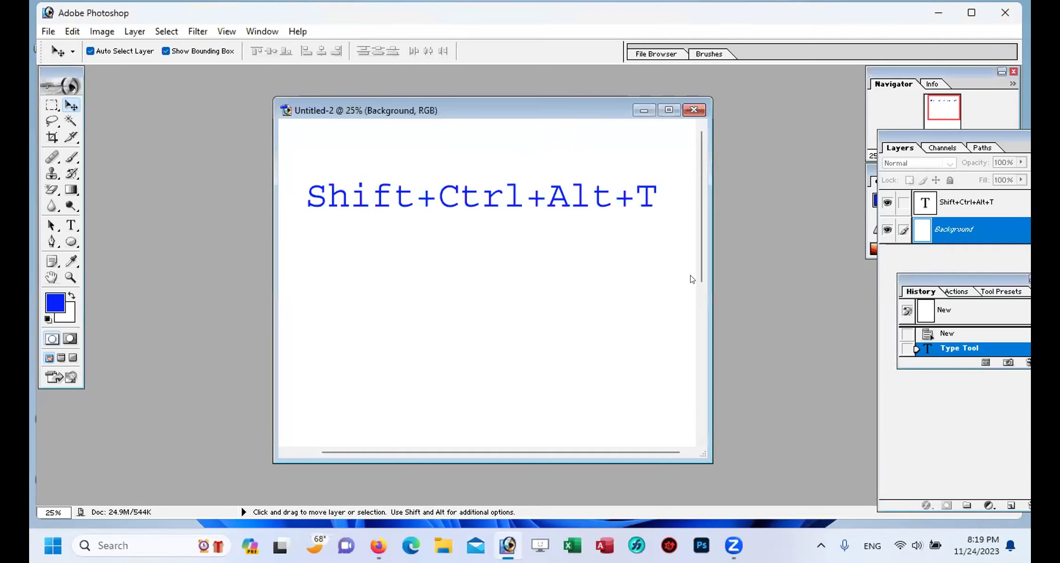
{"action": "left_click", "coordinate": [953, 311]}
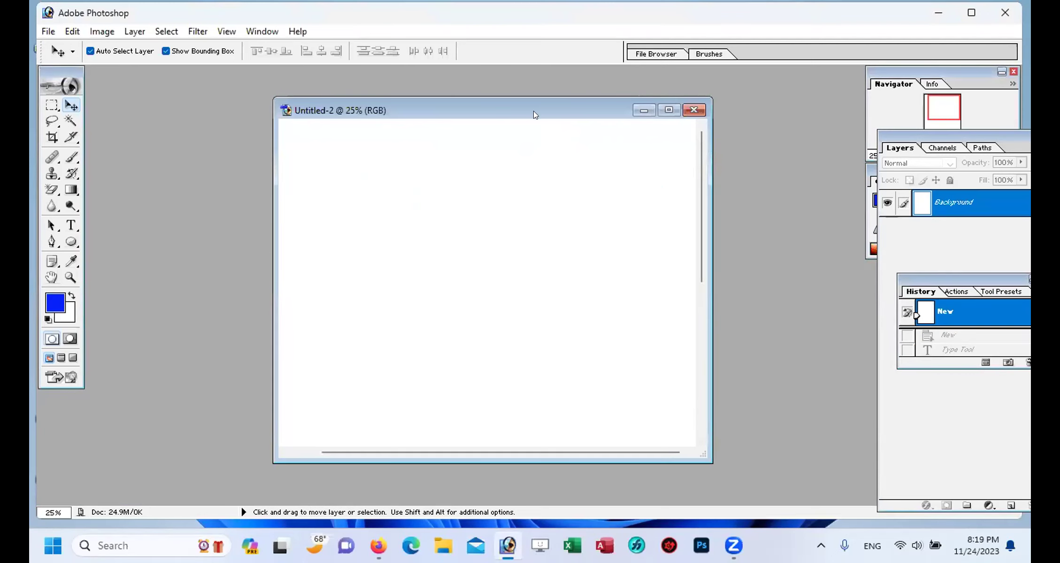
Step: Reposition and enlarge the Untitled-2 window and zoom out to 12.5% so the whole page fits
{"action": "left_click_drag", "start_coordinate": [526, 111], "coordinate": [489, 108]}
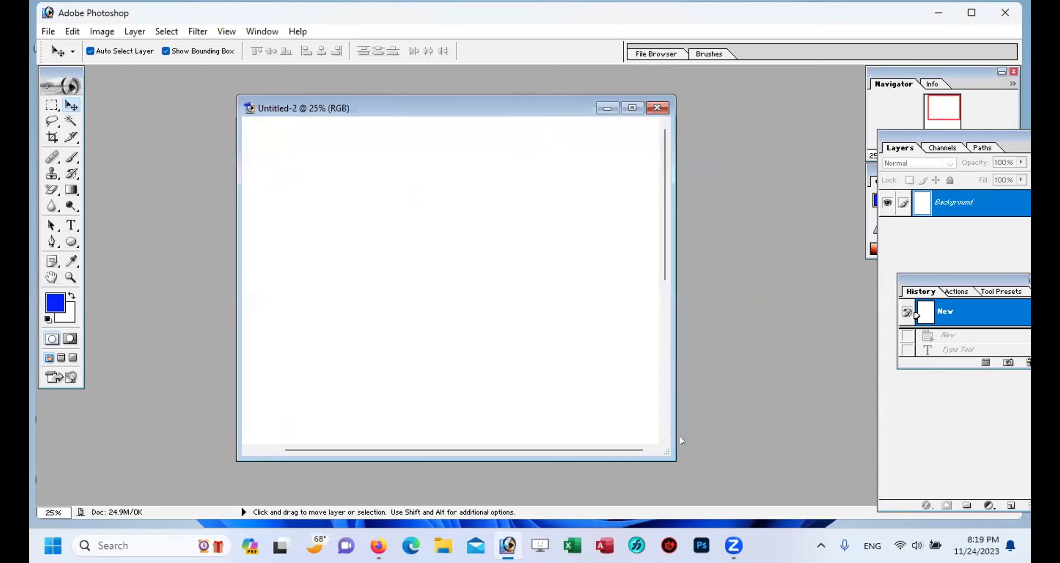
{"action": "left_click_drag", "start_coordinate": [660, 455], "coordinate": [789, 489]}
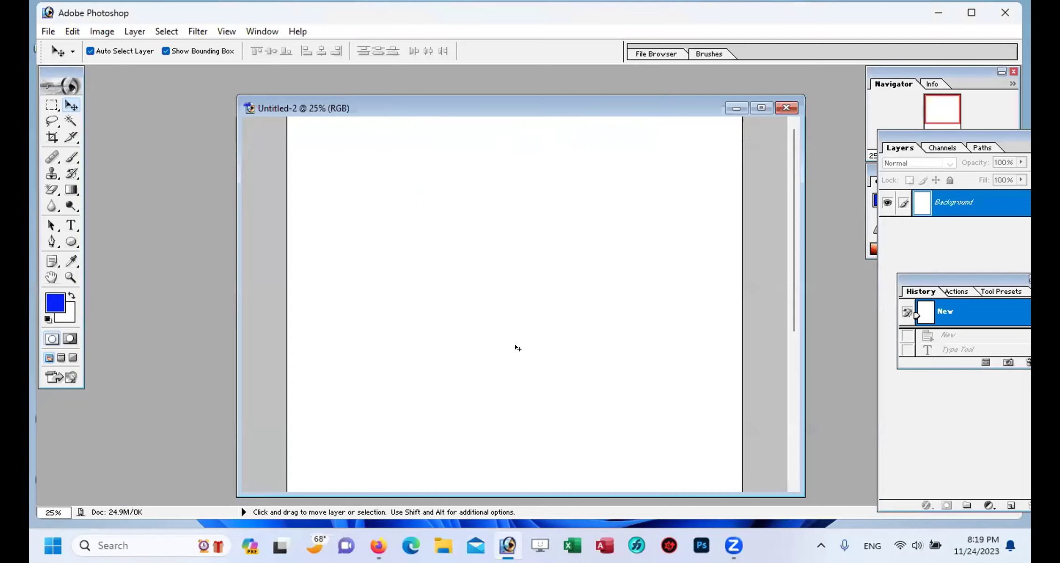
{"action": "key", "text": "ctrl+minus"}
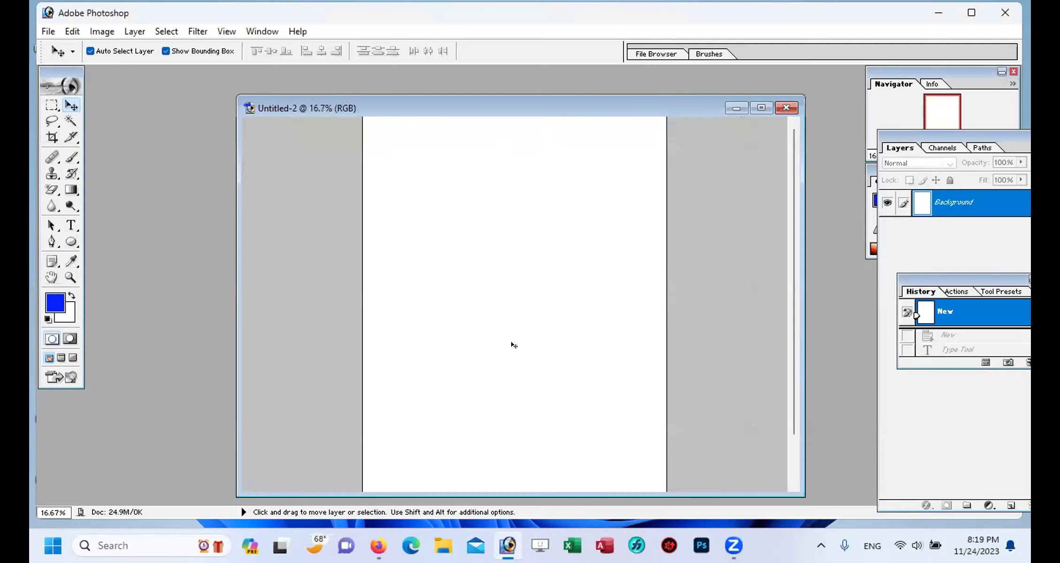
{"action": "key", "text": "ctrl+minus"}
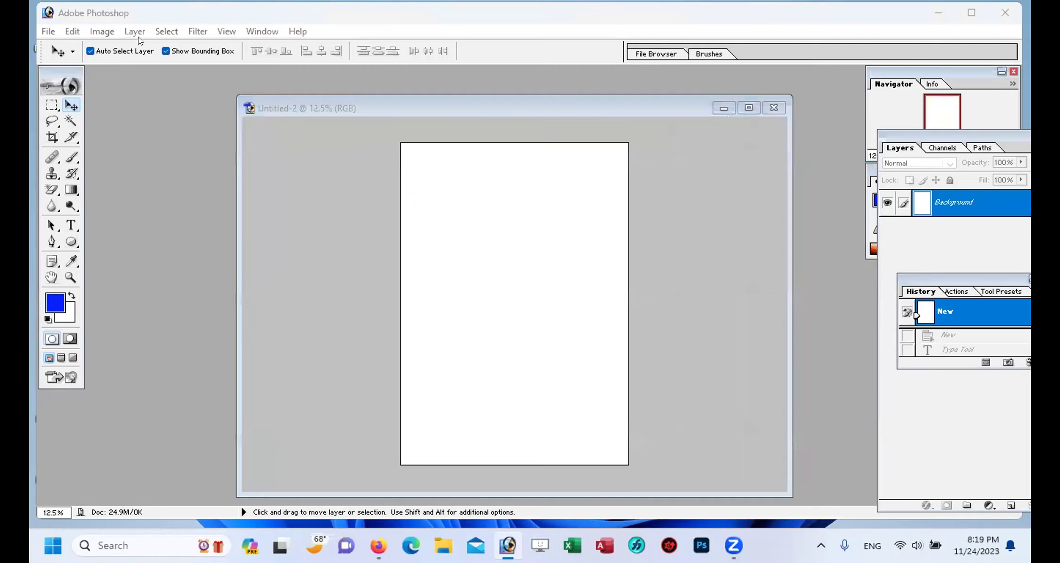
Step: Rotate the Untitled-2 canvas 90° clockwise into landscape and reposition its window
{"action": "left_click", "coordinate": [210, 137]}
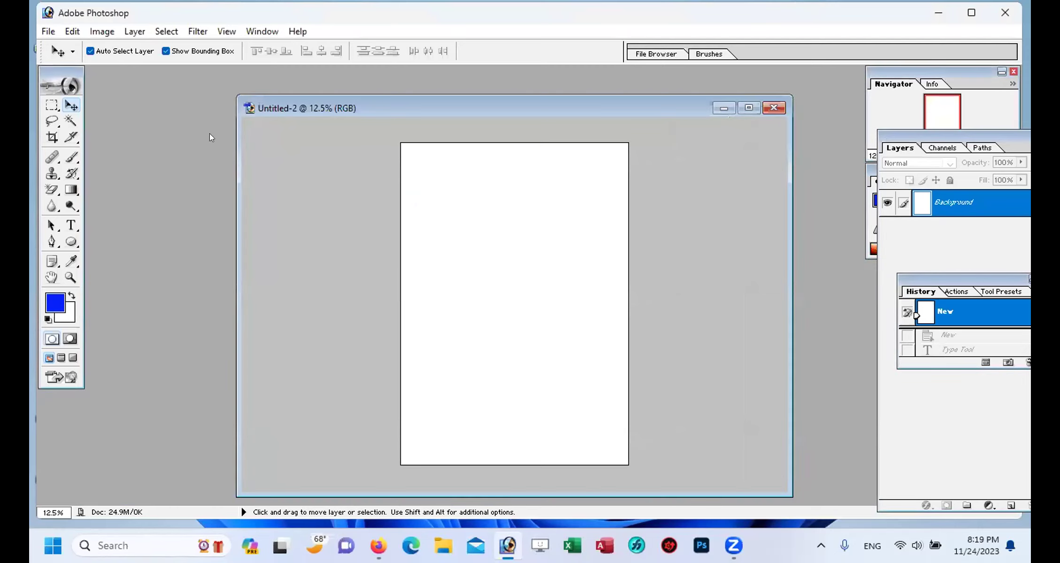
{"action": "left_click", "coordinate": [102, 31]}
{"action": "mouse_move", "coordinate": [149, 183]}
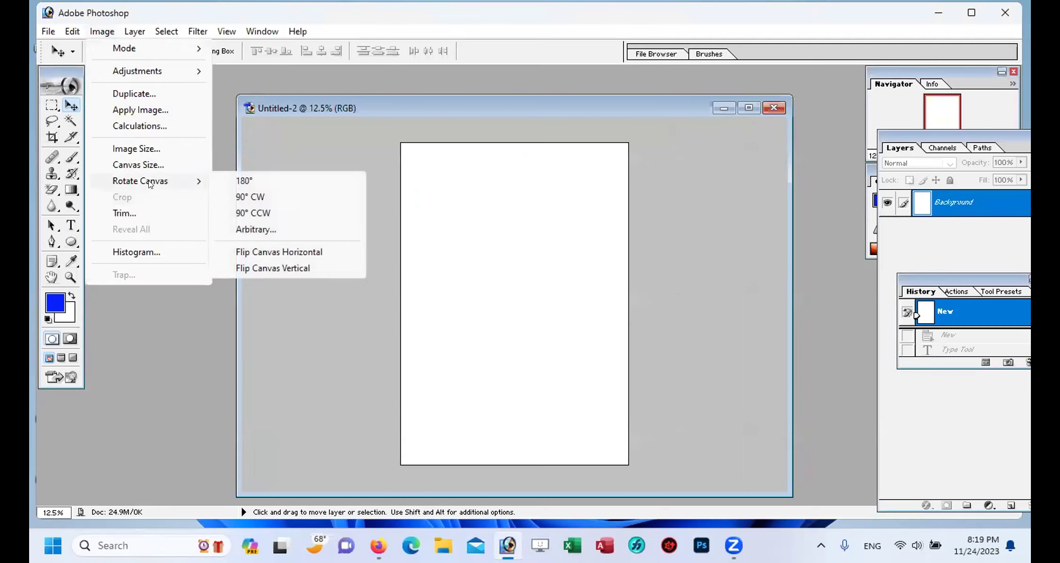
{"action": "left_click", "coordinate": [258, 197]}
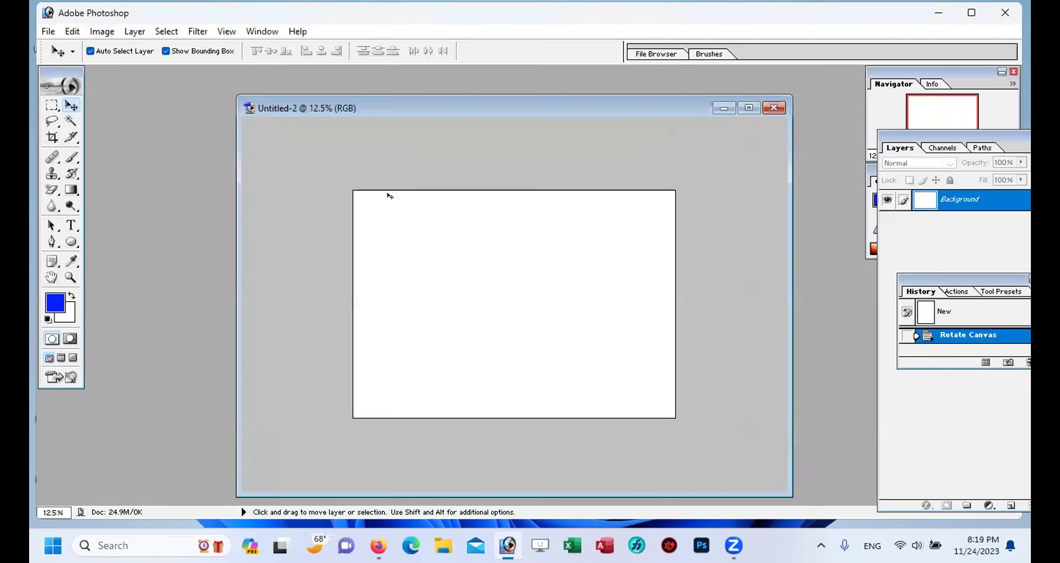
{"action": "left_click_drag", "start_coordinate": [378, 109], "coordinate": [312, 129]}
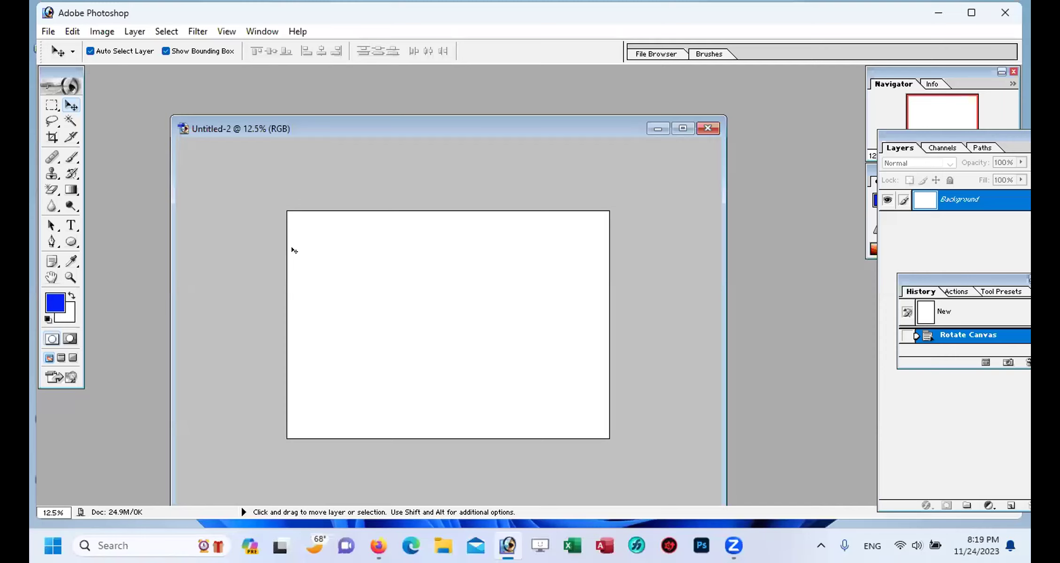
Step: Open the flower3 image from the Certificate M folder
{"action": "double_click", "coordinate": [770, 247]}
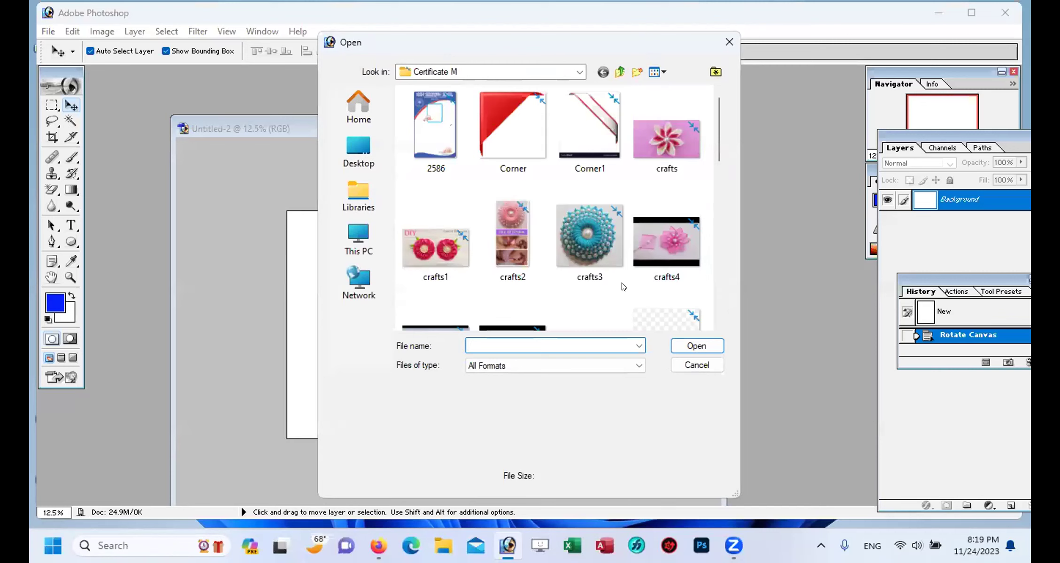
{"action": "scroll", "coordinate": [643, 288], "scroll_direction": "down", "scroll_amount": 5}
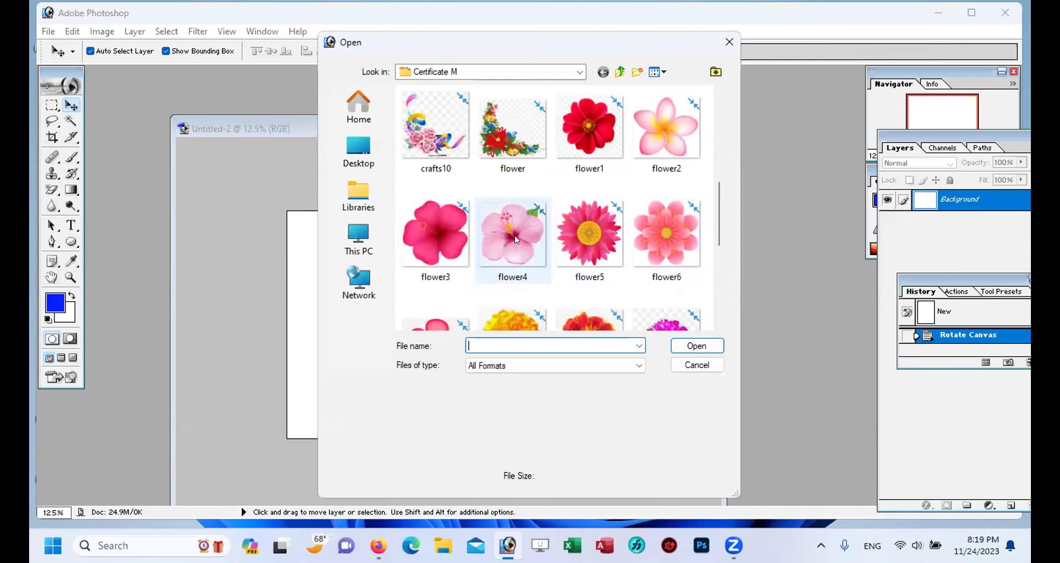
{"action": "left_click", "coordinate": [444, 237]}
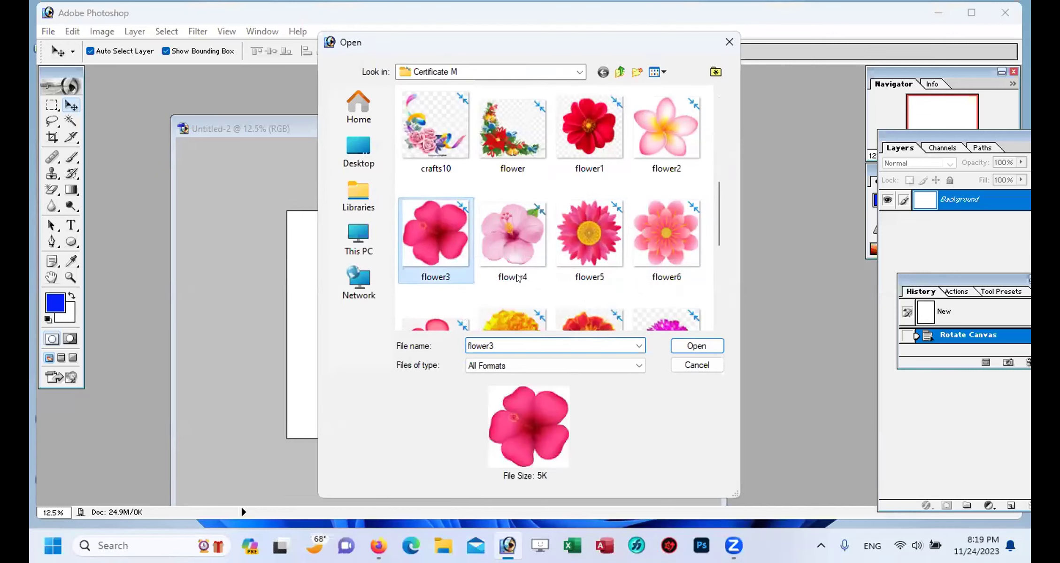
{"action": "left_click", "coordinate": [692, 346]}
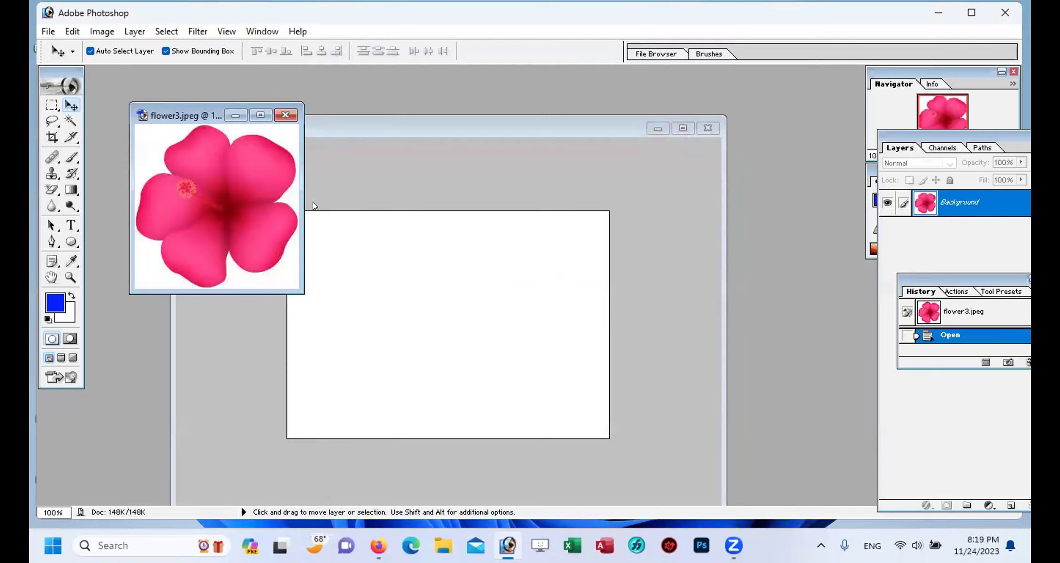
Step: Erase the white background around the upper petals of the flower3 image to transparency with the Magic Eraser at tolerance 10
{"action": "left_click", "coordinate": [51, 187]}
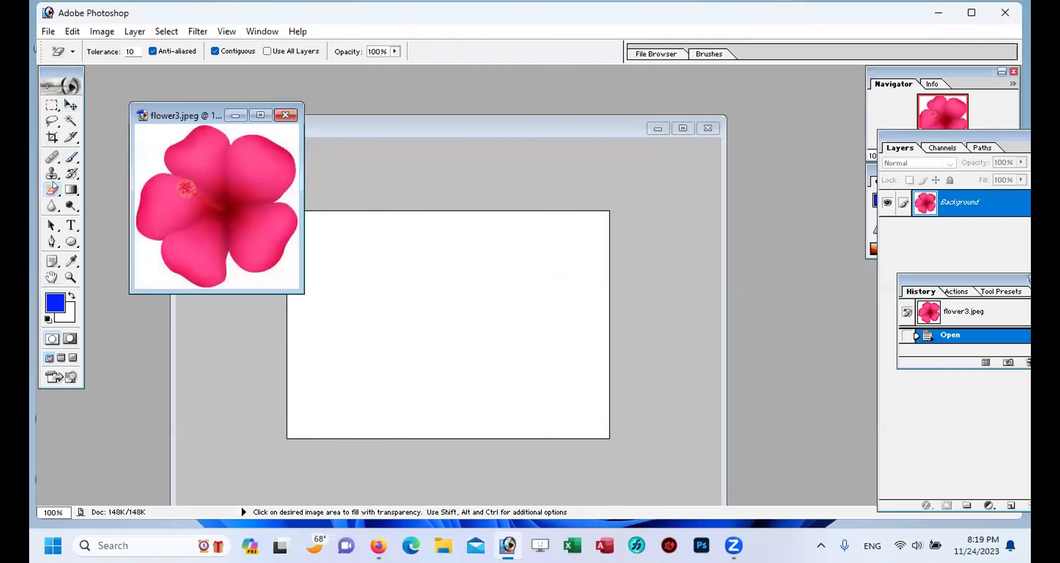
{"action": "left_click", "coordinate": [162, 145]}
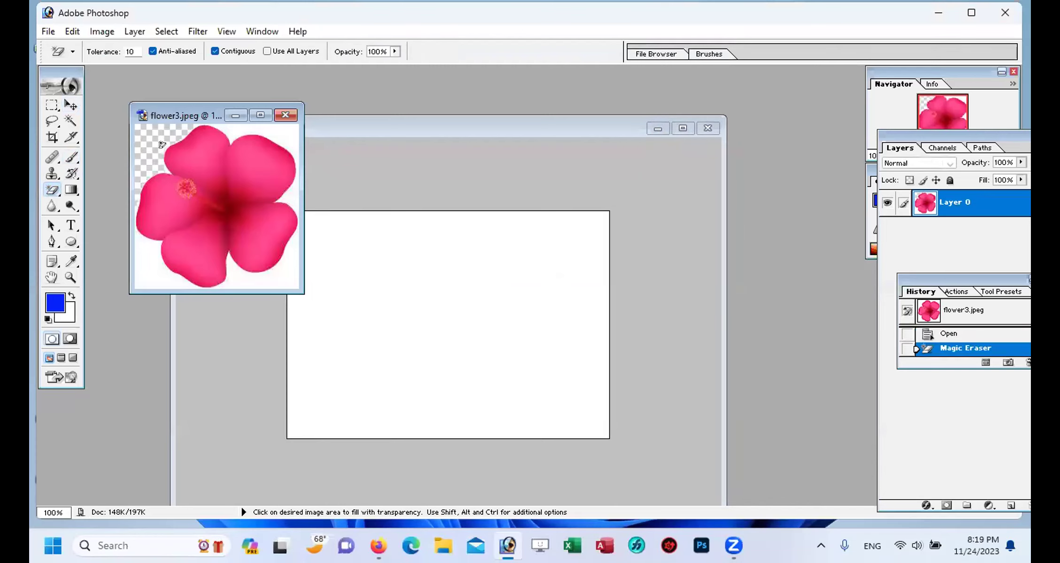
{"action": "left_click", "coordinate": [259, 132]}
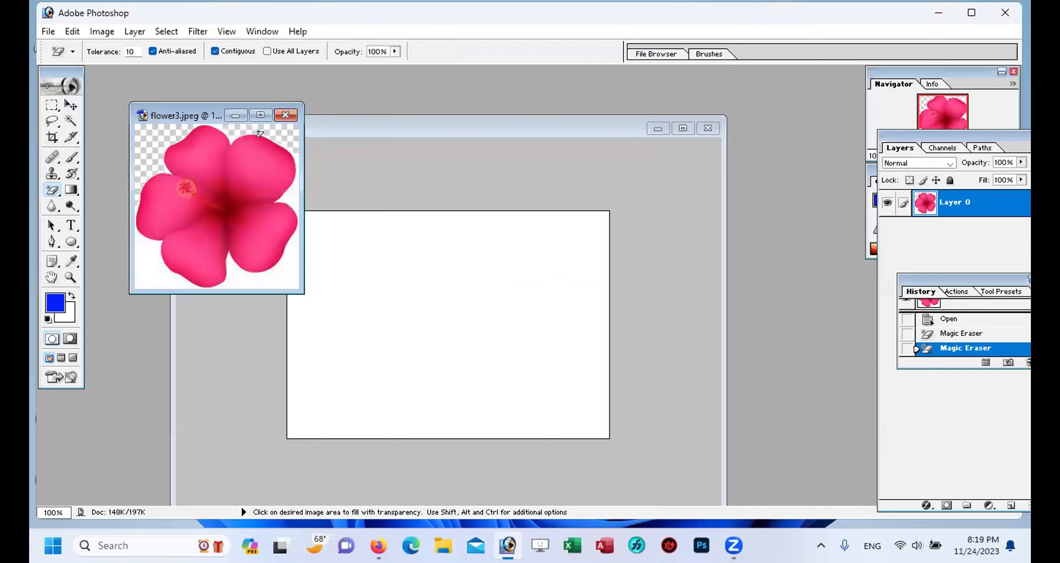
{"action": "key", "text": "ctrl+z"}
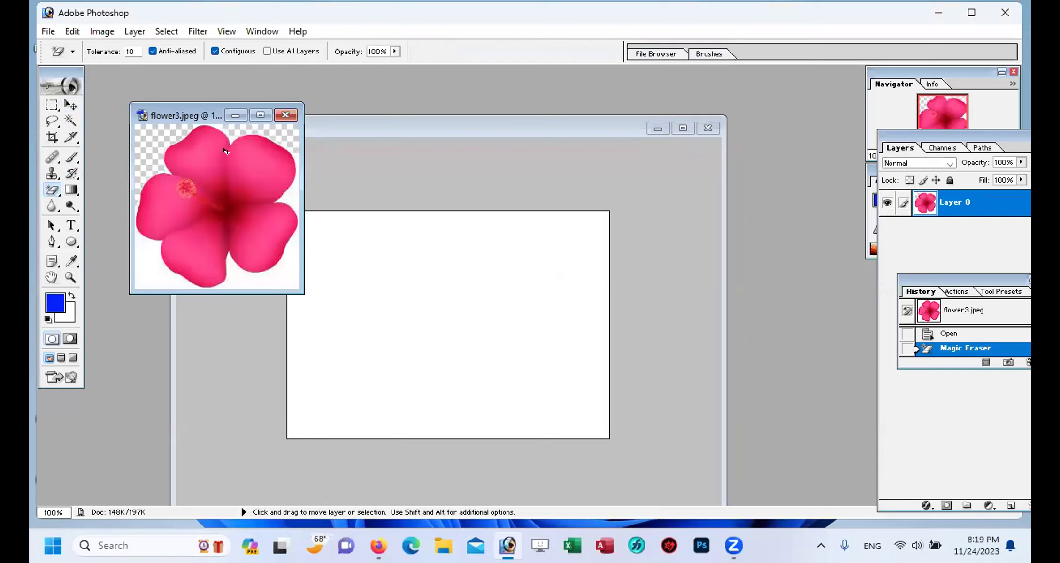
{"action": "key", "text": "ctrl+z"}
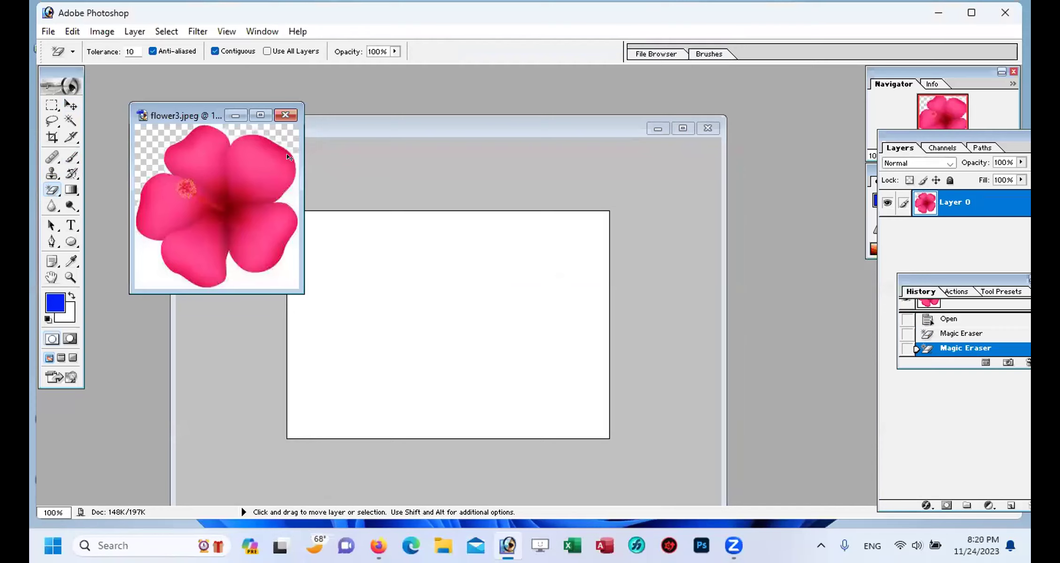
Step: Undo both Magic Eraser applications and erase the flower's white background again with the tolerance set to 20
{"action": "key", "text": "ctrl+alt+z"}
{"action": "key", "text": "ctrl+alt+z"}
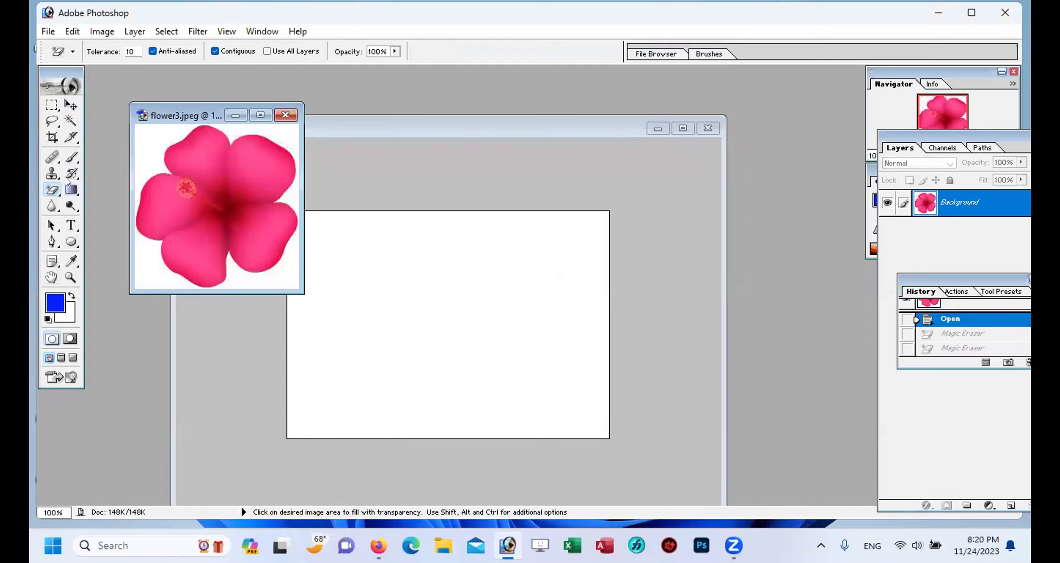
{"action": "double_click", "coordinate": [132, 49]}
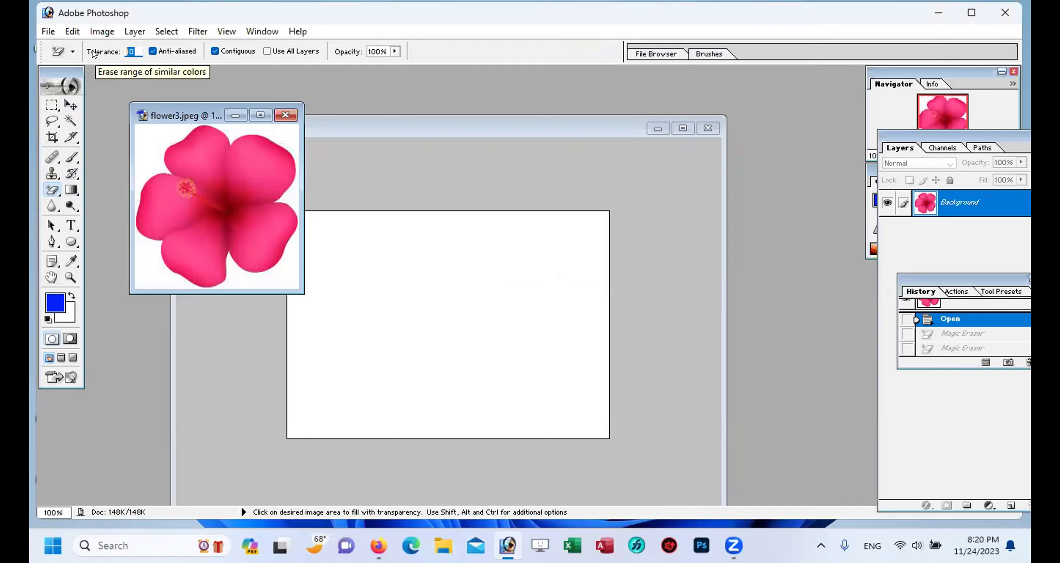
{"action": "type", "text": "20"}
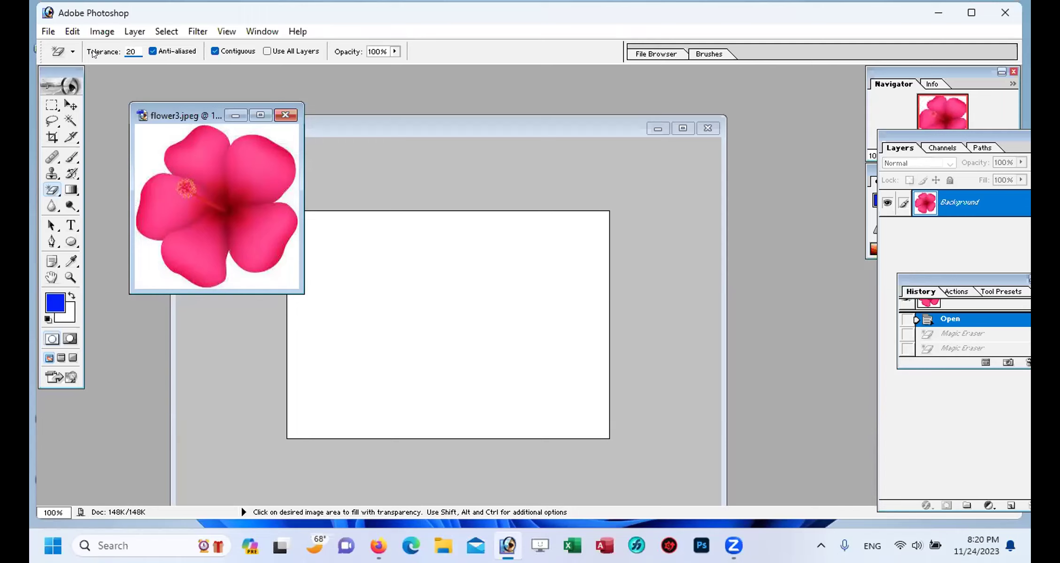
{"action": "left_click", "coordinate": [150, 136]}
{"action": "left_click", "coordinate": [234, 132]}
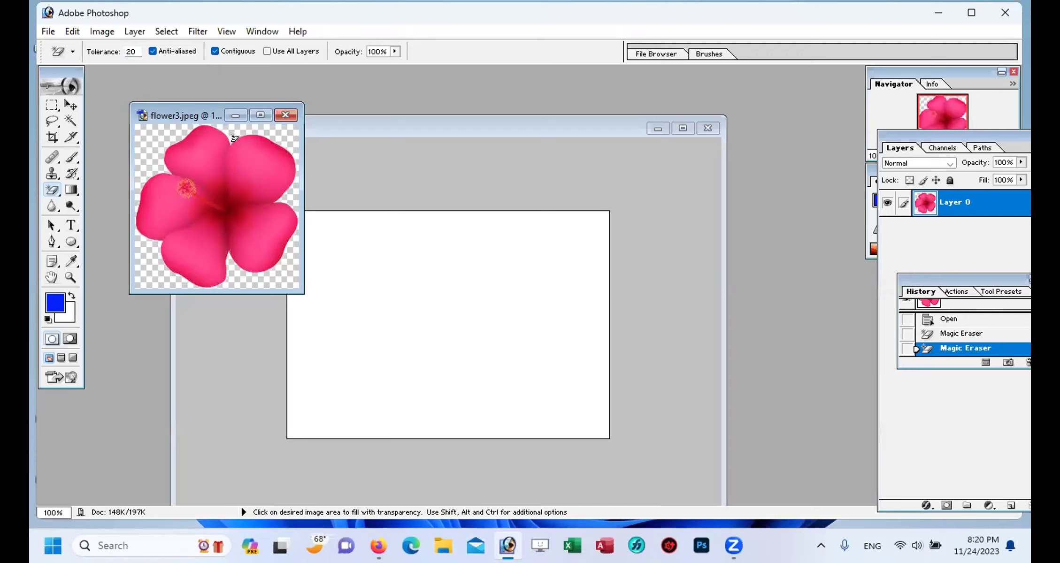
Step: Move the cut-out flower into the Untitled-2 document and position it in the canvas's upper-left corner
{"action": "left_click", "coordinate": [70, 105]}
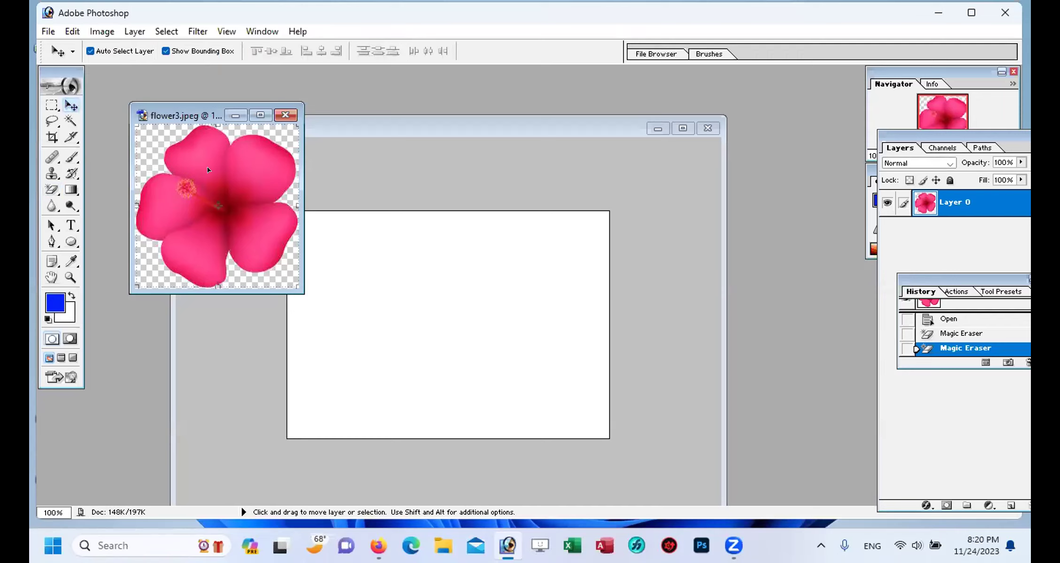
{"action": "left_click_drag", "start_coordinate": [195, 156], "coordinate": [304, 226]}
{"action": "key", "text": "Right"}
{"action": "key", "text": "Down"}
{"action": "key", "text": "Right"}
{"action": "key", "text": "Down"}
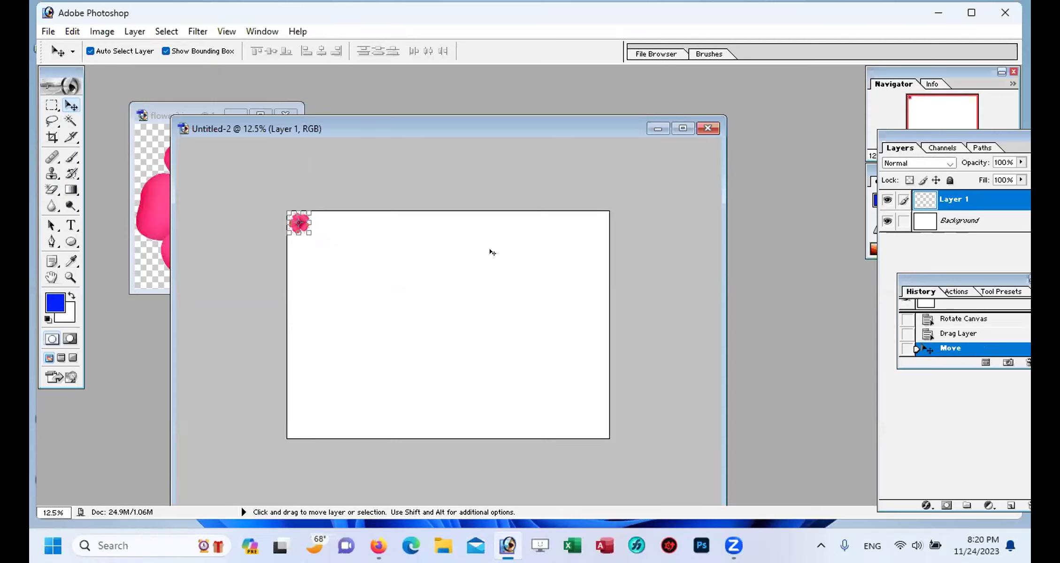
Step: Scale the flower layer proportionally to about 83.8% and apply the transform
{"action": "key", "text": "ctrl+plus"}
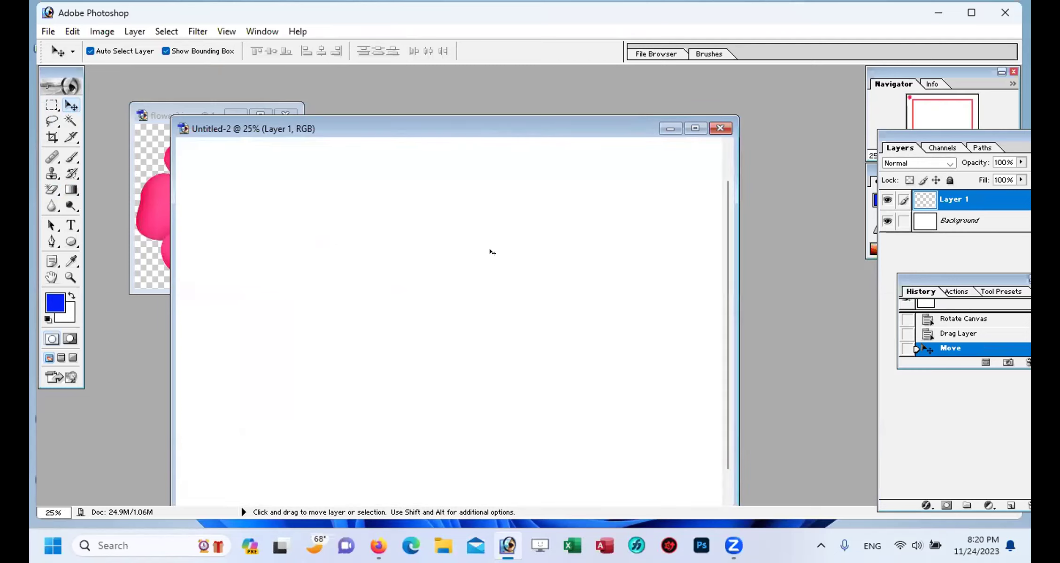
{"action": "key", "text": "ctrl+minus"}
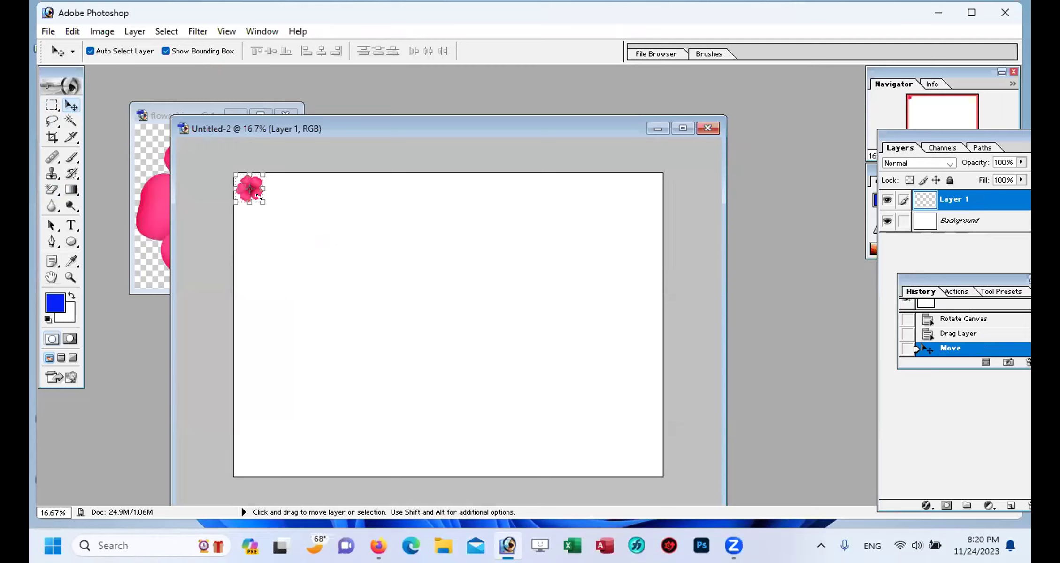
{"action": "left_click_drag", "start_coordinate": [261, 201], "coordinate": [260, 197]}
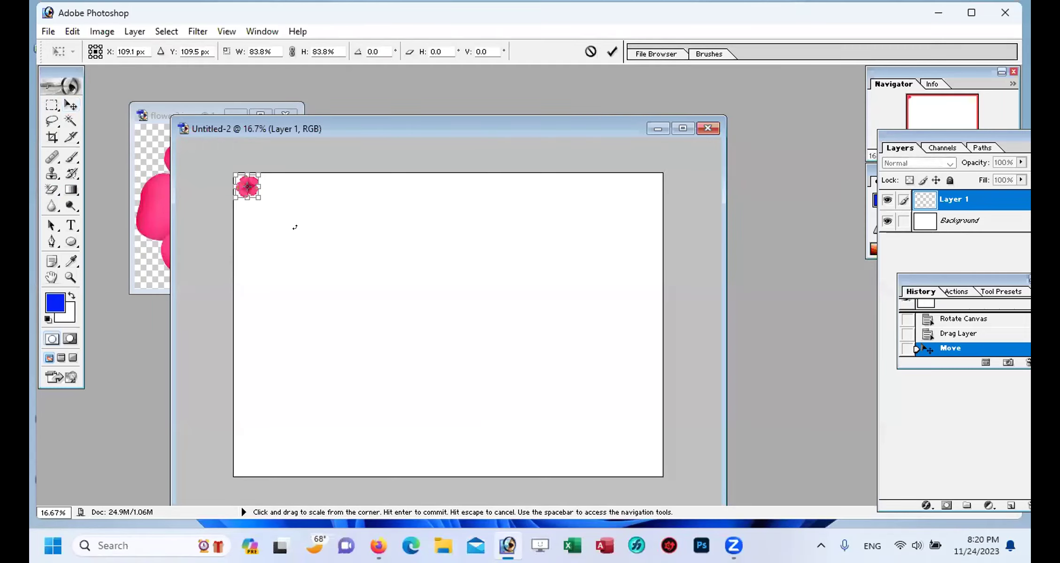
{"action": "key", "text": "Return"}
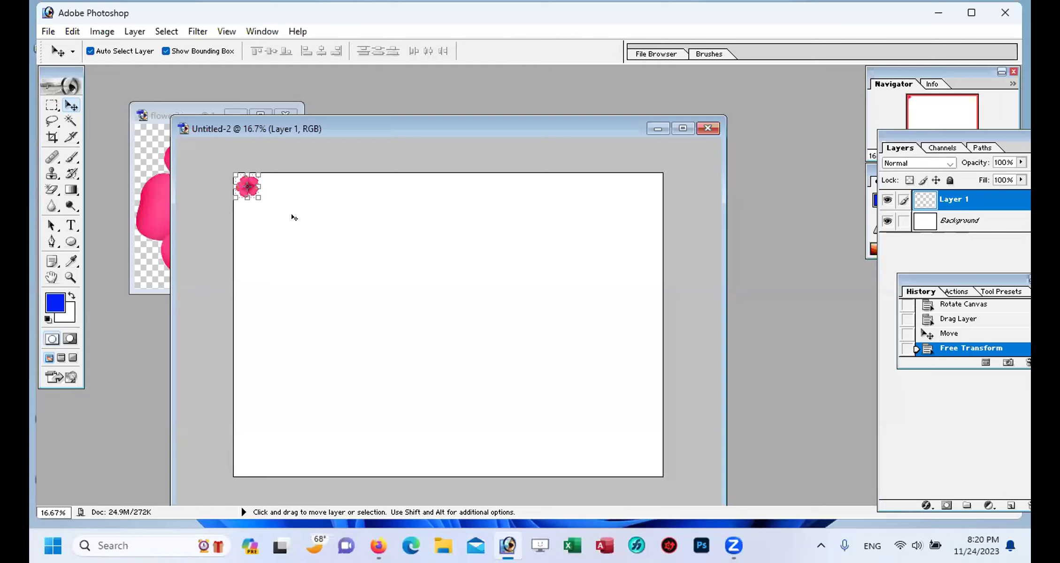
Step: Duplicate the flower layer and nudge the copy into line over the original flower
{"action": "key", "text": "ctrl+plus"}
{"action": "scroll", "coordinate": [329, 266], "scroll_direction": "up", "scroll_amount": 1}
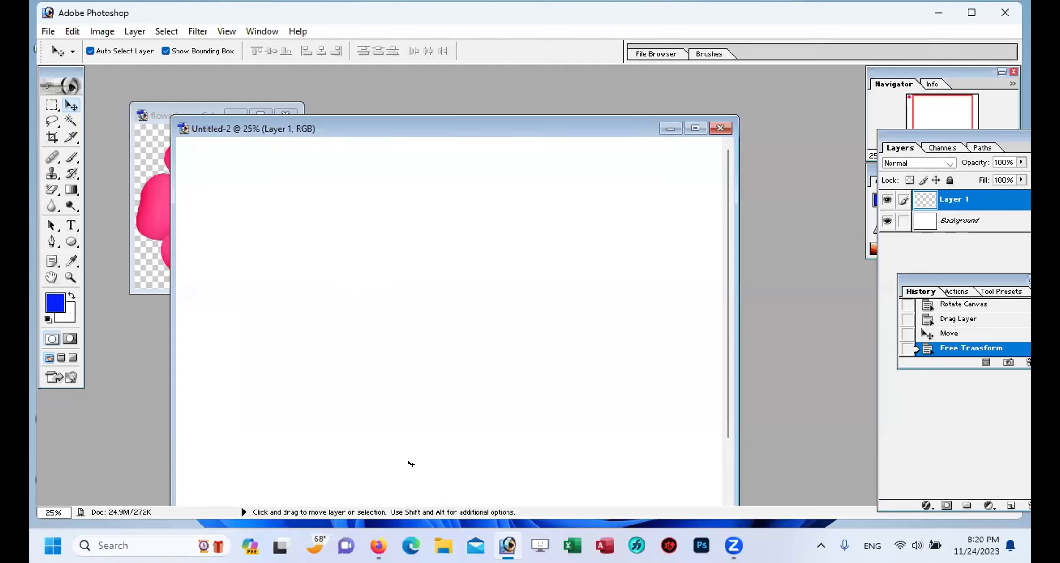
{"action": "scroll", "coordinate": [441, 368], "scroll_direction": "up", "scroll_amount": 2}
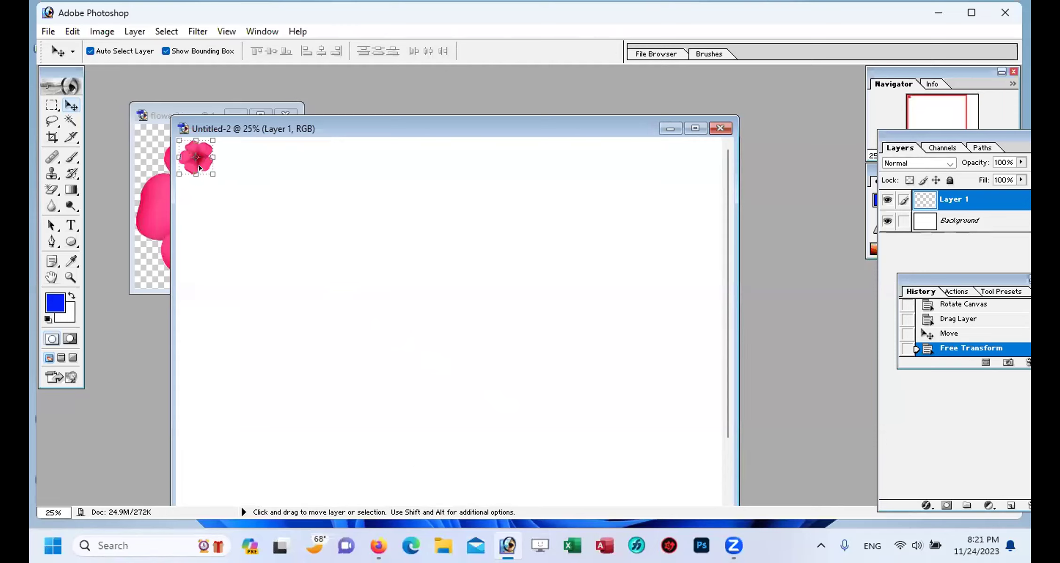
{"action": "mouse_move", "coordinate": [200, 158]}
{"action": "left_mouse_down"}
{"action": "mouse_move", "coordinate": [234, 160]}
{"action": "mouse_move", "coordinate": [205, 156]}
{"action": "left_mouse_up"}
{"action": "key", "text": "Down"}
{"action": "key", "text": "Down"}
{"action": "key", "text": "Down"}
{"action": "key", "text": "Down"}
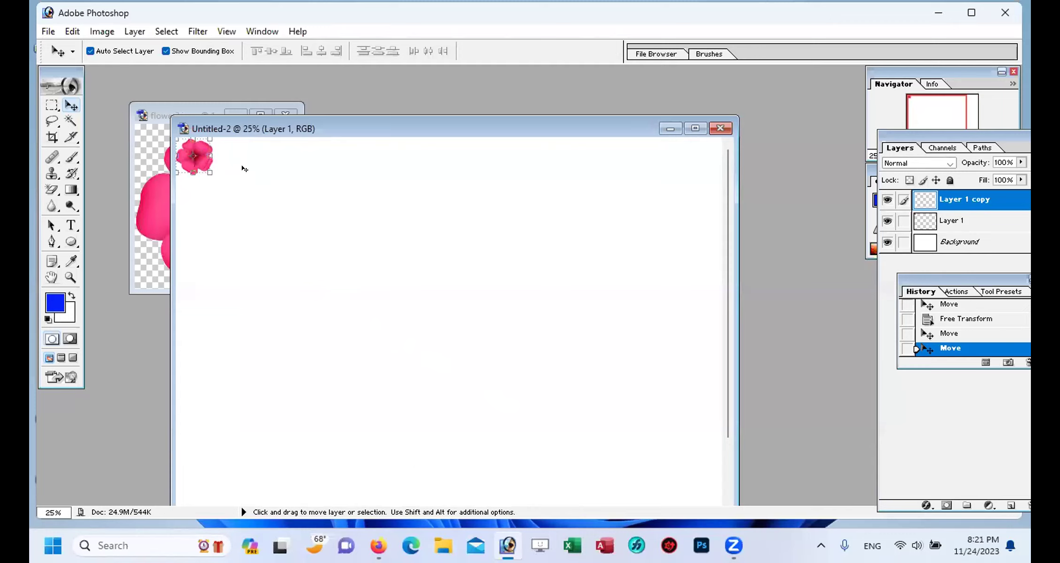
{"action": "key", "text": "Down"}
{"action": "key", "text": "Down"}
{"action": "key", "text": "Right"}
{"action": "key", "text": "Right"}
{"action": "key", "text": "Right"}
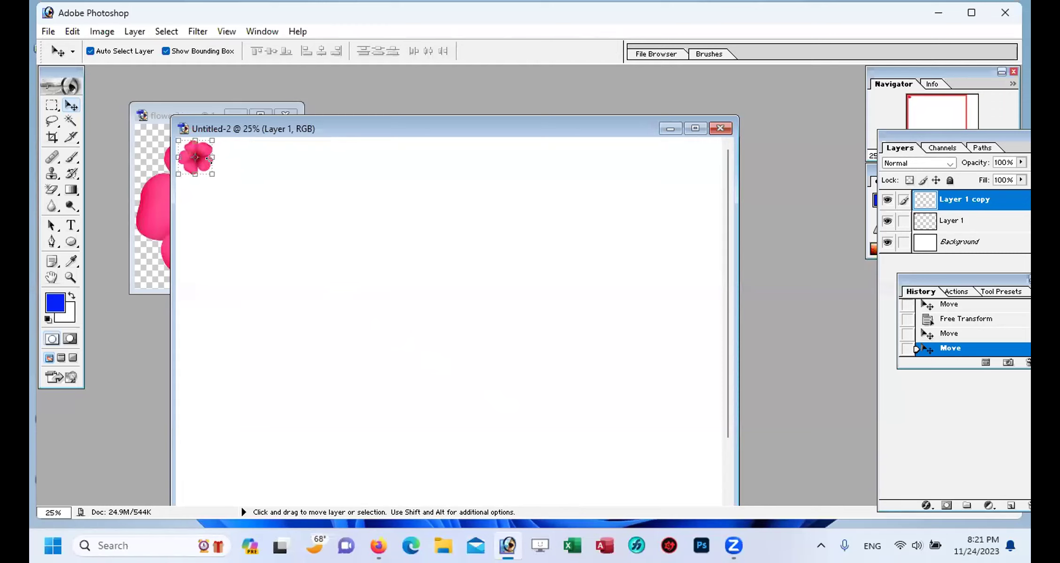
Step: Free-transform the flower copy, shifting it horizontally to X 249 px so it partly overlaps the original, and apply it
{"action": "key", "text": "ctrl+t"}
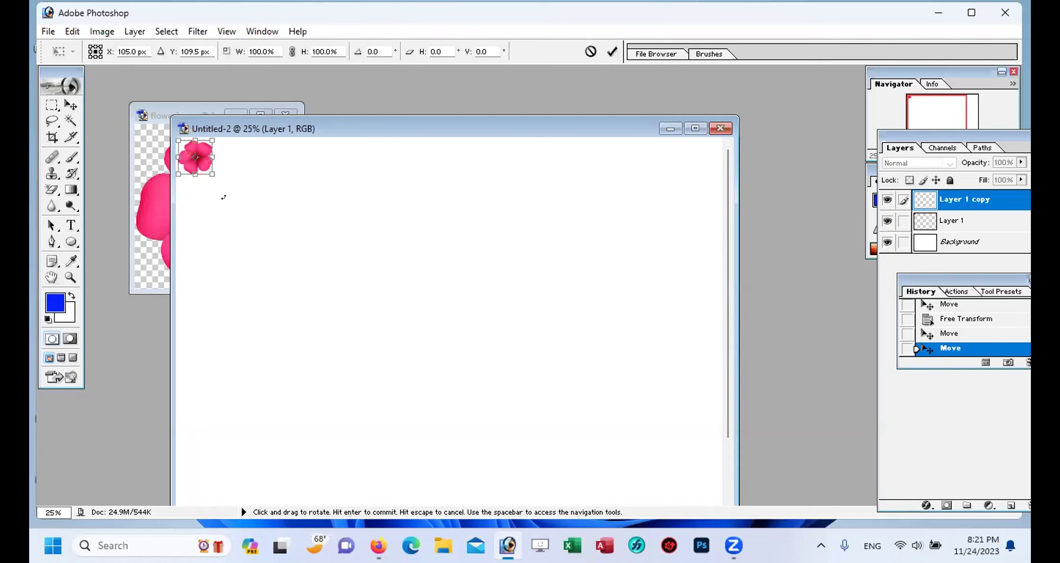
{"action": "key", "text": "Right"}
{"action": "key", "text": "Right"}
{"action": "key", "text": "Right"}
{"action": "key", "text": "Right"}
{"action": "key", "text": "Right"}
{"action": "key", "text": "Right"}
{"action": "key", "text": "Right"}
{"action": "key", "text": "Right"}
{"action": "key", "text": "Right"}
{"action": "key", "text": "Right"}
{"action": "key", "text": "Right"}
{"action": "key", "text": "Right"}
{"action": "key", "text": "Right"}
{"action": "key", "text": "Right"}
{"action": "key", "text": "Right"}
{"action": "key", "text": "Right"}
{"action": "key", "text": "Right"}
{"action": "key", "text": "Right"}
{"action": "key", "text": "Right"}
{"action": "key", "text": "Right"}
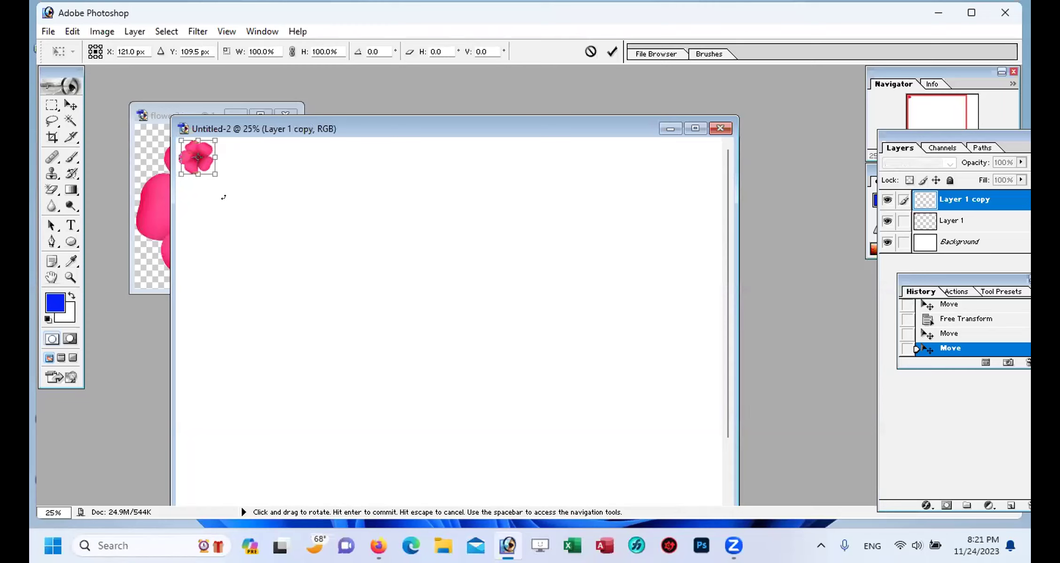
{"action": "key", "text": "Right"}
{"action": "key", "text": "Right"}
{"action": "key", "text": "Right"}
{"action": "key", "text": "Right"}
{"action": "key", "text": "Right"}
{"action": "key", "text": "Right"}
{"action": "key", "text": "Right"}
{"action": "key", "text": "Right"}
{"action": "key", "text": "Right"}
{"action": "key", "text": "Right"}
{"action": "key", "text": "Right"}
{"action": "key", "text": "Right"}
{"action": "key", "text": "Right"}
{"action": "key", "text": "Right"}
{"action": "key", "text": "Right"}
{"action": "key", "text": "Right"}
{"action": "key", "text": "Right"}
{"action": "key", "text": "Right"}
{"action": "key", "text": "Right"}
{"action": "key", "text": "Right"}
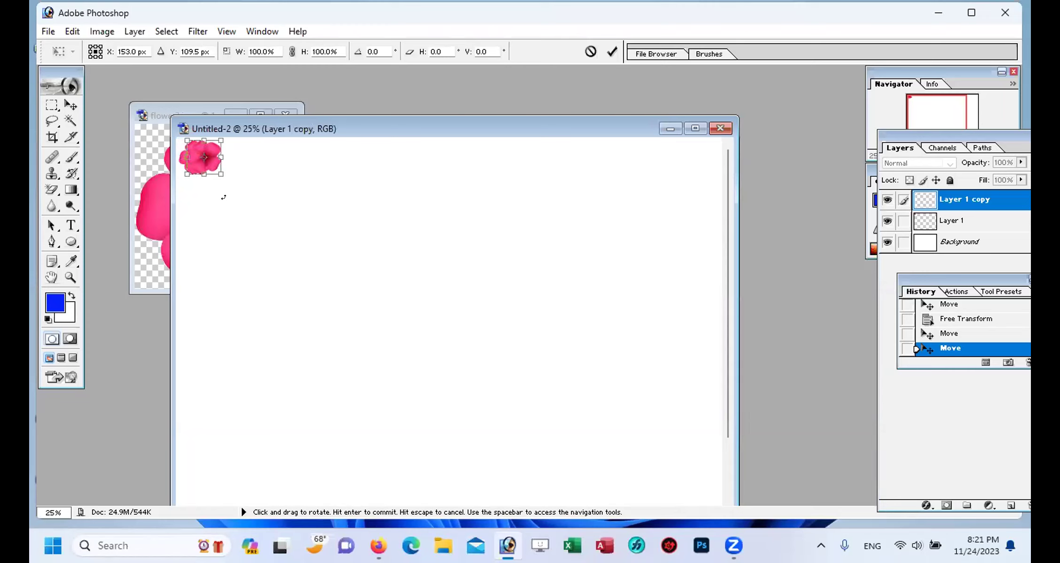
{"action": "key", "text": "Right"}
{"action": "key", "text": "Right"}
{"action": "key", "text": "Right"}
{"action": "key", "text": "Right"}
{"action": "key", "text": "Right"}
{"action": "key", "text": "Right"}
{"action": "key", "text": "Right"}
{"action": "key", "text": "Right"}
{"action": "key", "text": "Right"}
{"action": "key", "text": "Right"}
{"action": "key", "text": "Right"}
{"action": "key", "text": "Right"}
{"action": "key", "text": "Right"}
{"action": "key", "text": "Right"}
{"action": "key", "text": "Right"}
{"action": "key", "text": "Right"}
{"action": "key", "text": "Right"}
{"action": "key", "text": "Right"}
{"action": "key", "text": "Right"}
{"action": "key", "text": "Right"}
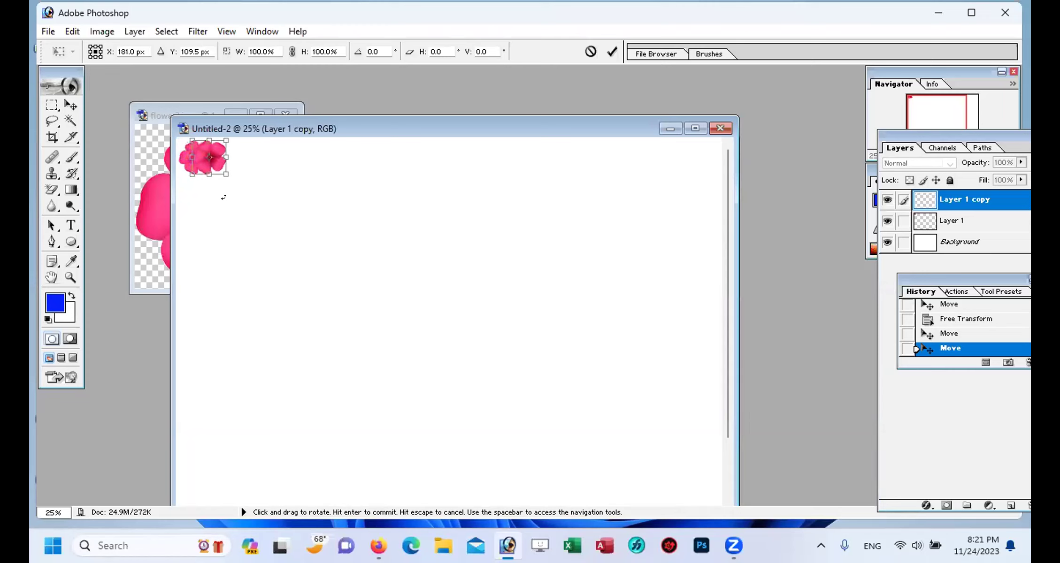
{"action": "key", "text": "Right"}
{"action": "key", "text": "Right"}
{"action": "key", "text": "Right"}
{"action": "key", "text": "Right"}
{"action": "key", "text": "Right"}
{"action": "key", "text": "Right"}
{"action": "key", "text": "Right"}
{"action": "key", "text": "Right"}
{"action": "key", "text": "Right"}
{"action": "key", "text": "Right"}
{"action": "key", "text": "Right"}
{"action": "key", "text": "Right"}
{"action": "key", "text": "Right"}
{"action": "key", "text": "Right"}
{"action": "key", "text": "Right"}
{"action": "key", "text": "Right"}
{"action": "key", "text": "Right"}
{"action": "key", "text": "Right"}
{"action": "key", "text": "Right"}
{"action": "key", "text": "Right"}
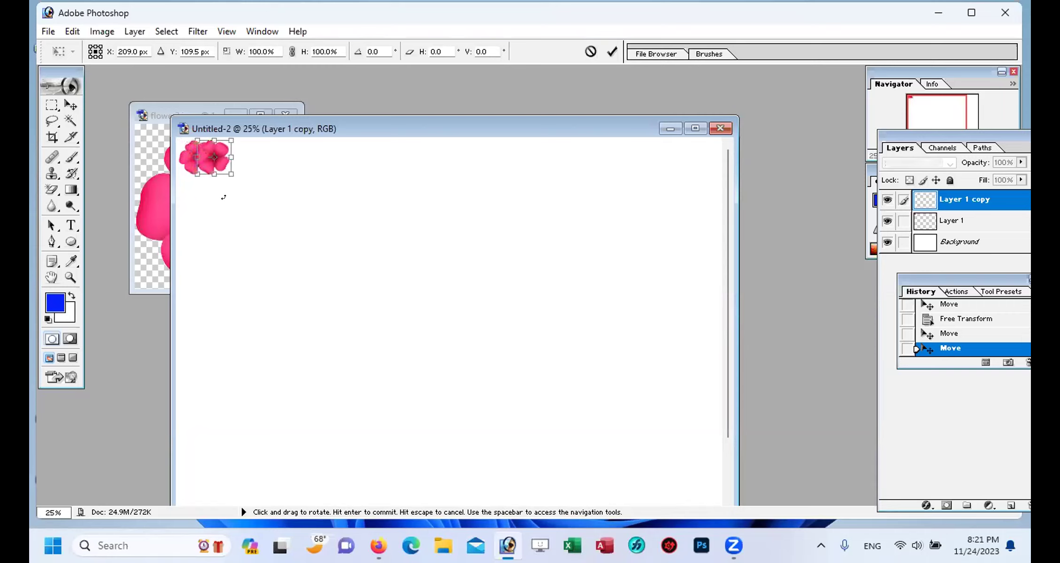
{"action": "key", "text": "Right"}
{"action": "key", "text": "Right"}
{"action": "key", "text": "Right"}
{"action": "key", "text": "Right"}
{"action": "key", "text": "Right"}
{"action": "key", "text": "Right"}
{"action": "key", "text": "Right"}
{"action": "key", "text": "Right"}
{"action": "key", "text": "Right"}
{"action": "key", "text": "Right"}
{"action": "key", "text": "Right"}
{"action": "key", "text": "Right"}
{"action": "key", "text": "Right"}
{"action": "key", "text": "Right"}
{"action": "key", "text": "Right"}
{"action": "key", "text": "Right"}
{"action": "key", "text": "Right"}
{"action": "key", "text": "Right"}
{"action": "key", "text": "Right"}
{"action": "key", "text": "Right"}
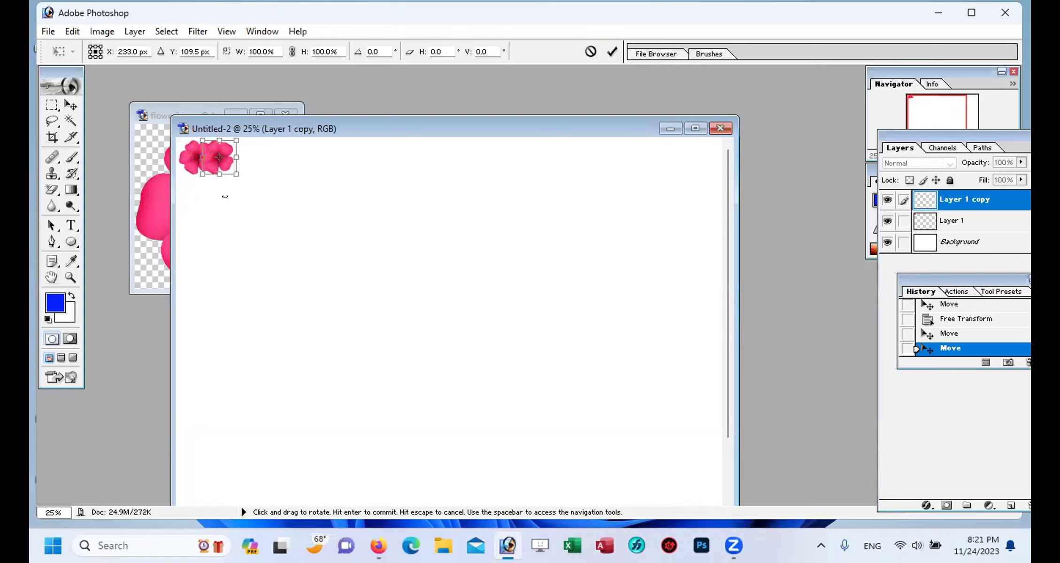
{"action": "key", "text": "Right"}
{"action": "key", "text": "Right"}
{"action": "key", "text": "Right"}
{"action": "key", "text": "Right"}
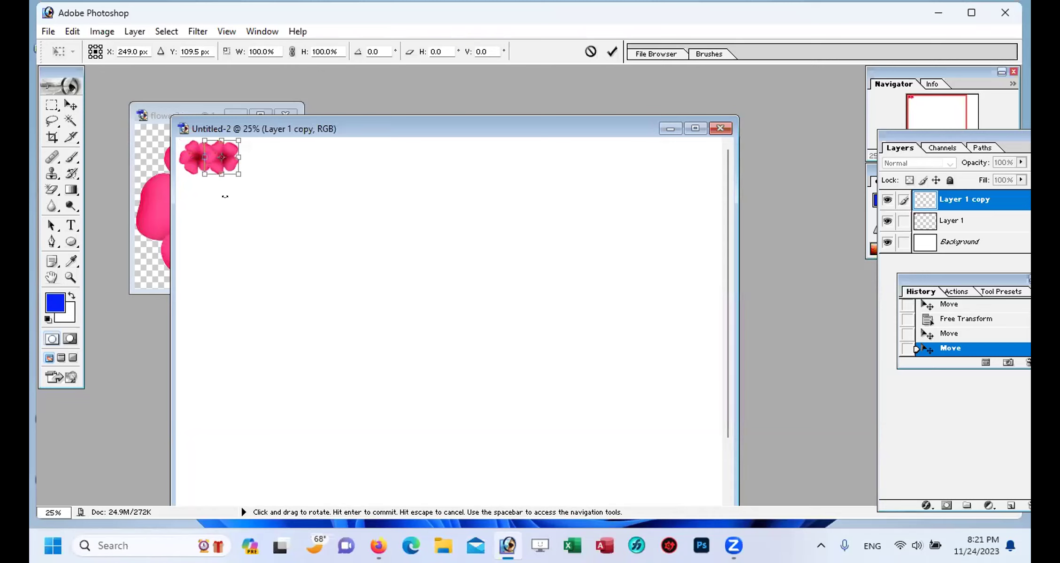
{"action": "key", "text": "Return"}
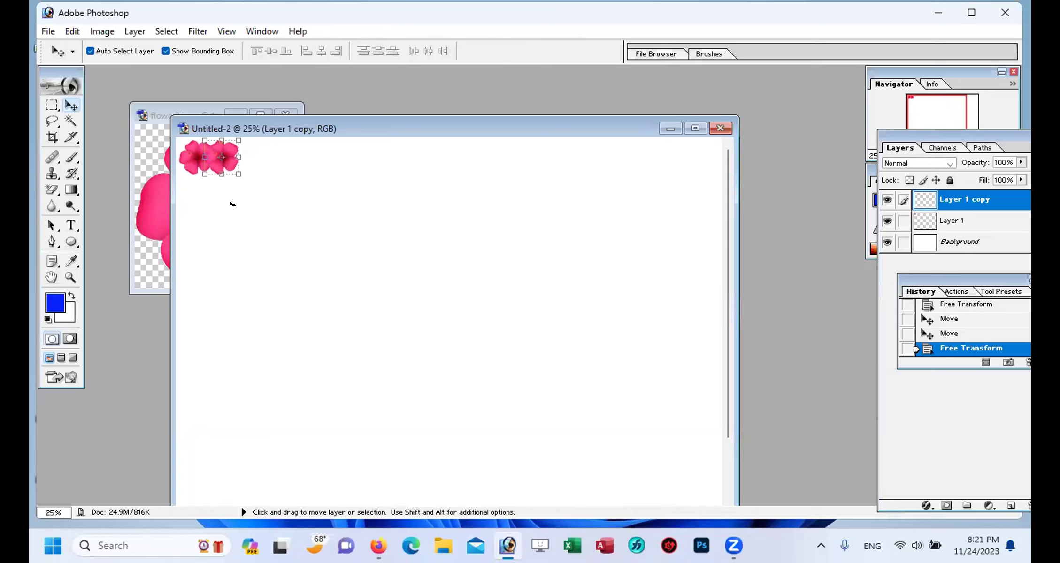
Step: Repeat the transform on new copies, adding 21 more evenly spaced flowers along the canvas's upper edge
{"action": "key", "text": "shift"}
{"action": "key", "text": "alt"}
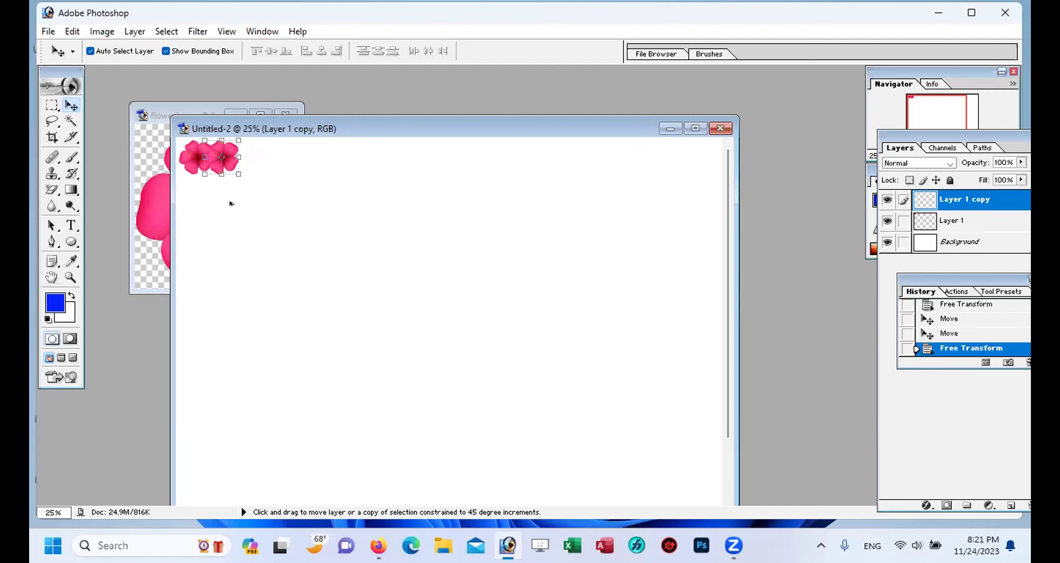
{"action": "key", "text": "ctrl+shift+alt+t"}
{"action": "key", "text": "ctrl+shift+alt+t"}
{"action": "key", "text": "ctrl+shift+alt+t"}
{"action": "key", "text": "ctrl+shift+alt+t"}
{"action": "key", "text": "ctrl+shift+alt+t"}
{"action": "key", "text": "ctrl+shift+alt+t"}
{"action": "key", "text": "ctrl+shift+alt+t"}
{"action": "key", "text": "ctrl+shift+alt+t"}
{"action": "key", "text": "ctrl+shift+alt+t"}
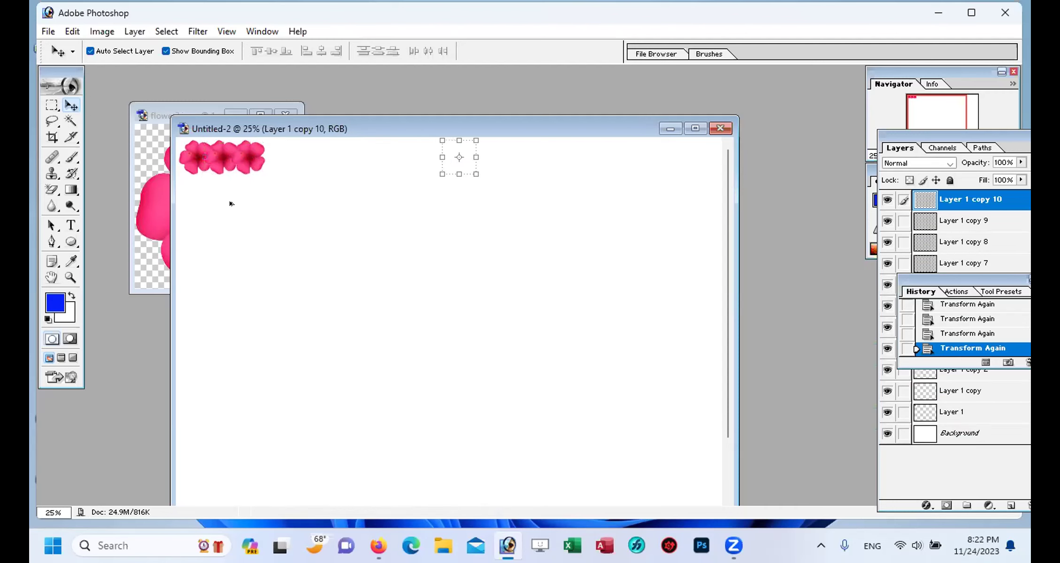
{"action": "key", "text": "ctrl+shift+alt+t"}
{"action": "key", "text": "ctrl+shift+alt+t"}
{"action": "key", "text": "ctrl+shift+alt+t"}
{"action": "key", "text": "ctrl+shift+alt+t"}
{"action": "key", "text": "ctrl+shift+alt+t"}
{"action": "key", "text": "ctrl+shift+alt+t"}
{"action": "key", "text": "ctrl+shift+alt+t"}
{"action": "key", "text": "ctrl+shift+alt+t"}
{"action": "key", "text": "ctrl+shift+alt+t"}
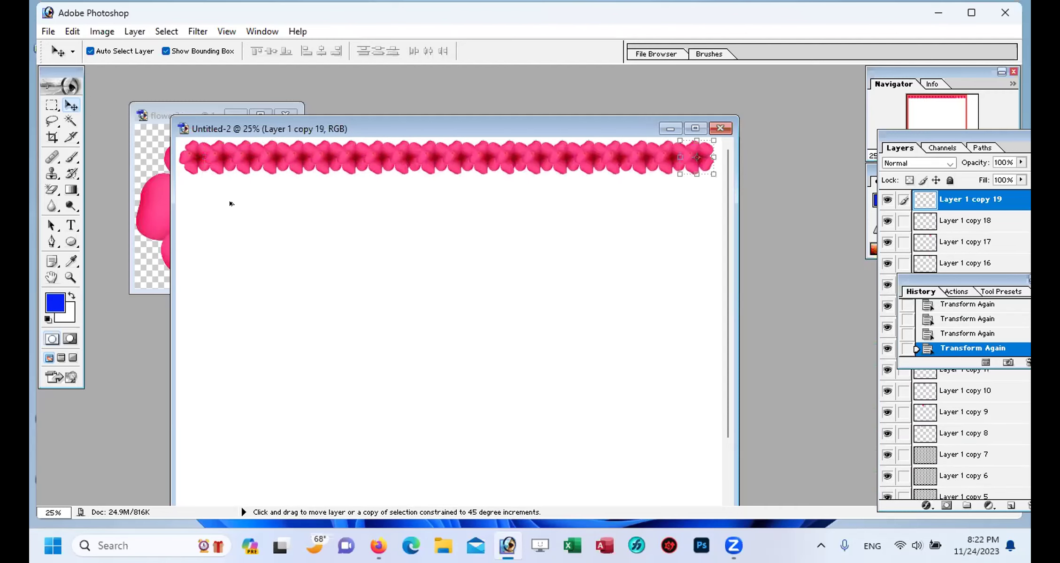
{"action": "key", "text": "ctrl+shift+alt+t"}
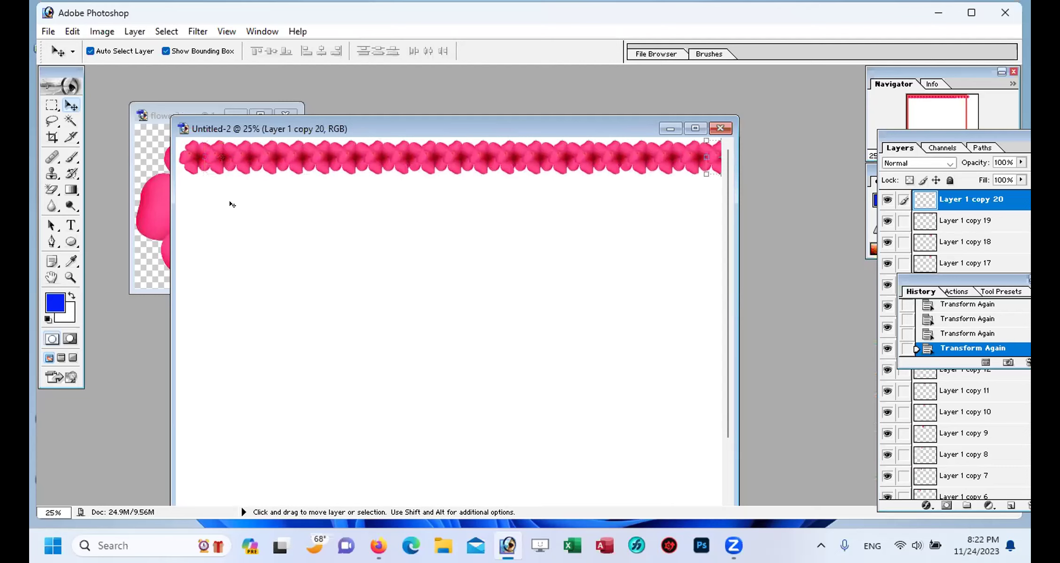
{"action": "key", "text": "ctrl+minus"}
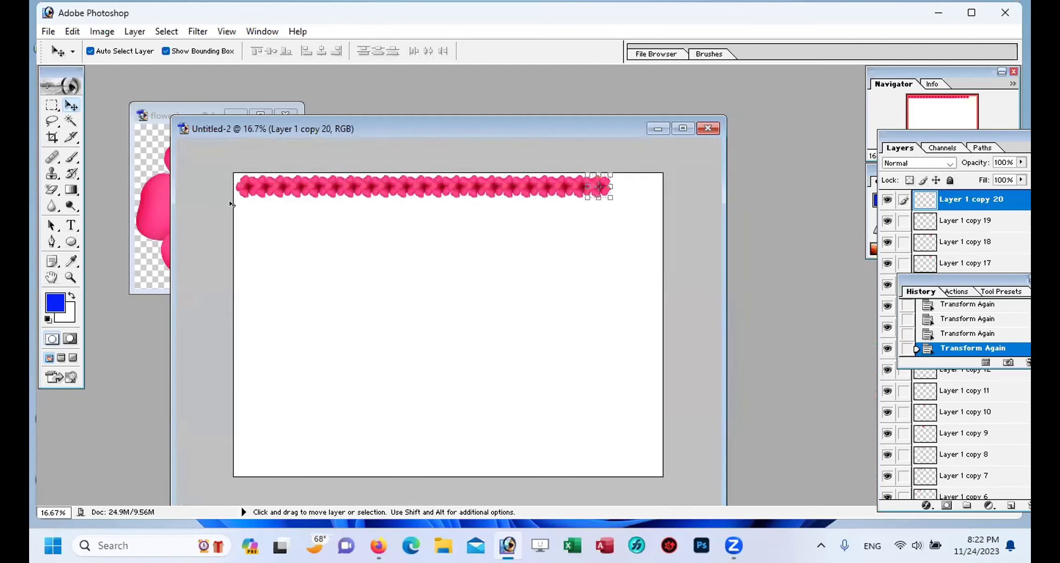
{"action": "key", "text": "shift+alt"}
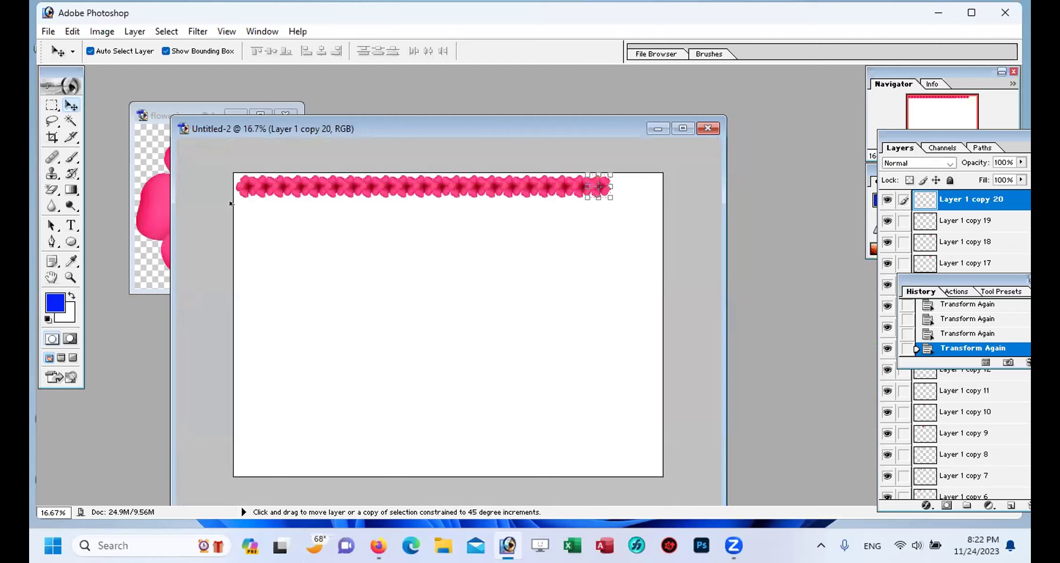
{"action": "key", "text": "ctrl+shift+alt+t"}
{"action": "key", "text": "ctrl+shift+alt+t"}
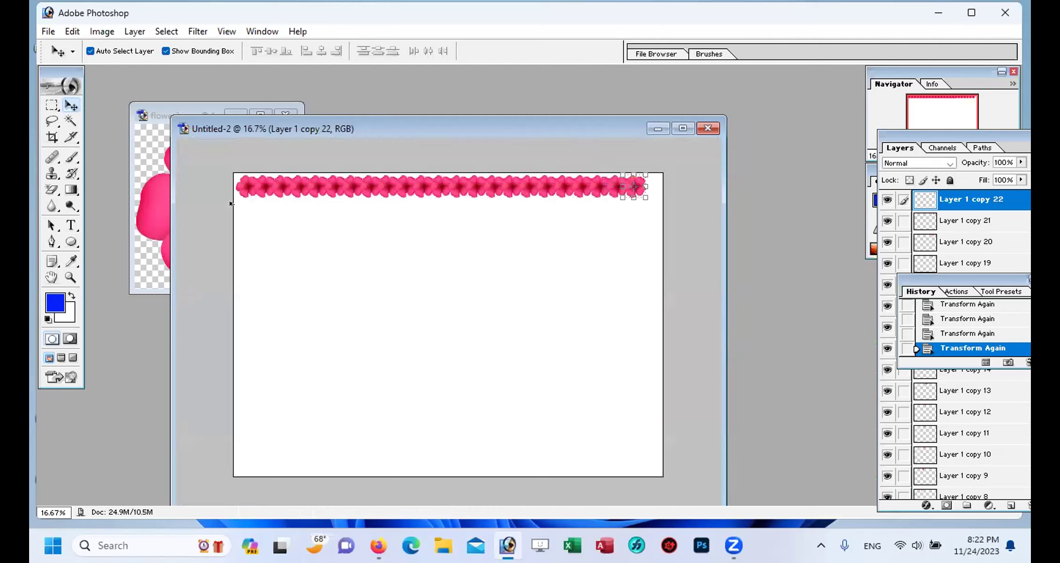
Step: Repeat the transform for one more flower copy at the row's end, and rearrange the document window and palettes to expose the layer list
{"action": "key", "text": "ctrl+shift+alt+t"}
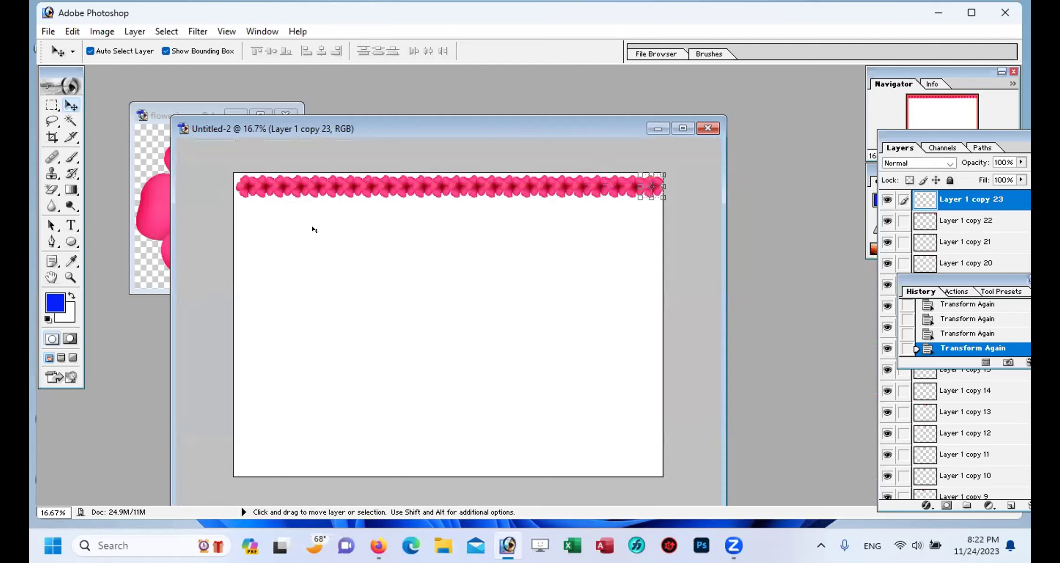
{"action": "key", "text": "ctrl+plus"}
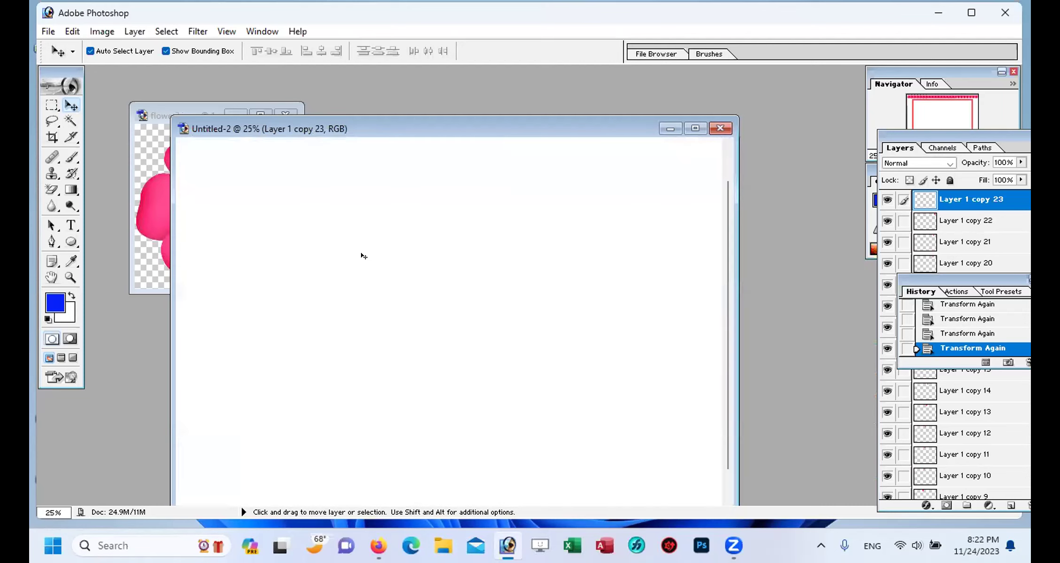
{"action": "scroll", "coordinate": [425, 265], "scroll_direction": "up", "scroll_amount": 2}
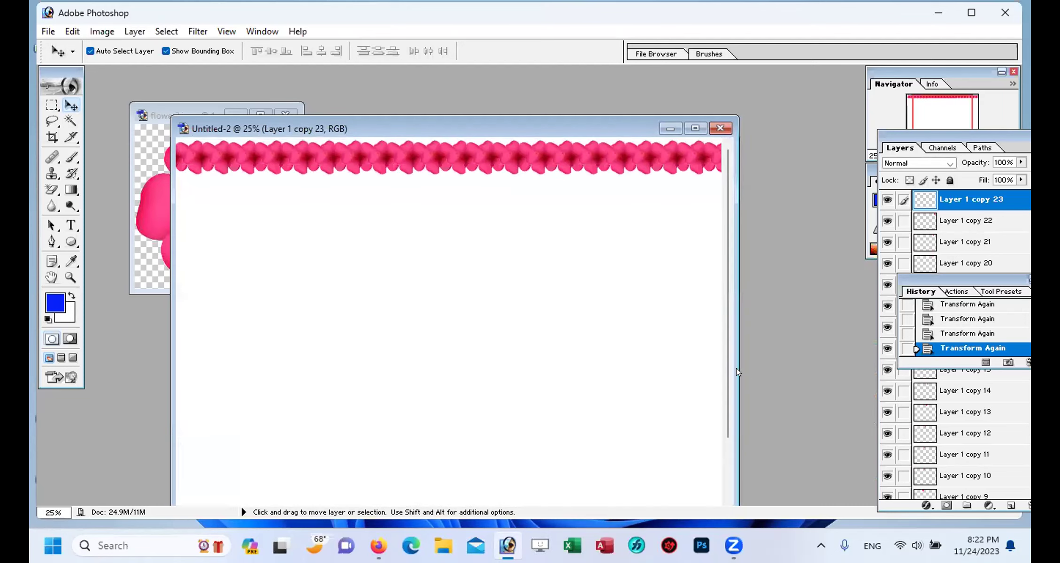
{"action": "left_click_drag", "start_coordinate": [731, 368], "coordinate": [875, 368]}
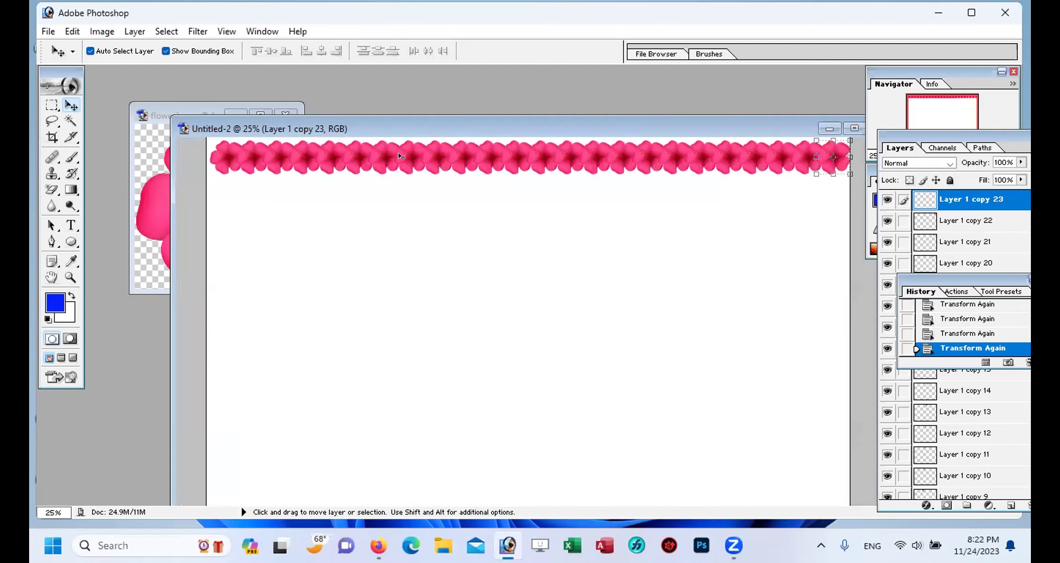
{"action": "left_click_drag", "start_coordinate": [397, 133], "coordinate": [351, 143]}
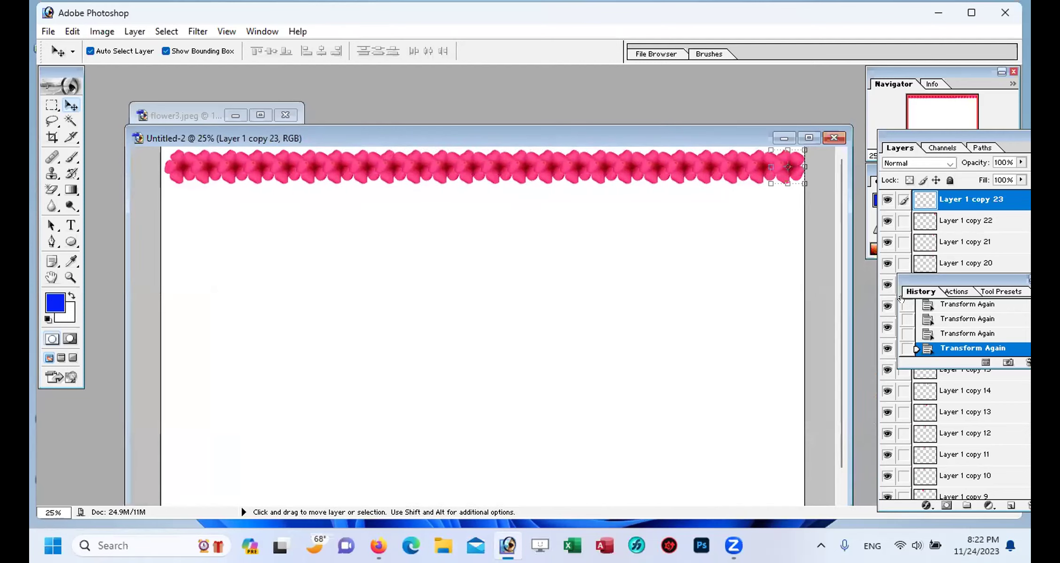
{"action": "left_click_drag", "start_coordinate": [920, 291], "coordinate": [571, 386]}
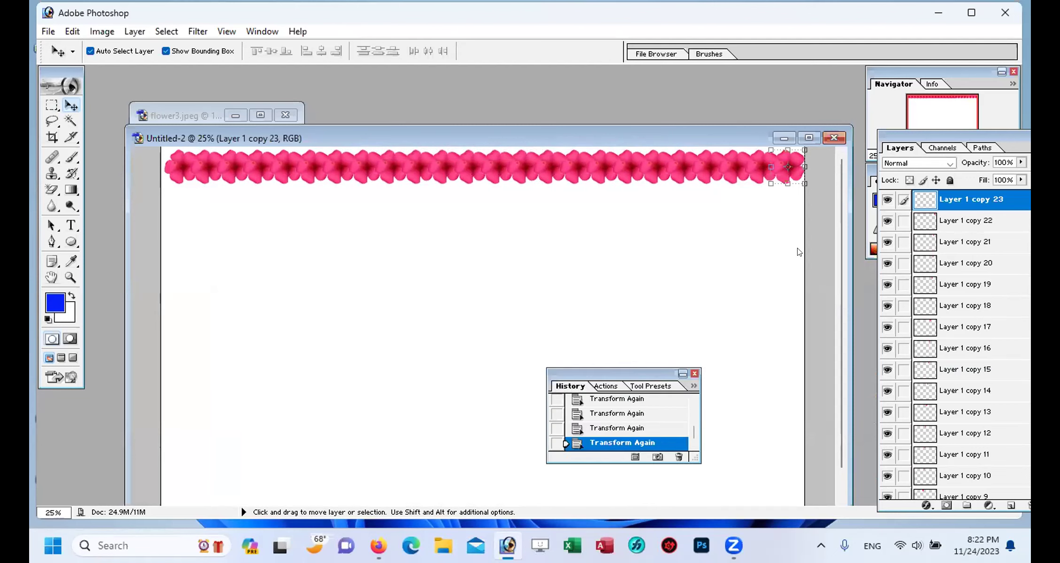
{"action": "left_click_drag", "start_coordinate": [937, 136], "coordinate": [915, 96]}
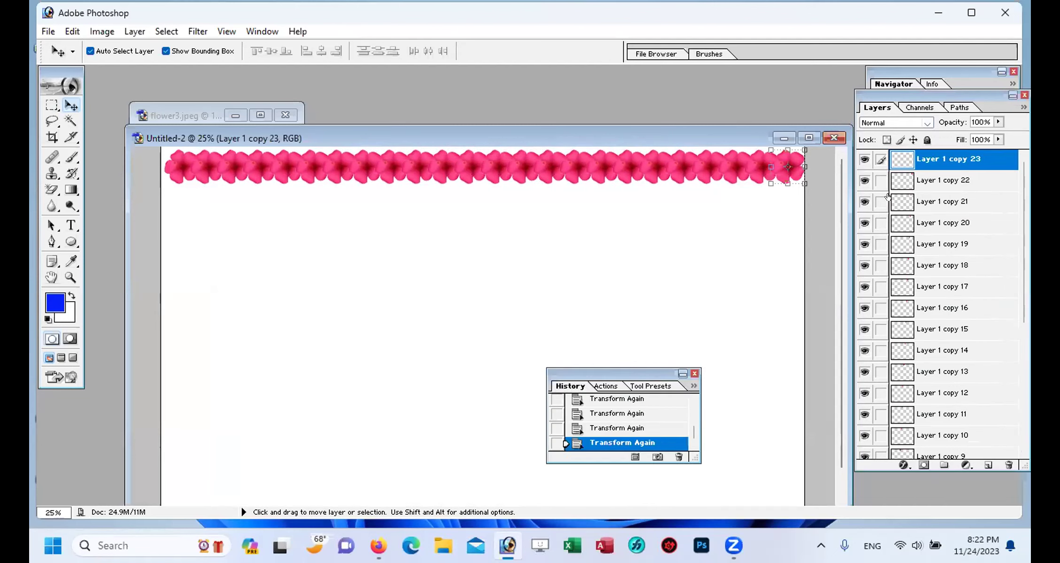
Step: Link all the flower copies, from Layer 1 copy through Layer 1 copy 23, to Layer 1
{"action": "scroll", "coordinate": [934, 415], "scroll_direction": "down", "scroll_amount": 5}
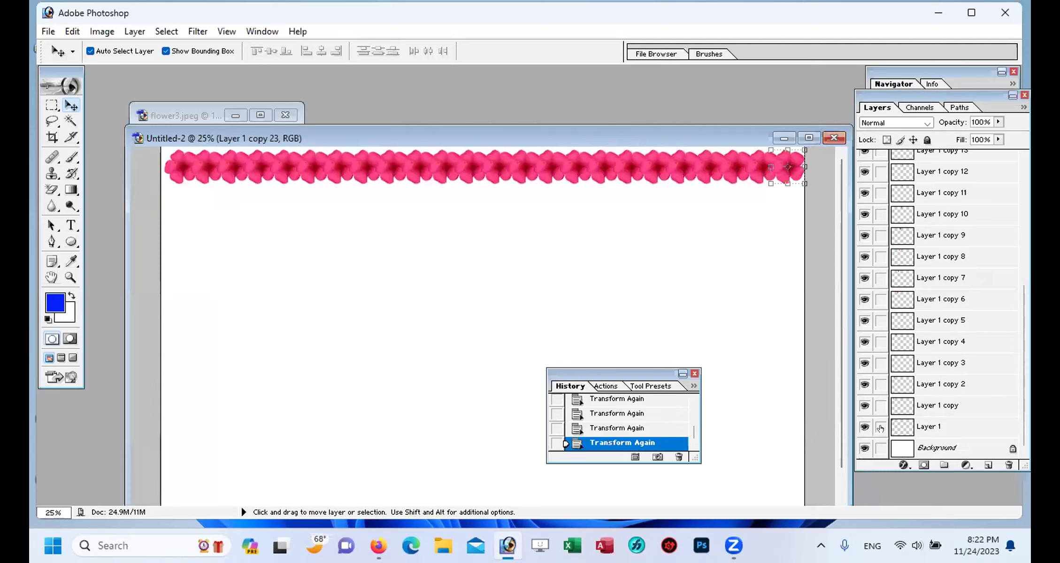
{"action": "left_click", "coordinate": [934, 419]}
{"action": "left_click", "coordinate": [880, 406]}
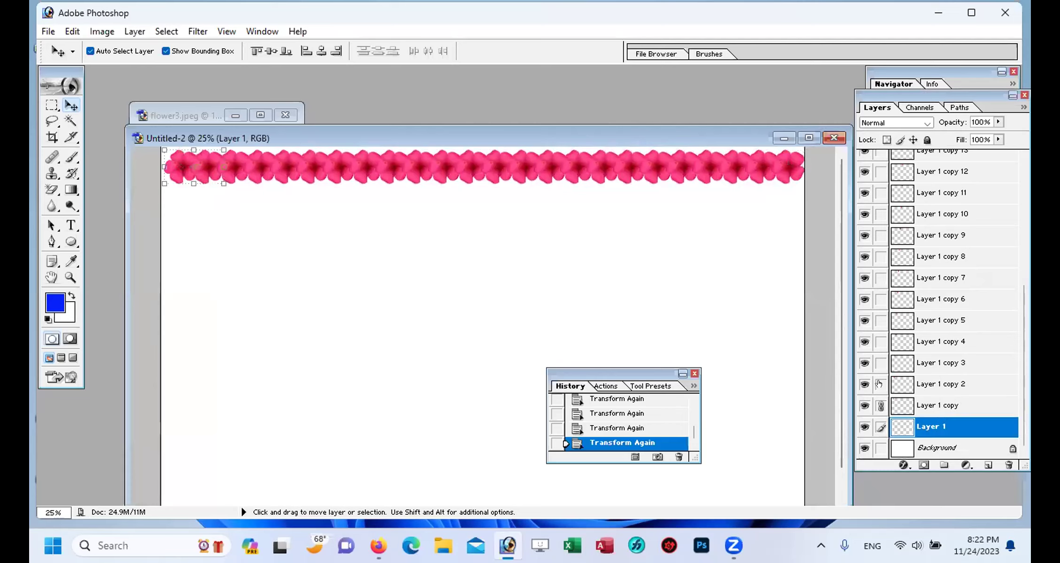
{"action": "left_click", "coordinate": [880, 384]}
{"action": "left_click", "coordinate": [881, 363]}
{"action": "left_click", "coordinate": [880, 342]}
{"action": "left_click", "coordinate": [880, 321]}
{"action": "left_click", "coordinate": [881, 299]}
{"action": "left_click", "coordinate": [880, 277]}
{"action": "left_click", "coordinate": [880, 257]}
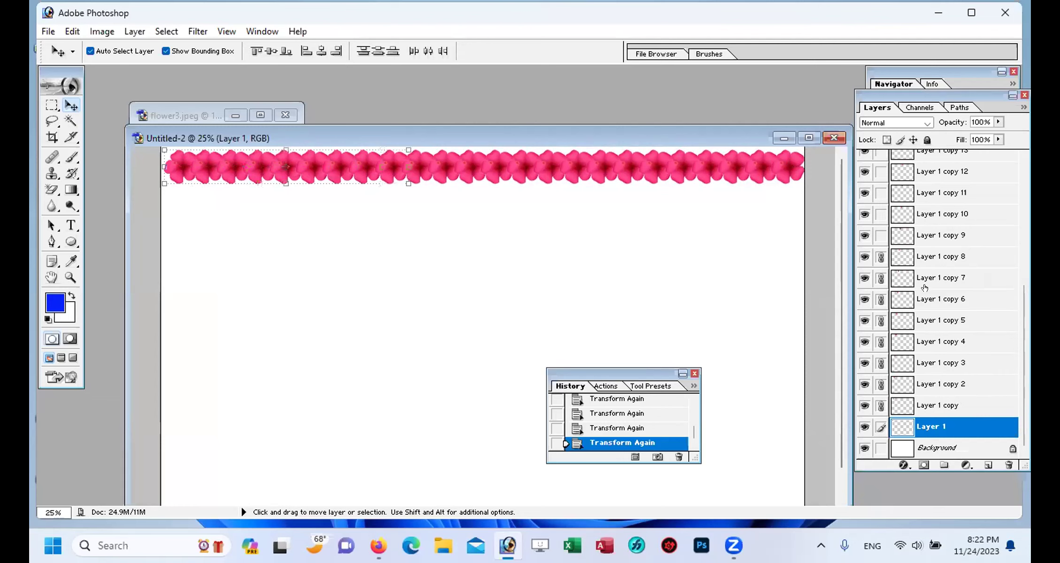
{"action": "scroll", "coordinate": [934, 301], "scroll_direction": "up", "scroll_amount": 5}
{"action": "left_click", "coordinate": [880, 342]}
{"action": "left_click", "coordinate": [880, 321]}
{"action": "left_click", "coordinate": [880, 299]}
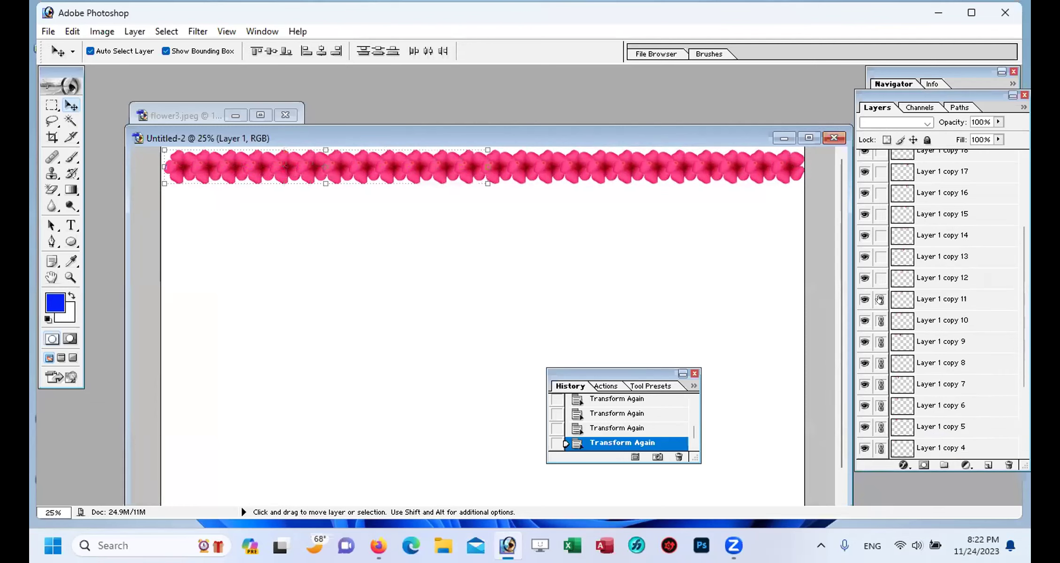
{"action": "left_click", "coordinate": [881, 278]}
{"action": "left_click", "coordinate": [881, 257]}
{"action": "scroll", "coordinate": [924, 290], "scroll_direction": "up", "scroll_amount": 2}
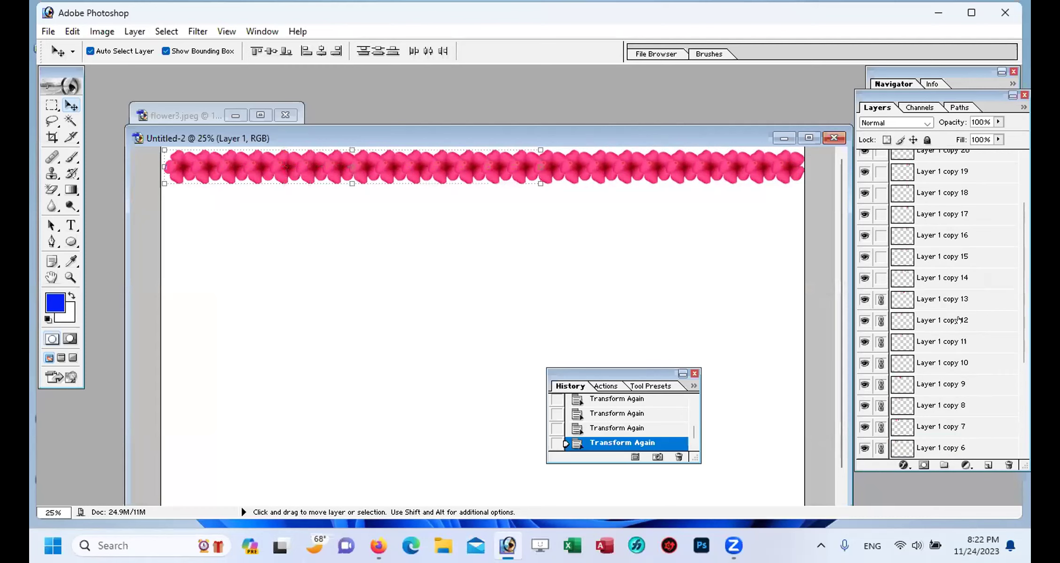
{"action": "left_click", "coordinate": [881, 278]}
{"action": "left_click", "coordinate": [880, 257]}
{"action": "scroll", "coordinate": [879, 261], "scroll_direction": "up", "scroll_amount": 2}
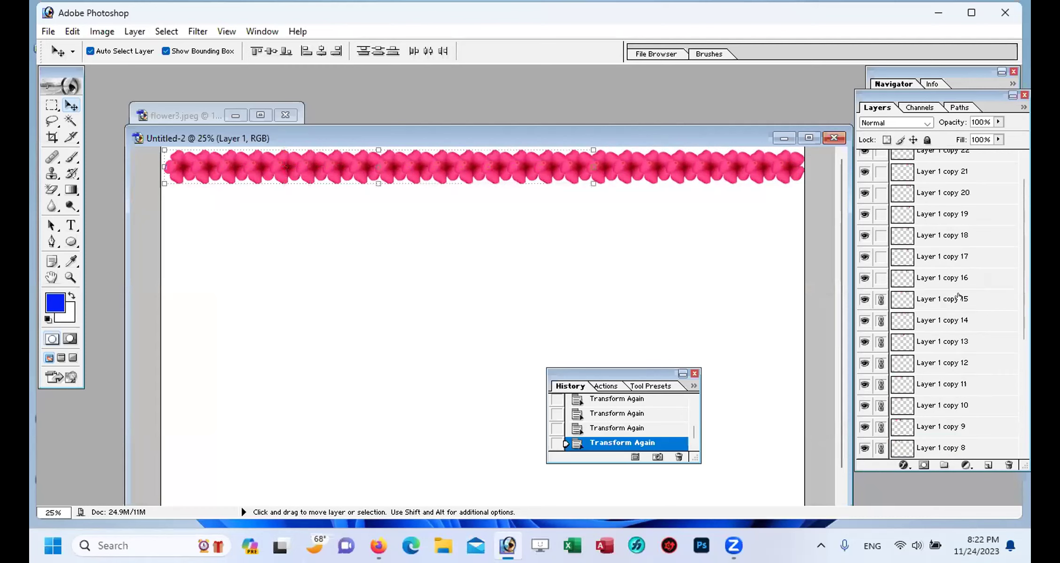
{"action": "left_click", "coordinate": [880, 278]}
{"action": "left_click", "coordinate": [881, 257]}
{"action": "left_click", "coordinate": [880, 235]}
{"action": "scroll", "coordinate": [880, 242], "scroll_direction": "up", "scroll_amount": 2}
{"action": "left_click", "coordinate": [880, 244]}
{"action": "left_click", "coordinate": [880, 223]}
{"action": "left_click", "coordinate": [881, 202]}
{"action": "left_click", "coordinate": [881, 180]}
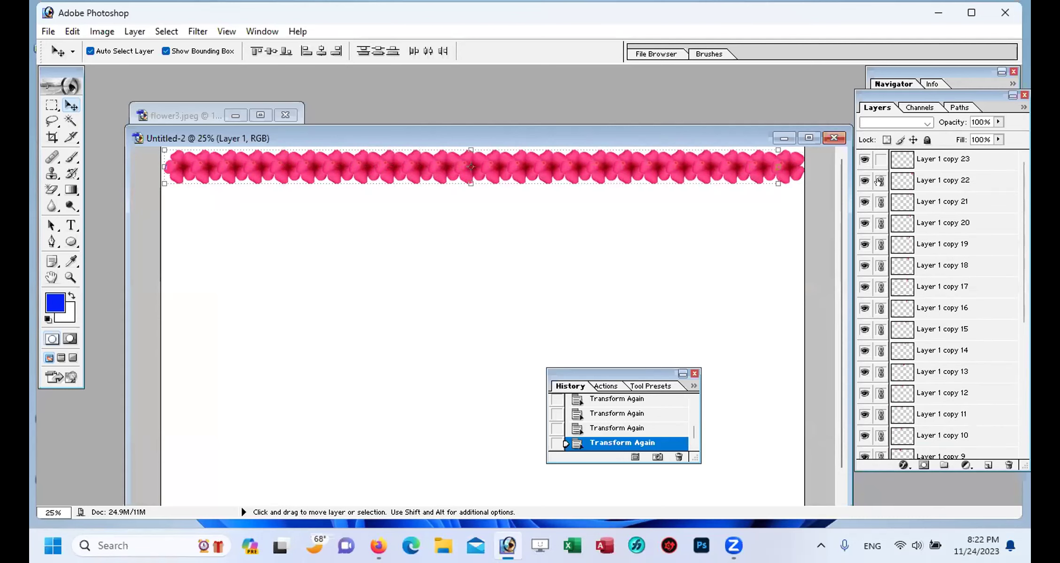
{"action": "left_click", "coordinate": [880, 159]}
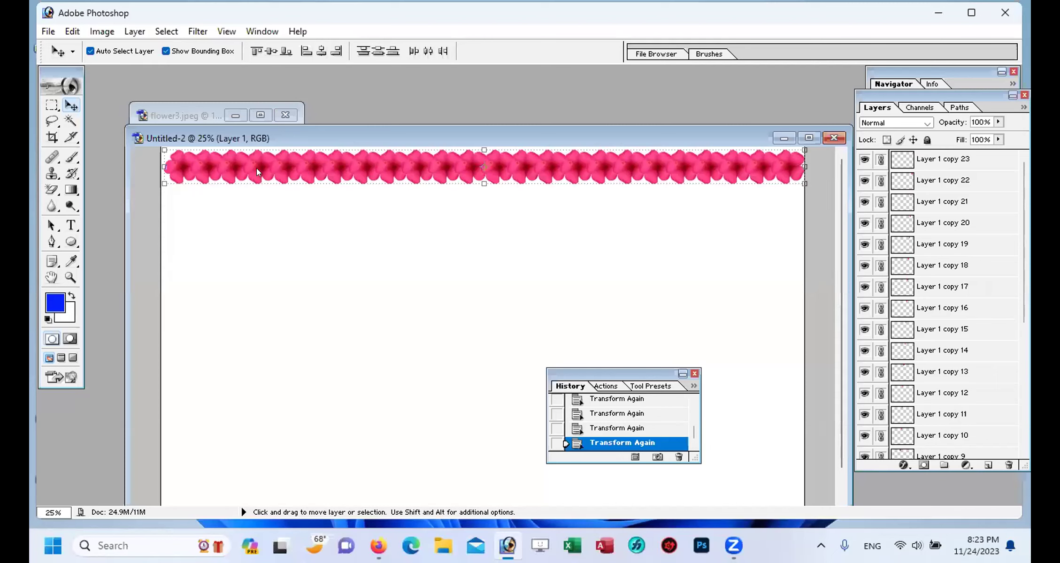
Step: Merge the linked flower layers into a single layer and move the history list off the canvas
{"action": "left_click", "coordinate": [134, 31]}
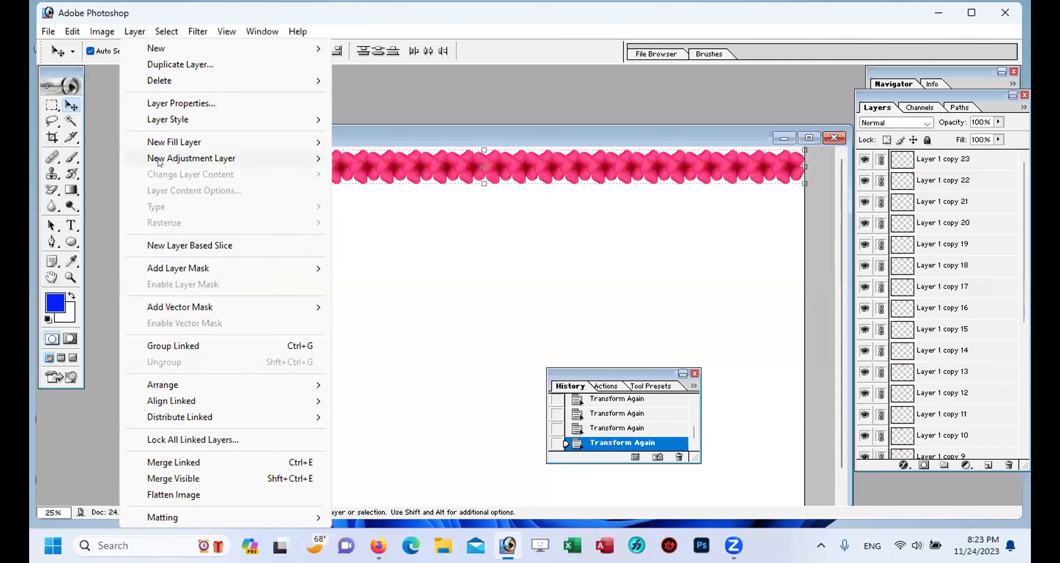
{"action": "left_click", "coordinate": [205, 462]}
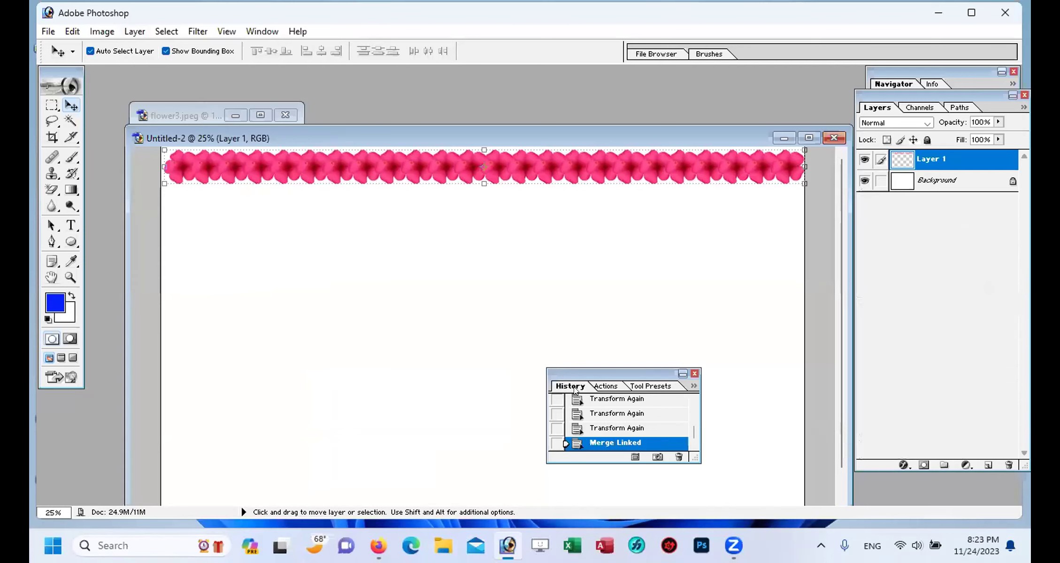
{"action": "left_click_drag", "start_coordinate": [628, 368], "coordinate": [898, 380]}
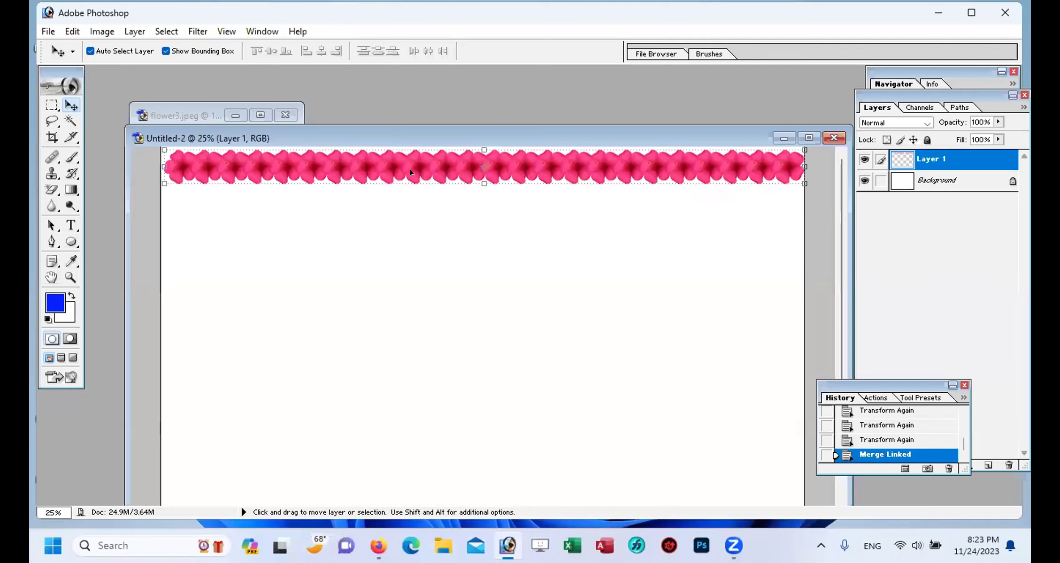
Step: Duplicate the merged flower row and place the copy along the canvas's lower edge
{"action": "key", "text": "alt"}
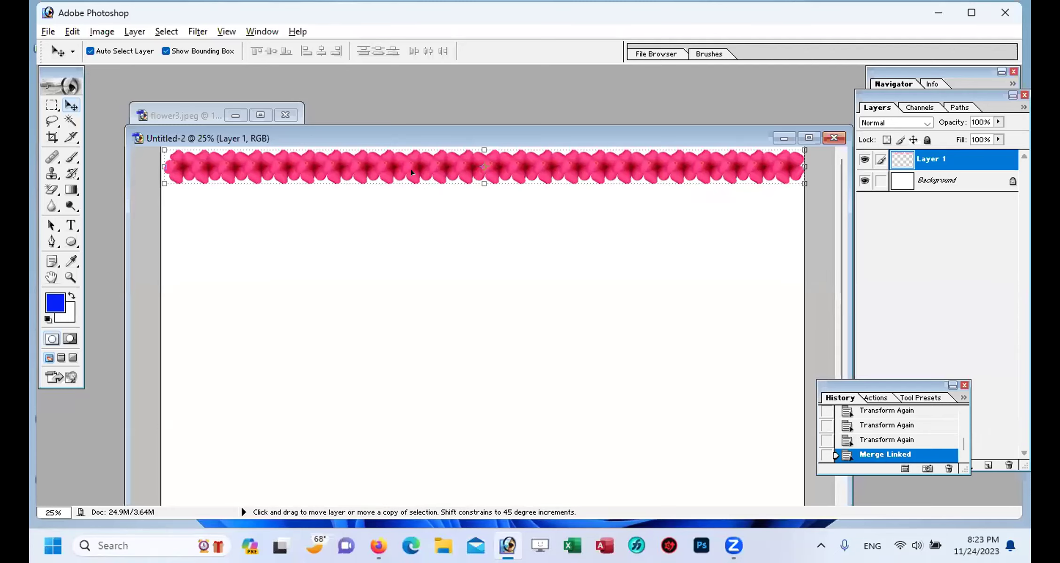
{"action": "left_click_drag", "start_coordinate": [412, 172], "coordinate": [420, 368]}
{"action": "scroll", "coordinate": [540, 261], "scroll_direction": "down", "scroll_amount": 3}
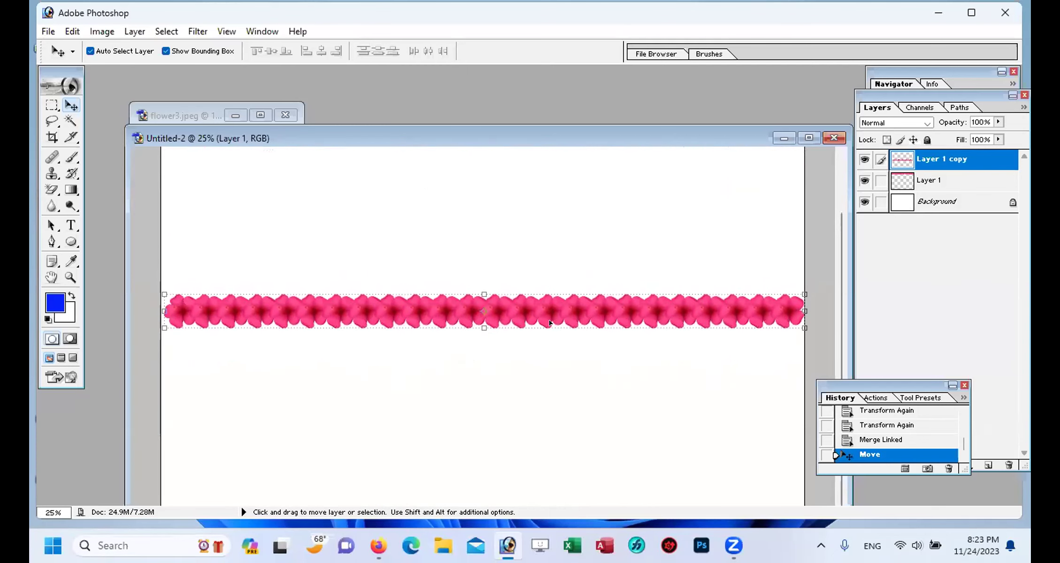
{"action": "key", "text": "ctrl+minus"}
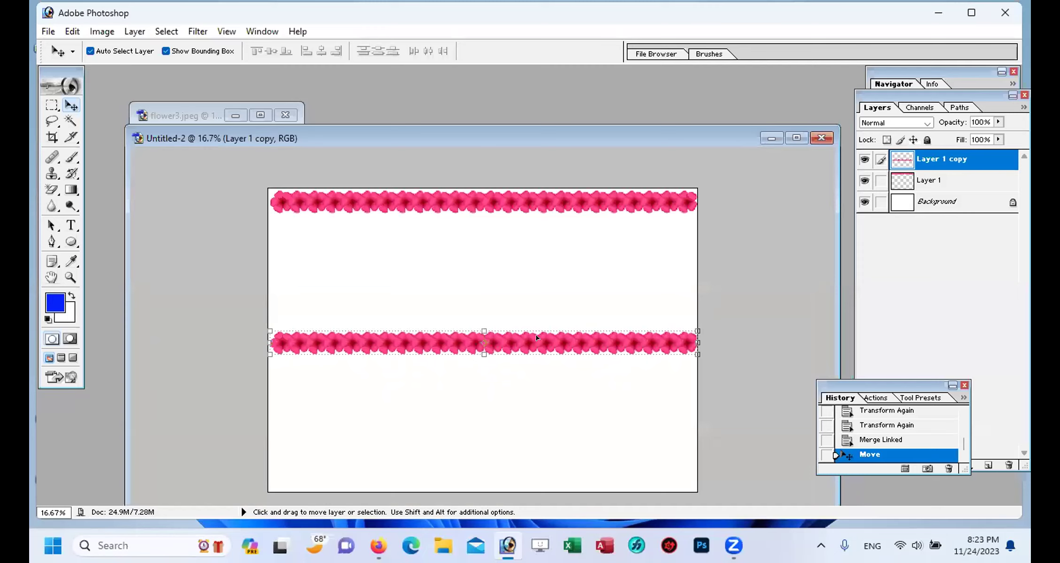
{"action": "left_click_drag", "start_coordinate": [520, 348], "coordinate": [517, 478]}
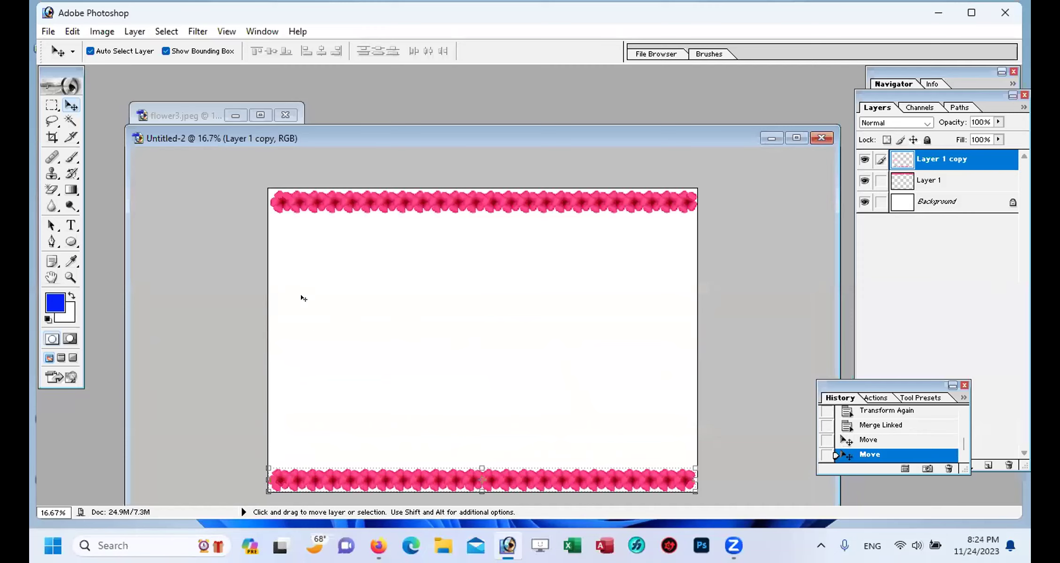
Step: Rotate a duplicate of the upper flower row to vertical and align it along the canvas's left edge
{"action": "left_click", "coordinate": [272, 203]}
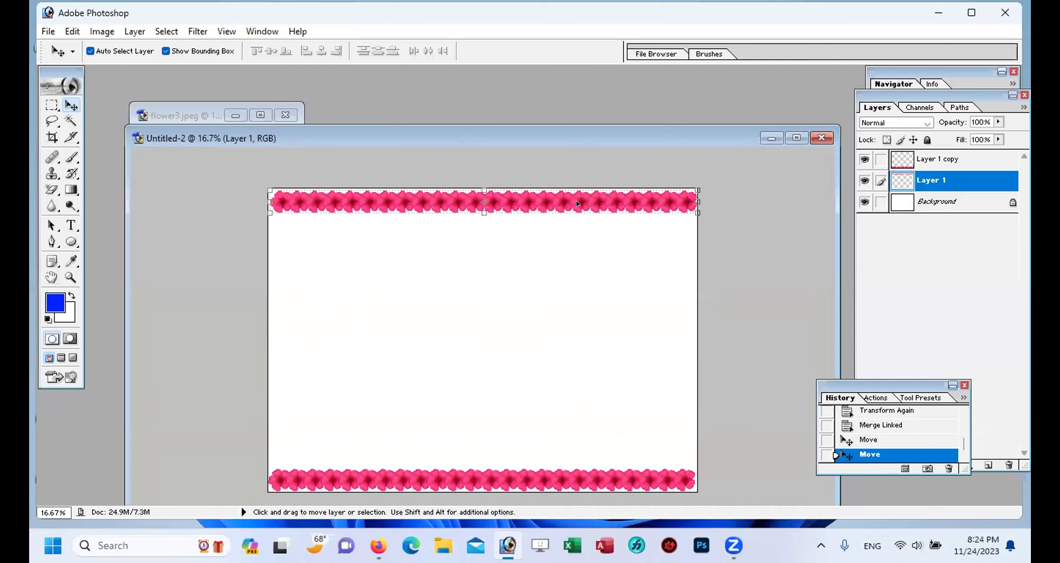
{"action": "left_click_drag", "start_coordinate": [577, 203], "coordinate": [584, 240]}
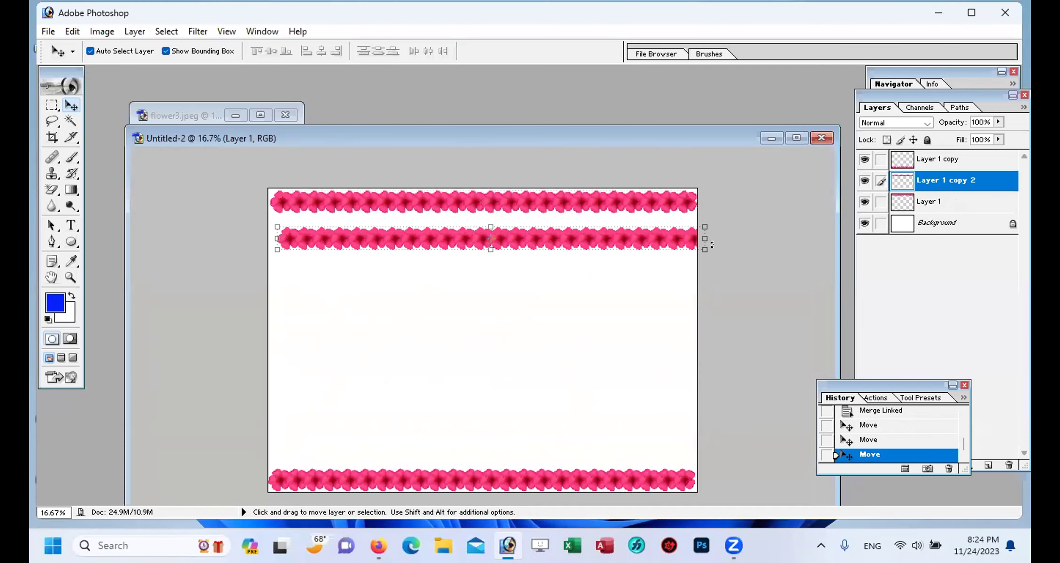
{"action": "left_click_drag", "start_coordinate": [712, 245], "coordinate": [566, 132]}
{"action": "key", "text": "Return"}
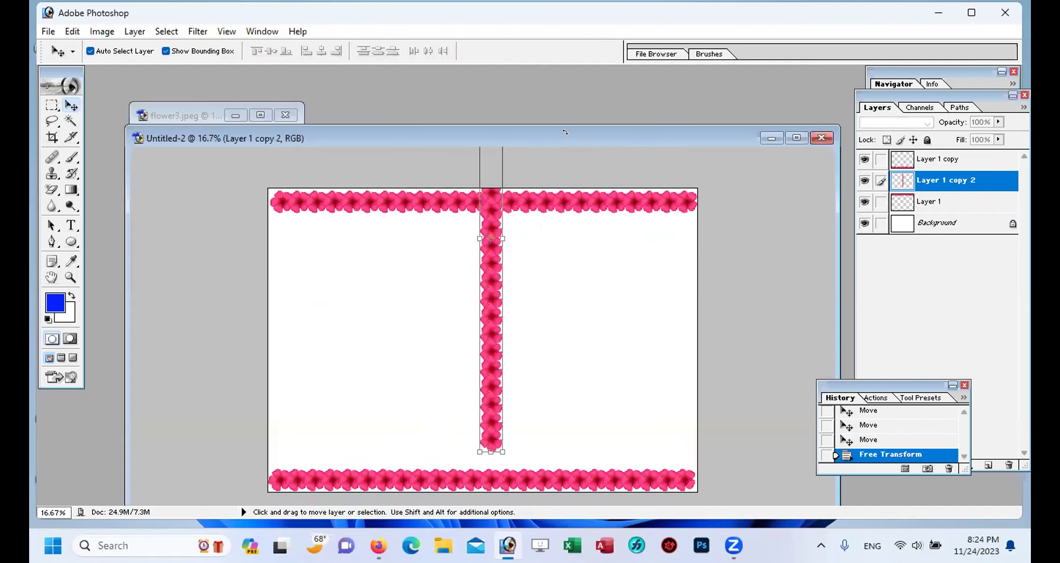
{"action": "left_click_drag", "start_coordinate": [484, 209], "coordinate": [278, 310]}
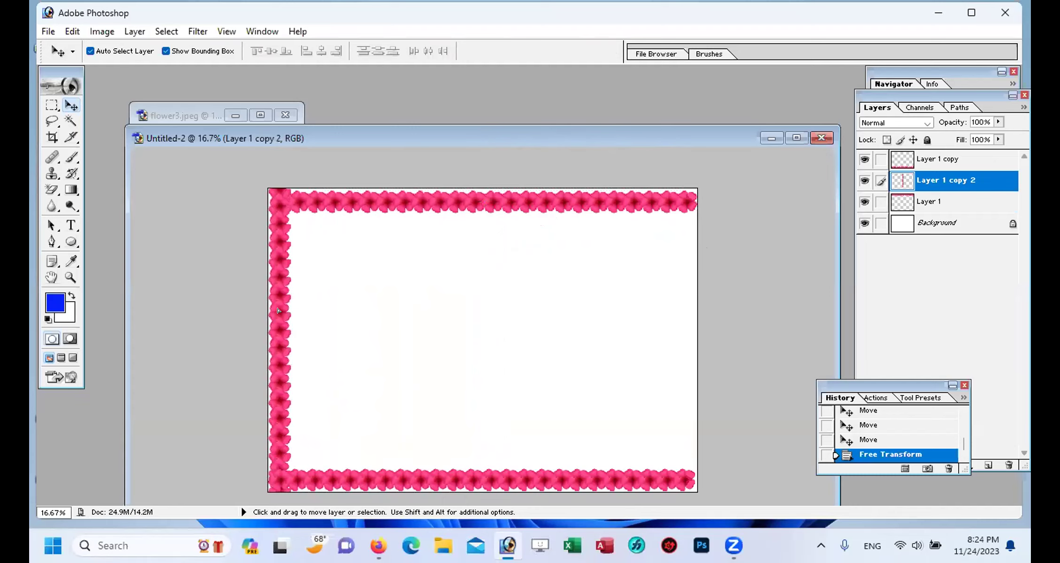
{"action": "left_click_drag", "start_coordinate": [278, 311], "coordinate": [280, 309]}
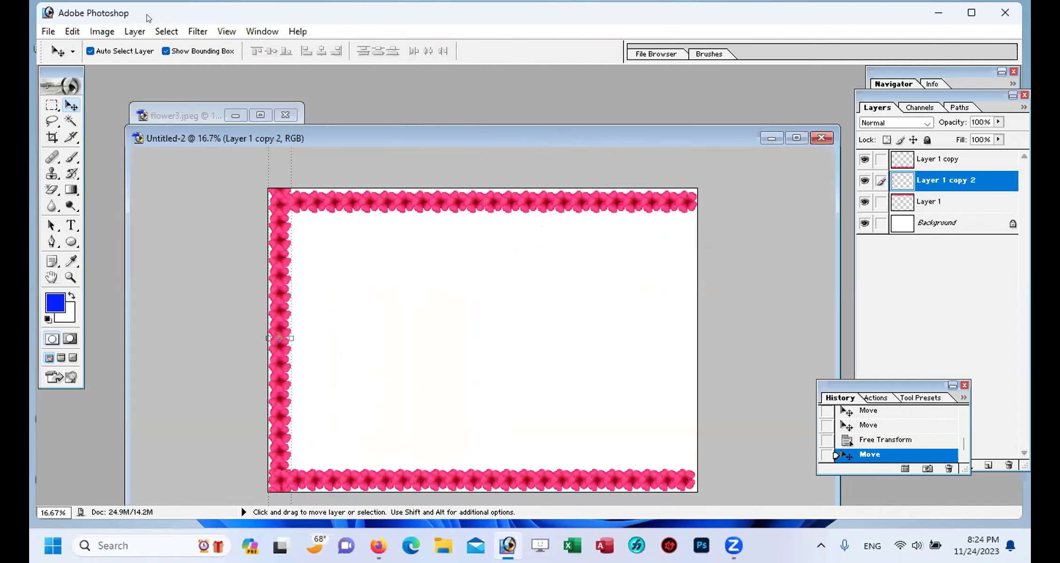
{"action": "left_click", "coordinate": [135, 31]}
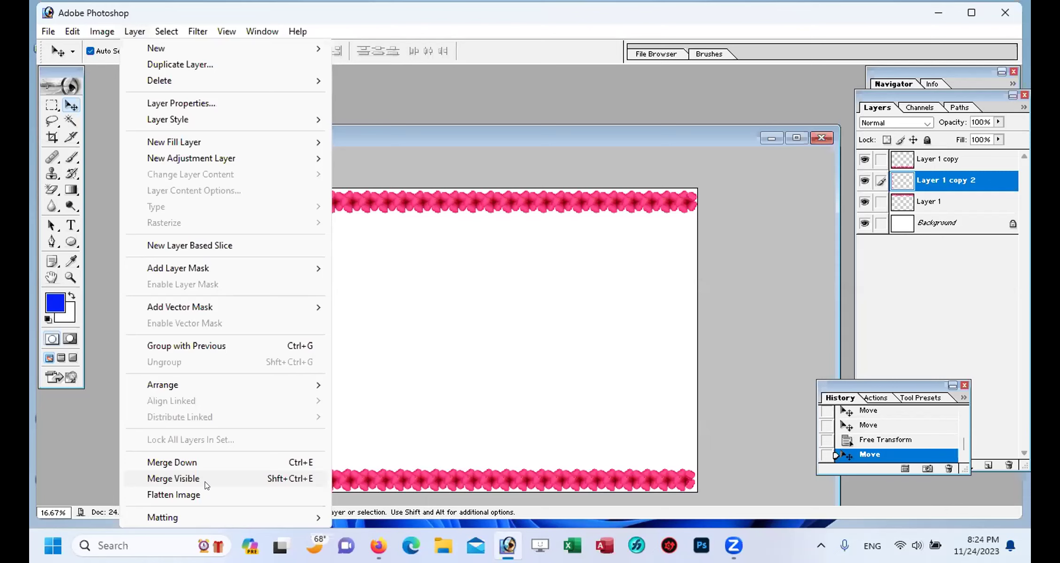
{"action": "left_click", "coordinate": [465, 306]}
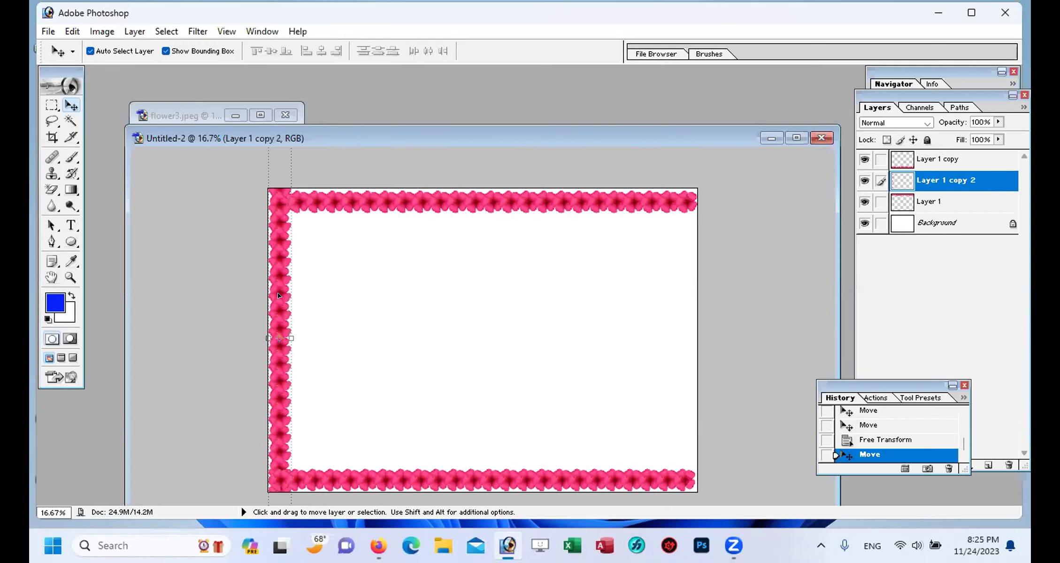
Step: Duplicate the vertical flower strip straight across to the canvas's right edge to close the border
{"action": "key", "text": "alt"}
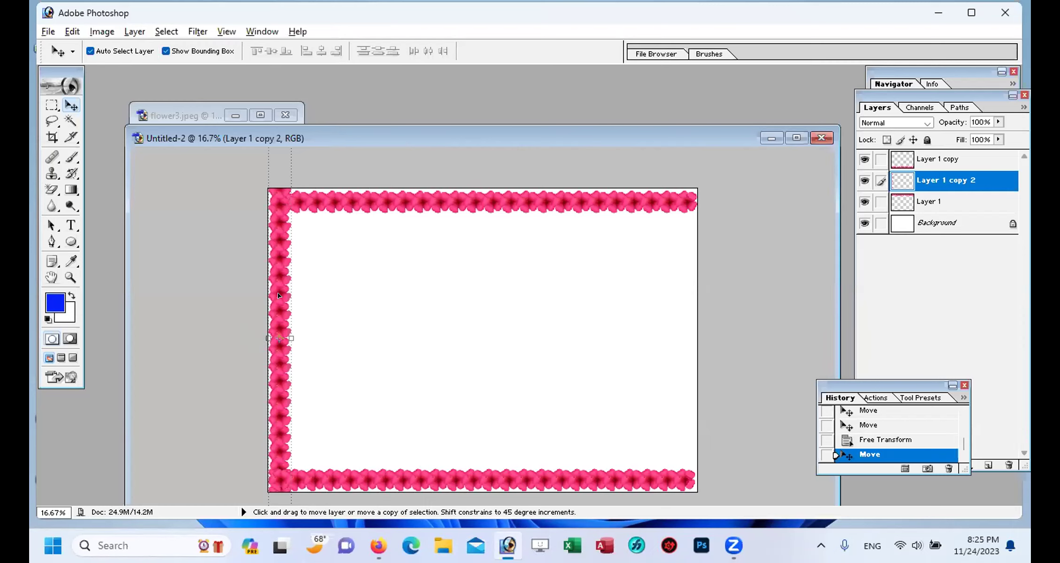
{"action": "key", "text": "shift"}
{"action": "left_click_drag", "start_coordinate": [289, 331], "coordinate": [679, 347]}
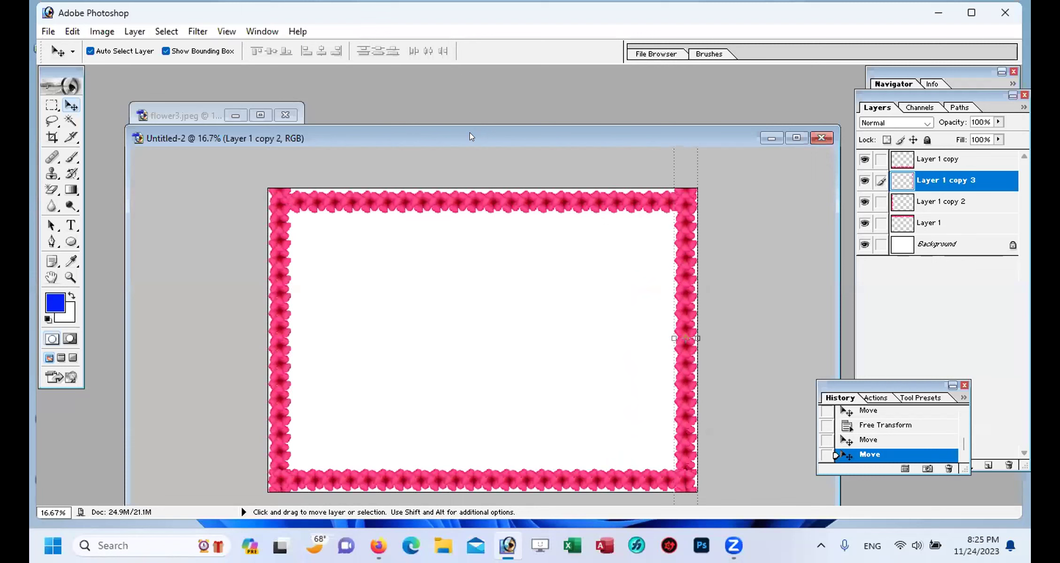
Step: Move the border document clear of the flower3.jpeg document and close flower3.jpeg
{"action": "left_click_drag", "start_coordinate": [469, 133], "coordinate": [427, 180]}
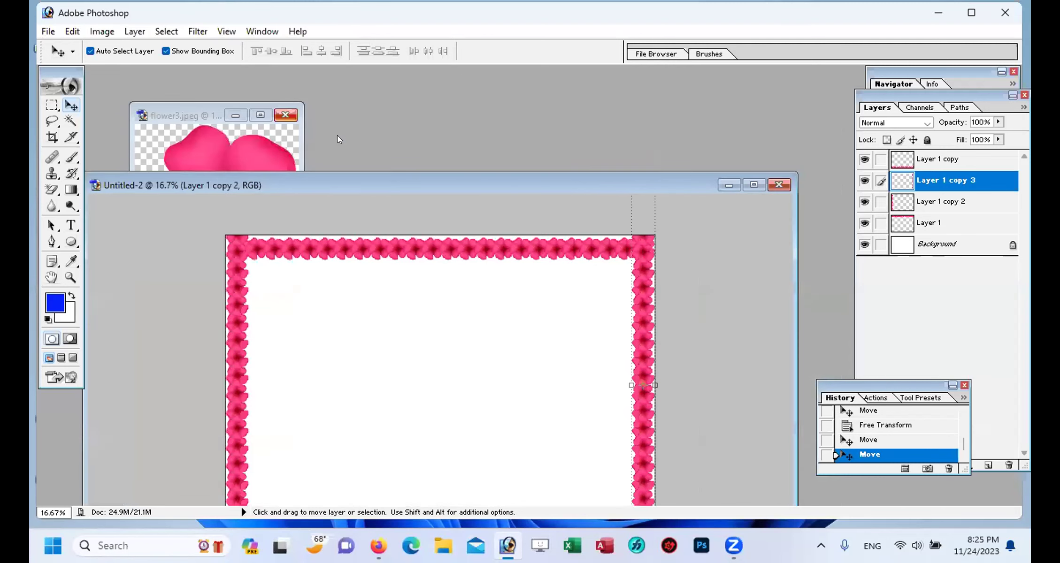
{"action": "left_click", "coordinate": [285, 115]}
{"action": "left_click", "coordinate": [477, 209]}
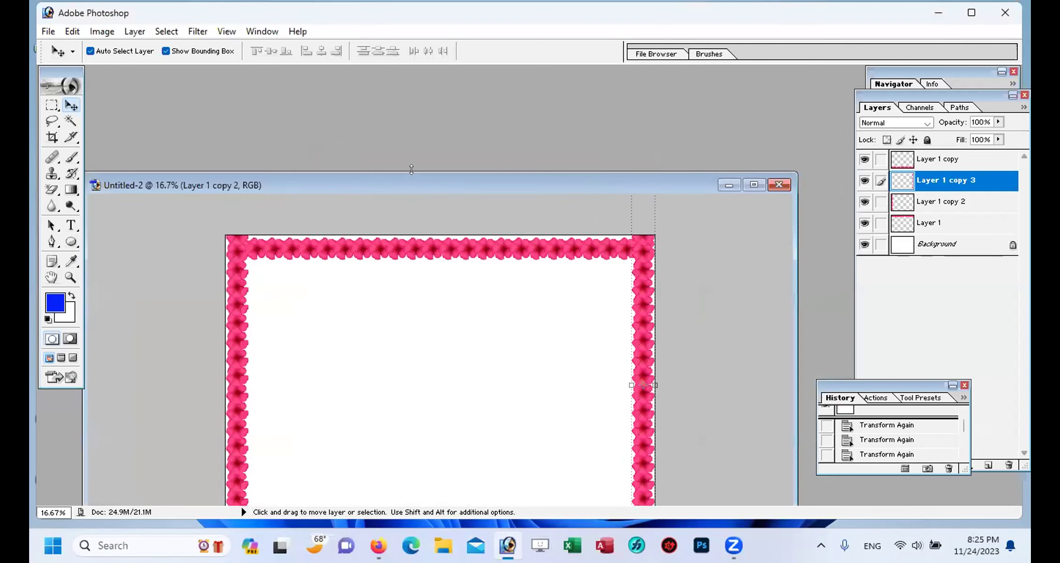
Step: Open the crafts1 image from the Certificate M folder
{"action": "key", "text": "ctrl+o"}
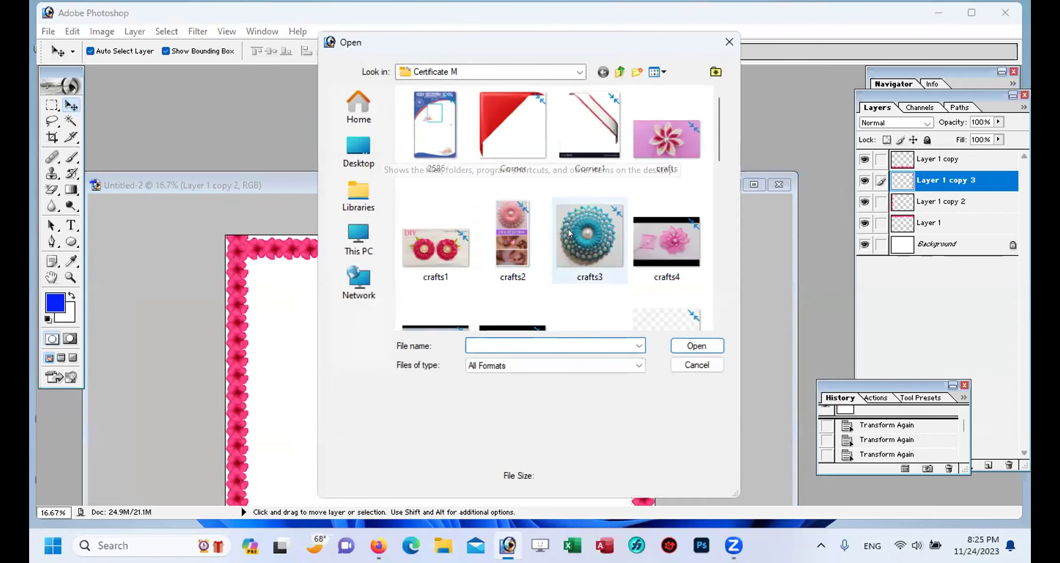
{"action": "left_click", "coordinate": [592, 240]}
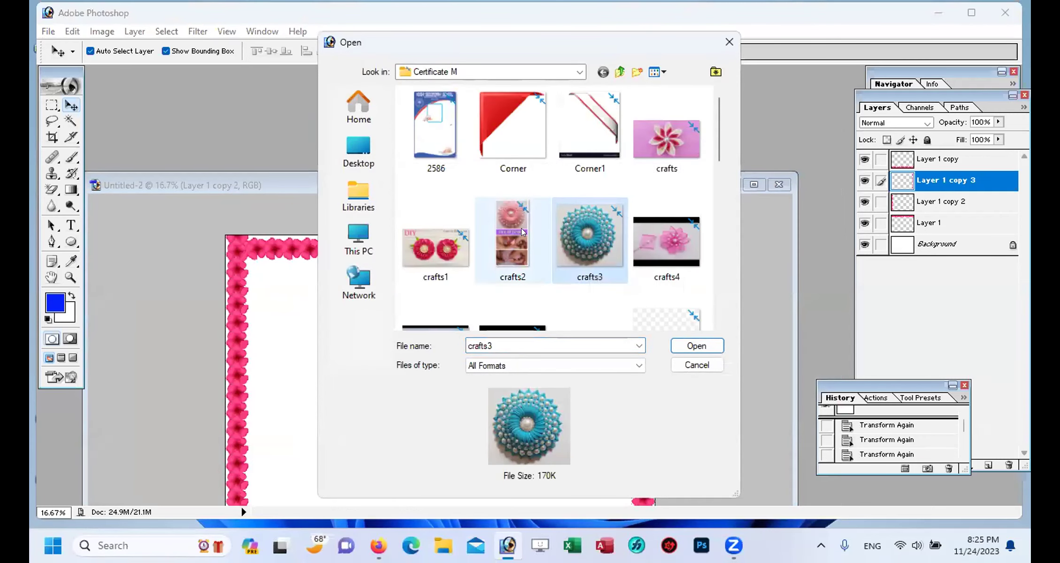
{"action": "left_click", "coordinate": [454, 247]}
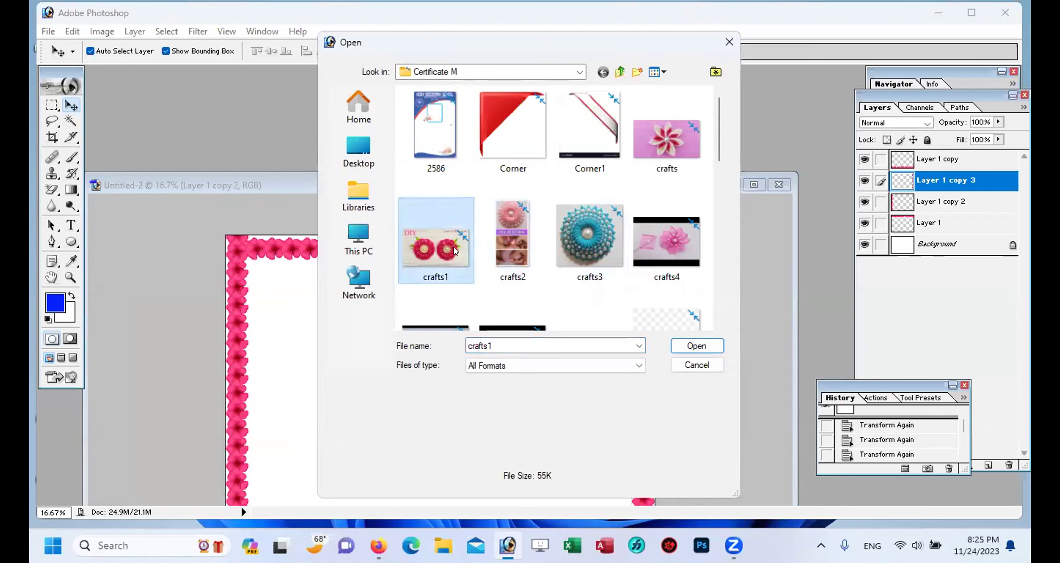
{"action": "left_click", "coordinate": [697, 347]}
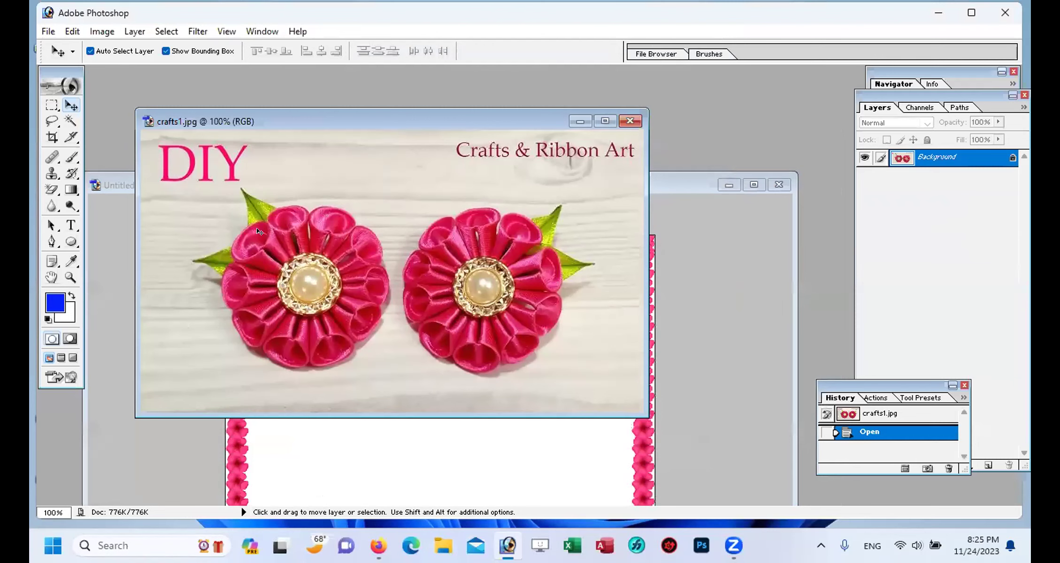
Step: Crop crafts1.jpg to the right-hand ribbon flower with its two green leaves
{"action": "left_click", "coordinate": [46, 134]}
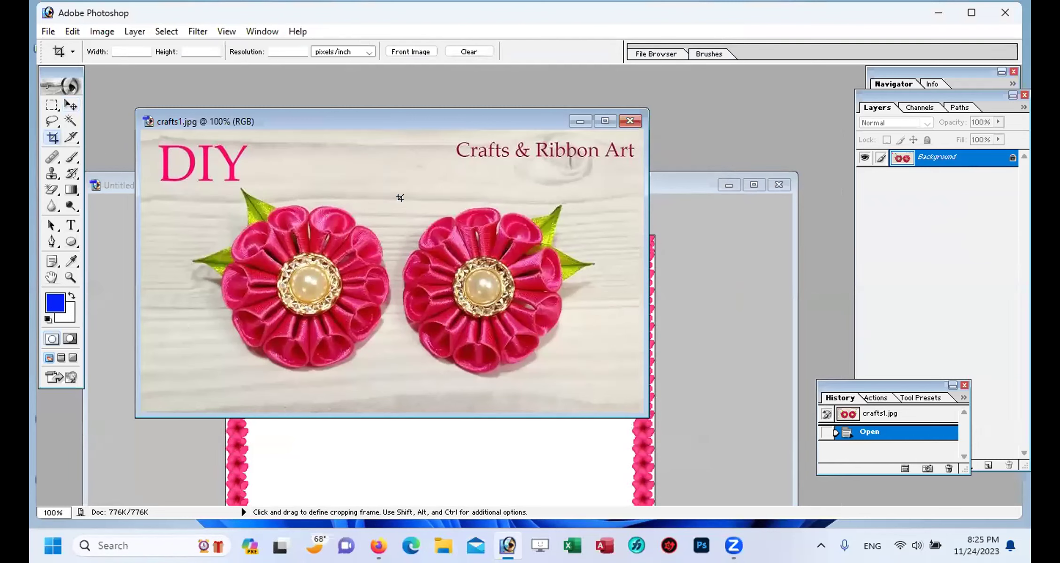
{"action": "left_click_drag", "start_coordinate": [403, 202], "coordinate": [610, 389]}
{"action": "key", "text": "Left"}
{"action": "key", "text": "Left"}
{"action": "key", "text": "Left"}
{"action": "key", "text": "Left"}
{"action": "key", "text": "Left"}
{"action": "key", "text": "Left"}
{"action": "key", "text": "Left"}
{"action": "key", "text": "Left"}
{"action": "key", "text": "Left"}
{"action": "key", "text": "Left"}
{"action": "key", "text": "Left"}
{"action": "key", "text": "Left"}
{"action": "key", "text": "Left"}
{"action": "key", "text": "Left"}
{"action": "key", "text": "Left"}
{"action": "key", "text": "Left"}
{"action": "key", "text": "Left"}
{"action": "key", "text": "Left"}
{"action": "key", "text": "Left"}
{"action": "key", "text": "Left"}
{"action": "key", "text": "Left"}
{"action": "key", "text": "Left"}
{"action": "key", "text": "Up"}
{"action": "key", "text": "Up"}
{"action": "key", "text": "Up"}
{"action": "key", "text": "Up"}
{"action": "key", "text": "Up"}
{"action": "key", "text": "Up"}
{"action": "key", "text": "Up"}
{"action": "key", "text": "Up"}
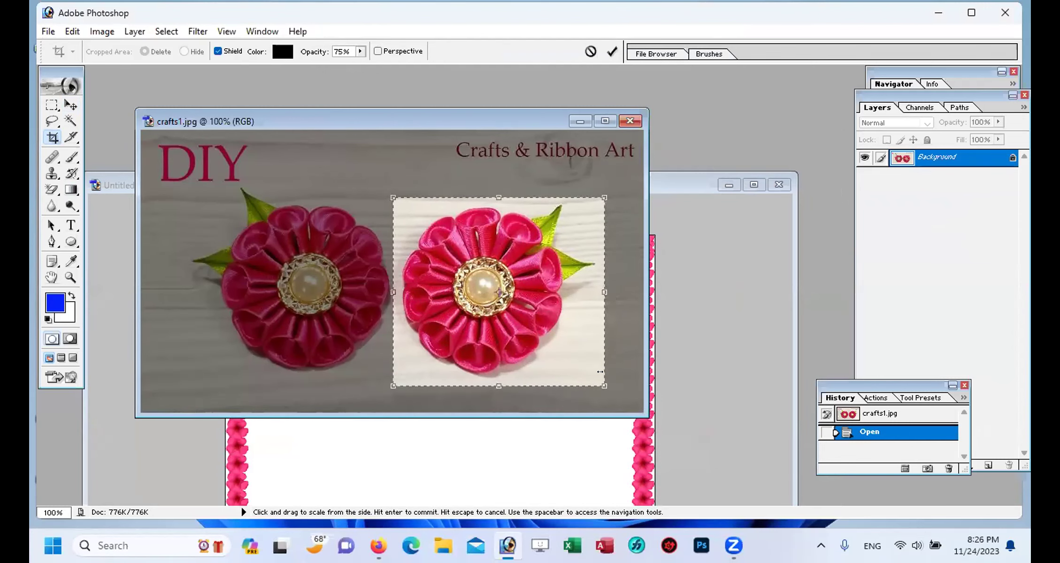
{"action": "key", "text": "Return"}
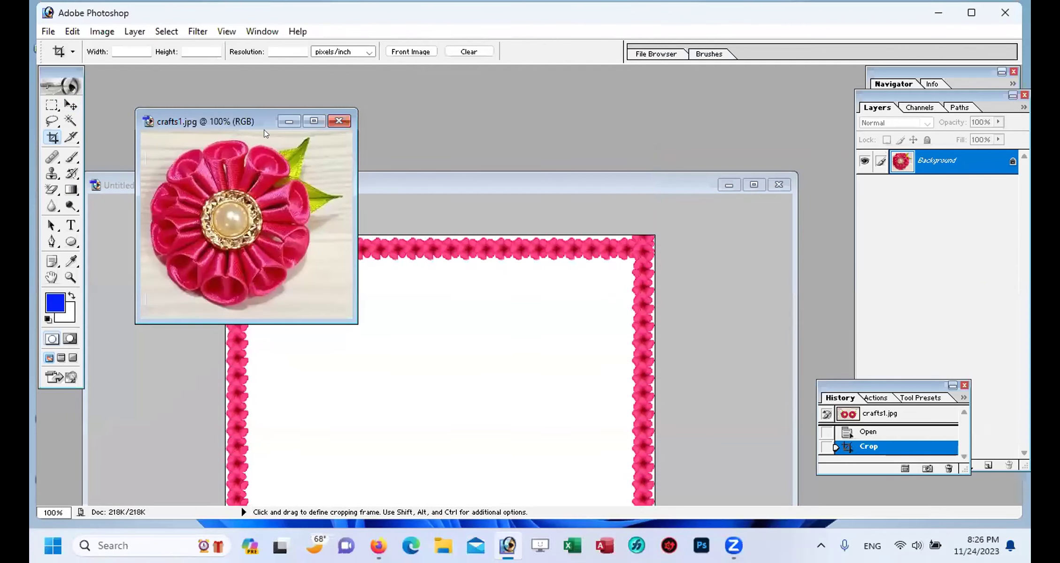
Step: Duplicate the cropped flower image as crafts1 copy and close the original crafts1.jpg without saving its changes
{"action": "left_click_drag", "start_coordinate": [264, 131], "coordinate": [344, 174]}
{"action": "right_click", "coordinate": [333, 164]}
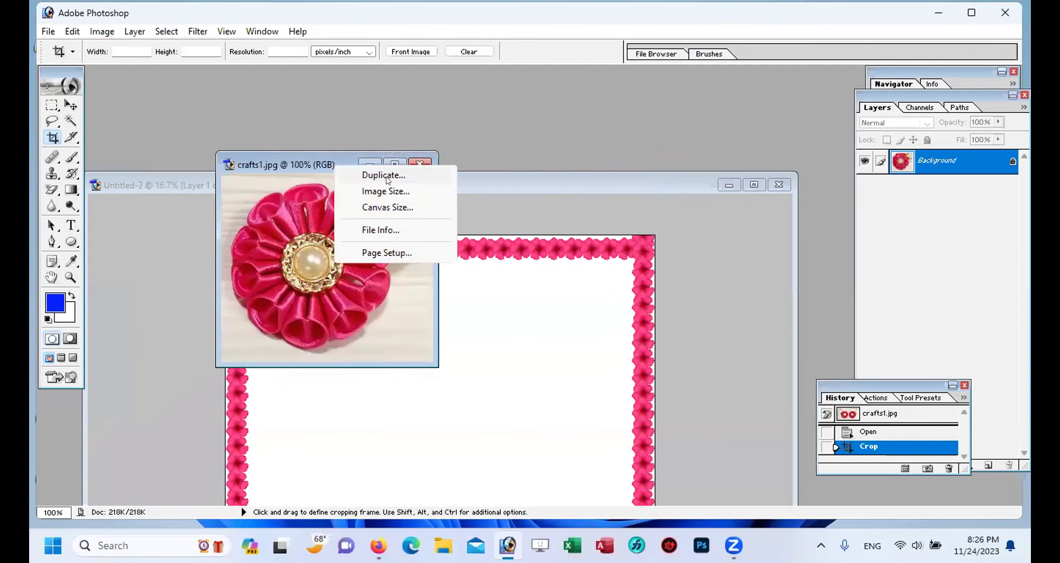
{"action": "left_click", "coordinate": [383, 176]}
{"action": "left_click", "coordinate": [646, 263]}
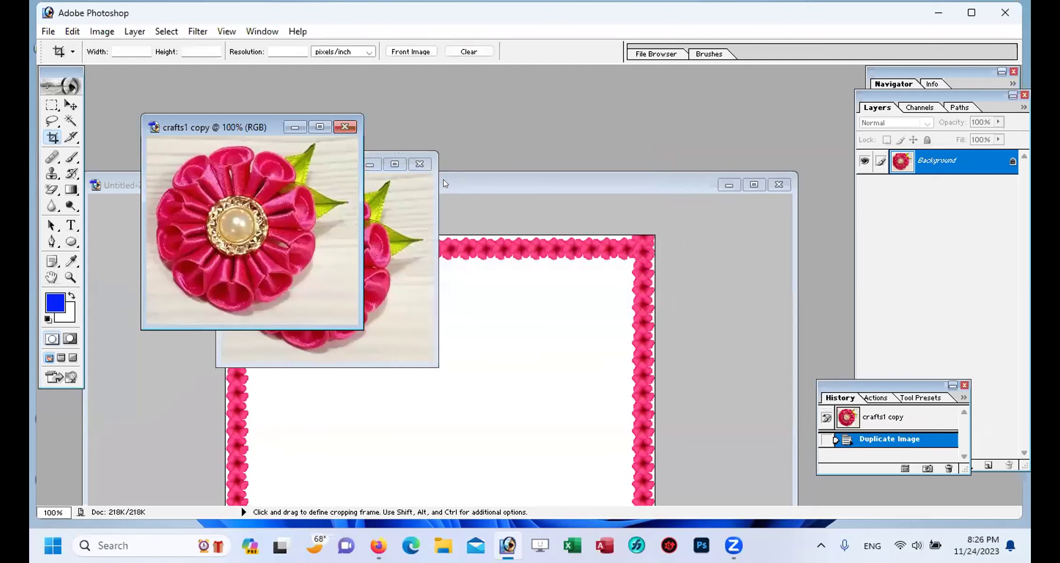
{"action": "left_click", "coordinate": [420, 163]}
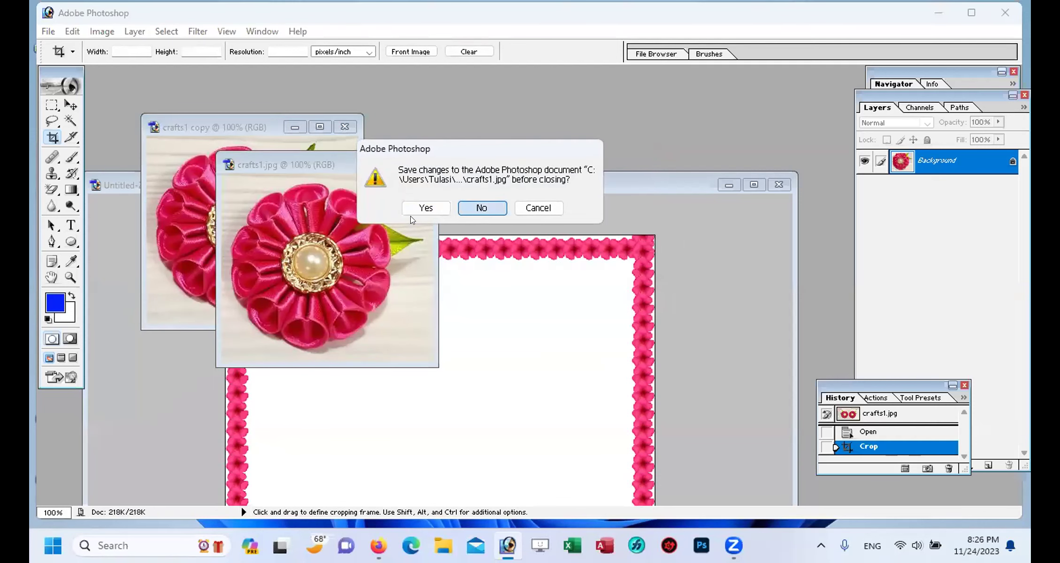
{"action": "left_click", "coordinate": [482, 209]}
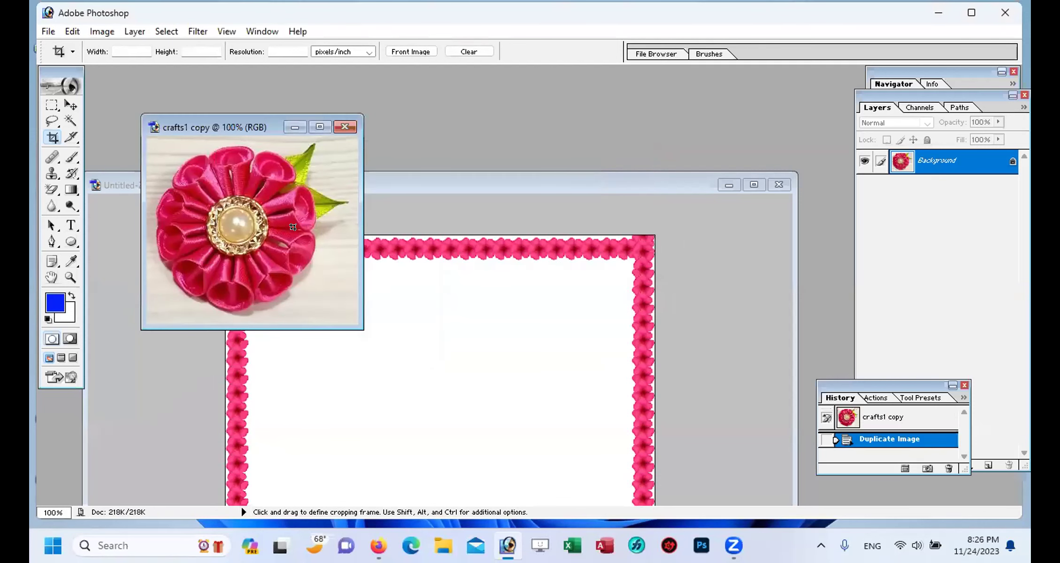
{"action": "left_click_drag", "start_coordinate": [219, 129], "coordinate": [324, 141]}
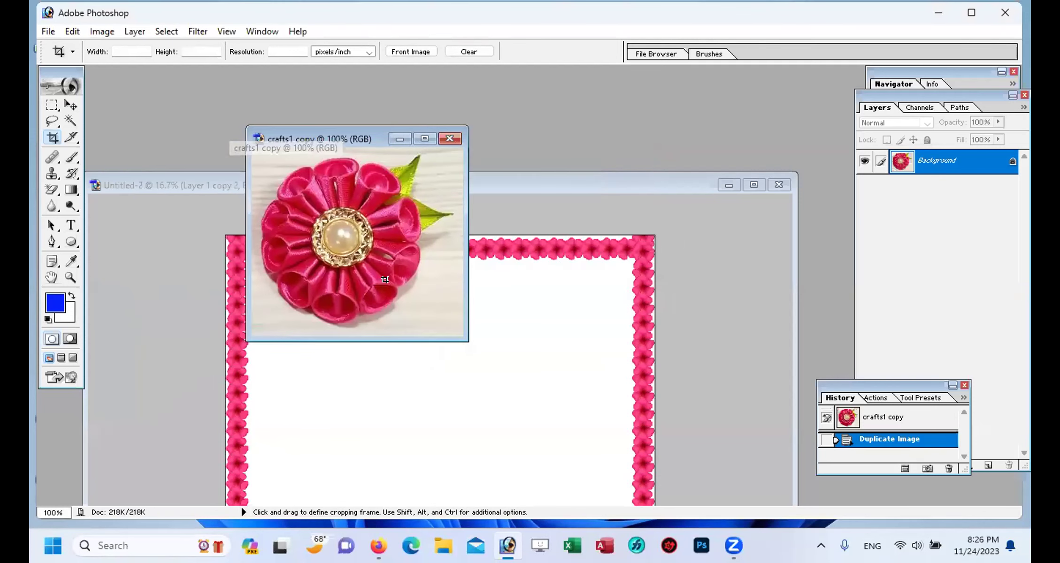
Step: Erase the pale background around the flower in crafts1 copy using the Magic Eraser with a tolerance of 50
{"action": "left_click", "coordinate": [44, 188], "text": "alt"}
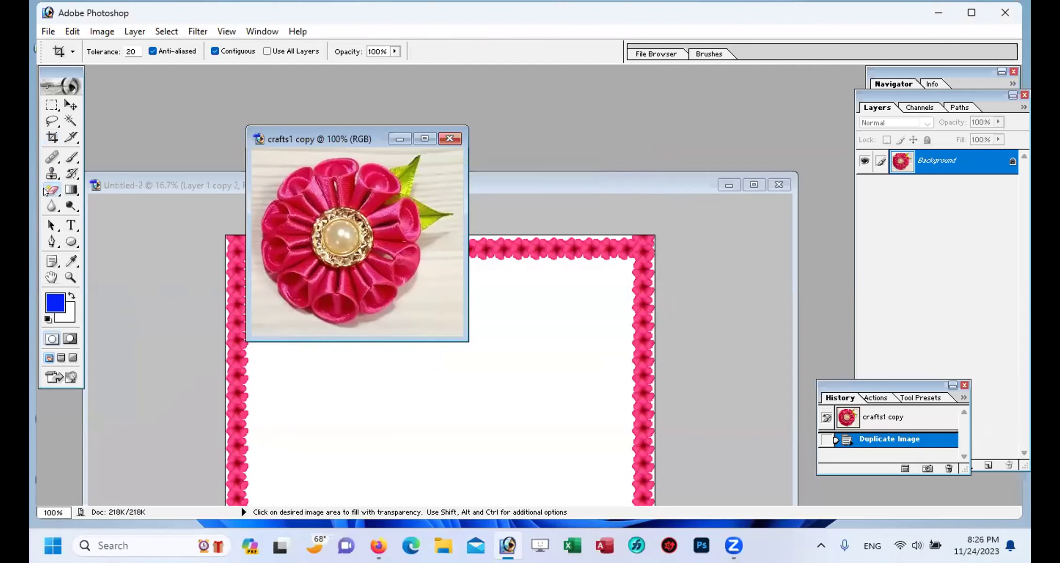
{"action": "double_click", "coordinate": [130, 52]}
{"action": "type", "text": "50"}
{"action": "left_click", "coordinate": [292, 152]}
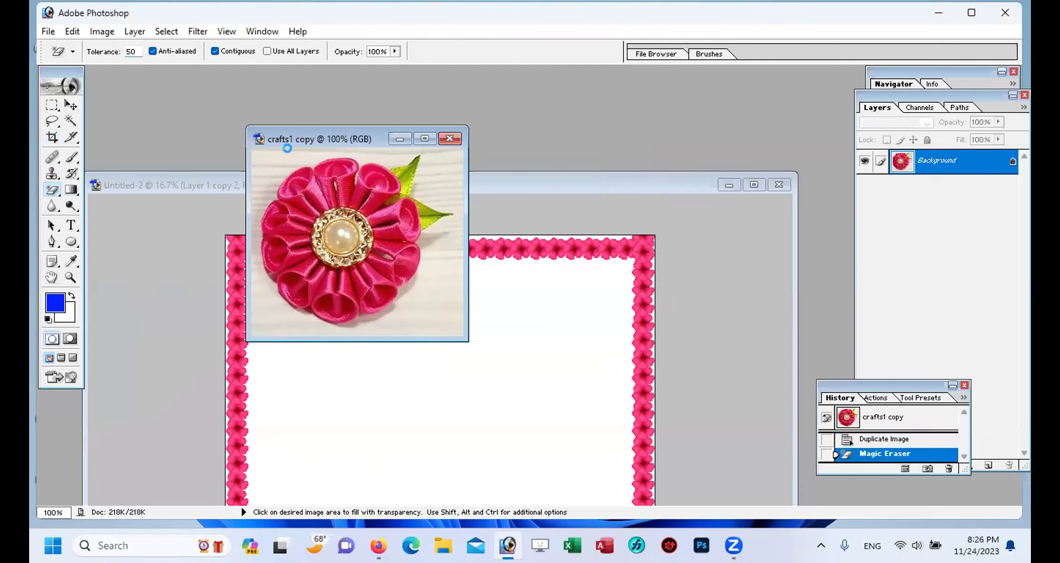
{"action": "left_click", "coordinate": [401, 287]}
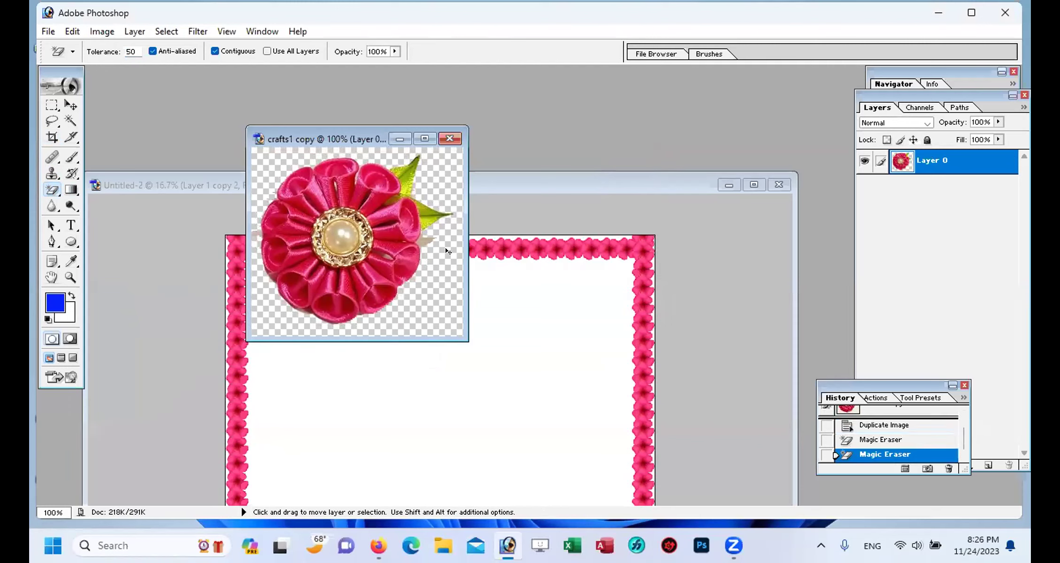
{"action": "key", "text": "ctrl+plus"}
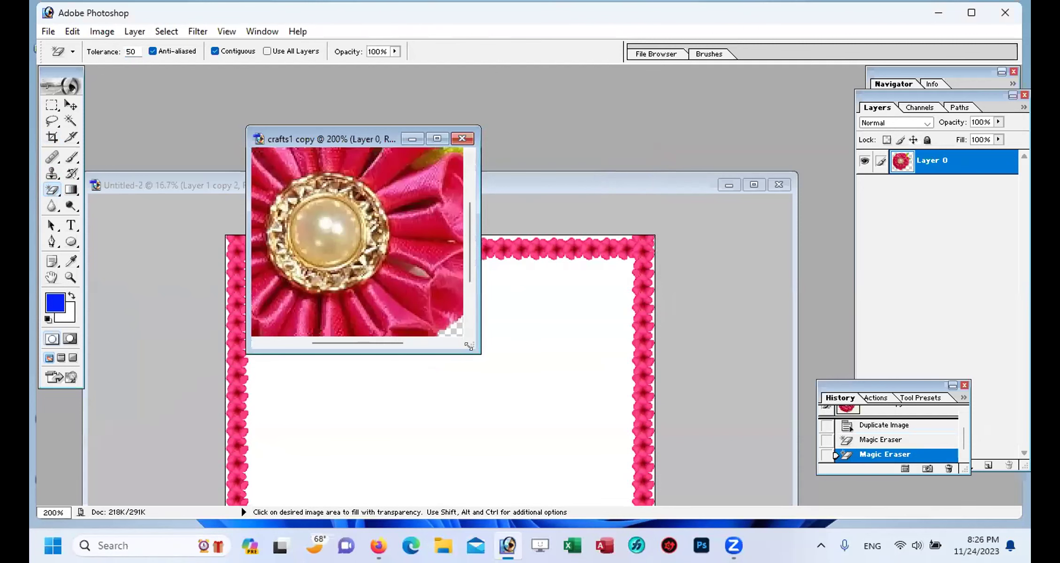
{"action": "left_click_drag", "start_coordinate": [469, 346], "coordinate": [764, 503]}
{"action": "left_click", "coordinate": [631, 309]}
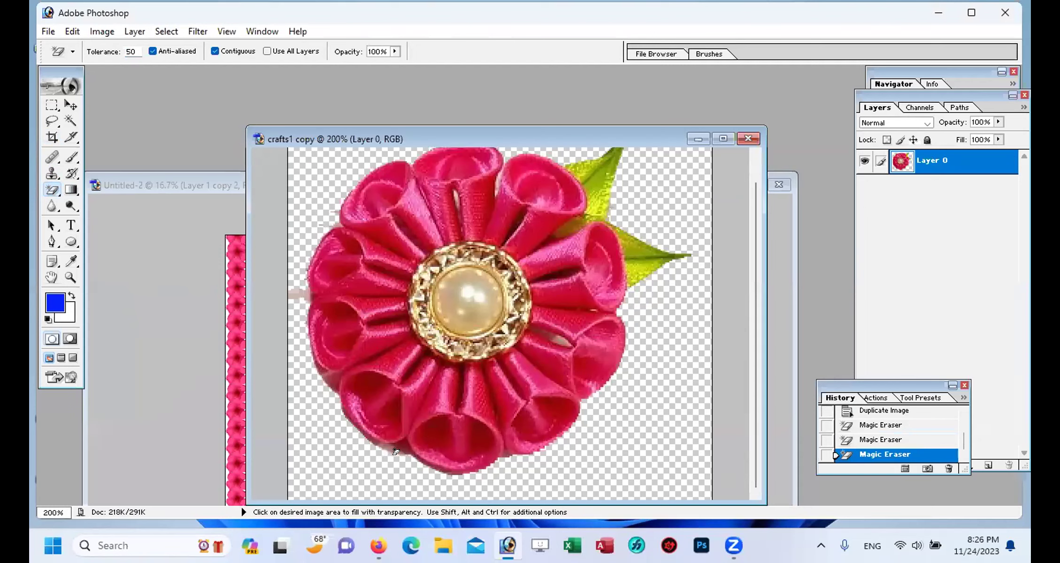
Step: Copy the cut-out flower into the Untitled-2 border document, rotated about 72.5°, and place it on the border's upper-left corner
{"action": "left_click", "coordinate": [71, 105]}
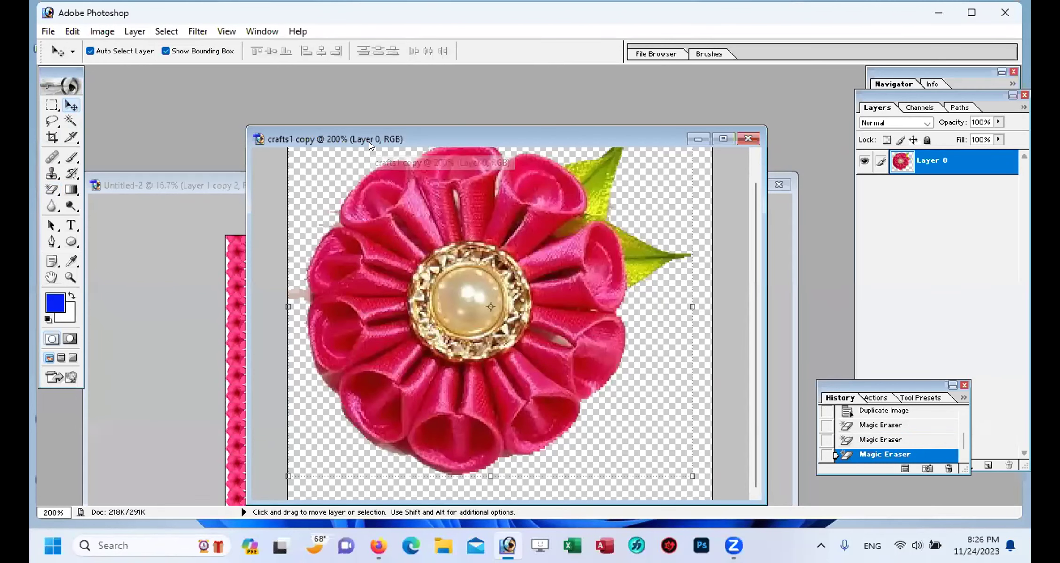
{"action": "key", "text": "ctrl+minus"}
{"action": "key", "text": "ctrl+minus"}
{"action": "key", "text": "ctrl+minus"}
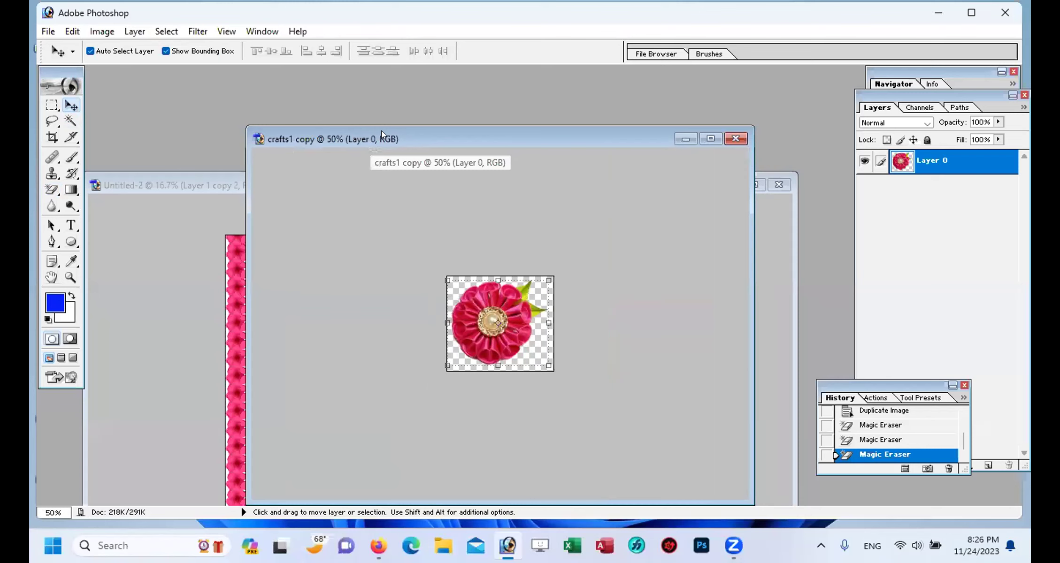
{"action": "left_click_drag", "start_coordinate": [380, 131], "coordinate": [614, 149]}
{"action": "left_click_drag", "start_coordinate": [733, 333], "coordinate": [294, 301]}
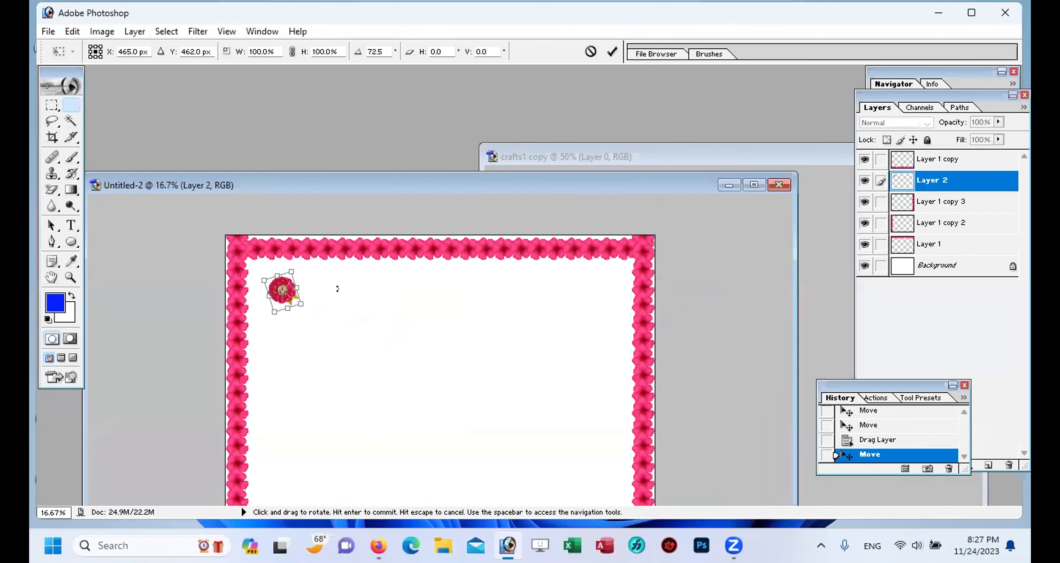
{"action": "key", "text": "Return"}
{"action": "left_click_drag", "start_coordinate": [281, 291], "coordinate": [244, 256]}
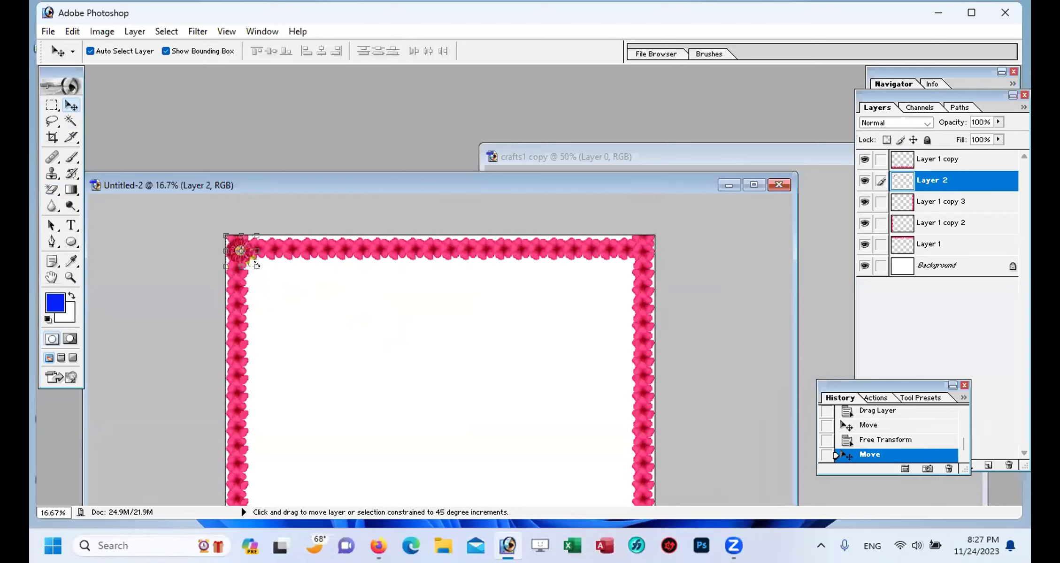
Step: Enlarge the corner flower twice, the second time to about 126%, and shift it outward to cover the border's upper-left corner
{"action": "key", "text": "ctrl+t"}
{"action": "mouse_move", "coordinate": [256, 265]}
{"action": "left_mouse_down"}
{"action": "mouse_move", "coordinate": [270, 279]}
{"action": "mouse_move", "coordinate": [241, 256]}
{"action": "left_mouse_up"}
{"action": "key", "text": "Return"}
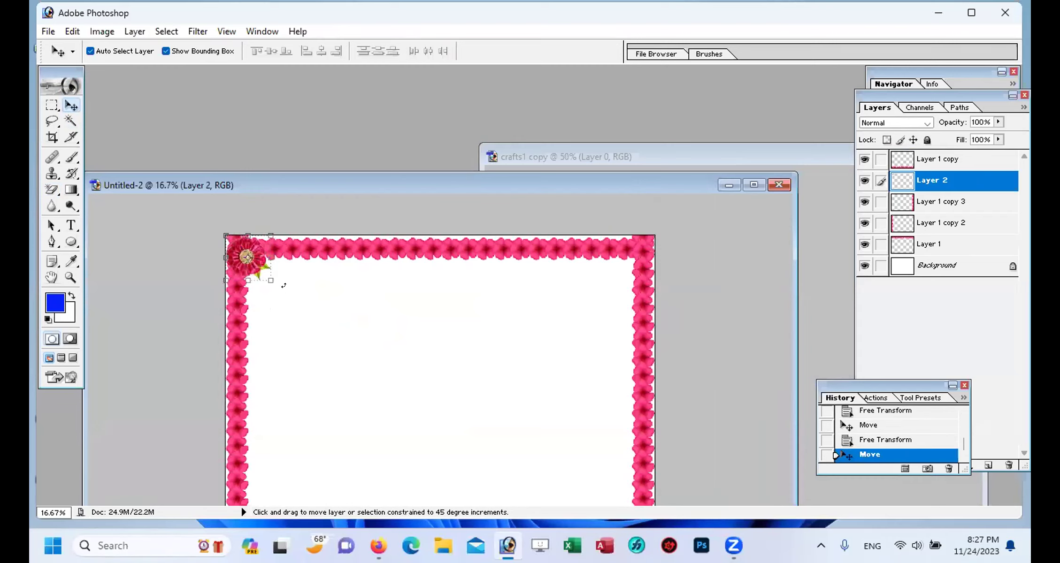
{"action": "left_click_drag", "start_coordinate": [271, 280], "coordinate": [280, 288]}
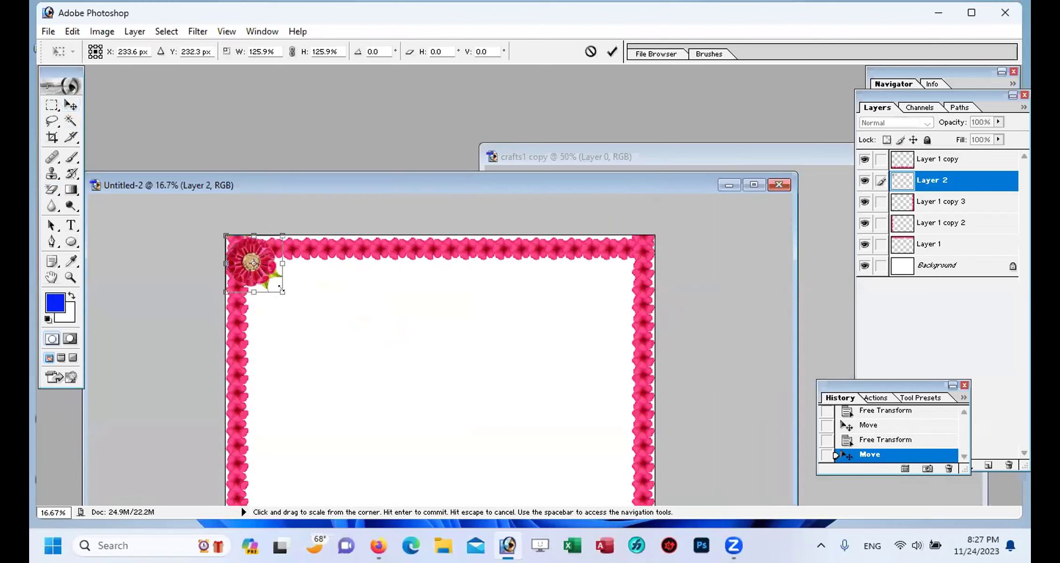
{"action": "key", "text": "Return"}
{"action": "left_click_drag", "start_coordinate": [245, 254], "coordinate": [235, 243]}
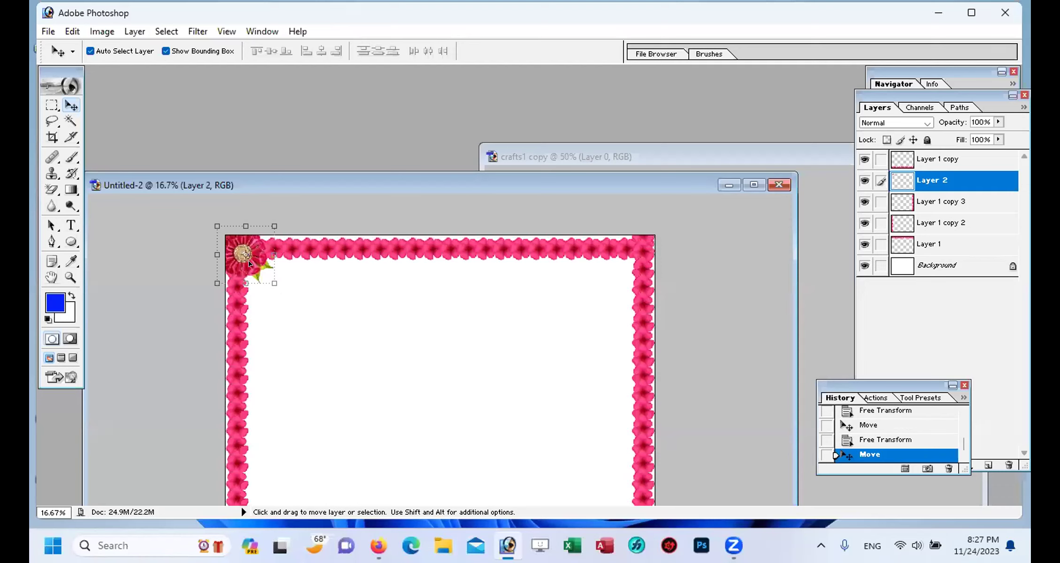
Step: Duplicate the corner flower, move the copy toward the canvas's upper-right corner and flip it horizontally
{"action": "left_click_drag", "start_coordinate": [249, 263], "coordinate": [388, 334], "text": "alt"}
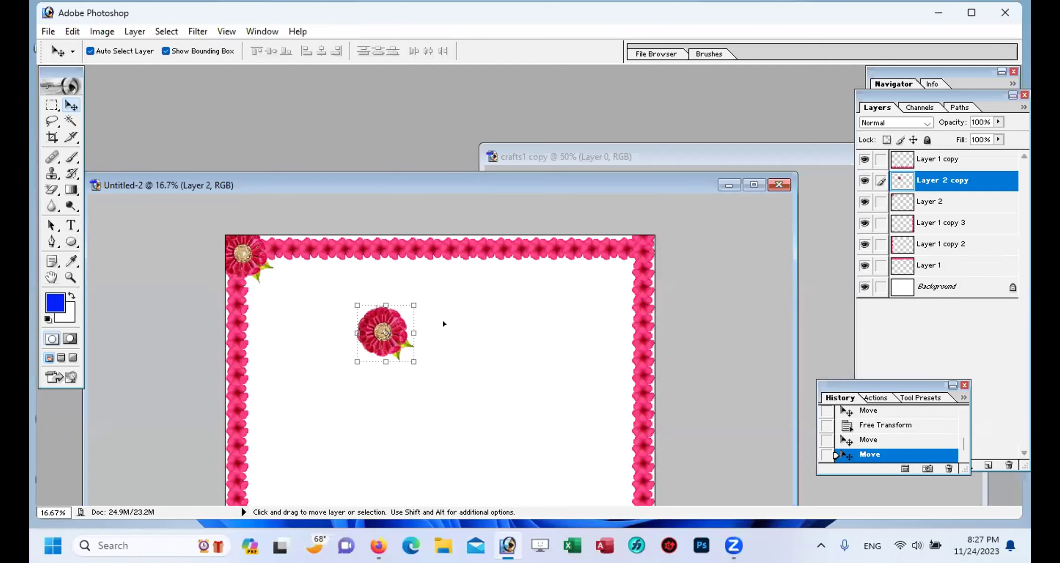
{"action": "left_click_drag", "start_coordinate": [377, 332], "coordinate": [577, 309]}
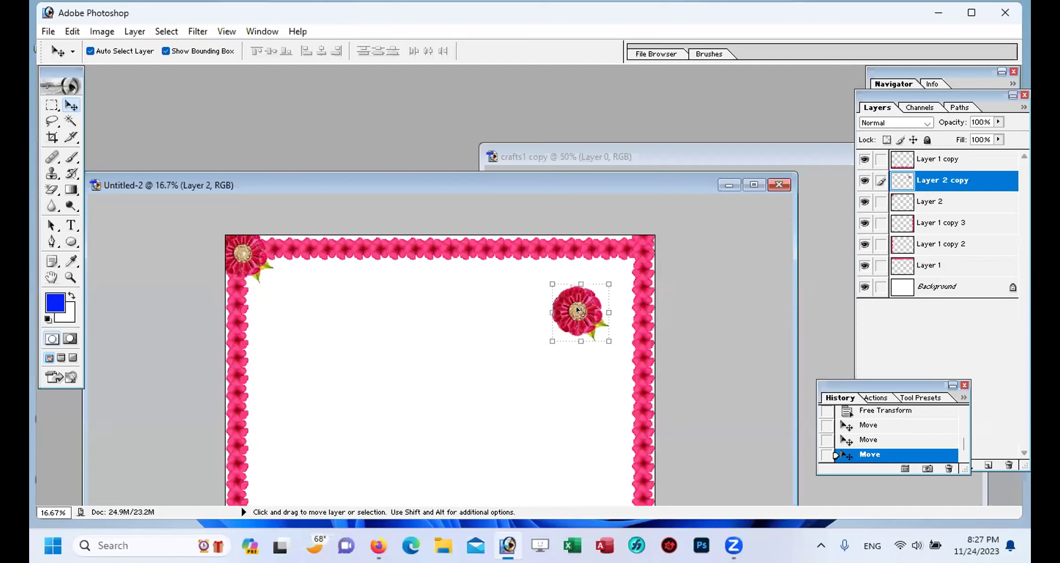
{"action": "right_click", "coordinate": [583, 309]}
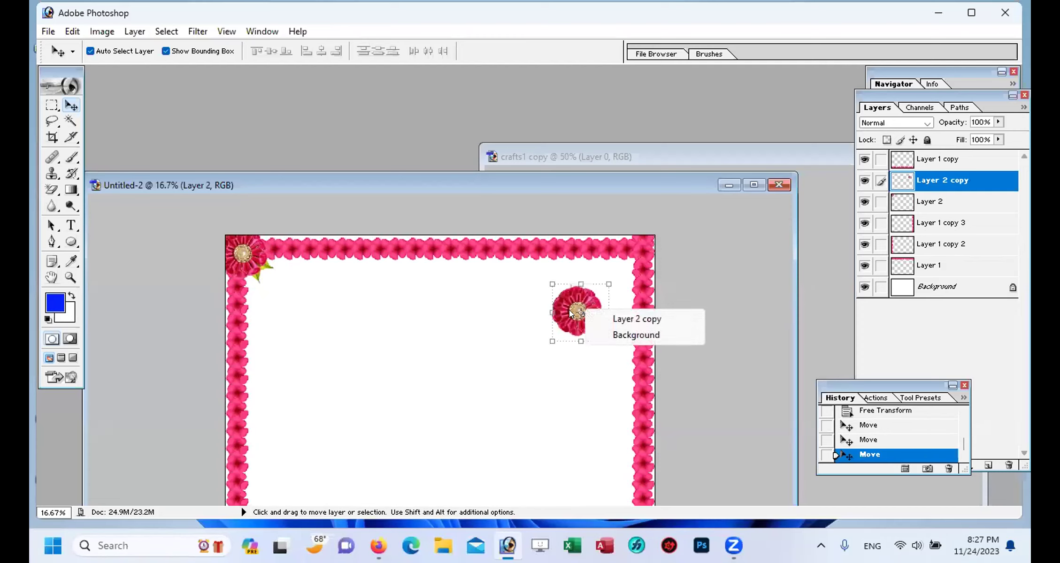
{"action": "left_click", "coordinate": [560, 287]}
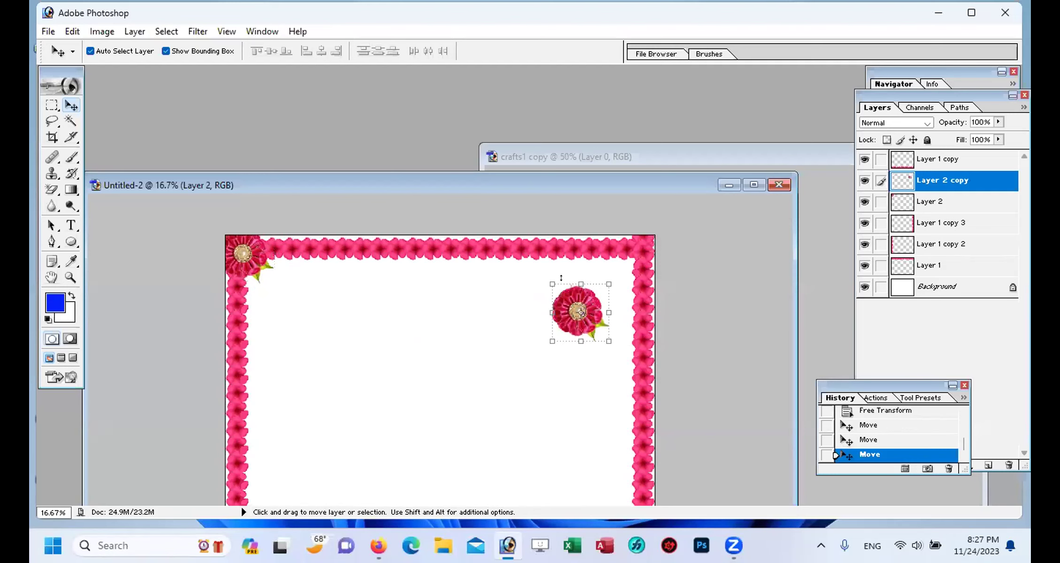
{"action": "left_click", "coordinate": [561, 277]}
{"action": "right_click", "coordinate": [584, 312]}
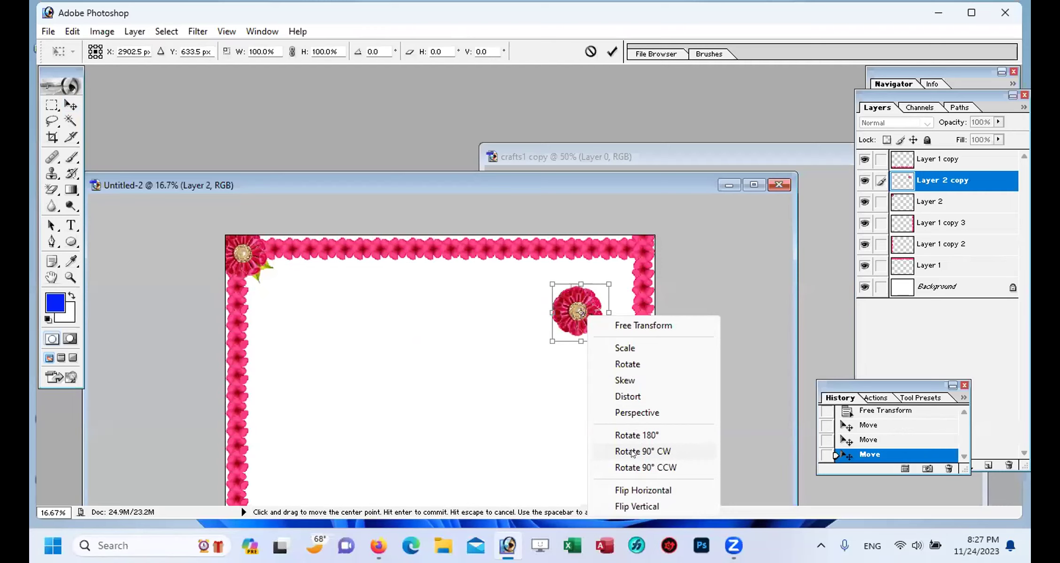
{"action": "left_click", "coordinate": [643, 490]}
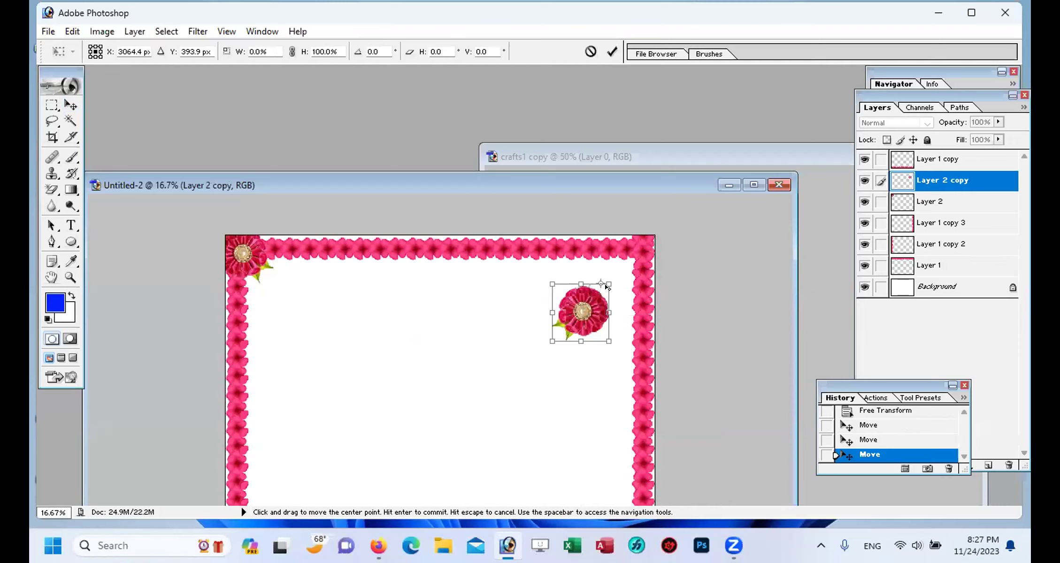
Step: Place the flipped flower over the border's upper-right corner, level with the upper-left flower
{"action": "left_click_drag", "start_coordinate": [586, 310], "coordinate": [637, 260]}
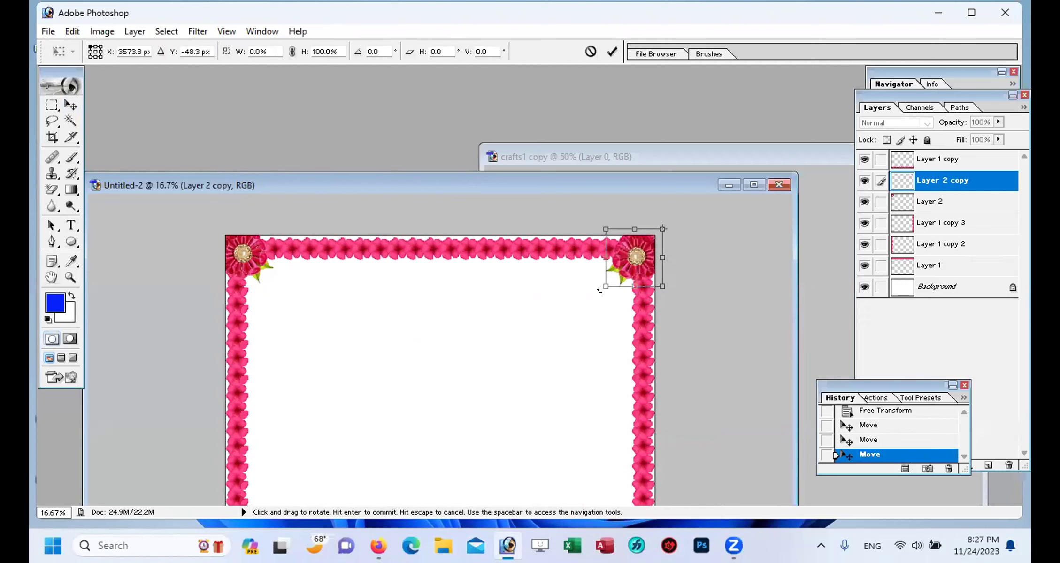
{"action": "key", "text": "Up"}
{"action": "key", "text": "Up"}
{"action": "key", "text": "Up"}
{"action": "key", "text": "Up"}
{"action": "key", "text": "Up"}
{"action": "key", "text": "Up"}
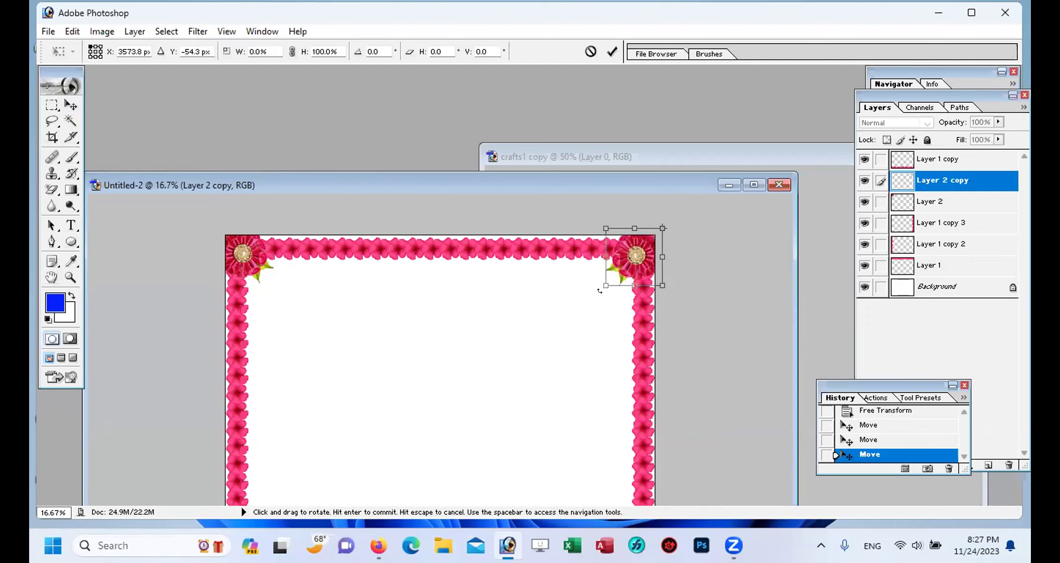
{"action": "key", "text": "Return"}
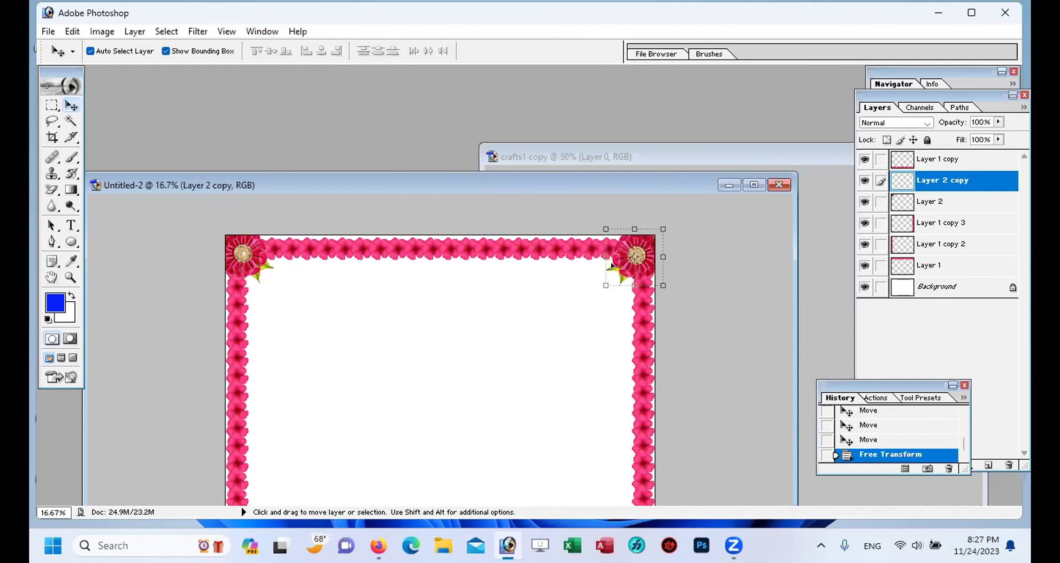
Step: Duplicate the flower on the border's upper-left corner and move the copy just inside the border's lower-left corner
{"action": "left_click", "coordinate": [244, 261]}
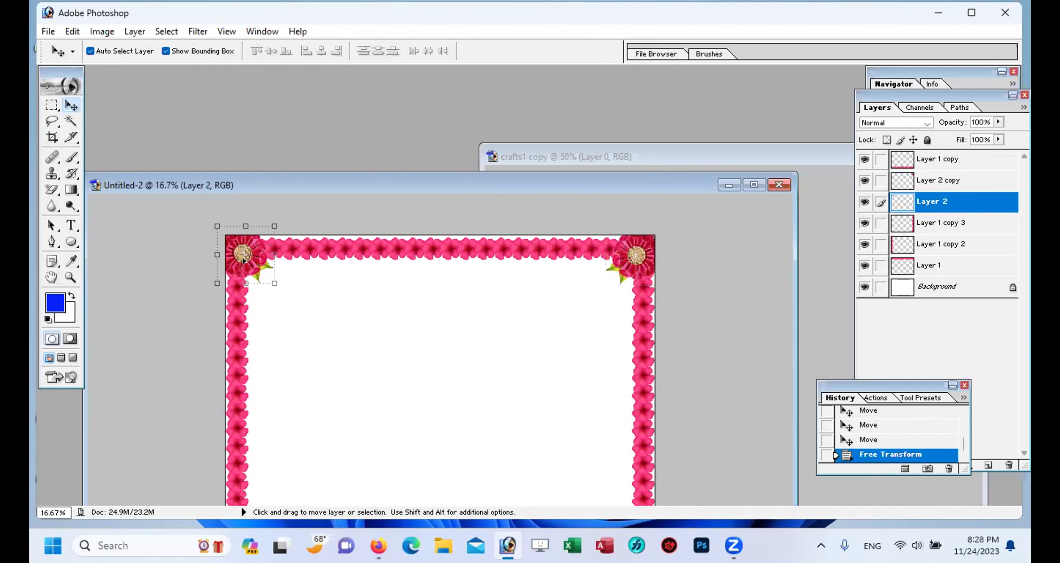
{"action": "key", "text": "ctrl+0"}
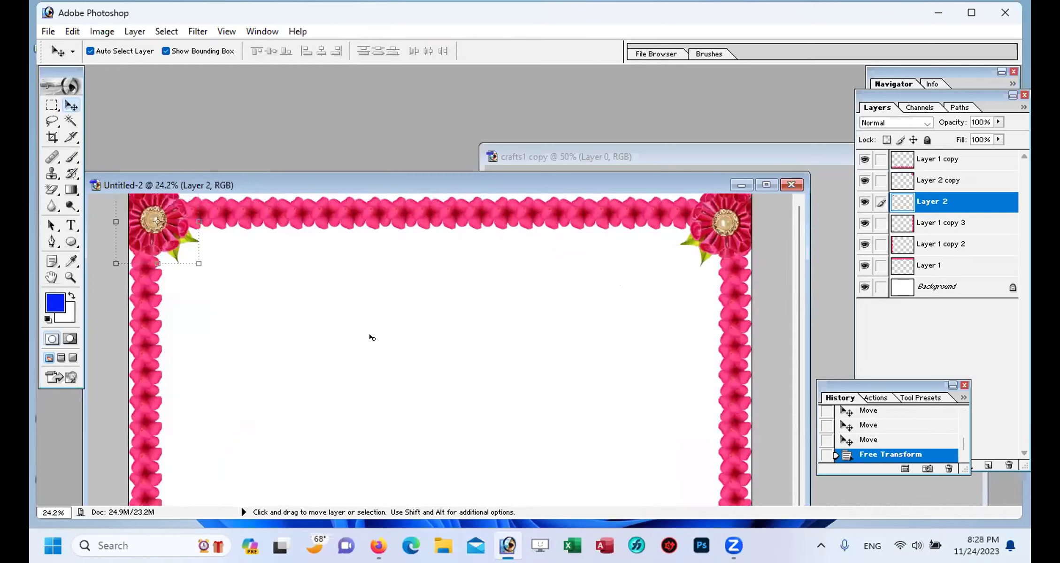
{"action": "left_click_drag", "start_coordinate": [319, 308], "coordinate": [483, 227]}
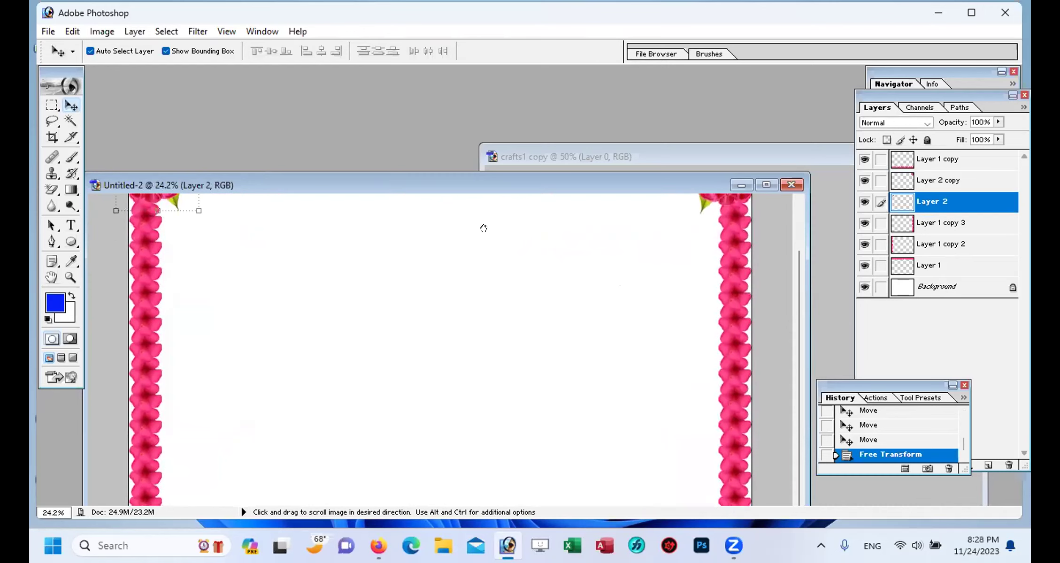
{"action": "key", "text": "ctrl+minus"}
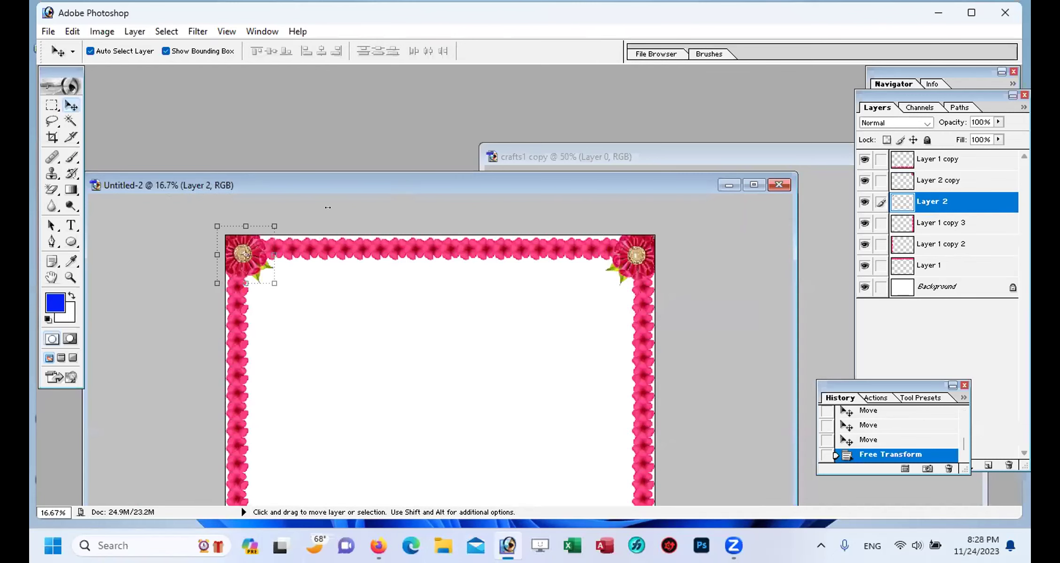
{"action": "left_click_drag", "start_coordinate": [407, 174], "coordinate": [461, 131]}
{"action": "key", "text": "alt"}
{"action": "left_click_drag", "start_coordinate": [305, 219], "coordinate": [332, 460]}
Step: Flip the lower-left flower copy horizontally, rotate it 90° clockwise twice and shift it toward the border's lower-left corner
{"action": "key", "text": "ctrl+t"}
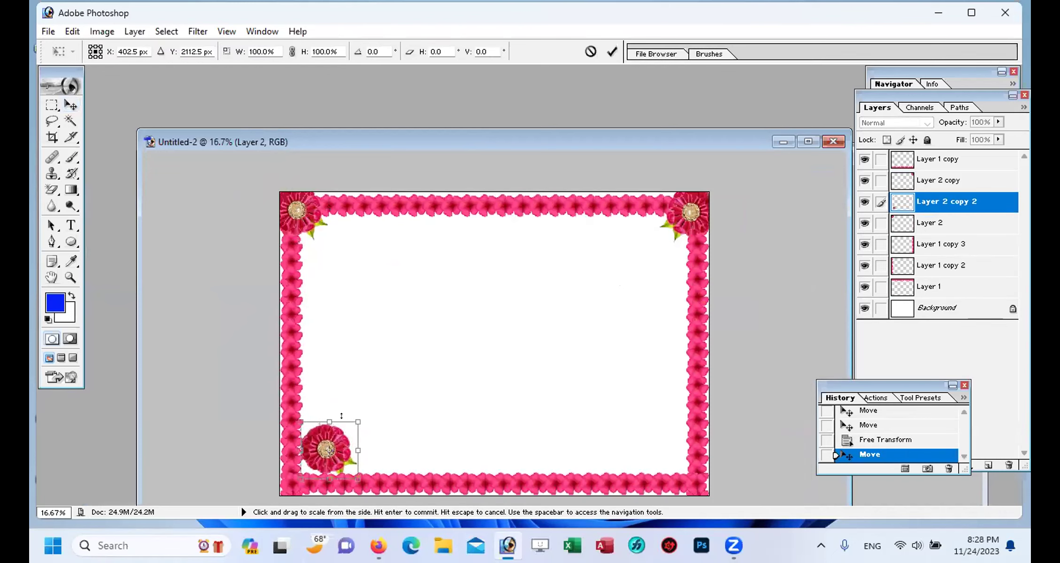
{"action": "right_click", "coordinate": [340, 450]}
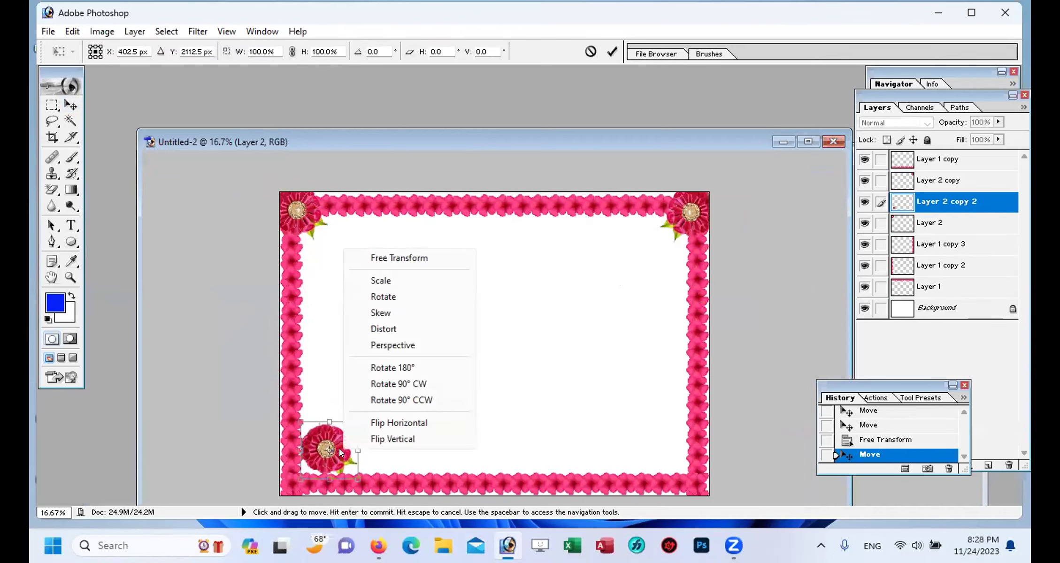
{"action": "left_click", "coordinate": [398, 423]}
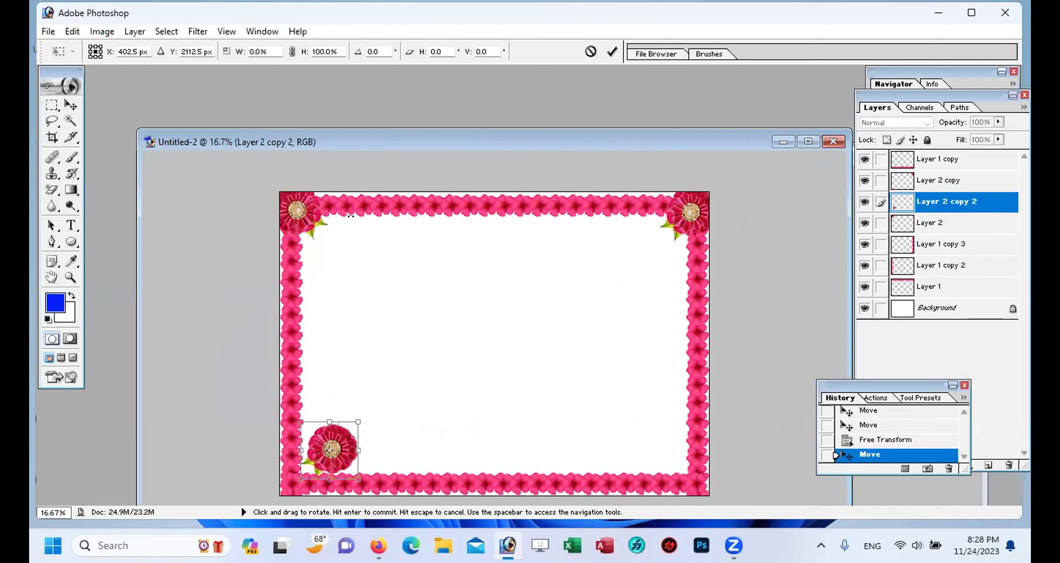
{"action": "right_click", "coordinate": [336, 443]}
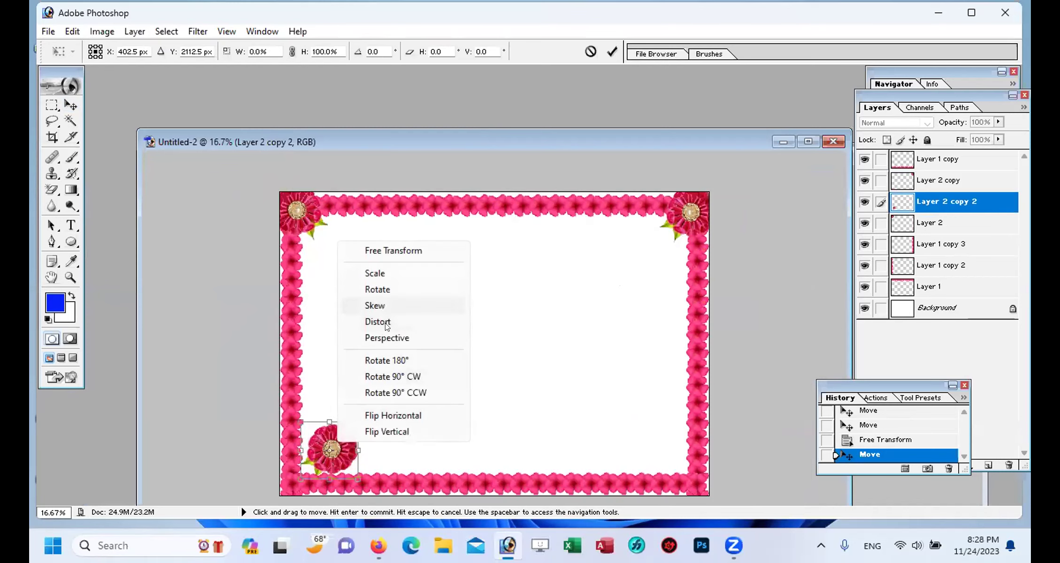
{"action": "left_click", "coordinate": [406, 375]}
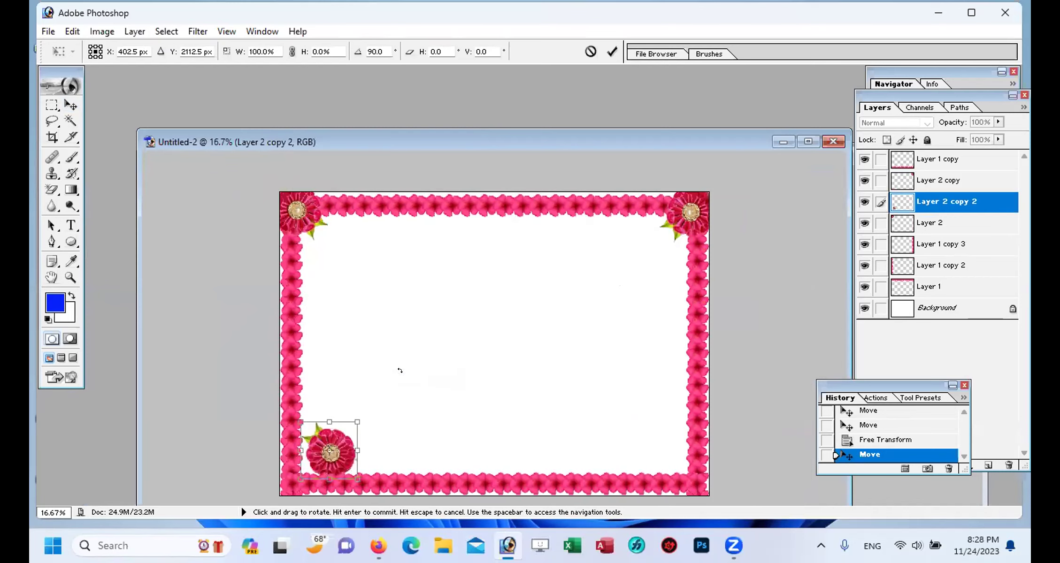
{"action": "right_click", "coordinate": [337, 447]}
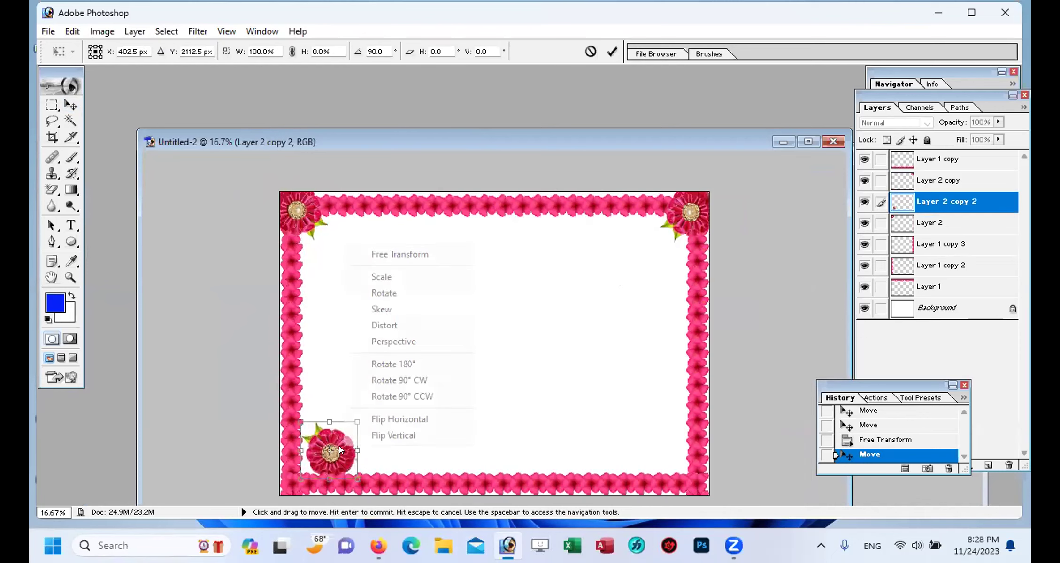
{"action": "left_click", "coordinate": [402, 379]}
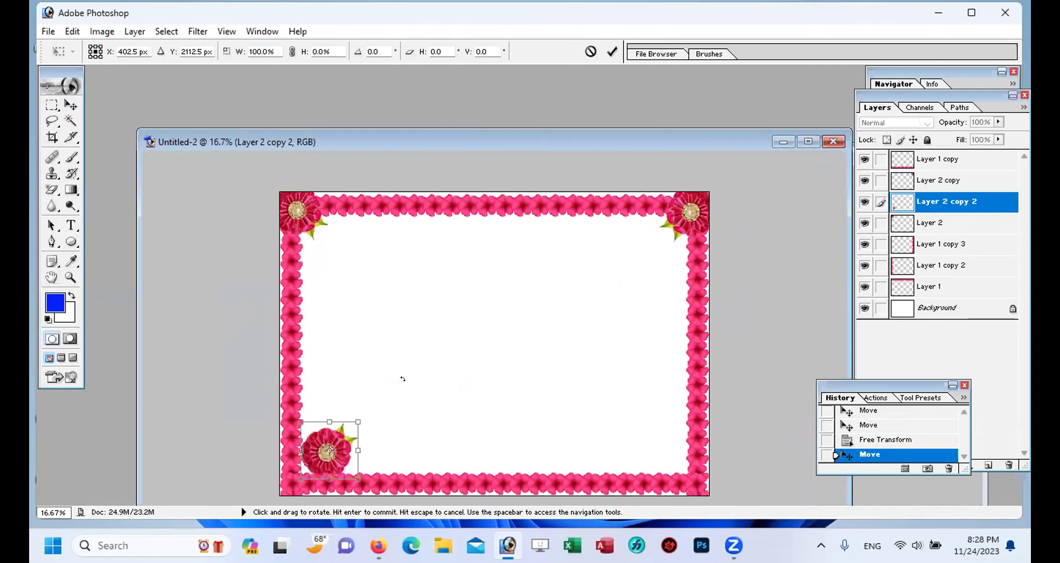
{"action": "left_click_drag", "start_coordinate": [330, 451], "coordinate": [310, 467]}
{"action": "key", "text": "Return"}
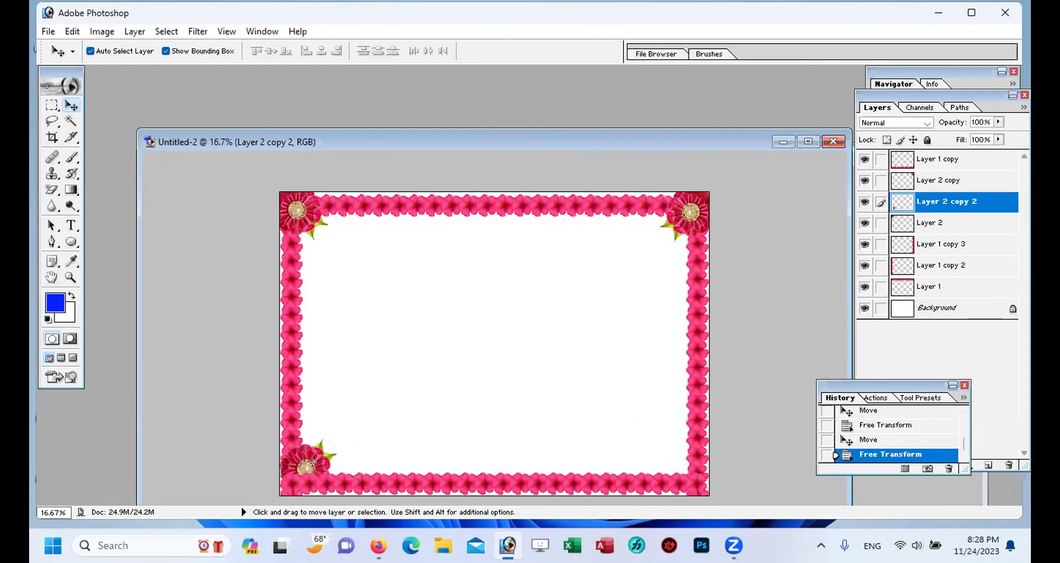
Step: Bring the lower-left flower to the front of the layer stack and move it over the border's corner
{"action": "left_click_drag", "start_coordinate": [313, 461], "coordinate": [315, 466]}
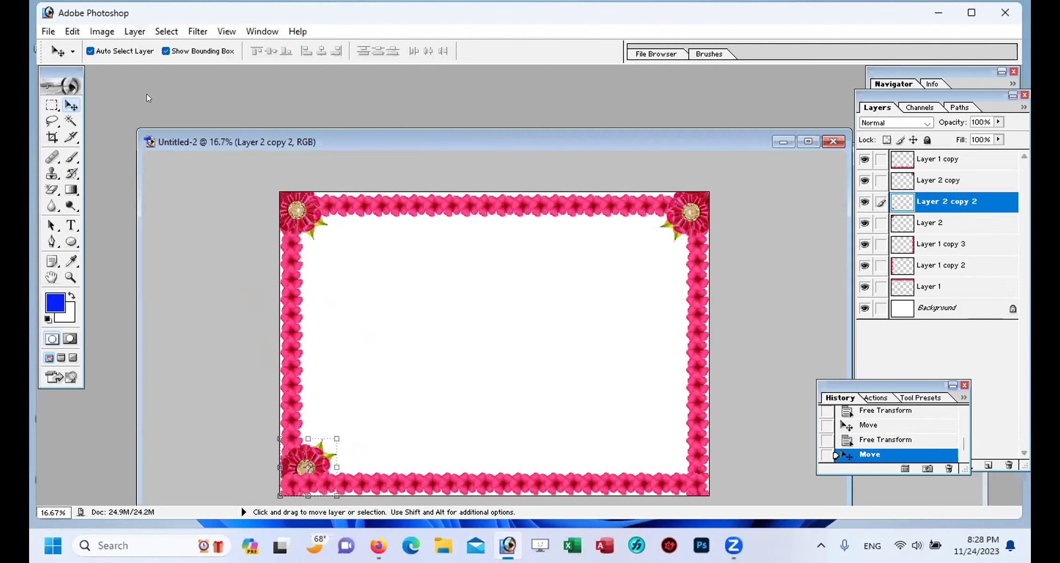
{"action": "left_click", "coordinate": [134, 31]}
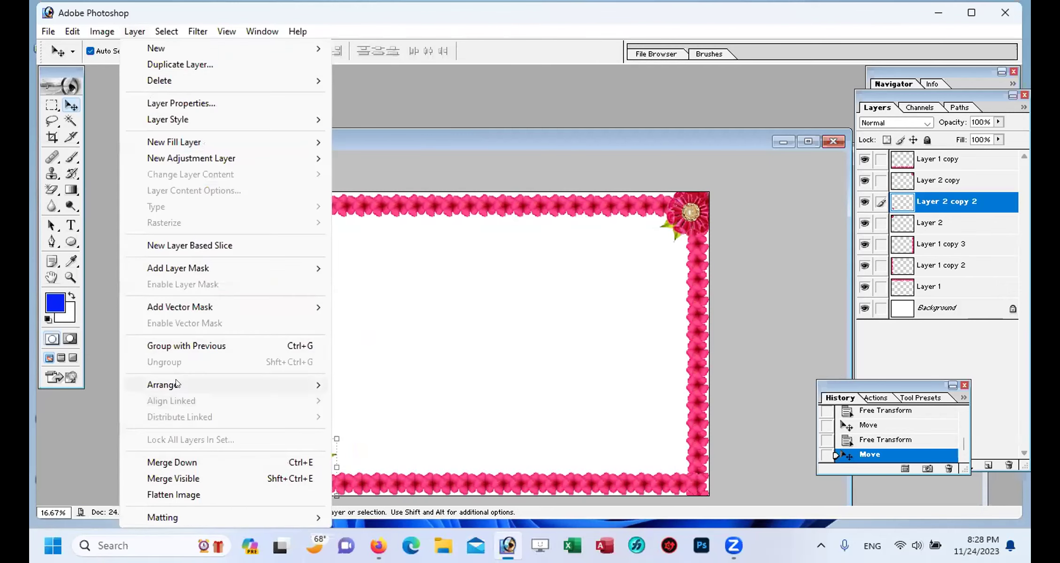
{"action": "mouse_move", "coordinate": [175, 380]}
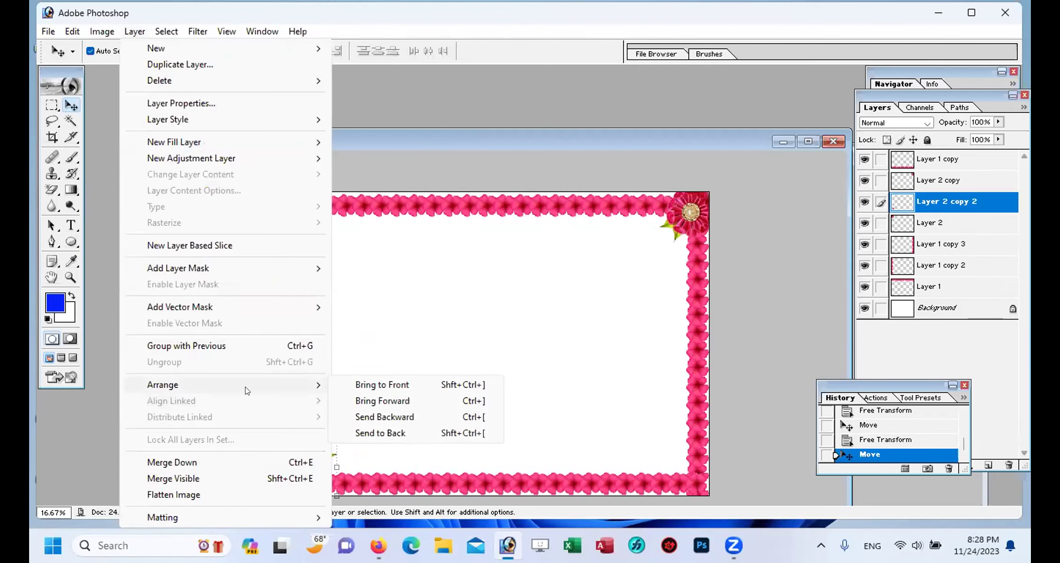
{"action": "left_click", "coordinate": [385, 384]}
{"action": "left_click_drag", "start_coordinate": [302, 474], "coordinate": [290, 484]}
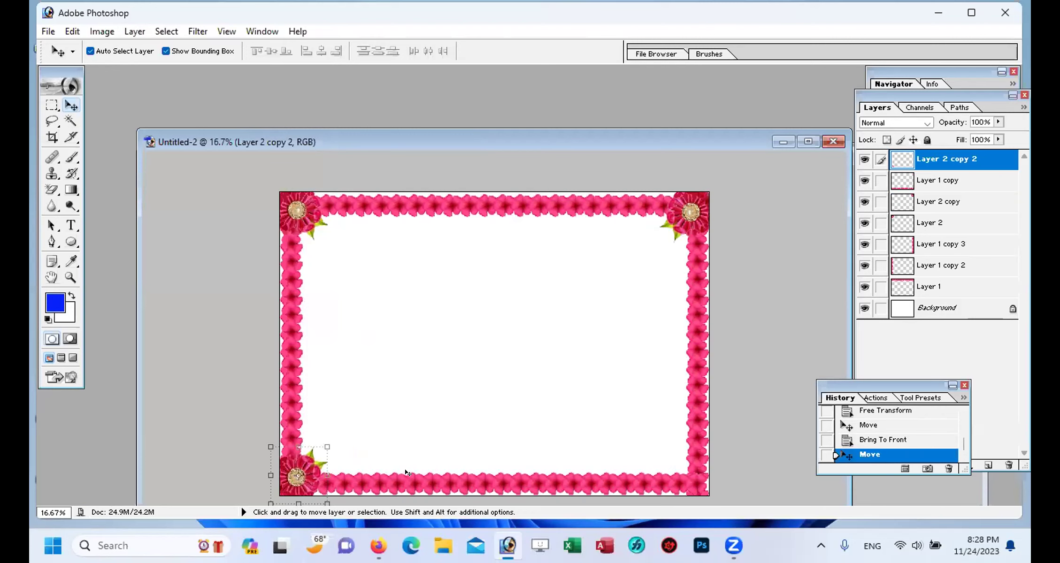
Step: Duplicate the lower-left flower, flip the copy horizontally and place it over the border's lower-right corner
{"action": "key", "text": "alt"}
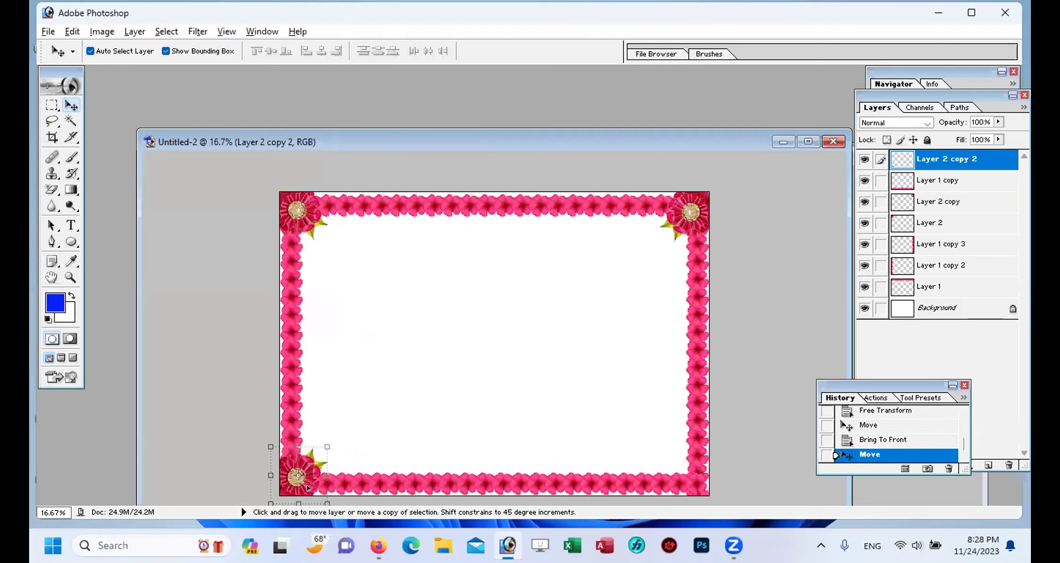
{"action": "left_click_drag", "start_coordinate": [317, 478], "coordinate": [672, 464]}
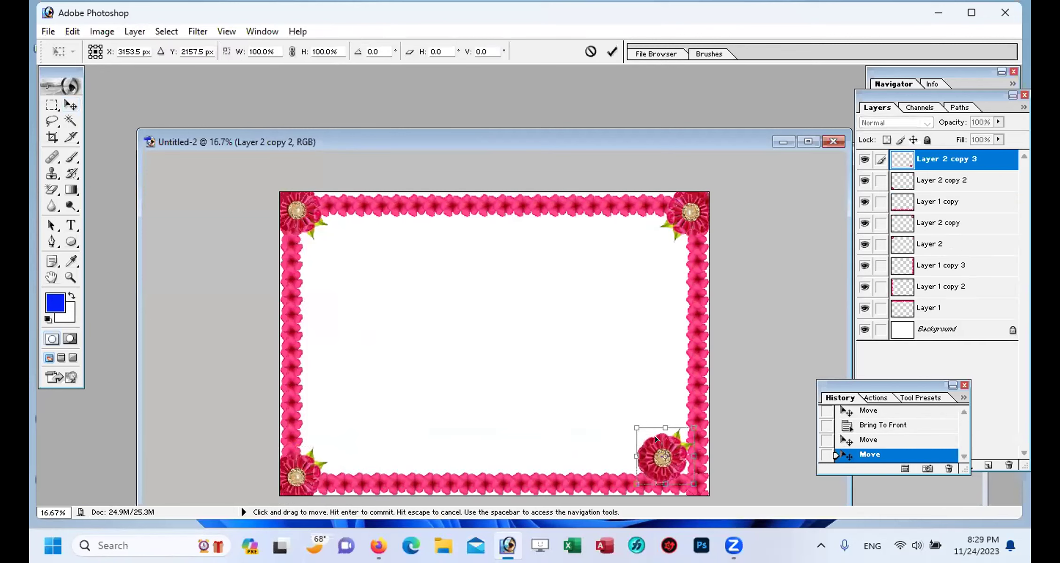
{"action": "right_click", "coordinate": [663, 439]}
{"action": "left_click", "coordinate": [695, 408]}
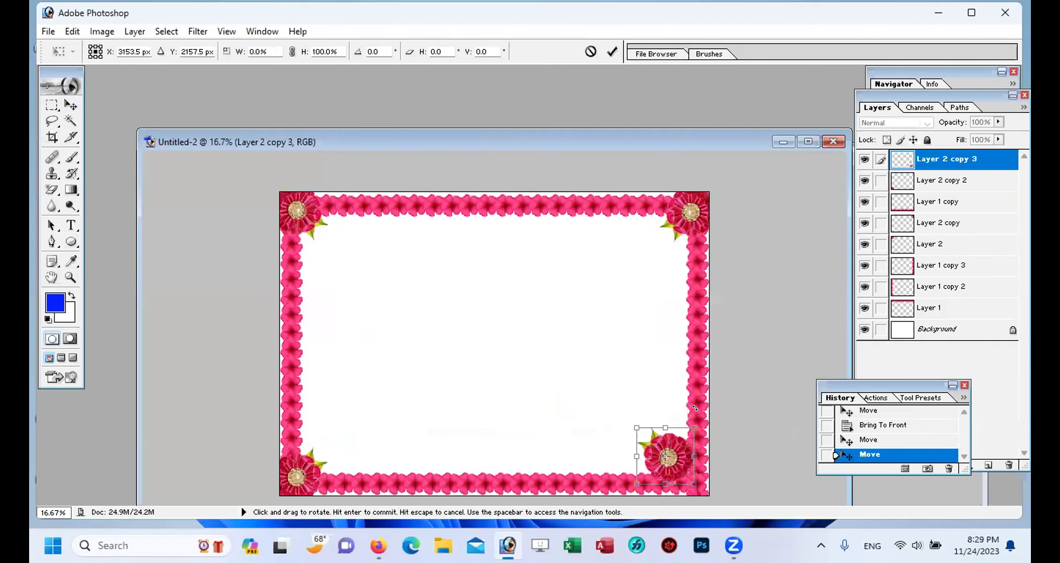
{"action": "left_click_drag", "start_coordinate": [672, 451], "coordinate": [694, 463]}
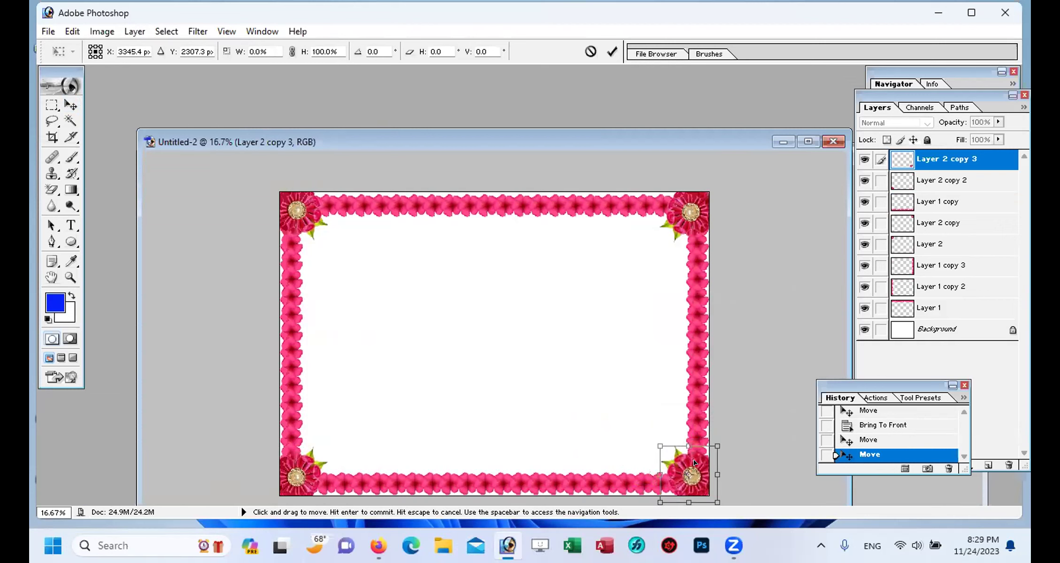
{"action": "key", "text": "Return"}
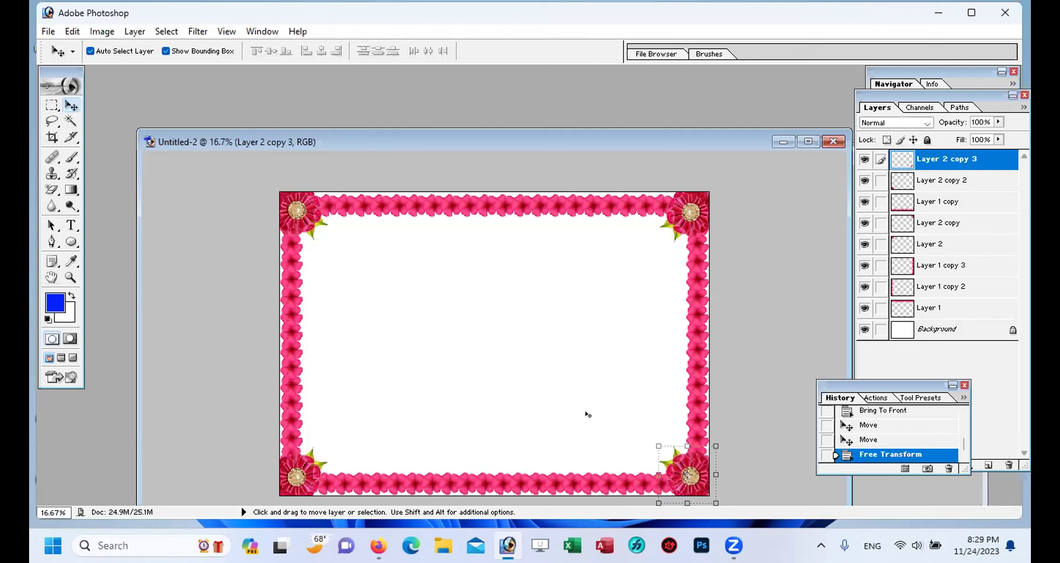
{"action": "left_click", "coordinate": [881, 309]}
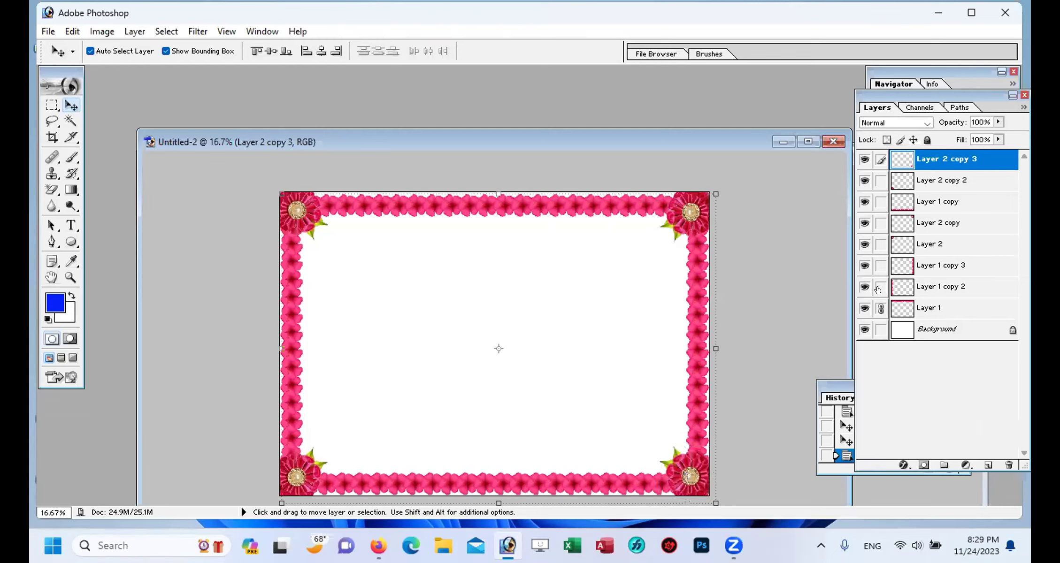
{"action": "left_click", "coordinate": [880, 287]}
{"action": "left_click", "coordinate": [880, 265]}
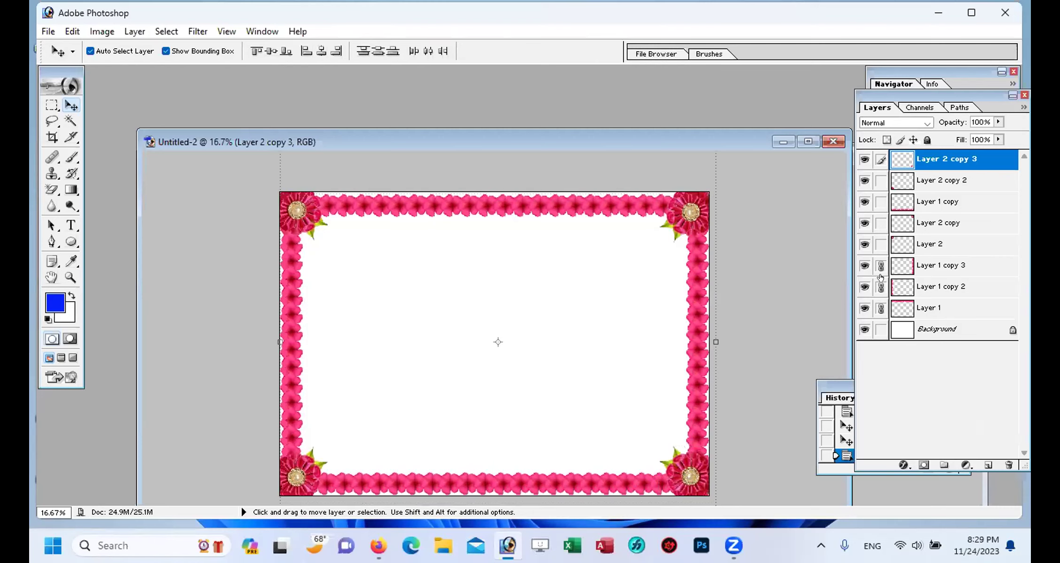
{"action": "left_click", "coordinate": [881, 308]}
{"action": "left_click", "coordinate": [880, 288]}
{"action": "left_click", "coordinate": [880, 266]}
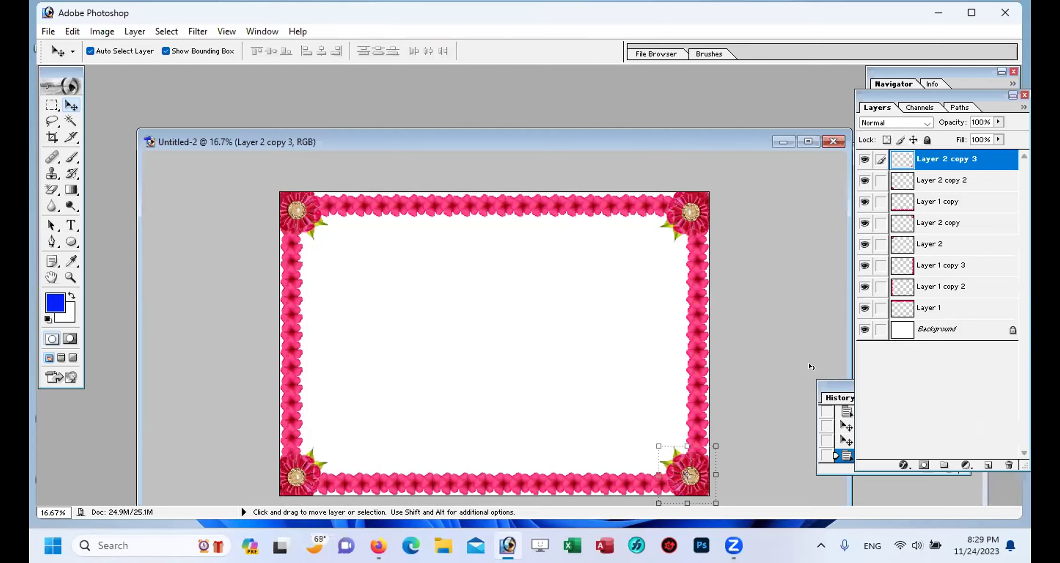
Step: Try merging all visible layers, including the Background, and undo the merge
{"action": "key", "text": "shift"}
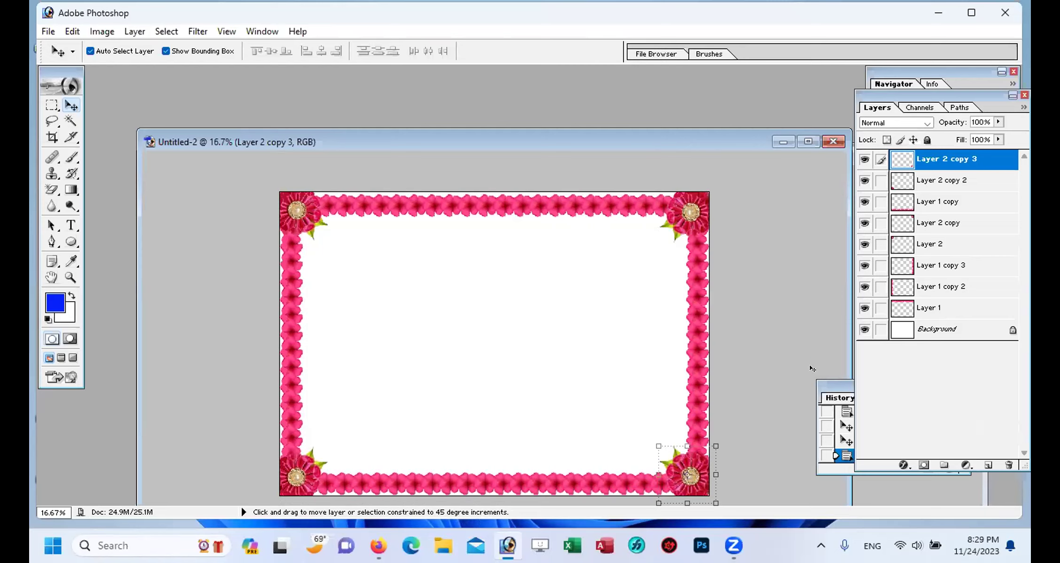
{"action": "key", "text": "ctrl+shift+e"}
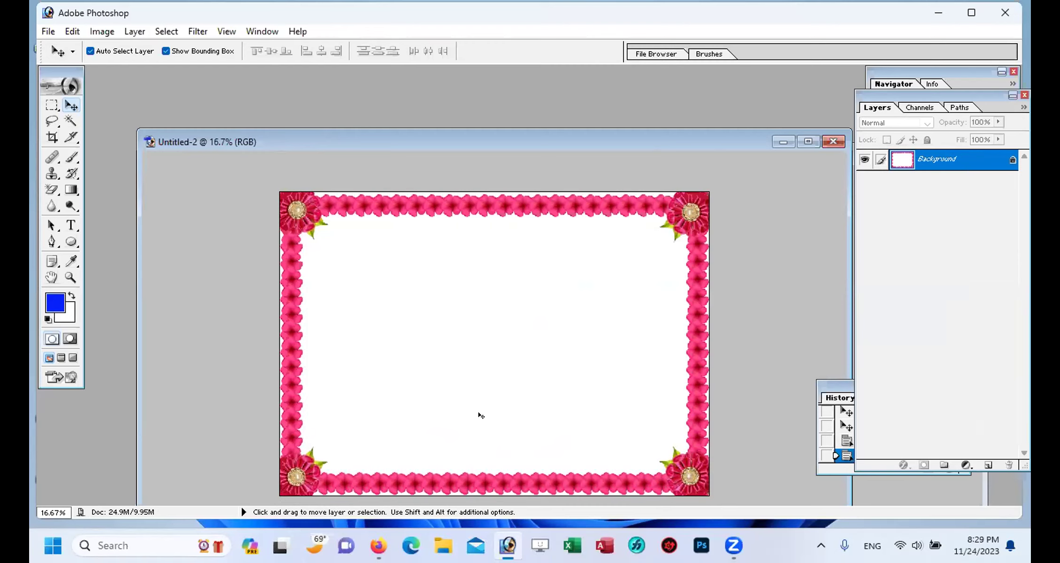
{"action": "key", "text": "ctrl+z"}
Step: Link all border and corner flower layers to Layer 2 copy 3, excluding the Background, and merge the linked layers
{"action": "left_click_drag", "start_coordinate": [880, 310], "coordinate": [878, 174]}
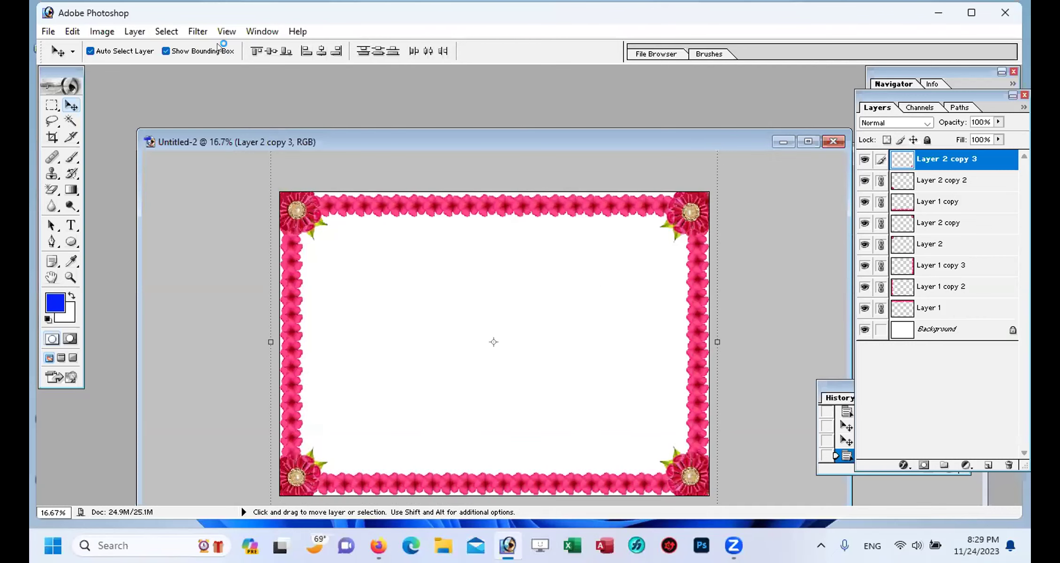
{"action": "left_click", "coordinate": [134, 31]}
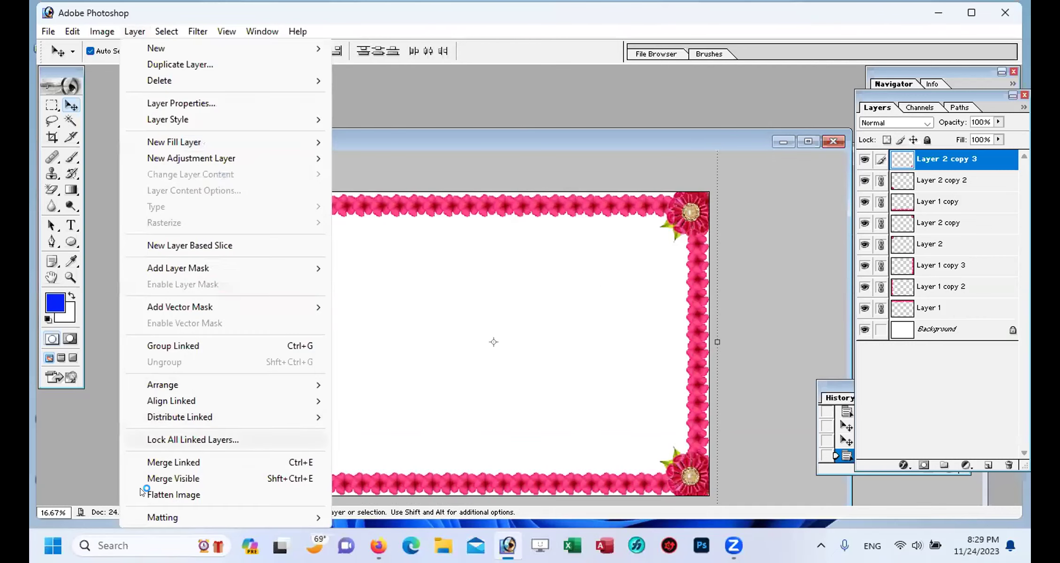
{"action": "left_click", "coordinate": [186, 462]}
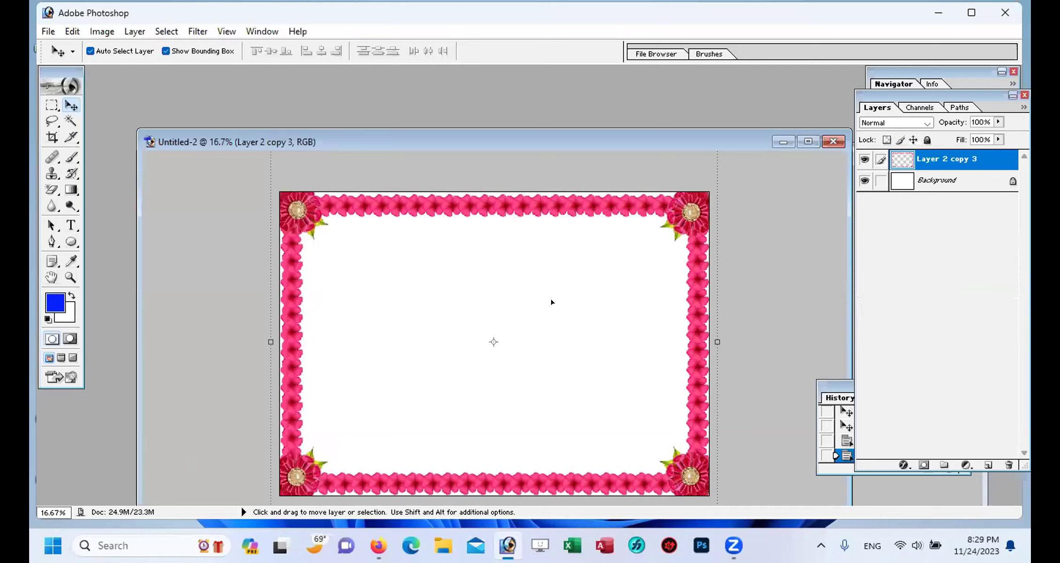
Step: Try nudging the merged border slightly right and down on the canvas, and undo the move
{"action": "mouse_move", "coordinate": [539, 208]}
{"action": "left_mouse_down"}
{"action": "mouse_move", "coordinate": [632, 269]}
{"action": "mouse_move", "coordinate": [539, 241]}
{"action": "mouse_move", "coordinate": [514, 288]}
{"action": "mouse_move", "coordinate": [542, 230]}
{"action": "mouse_move", "coordinate": [538, 206]}
{"action": "left_mouse_up"}
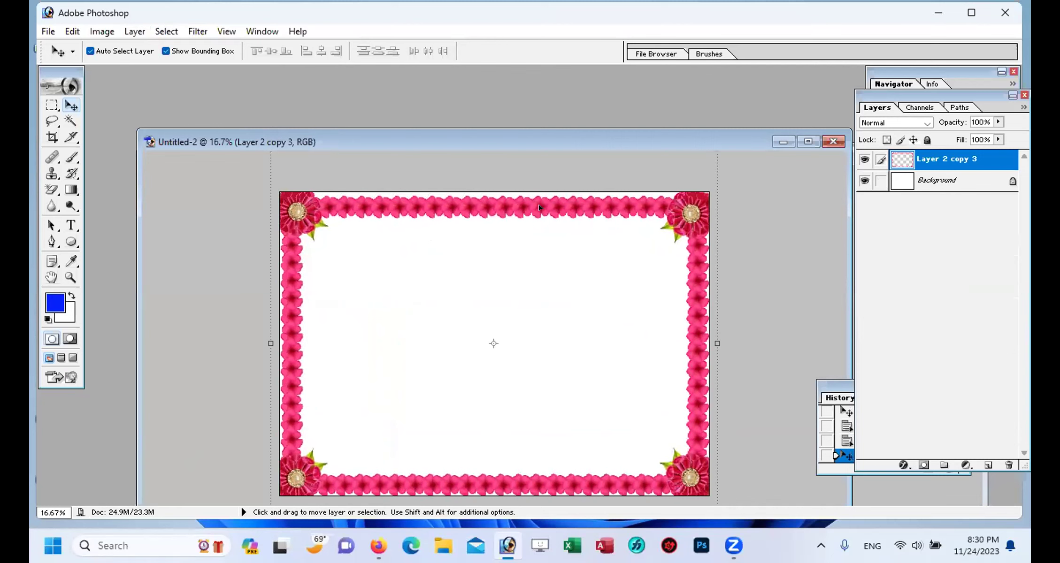
{"action": "key", "text": "shift+Right"}
{"action": "key", "text": "shift+Right"}
{"action": "key", "text": "shift+Down"}
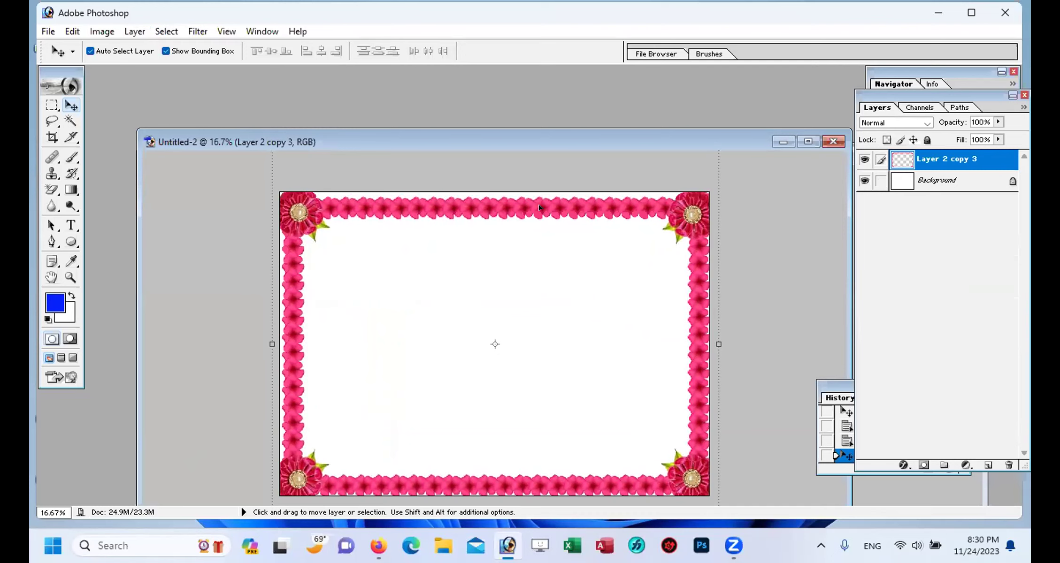
{"action": "key", "text": "alt"}
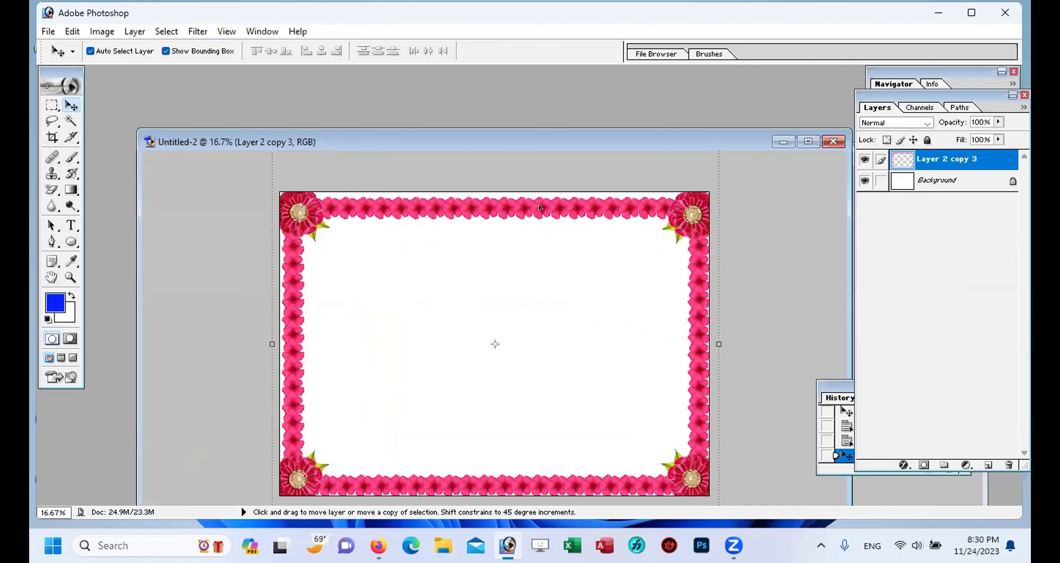
{"action": "key", "text": "ctrl+alt+z"}
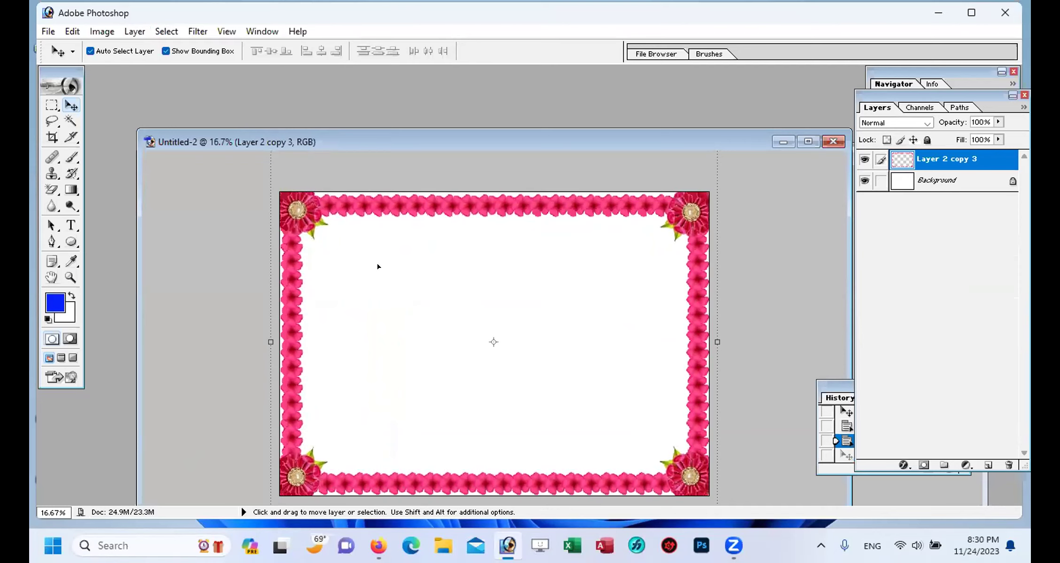
Step: Crop the image to the canvas edges, trimming the parts of the merged border that extend outside
{"action": "left_click", "coordinate": [50, 136]}
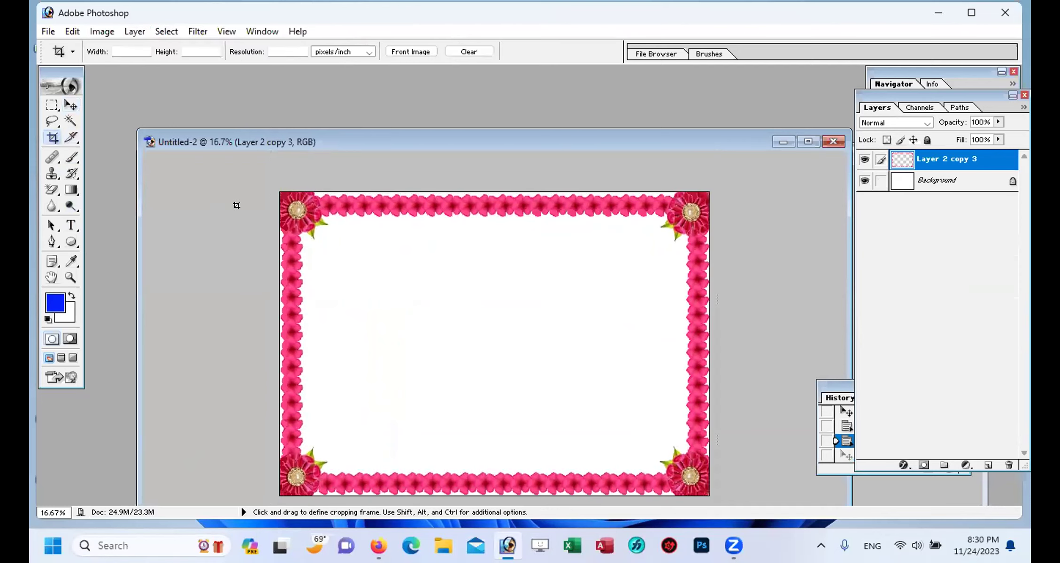
{"action": "left_click_drag", "start_coordinate": [281, 192], "coordinate": [704, 510]}
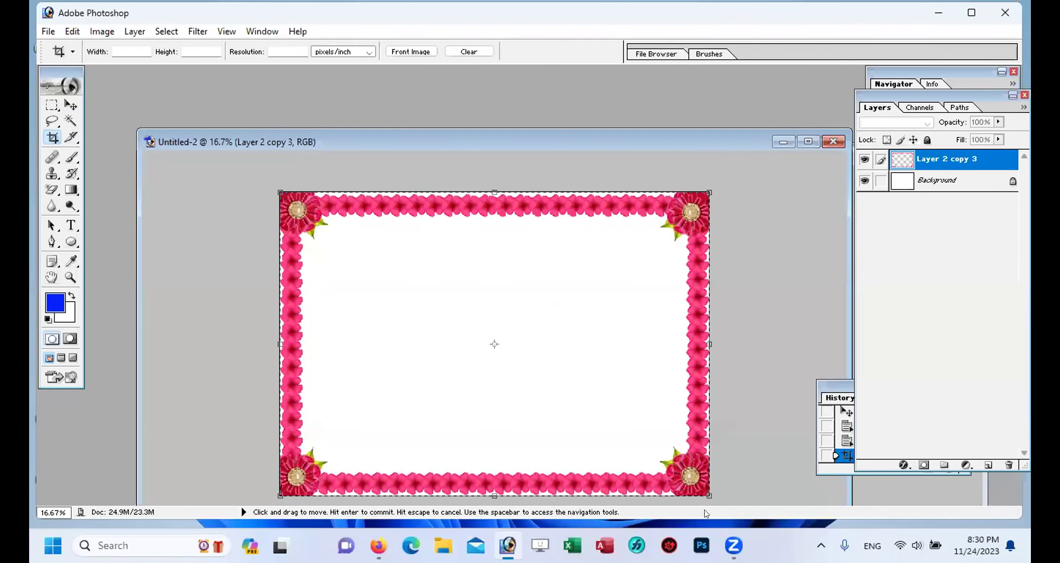
{"action": "key", "text": "Return"}
Step: Scale the merged flower border proportionally around its centre to about 94.9%, leaving an even white margin
{"action": "left_click", "coordinate": [72, 105]}
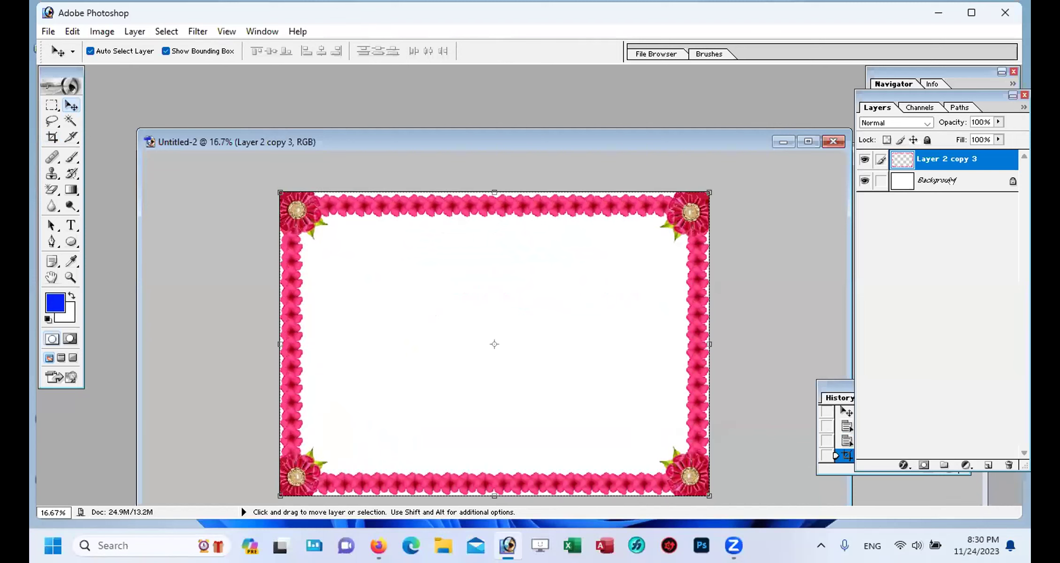
{"action": "key", "text": "shift"}
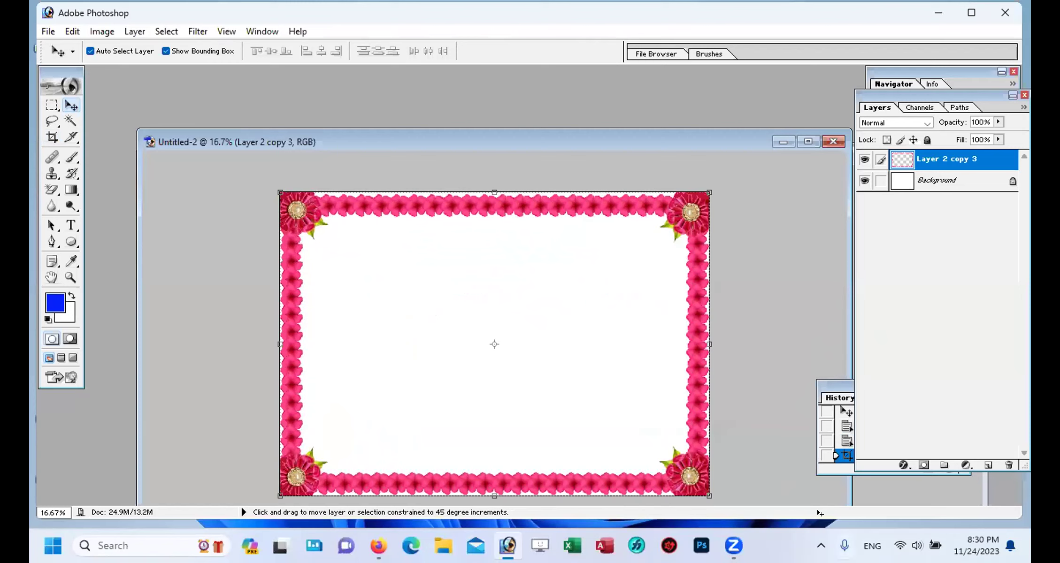
{"action": "mouse_move", "coordinate": [706, 491]}
{"action": "left_mouse_down"}
{"action": "mouse_move", "coordinate": [701, 480]}
{"action": "mouse_move", "coordinate": [710, 486]}
{"action": "left_mouse_up"}
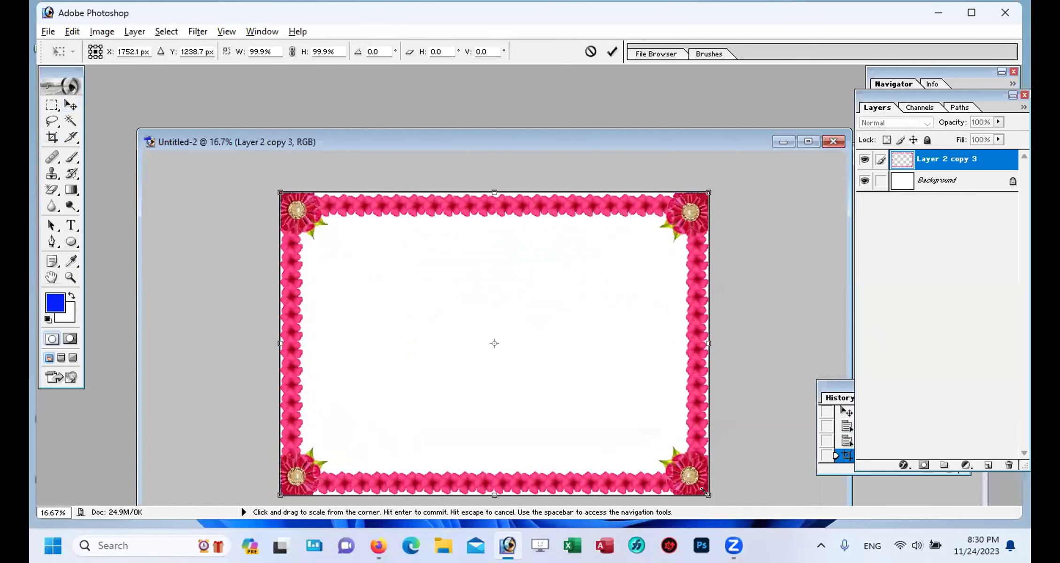
{"action": "mouse_move", "coordinate": [704, 489]}
{"action": "left_mouse_down"}
{"action": "mouse_move", "coordinate": [693, 468]}
{"action": "mouse_move", "coordinate": [702, 474]}
{"action": "left_mouse_up"}
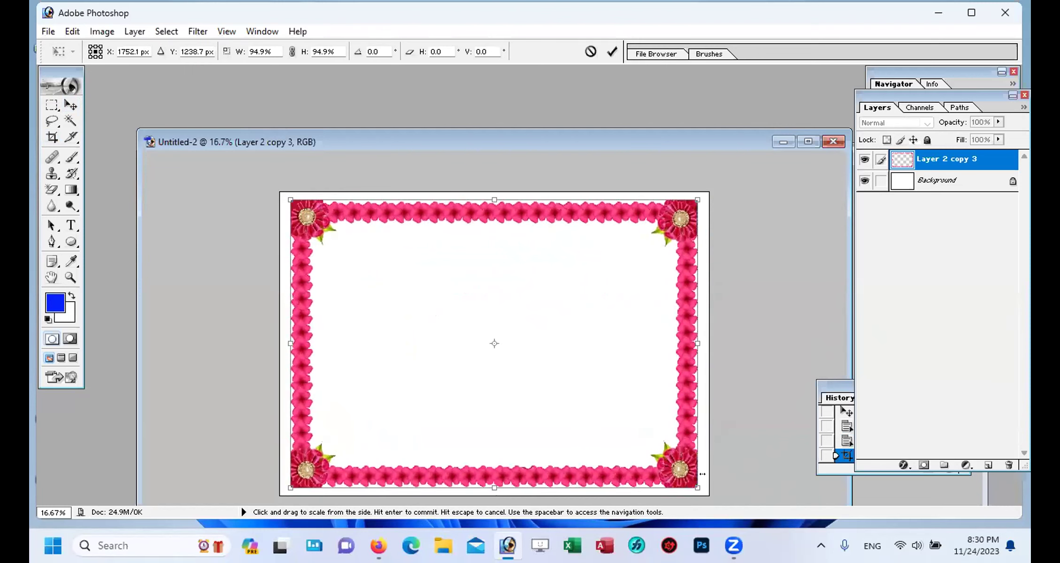
{"action": "key", "text": "Return"}
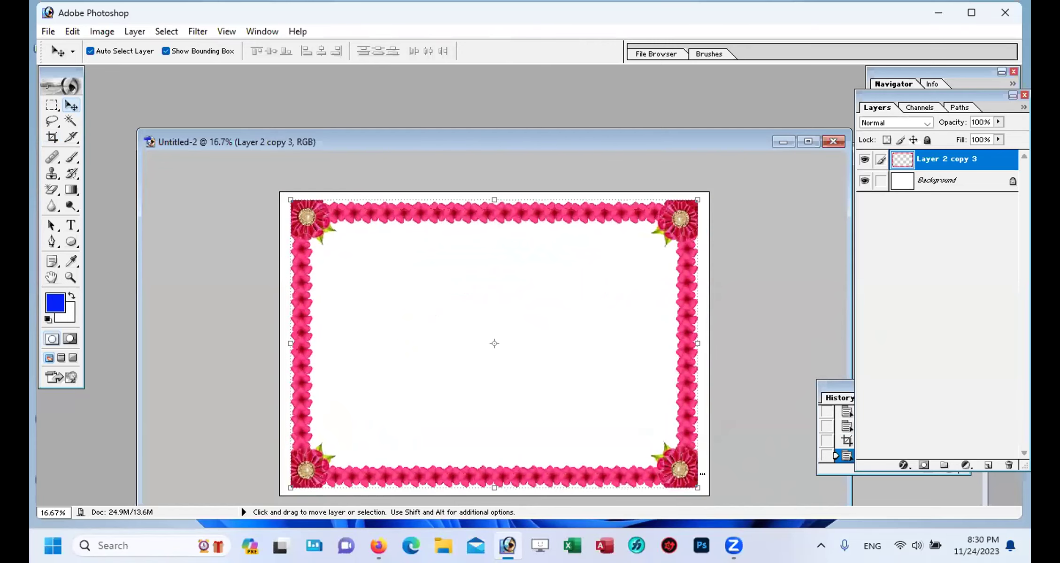
Step: Close the crafts1 copy flower image and the Untitled-2 border document, both without saving
{"action": "left_click", "coordinate": [783, 142]}
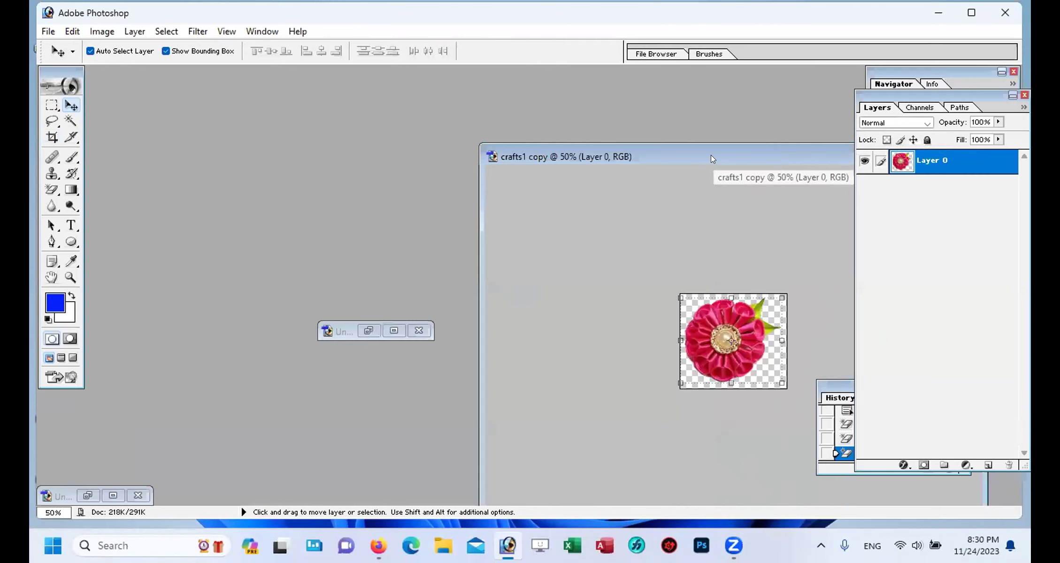
{"action": "left_click_drag", "start_coordinate": [704, 155], "coordinate": [376, 200]}
{"action": "left_click", "coordinate": [640, 201]}
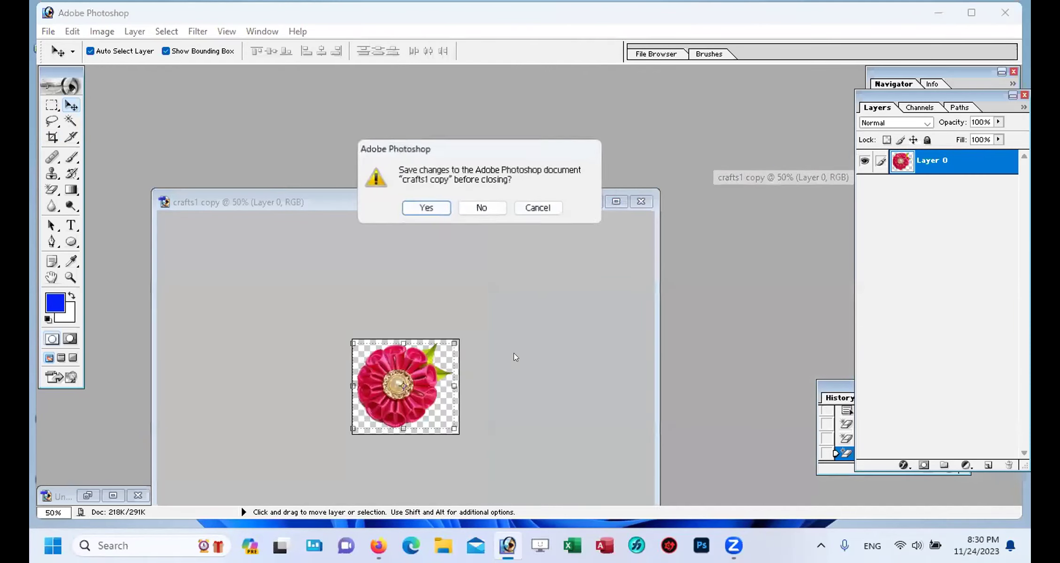
{"action": "left_click", "coordinate": [481, 207]}
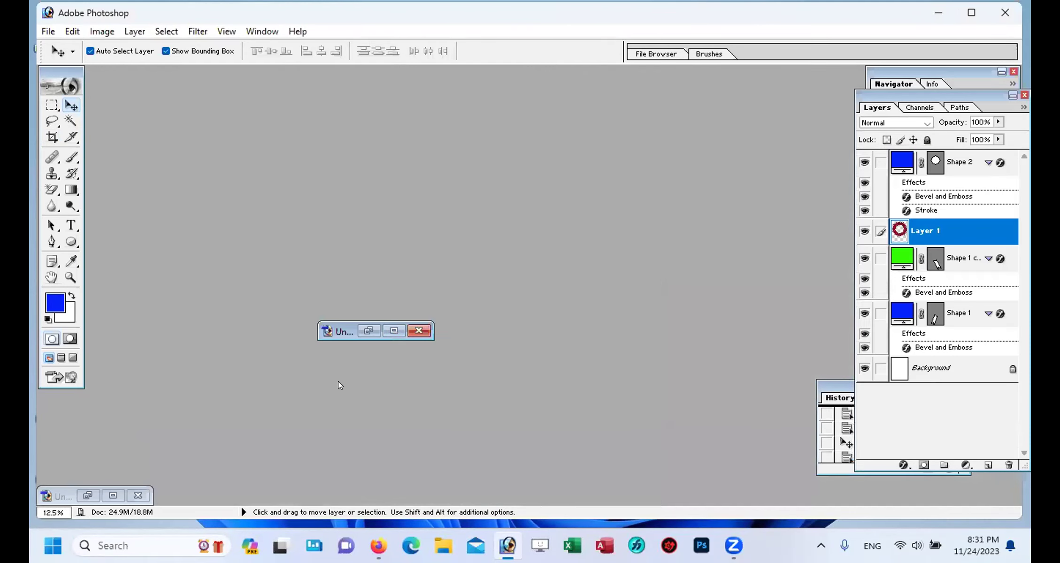
{"action": "left_click", "coordinate": [87, 496]}
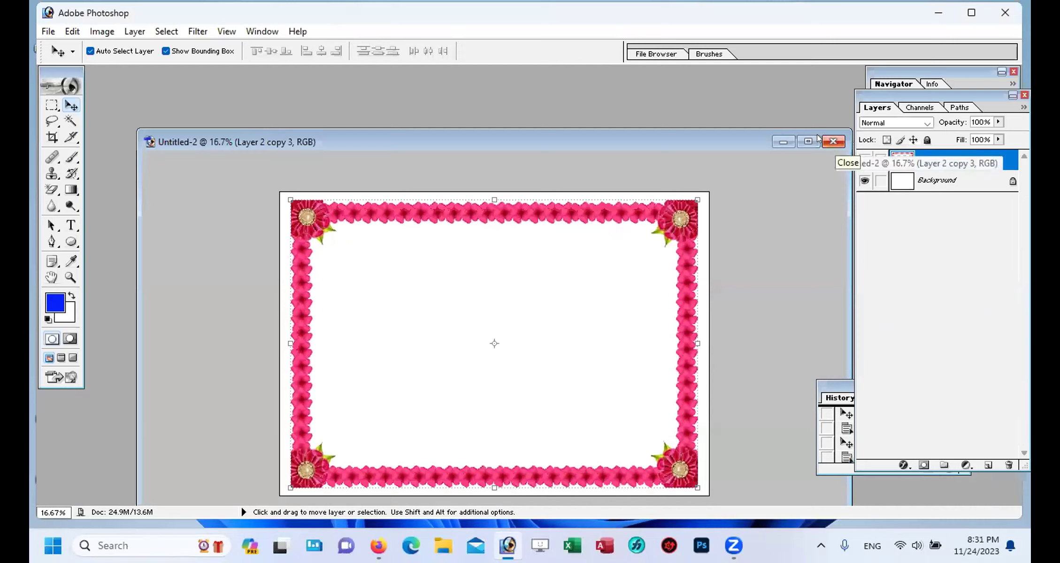
{"action": "left_click", "coordinate": [833, 139]}
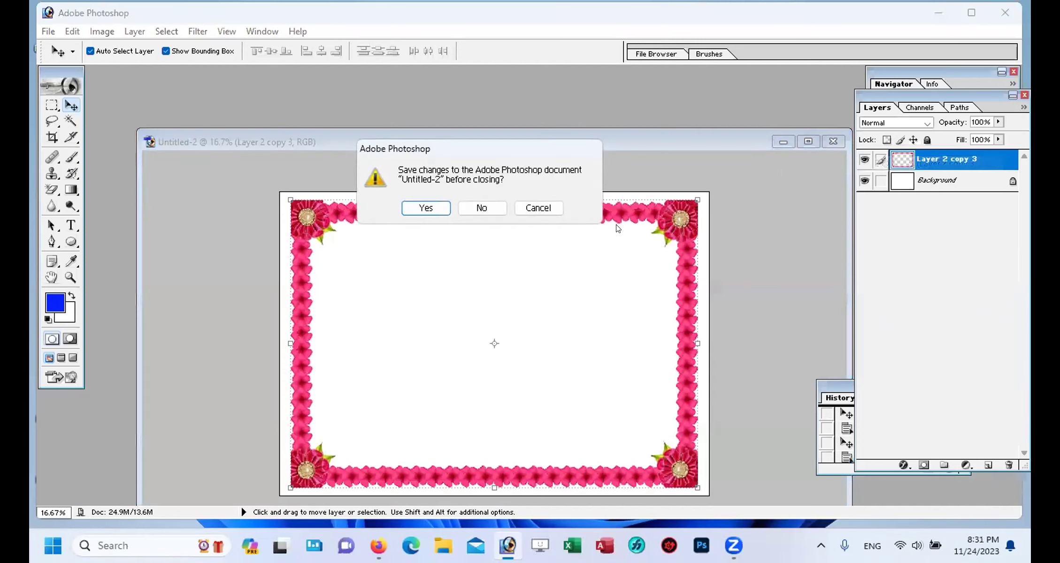
{"action": "left_click", "coordinate": [481, 207]}
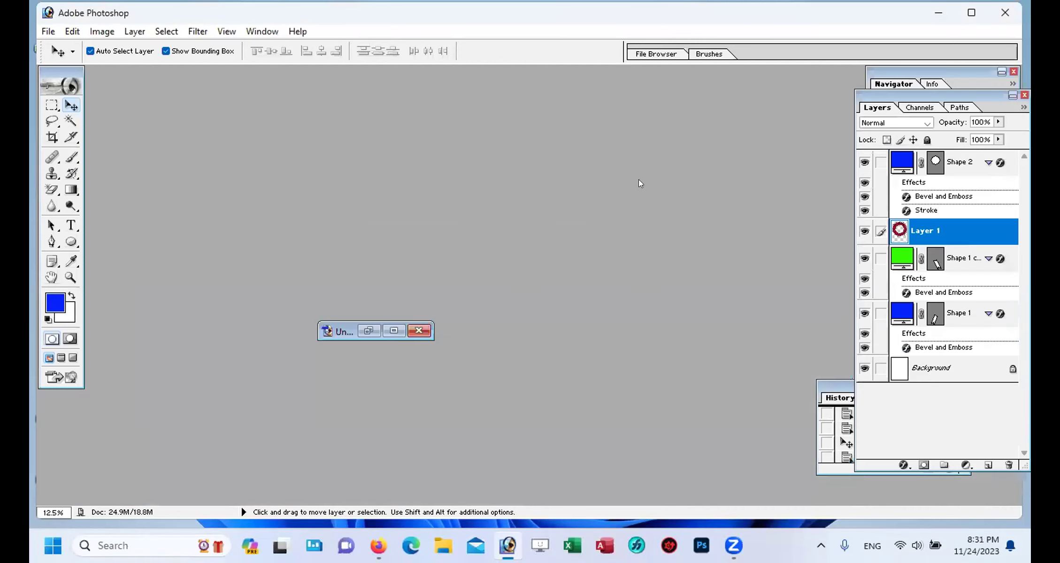
Step: Create a white A4 RGB document at 300 pixels/inch and rotate its canvas 90° CW to landscape
{"action": "left_click", "coordinate": [46, 31]}
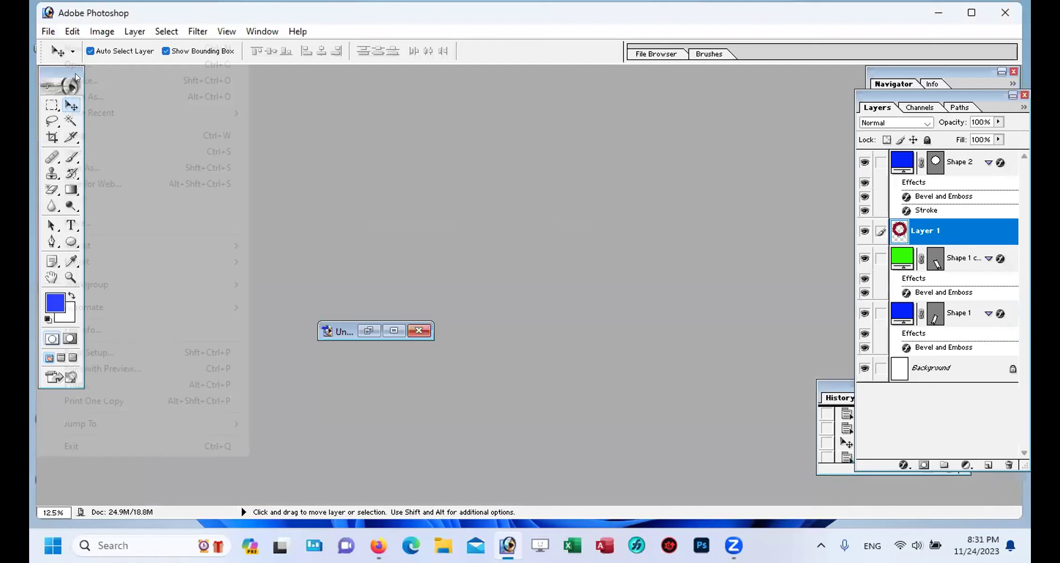
{"action": "left_click", "coordinate": [75, 48]}
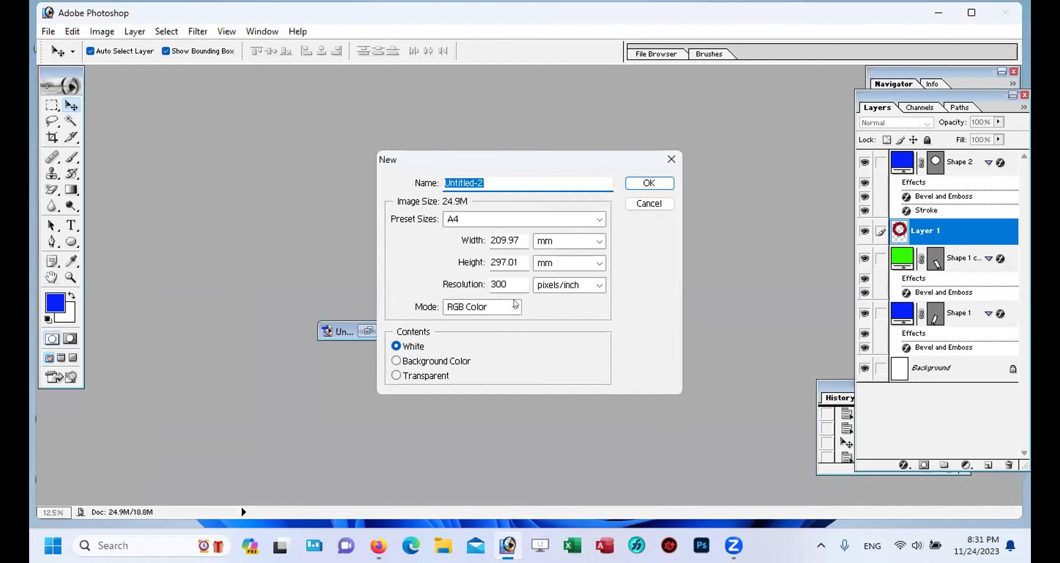
{"action": "left_click", "coordinate": [665, 183]}
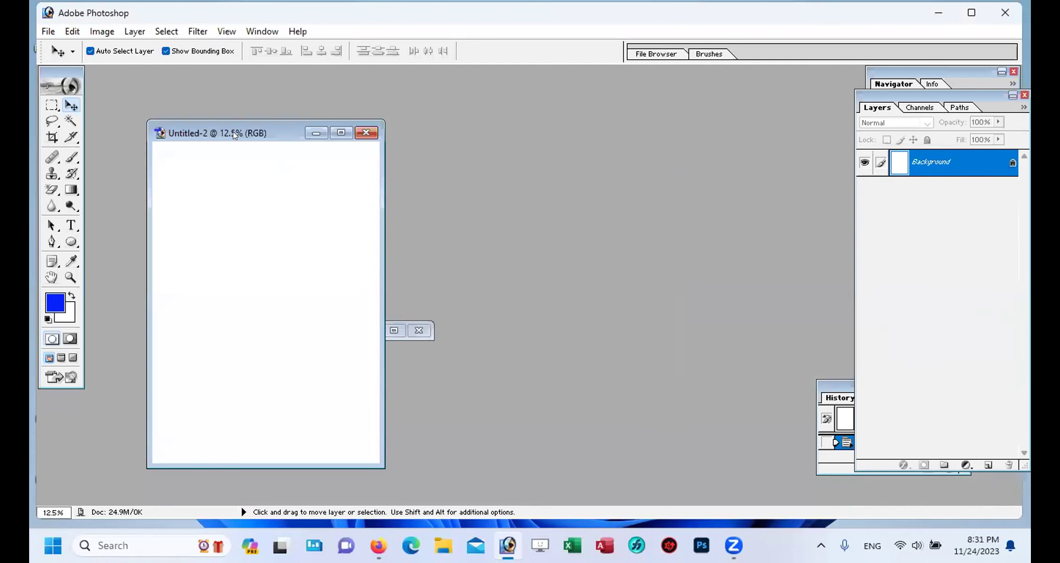
{"action": "right_click", "coordinate": [238, 133]}
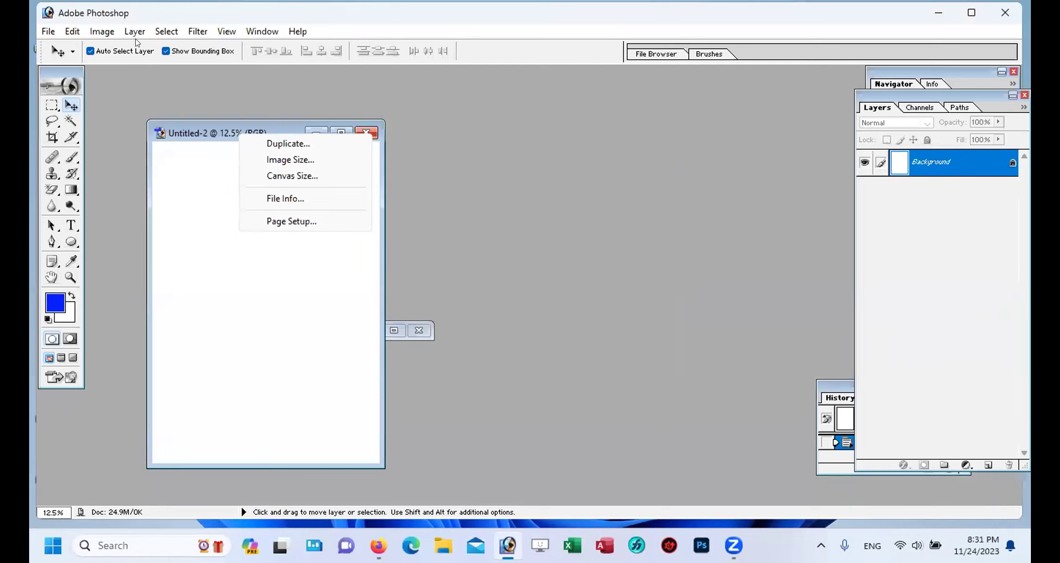
{"action": "left_click", "coordinate": [106, 32]}
{"action": "left_click", "coordinate": [102, 31]}
{"action": "mouse_move", "coordinate": [170, 182]}
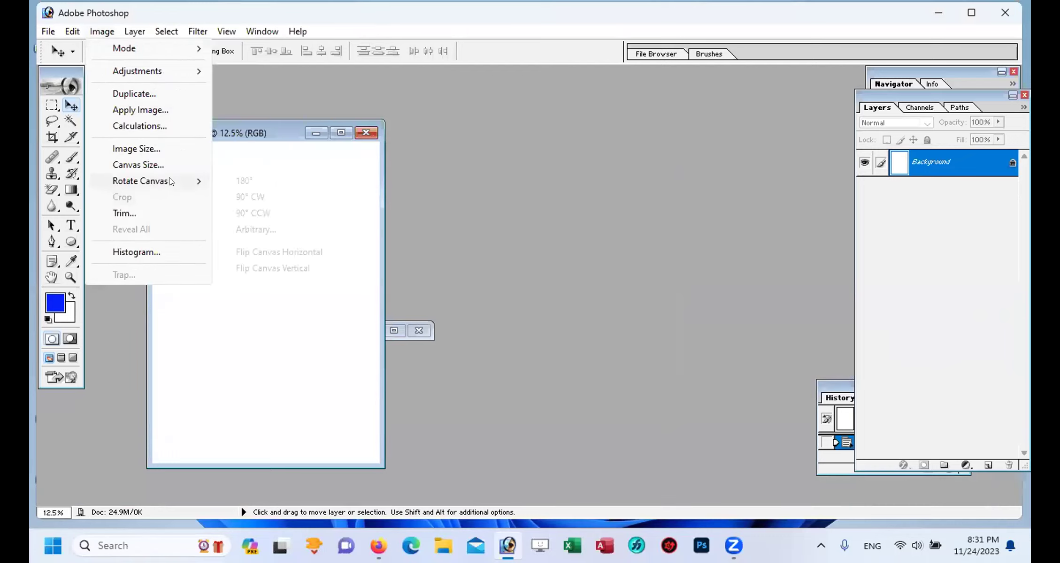
{"action": "left_click", "coordinate": [266, 197]}
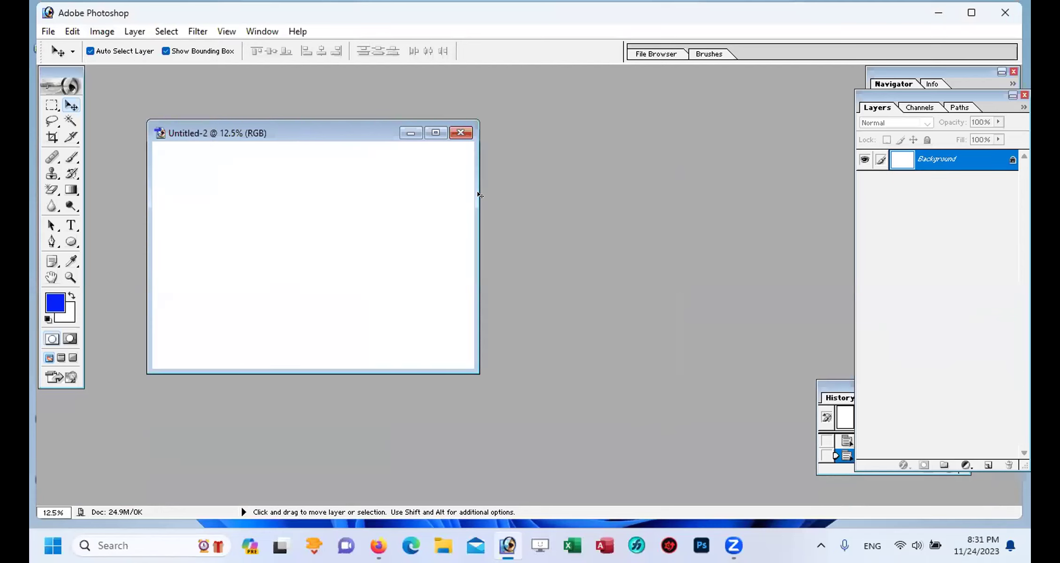
Step: Open flower11 from the Certificate M folder and erase its background to transparency with the Background Eraser-style fill, tolerance 50
{"action": "double_click", "coordinate": [655, 276]}
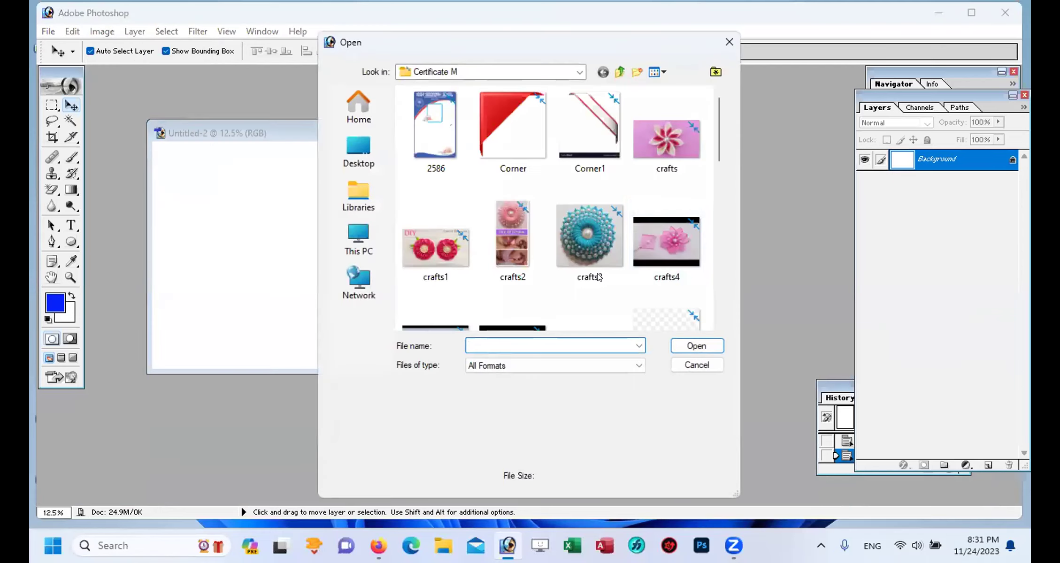
{"action": "scroll", "coordinate": [582, 289], "scroll_direction": "down", "scroll_amount": 5}
{"action": "left_click", "coordinate": [679, 181]}
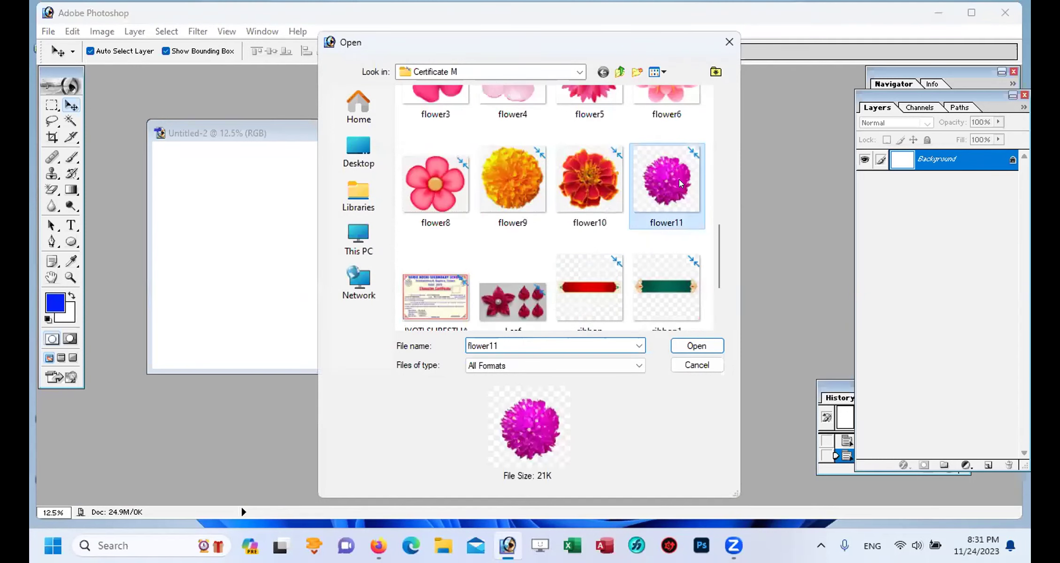
{"action": "left_click", "coordinate": [696, 346]}
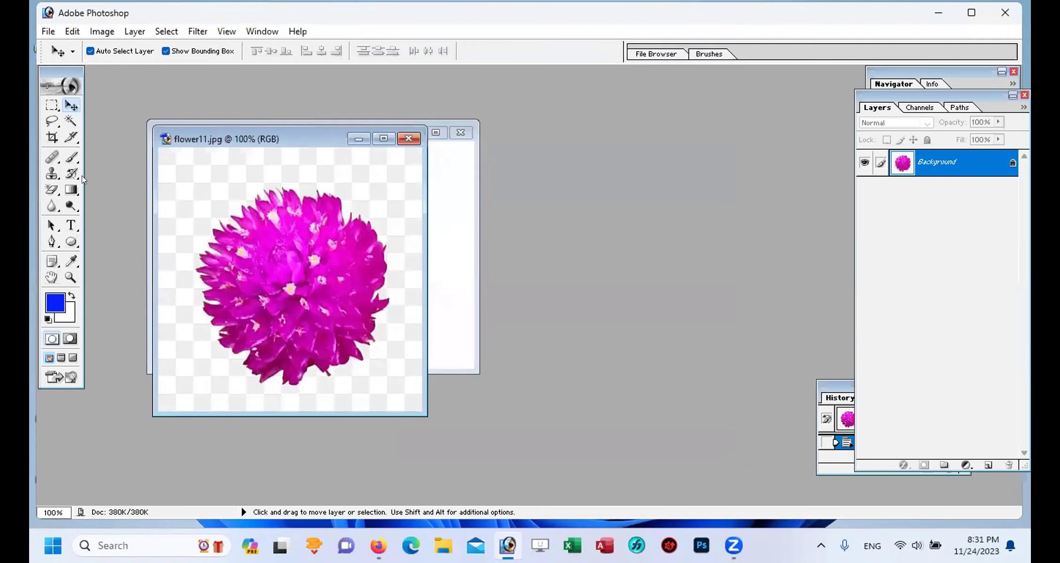
{"action": "left_click", "coordinate": [52, 189]}
{"action": "left_click", "coordinate": [176, 180]}
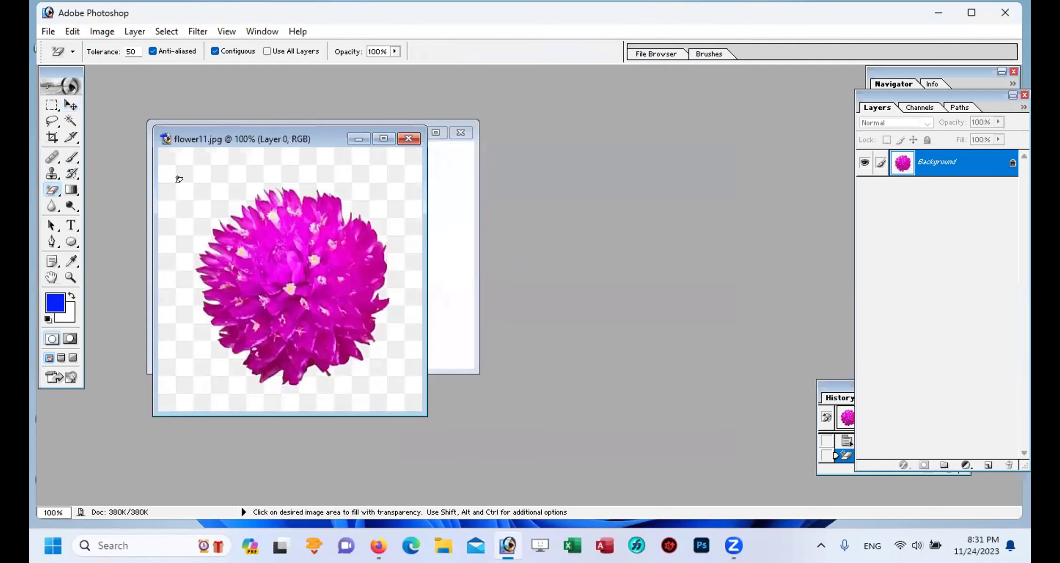
Step: Copy the magenta flower into the new landscape document and nudge it close into the page's upper-left corner
{"action": "left_click", "coordinate": [71, 106]}
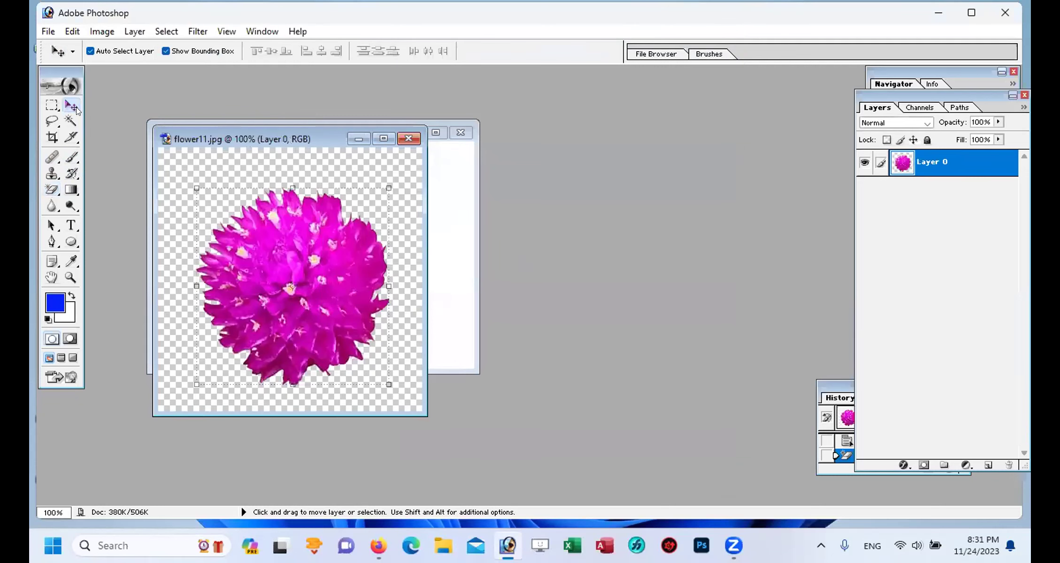
{"action": "left_click_drag", "start_coordinate": [211, 133], "coordinate": [624, 175]}
{"action": "left_click_drag", "start_coordinate": [647, 273], "coordinate": [173, 160]}
{"action": "key", "text": "shift+Left"}
{"action": "key", "text": "shift+Left"}
{"action": "key", "text": "shift+Left"}
{"action": "key", "text": "shift+Left"}
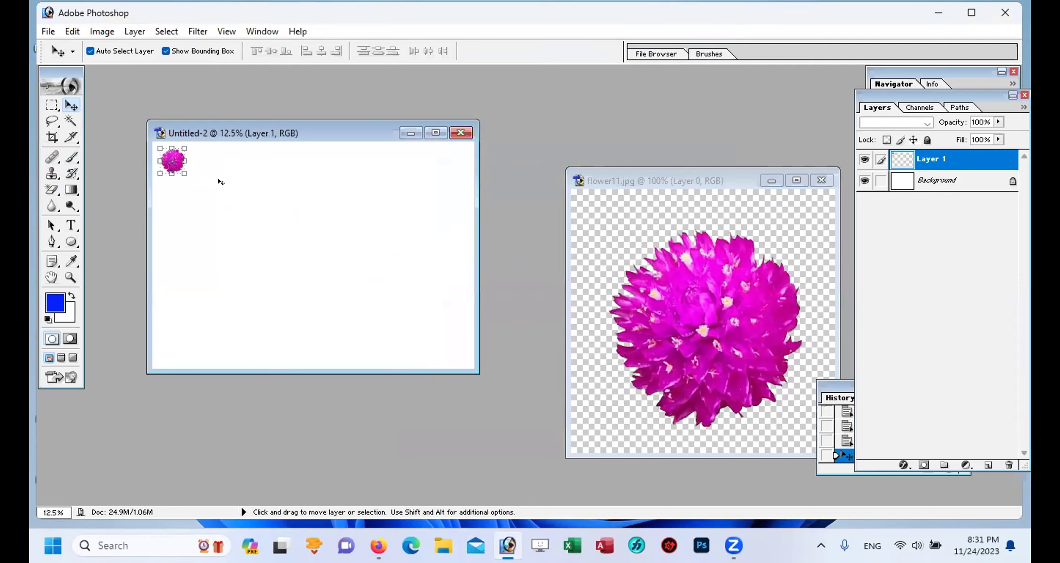
{"action": "key", "text": "shift+Up"}
{"action": "key", "text": "shift+Up"}
{"action": "key", "text": "shift+Up"}
{"action": "key", "text": "shift+Up"}
{"action": "key", "text": "shift+Left"}
{"action": "key", "text": "shift+Left"}
{"action": "key", "text": "shift+Left"}
{"action": "key", "text": "shift+Up"}
{"action": "key", "text": "shift+Up"}
{"action": "key", "text": "shift+Left"}
{"action": "key", "text": "shift+Left"}
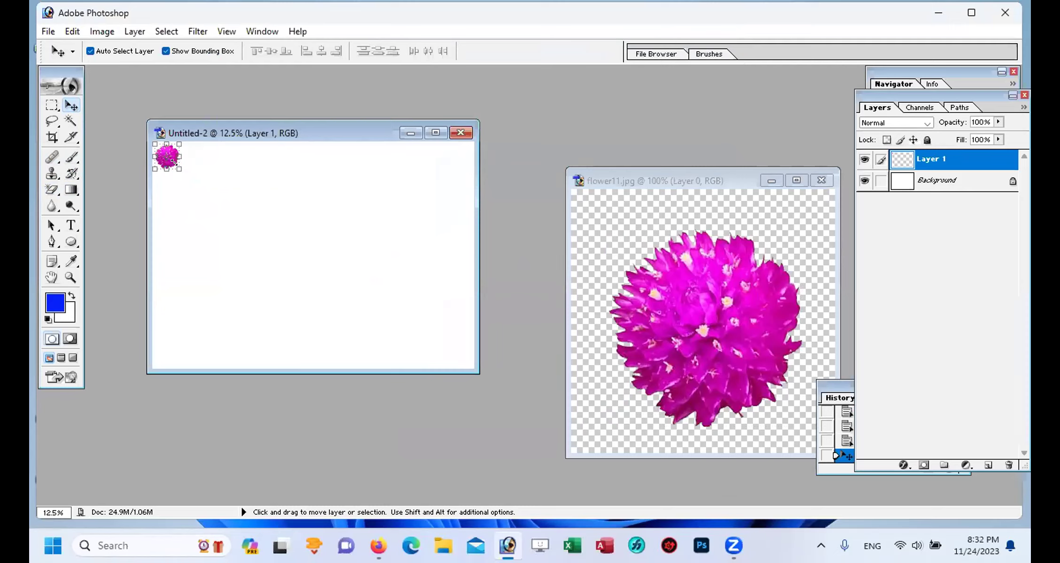
Step: Duplicate the magenta flower layer and nudge the copy until it lies over the original in the upper-left corner
{"action": "key", "text": "alt"}
{"action": "mouse_move", "coordinate": [172, 155]}
{"action": "left_mouse_down"}
{"action": "mouse_move", "coordinate": [183, 156]}
{"action": "mouse_move", "coordinate": [172, 159]}
{"action": "left_mouse_up"}
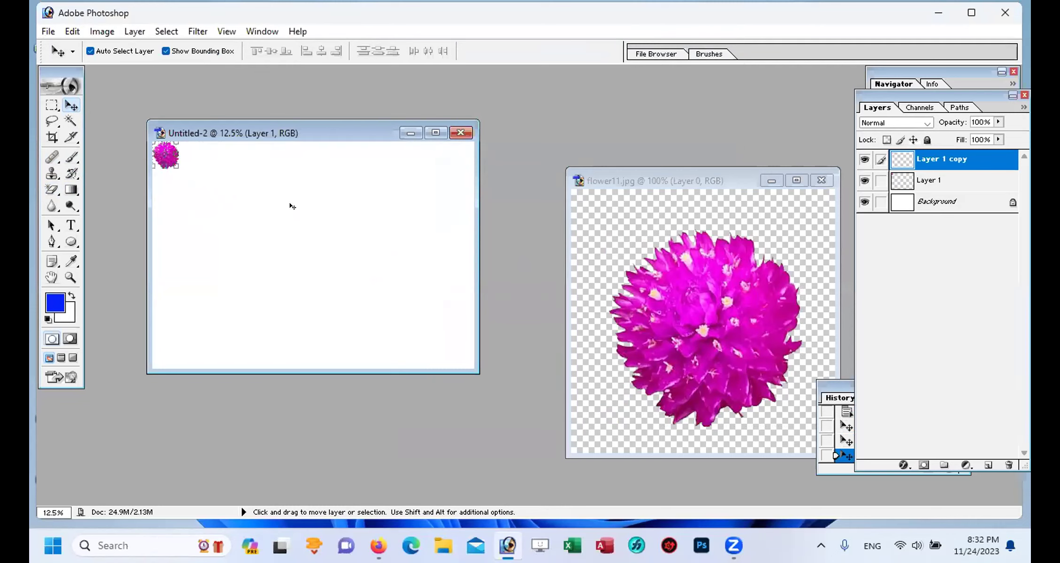
{"action": "key", "text": "shift+Down"}
{"action": "key", "text": "shift+Down"}
{"action": "key", "text": "shift+Down"}
{"action": "key", "text": "shift+Right"}
{"action": "key", "text": "shift+Right"}
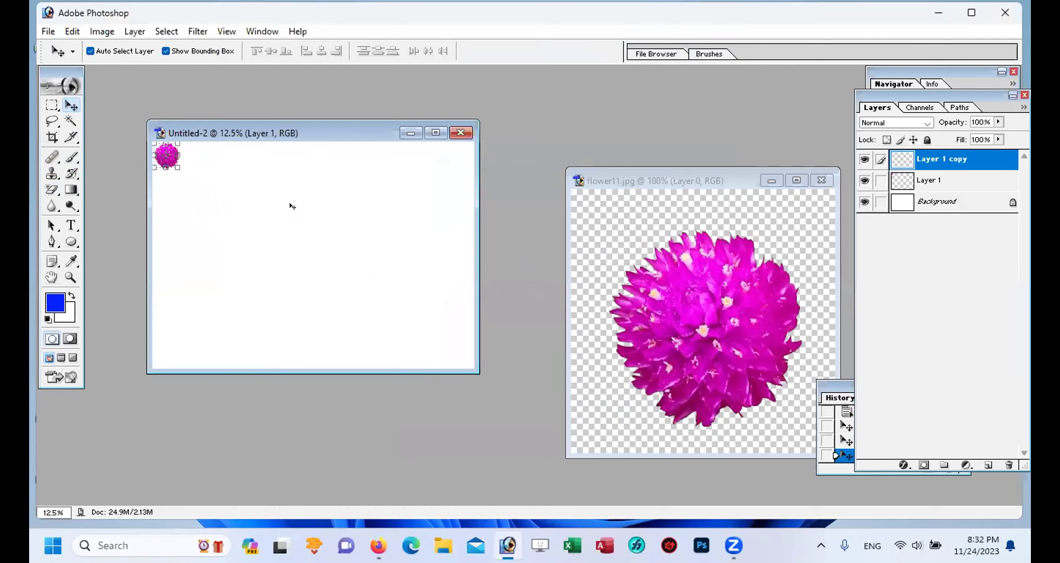
{"action": "key", "text": "shift+Down"}
{"action": "key", "text": "shift+Right"}
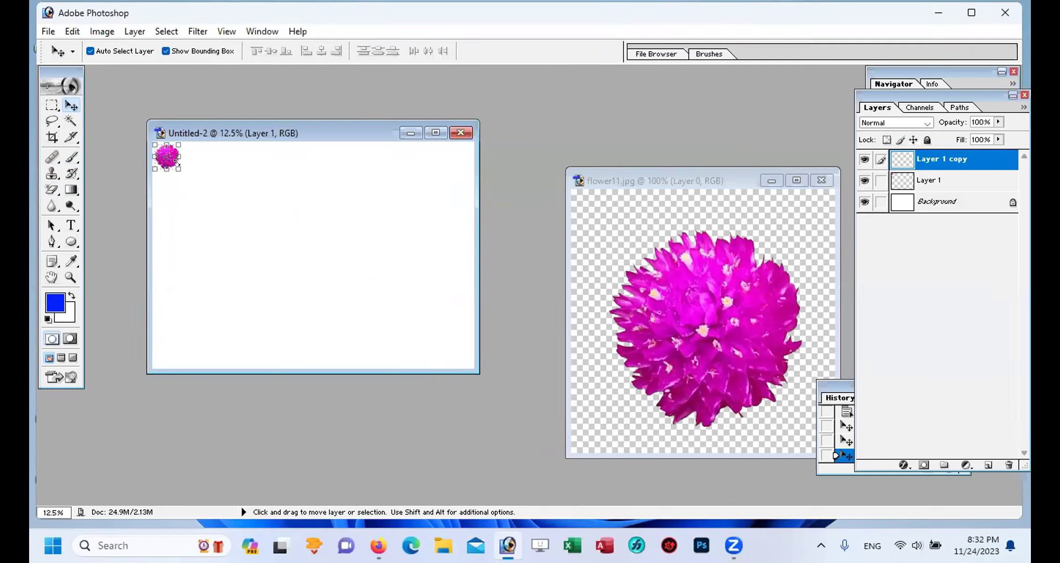
Step: Move the flower copy horizontally with Free Transform to X 347.5 px so it slightly overlaps the original's right side
{"action": "left_click", "coordinate": [173, 146]}
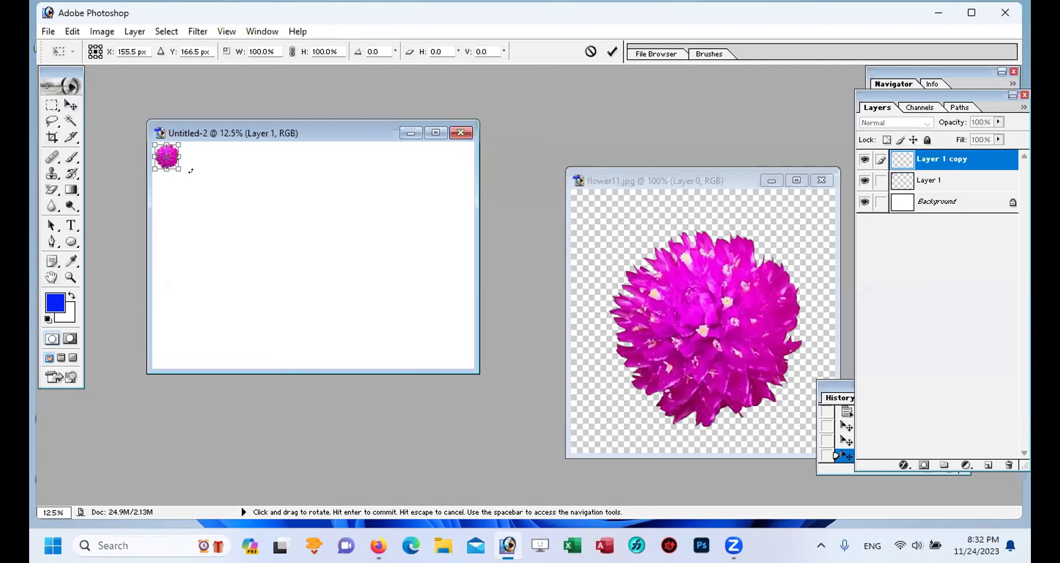
{"action": "key", "text": "Right"}
{"action": "key", "text": "Right"}
{"action": "key", "text": "Right"}
{"action": "key", "text": "Right"}
{"action": "key", "text": "Right"}
{"action": "key", "text": "Right"}
{"action": "key", "text": "Right"}
{"action": "key", "text": "Right"}
{"action": "key", "text": "Right"}
{"action": "key", "text": "Right"}
{"action": "key", "text": "Right"}
{"action": "key", "text": "Right"}
{"action": "key", "text": "Right"}
{"action": "key", "text": "Right"}
{"action": "key", "text": "Right"}
{"action": "key", "text": "Right"}
{"action": "key", "text": "Right"}
{"action": "key", "text": "Right"}
{"action": "key", "text": "Right"}
{"action": "key", "text": "Right"}
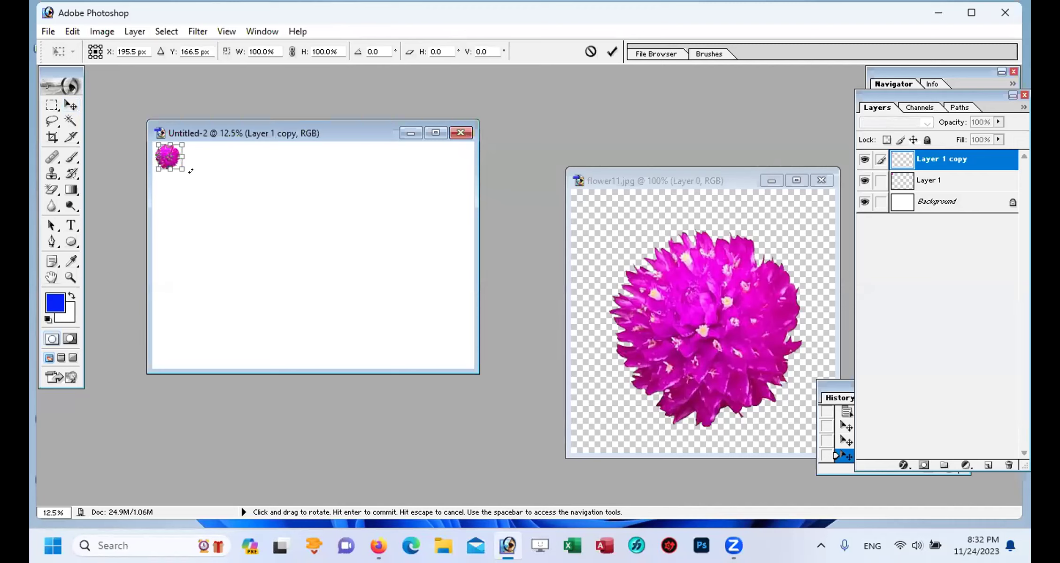
{"action": "left_click_drag", "start_coordinate": [190, 171], "coordinate": [196, 173]}
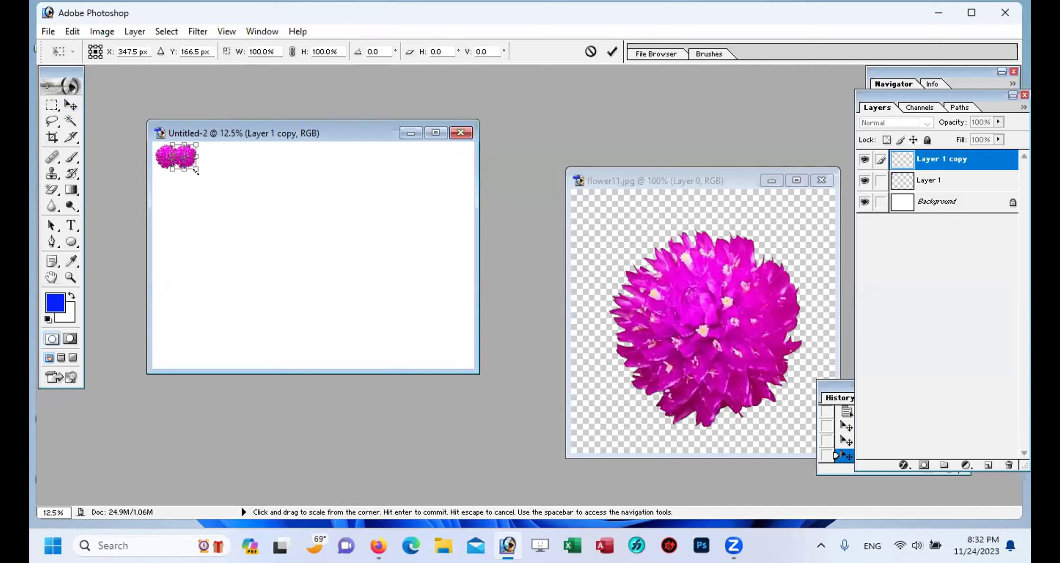
{"action": "key", "text": "Return"}
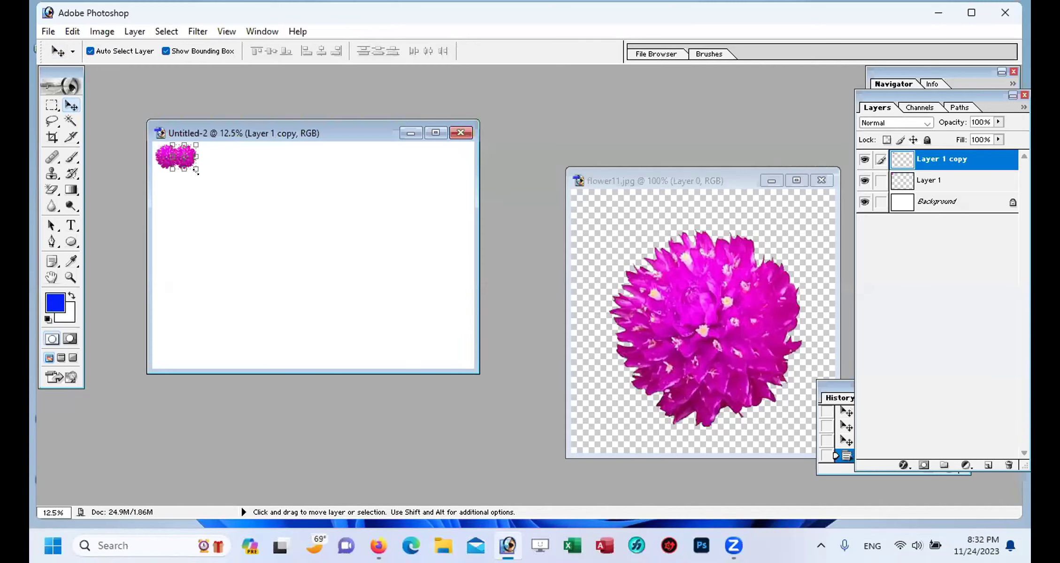
Step: Repeat the duplicate-and-shift transform on the magenta flower until an evenly spaced row spans the page's upper edge
{"action": "key", "text": "shift"}
{"action": "key", "text": "alt"}
{"action": "key", "text": "shift+alt+Right"}
{"action": "key", "text": "shift+alt+Right"}
{"action": "key", "text": "shift+alt+Right"}
{"action": "key", "text": "shift+alt+Right"}
{"action": "key", "text": "shift+alt+Right"}
{"action": "key", "text": "shift+alt+Right"}
{"action": "key", "text": "shift+alt+Right"}
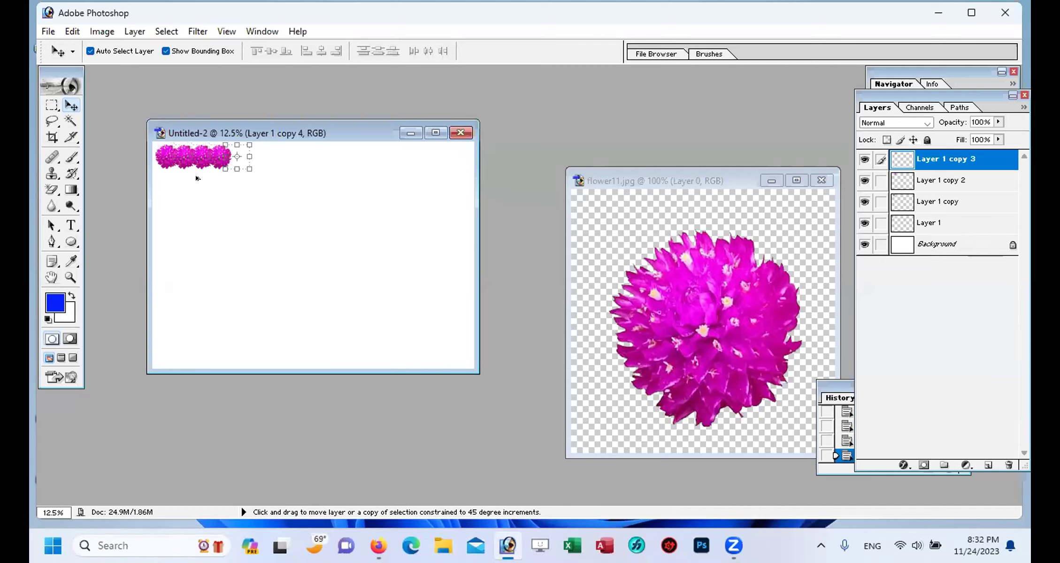
{"action": "key", "text": "shift+alt+Right"}
{"action": "key", "text": "shift+alt+Right"}
{"action": "key", "text": "shift+alt+Right"}
{"action": "key", "text": "shift+alt+Right"}
{"action": "key", "text": "shift+alt+Right"}
{"action": "key", "text": "shift+alt+Right"}
{"action": "key", "text": "shift+alt+Right"}
{"action": "key", "text": "shift+alt+Right"}
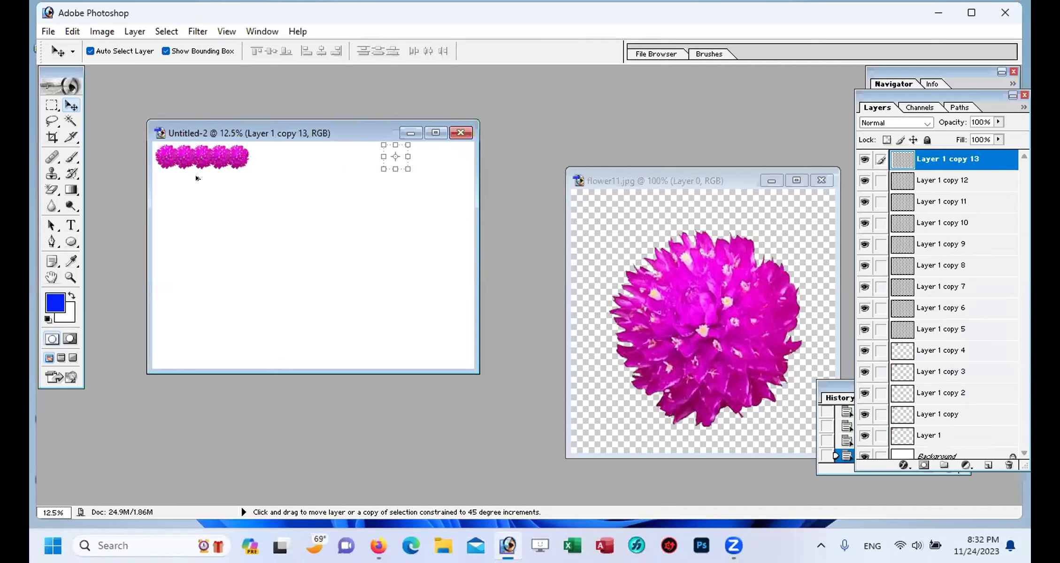
{"action": "key", "text": "shift+alt+Right"}
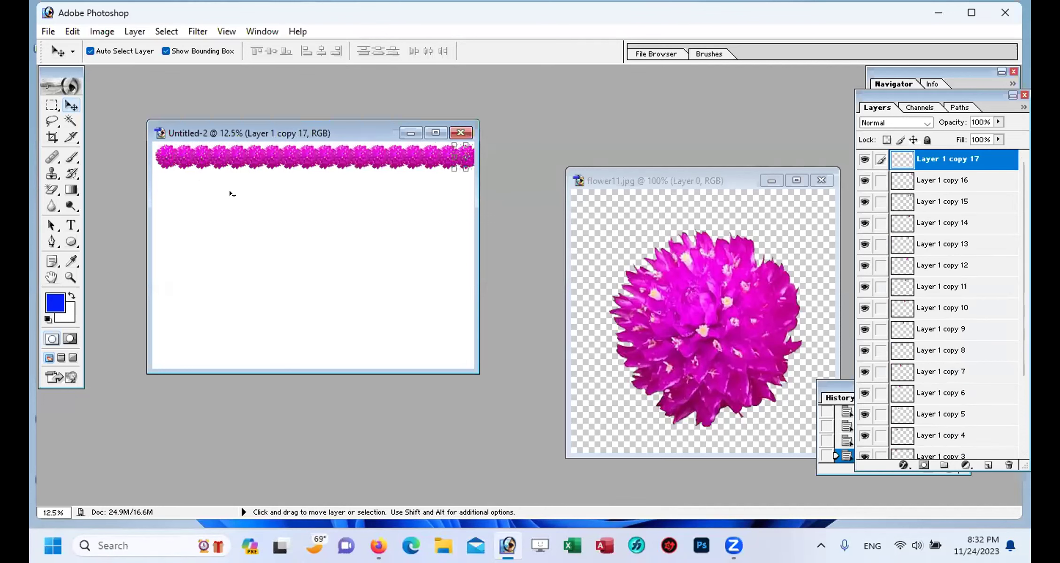
{"action": "left_click_drag", "start_coordinate": [470, 370], "coordinate": [519, 418]}
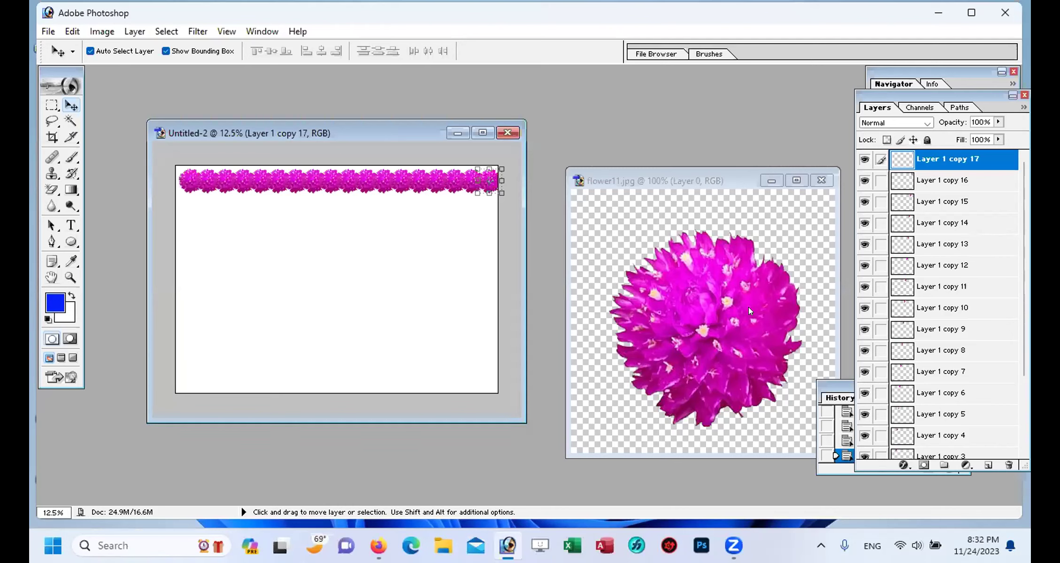
Step: Try merging all visible layers together with the background, and undo the merge
{"action": "left_click_drag", "start_coordinate": [1025, 227], "coordinate": [1025, 294]}
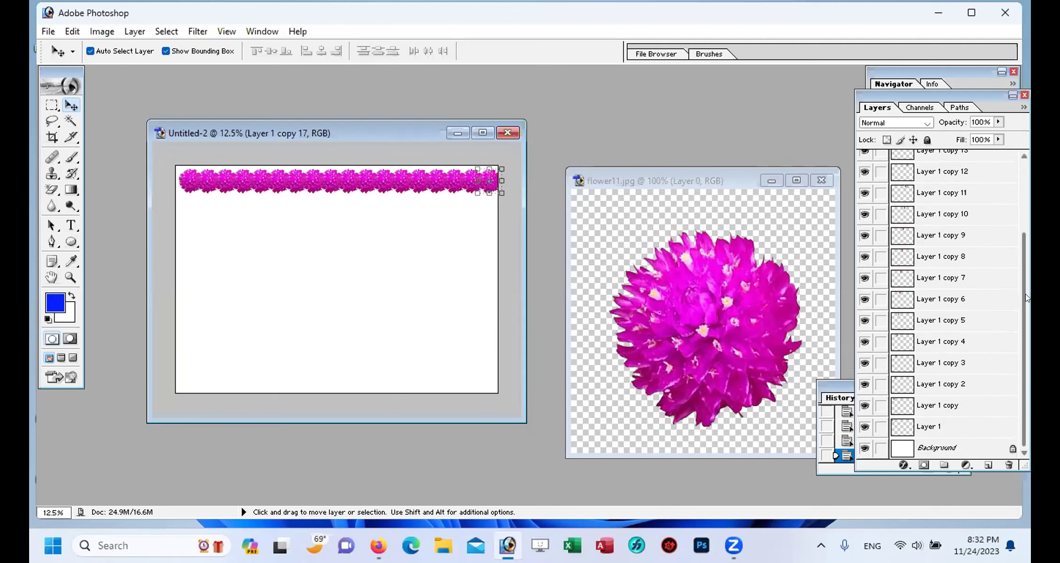
{"action": "left_click", "coordinate": [880, 427]}
{"action": "left_click", "coordinate": [879, 427]}
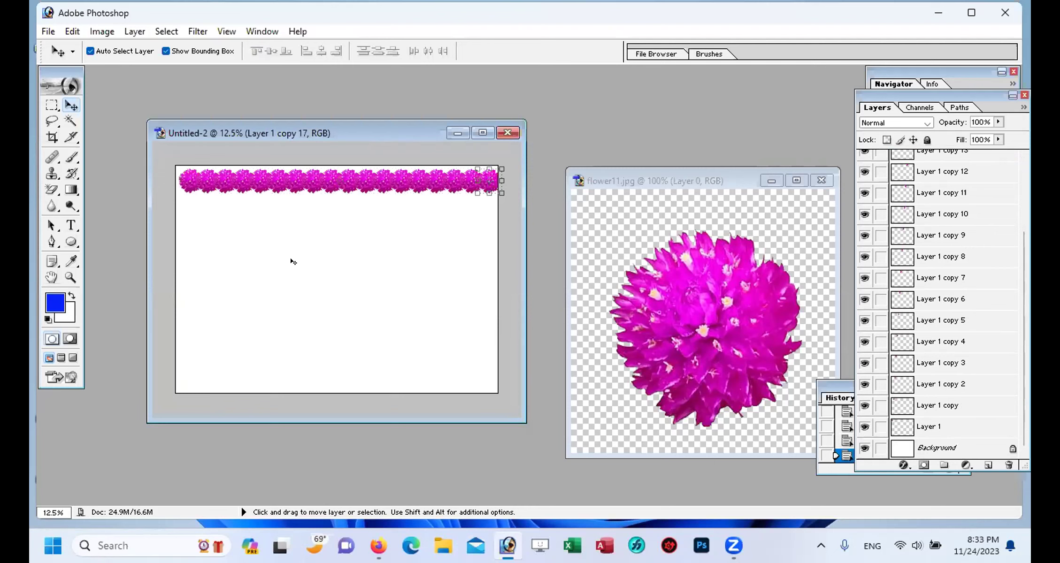
{"action": "key", "text": "shift"}
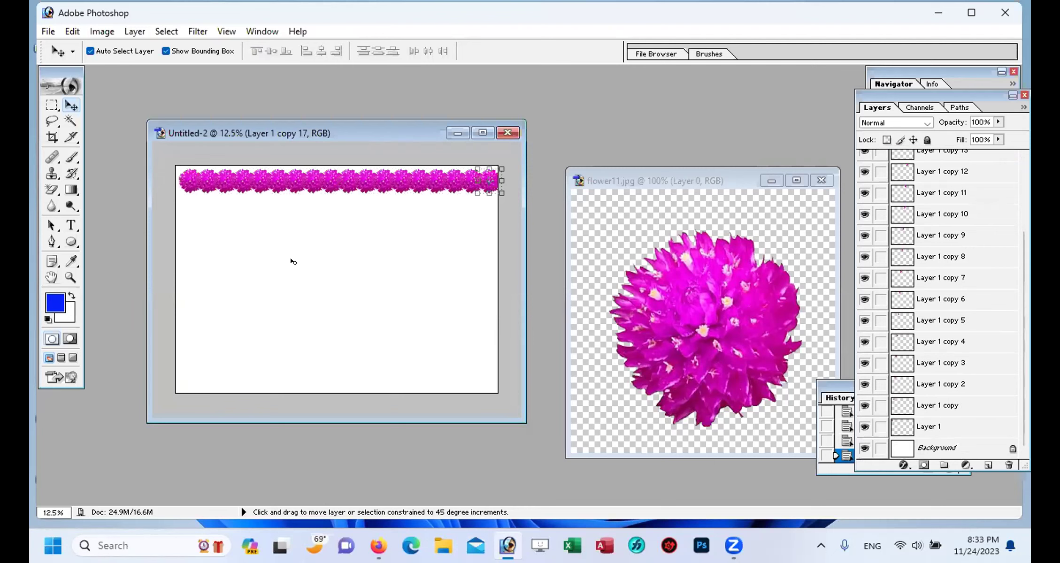
{"action": "key", "text": "ctrl+shift+e"}
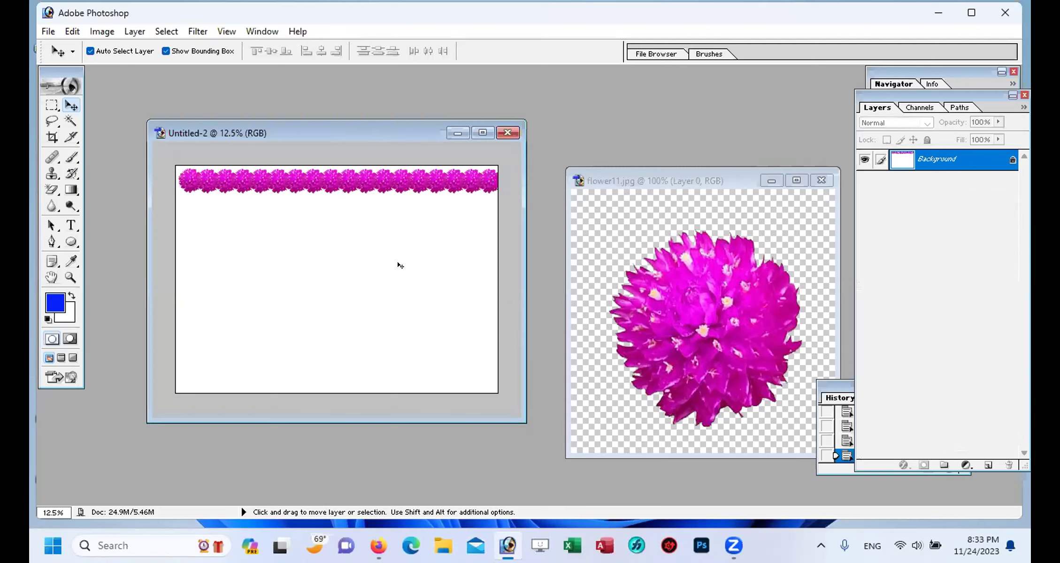
{"action": "left_click", "coordinate": [387, 275]}
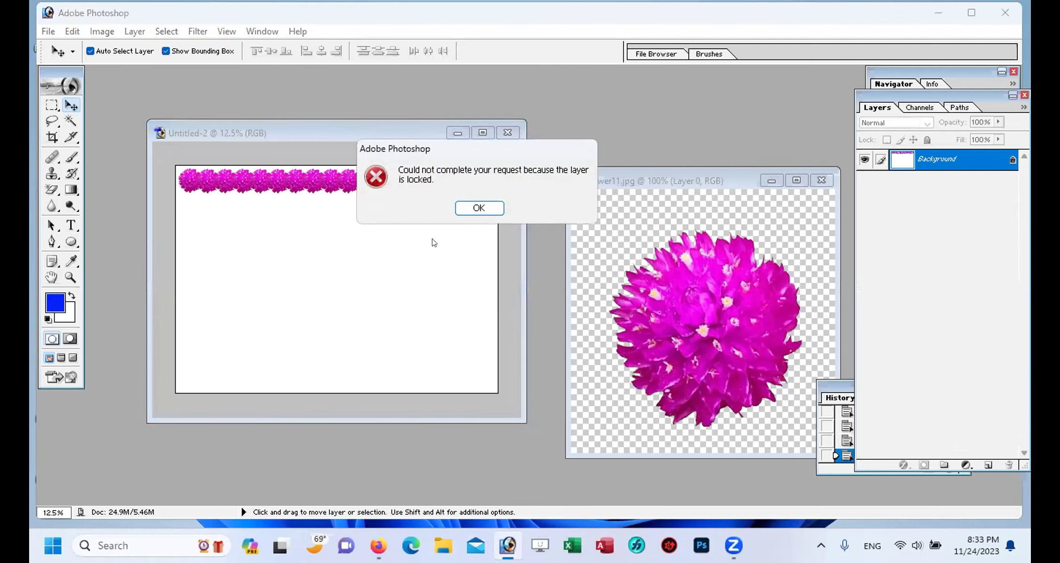
{"action": "left_click", "coordinate": [468, 209]}
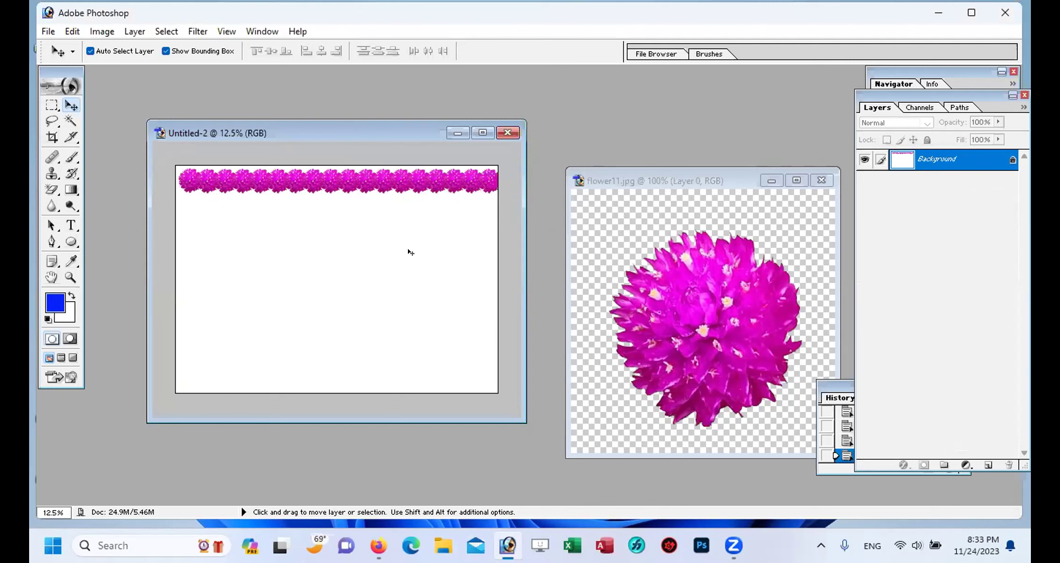
{"action": "key", "text": "ctrl+shift+alt+t"}
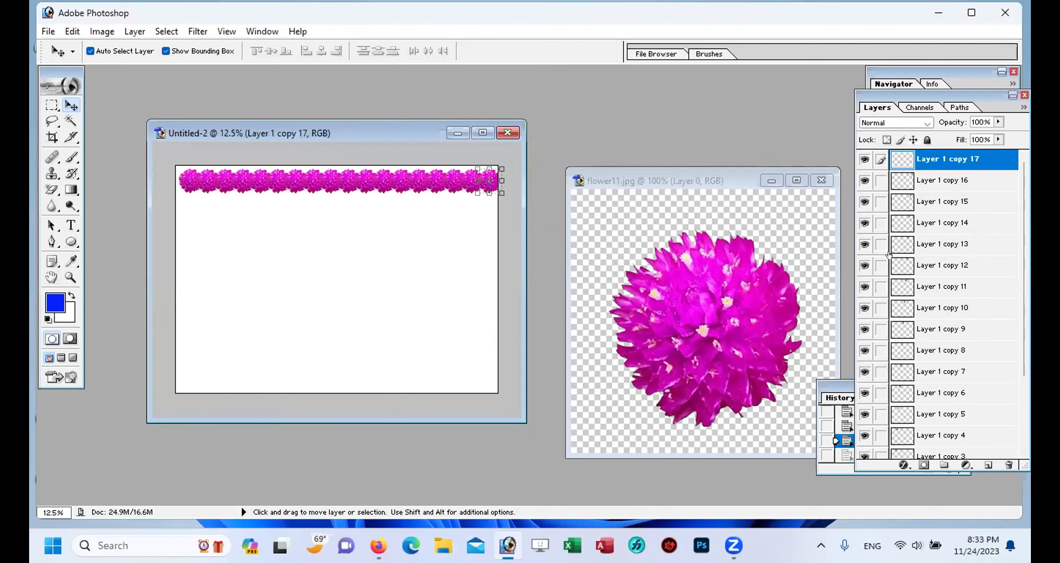
Step: Link every flower layer from Layer 1 up to Layer 1 copy 17, excluding the Background, and merge them into one layer
{"action": "scroll", "coordinate": [889, 255], "scroll_direction": "down", "scroll_amount": 5}
{"action": "left_click_drag", "start_coordinate": [878, 431], "coordinate": [878, 218]}
{"action": "scroll", "coordinate": [934, 241], "scroll_direction": "up", "scroll_amount": 4}
{"action": "left_click_drag", "start_coordinate": [879, 299], "coordinate": [880, 180]}
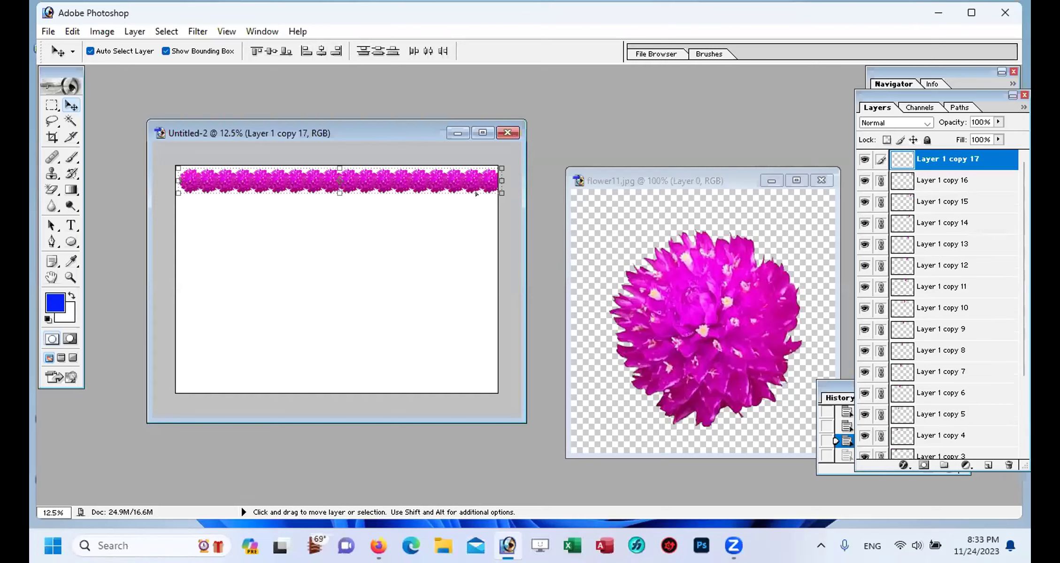
{"action": "key", "text": "ctrl+e"}
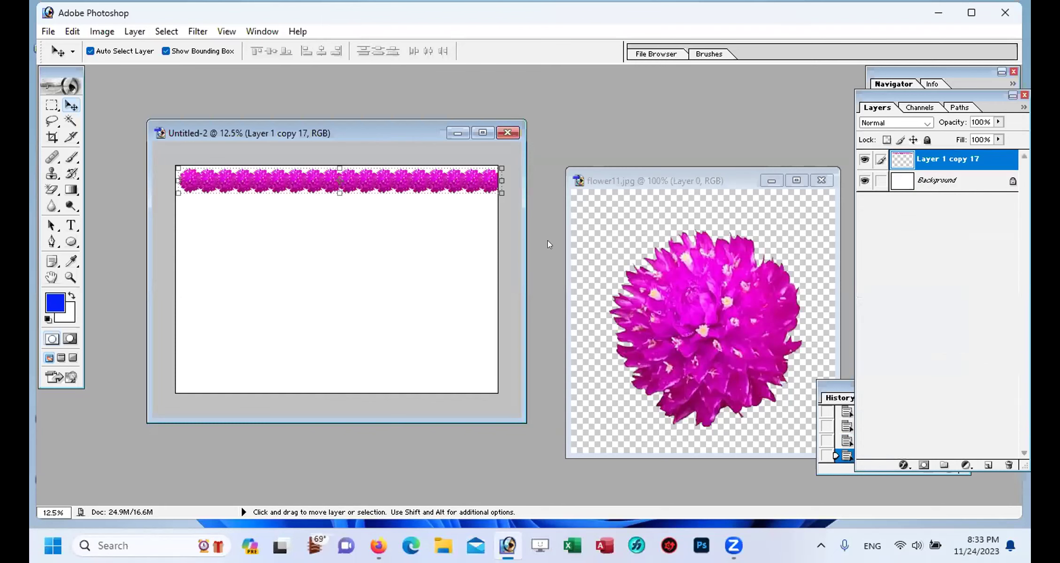
Step: Duplicate the flower row along the page's lower edge, and rotate another copy -90° to run along the left edge
{"action": "left_click_drag", "start_coordinate": [379, 181], "coordinate": [386, 382]}
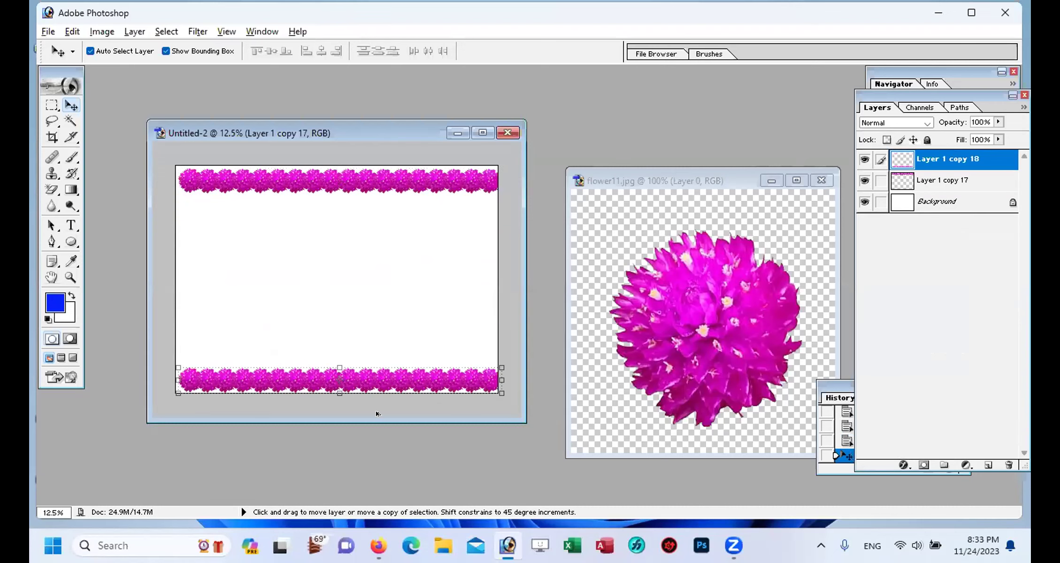
{"action": "left_click_drag", "start_coordinate": [396, 379], "coordinate": [397, 283]}
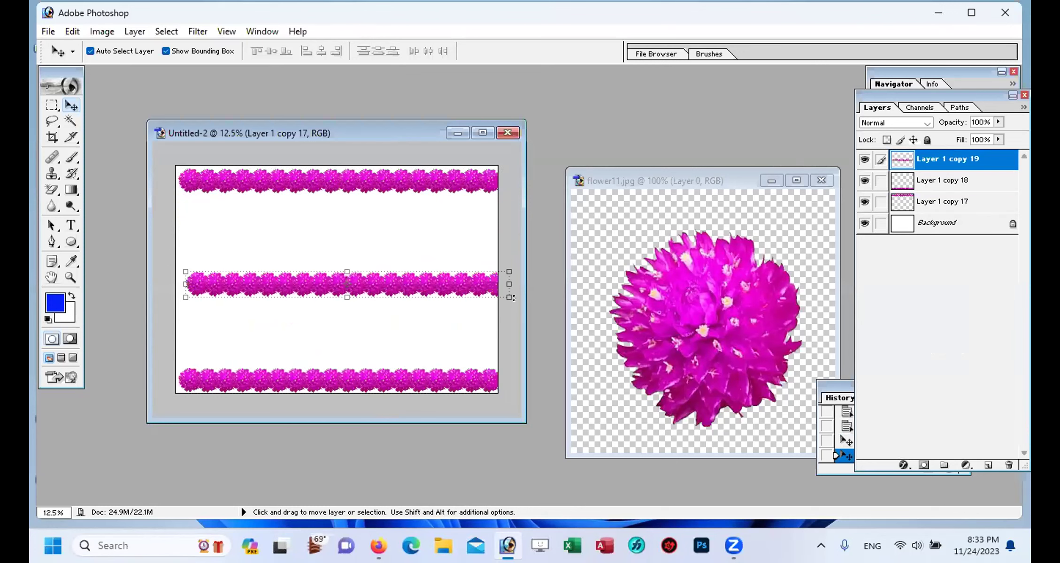
{"action": "left_click_drag", "start_coordinate": [512, 295], "coordinate": [365, 136]}
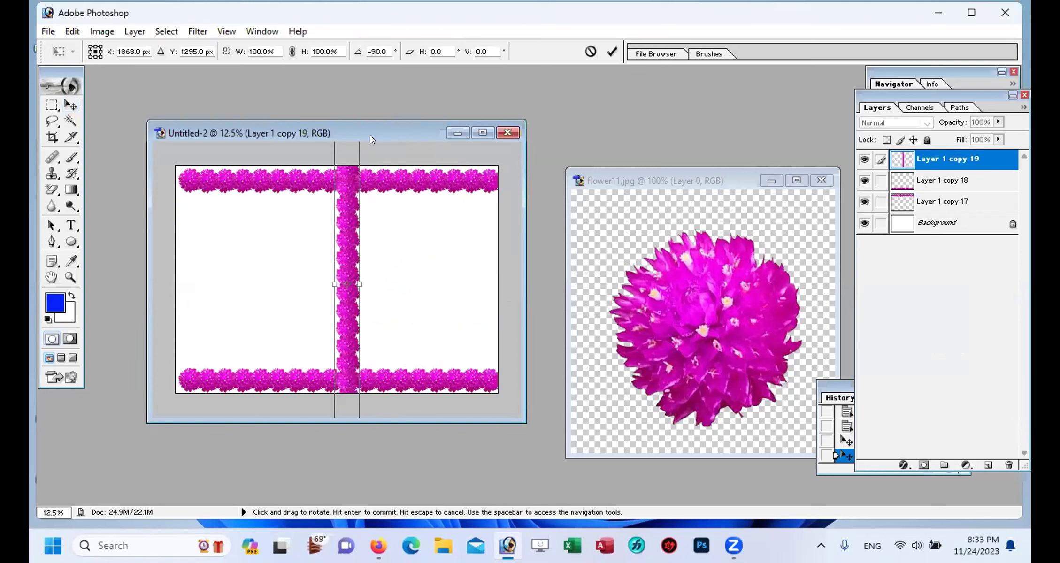
{"action": "key", "text": "Return"}
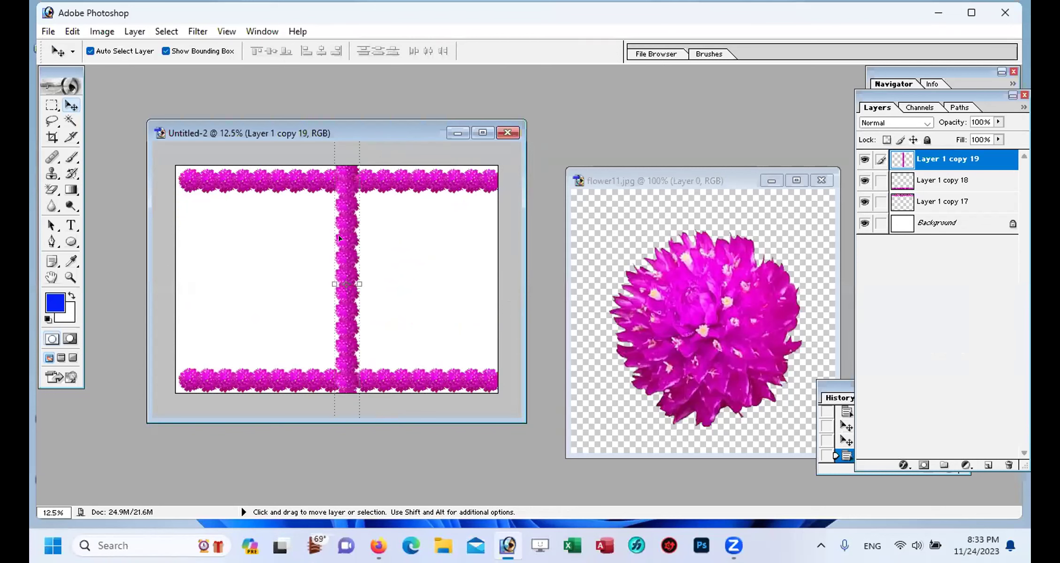
{"action": "left_click_drag", "start_coordinate": [340, 238], "coordinate": [181, 236]}
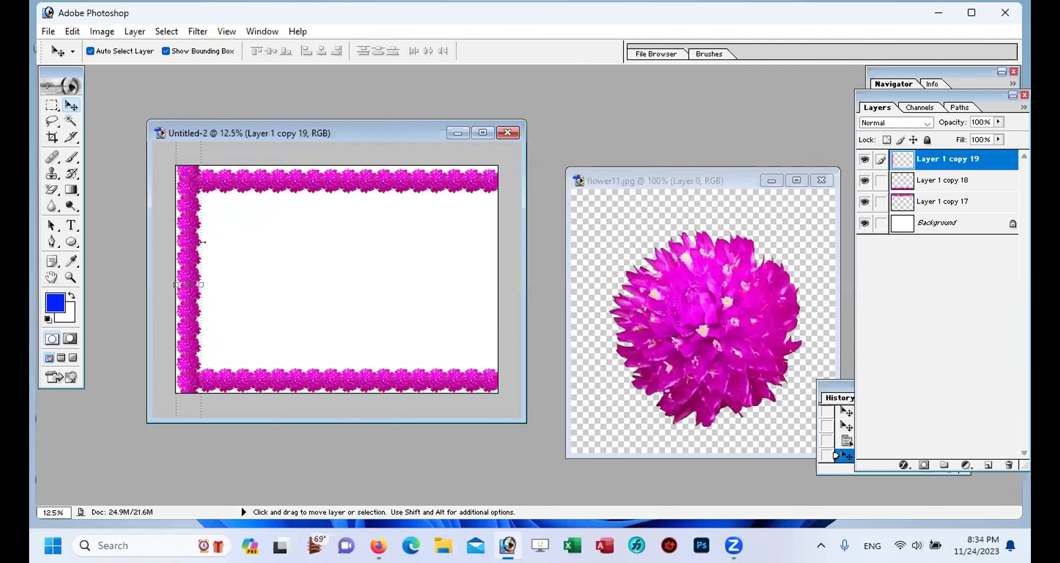
Step: Duplicate the left flower strip onto the page's right edge and nudge it outward until it partly overhangs the page
{"action": "key", "text": "alt"}
{"action": "left_click_drag", "start_coordinate": [187, 302], "coordinate": [488, 332]}
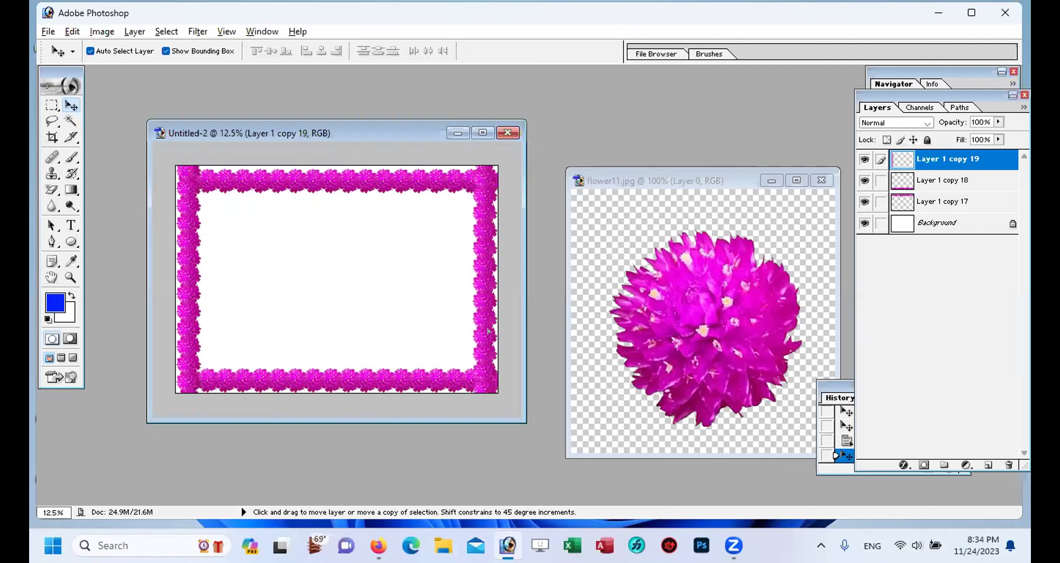
{"action": "left_click_drag", "start_coordinate": [489, 331], "coordinate": [483, 331]}
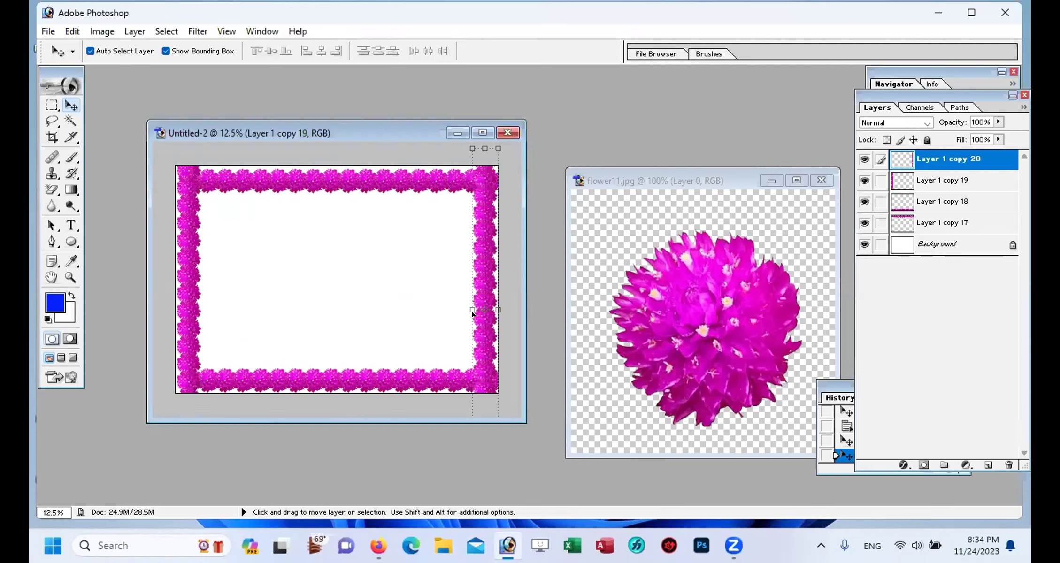
{"action": "key", "text": "shift+Right"}
{"action": "key", "text": "shift+Right"}
{"action": "key", "text": "shift+Right"}
{"action": "key", "text": "shift+Right"}
{"action": "key", "text": "shift+Right"}
{"action": "key", "text": "shift+Right"}
{"action": "key", "text": "shift+Right"}
{"action": "key", "text": "shift+Right"}
{"action": "key", "text": "shift+Right"}
{"action": "key", "text": "shift+Right"}
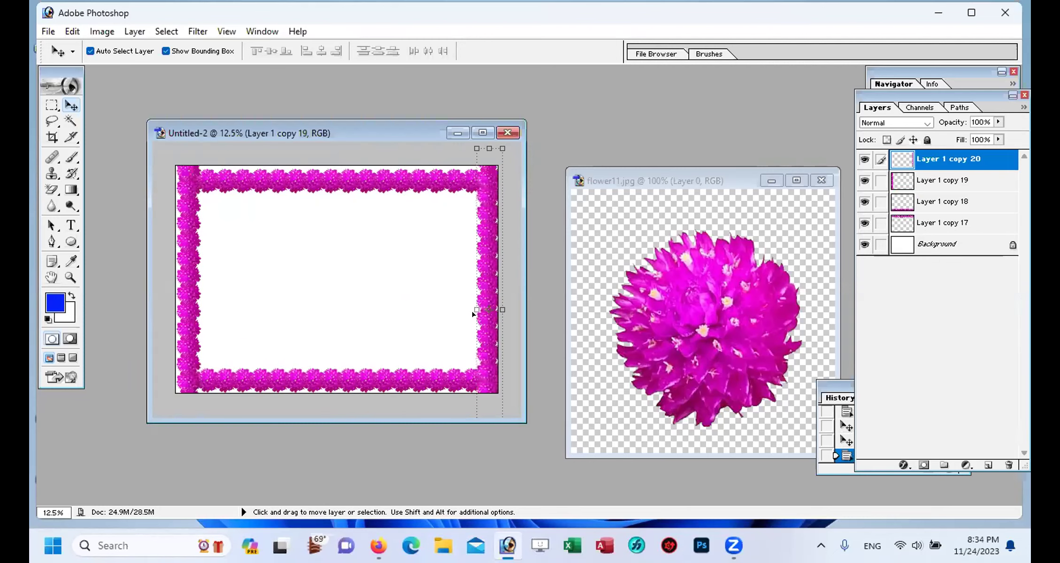
{"action": "key", "text": "shift+Right"}
{"action": "key", "text": "shift+Right"}
{"action": "key", "text": "shift+Right"}
{"action": "key", "text": "shift+Right"}
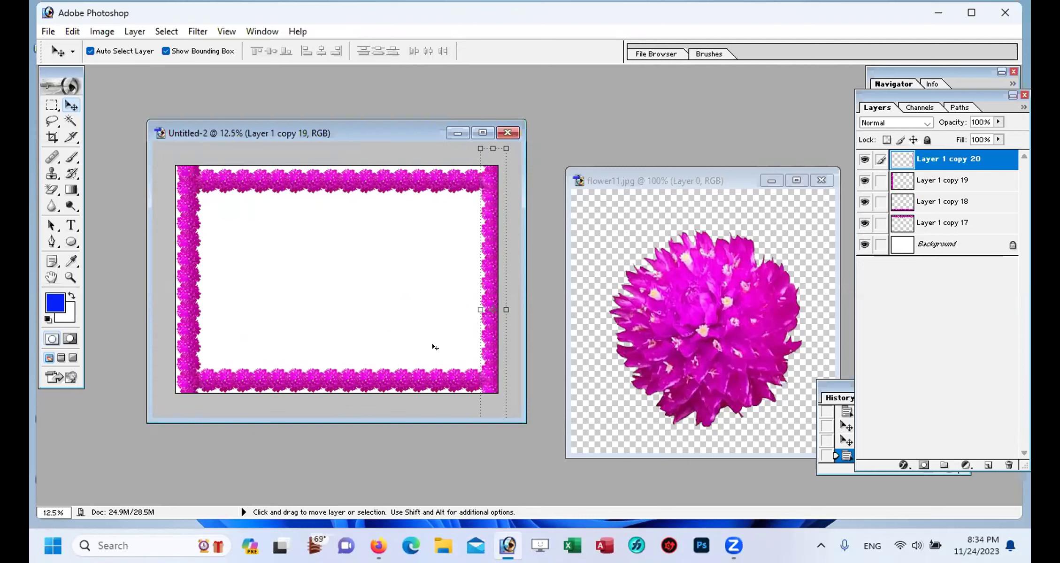
Step: Nudge the lower flower row downward so it partly overhangs the page's lower edge
{"action": "left_click", "coordinate": [399, 381]}
{"action": "key", "text": "shift+Down"}
{"action": "key", "text": "shift+Down"}
{"action": "key", "text": "shift+Down"}
{"action": "key", "text": "shift+Down"}
{"action": "key", "text": "shift+Down"}
{"action": "key", "text": "shift+Down"}
{"action": "key", "text": "shift+Down"}
{"action": "key", "text": "shift+Down"}
{"action": "key", "text": "shift+Down"}
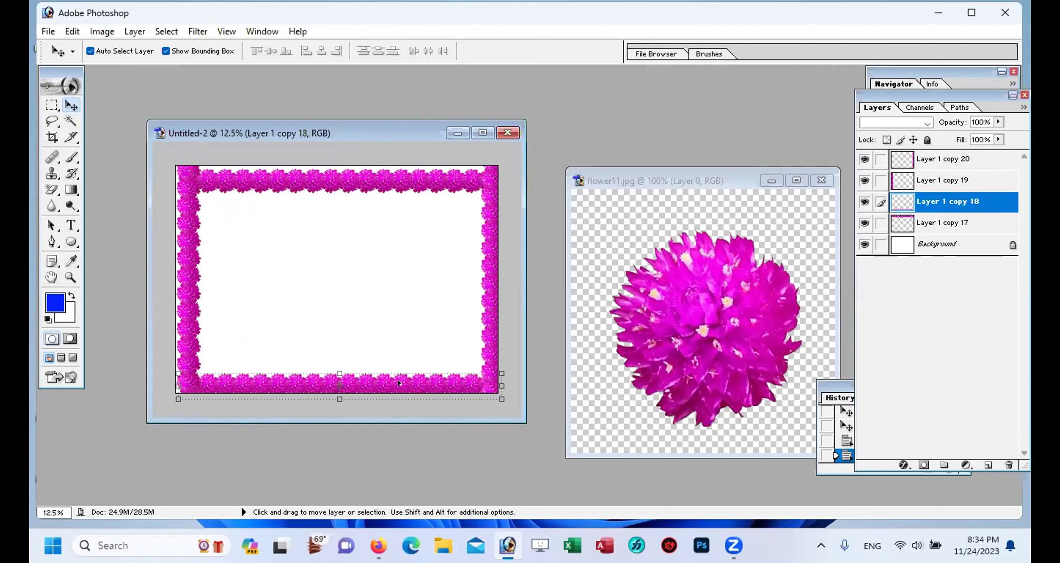
{"action": "key", "text": "Down"}
{"action": "key", "text": "Down"}
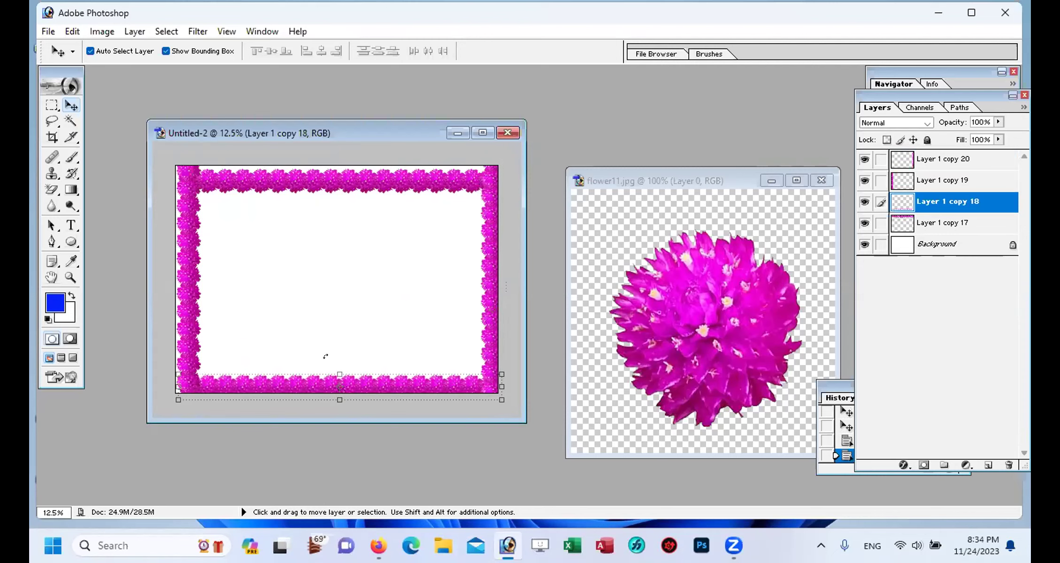
Step: Nudge the left flower strip outward so it partly overhangs the page's left edge
{"action": "left_click", "coordinate": [186, 314]}
{"action": "key", "text": "shift+Left"}
{"action": "key", "text": "shift+Left"}
{"action": "key", "text": "shift+Left"}
{"action": "key", "text": "shift+Left"}
{"action": "key", "text": "shift+Left"}
{"action": "key", "text": "shift+Left"}
{"action": "key", "text": "shift+Left"}
{"action": "key", "text": "shift+Left"}
{"action": "key", "text": "shift+Left"}
{"action": "key", "text": "shift+Left"}
{"action": "key", "text": "shift+Left"}
Step: Nudge the upper flower row upward so it partly overhangs the page's upper edge
{"action": "left_click", "coordinate": [306, 181]}
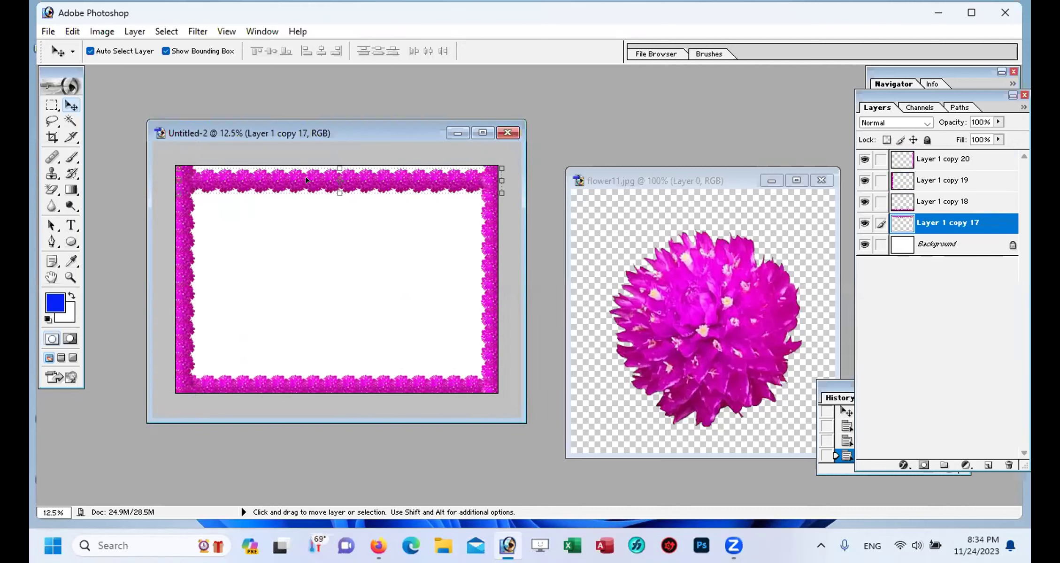
{"action": "key", "text": "shift+Up"}
{"action": "key", "text": "shift+Up"}
{"action": "key", "text": "shift+Up"}
{"action": "key", "text": "shift+Up"}
{"action": "key", "text": "shift+Up"}
{"action": "key", "text": "shift+Up"}
{"action": "key", "text": "shift+Up"}
{"action": "key", "text": "shift+Up"}
{"action": "key", "text": "shift+Up"}
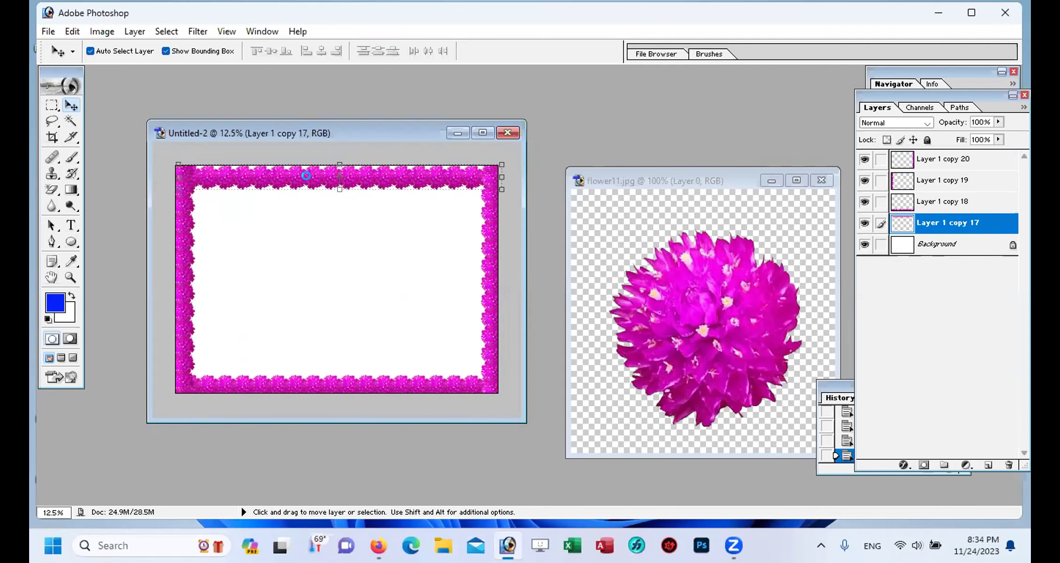
{"action": "key", "text": "shift+Up"}
{"action": "key", "text": "shift+Up"}
{"action": "key", "text": "shift+Up"}
{"action": "key", "text": "shift+Up"}
{"action": "key", "text": "shift+Up"}
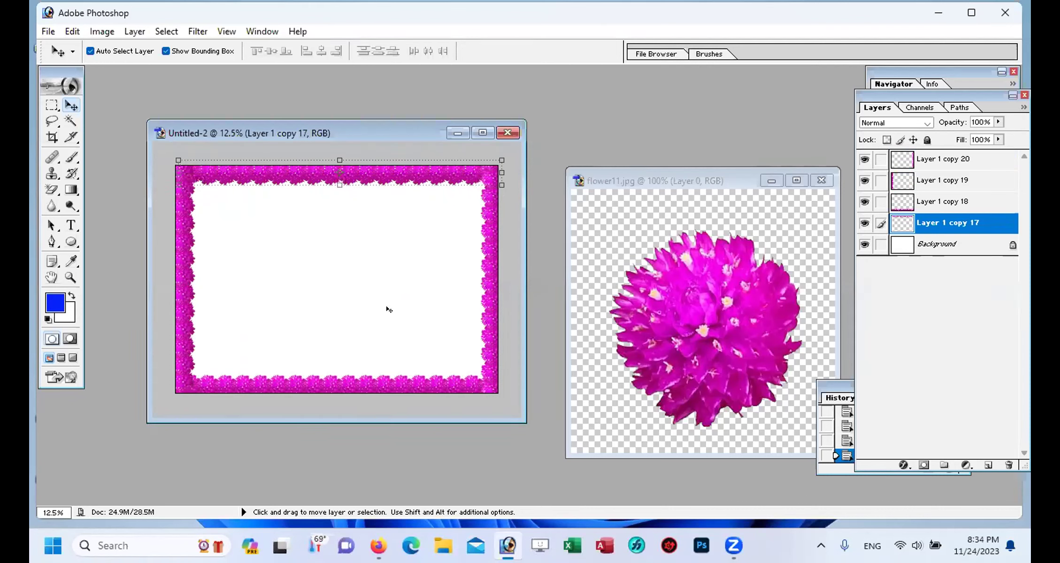
Step: Link the four flower strip layers and merge them into a single border layer above the Background
{"action": "left_click", "coordinate": [881, 202]}
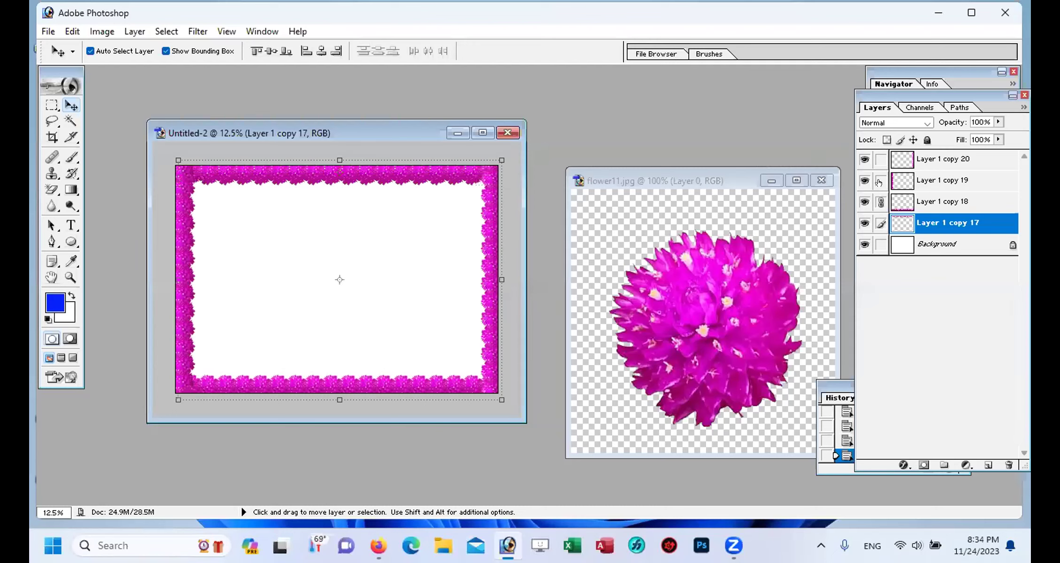
{"action": "left_click", "coordinate": [881, 181]}
{"action": "left_click", "coordinate": [881, 159]}
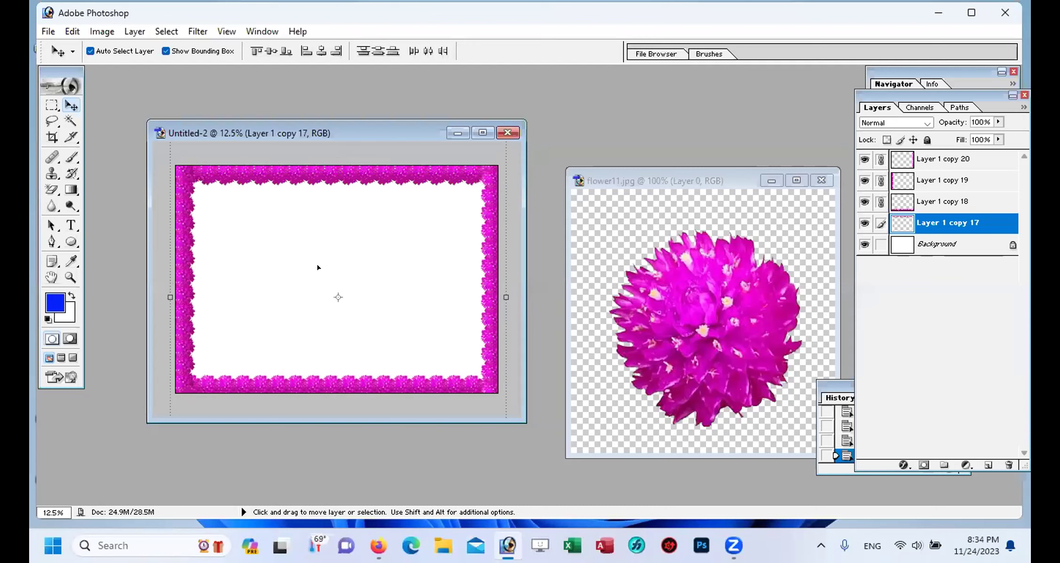
{"action": "key", "text": "ctrl+e"}
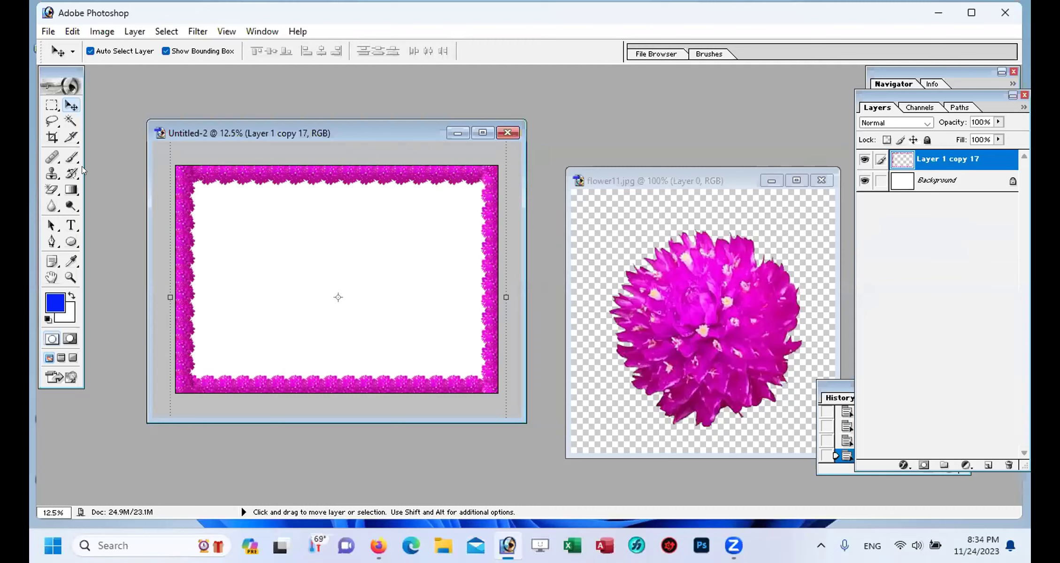
Step: Crop the document to the full page area to trim the flowers that overhang its edges
{"action": "left_click", "coordinate": [44, 134]}
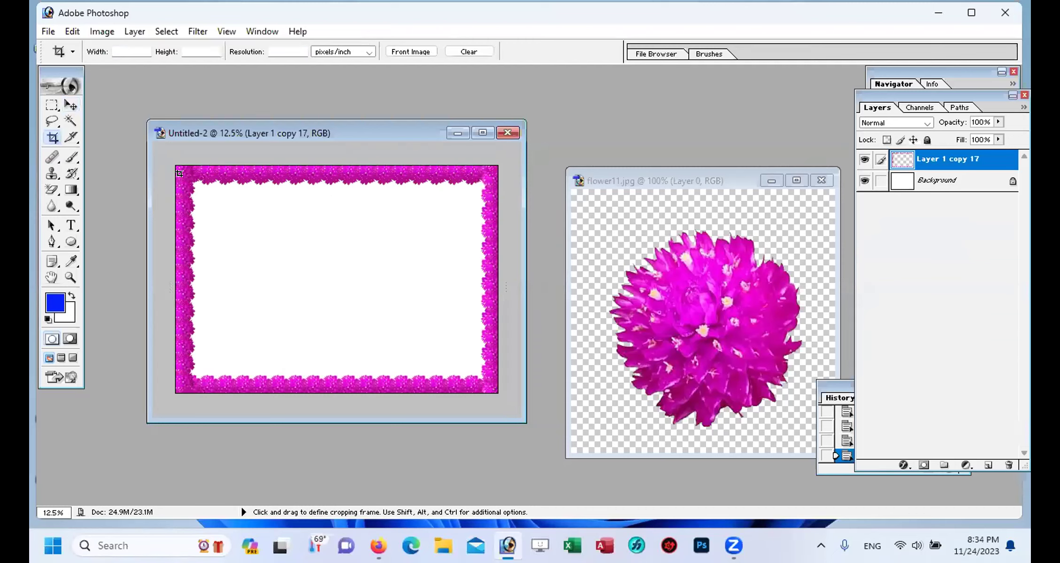
{"action": "left_click_drag", "start_coordinate": [175, 163], "coordinate": [506, 384]}
{"action": "key", "text": "Return"}
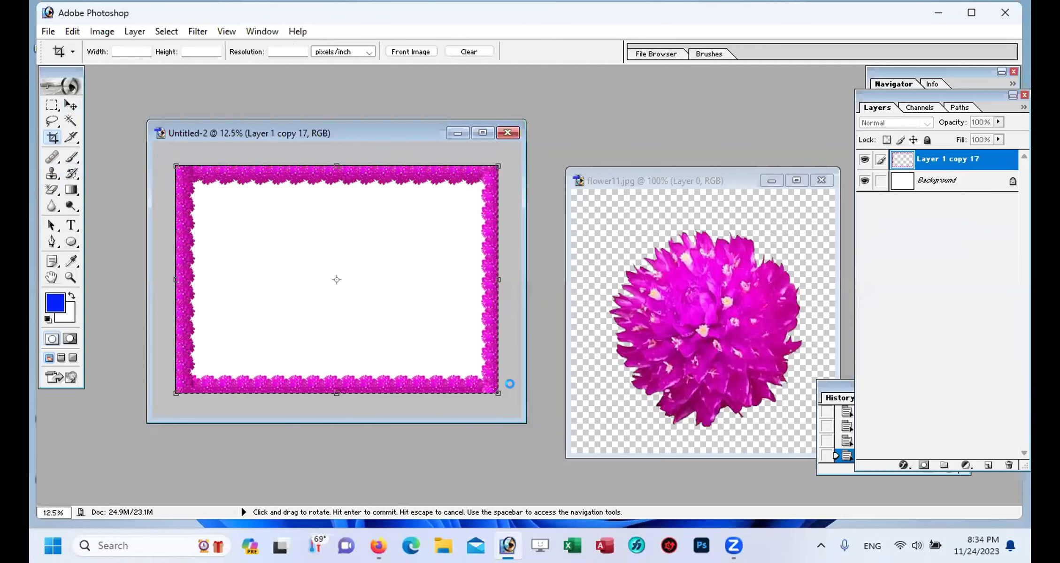
Step: Scale the flower border about its center to 95.4% width and 94.8% height, leaving a white margin around it
{"action": "left_click", "coordinate": [51, 104]}
{"action": "left_click", "coordinate": [71, 105]}
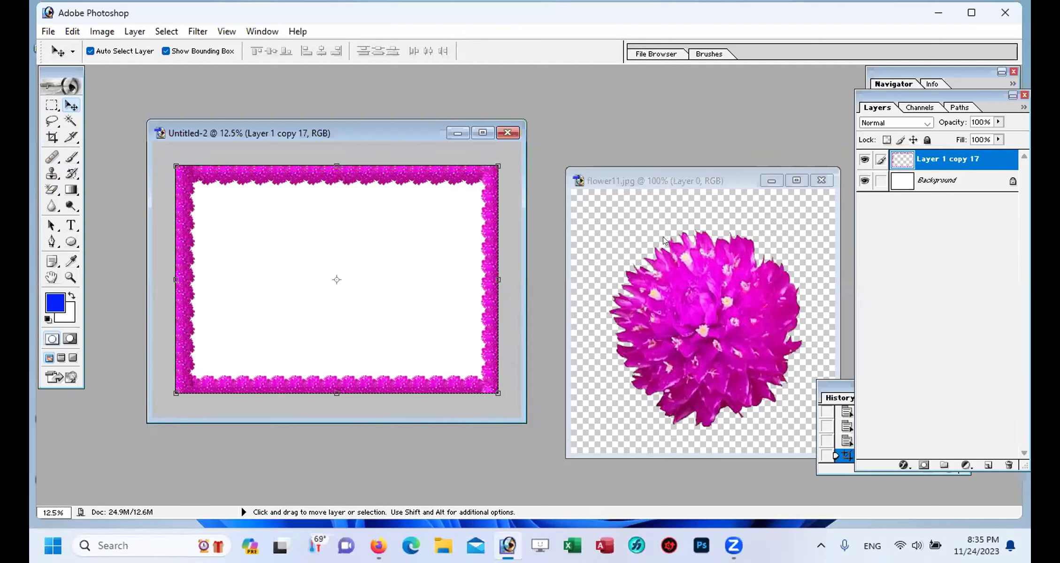
{"action": "mouse_move", "coordinate": [494, 390]}
{"action": "left_mouse_down"}
{"action": "mouse_move", "coordinate": [482, 381]}
{"action": "mouse_move", "coordinate": [491, 384]}
{"action": "left_mouse_up"}
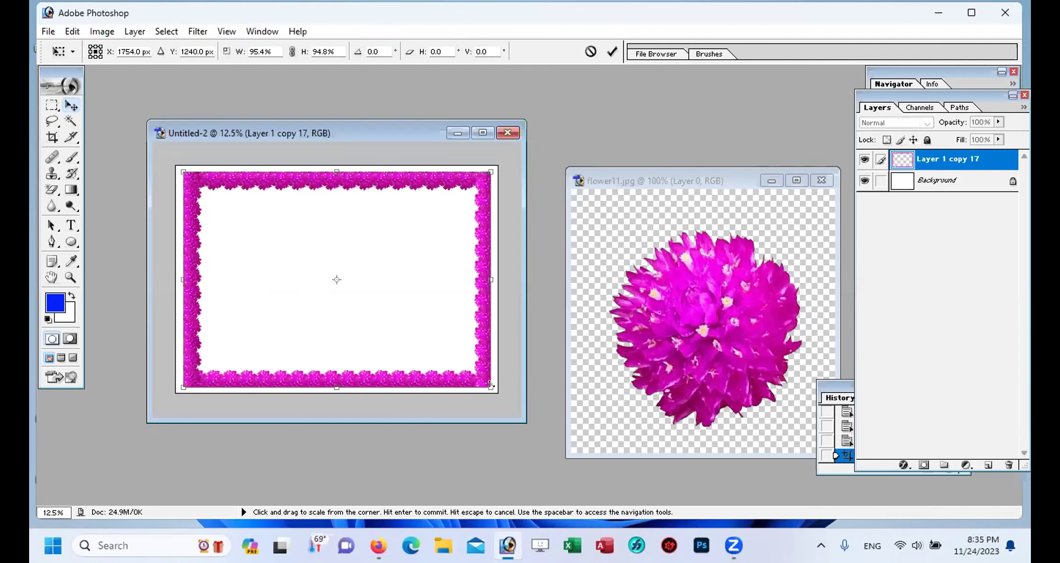
{"action": "key", "text": "Return"}
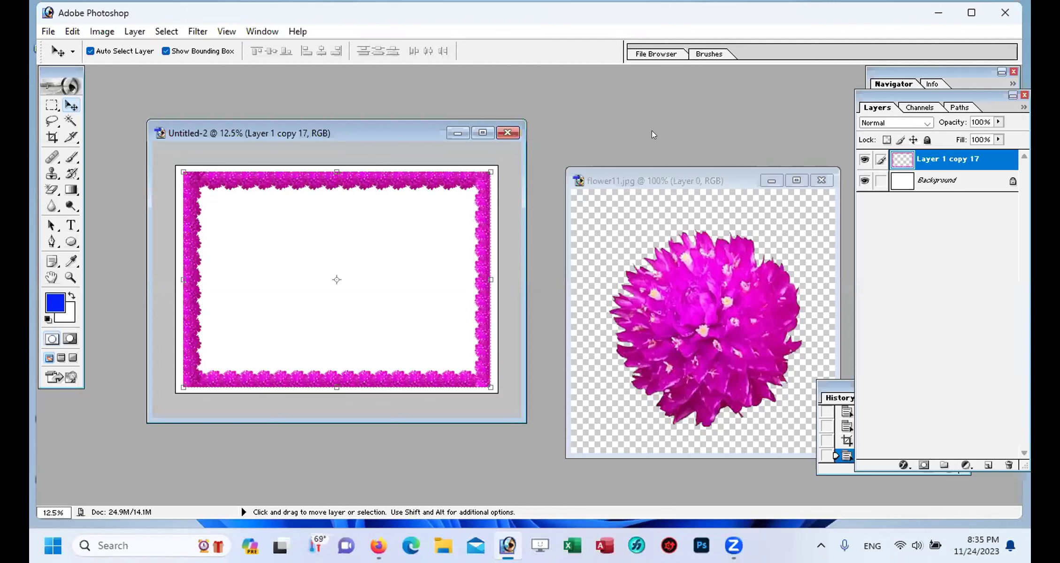
Step: Close the flower11.jpg image without saving its changes
{"action": "left_click", "coordinate": [819, 181]}
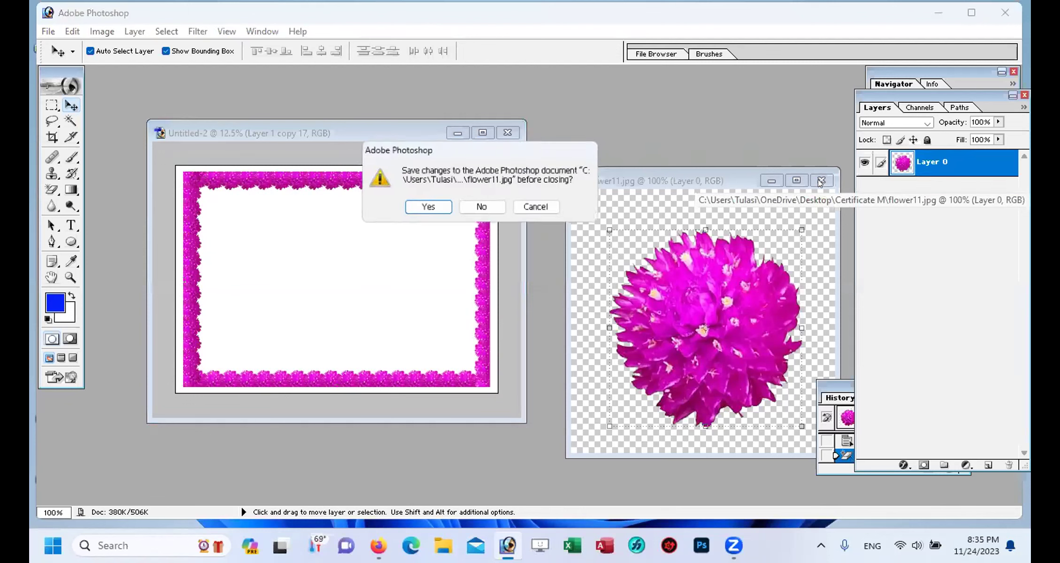
{"action": "left_click", "coordinate": [481, 206]}
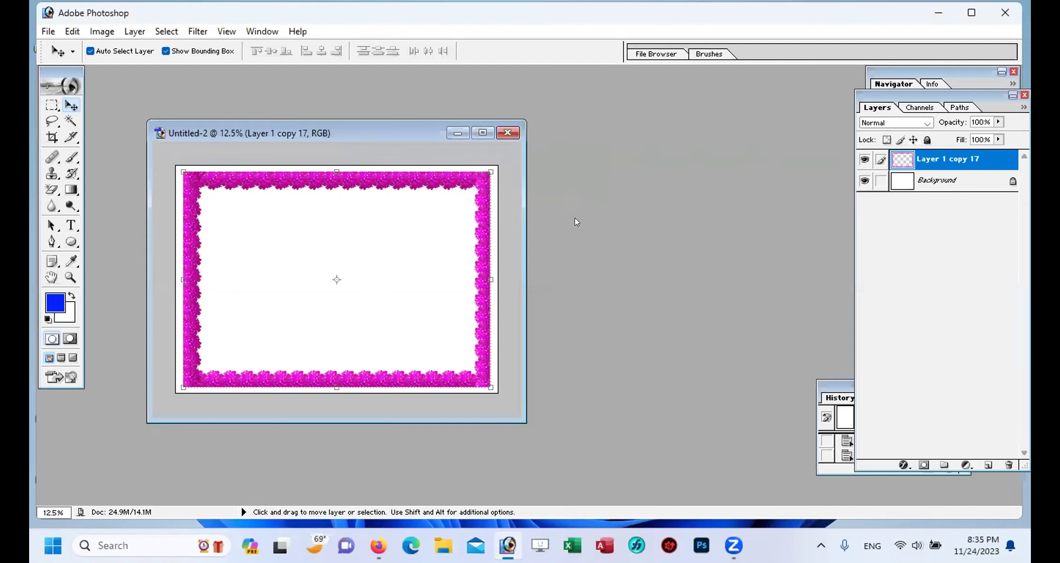
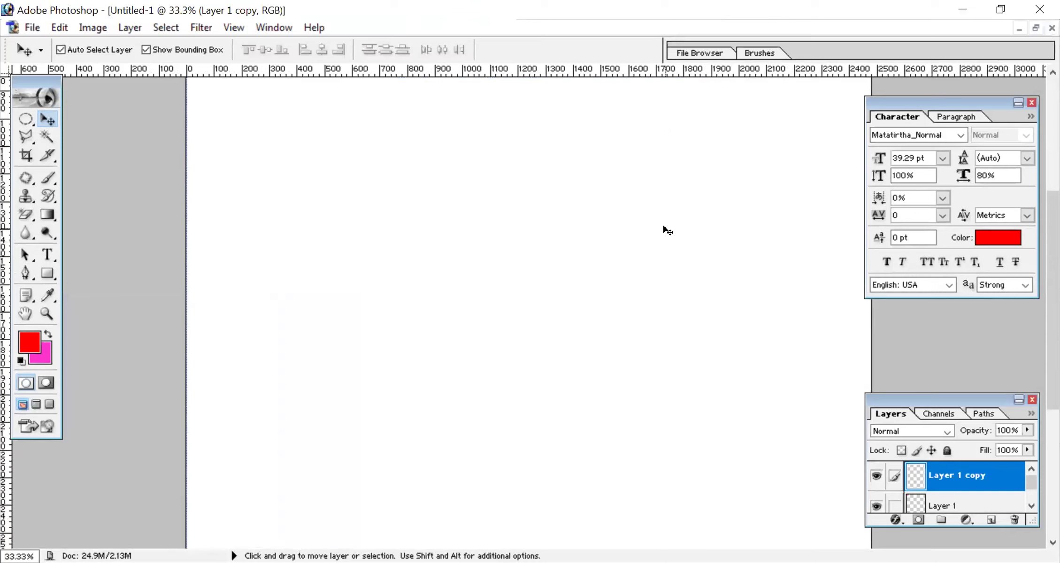
Step: Move the second pink daisy back exactly over the first one in the page's upper-left corner
{"action": "scroll", "coordinate": [338, 138], "scroll_direction": "up", "scroll_amount": 5}
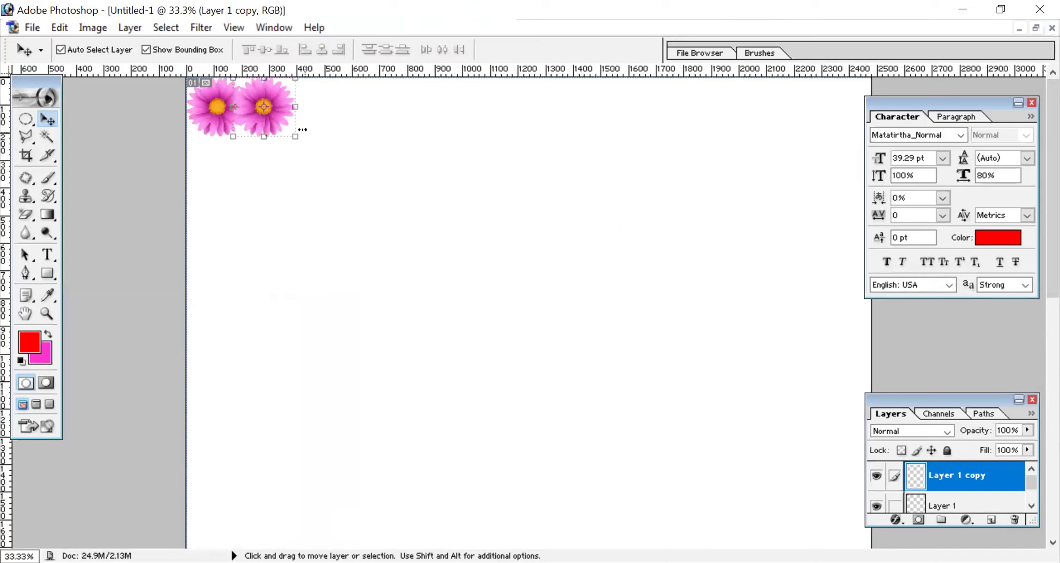
{"action": "left_click_drag", "start_coordinate": [265, 108], "coordinate": [217, 111]}
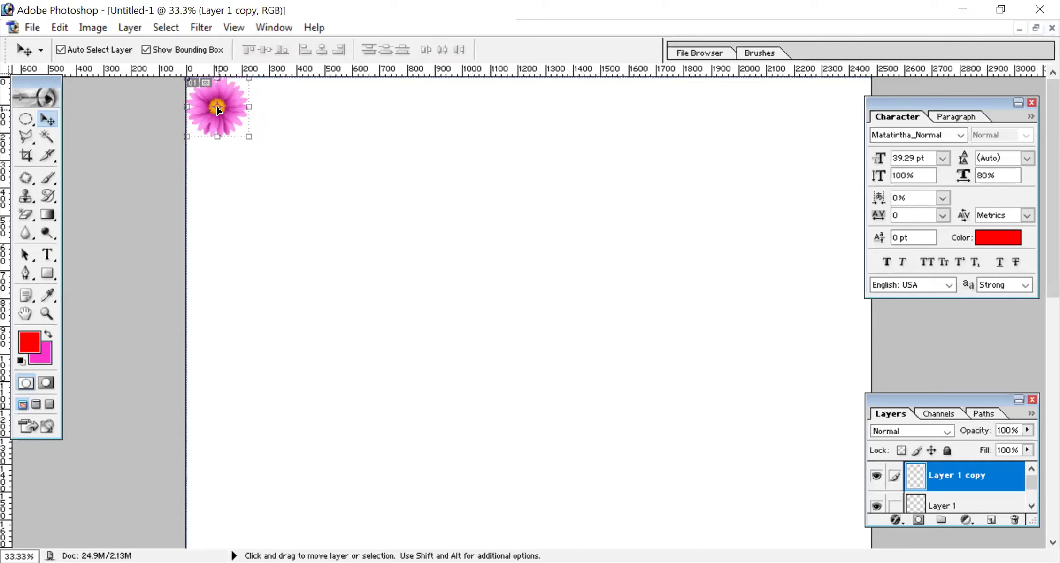
{"action": "left_click_drag", "start_coordinate": [217, 109], "coordinate": [219, 110]}
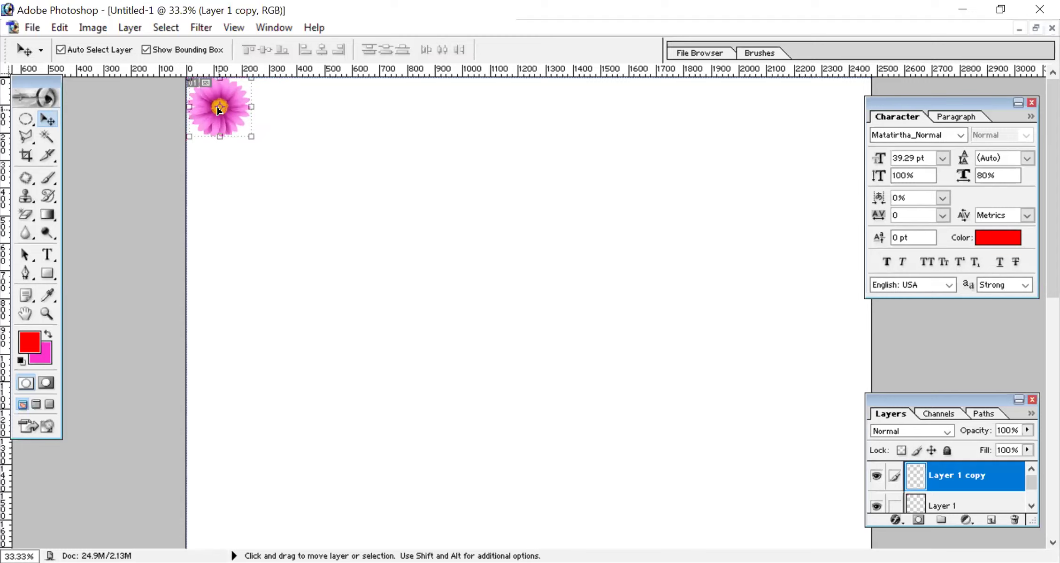
{"action": "key", "text": "Left"}
{"action": "key", "text": "Left"}
{"action": "key", "text": "Left"}
{"action": "key", "text": "Left"}
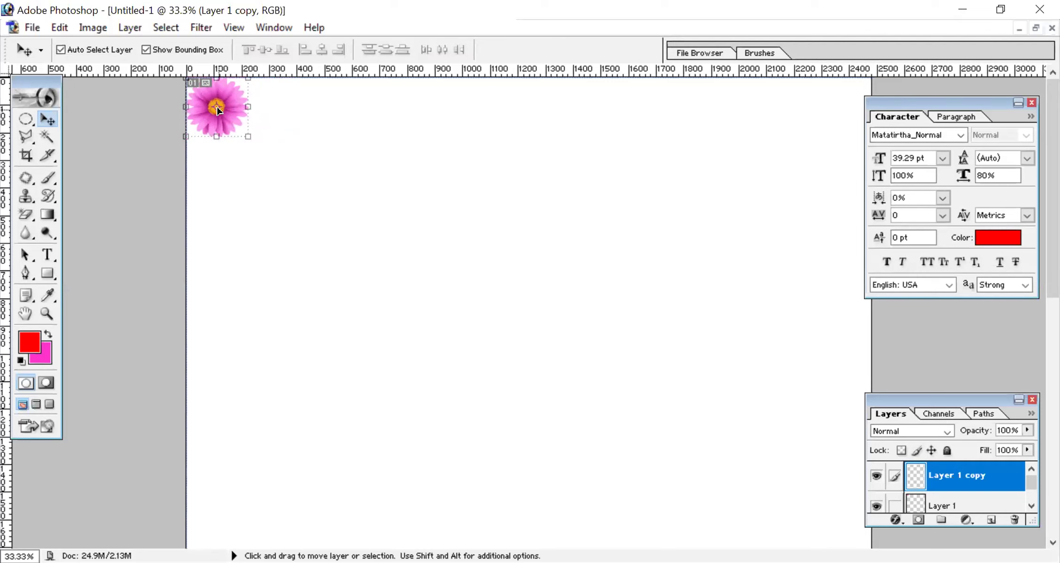
Step: Free-transform the daisy copy by shifting it horizontally to X 239.0 px, overlapping the first daisy
{"action": "key", "text": "ctrl+t"}
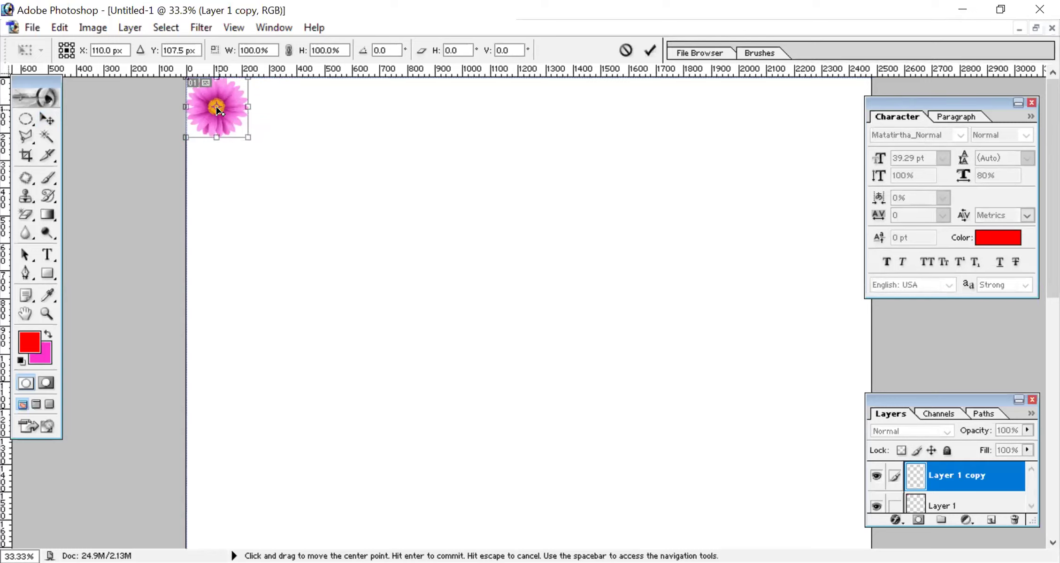
{"action": "key", "text": "Right"}
{"action": "key", "text": "Right"}
{"action": "key", "text": "Right"}
{"action": "key", "text": "Right"}
{"action": "key", "text": "Right"}
{"action": "key", "text": "Right"}
{"action": "key", "text": "Right"}
{"action": "key", "text": "Right"}
{"action": "key", "text": "Right"}
{"action": "key", "text": "Right"}
{"action": "key", "text": "Right"}
{"action": "key", "text": "Right"}
{"action": "key", "text": "Right"}
{"action": "key", "text": "Right"}
{"action": "key", "text": "Right"}
{"action": "key", "text": "Right"}
{"action": "key", "text": "Right"}
{"action": "key", "text": "Right"}
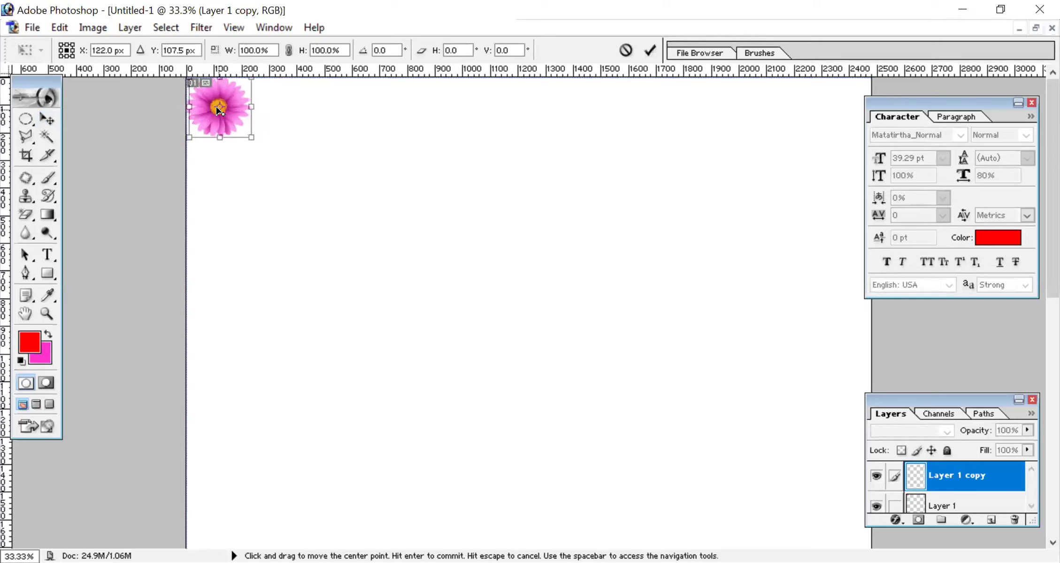
{"action": "key", "text": "Right"}
{"action": "key", "text": "Right"}
{"action": "key", "text": "Right"}
{"action": "key", "text": "Right"}
{"action": "key", "text": "Right"}
{"action": "key", "text": "Right"}
{"action": "key", "text": "Right"}
{"action": "key", "text": "Right"}
{"action": "key", "text": "Right"}
{"action": "key", "text": "Right"}
{"action": "key", "text": "Right"}
{"action": "key", "text": "Right"}
{"action": "key", "text": "Right"}
{"action": "key", "text": "Right"}
{"action": "key", "text": "Right"}
{"action": "key", "text": "Right"}
{"action": "key", "text": "Right"}
{"action": "key", "text": "Right"}
{"action": "key", "text": "Right"}
{"action": "key", "text": "Right"}
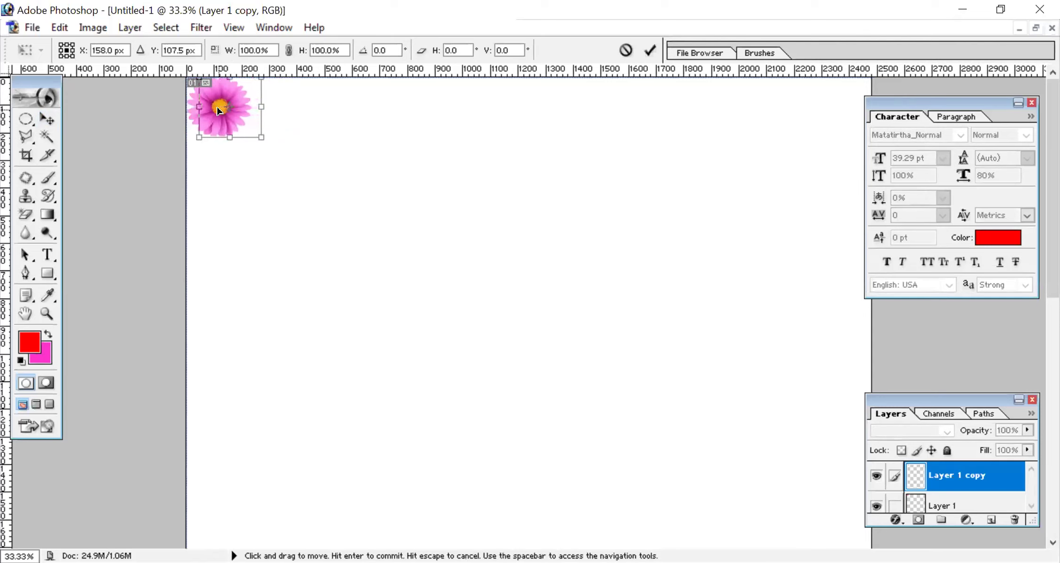
{"action": "key", "text": "Right"}
{"action": "key", "text": "Right"}
{"action": "key", "text": "Right"}
{"action": "key", "text": "Right"}
{"action": "key", "text": "Right"}
{"action": "key", "text": "Right"}
{"action": "key", "text": "Right"}
{"action": "key", "text": "Right"}
{"action": "key", "text": "Right"}
{"action": "key", "text": "Right"}
{"action": "key", "text": "Right"}
{"action": "key", "text": "Right"}
{"action": "key", "text": "Right"}
{"action": "key", "text": "Right"}
{"action": "key", "text": "Right"}
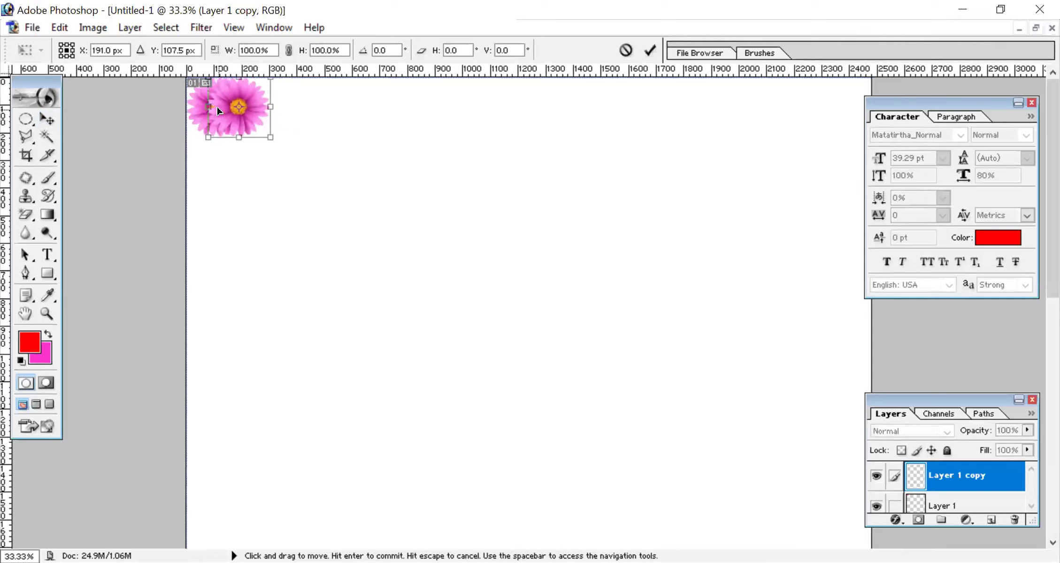
{"action": "key", "text": "Right"}
{"action": "key", "text": "Right"}
{"action": "key", "text": "Right"}
{"action": "key", "text": "Right"}
{"action": "key", "text": "Right"}
{"action": "key", "text": "Right"}
{"action": "key", "text": "Right"}
{"action": "key", "text": "Right"}
{"action": "key", "text": "Right"}
{"action": "key", "text": "Right"}
{"action": "key", "text": "Right"}
{"action": "key", "text": "Right"}
{"action": "key", "text": "Right"}
{"action": "key", "text": "Right"}
{"action": "key", "text": "Right"}
{"action": "key", "text": "Right"}
{"action": "key", "text": "Right"}
{"action": "key", "text": "Right"}
{"action": "key", "text": "Right"}
{"action": "key", "text": "Right"}
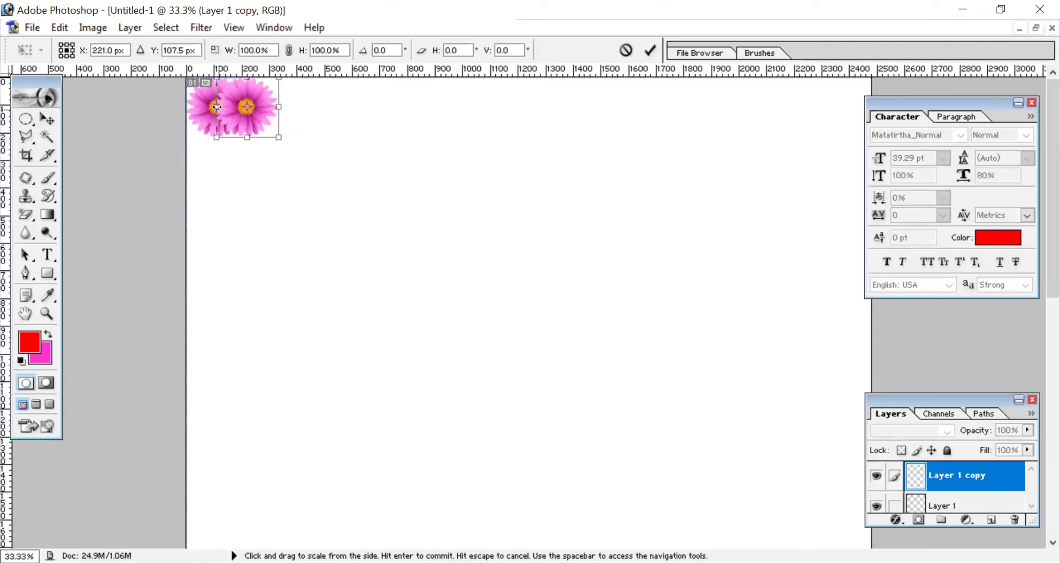
{"action": "key", "text": "Right"}
{"action": "key", "text": "Right"}
{"action": "key", "text": "Right"}
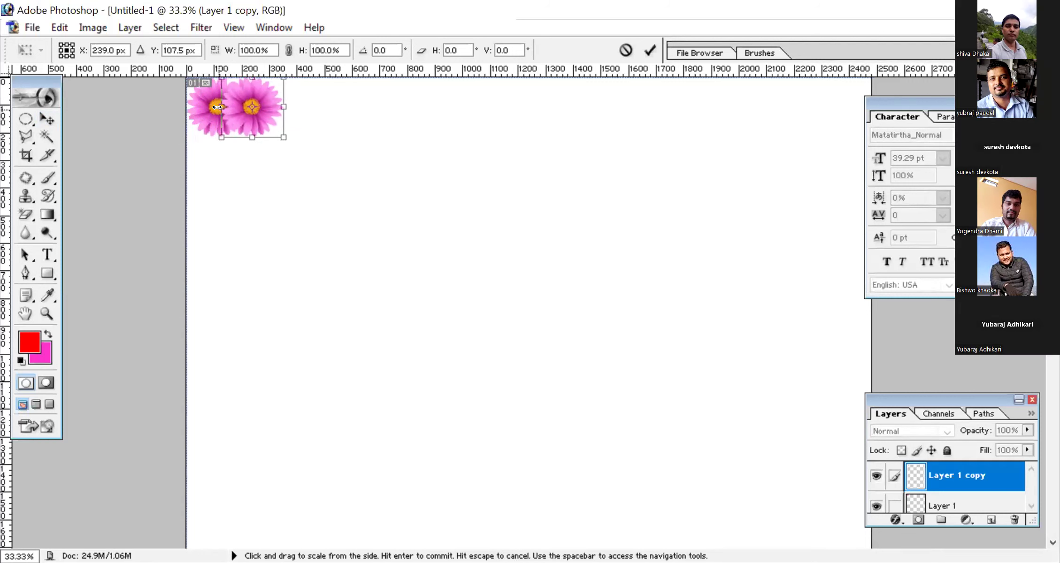
{"action": "key", "text": "Return"}
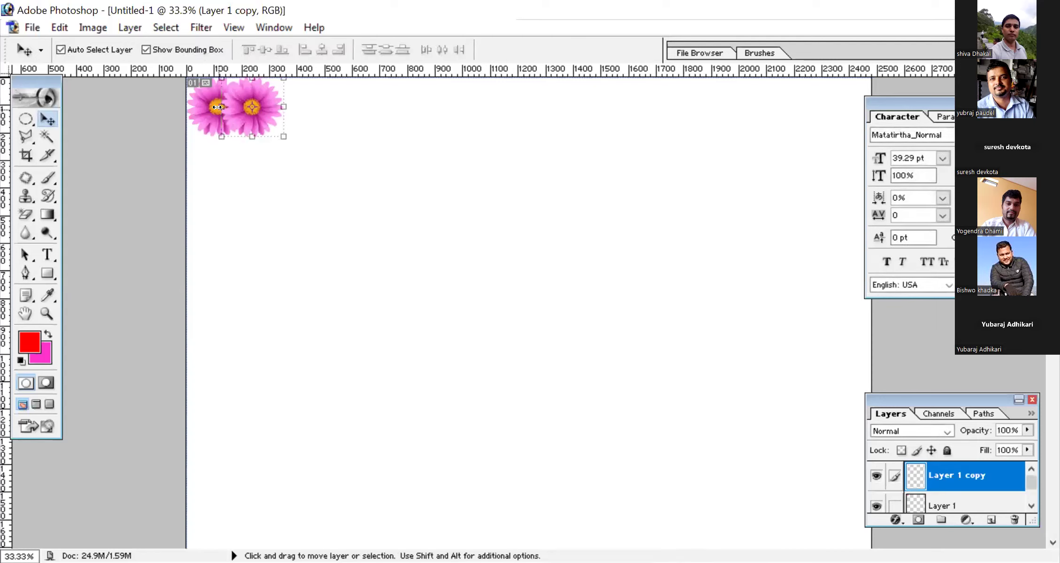
Step: Repeat the last transform on new copies to extend the evenly spaced daisy row along the page's upper edge
{"action": "key", "text": "shift"}
{"action": "key", "text": "alt"}
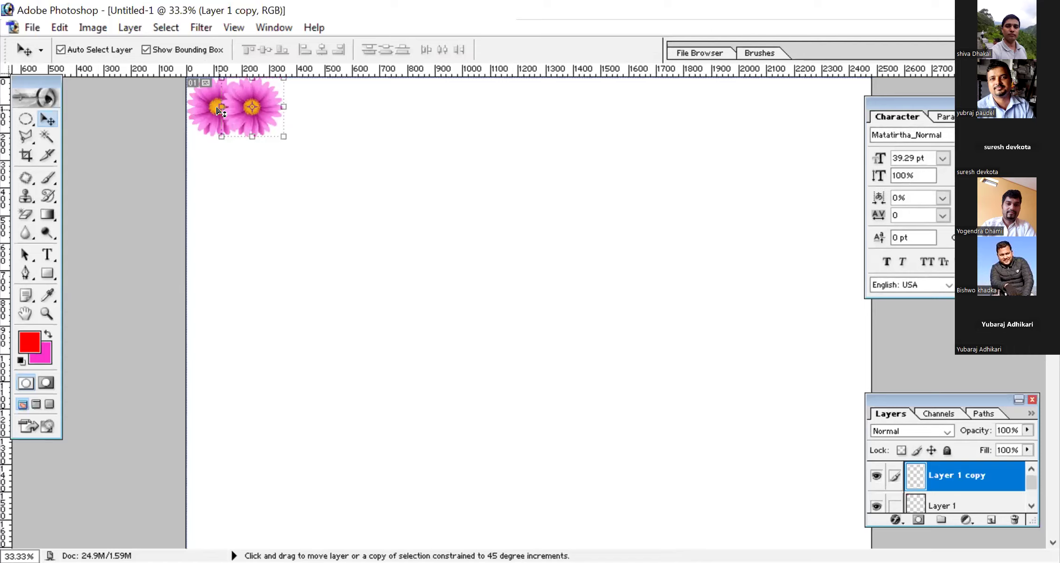
{"action": "key", "text": "ctrl+shift+alt+t"}
{"action": "key", "text": "ctrl+shift+alt+t"}
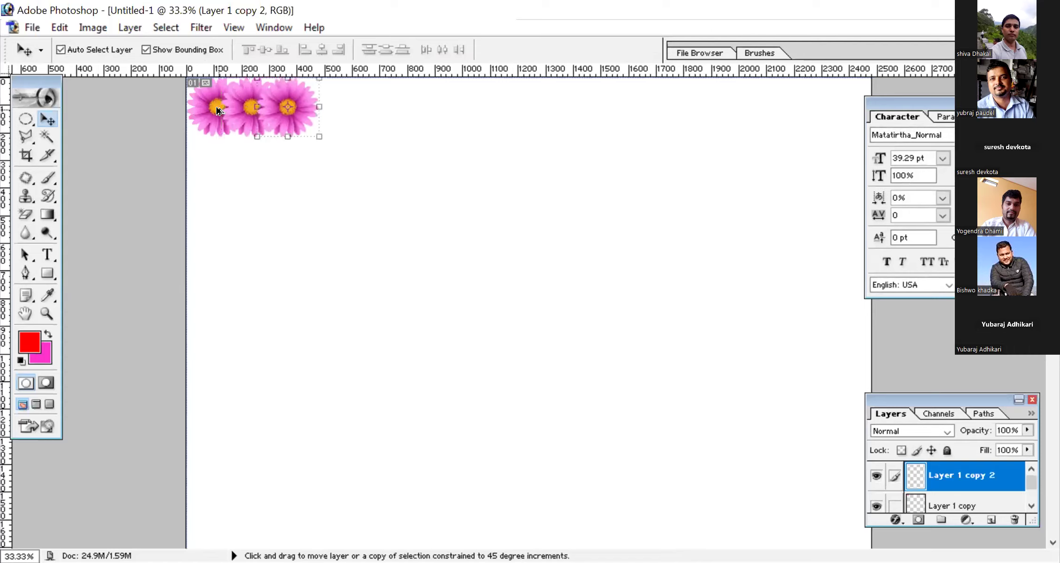
{"action": "key", "text": "ctrl+shift+alt+t"}
{"action": "key", "text": "ctrl+shift+alt+t"}
{"action": "key", "text": "ctrl+shift+alt+t"}
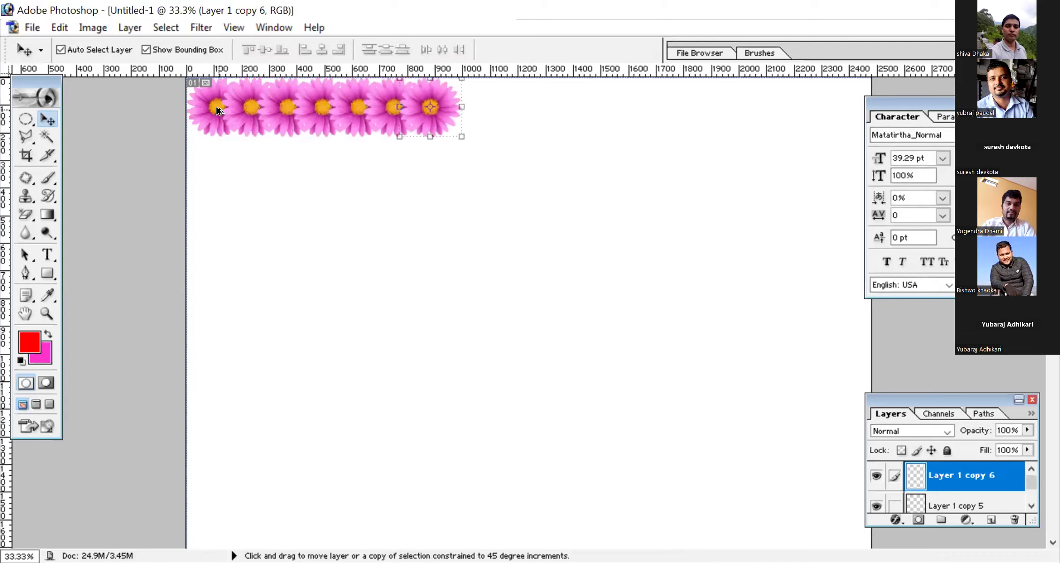
{"action": "key", "text": "ctrl+shift+alt+t"}
{"action": "key", "text": "ctrl+shift+alt+t"}
{"action": "key", "text": "ctrl+shift+alt+t"}
{"action": "key", "text": "ctrl+shift+alt+t"}
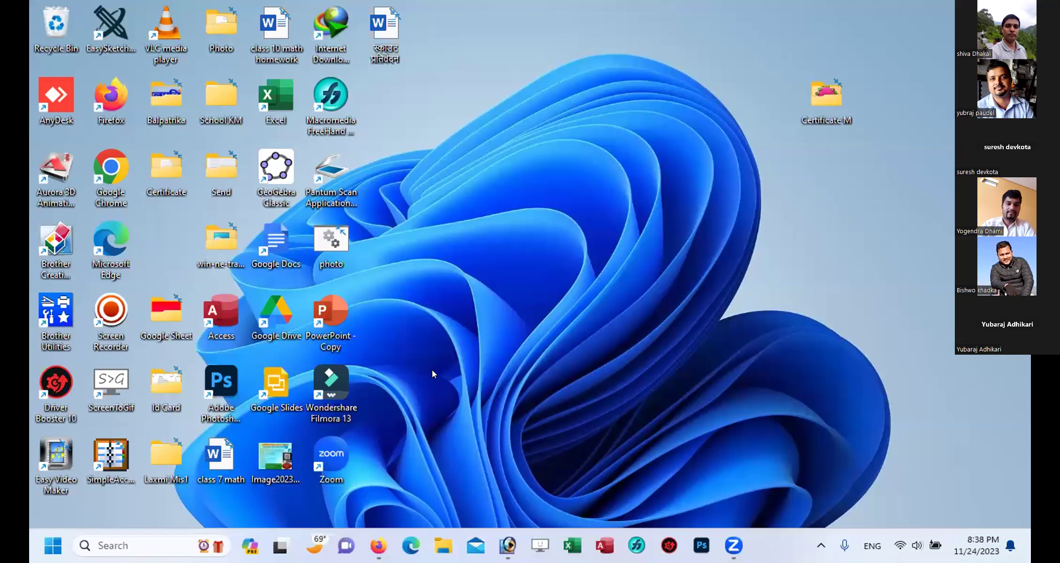
Step: Switch to the Photoshop window with the magenta border, save it as bd in Photoshop format in the Certificate M folder, and close it
{"action": "left_click", "coordinate": [508, 545]}
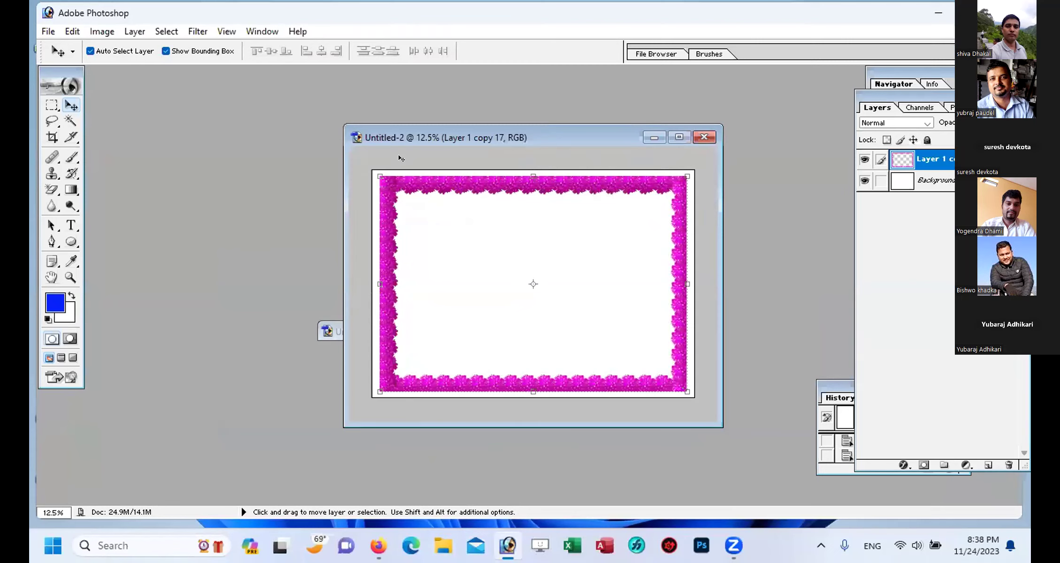
{"action": "key", "text": "ctrl+s"}
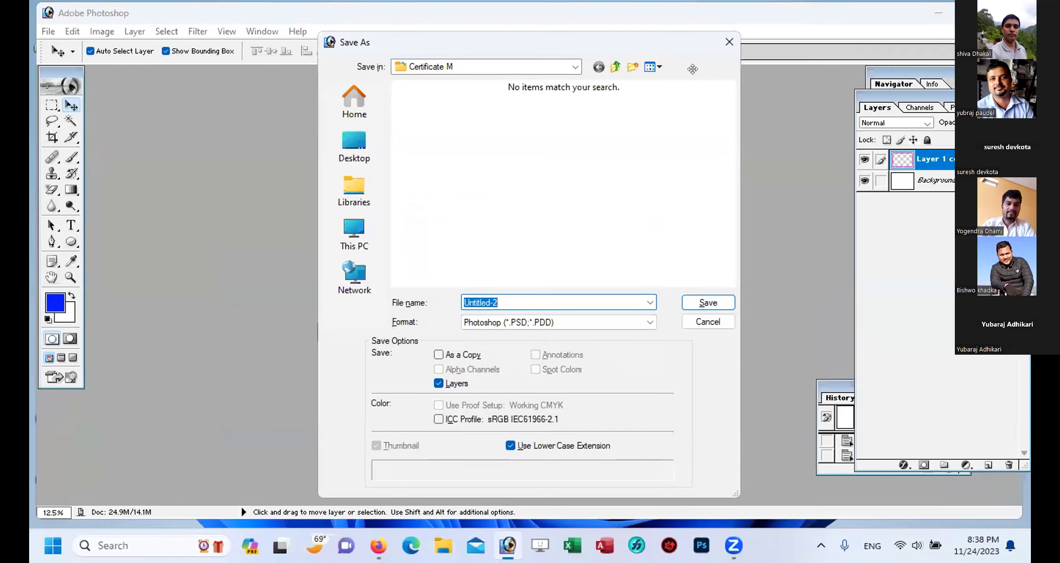
{"action": "left_click", "coordinate": [558, 109]}
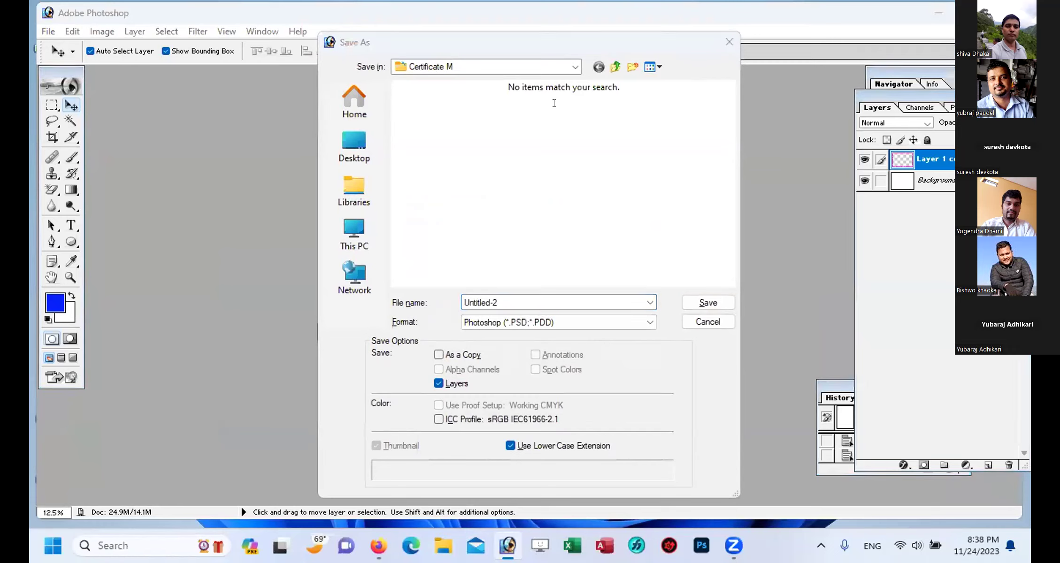
{"action": "double_click", "coordinate": [463, 303]}
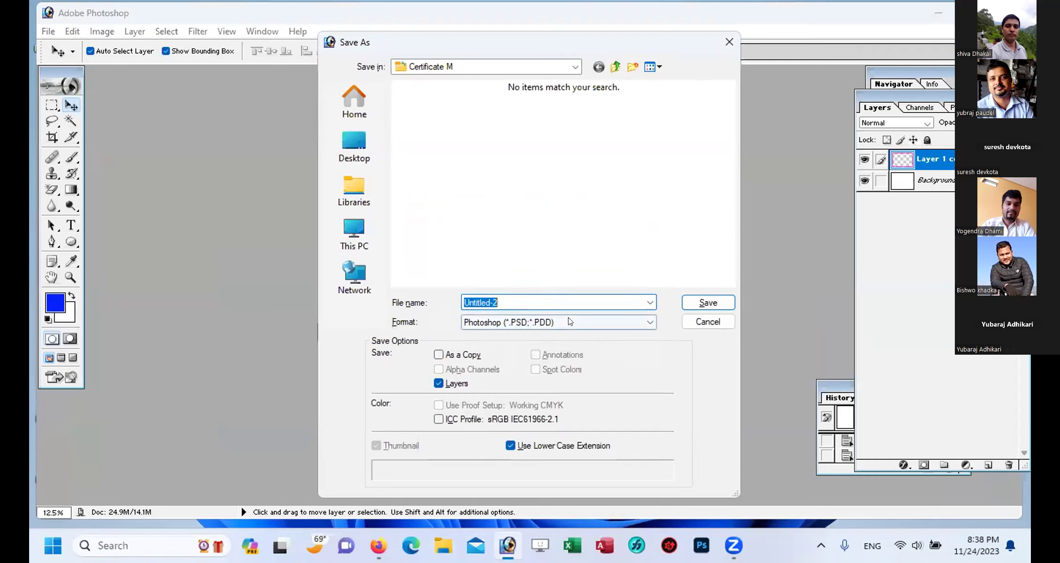
{"action": "type", "text": "bd"}
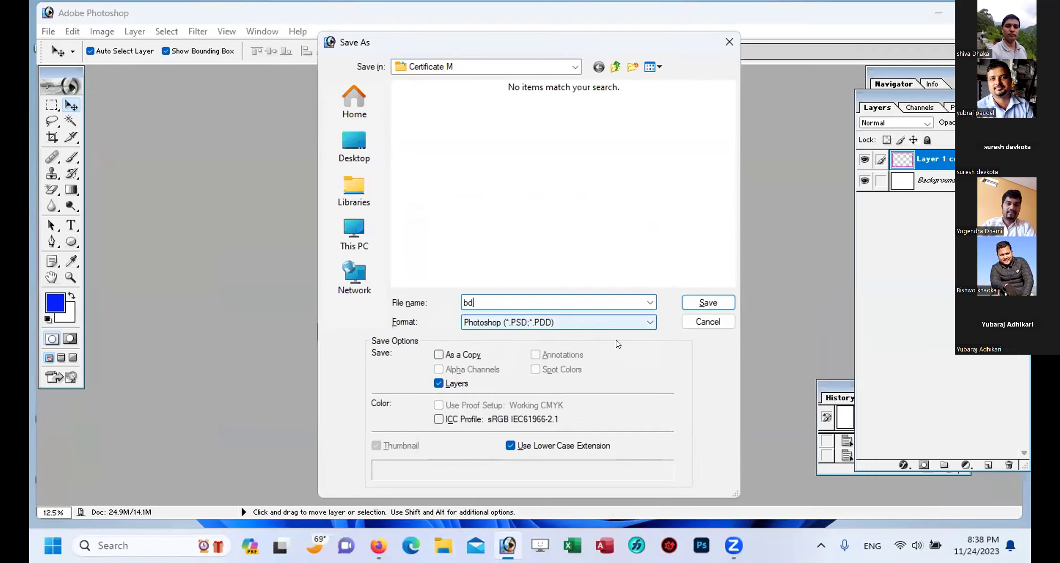
{"action": "left_click", "coordinate": [655, 321]}
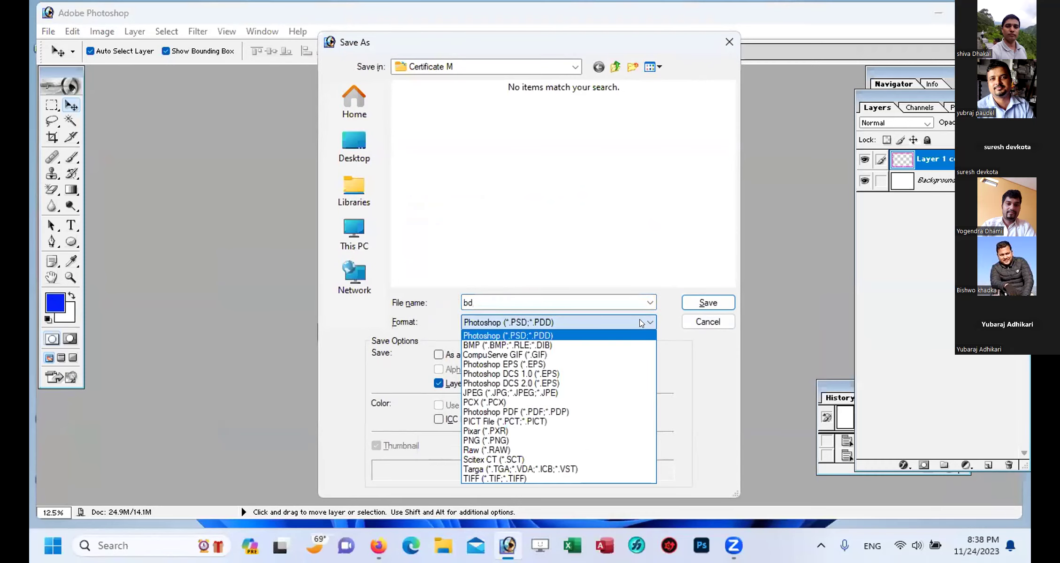
{"action": "left_click", "coordinate": [710, 300]}
{"action": "left_click", "coordinate": [710, 301]}
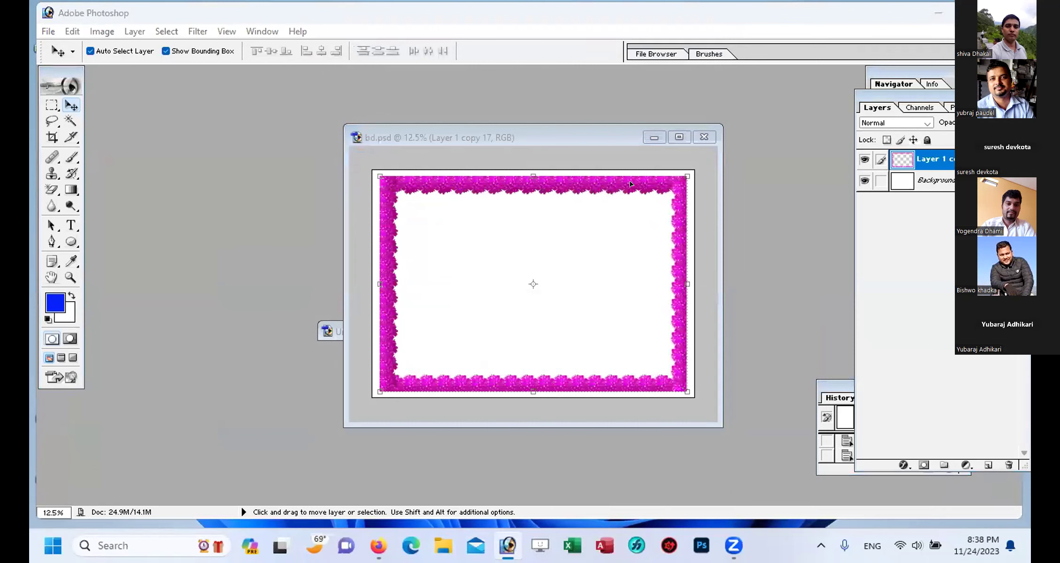
{"action": "left_click", "coordinate": [704, 137]}
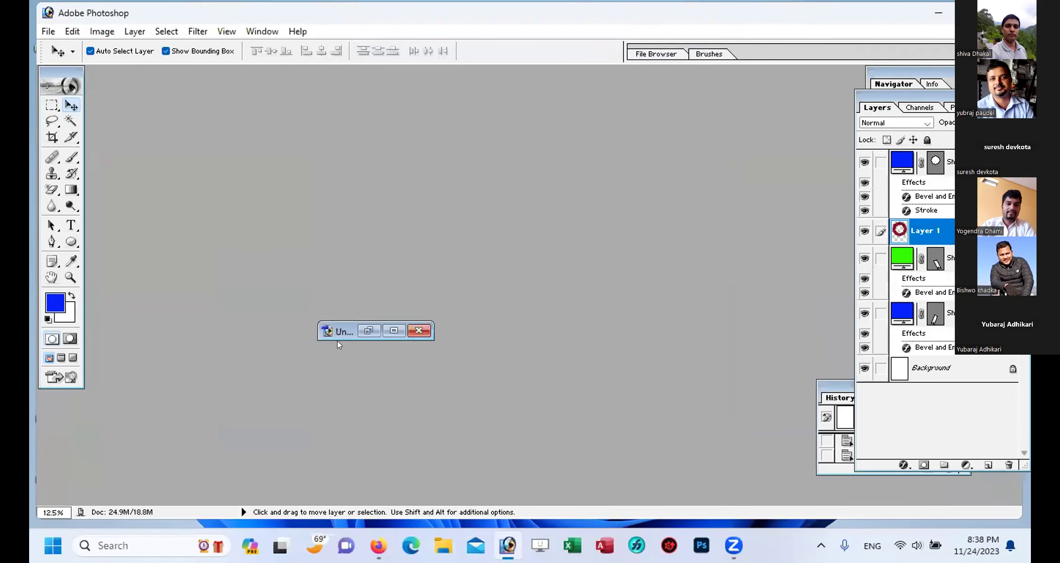
Step: View the award rosette document Untitled-1 and minimize it again
{"action": "left_click", "coordinate": [368, 331]}
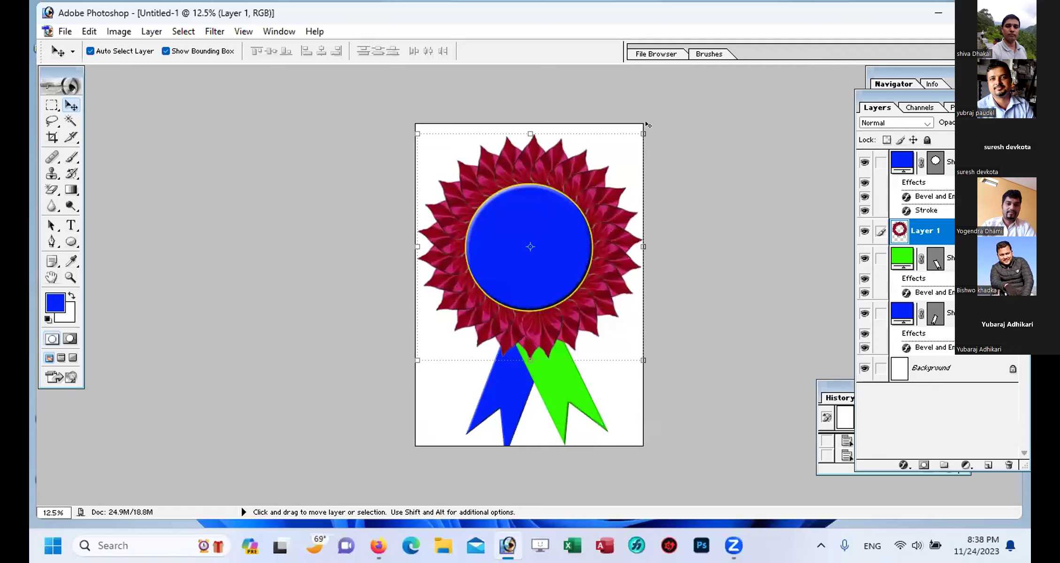
{"action": "left_click", "coordinate": [1000, 31]}
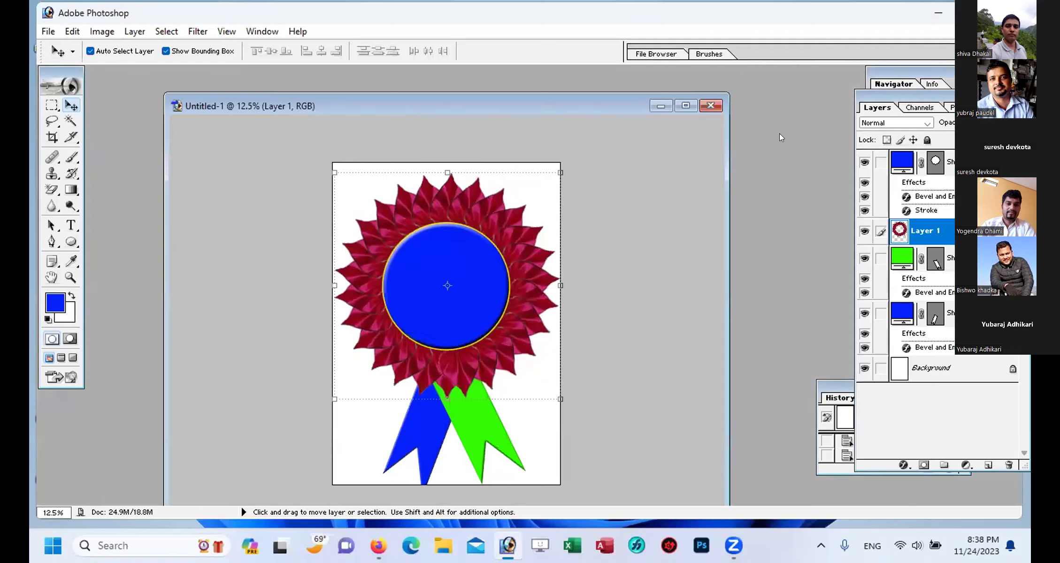
{"action": "left_click", "coordinate": [655, 105]}
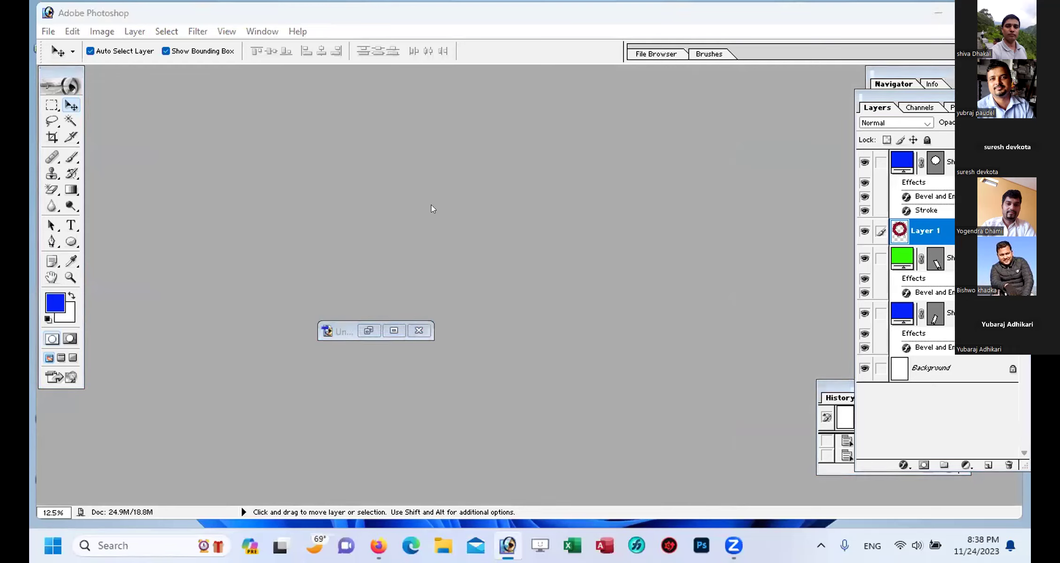
{"action": "left_click", "coordinate": [535, 232]}
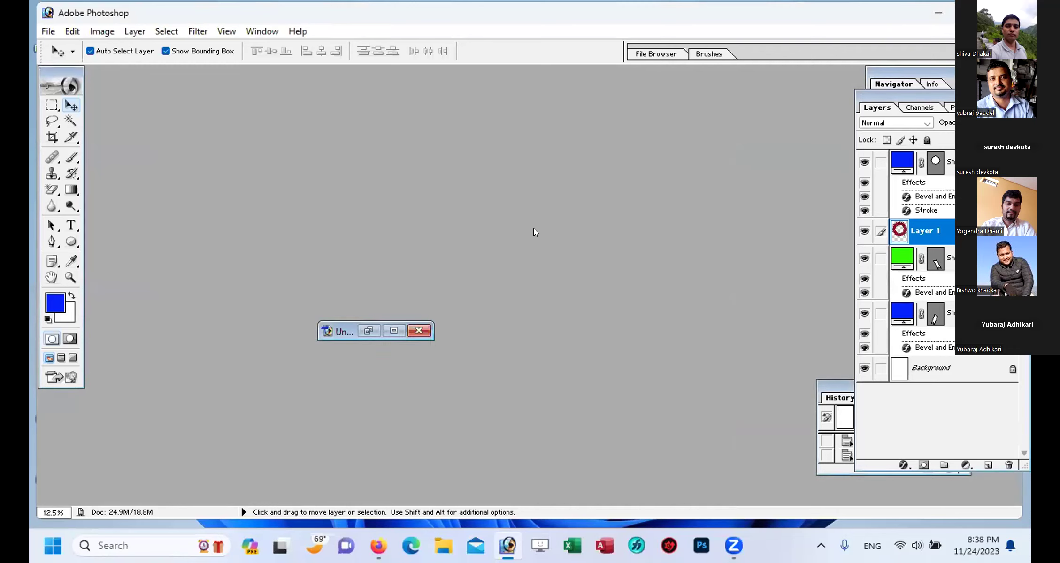
Step: Create a new blank document, rotate its canvas 90° CW to landscape, and enlarge its window around the page
{"action": "key", "text": "ctrl+n"}
{"action": "left_click", "coordinate": [643, 184]}
{"action": "left_click_drag", "start_coordinate": [290, 136], "coordinate": [444, 155]}
{"action": "left_click", "coordinate": [105, 34]}
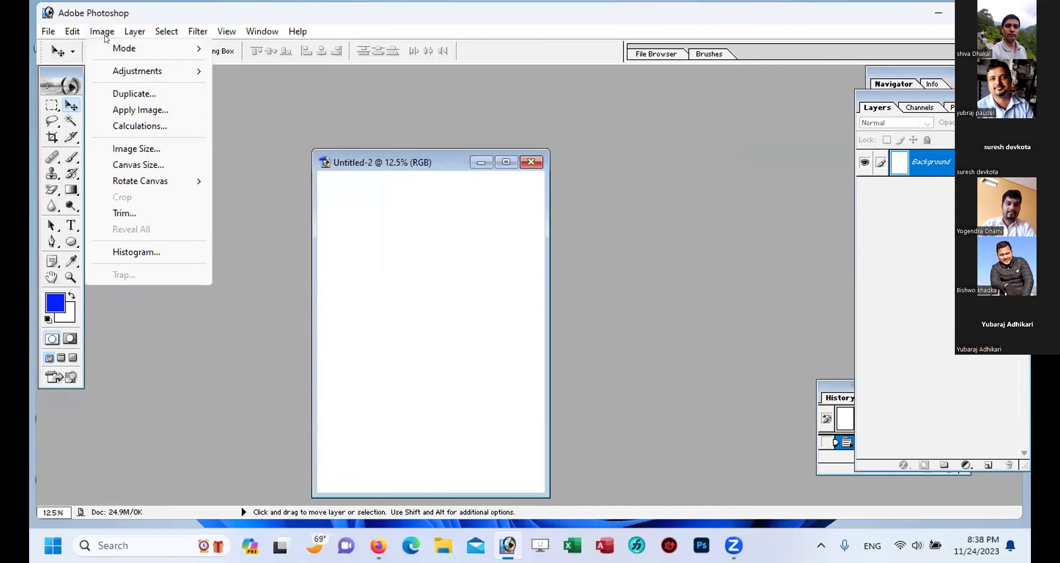
{"action": "mouse_move", "coordinate": [162, 182]}
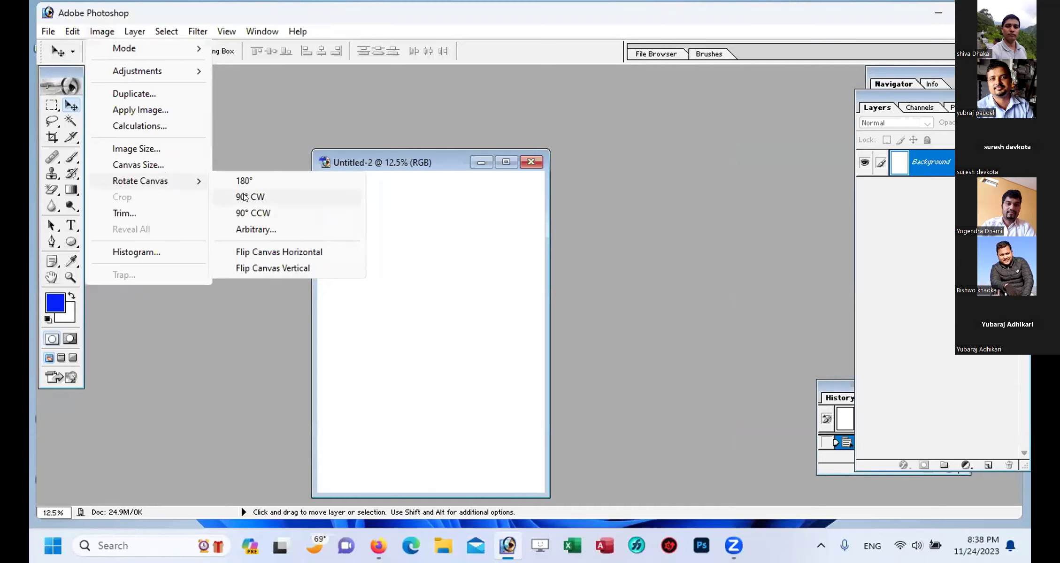
{"action": "left_click", "coordinate": [244, 197]}
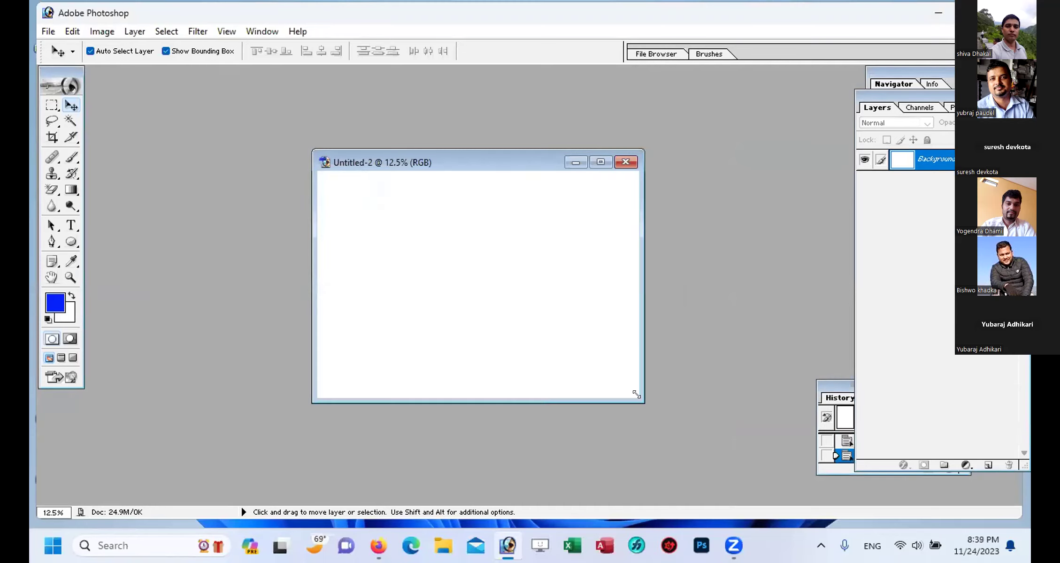
{"action": "left_click_drag", "start_coordinate": [636, 394], "coordinate": [735, 450]}
{"action": "left_click_drag", "start_coordinate": [477, 159], "coordinate": [405, 160]}
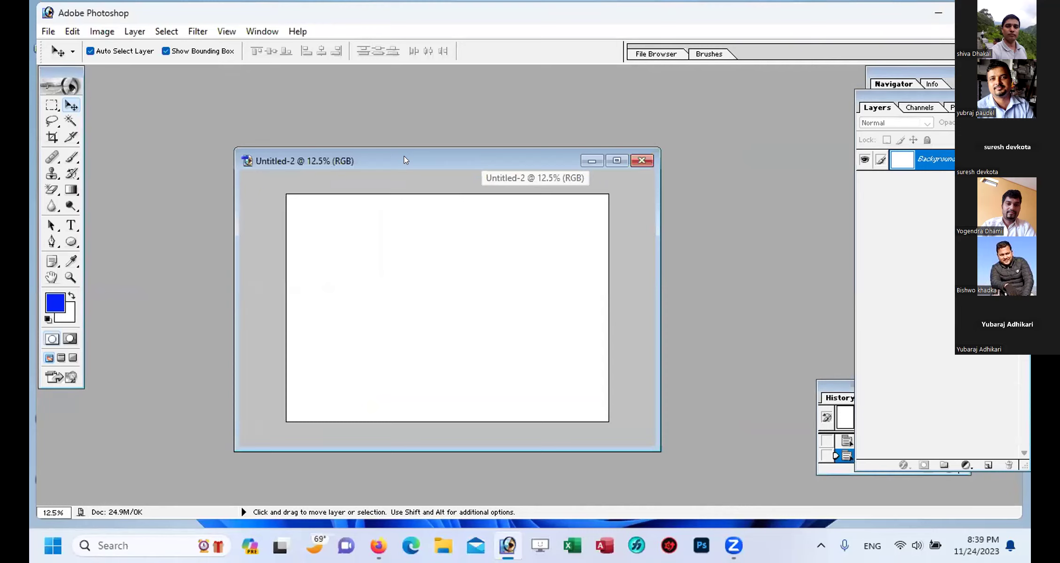
Step: Add the text STFT to the blank page in blue Courier (T1) Bold at 72 pt
{"action": "left_click", "coordinate": [70, 226]}
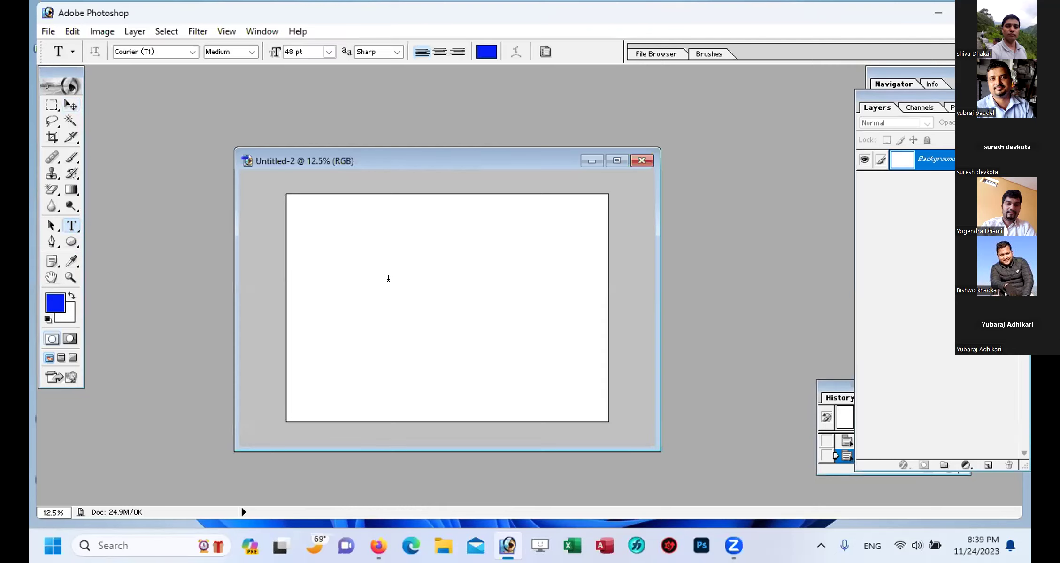
{"action": "left_click", "coordinate": [337, 275]}
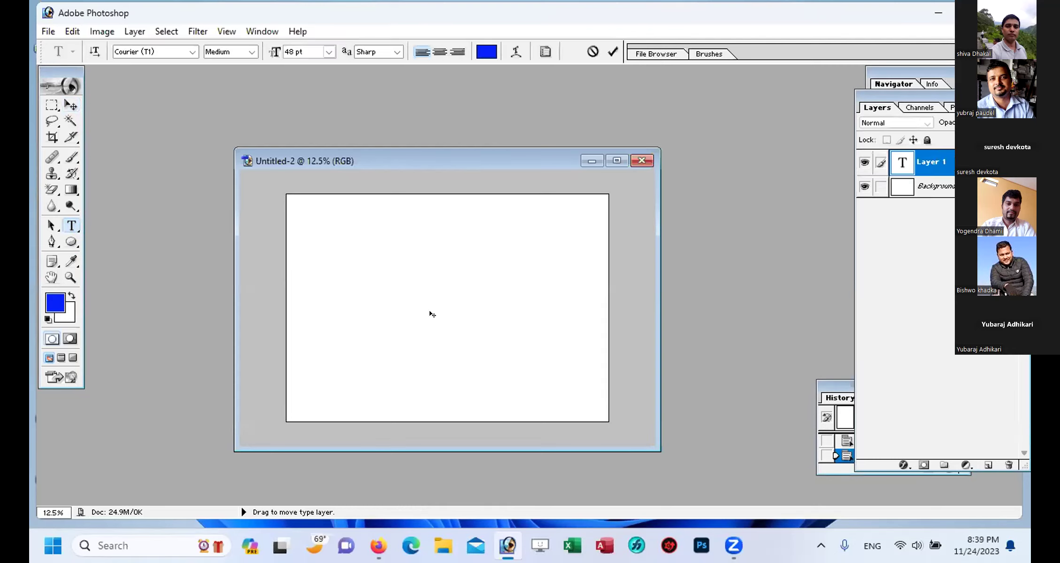
{"action": "left_click", "coordinate": [329, 52]}
{"action": "left_click", "coordinate": [424, 314]}
{"action": "left_click", "coordinate": [251, 51]}
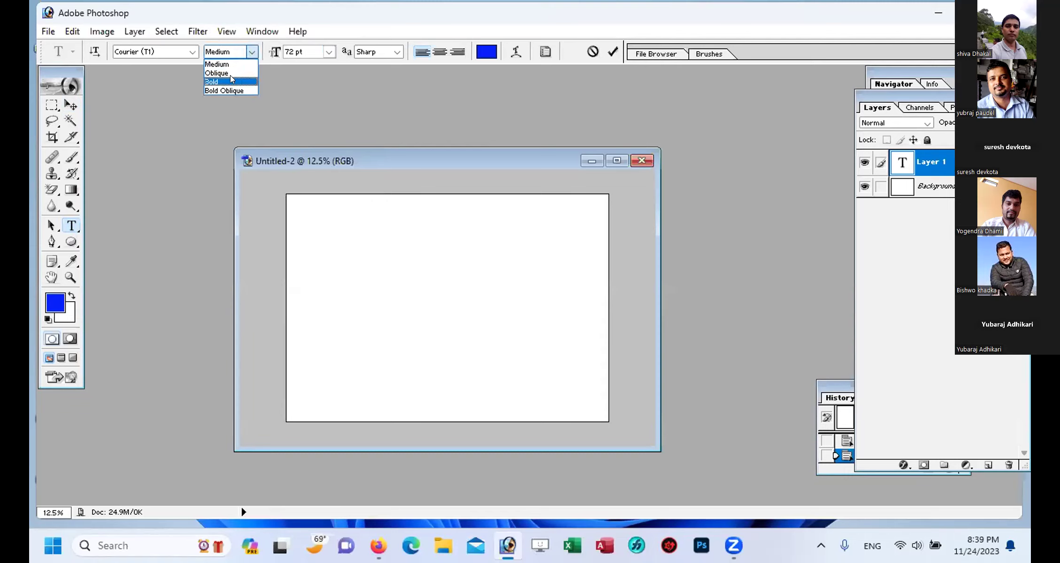
{"action": "left_click", "coordinate": [231, 81]}
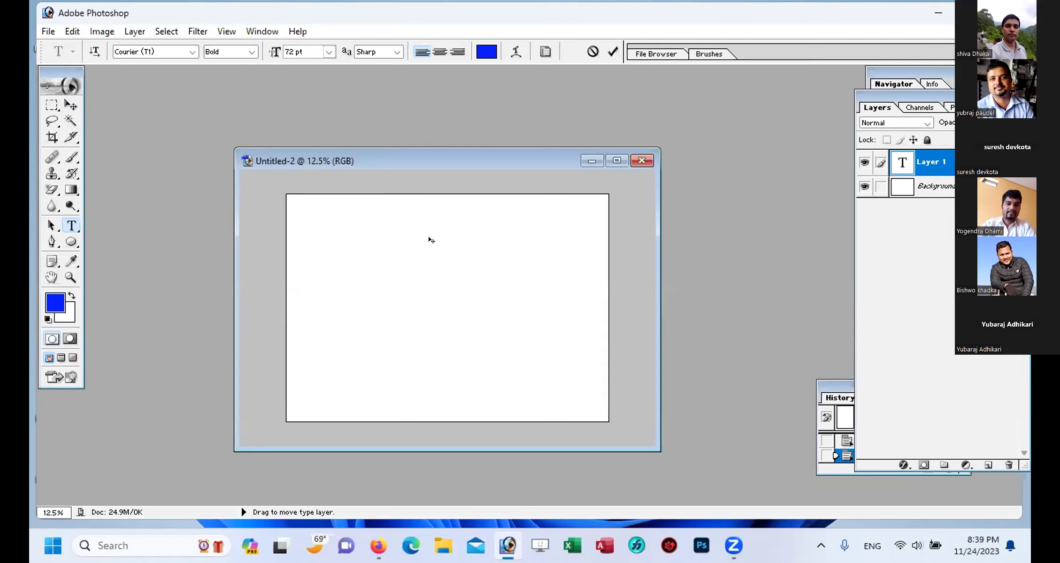
{"action": "type", "text": "STFT"}
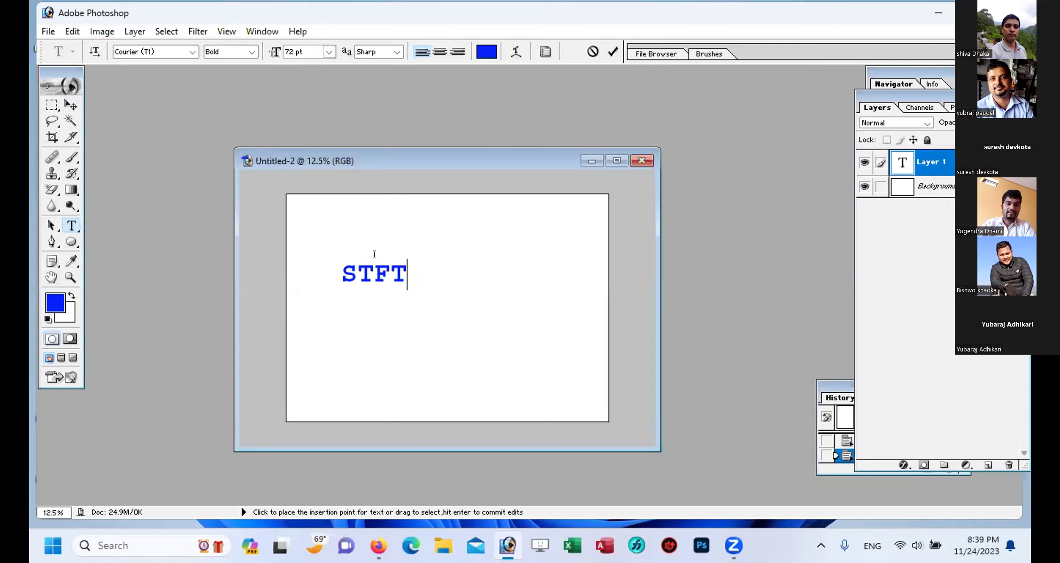
Step: Preview different fonts on the selected STFT text and set it to Dark Courier
{"action": "left_click_drag", "start_coordinate": [340, 275], "coordinate": [428, 284]}
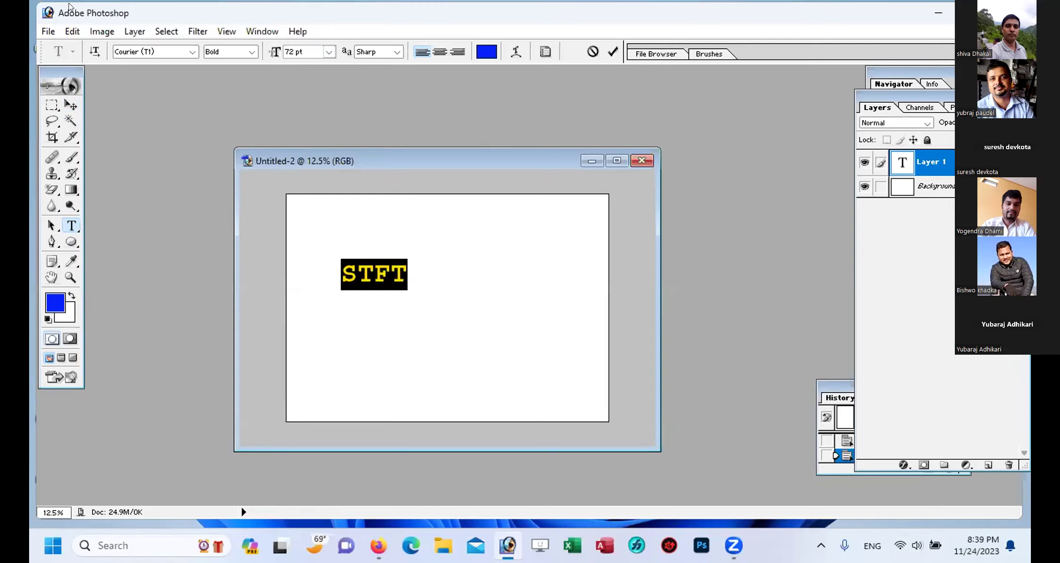
{"action": "left_click", "coordinate": [164, 54]}
{"action": "key", "text": "Up"}
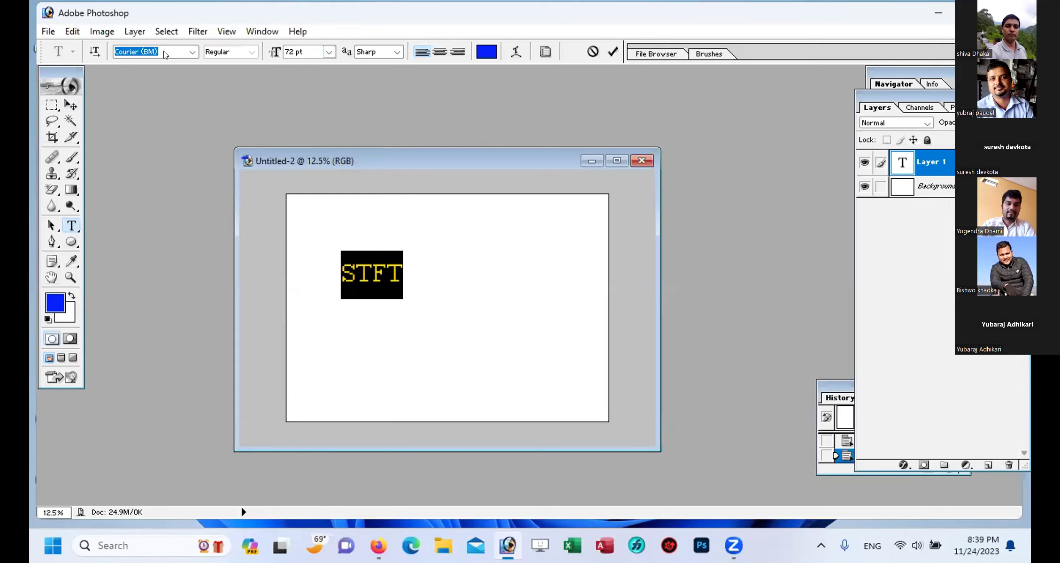
{"action": "key", "text": "Down"}
{"action": "key", "text": "Down"}
{"action": "key", "text": "Down"}
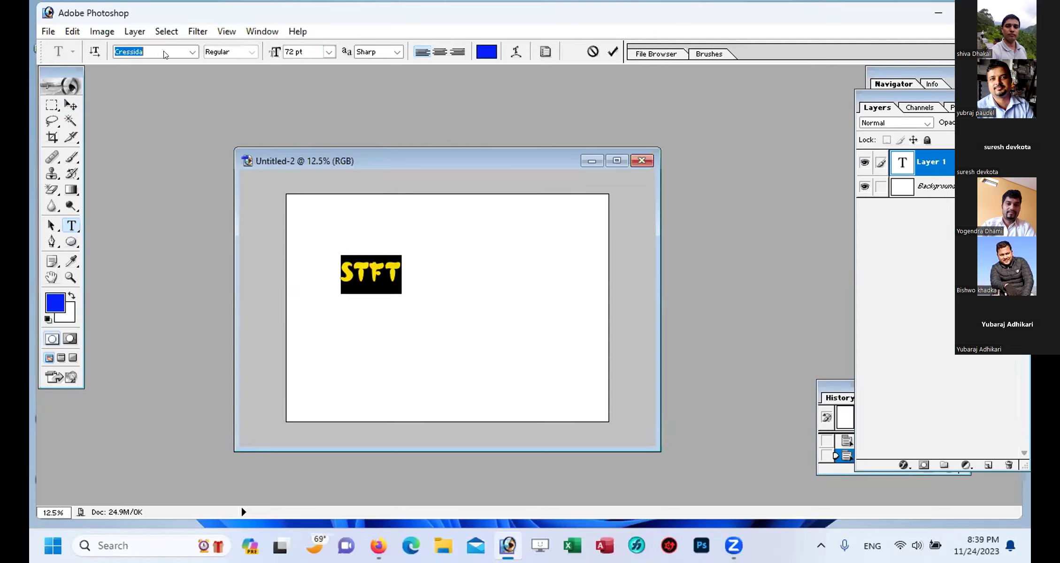
{"action": "key", "text": "Down"}
{"action": "key", "text": "Down"}
{"action": "key", "text": "Down"}
{"action": "key", "text": "Down"}
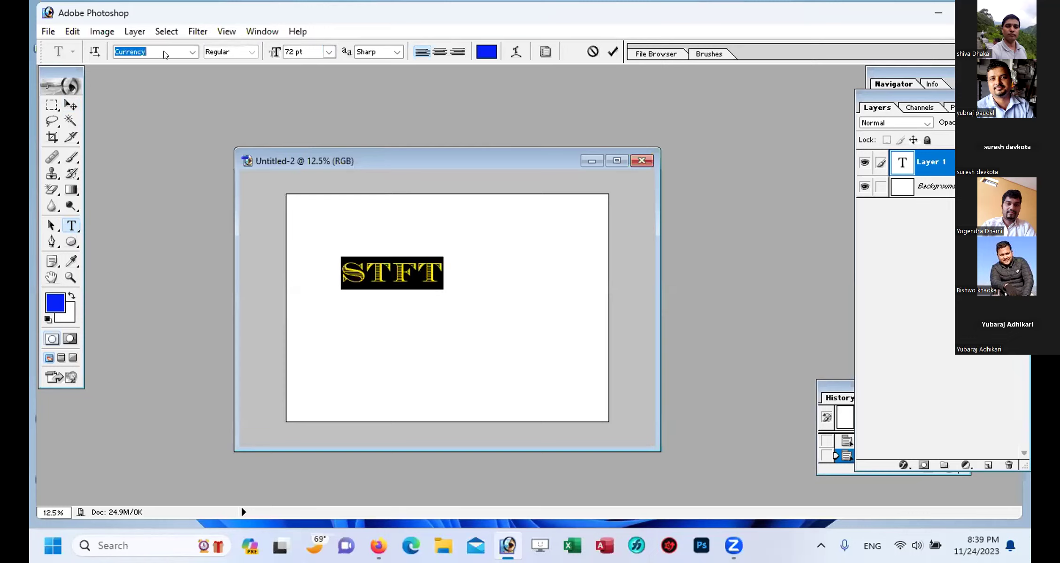
{"action": "key", "text": "Down"}
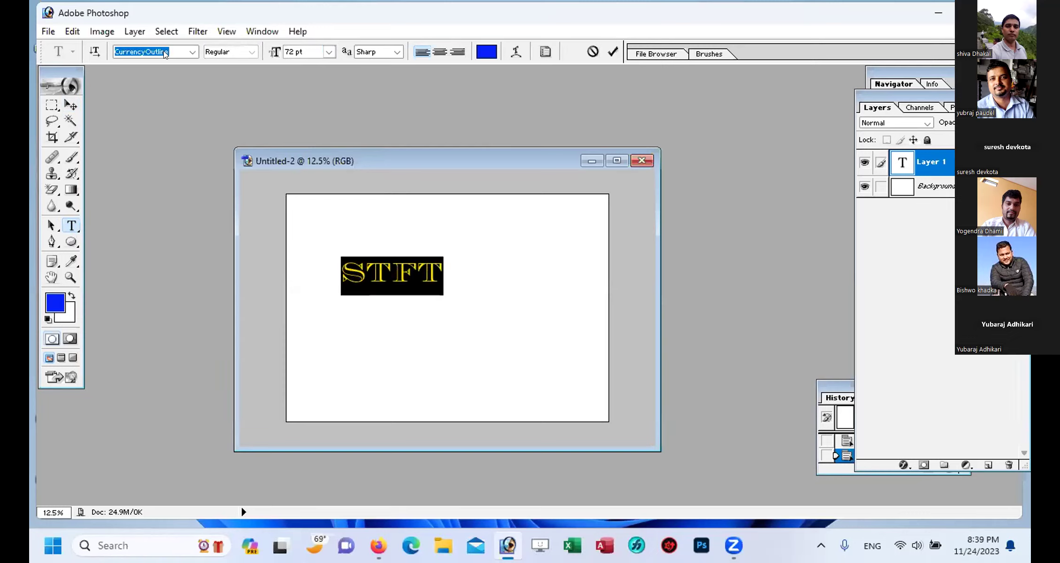
{"action": "key", "text": "Down"}
{"action": "key", "text": "Down"}
{"action": "key", "text": "Down"}
{"action": "key", "text": "Down"}
{"action": "key", "text": "Down"}
{"action": "key", "text": "Down"}
{"action": "key", "text": "Down"}
{"action": "key", "text": "Down"}
{"action": "key", "text": "Down"}
{"action": "key", "text": "Down"}
{"action": "key", "text": "Down"}
{"action": "key", "text": "Down"}
{"action": "key", "text": "Down"}
{"action": "key", "text": "Down"}
{"action": "key", "text": "Down"}
{"action": "key", "text": "Down"}
{"action": "key", "text": "Down"}
{"action": "key", "text": "Down"}
{"action": "key", "text": "Down"}
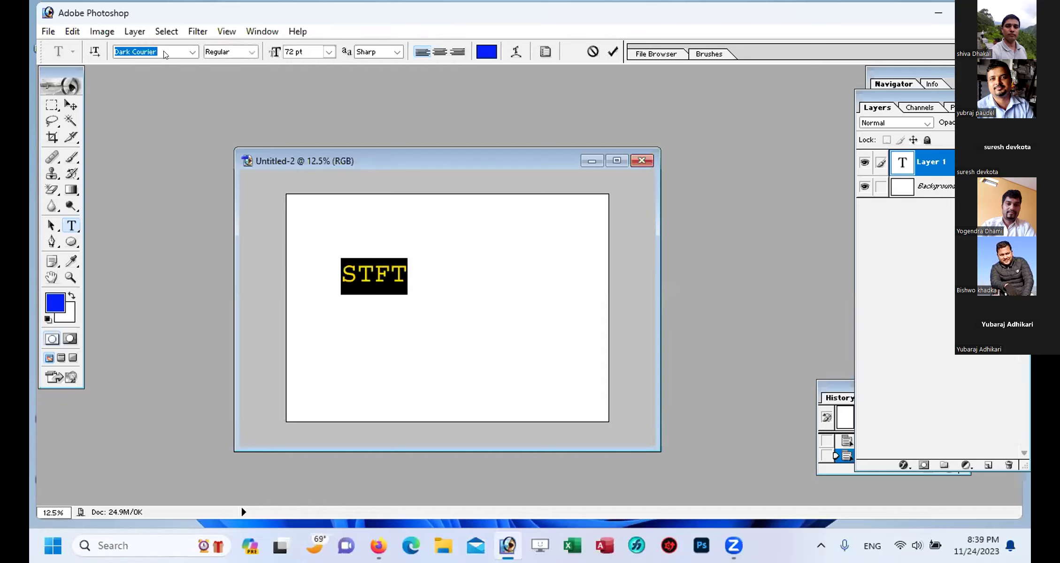
{"action": "key", "text": "Return"}
Step: Scale the STFT text proportionally to about 435% and move it to the middle of the page's upper half
{"action": "left_click", "coordinate": [69, 104]}
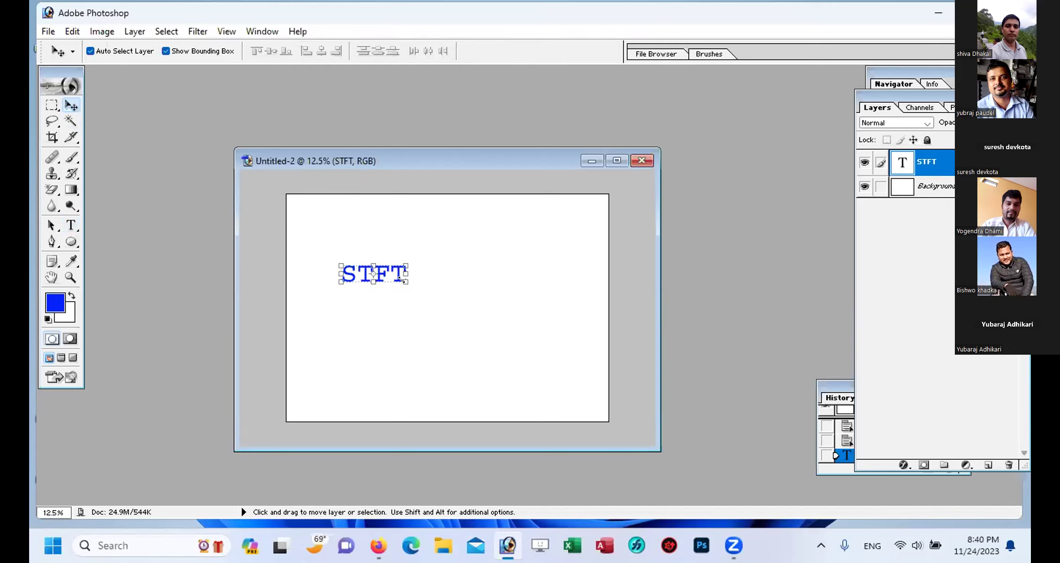
{"action": "key", "text": "shift"}
{"action": "left_click_drag", "start_coordinate": [399, 279], "coordinate": [608, 391]}
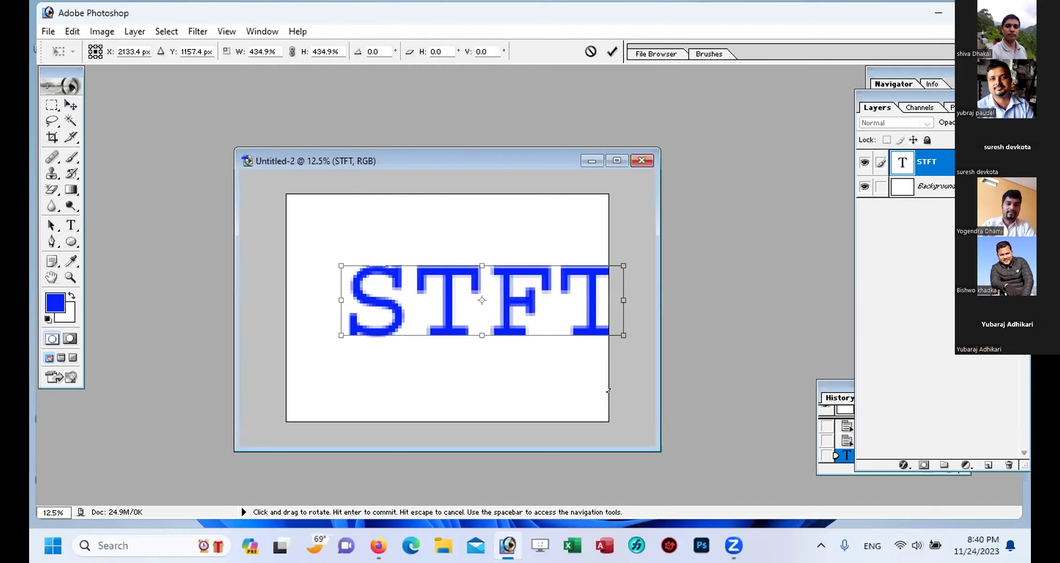
{"action": "key", "text": "Return"}
{"action": "left_click_drag", "start_coordinate": [509, 299], "coordinate": [459, 251]}
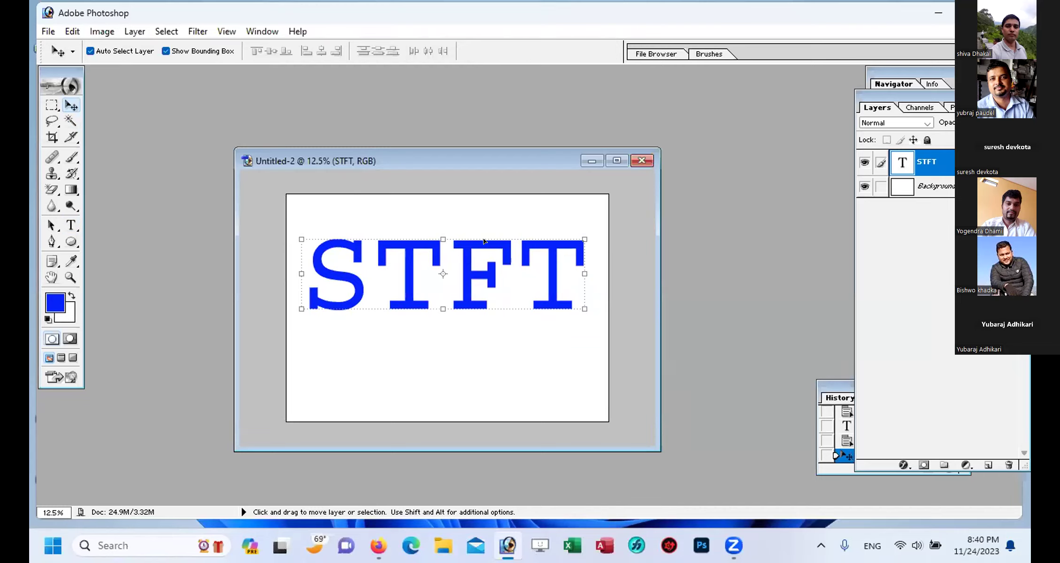
Step: Nudge the STFT text slightly up and one increment to the right with a free transform and apply it
{"action": "left_click", "coordinate": [448, 231]}
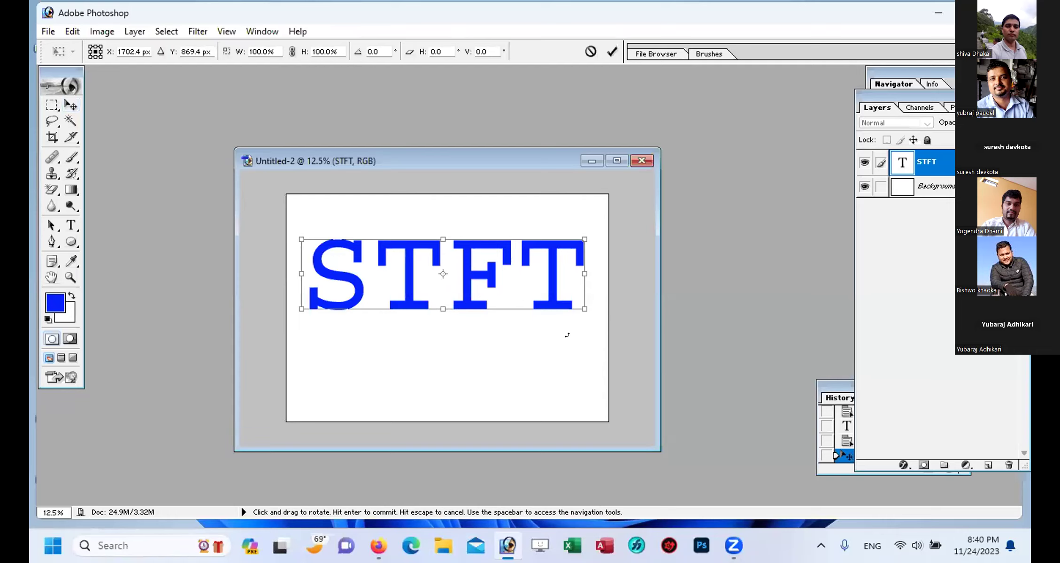
{"action": "key", "text": "Up"}
{"action": "key", "text": "Up"}
{"action": "key", "text": "Up"}
{"action": "key", "text": "Up"}
{"action": "key", "text": "Up"}
{"action": "key", "text": "Up"}
{"action": "key", "text": "Up"}
{"action": "key", "text": "Up"}
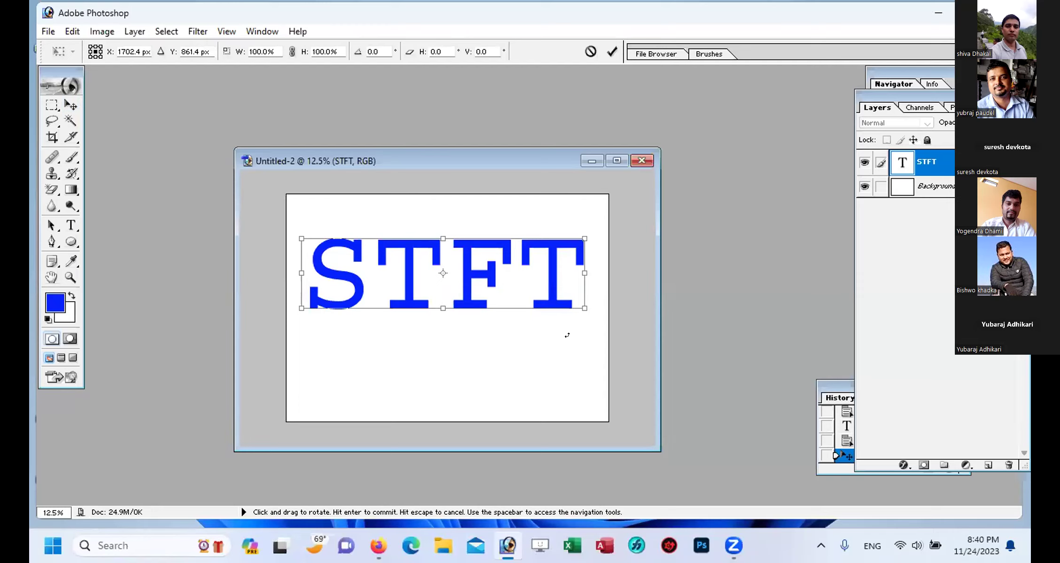
{"action": "key", "text": "Right"}
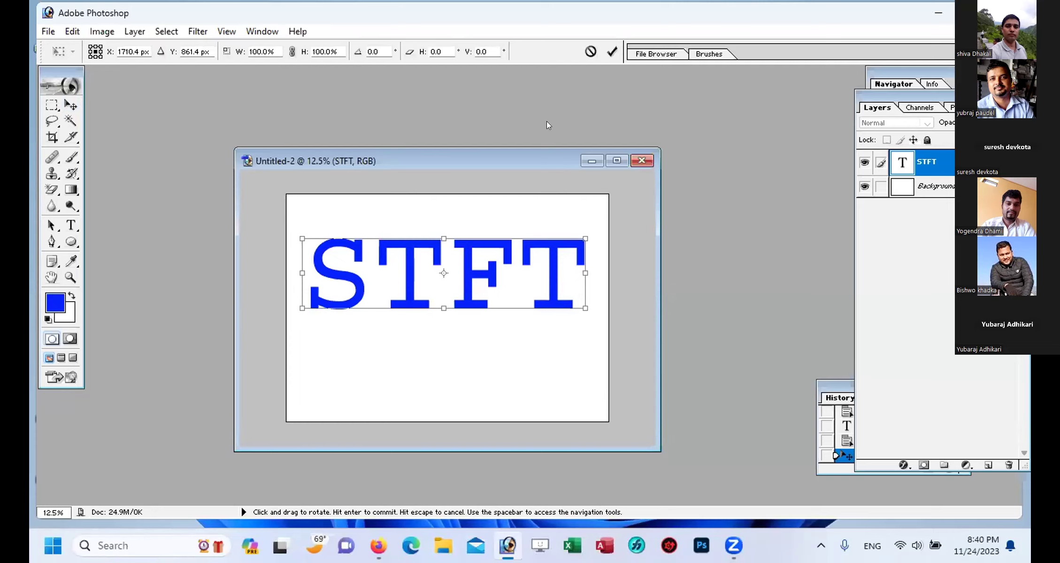
{"action": "left_click", "coordinate": [611, 52]}
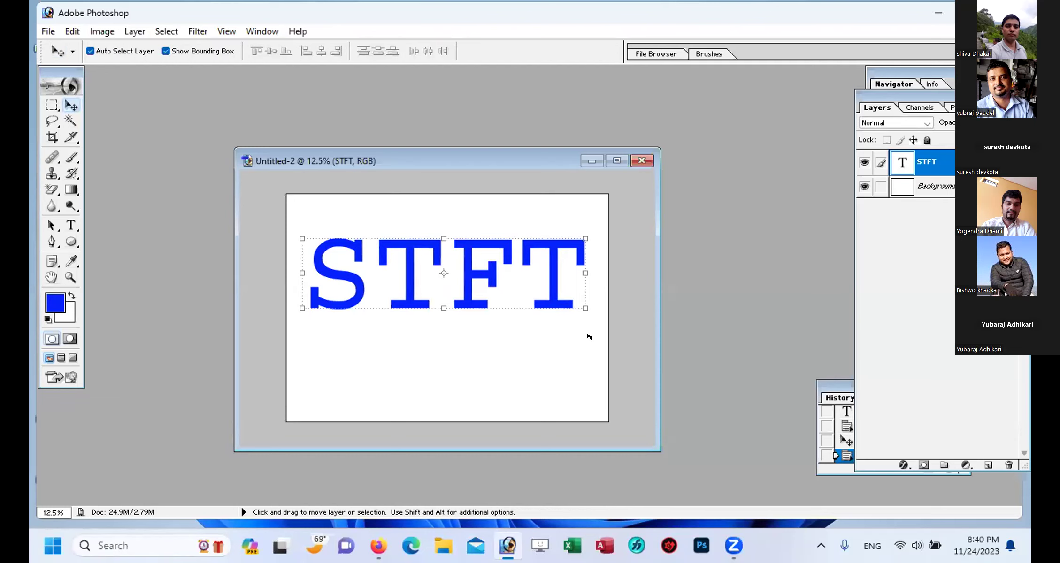
Step: Stack duplicate STFT layers, each offset alternately up and right, to build a 3D extruded text effect
{"action": "key", "text": "shift+alt"}
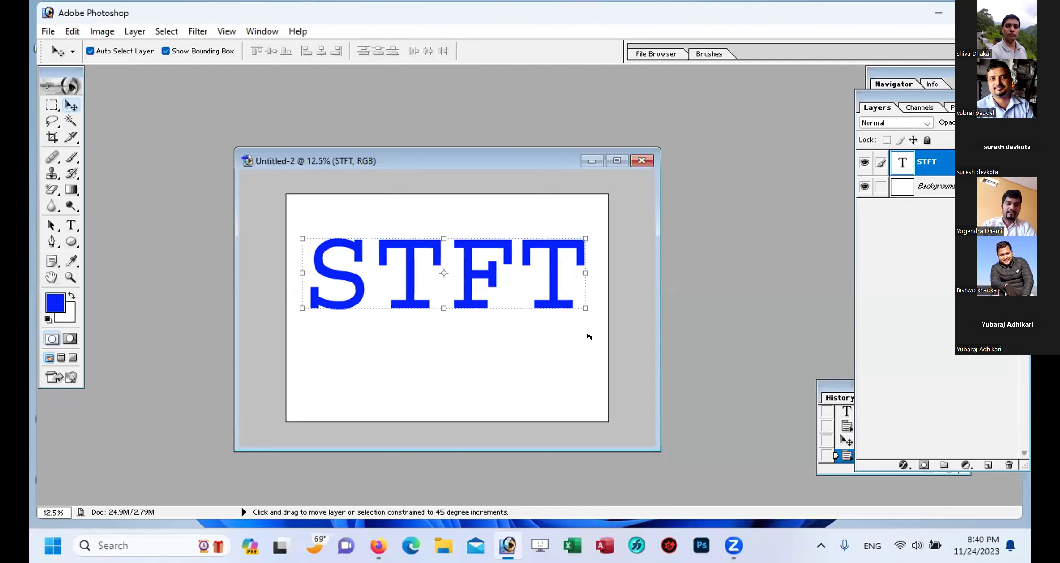
{"action": "key", "text": "shift+alt+Up"}
{"action": "key", "text": "shift+alt+Right"}
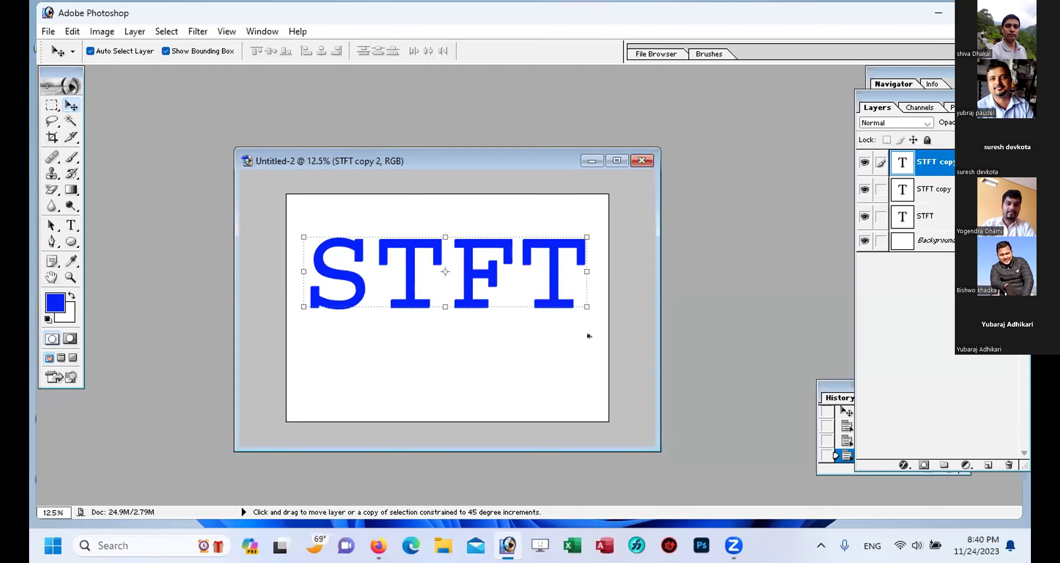
{"action": "key", "text": "shift+alt+Up"}
{"action": "key", "text": "shift+alt+Right"}
{"action": "key", "text": "shift+alt+Up"}
{"action": "key", "text": "shift+alt+Right"}
{"action": "key", "text": "shift+alt+Up"}
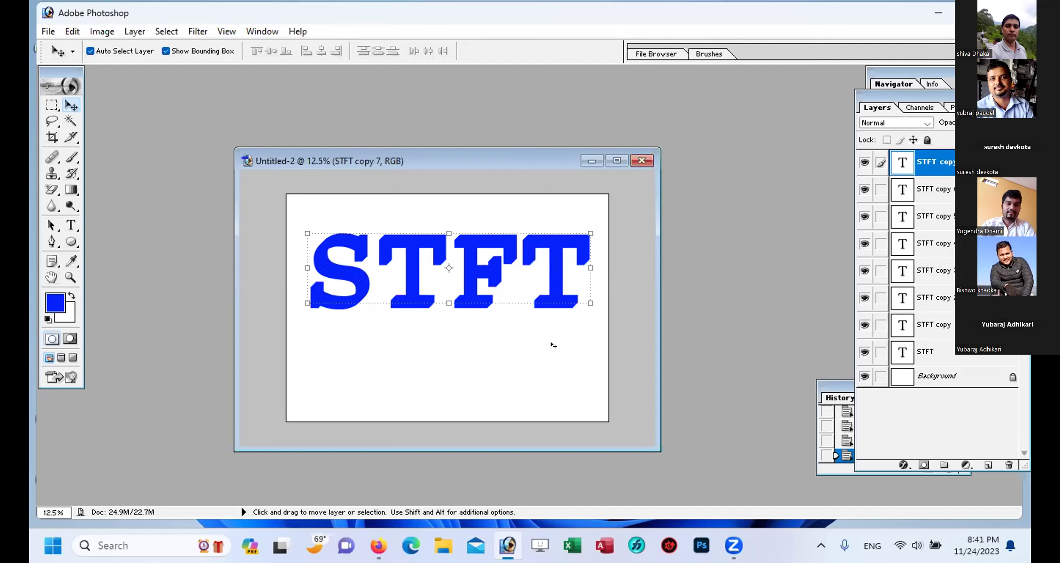
Step: Undo all the offset STFT copies, back to the single original text layer
{"action": "key", "text": "alt"}
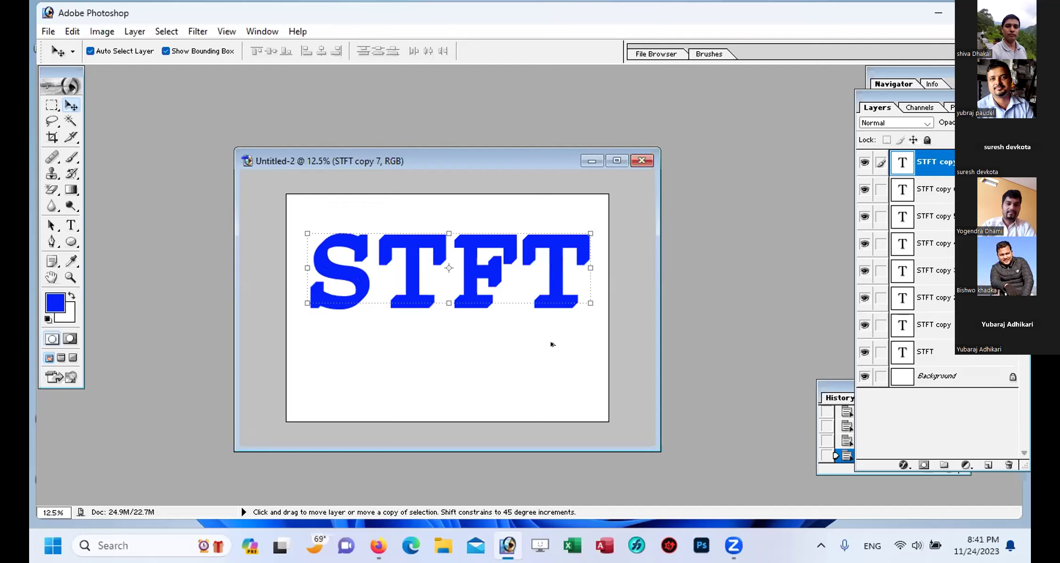
{"action": "key", "text": "ctrl+alt+z"}
{"action": "key", "text": "ctrl+alt+z"}
{"action": "key", "text": "ctrl+alt+z"}
{"action": "key", "text": "ctrl+alt+z"}
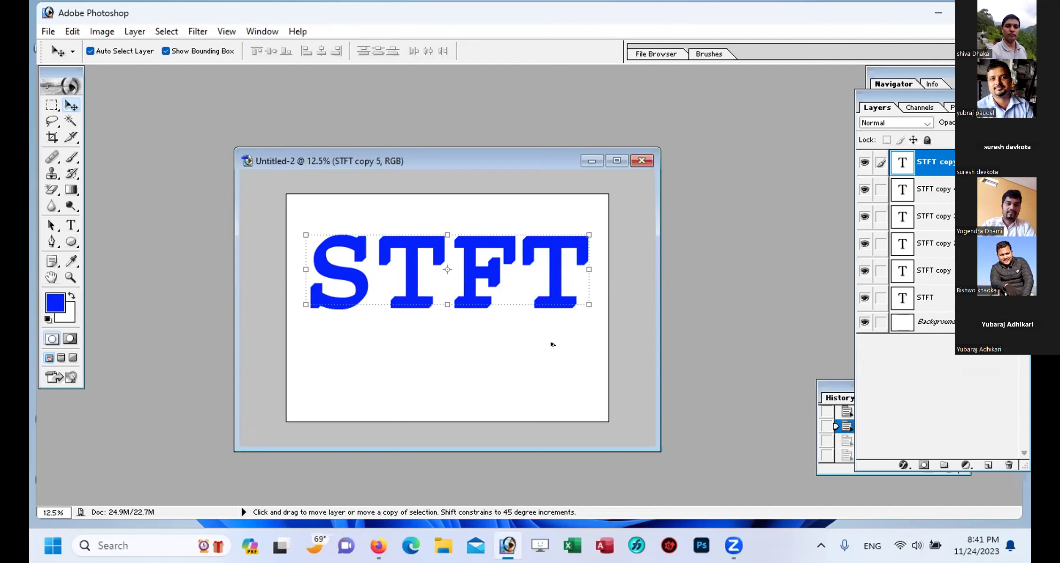
{"action": "key", "text": "ctrl+alt+z"}
{"action": "key", "text": "ctrl+alt+z"}
{"action": "key", "text": "ctrl+alt+z"}
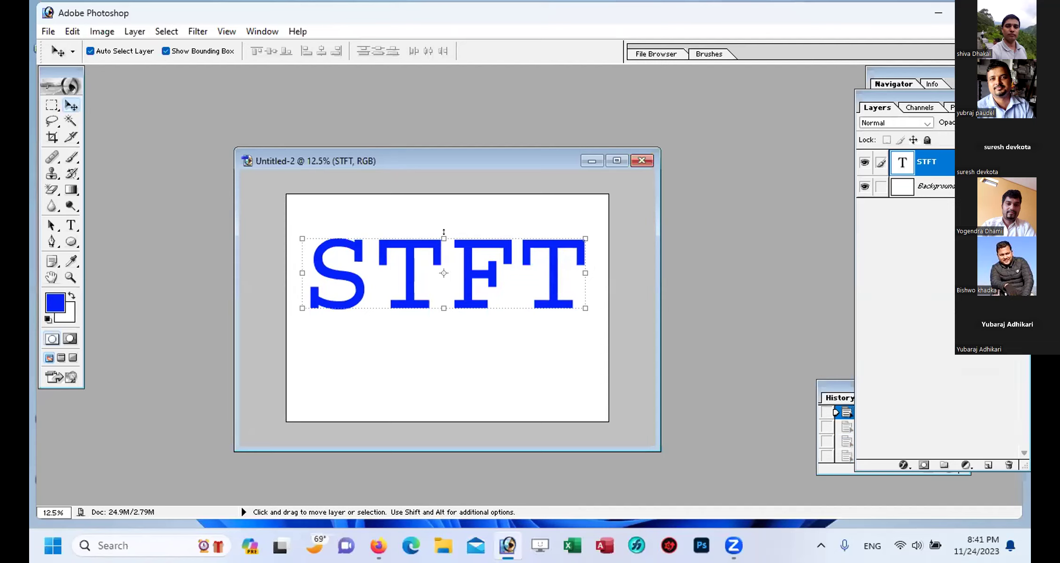
Step: Add a drop shadow to the STFT layer with 100% opacity, 14 px distance and a slightly larger size
{"action": "left_click", "coordinate": [132, 31]}
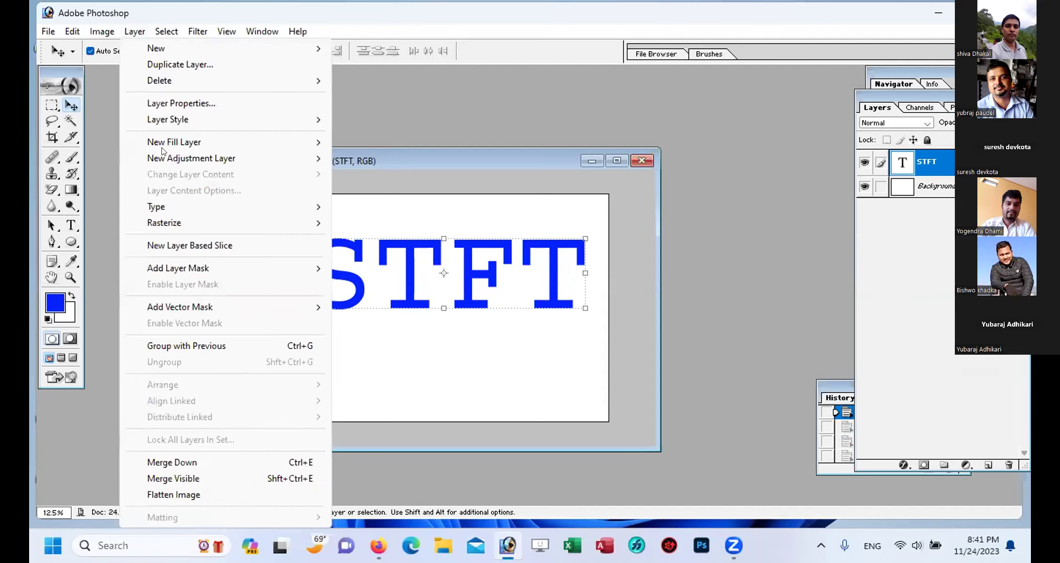
{"action": "mouse_move", "coordinate": [186, 116]}
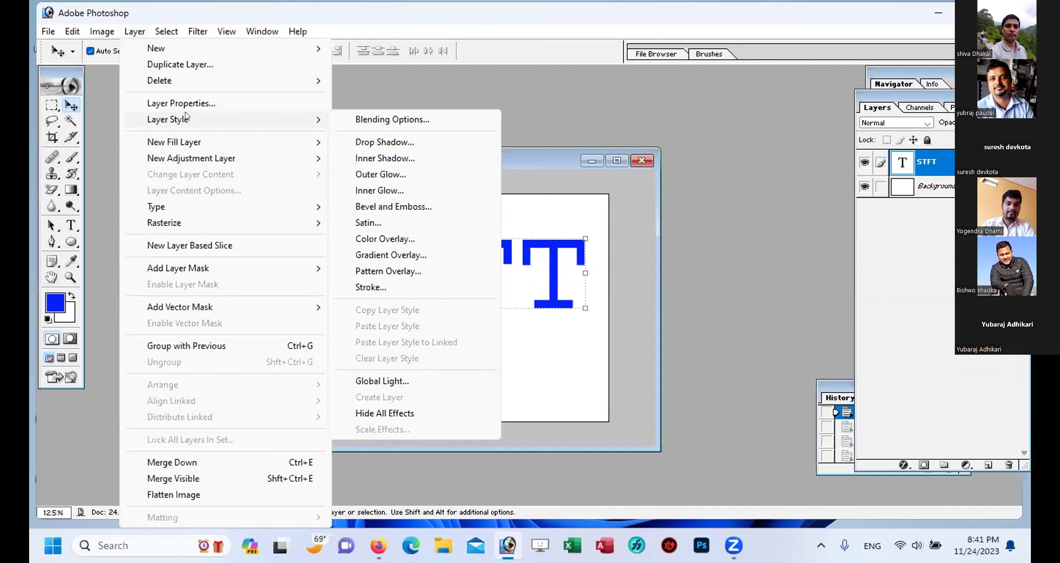
{"action": "left_click", "coordinate": [407, 143]}
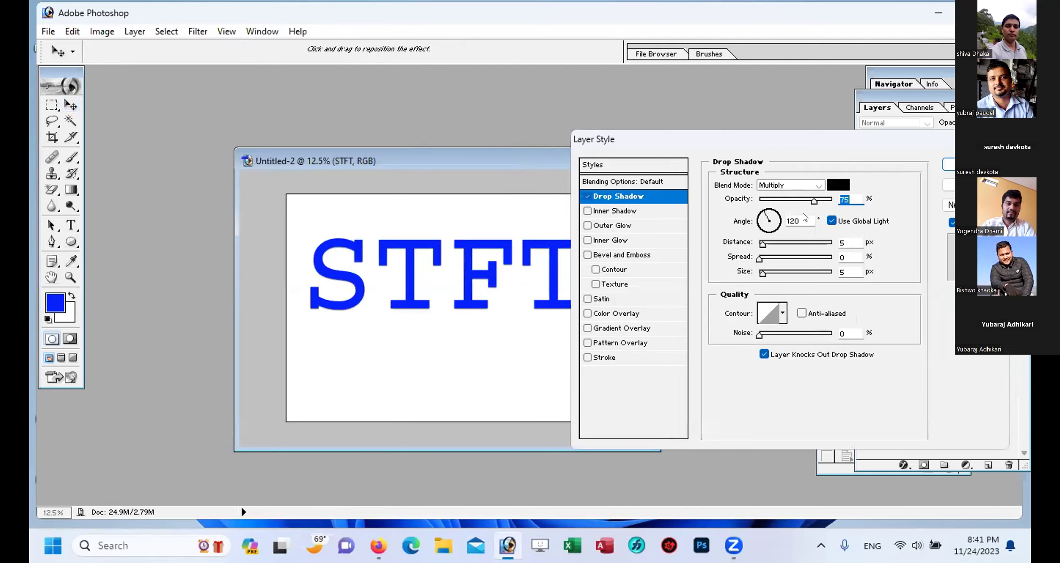
{"action": "left_click_drag", "start_coordinate": [816, 201], "coordinate": [834, 201]}
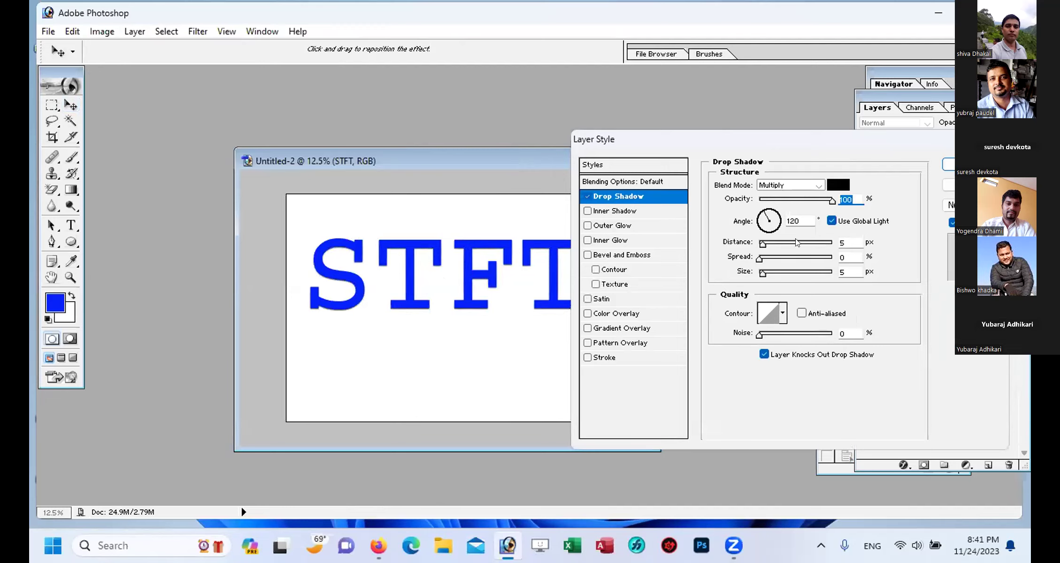
{"action": "left_click_drag", "start_coordinate": [762, 243], "coordinate": [770, 246]}
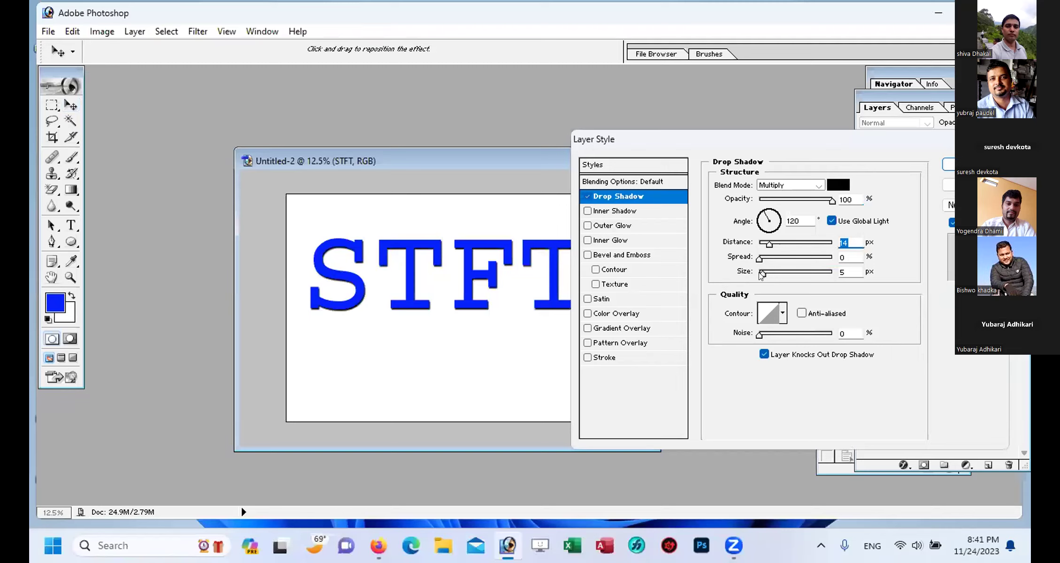
{"action": "mouse_move", "coordinate": [760, 272]}
{"action": "left_mouse_down"}
{"action": "mouse_move", "coordinate": [771, 272]}
{"action": "mouse_move", "coordinate": [760, 273]}
{"action": "left_mouse_up"}
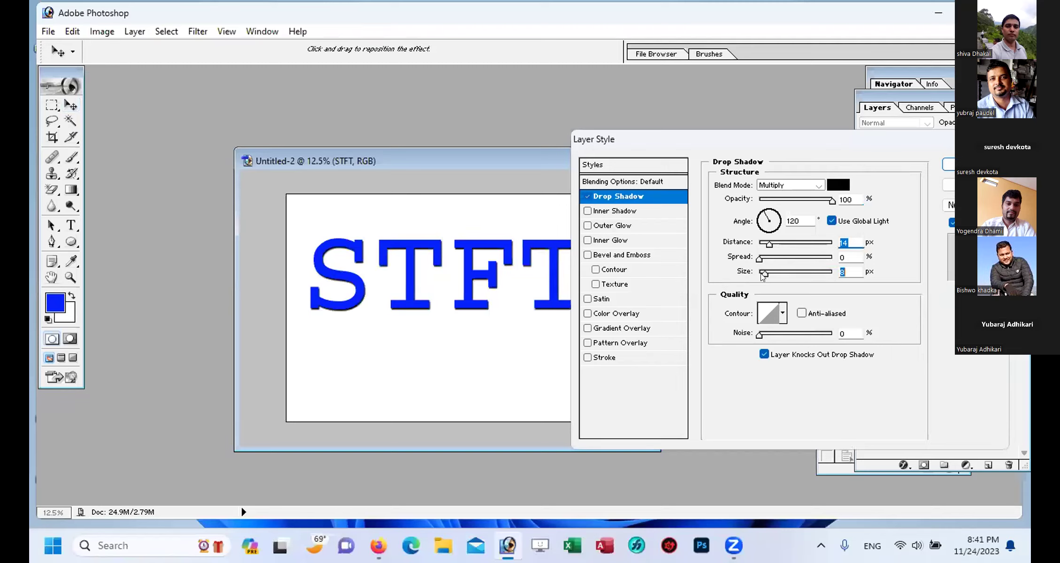
Step: Change the shadow colour to light blue 548BFA and apply the layer style
{"action": "left_click", "coordinate": [834, 185]}
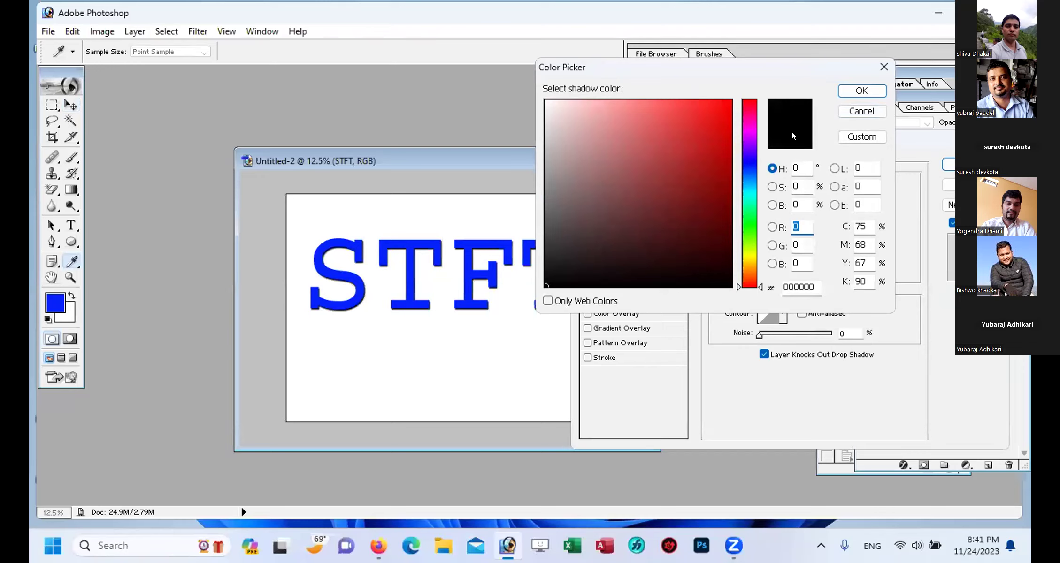
{"action": "left_click", "coordinate": [749, 170]}
{"action": "left_click", "coordinate": [666, 101]}
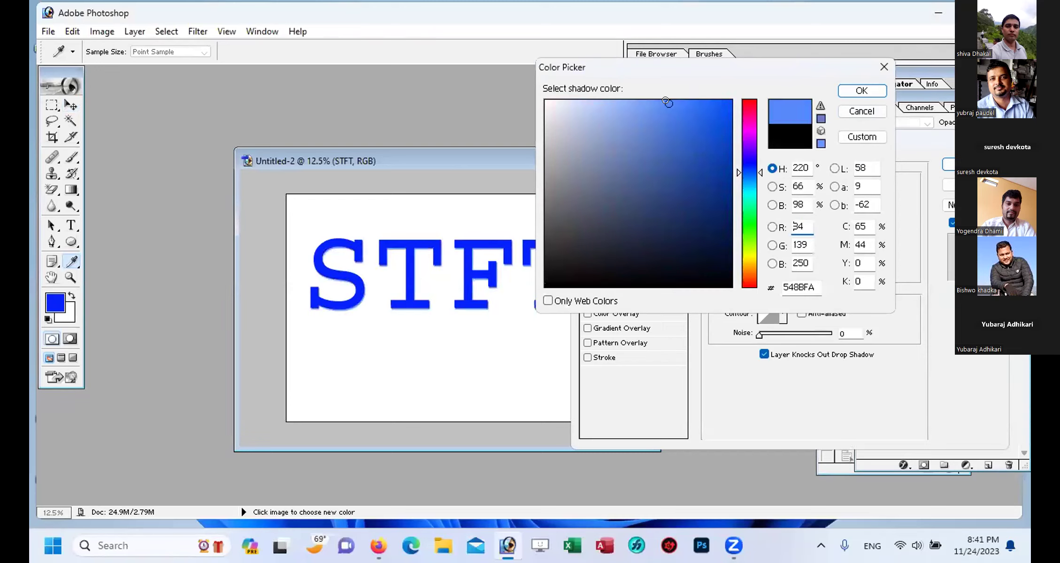
{"action": "left_click", "coordinate": [861, 91]}
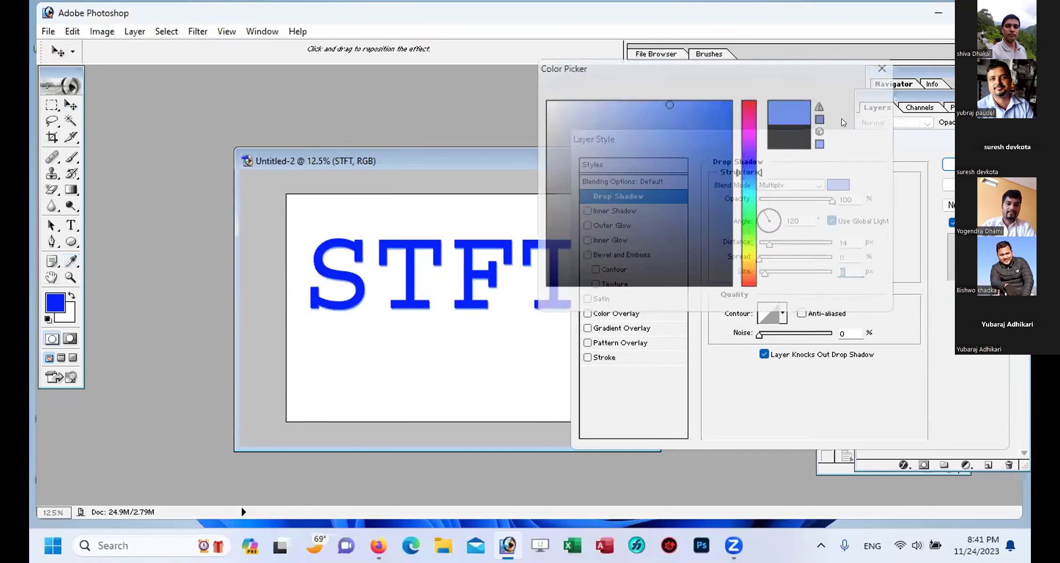
{"action": "left_click", "coordinate": [949, 164]}
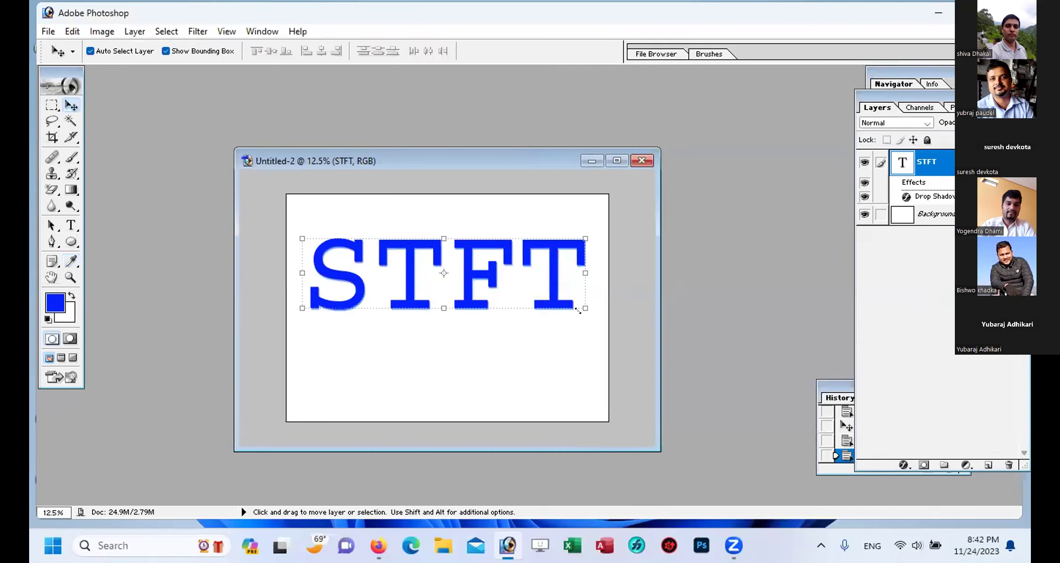
Step: Try shifting the STFT text up and right in small nudges with Free Transform and apply the transformation
{"action": "left_click", "coordinate": [504, 303]}
{"action": "left_click_drag", "start_coordinate": [504, 303], "coordinate": [504, 302]}
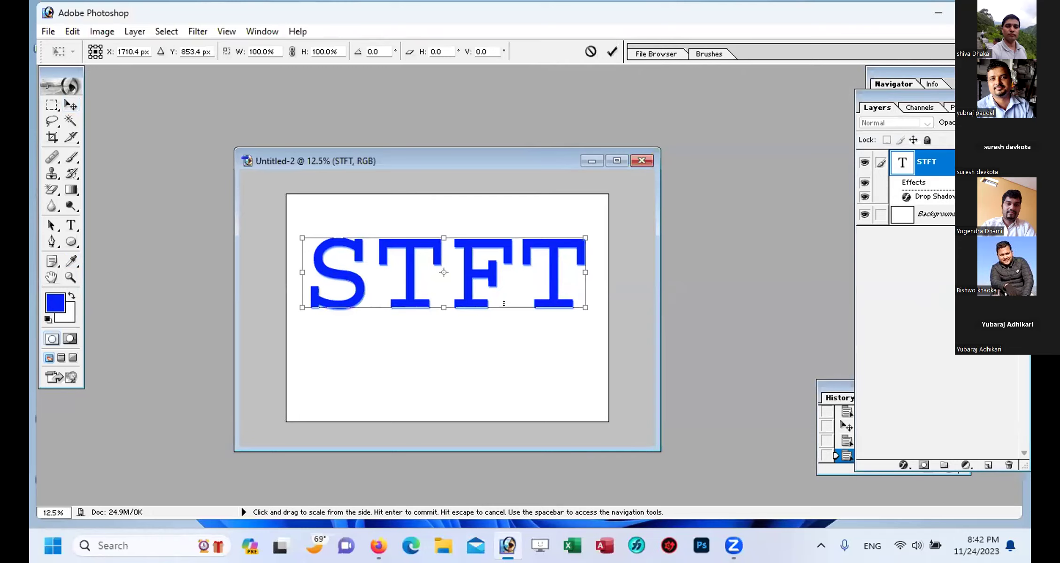
{"action": "left_click_drag", "start_coordinate": [504, 304], "coordinate": [504, 303]}
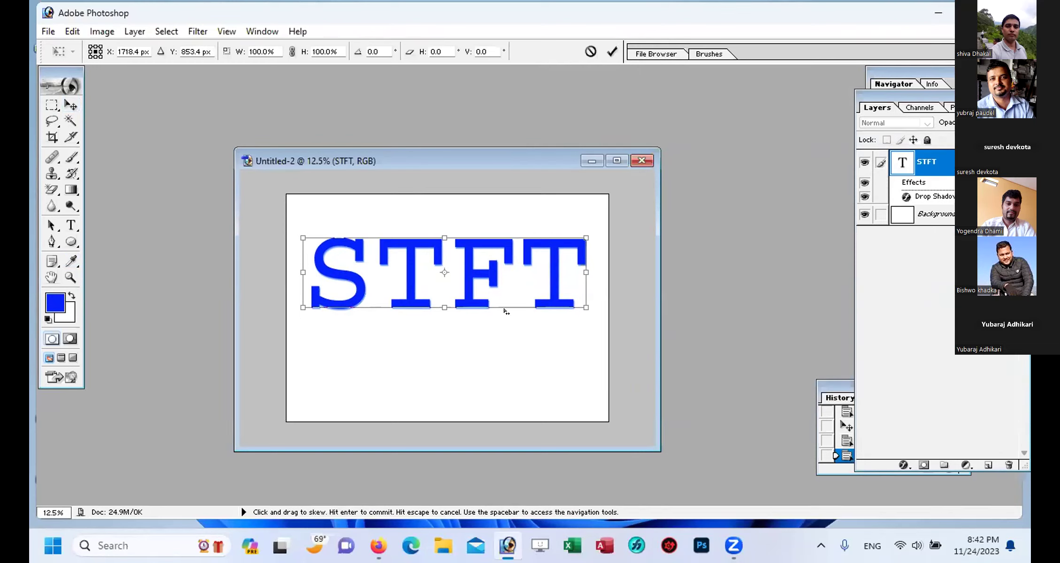
{"action": "key", "text": "Right"}
{"action": "key", "text": "Right"}
{"action": "key", "text": "Right"}
{"action": "key", "text": "Right"}
{"action": "key", "text": "Right"}
{"action": "key", "text": "Right"}
{"action": "key", "text": "Right"}
{"action": "key", "text": "Up"}
{"action": "key", "text": "Up"}
{"action": "key", "text": "Up"}
{"action": "key", "text": "Up"}
{"action": "key", "text": "Up"}
{"action": "key", "text": "Up"}
{"action": "key", "text": "Up"}
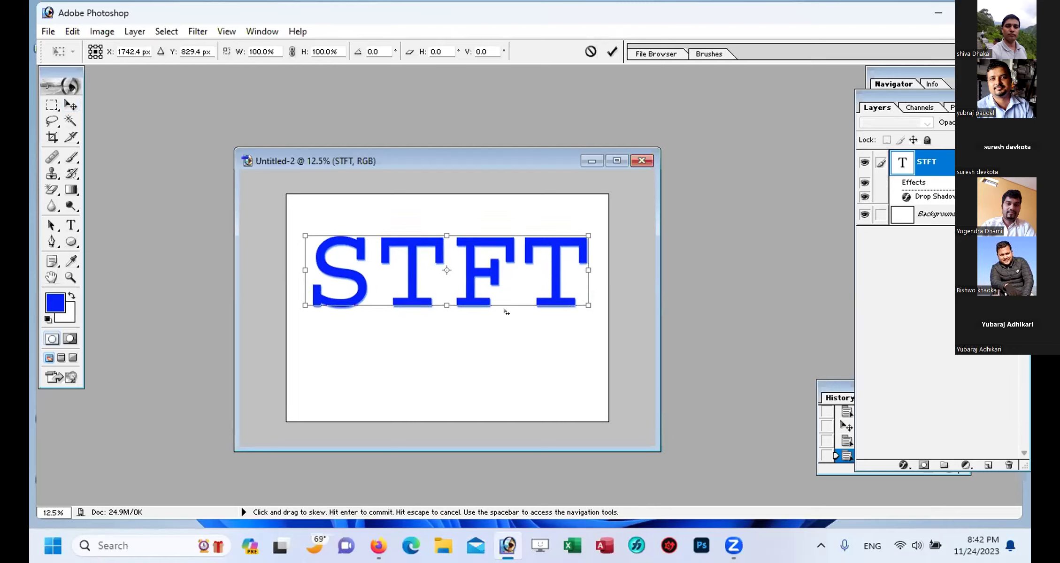
{"action": "key", "text": "Right"}
{"action": "key", "text": "Up"}
{"action": "key", "text": "Right"}
{"action": "key", "text": "Up"}
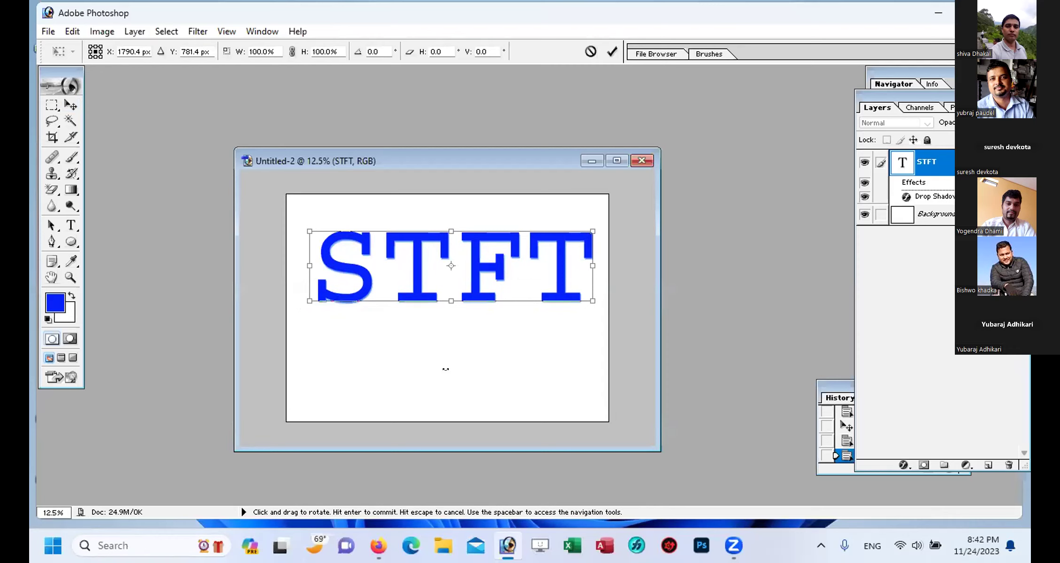
{"action": "key", "text": "Return"}
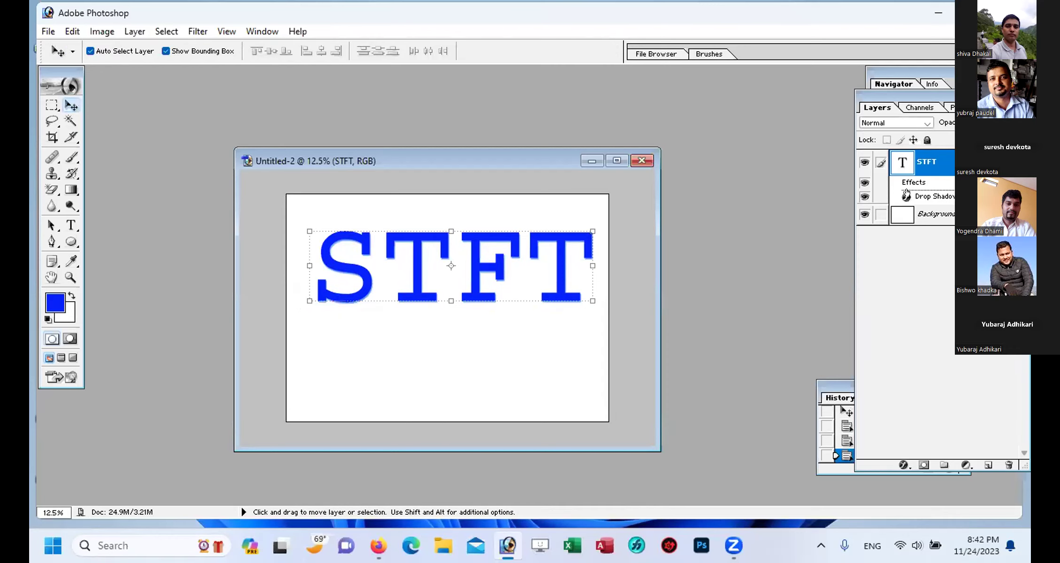
Step: Undo the STFT text's shift and remove its drop shadow by stepping back two history states
{"action": "key", "text": "ctrl+minus"}
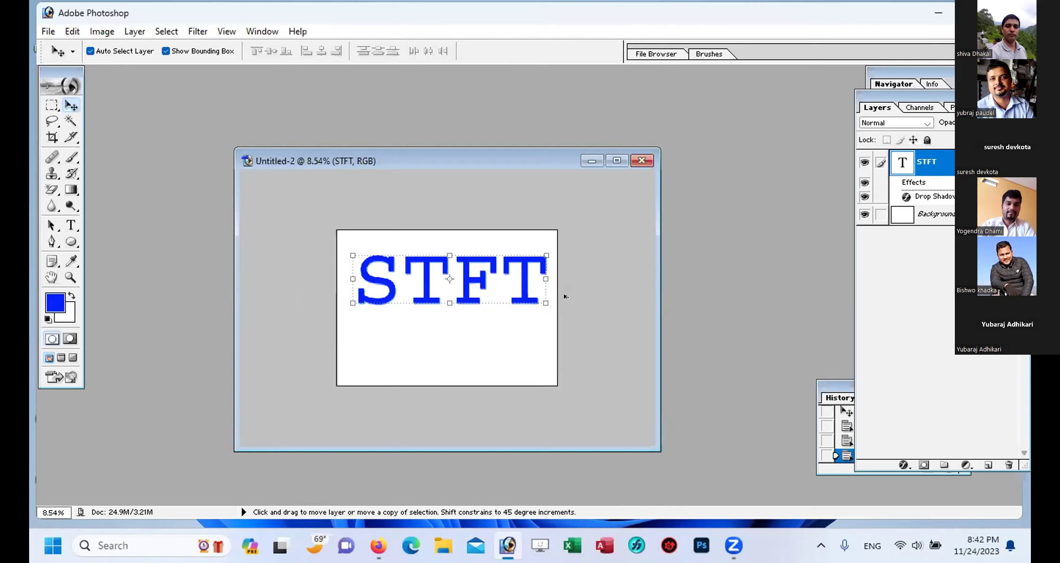
{"action": "key", "text": "ctrl+alt+z"}
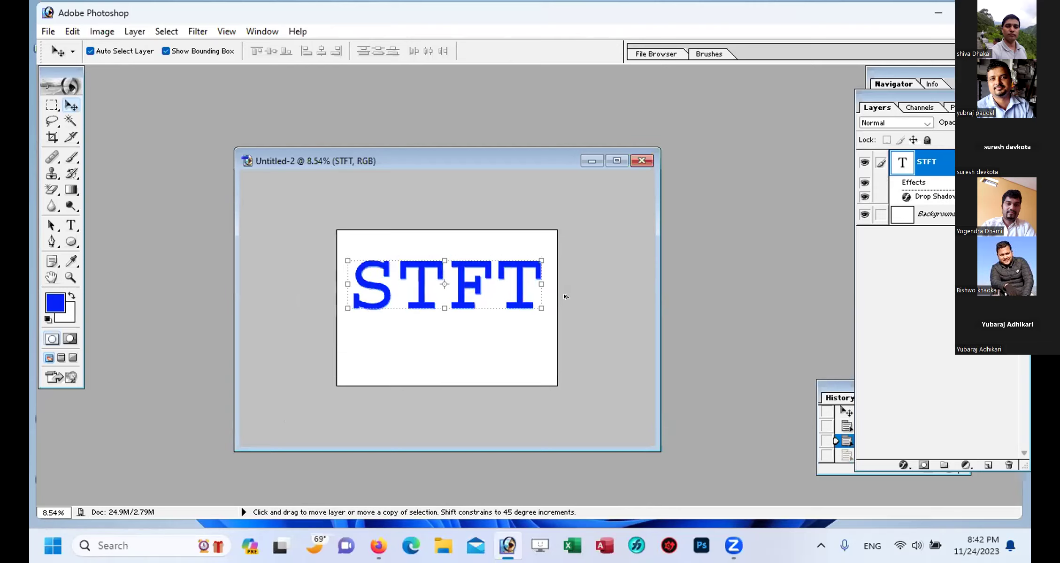
{"action": "key", "text": "ctrl+alt+z"}
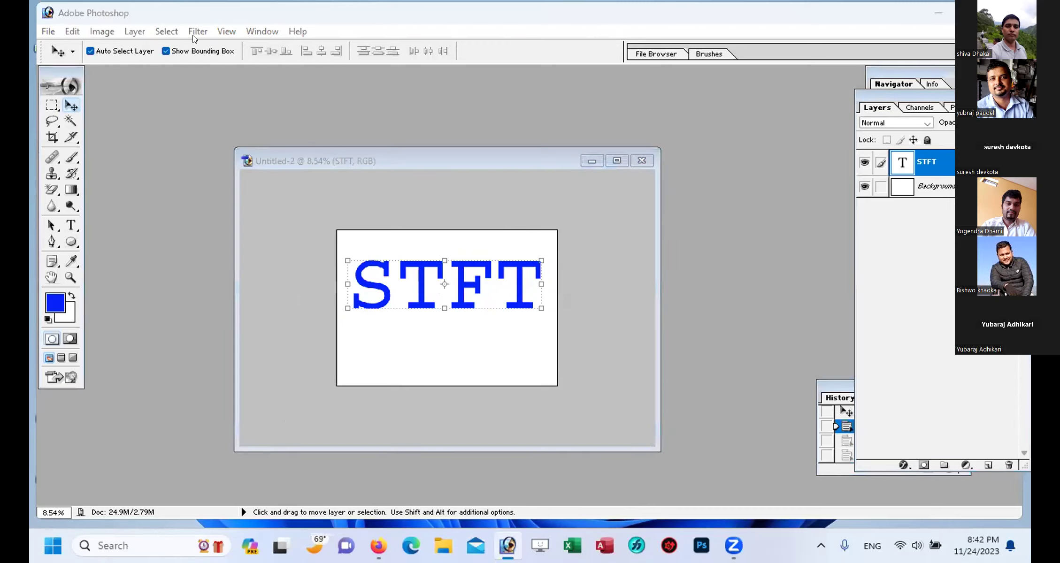
Step: Add a light blue drop shadow to the STFT layer with 99% opacity, 8 px distance and 9 px size
{"action": "left_click", "coordinate": [164, 32]}
{"action": "mouse_move", "coordinate": [135, 31]}
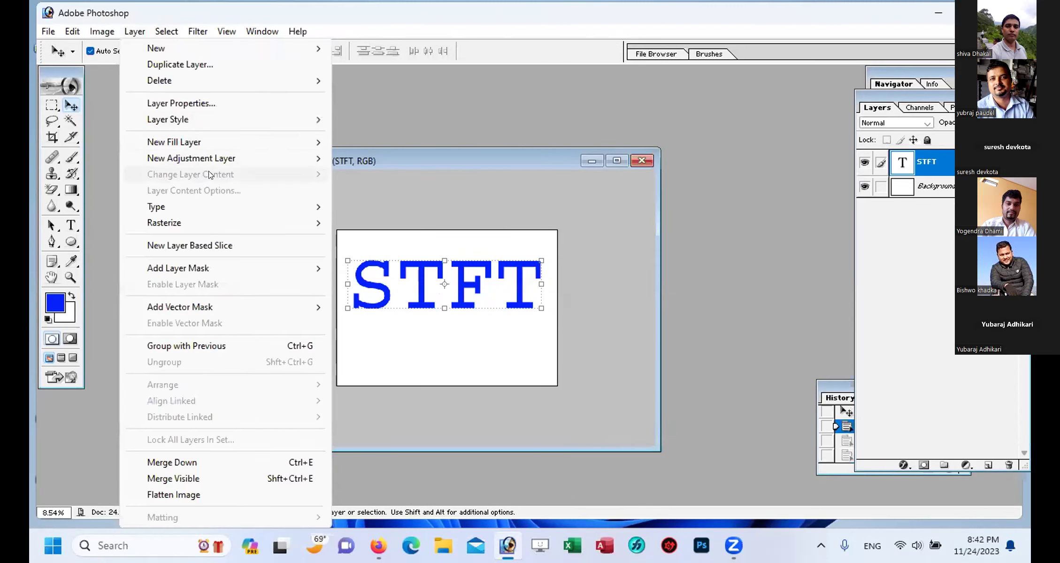
{"action": "mouse_move", "coordinate": [209, 121]}
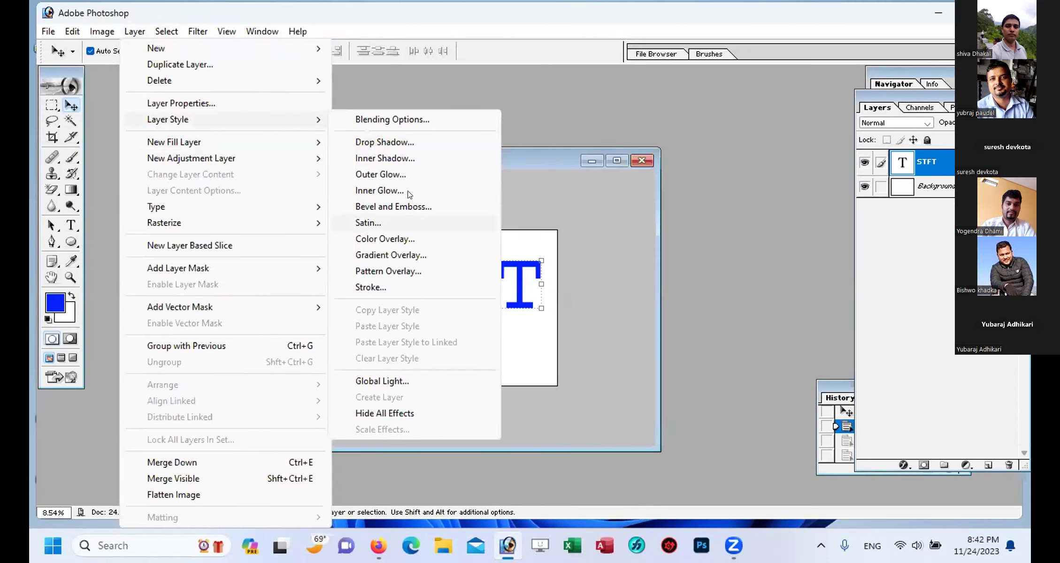
{"action": "left_click", "coordinate": [395, 142]}
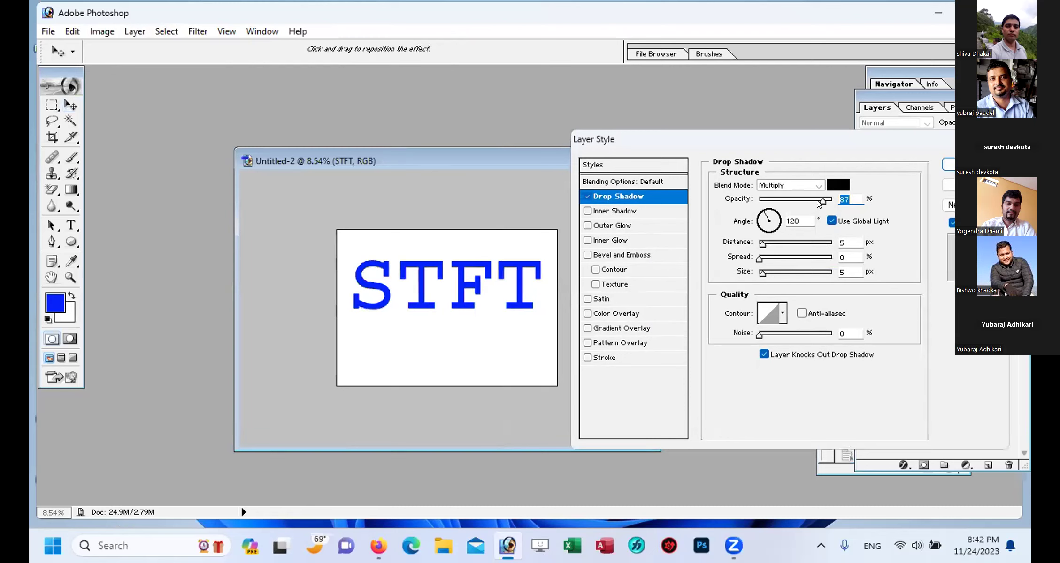
{"action": "left_click", "coordinate": [838, 185]}
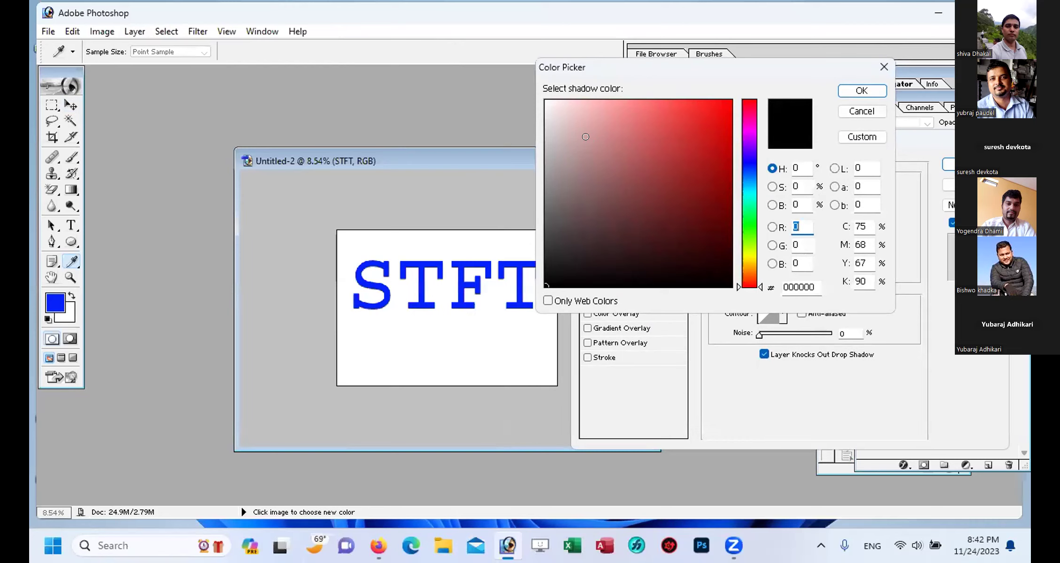
{"action": "left_click", "coordinate": [747, 169]}
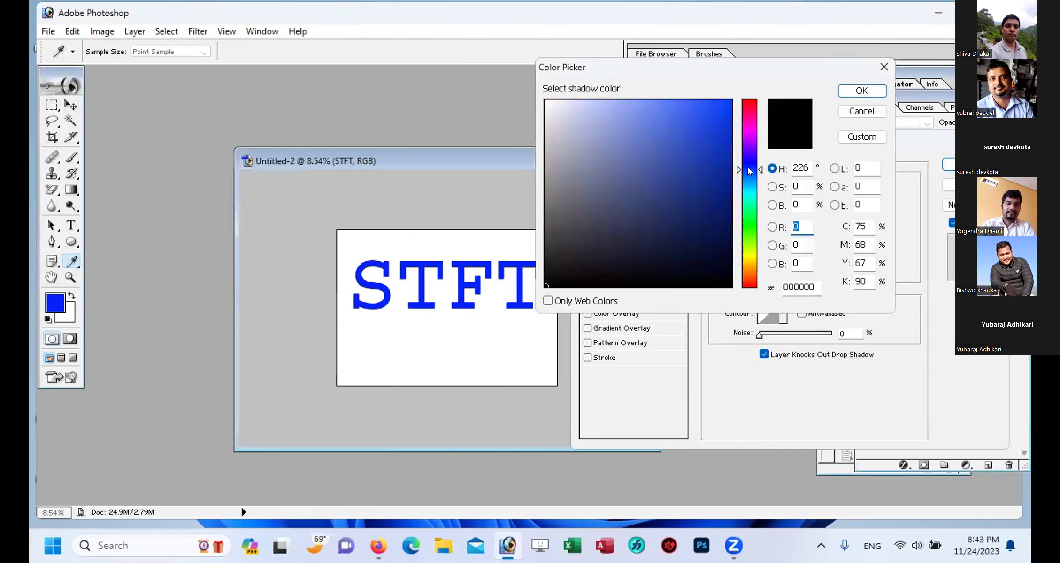
{"action": "key", "text": "Return"}
{"action": "left_click_drag", "start_coordinate": [760, 241], "coordinate": [765, 274]}
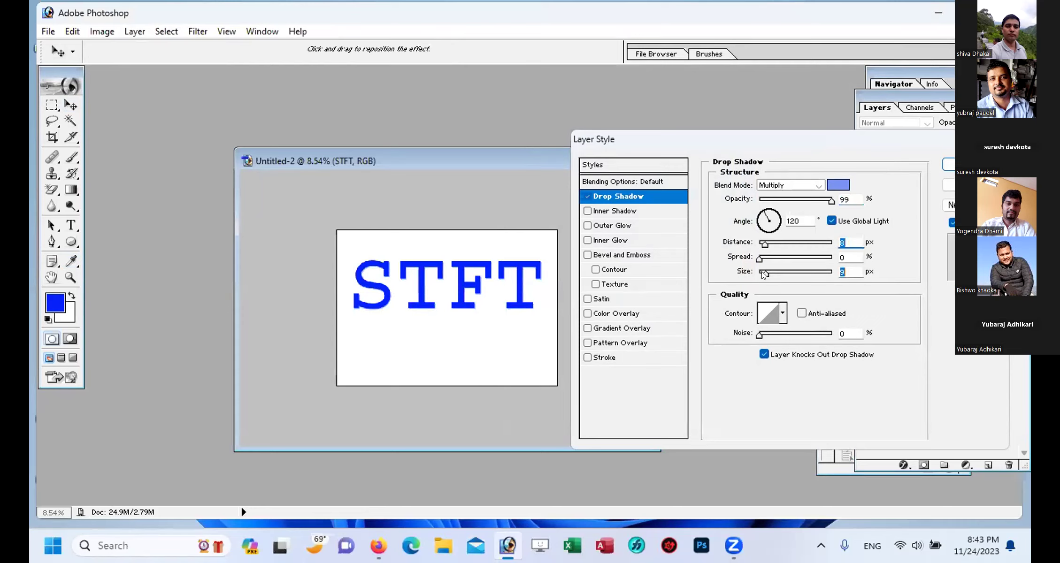
{"action": "left_click", "coordinate": [949, 164]}
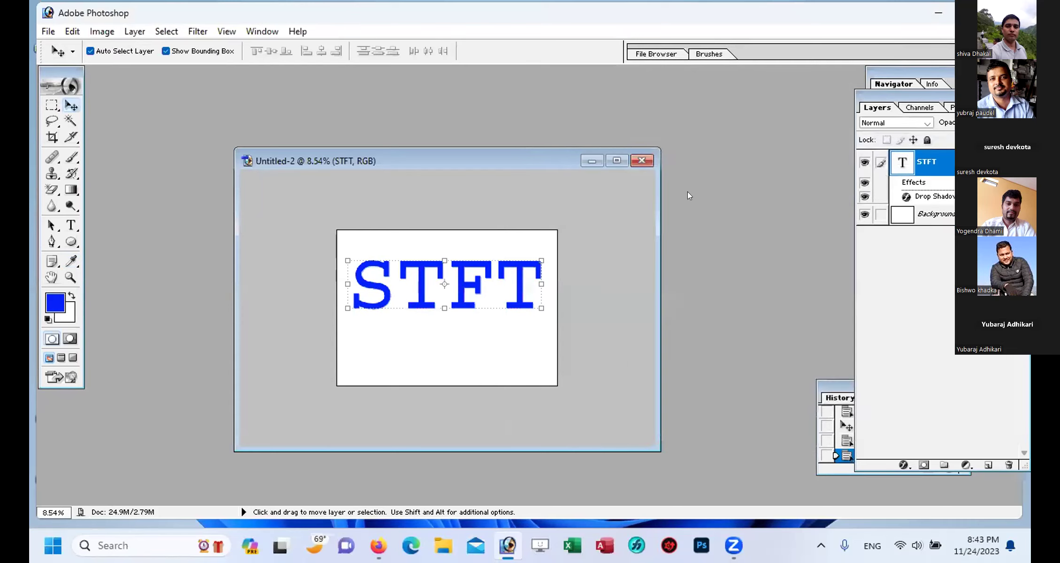
Step: Nudge the STFT text slightly up and right with Free Transform and apply the transformation
{"action": "left_click", "coordinate": [471, 311]}
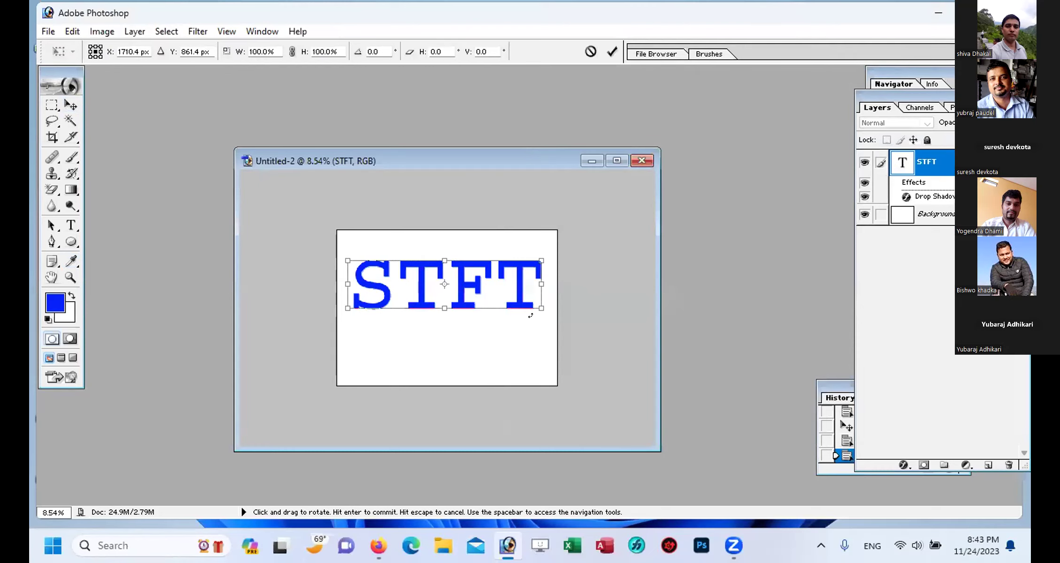
{"action": "key", "text": "Right"}
{"action": "key", "text": "Up"}
{"action": "key", "text": "Up"}
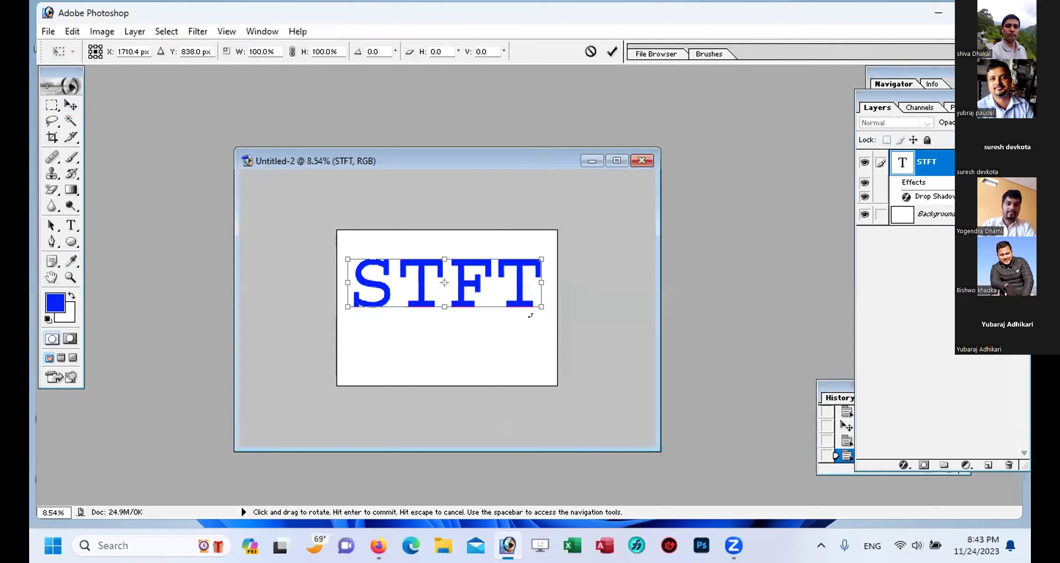
{"action": "key", "text": "Right"}
{"action": "key", "text": "Return"}
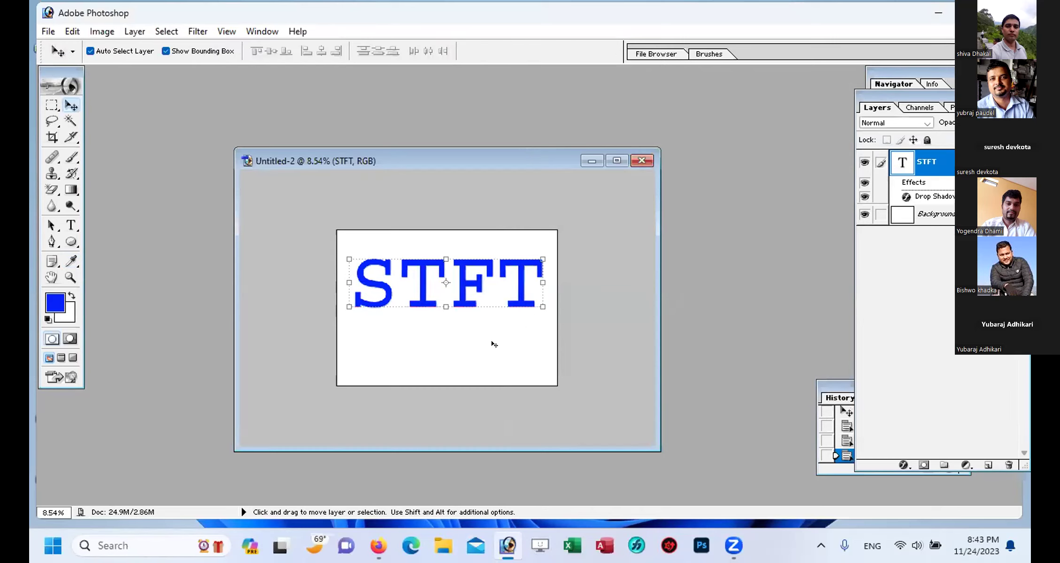
Step: Create four stacked copies of the STFT layer, offset step by step up and right, for an extruded look
{"action": "key", "text": "shift+alt"}
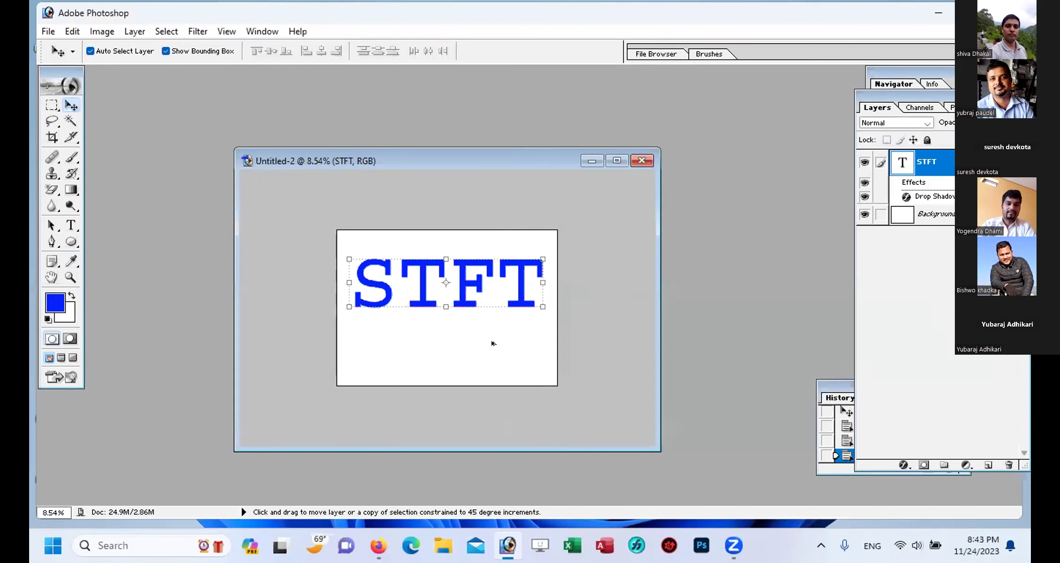
{"action": "key", "text": "shift+alt+Up"}
{"action": "key", "text": "shift+alt+Right"}
{"action": "key", "text": "shift+alt+Up"}
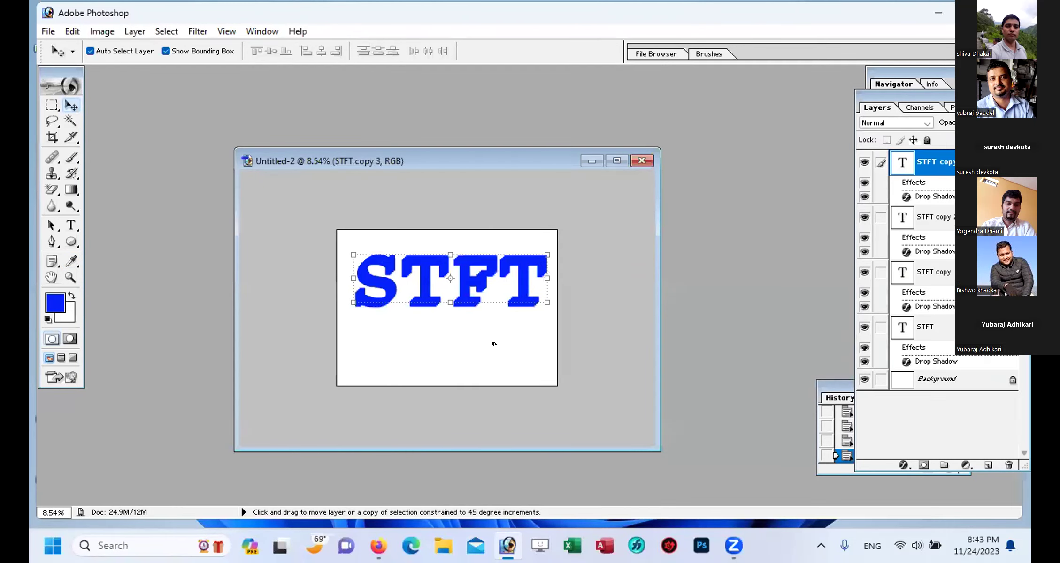
{"action": "key", "text": "shift+alt+Right"}
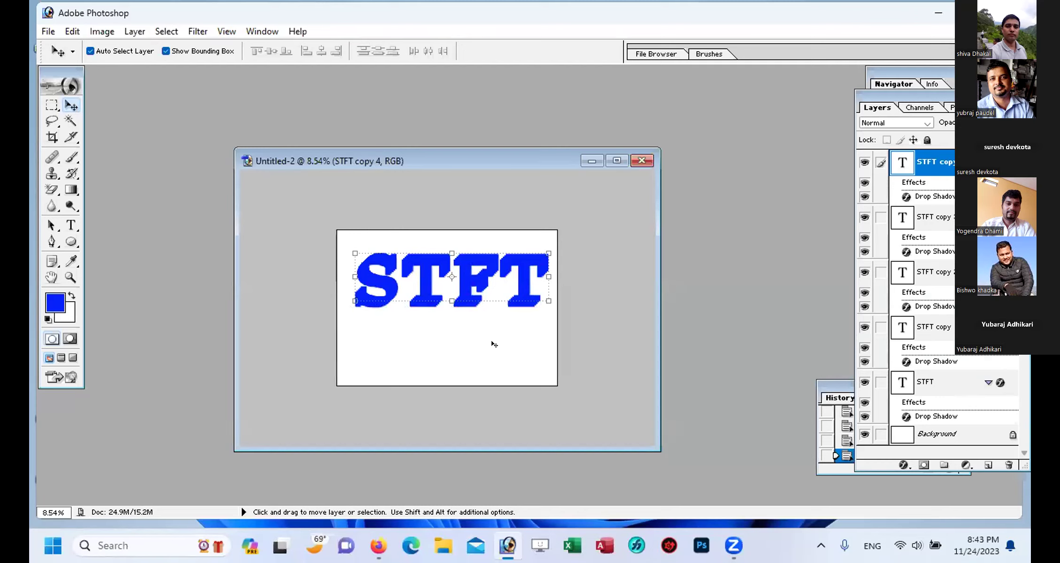
{"action": "left_click", "coordinate": [490, 345]}
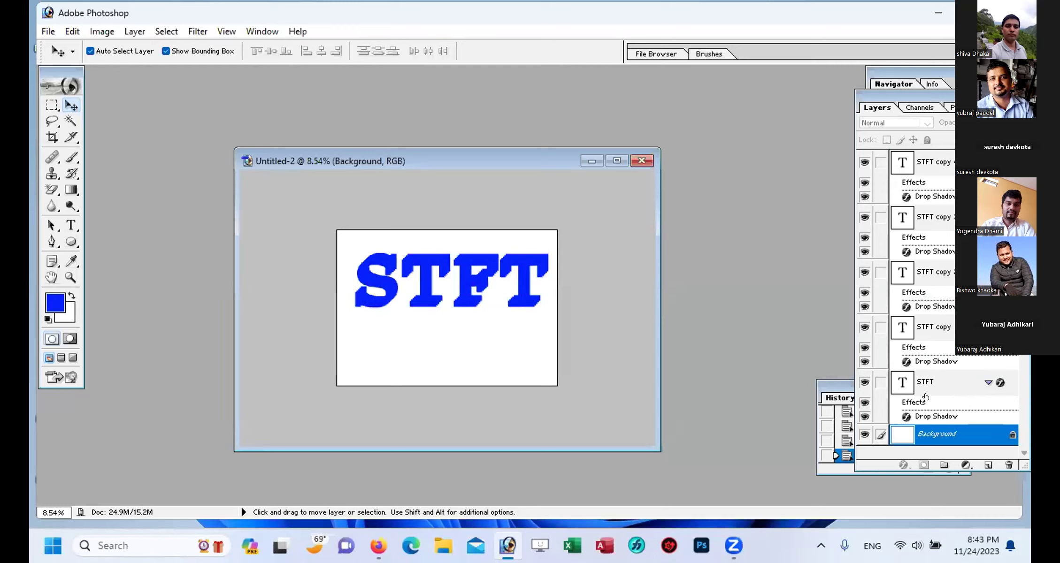
Step: Link the four STFT copies to the original layer, merge them into one, and move the merged text slightly down and left
{"action": "left_click", "coordinate": [952, 390]}
{"action": "left_click", "coordinate": [880, 327]}
{"action": "left_click", "coordinate": [881, 273]}
{"action": "left_click", "coordinate": [881, 217]}
{"action": "left_click", "coordinate": [880, 163]}
{"action": "key", "text": "ctrl+minus"}
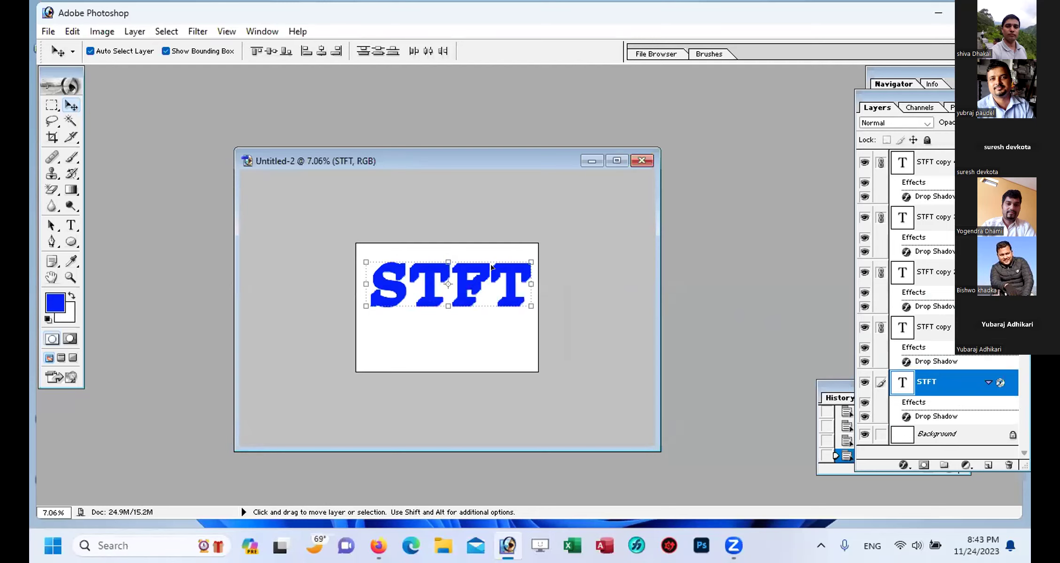
{"action": "key", "text": "ctrl+e"}
{"action": "mouse_move", "coordinate": [472, 275]}
{"action": "left_mouse_down"}
{"action": "mouse_move", "coordinate": [475, 302]}
{"action": "mouse_move", "coordinate": [463, 285]}
{"action": "left_mouse_up"}
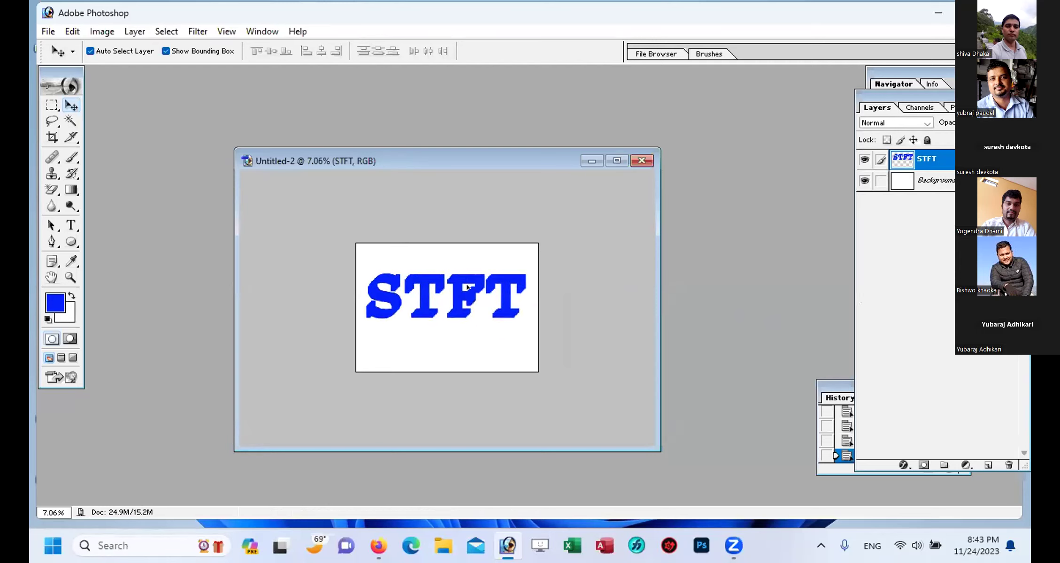
Step: Close the STFT document without saving, then restore the rosette document for viewing and minimize it again
{"action": "left_click", "coordinate": [641, 160]}
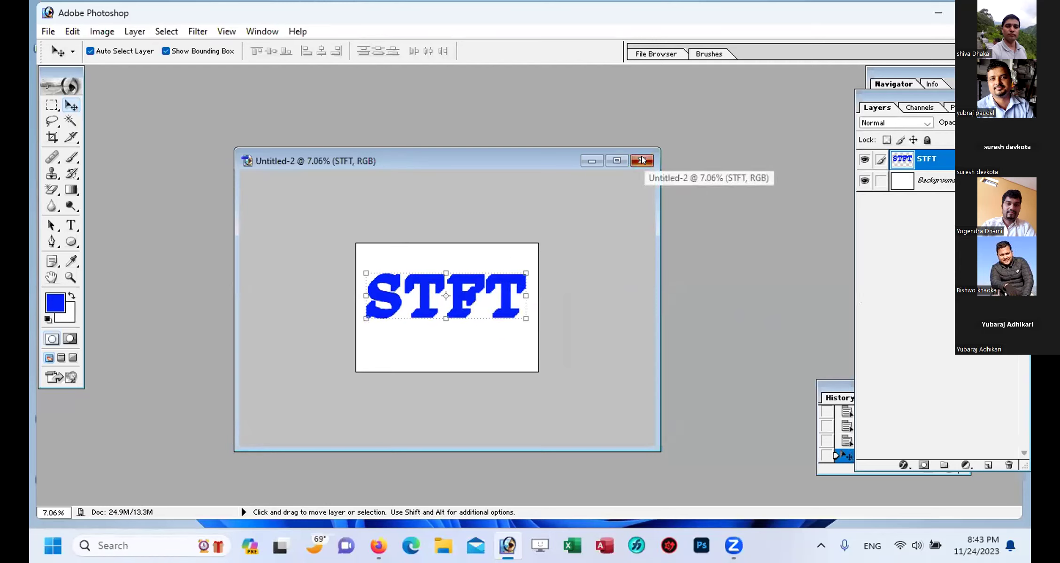
{"action": "left_click", "coordinate": [480, 207]}
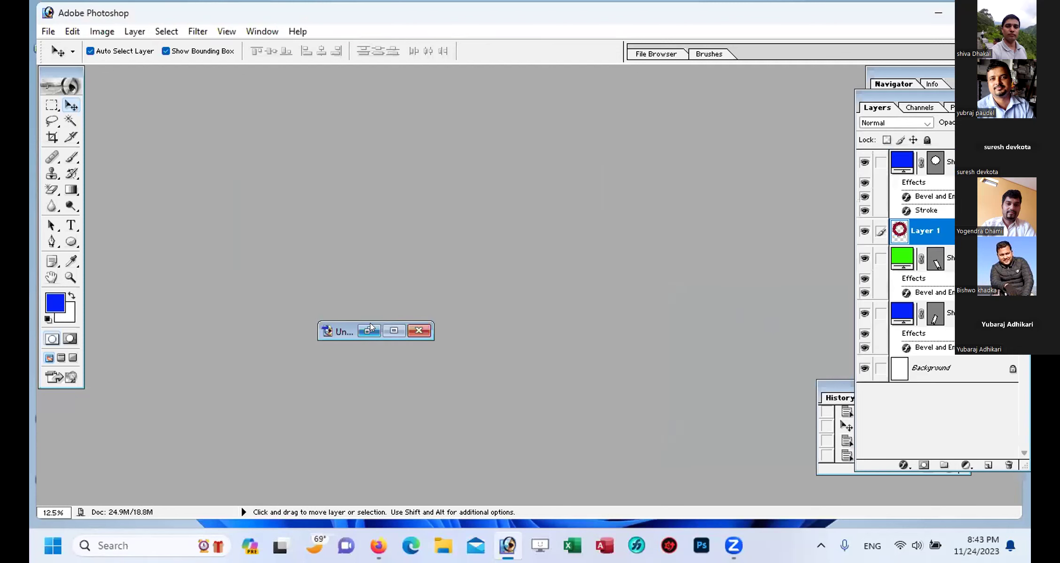
{"action": "left_click", "coordinate": [369, 331]}
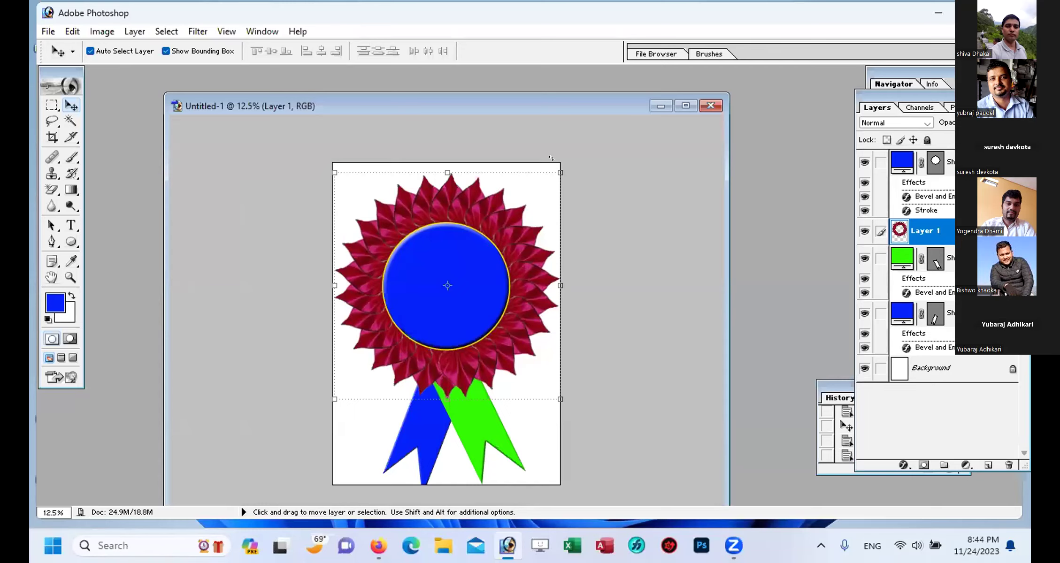
{"action": "left_click", "coordinate": [657, 106]}
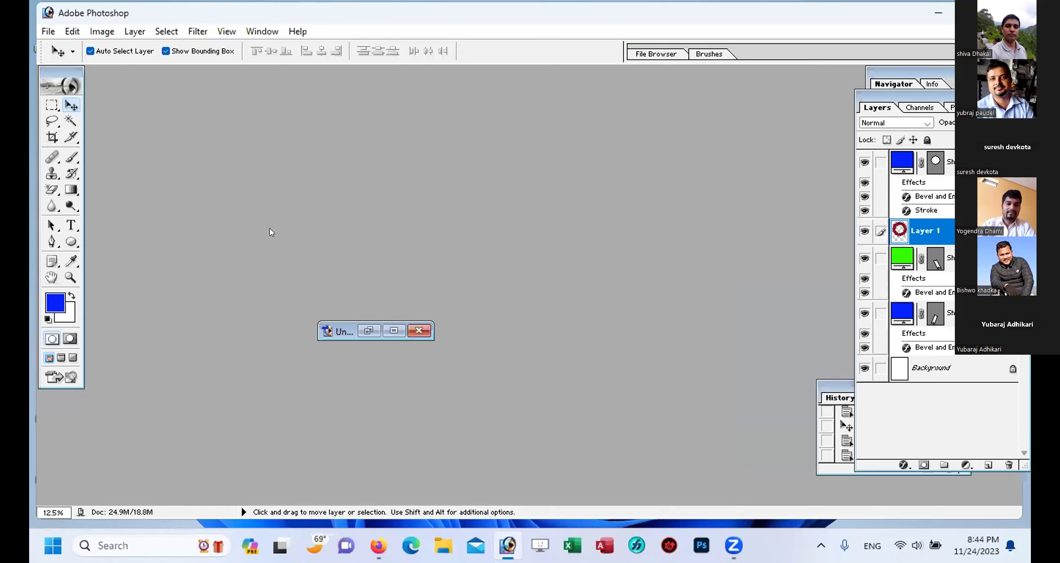
Step: Create a white A4 RGB document at 300 pixels/inch, rotate its canvas 90° CW, and enlarge and reposition its window
{"action": "key", "text": "ctrl+n"}
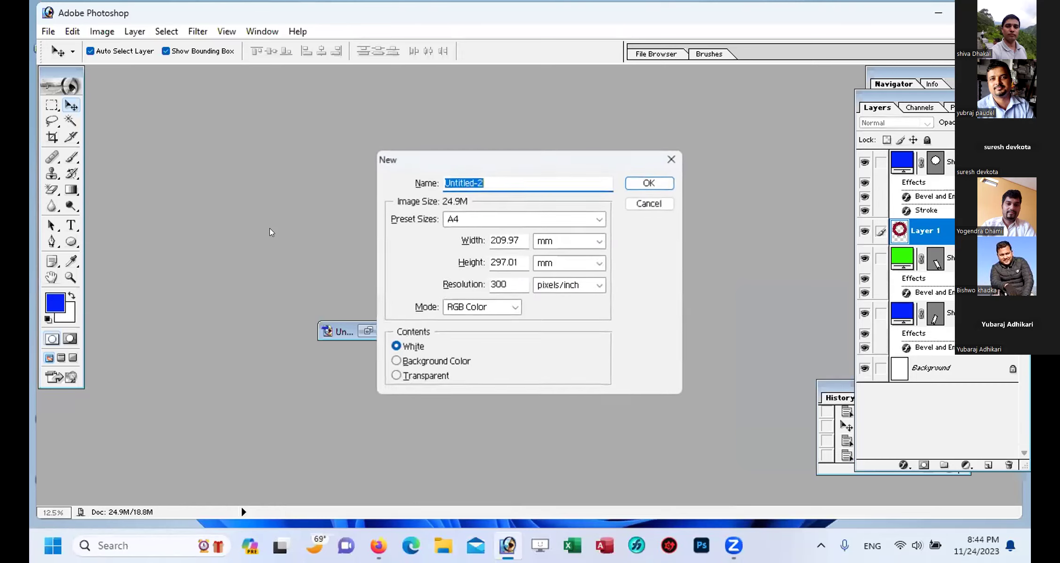
{"action": "left_click", "coordinate": [648, 184]}
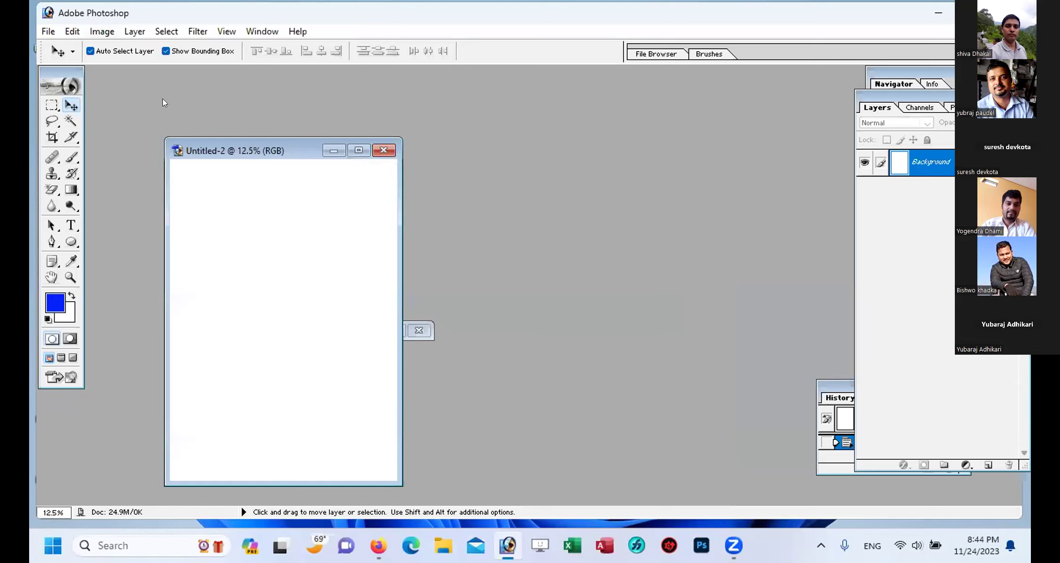
{"action": "left_click", "coordinate": [102, 32]}
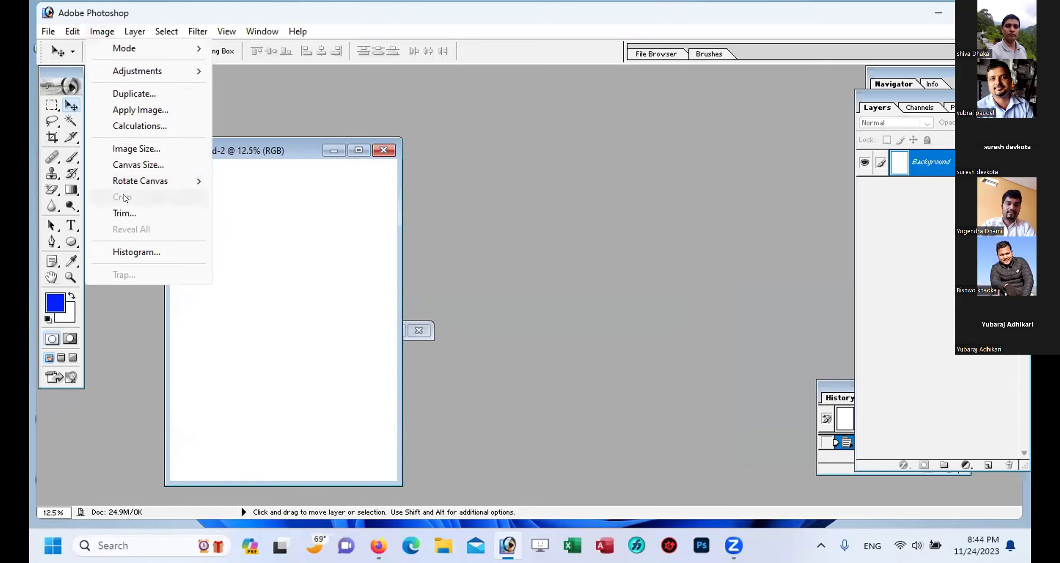
{"action": "mouse_move", "coordinate": [141, 182]}
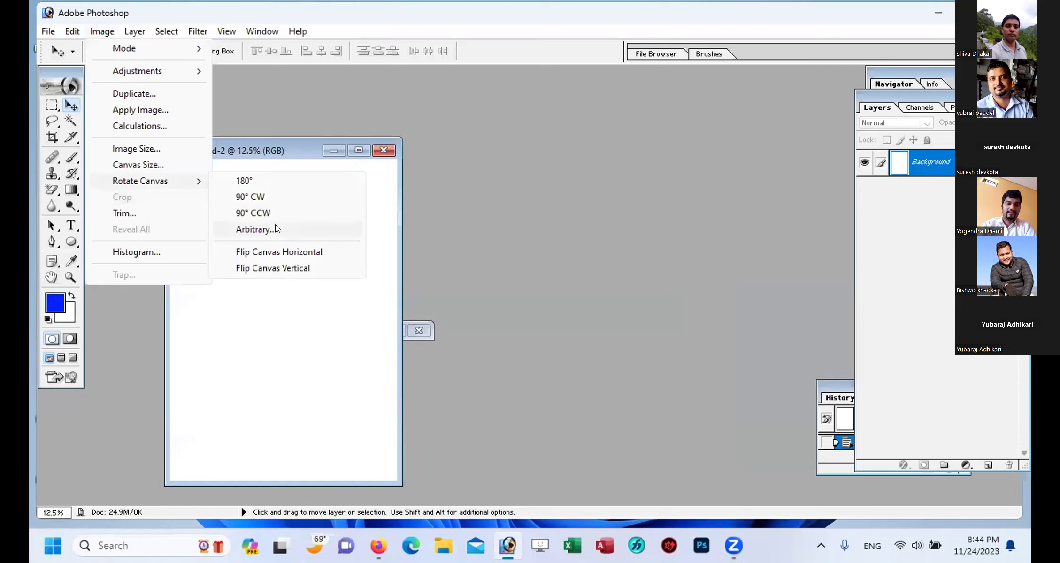
{"action": "left_click", "coordinate": [261, 194]}
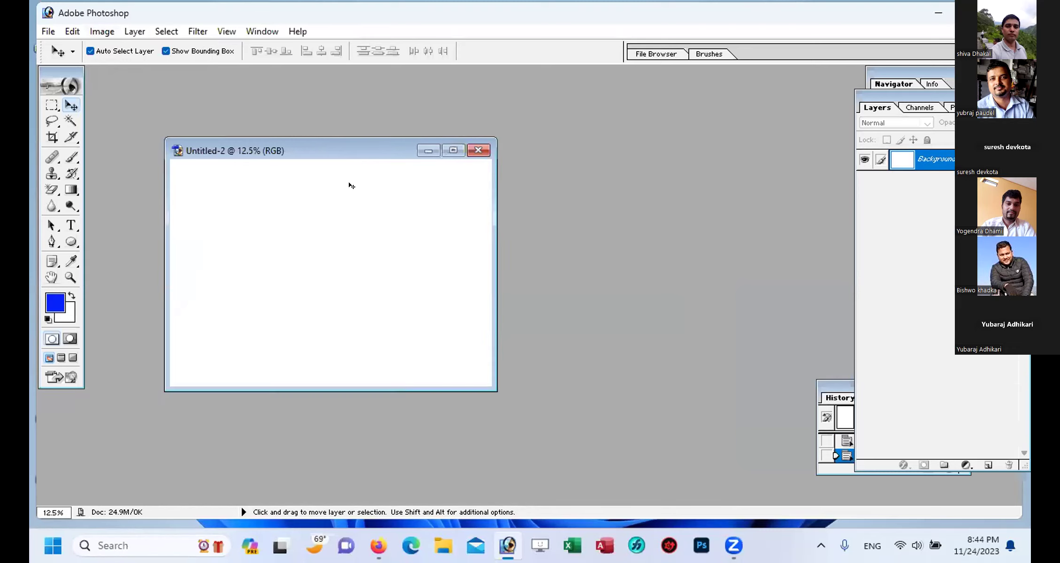
{"action": "left_click_drag", "start_coordinate": [484, 386], "coordinate": [555, 428]}
{"action": "left_click_drag", "start_coordinate": [345, 151], "coordinate": [462, 148]}
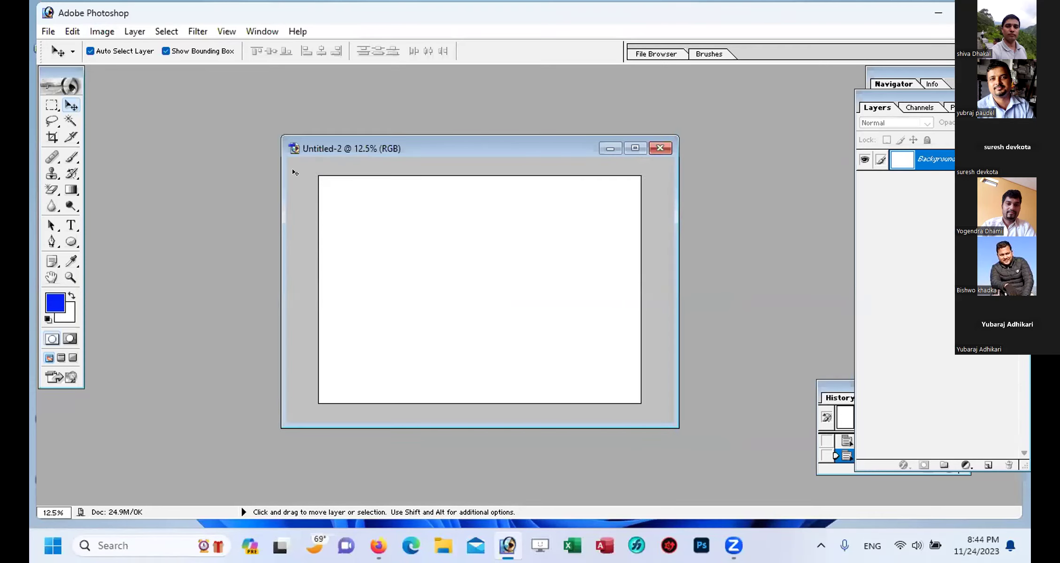
Step: Add a first name in capitals to the page's upper left as blue 72 pt Dark Courier text
{"action": "left_click", "coordinate": [70, 226]}
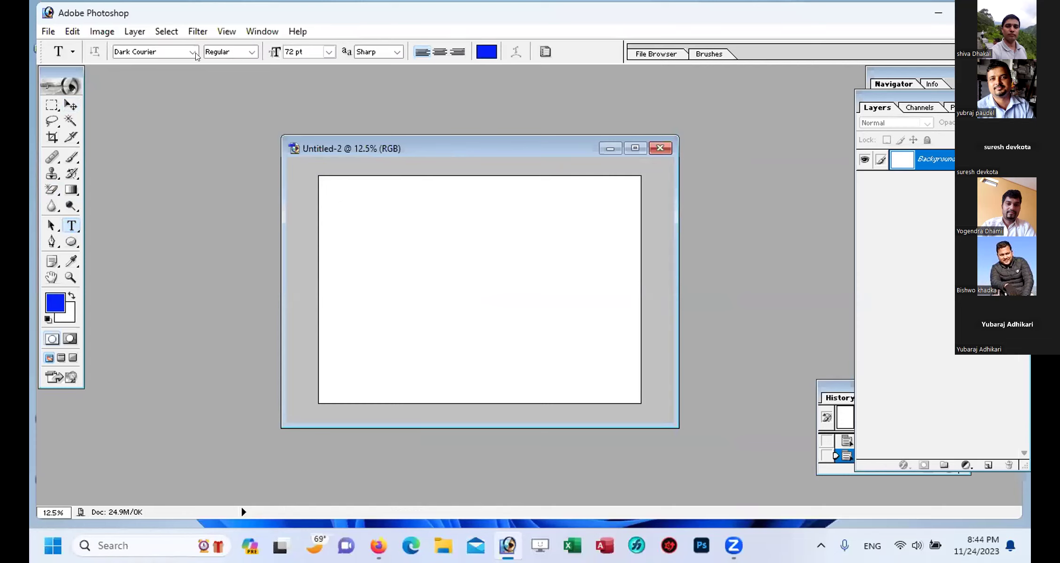
{"action": "left_click", "coordinate": [353, 249]}
{"action": "left_click", "coordinate": [352, 232]}
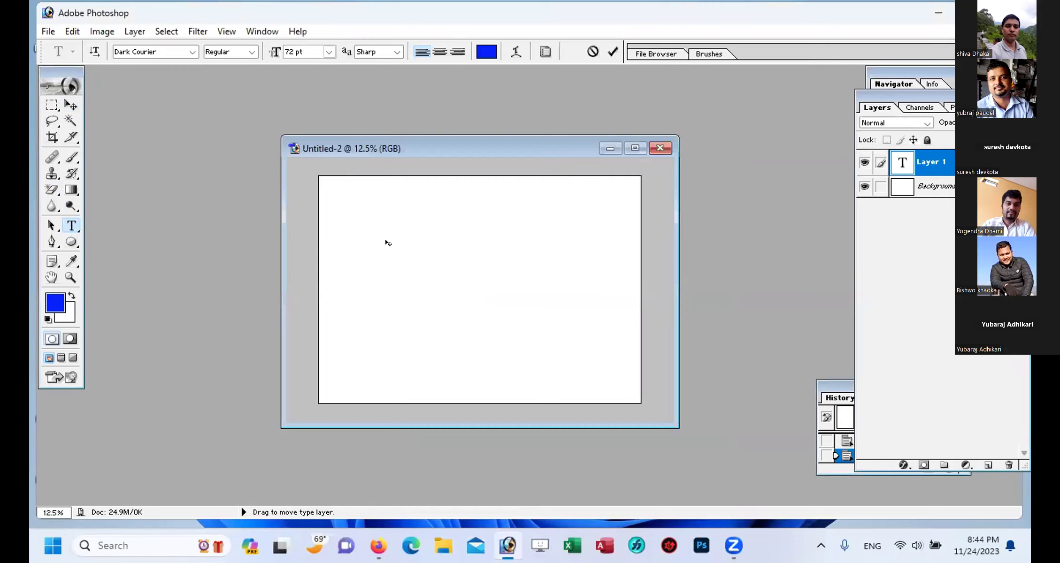
{"action": "type", "text": "TUL "}
{"action": "type", "text": "SI"}
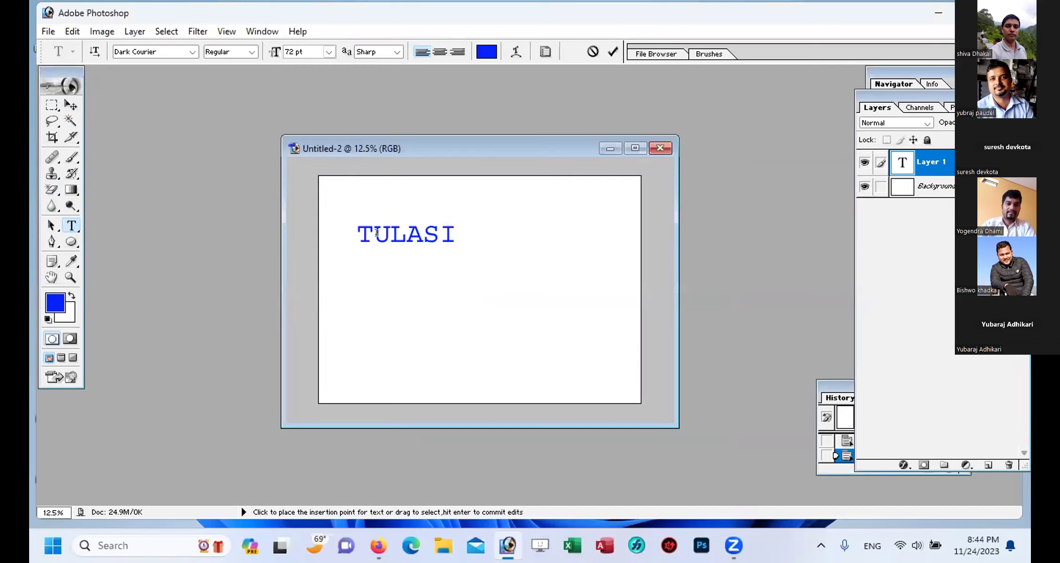
Step: Make the name text bold and enlarge it to about 175 pt so it spans most of the page width
{"action": "left_click_drag", "start_coordinate": [357, 233], "coordinate": [480, 246]}
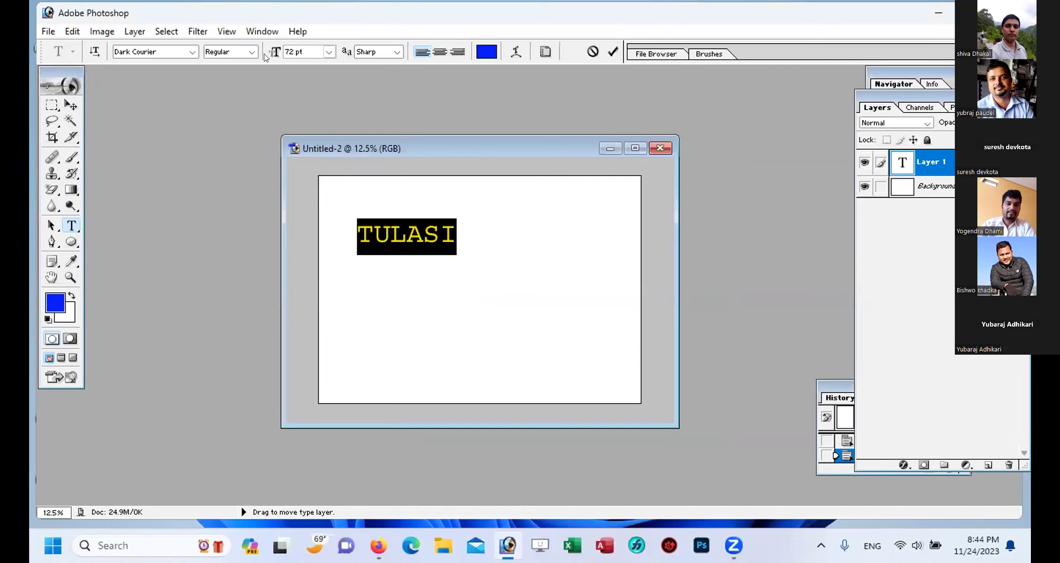
{"action": "left_click", "coordinate": [252, 52]}
{"action": "left_click", "coordinate": [242, 78]}
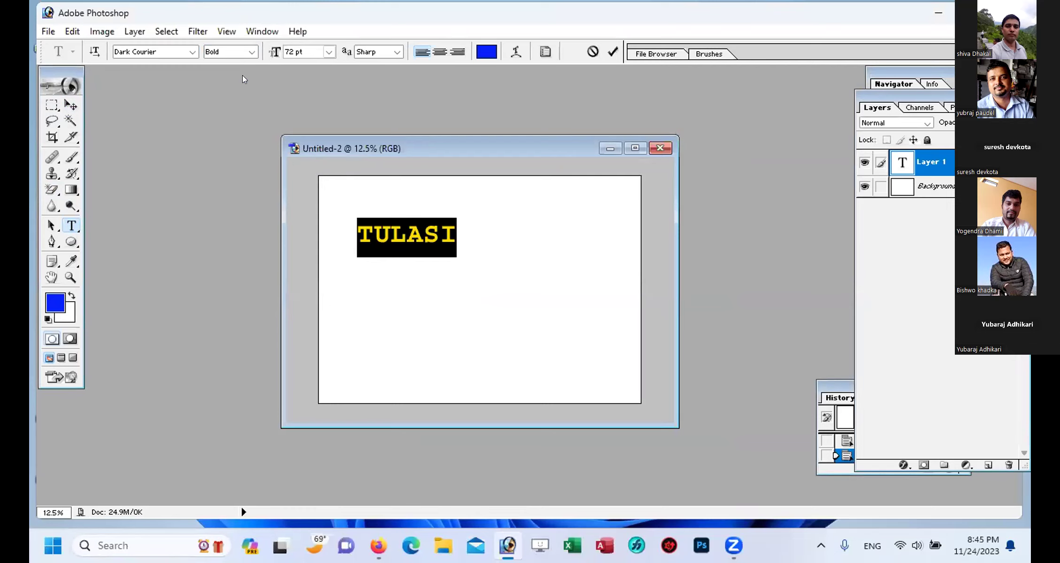
{"action": "key", "text": "ctrl+Return"}
{"action": "key", "text": "v"}
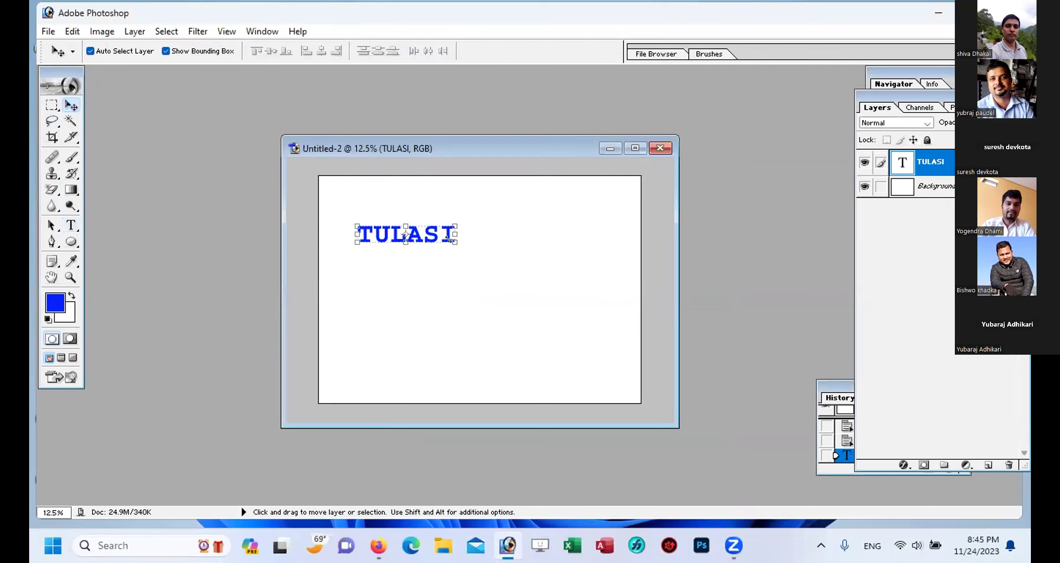
{"action": "left_click_drag", "start_coordinate": [453, 242], "coordinate": [582, 307]}
{"action": "key", "text": "Return"}
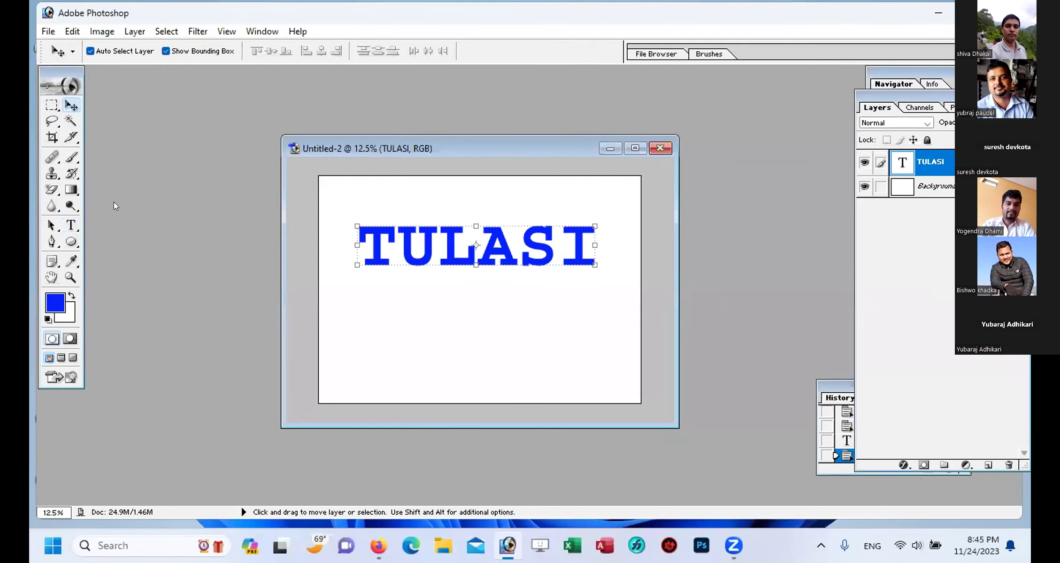
Step: Recolour the whole name text bright red
{"action": "left_click", "coordinate": [71, 225]}
{"action": "left_click", "coordinate": [385, 239]}
{"action": "key", "text": "ctrl+a"}
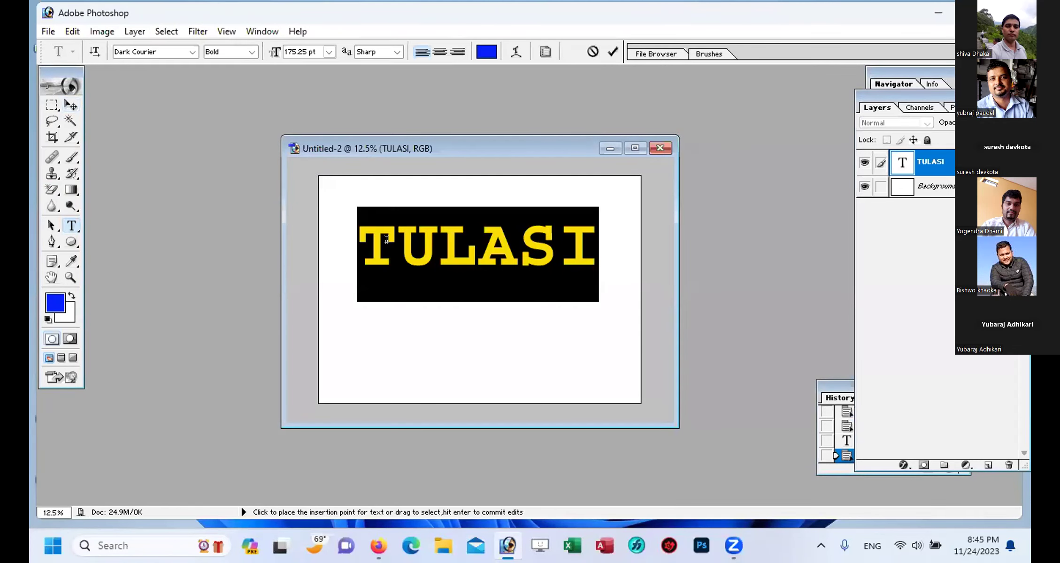
{"action": "left_click", "coordinate": [488, 56]}
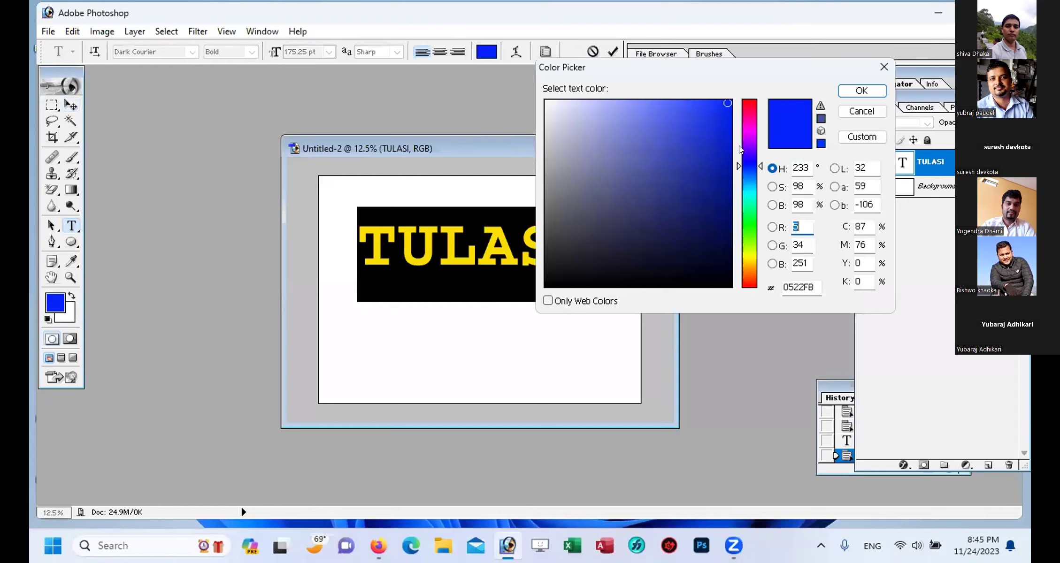
{"action": "left_click_drag", "start_coordinate": [739, 146], "coordinate": [746, 116]}
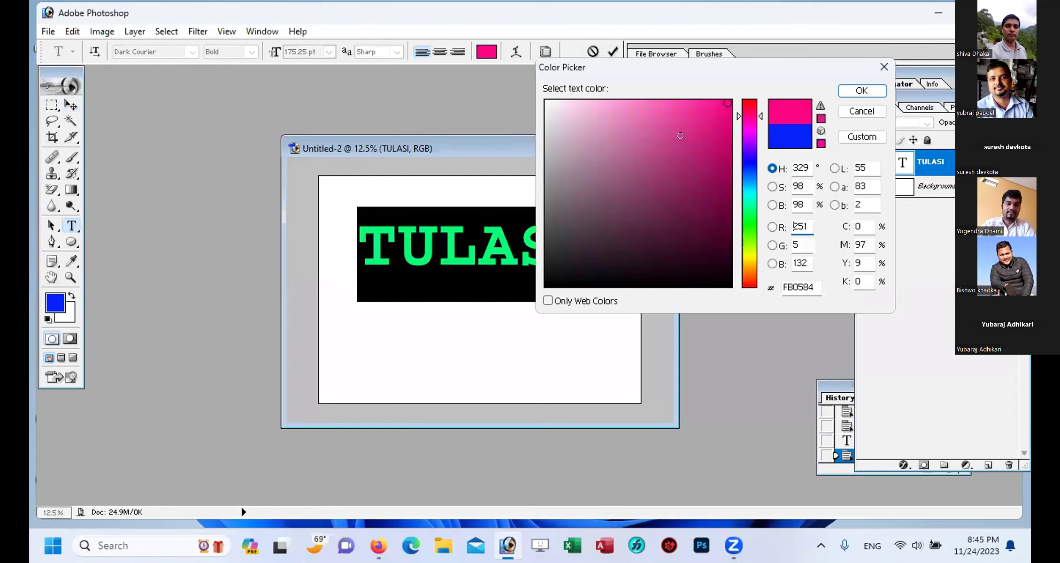
{"action": "left_click_drag", "start_coordinate": [744, 117], "coordinate": [736, 106]}
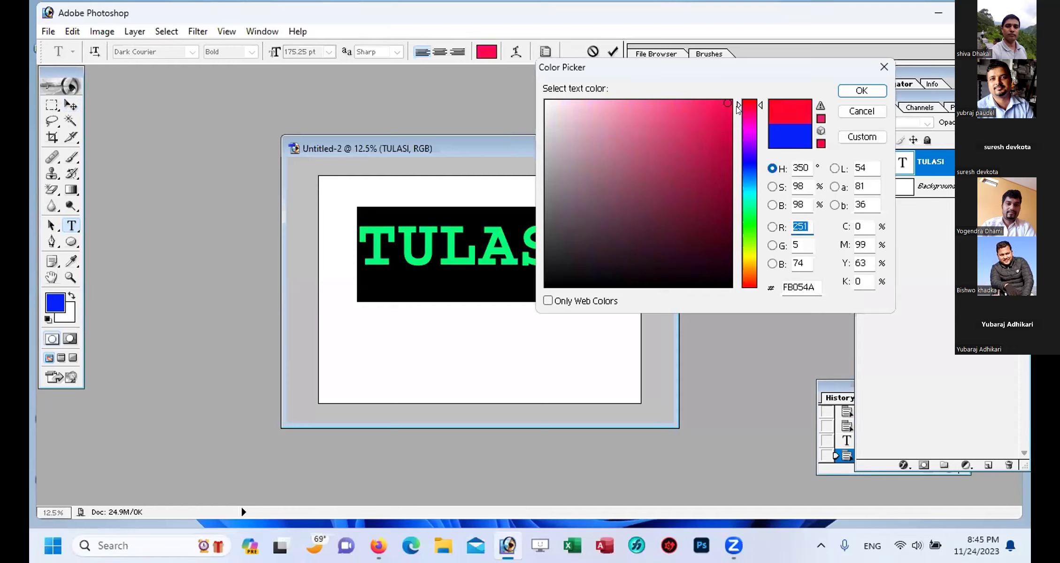
{"action": "key", "text": "Return"}
{"action": "left_click", "coordinate": [70, 106]}
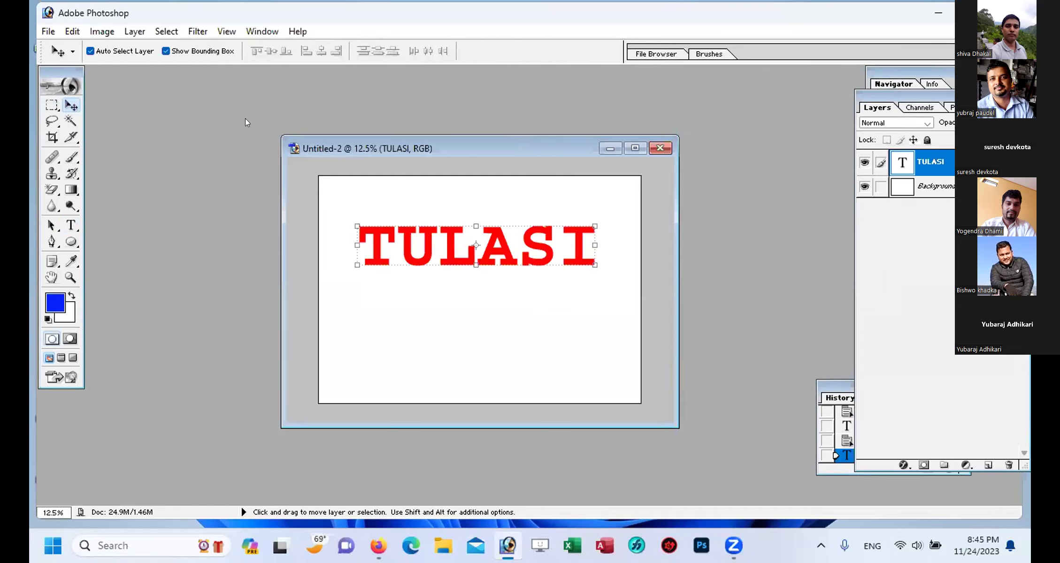
Step: Apply a black drop shadow to the name text with 100% opacity, 10 px distance and 9 px size
{"action": "left_click", "coordinate": [135, 32]}
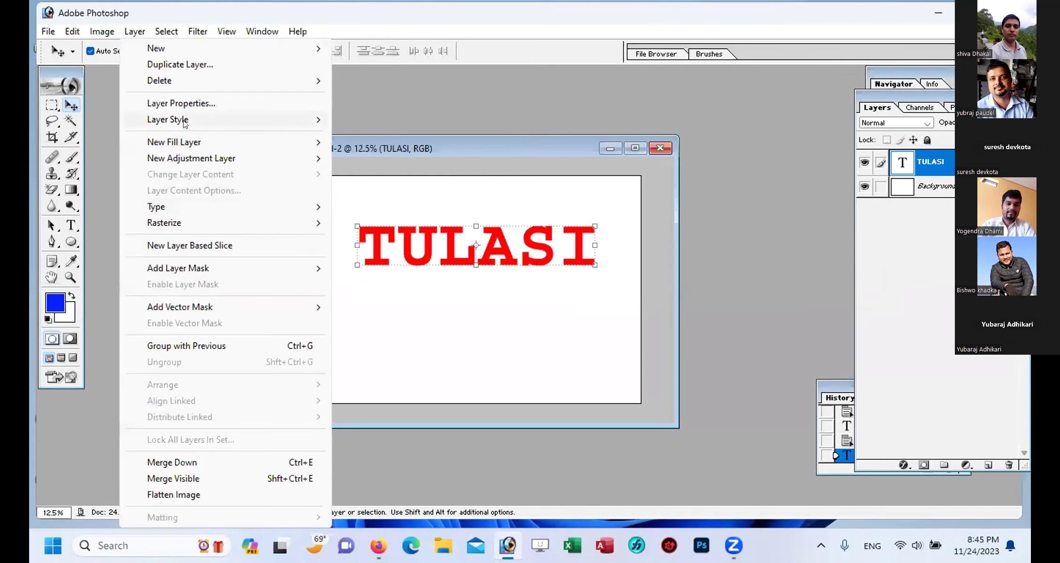
{"action": "mouse_move", "coordinate": [195, 121]}
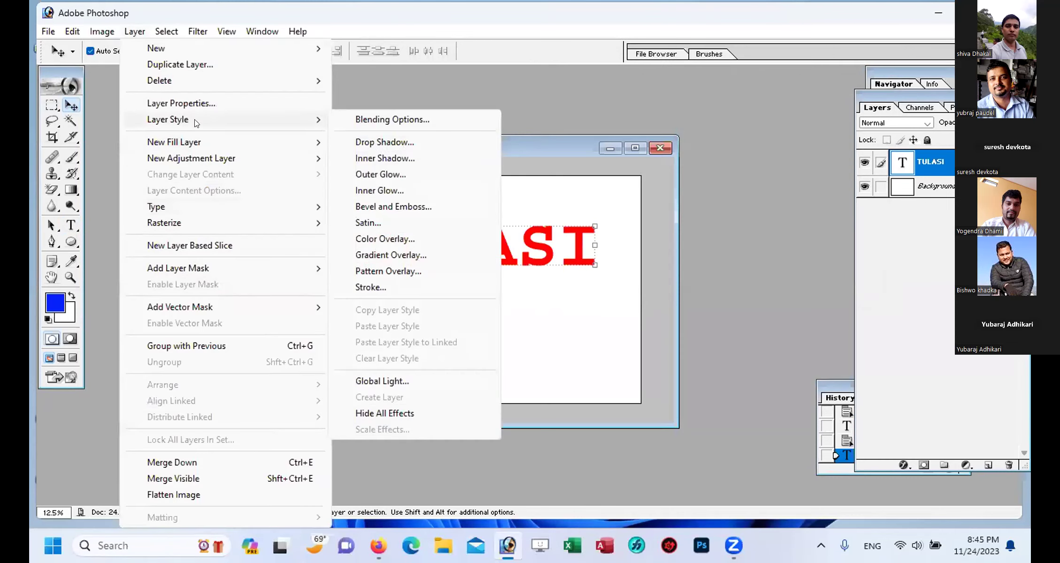
{"action": "left_click", "coordinate": [394, 143]}
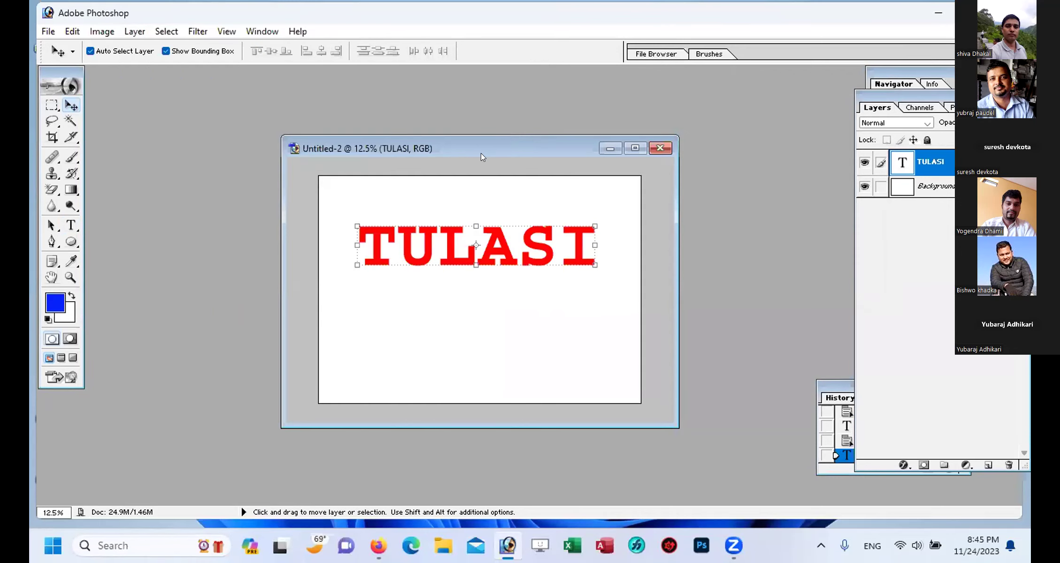
{"action": "left_click_drag", "start_coordinate": [828, 198], "coordinate": [850, 201]}
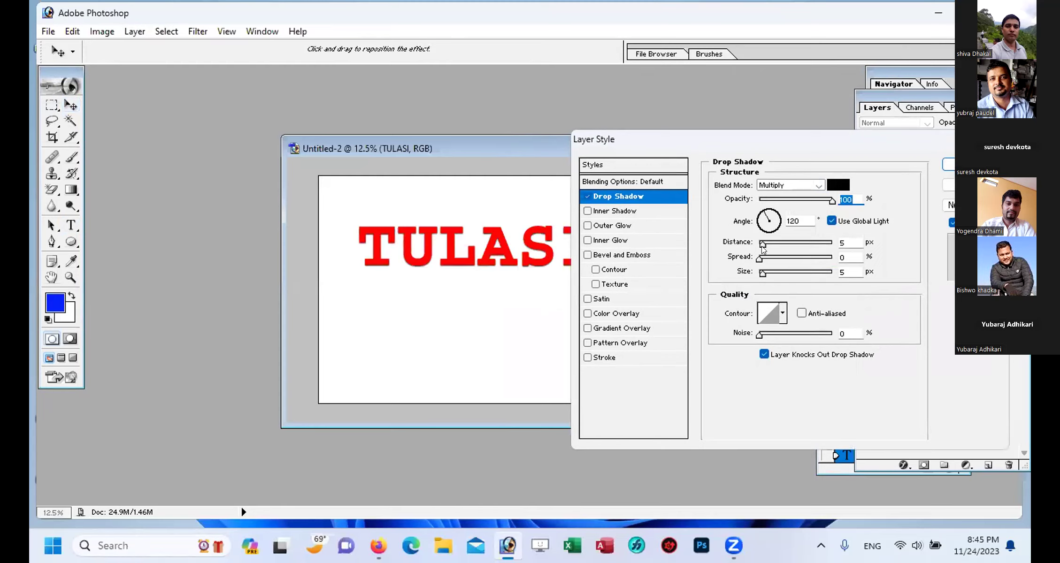
{"action": "left_click_drag", "start_coordinate": [761, 246], "coordinate": [766, 242]}
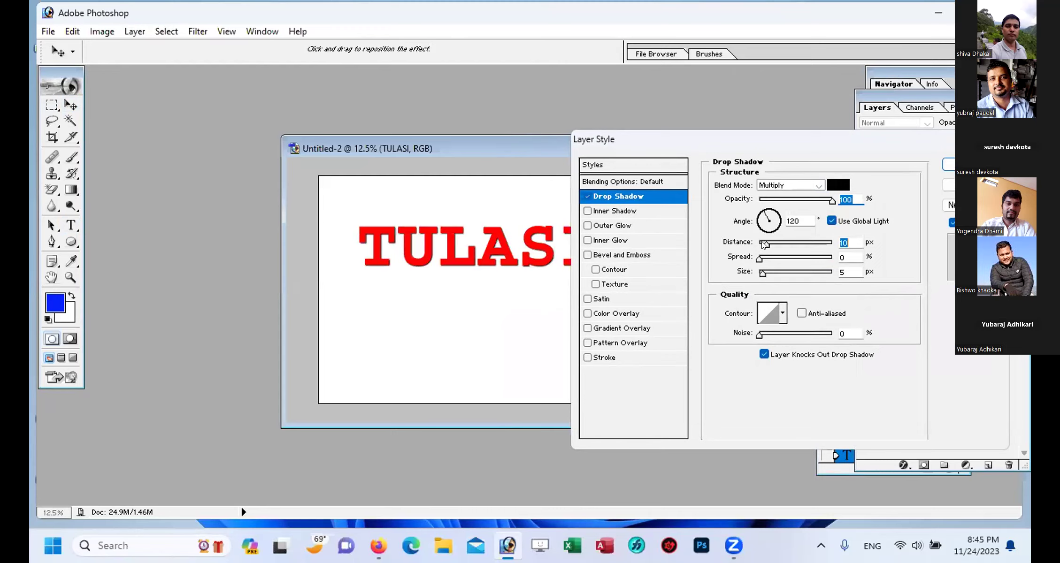
{"action": "left_click_drag", "start_coordinate": [762, 276], "coordinate": [765, 276]}
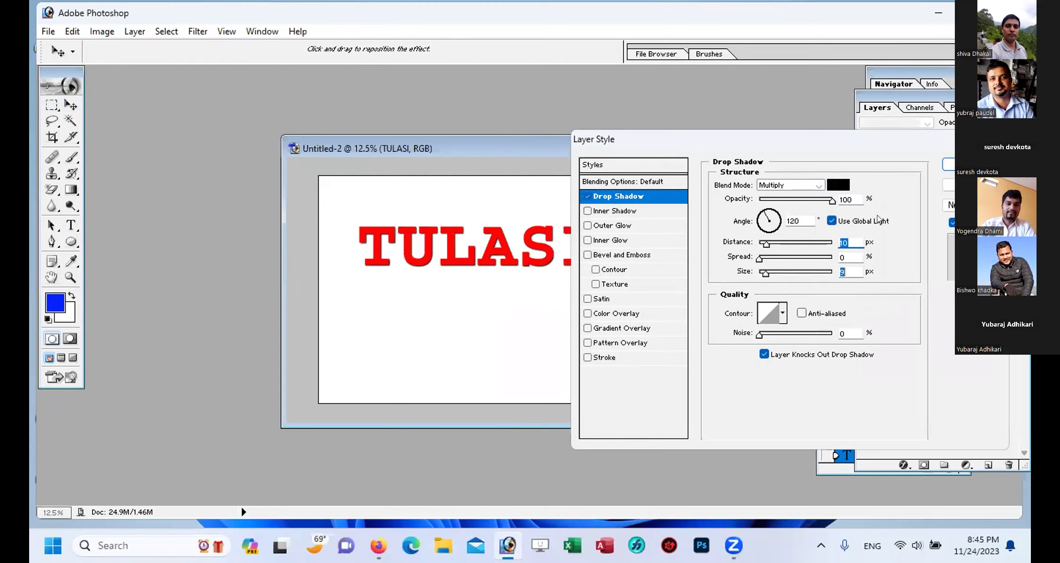
{"action": "left_click", "coordinate": [948, 164]}
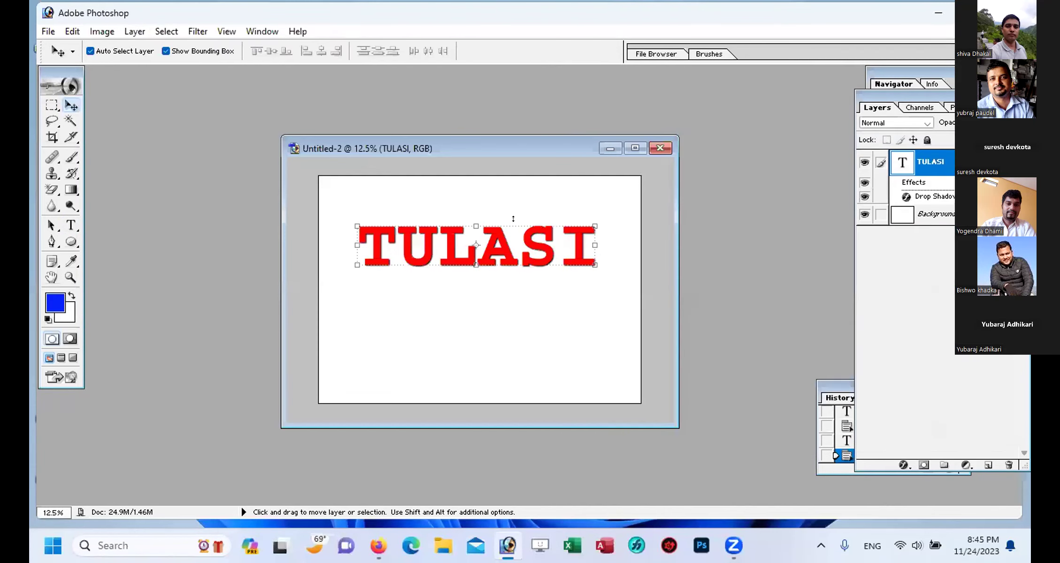
Step: Free-transform the name text layer to shift it 8 px up and 8 px right
{"action": "key", "text": "ctrl+t"}
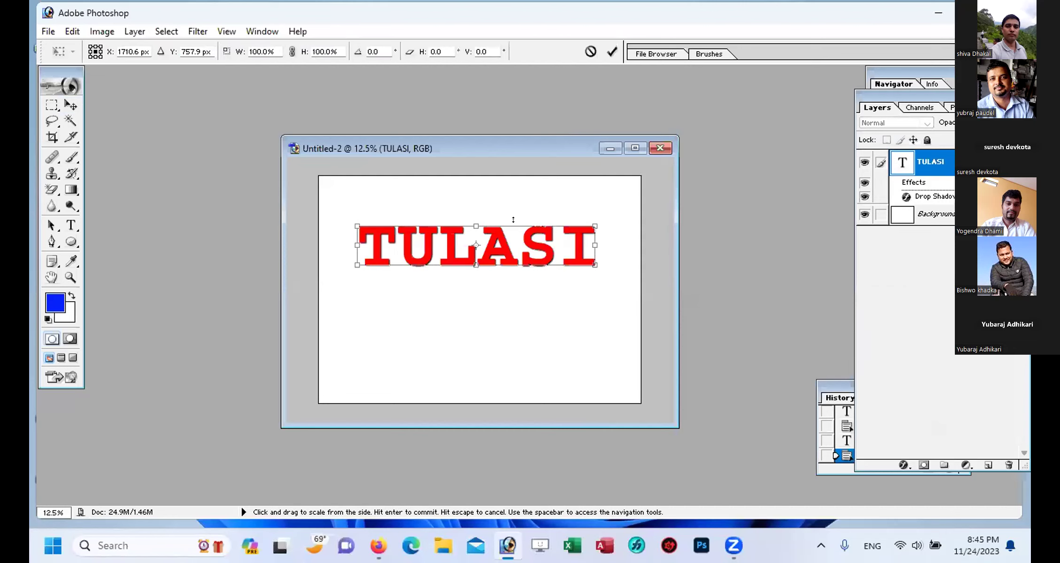
{"action": "key", "text": "Up"}
{"action": "key", "text": "Up"}
{"action": "key", "text": "Up"}
{"action": "key", "text": "Up"}
{"action": "key", "text": "Up"}
{"action": "key", "text": "Up"}
{"action": "key", "text": "Up"}
{"action": "key", "text": "Up"}
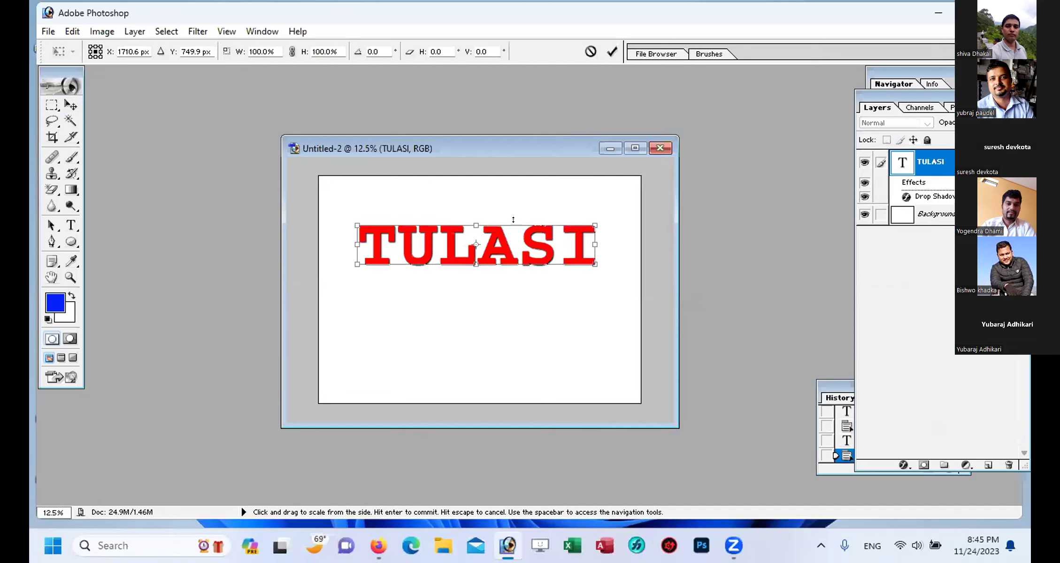
{"action": "key", "text": "Right"}
{"action": "key", "text": "Right"}
{"action": "key", "text": "Right"}
{"action": "key", "text": "Right"}
{"action": "key", "text": "Right"}
{"action": "key", "text": "Right"}
{"action": "key", "text": "Right"}
{"action": "key", "text": "Right"}
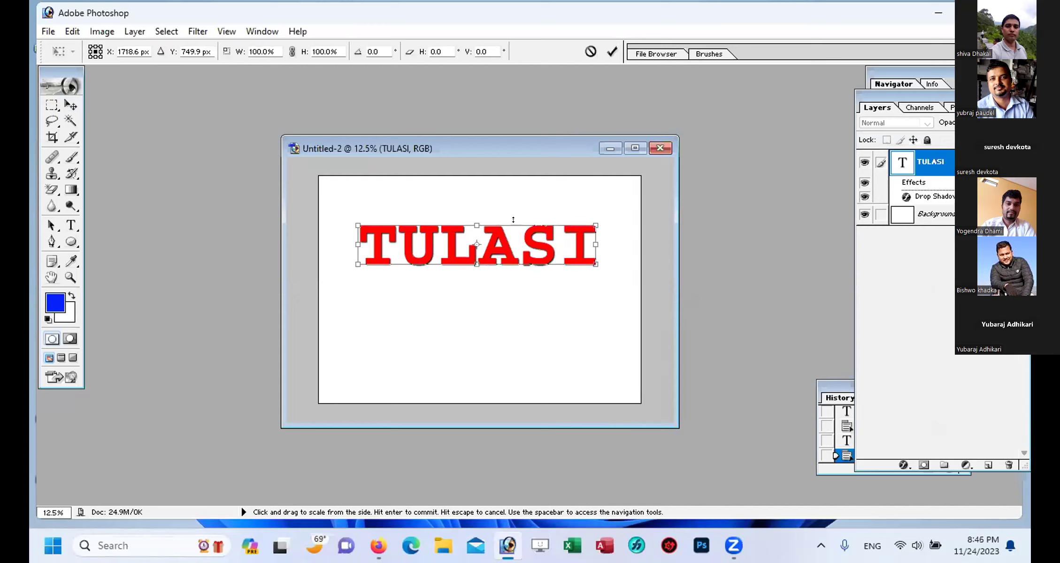
{"action": "key", "text": "Return"}
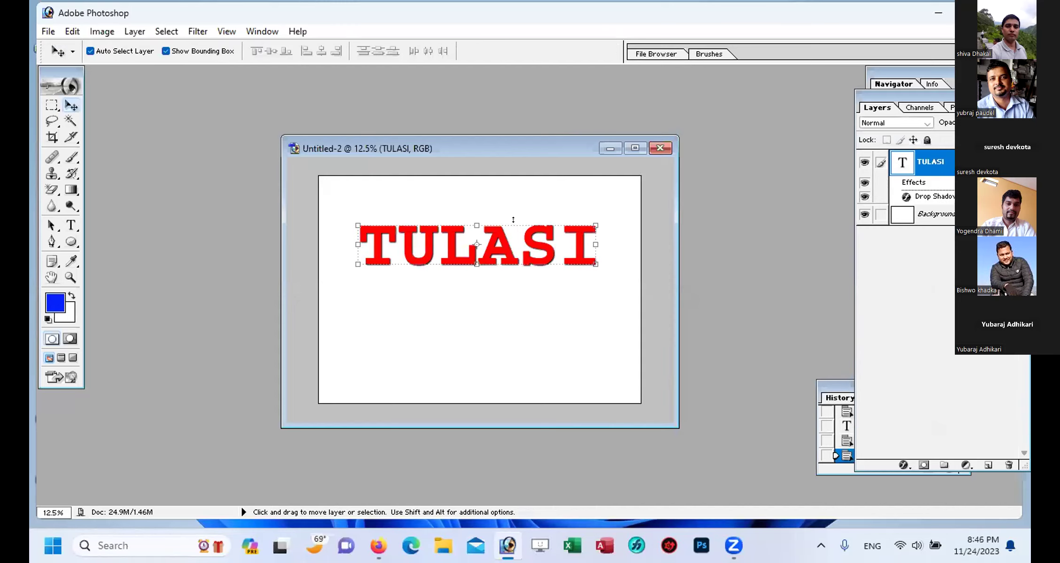
Step: Create ten stacked copies of the name text layer, offset alternately up and right, for an extruded look
{"action": "key", "text": "shift+alt"}
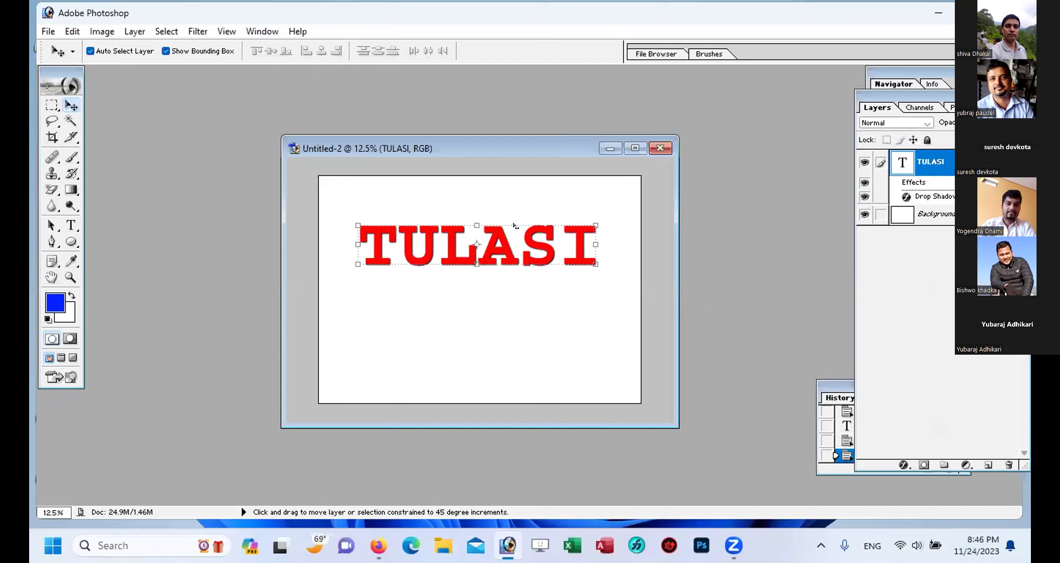
{"action": "key", "text": "shift+alt+Up"}
{"action": "key", "text": "shift+alt+Right"}
{"action": "key", "text": "shift+alt+Up"}
{"action": "key", "text": "shift+alt+Right"}
{"action": "key", "text": "shift+alt+Up"}
{"action": "key", "text": "shift+alt+Right"}
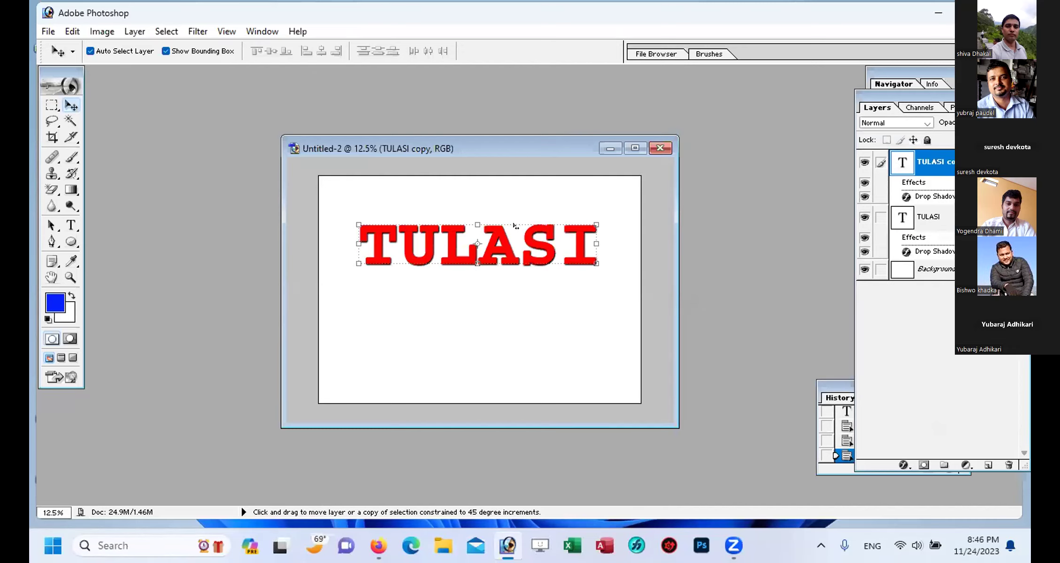
{"action": "key", "text": "shift+alt+Up"}
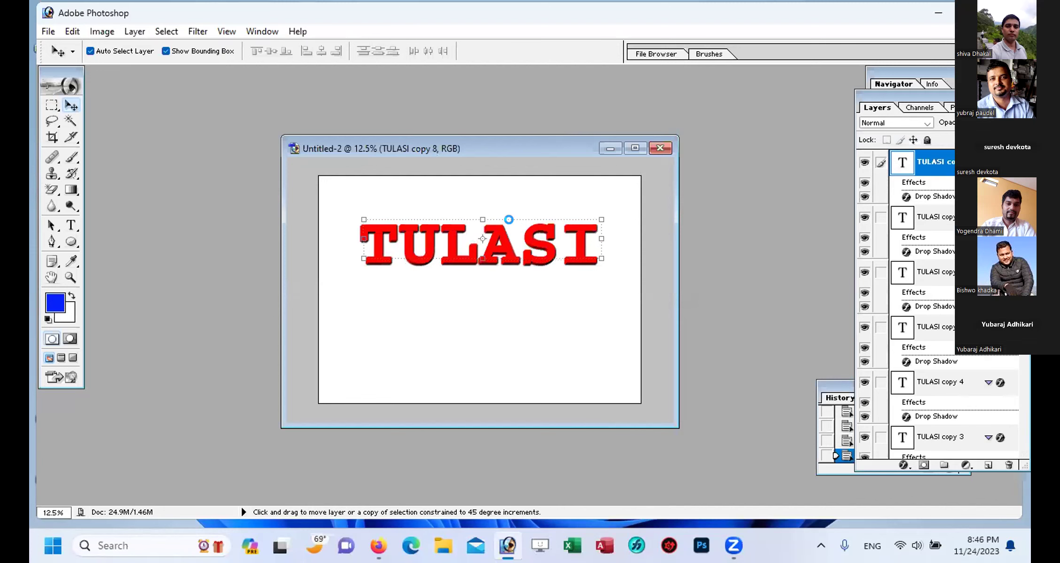
{"action": "key", "text": "shift+alt+Right"}
{"action": "key", "text": "shift+alt+Up"}
{"action": "key", "text": "shift+alt+Right"}
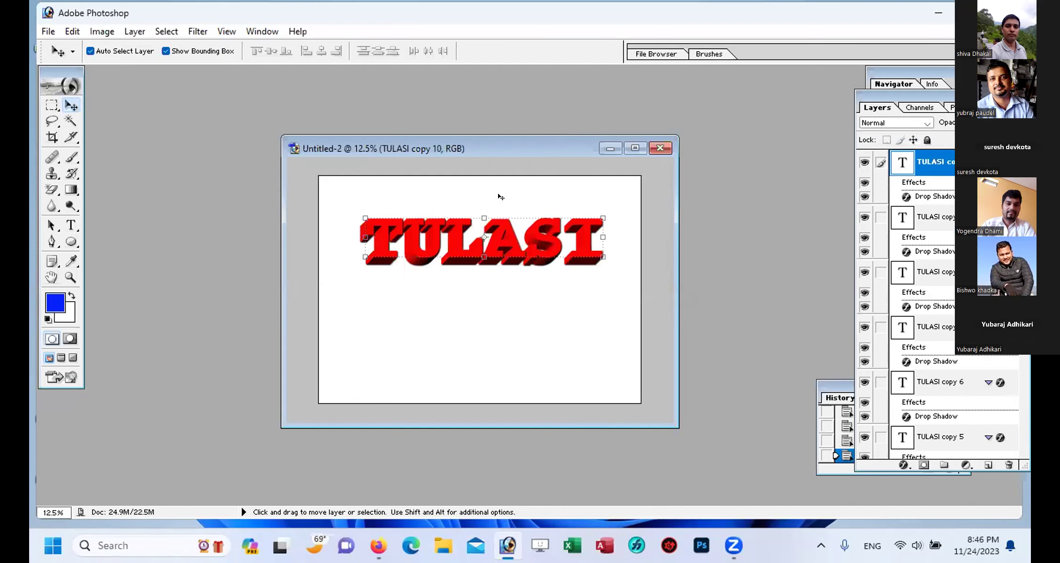
Step: Select the original name text layer and link all ten copies to it
{"action": "left_click", "coordinate": [492, 321]}
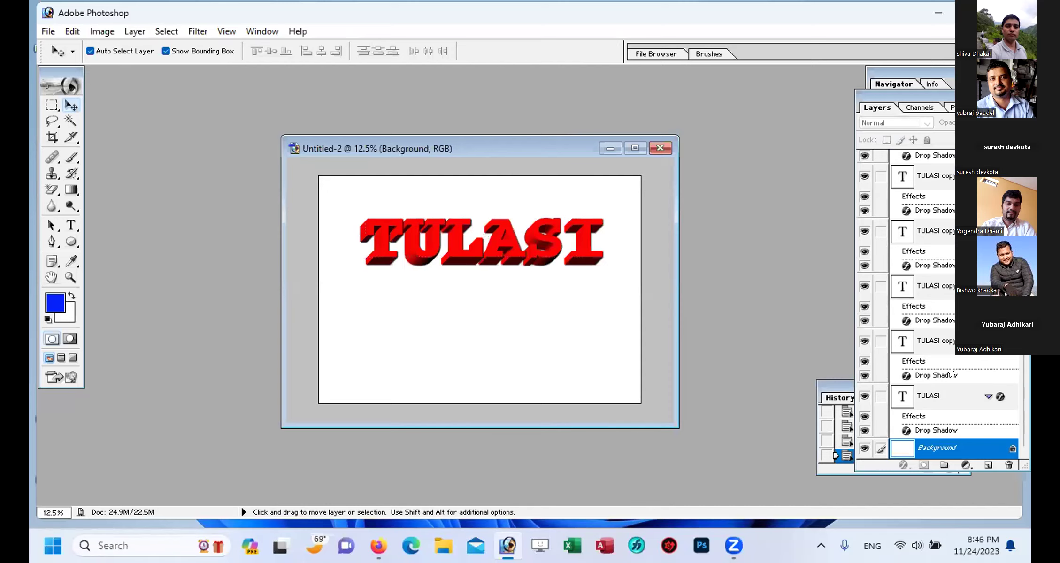
{"action": "left_click", "coordinate": [958, 396]}
{"action": "left_click", "coordinate": [880, 341]}
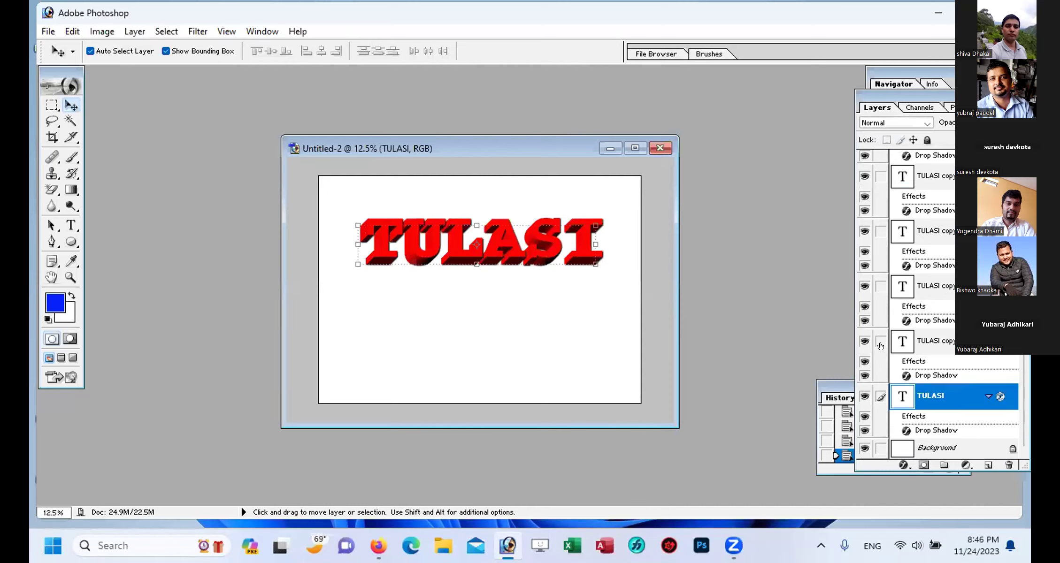
{"action": "left_click", "coordinate": [880, 286]}
{"action": "left_click", "coordinate": [879, 231]}
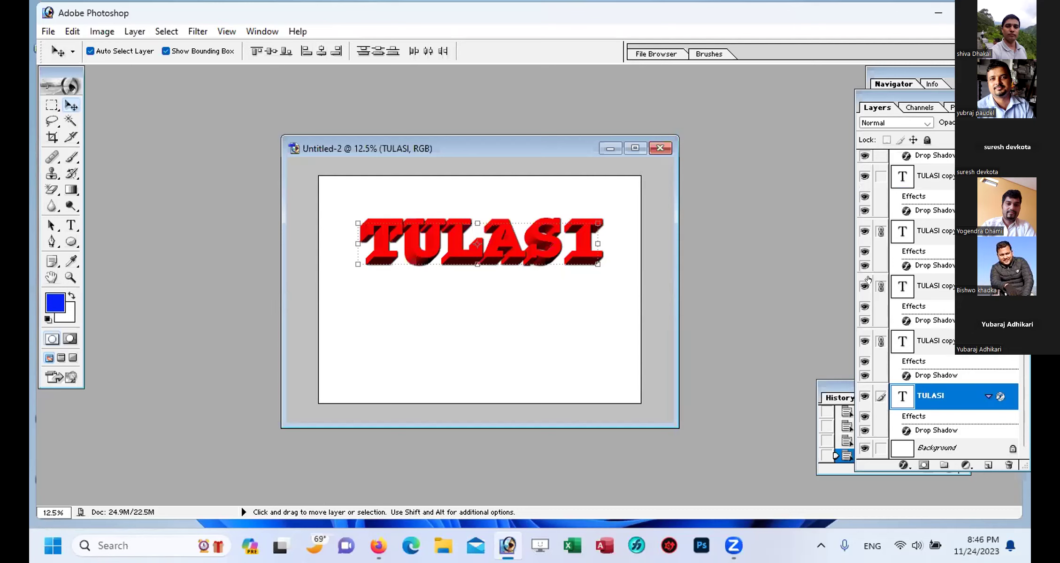
{"action": "key", "text": "ctrl+j"}
{"action": "left_click", "coordinate": [880, 230]}
{"action": "left_click", "coordinate": [881, 175]}
{"action": "key", "text": "ctrl+j"}
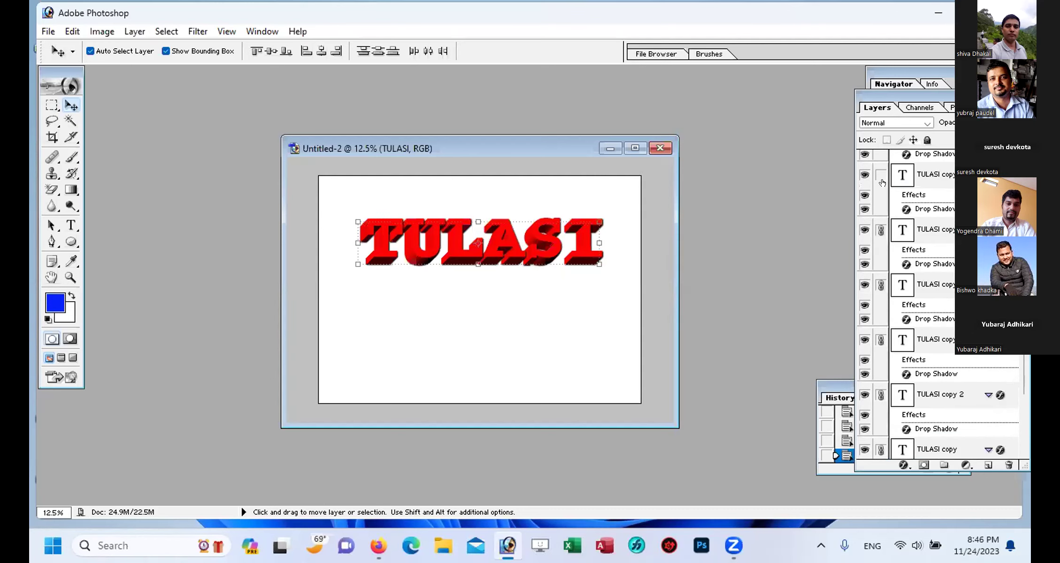
{"action": "key", "text": "ctrl+minus"}
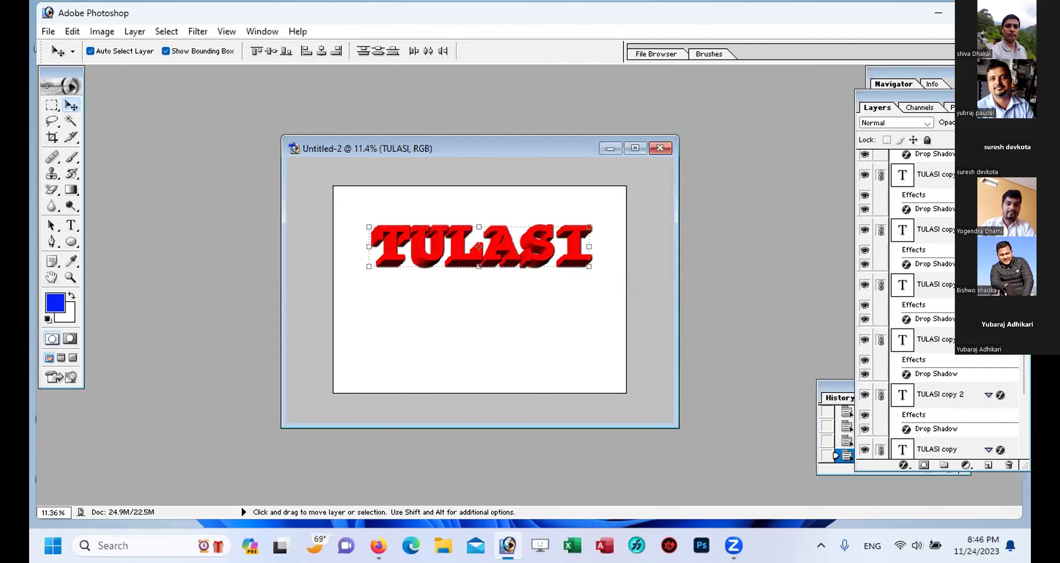
{"action": "scroll", "coordinate": [893, 300], "scroll_direction": "up", "scroll_amount": 3}
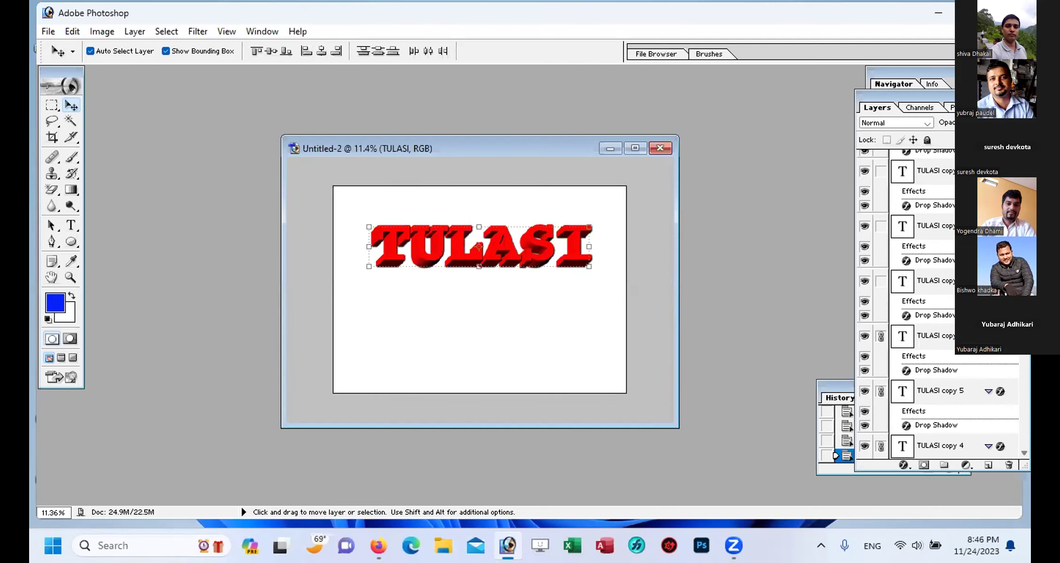
{"action": "left_click", "coordinate": [881, 226]}
{"action": "left_click", "coordinate": [880, 171]}
{"action": "scroll", "coordinate": [879, 168], "scroll_direction": "up", "scroll_amount": 2}
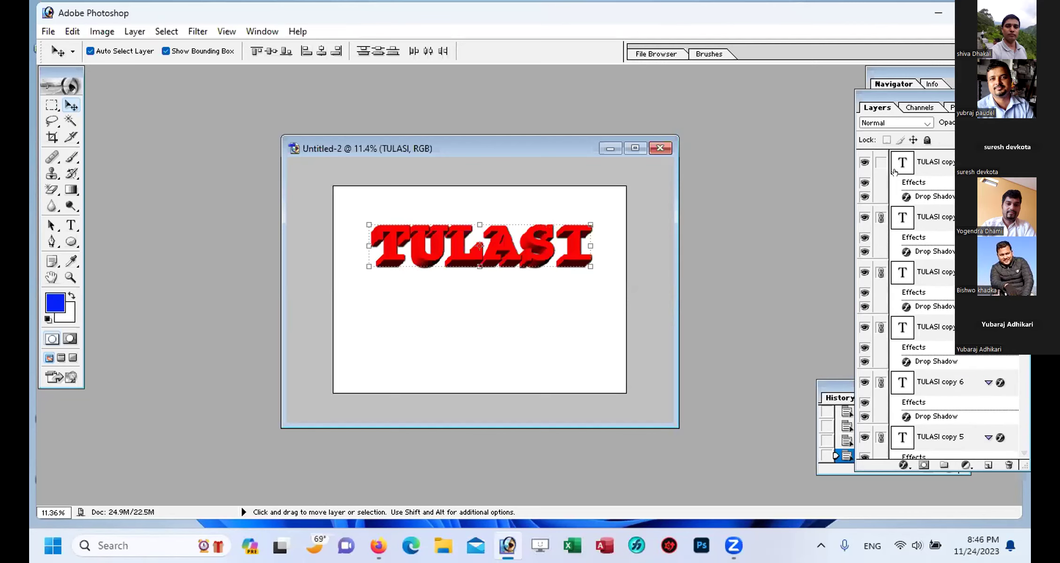
{"action": "left_click", "coordinate": [881, 165]}
Step: Merge the linked name text layers into one and move the merged text up and slightly right
{"action": "key", "text": "ctrl+e"}
{"action": "mouse_move", "coordinate": [526, 255]}
{"action": "left_mouse_down"}
{"action": "mouse_move", "coordinate": [526, 311]}
{"action": "mouse_move", "coordinate": [520, 241]}
{"action": "left_mouse_up"}
{"action": "mouse_move", "coordinate": [431, 231]}
{"action": "left_mouse_down"}
{"action": "mouse_move", "coordinate": [460, 244]}
{"action": "mouse_move", "coordinate": [447, 227]}
{"action": "left_mouse_up"}
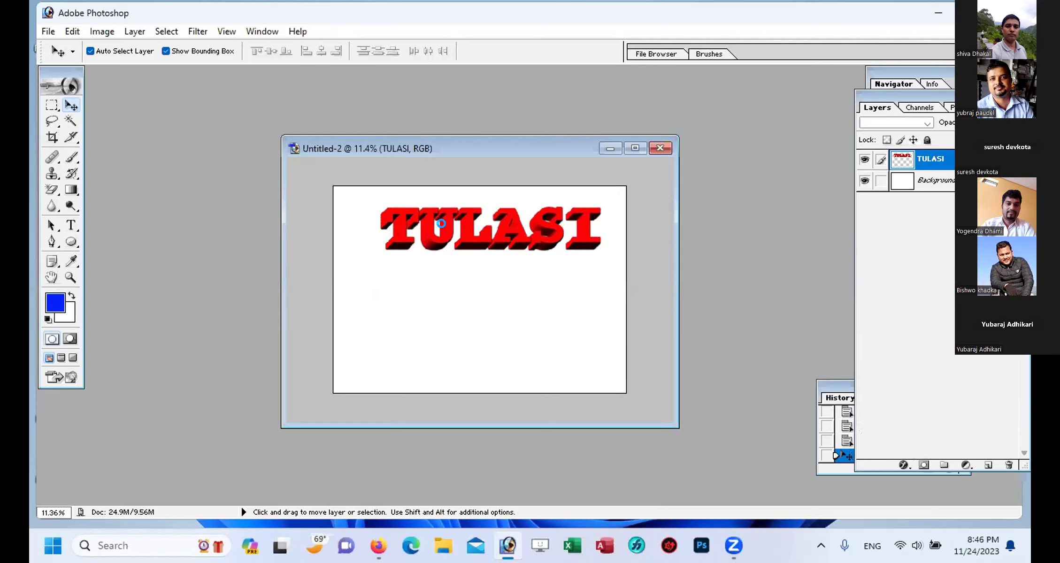
Step: Close the name text document without saving and restore the minimized rosette document
{"action": "left_click", "coordinate": [660, 149]}
{"action": "left_click", "coordinate": [483, 209]}
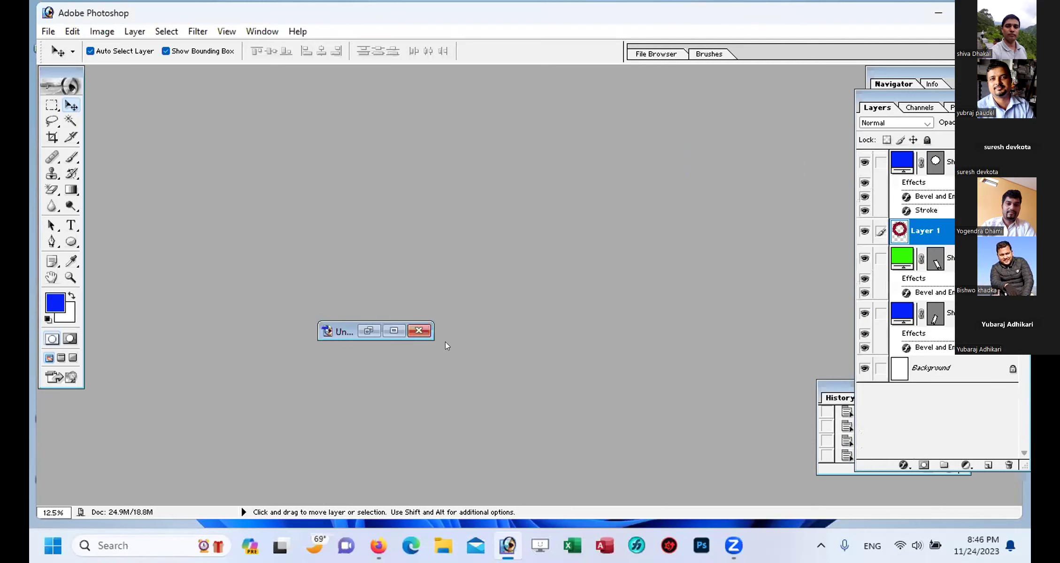
{"action": "left_click", "coordinate": [364, 332]}
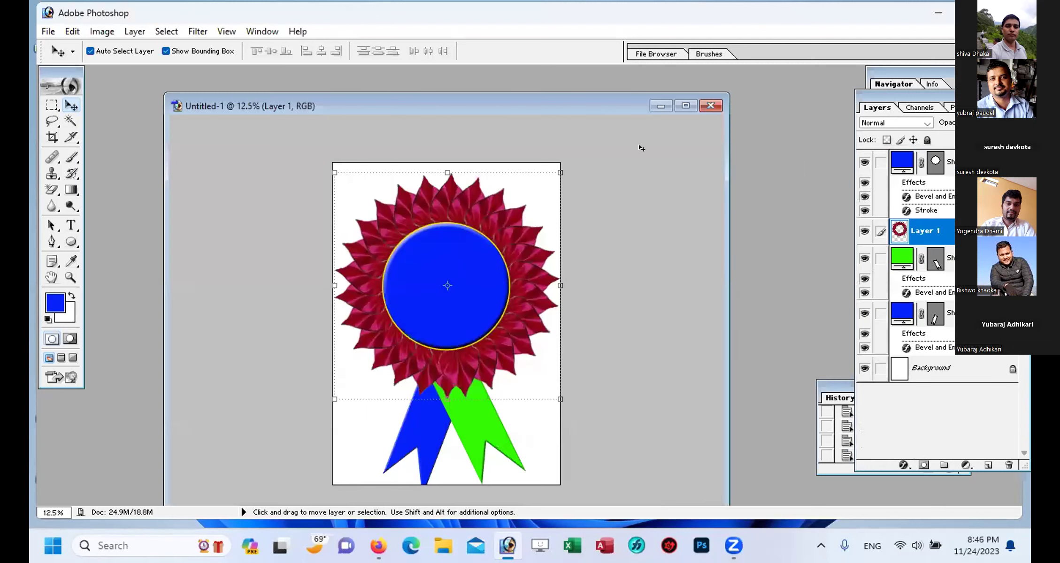
Step: Minimize the ribbon badge document, create a new blank RGB document, and move its window to the middle of the workspace
{"action": "left_click", "coordinate": [659, 105]}
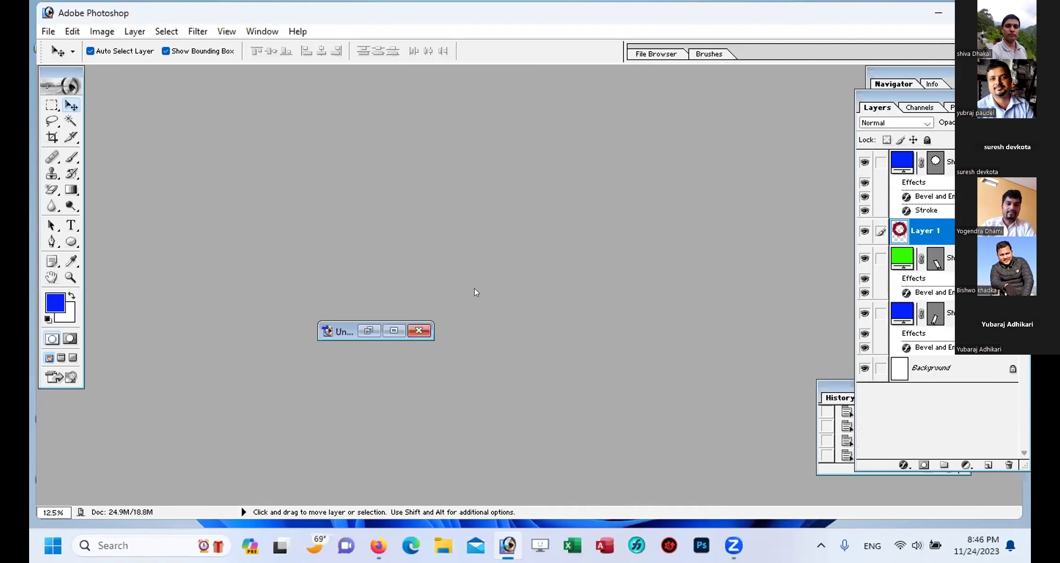
{"action": "double_click", "coordinate": [546, 294]}
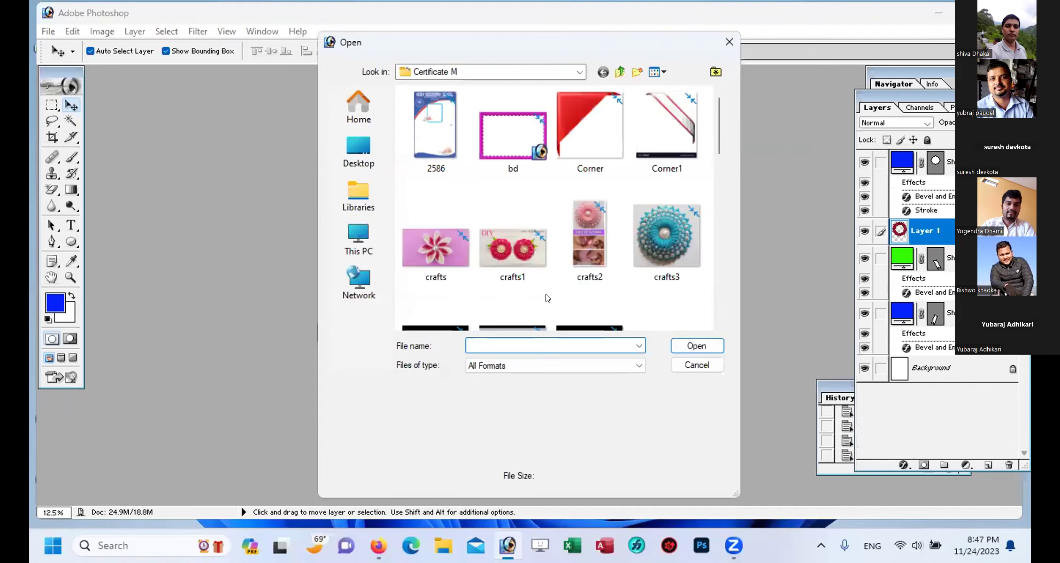
{"action": "left_click", "coordinate": [694, 365]}
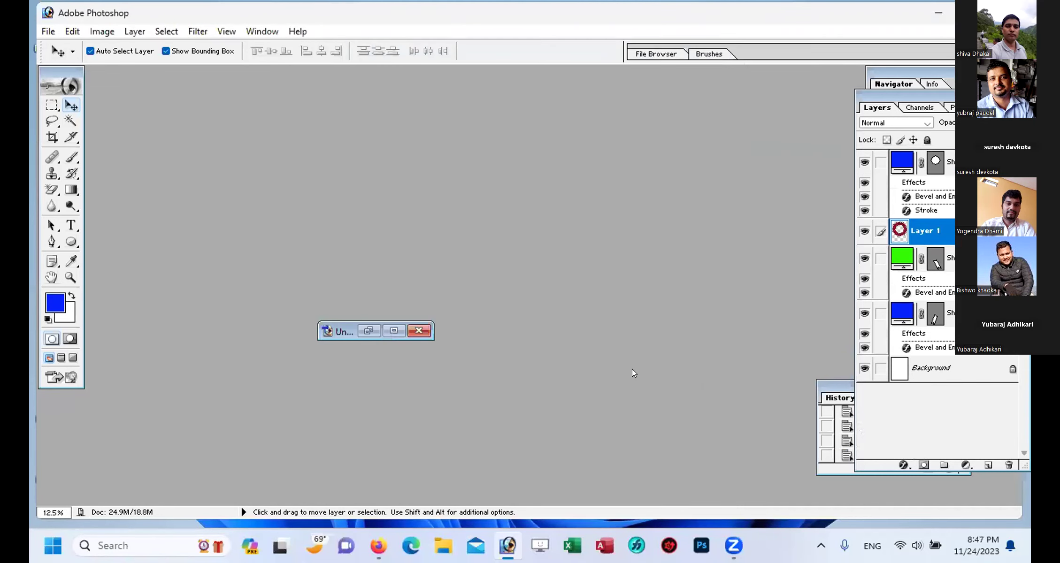
{"action": "double_click", "coordinate": [597, 387], "text": "ctrl"}
{"action": "left_click", "coordinate": [649, 183]}
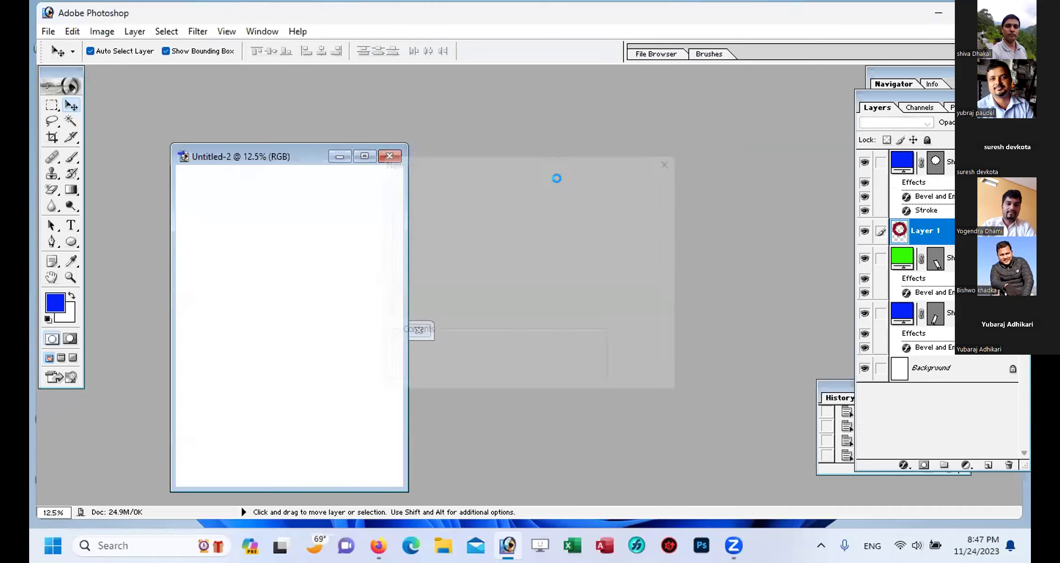
{"action": "left_click_drag", "start_coordinate": [290, 155], "coordinate": [581, 158]}
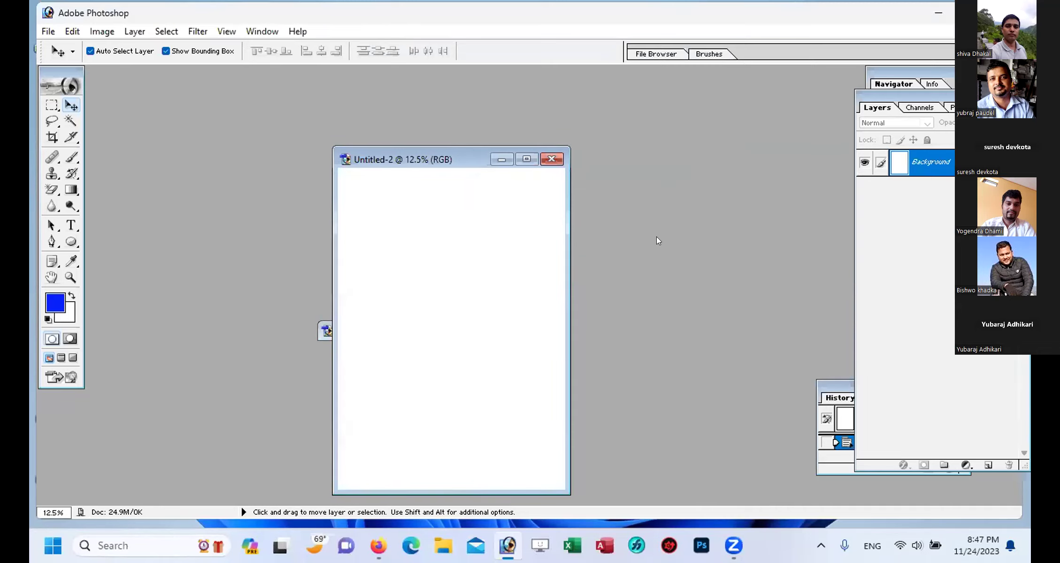
{"action": "left_click_drag", "start_coordinate": [446, 156], "coordinate": [489, 142]}
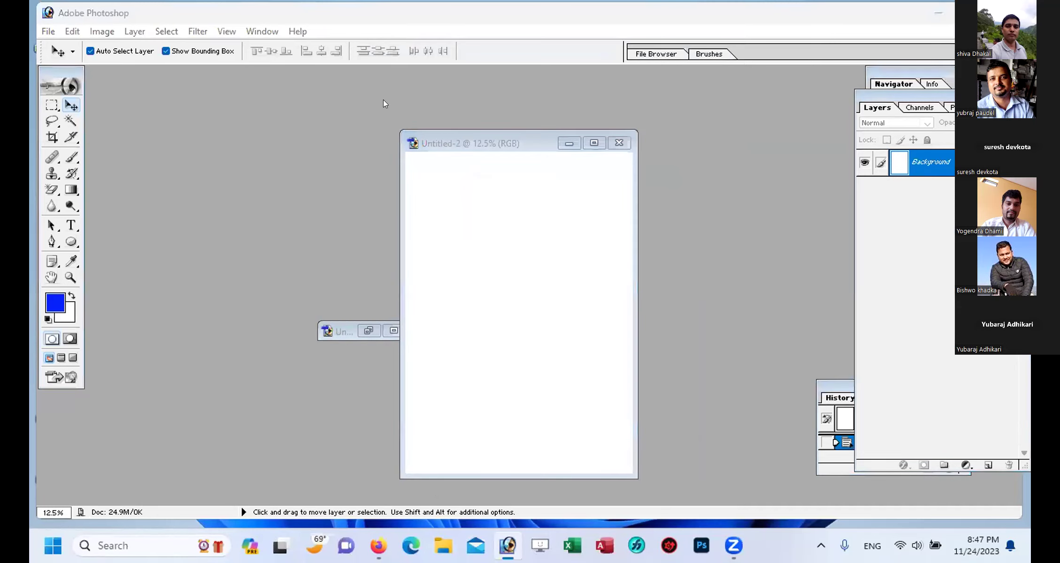
Step: Show the grid over the blank page and enlarge the document window at 25% zoom
{"action": "left_click", "coordinate": [222, 31]}
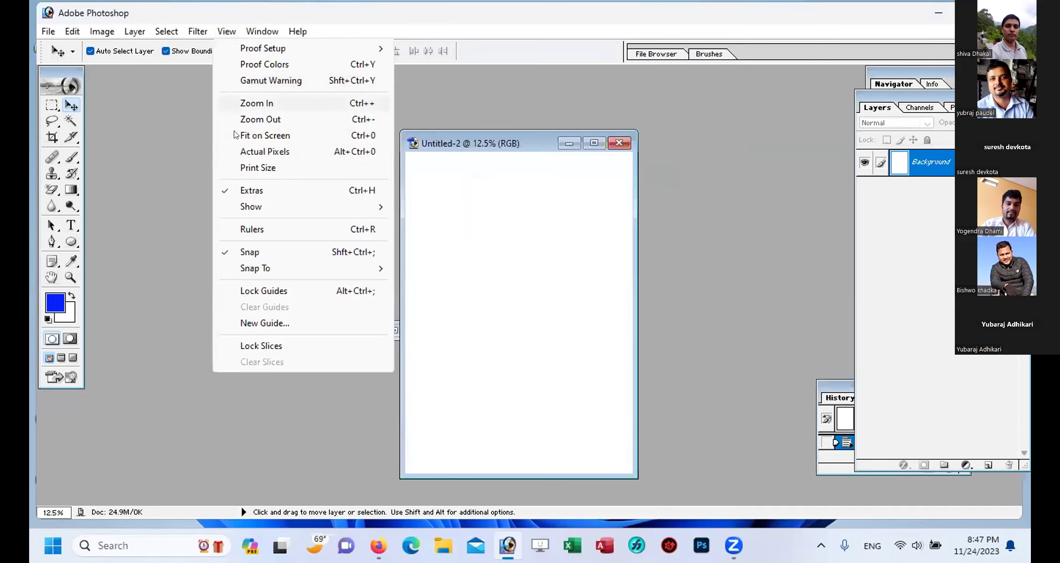
{"action": "mouse_move", "coordinate": [257, 208]}
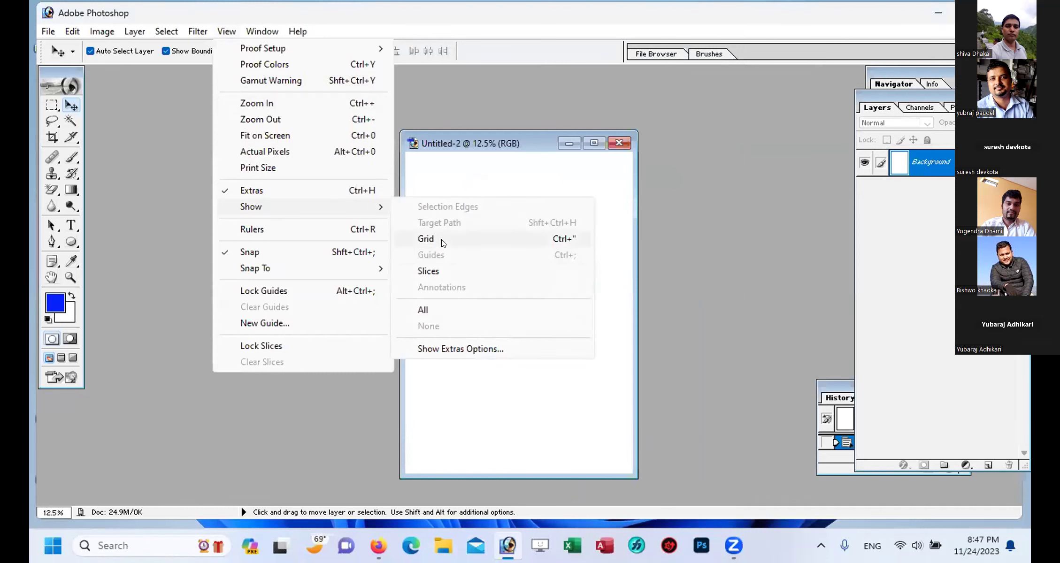
{"action": "left_click", "coordinate": [440, 240]}
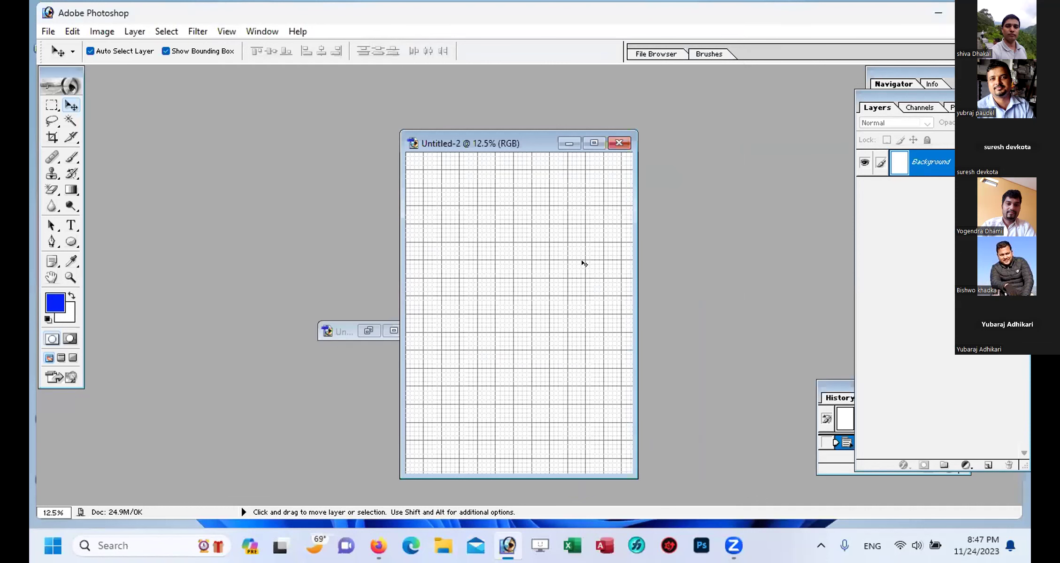
{"action": "key", "text": "ctrl+plus"}
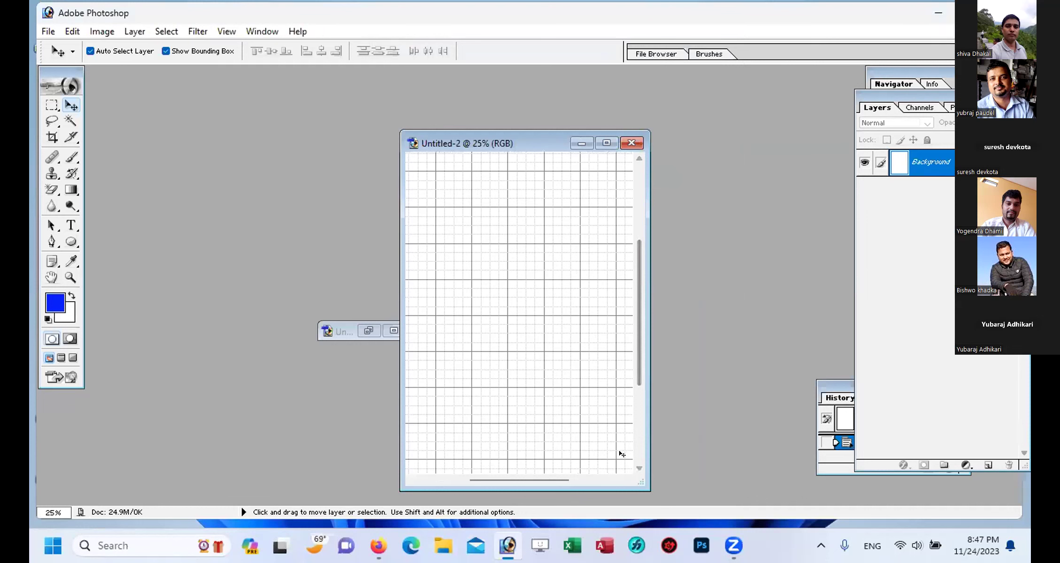
{"action": "left_click_drag", "start_coordinate": [638, 485], "coordinate": [861, 498]}
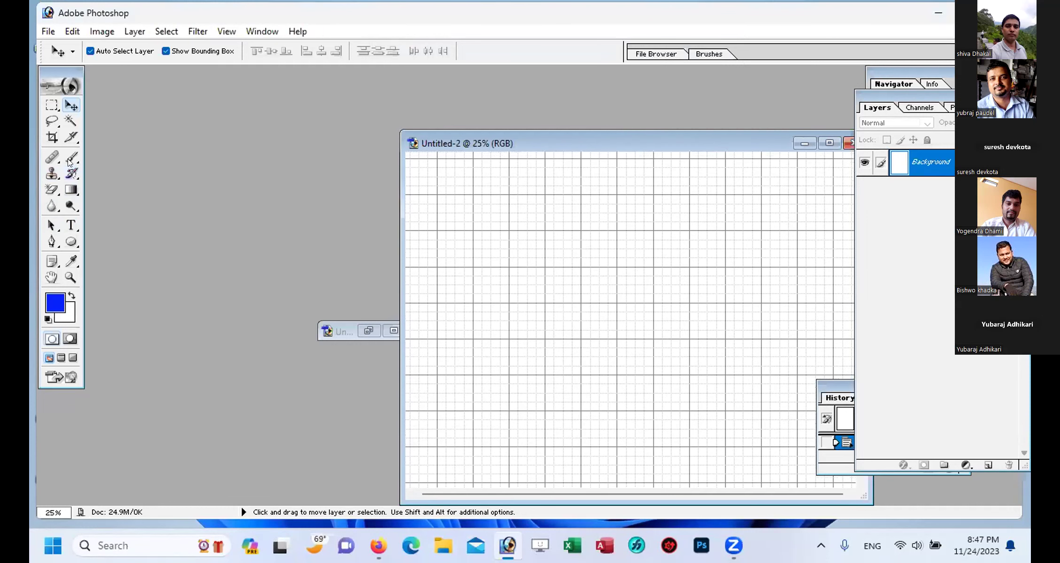
Step: Draw a closed blue petal shape with the Pen tool, two large grid squares wide, with a curved top tapering to a one-square flat base
{"action": "left_click", "coordinate": [49, 244]}
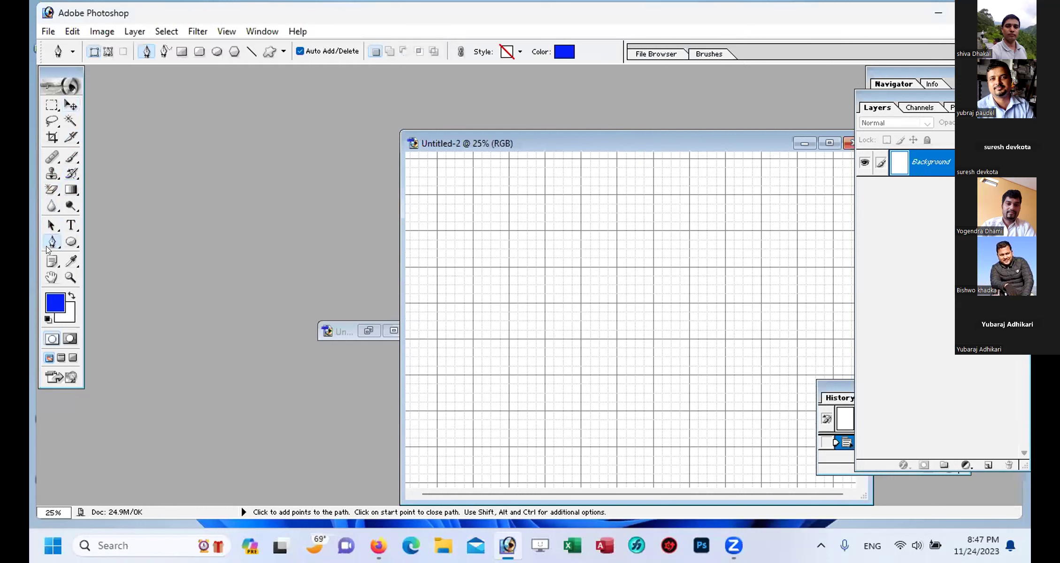
{"action": "left_click", "coordinate": [509, 194]}
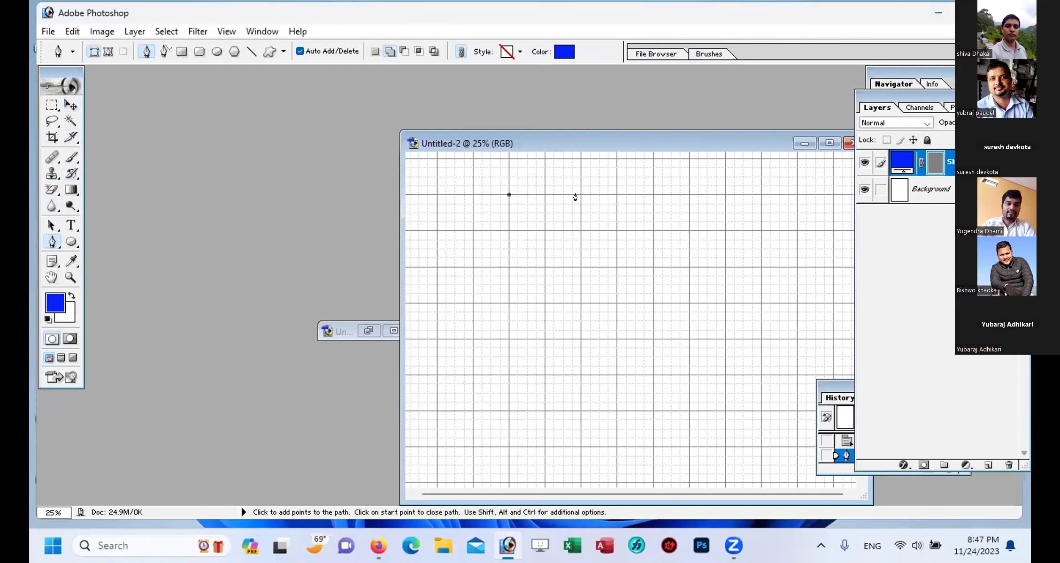
{"action": "left_click_drag", "start_coordinate": [581, 195], "coordinate": [608, 221]}
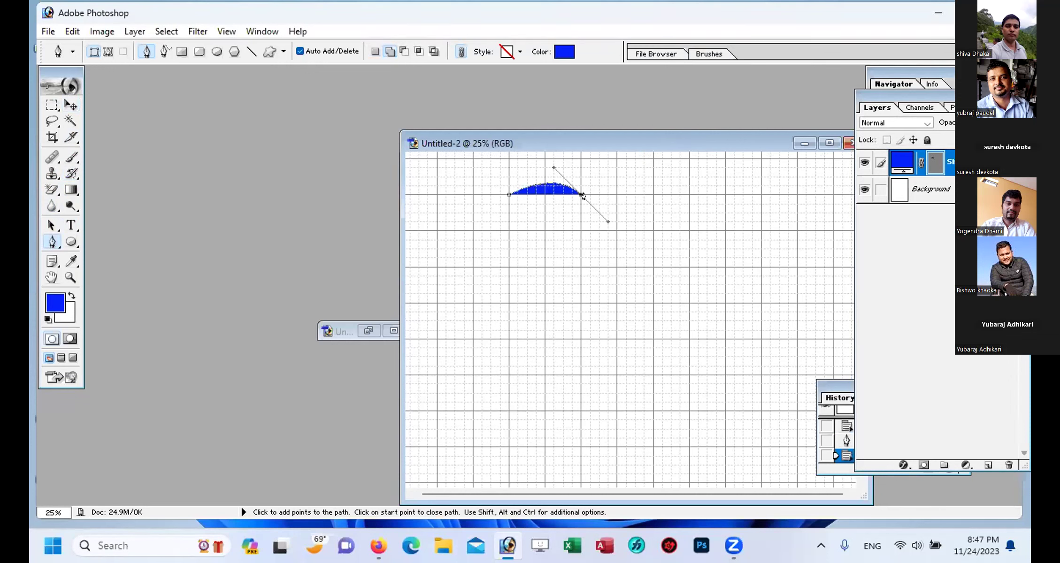
{"action": "left_click", "coordinate": [579, 195], "text": "alt"}
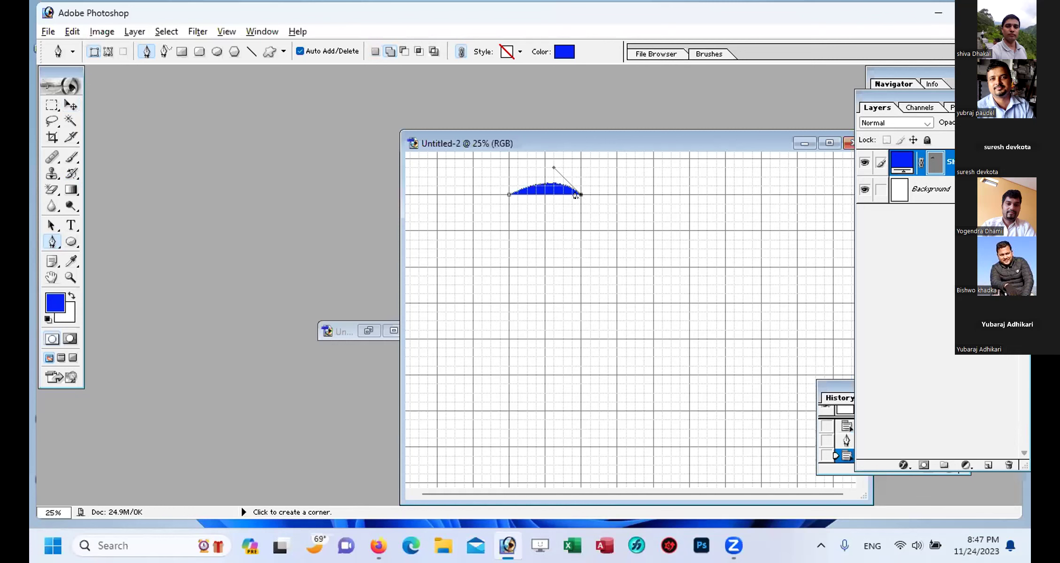
{"action": "left_click", "coordinate": [563, 303]}
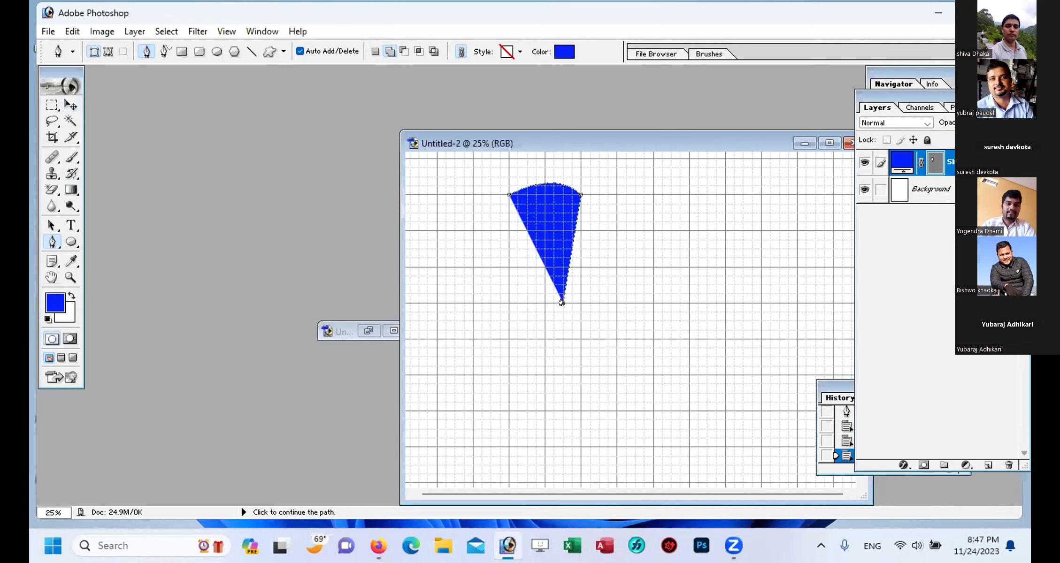
{"action": "left_click", "coordinate": [526, 303]}
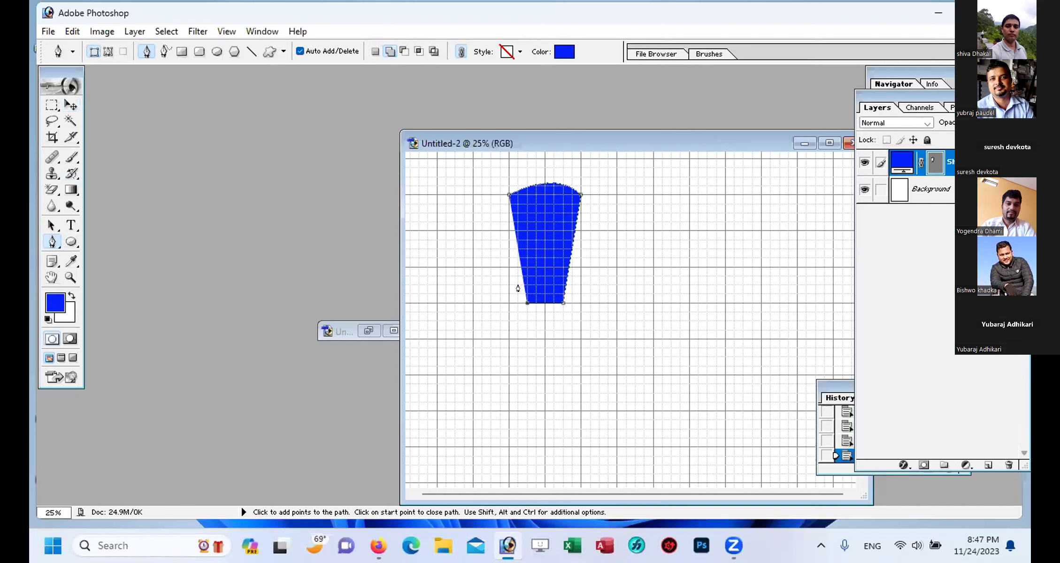
{"action": "left_click", "coordinate": [503, 195]}
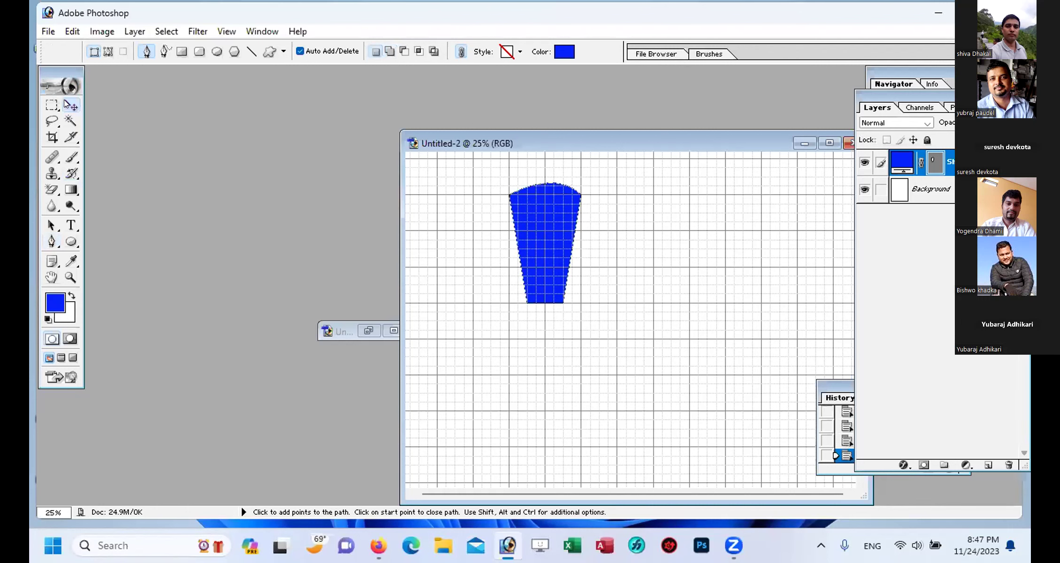
Step: Hide the grid and reposition the document window with the Move tool active
{"action": "left_click", "coordinate": [65, 103]}
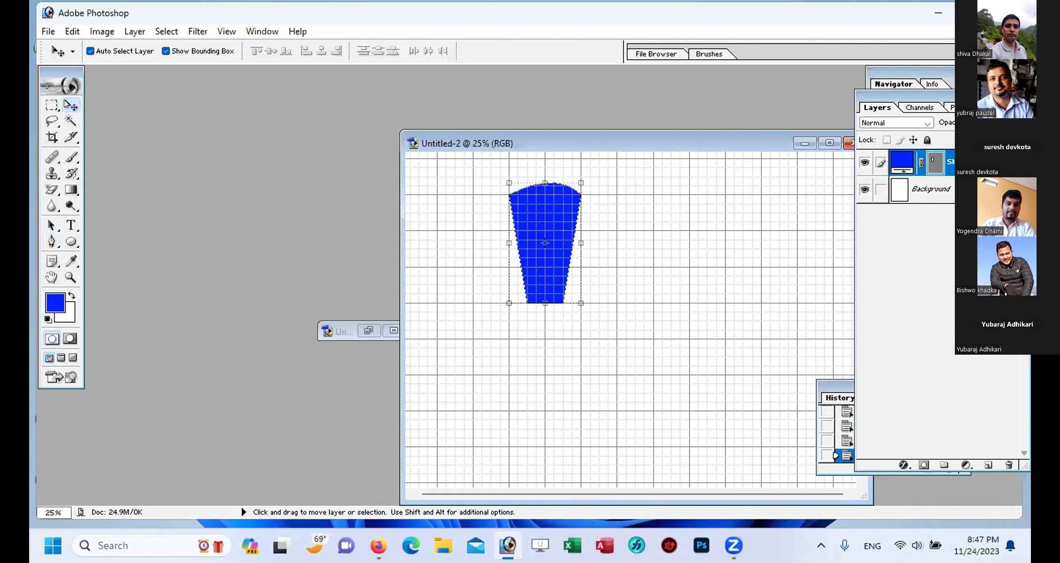
{"action": "left_click", "coordinate": [227, 31]}
{"action": "mouse_move", "coordinate": [288, 206]}
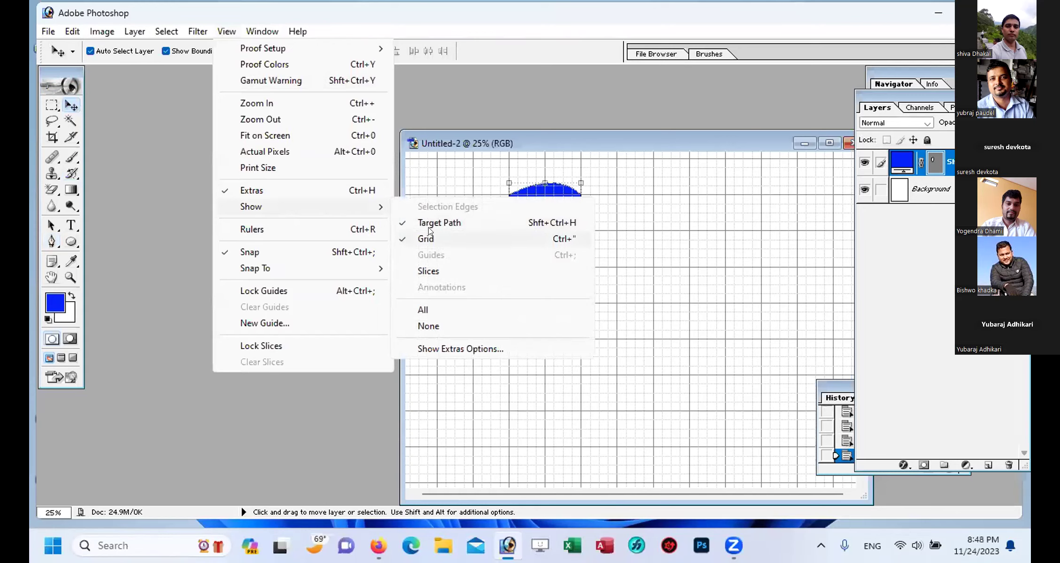
{"action": "left_click", "coordinate": [433, 238]}
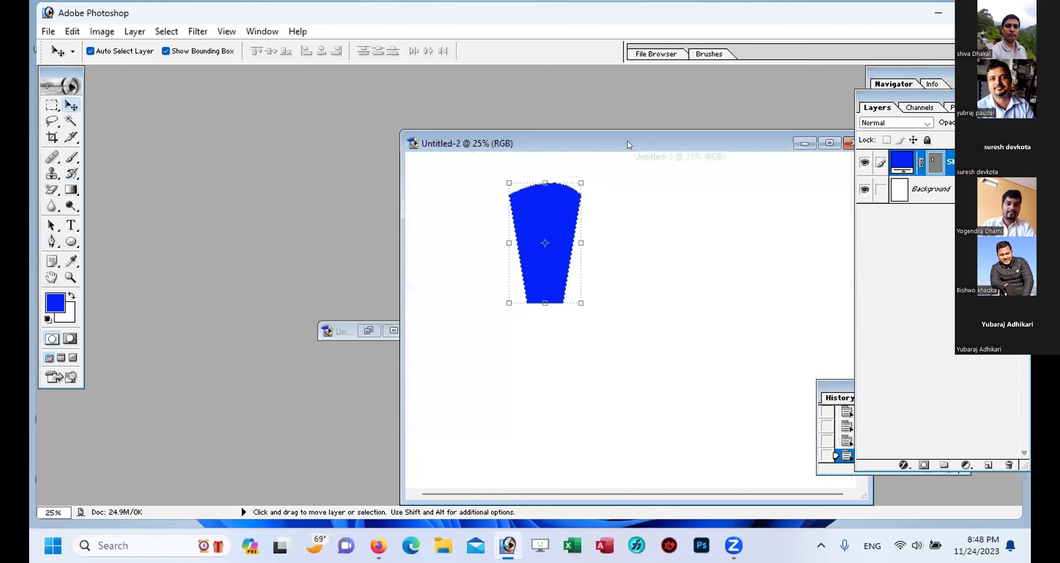
{"action": "left_click_drag", "start_coordinate": [620, 141], "coordinate": [536, 138]}
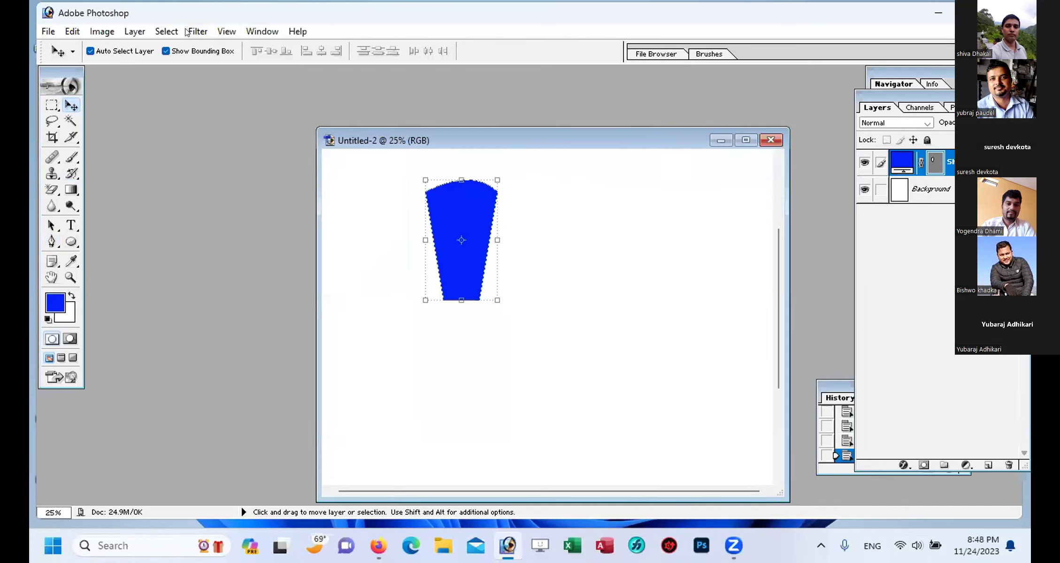
Step: Apply an orange-yellow-orange linear gradient overlay and a 3 px red outside stroke to the petal shape
{"action": "left_click", "coordinate": [135, 32]}
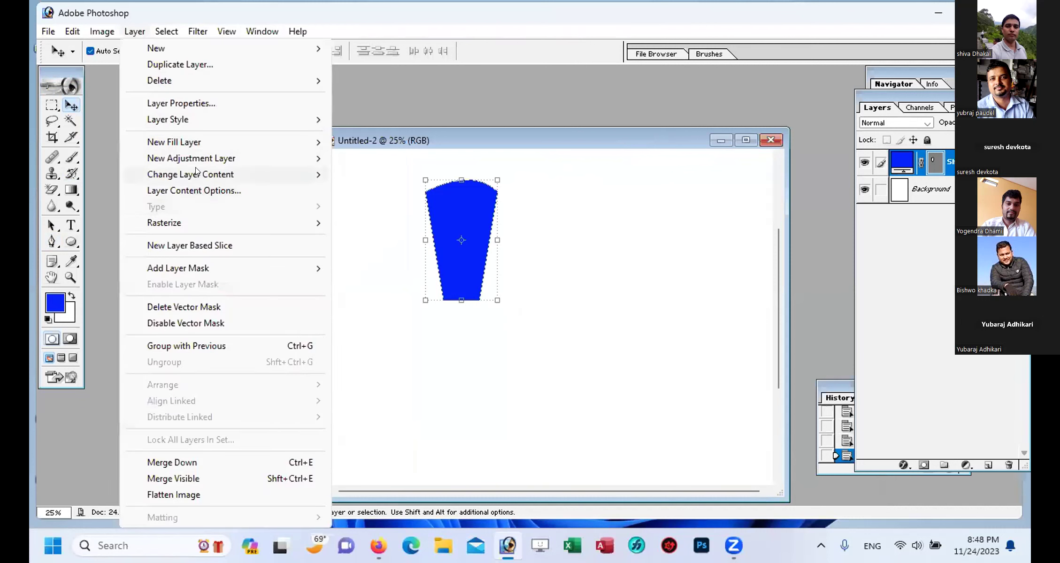
{"action": "mouse_move", "coordinate": [197, 121]}
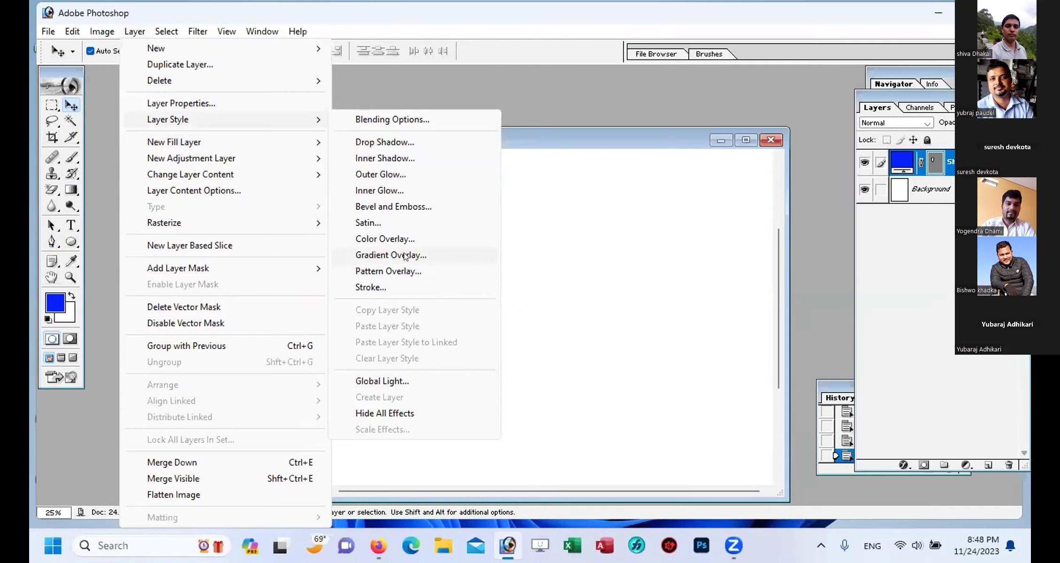
{"action": "left_click", "coordinate": [572, 278]}
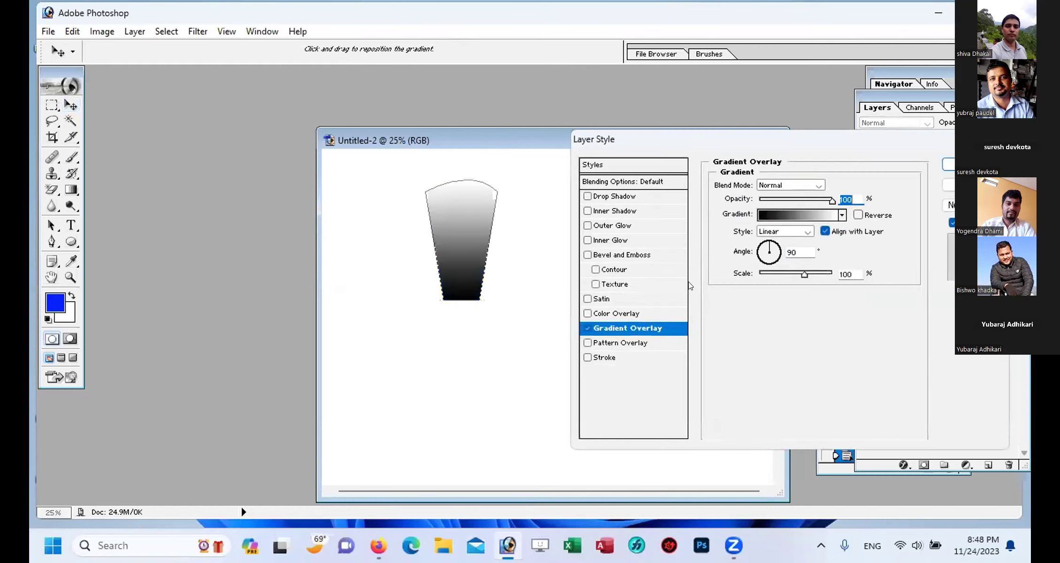
{"action": "left_click", "coordinate": [842, 216]}
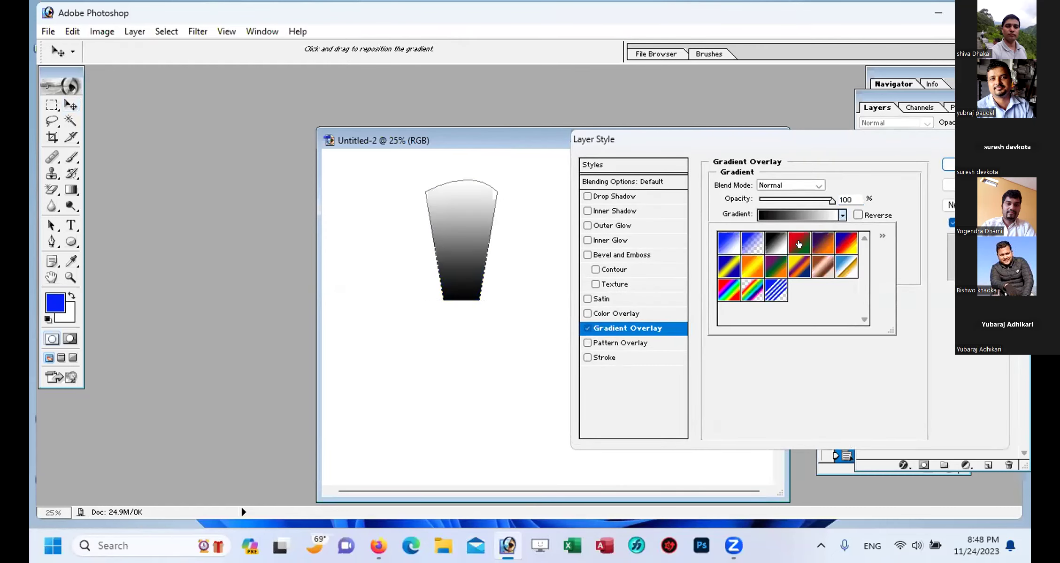
{"action": "left_click", "coordinate": [798, 243]}
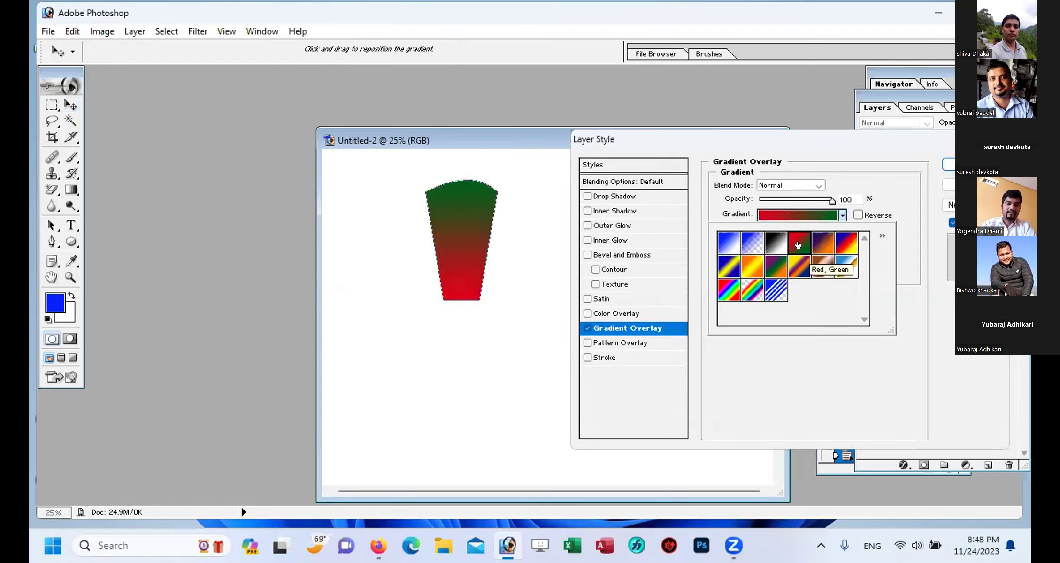
{"action": "left_click", "coordinate": [760, 262]}
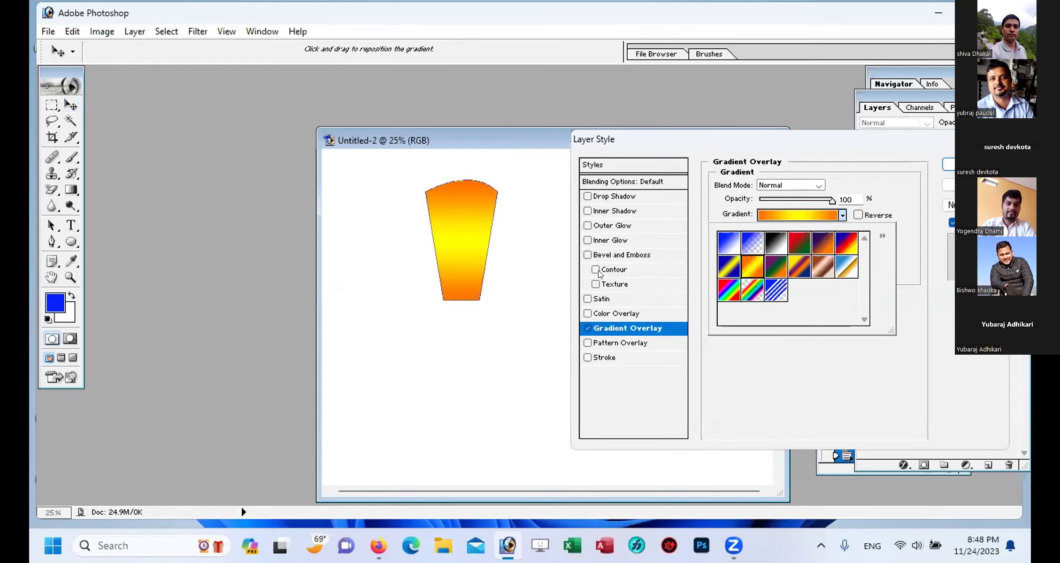
{"action": "left_click", "coordinate": [598, 357]}
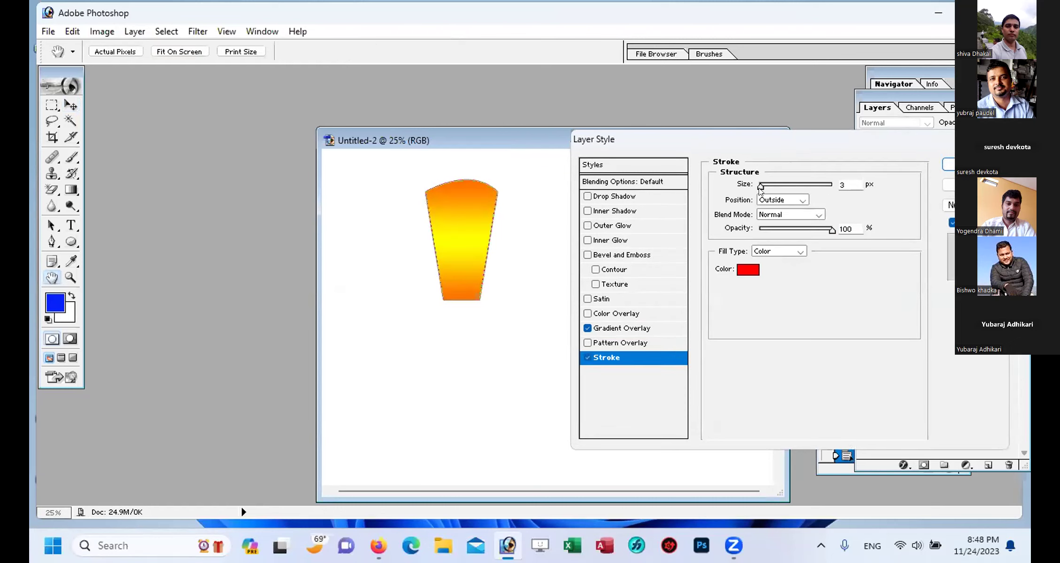
{"action": "left_click", "coordinate": [948, 163]}
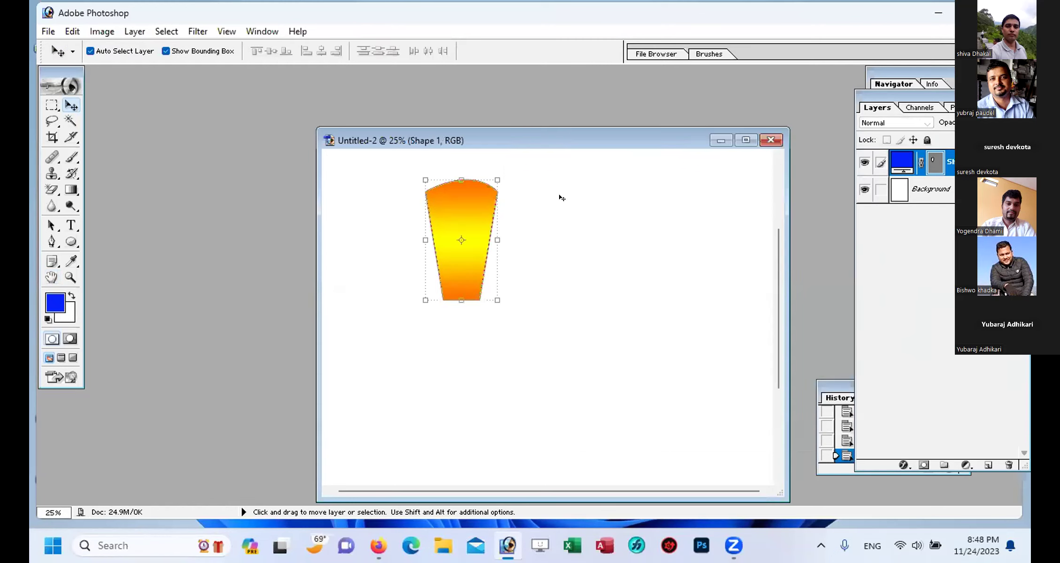
{"action": "left_click", "coordinate": [587, 261]}
{"action": "left_click", "coordinate": [471, 230]}
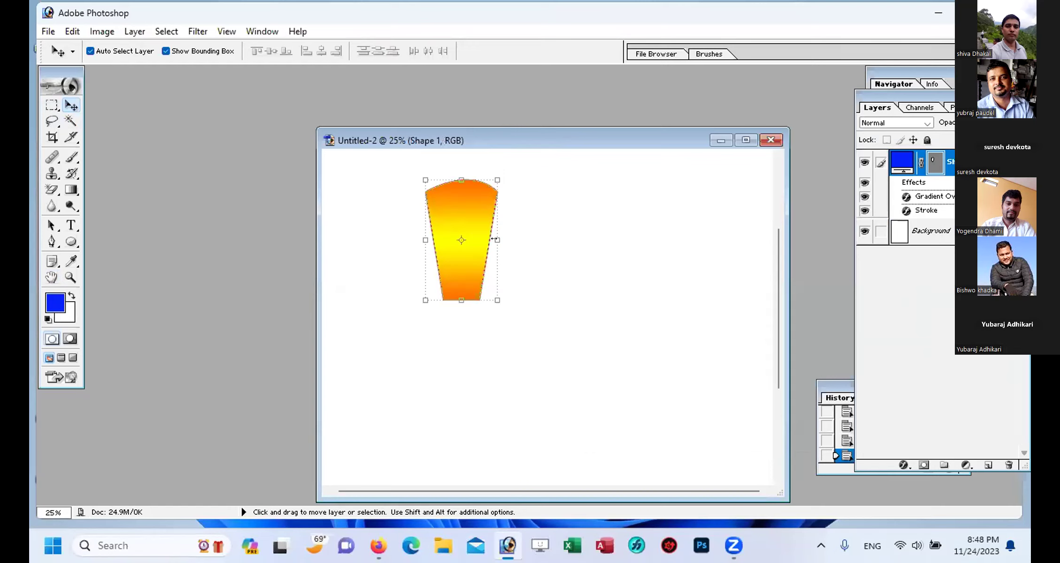
{"action": "left_click", "coordinate": [496, 239]}
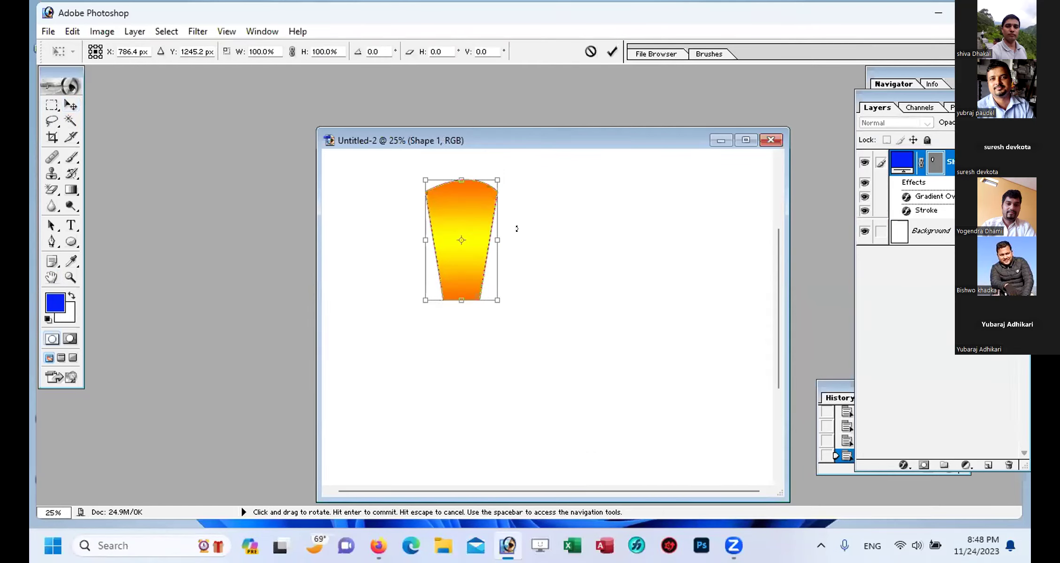
{"action": "key", "text": "Return"}
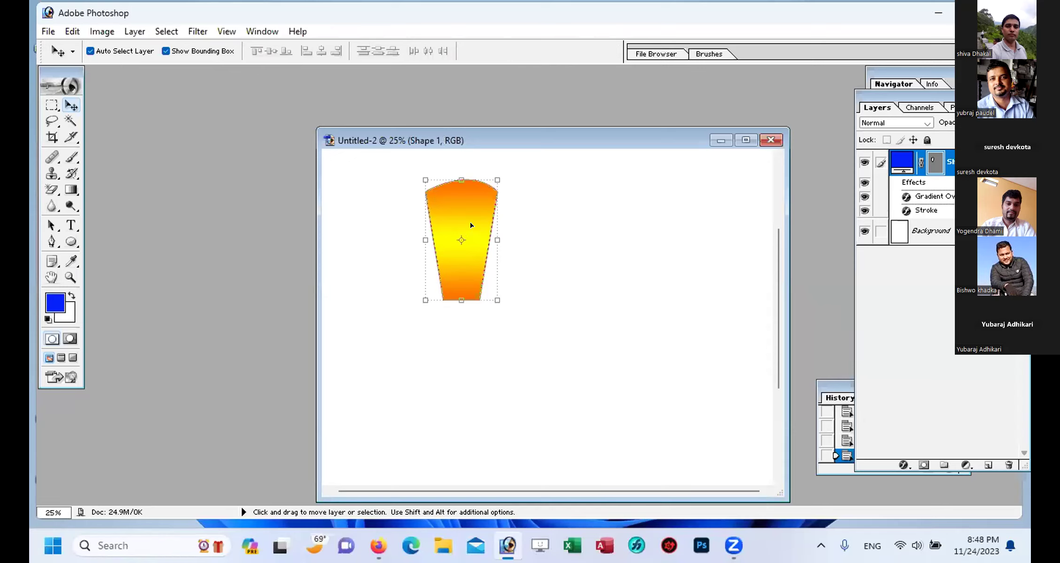
Step: Duplicate the gradient petal and nudge the copy so it sits exactly over the original
{"action": "mouse_move", "coordinate": [471, 225]}
{"action": "left_mouse_down"}
{"action": "mouse_move", "coordinate": [516, 231]}
{"action": "mouse_move", "coordinate": [458, 215]}
{"action": "left_mouse_up"}
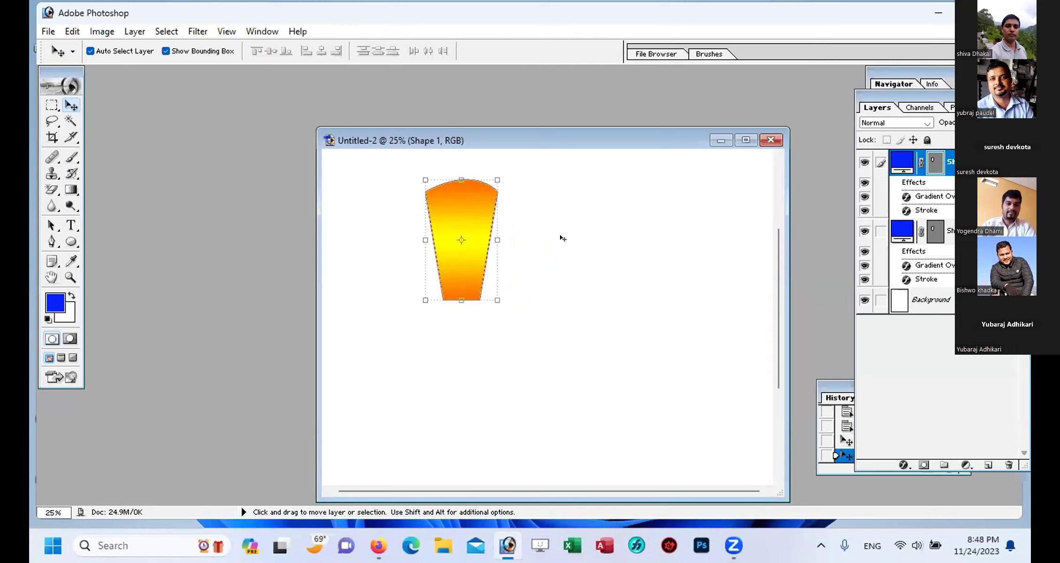
{"action": "key", "text": "shift+Up"}
{"action": "key", "text": "shift+Down"}
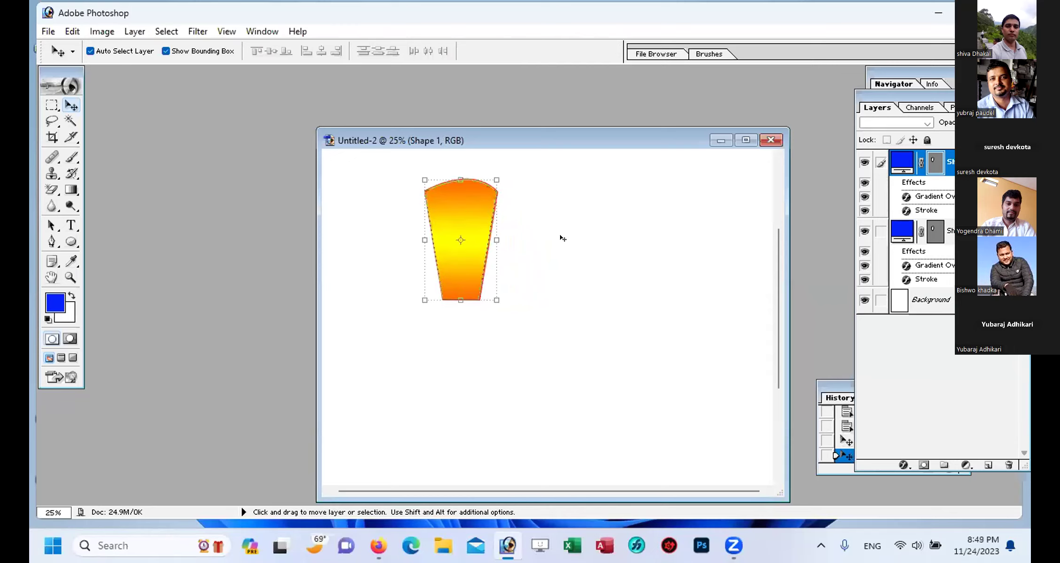
{"action": "key", "text": "shift+Right"}
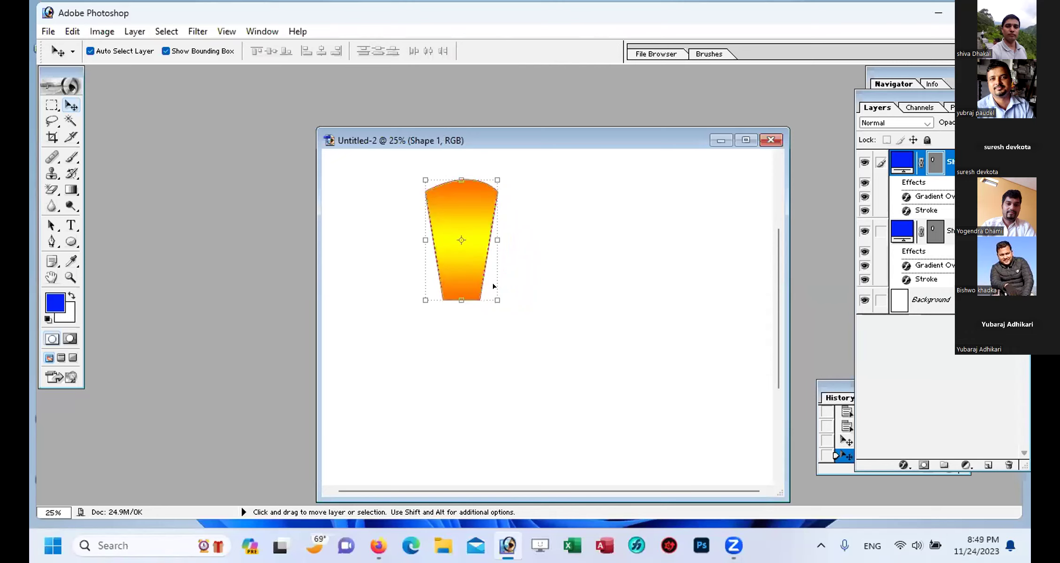
{"action": "key", "text": "ctrl+t"}
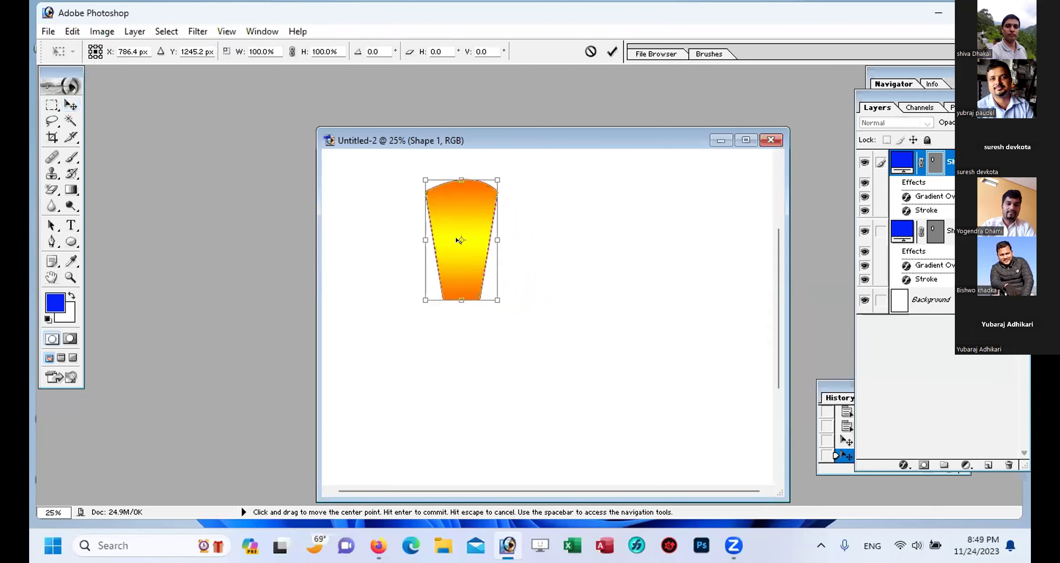
{"action": "left_click_drag", "start_coordinate": [455, 237], "coordinate": [454, 380]}
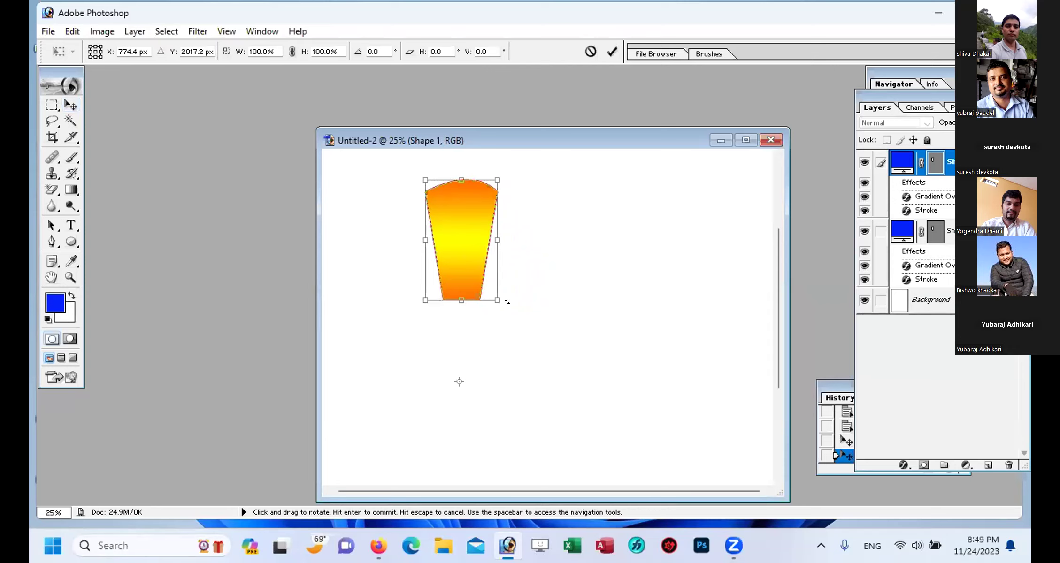
{"action": "key", "text": "Escape"}
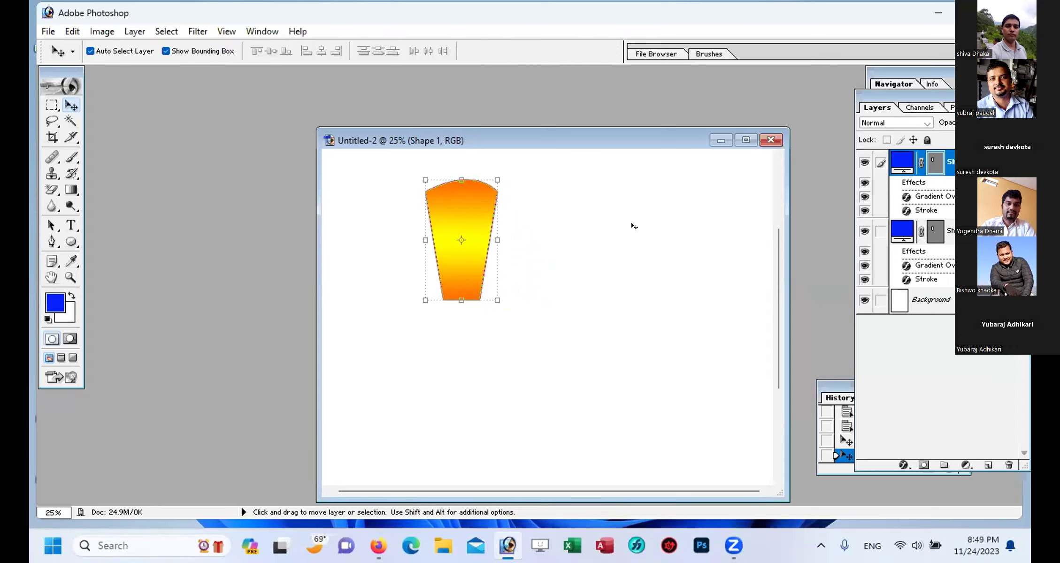
Step: Move both overlapping petals to the upper middle of the page, centred at about X 1202 px, Y 901 px
{"action": "key", "text": "ctrl+minus"}
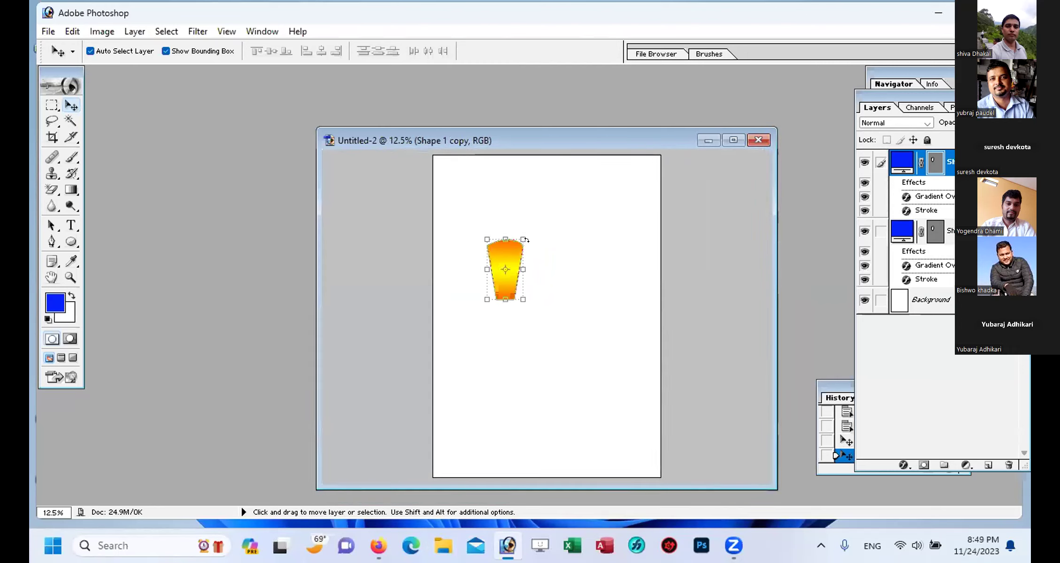
{"action": "left_click", "coordinate": [565, 273]}
{"action": "left_click_drag", "start_coordinate": [501, 261], "coordinate": [540, 229]}
{"action": "left_click_drag", "start_coordinate": [498, 258], "coordinate": [531, 228]}
{"action": "key", "text": "Right"}
{"action": "key", "text": "Down"}
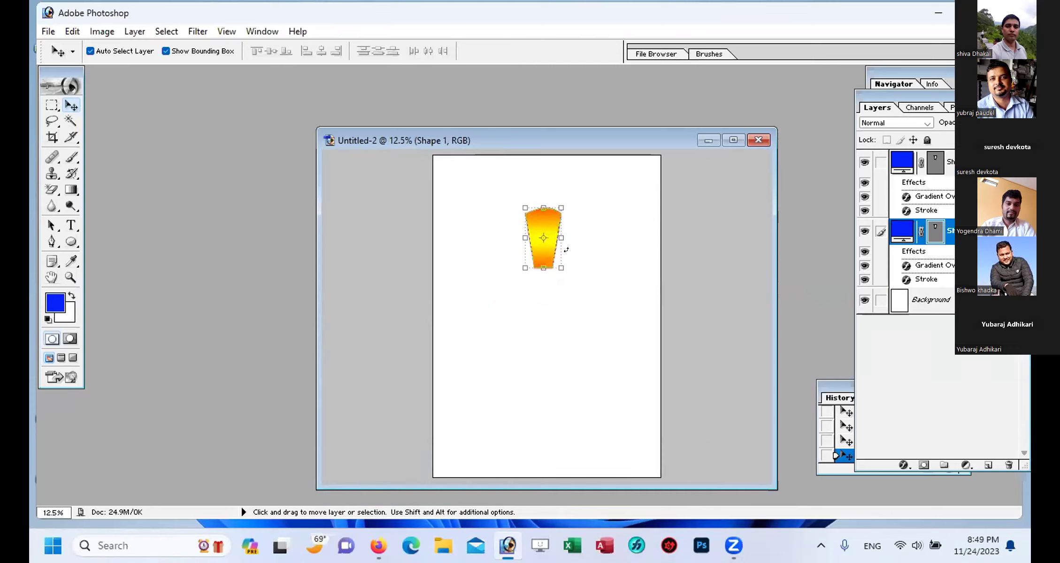
Step: Rotate the Shape 1 petal 13.1° clockwise about a transform centre placed straight below it at X 1202.4 px, Y 2027.9 px
{"action": "left_click", "coordinate": [561, 219]}
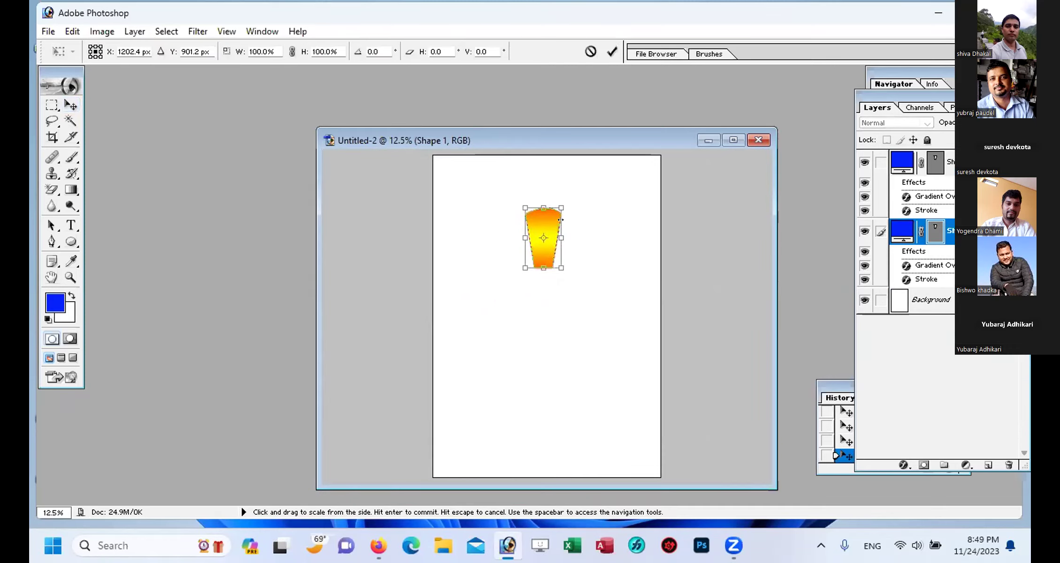
{"action": "left_click_drag", "start_coordinate": [541, 240], "coordinate": [543, 339]}
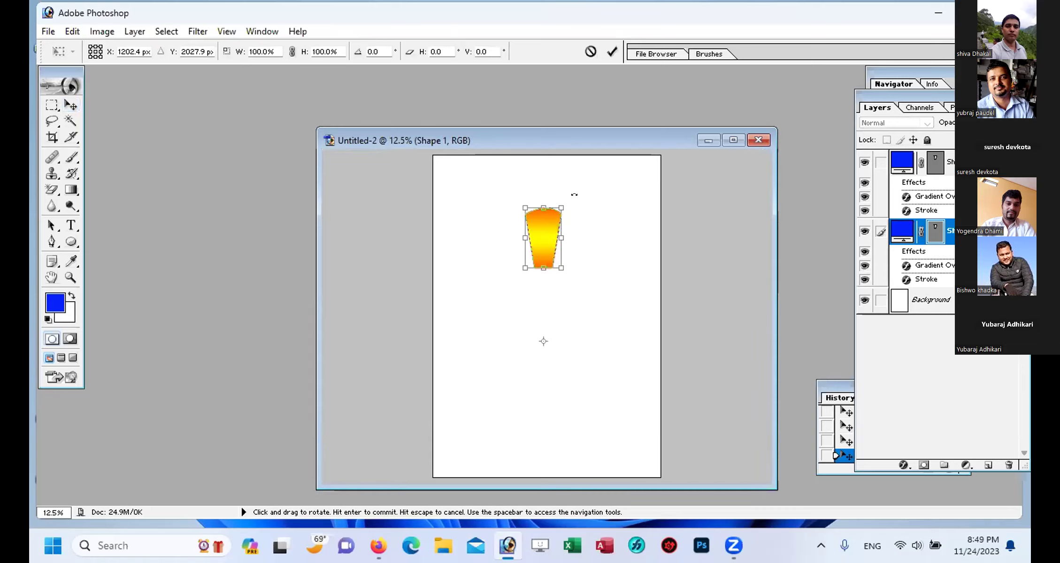
{"action": "left_click_drag", "start_coordinate": [573, 198], "coordinate": [595, 227]}
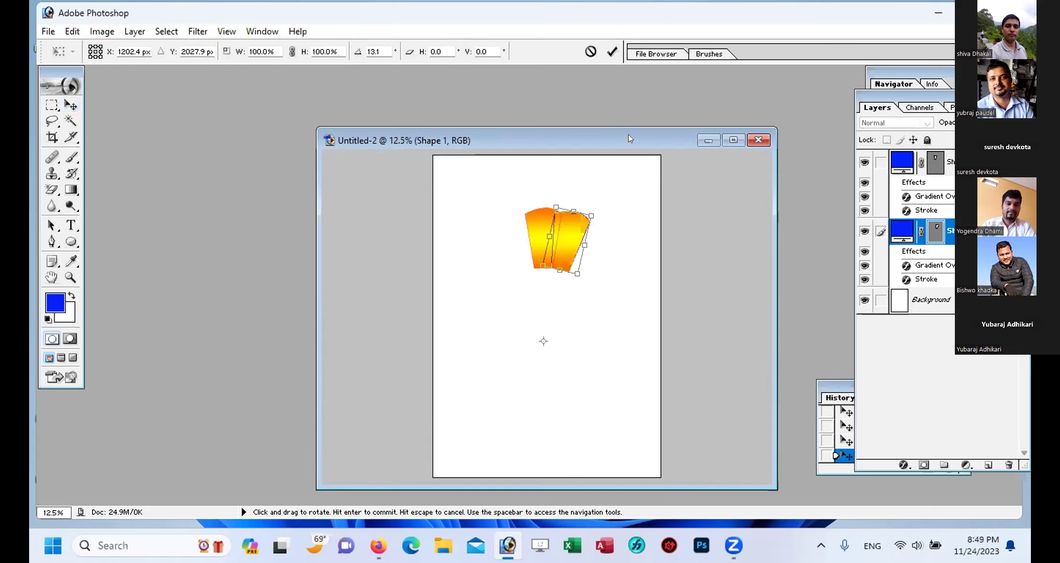
{"action": "left_click", "coordinate": [611, 51]}
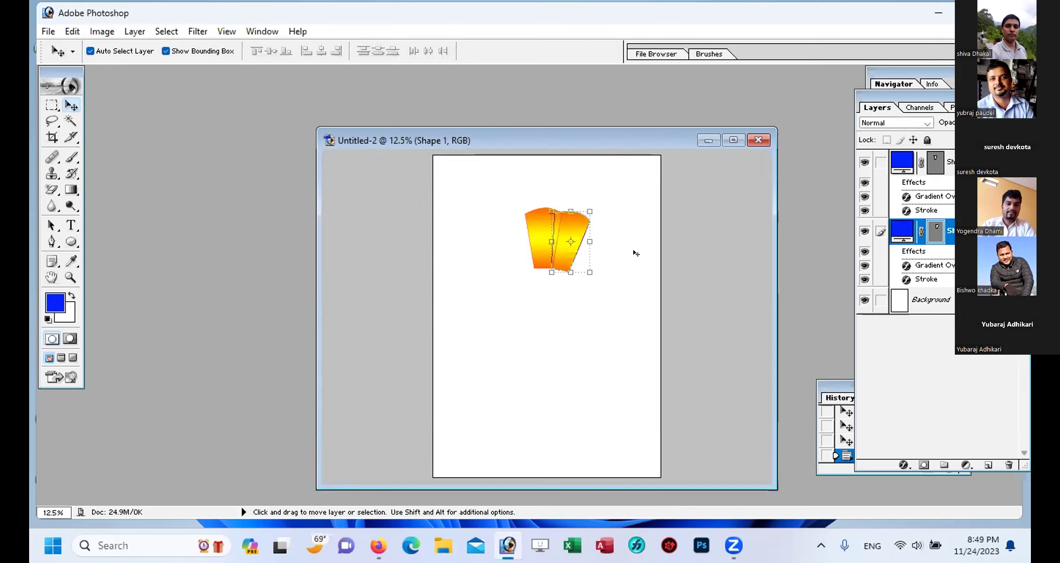
Step: Repeat the rotation on 37 successive copies of the petal so they form a full ring
{"action": "key", "text": "ctrl+alt+shift+t"}
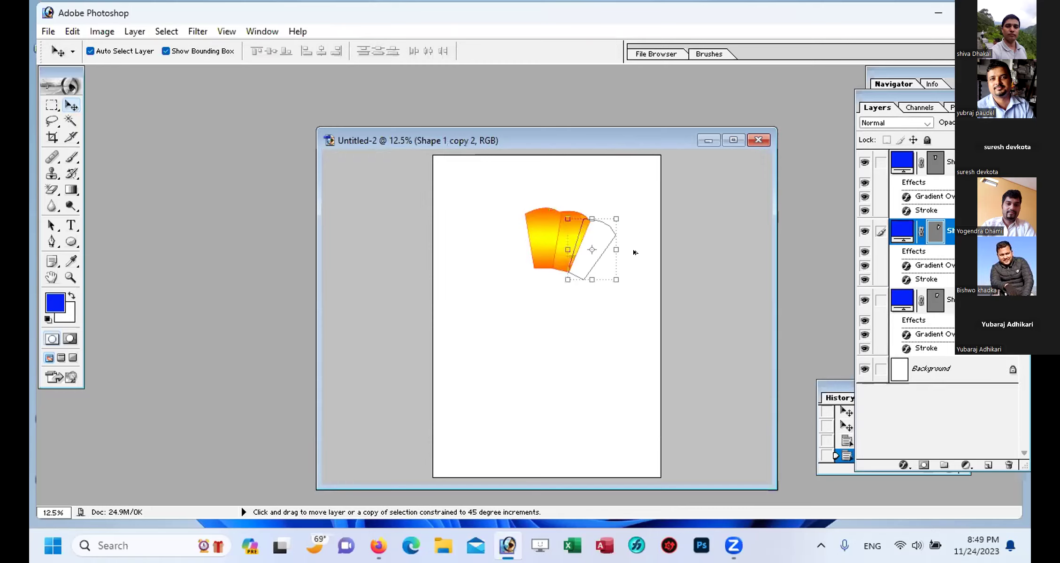
{"action": "key", "text": "ctrl+alt+shift+t"}
{"action": "key", "text": "ctrl+alt+shift+t"}
{"action": "key", "text": "ctrl+alt+shift+t"}
{"action": "key", "text": "ctrl+alt+shift+t"}
{"action": "key", "text": "ctrl+alt+shift+t"}
{"action": "key", "text": "ctrl+alt+shift+t"}
{"action": "key", "text": "ctrl+alt+shift+t"}
{"action": "key", "text": "ctrl+alt+shift+t"}
{"action": "key", "text": "ctrl+alt+shift+t"}
{"action": "key", "text": "ctrl+alt+shift+t"}
{"action": "key", "text": "ctrl+alt+shift+t"}
{"action": "key", "text": "ctrl+alt+shift+t"}
{"action": "key", "text": "ctrl+alt+shift+t"}
{"action": "key", "text": "ctrl+alt+shift+t"}
{"action": "key", "text": "ctrl+alt+shift+t"}
{"action": "key", "text": "ctrl+alt+shift+t"}
{"action": "key", "text": "ctrl+alt+shift+t"}
{"action": "key", "text": "ctrl+alt+shift+t"}
{"action": "key", "text": "ctrl+alt+shift+t"}
{"action": "key", "text": "ctrl+alt+shift+t"}
{"action": "key", "text": "ctrl+alt+shift+t"}
{"action": "key", "text": "ctrl+alt+shift+t"}
{"action": "key", "text": "ctrl+alt+shift+t"}
{"action": "key", "text": "ctrl+alt+shift+t"}
{"action": "key", "text": "ctrl+alt+shift+t"}
{"action": "key", "text": "ctrl+alt+shift+t"}
{"action": "key", "text": "ctrl+alt+shift+t"}
{"action": "key", "text": "ctrl+alt+shift+t"}
{"action": "key", "text": "ctrl+alt+shift+t"}
{"action": "key", "text": "ctrl+alt+shift+t"}
{"action": "key", "text": "ctrl+alt+shift+t"}
{"action": "key", "text": "ctrl+alt+shift+t"}
{"action": "key", "text": "ctrl+alt+shift+t"}
{"action": "key", "text": "ctrl+alt+shift+t"}
{"action": "key", "text": "ctrl+alt+shift+t"}
{"action": "key", "text": "ctrl+alt+shift+t"}
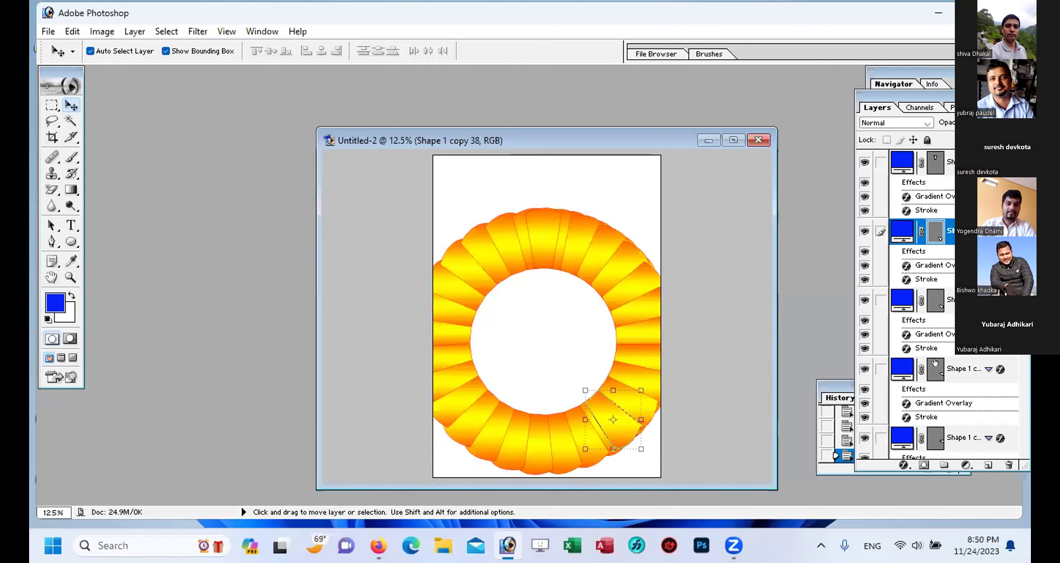
Step: Link all the petal copy layers to the Shape 1 layer so the whole ring is grouped
{"action": "scroll", "coordinate": [946, 385], "scroll_direction": "down", "scroll_amount": 5}
{"action": "scroll", "coordinate": [951, 399], "scroll_direction": "down", "scroll_amount": 5}
{"action": "scroll", "coordinate": [953, 406], "scroll_direction": "down", "scroll_amount": 5}
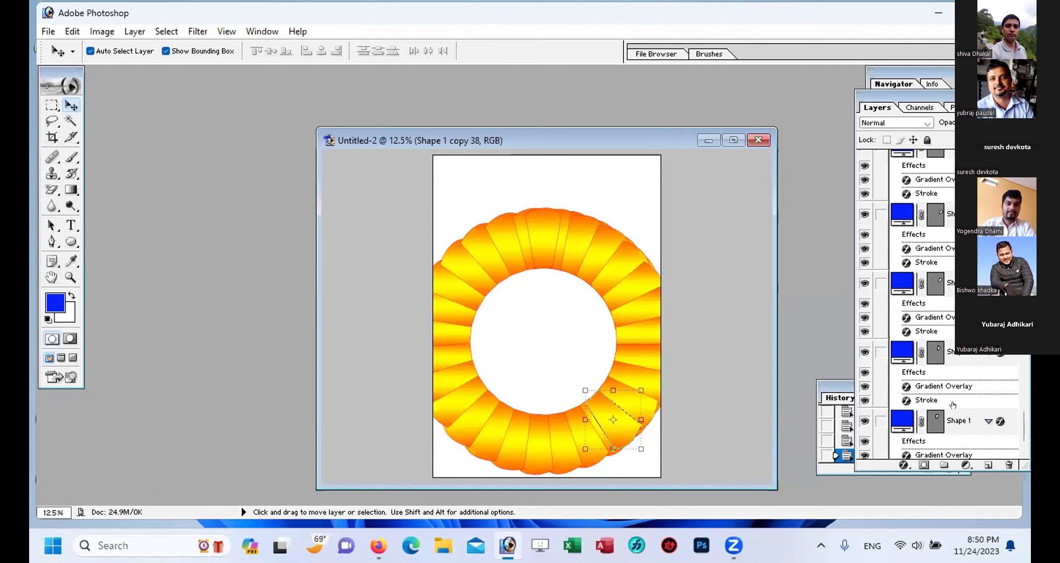
{"action": "scroll", "coordinate": [951, 406], "scroll_direction": "down", "scroll_amount": 2}
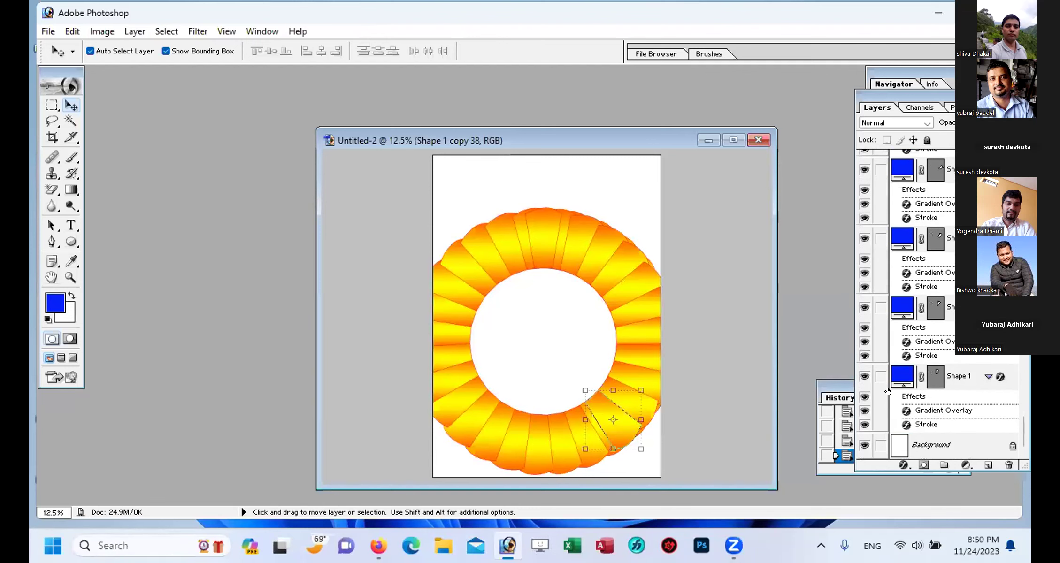
{"action": "left_click", "coordinate": [877, 367]}
{"action": "left_click", "coordinate": [880, 307]}
{"action": "left_click", "coordinate": [881, 238]}
{"action": "left_click", "coordinate": [880, 170]}
{"action": "scroll", "coordinate": [915, 285], "scroll_direction": "up", "scroll_amount": 2}
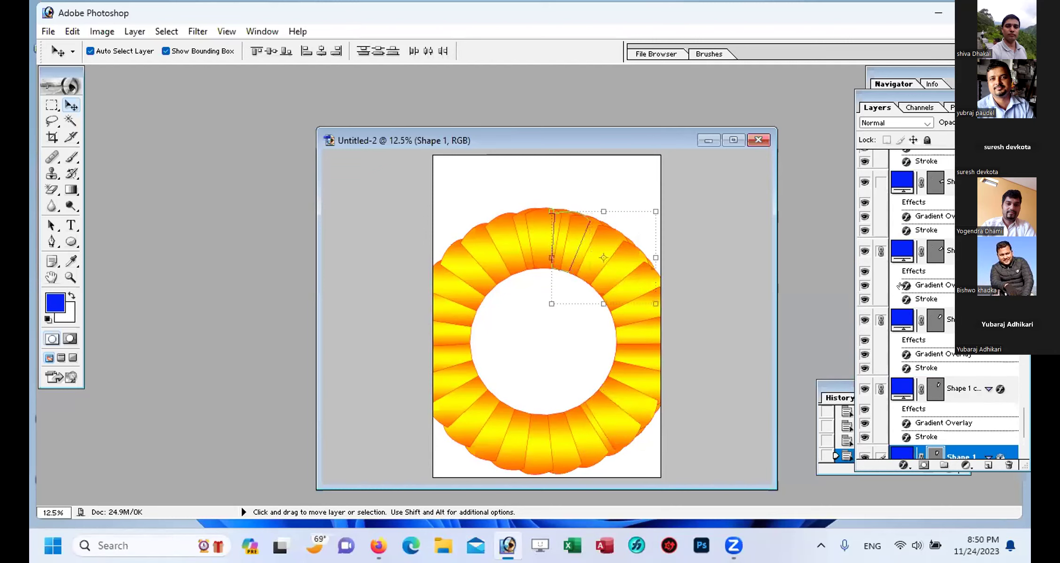
{"action": "left_click", "coordinate": [880, 183]}
{"action": "scroll", "coordinate": [912, 279], "scroll_direction": "up", "scroll_amount": 1}
{"action": "left_click", "coordinate": [880, 194]}
{"action": "scroll", "coordinate": [905, 254], "scroll_direction": "down", "scroll_amount": 1}
{"action": "left_click", "coordinate": [880, 180]}
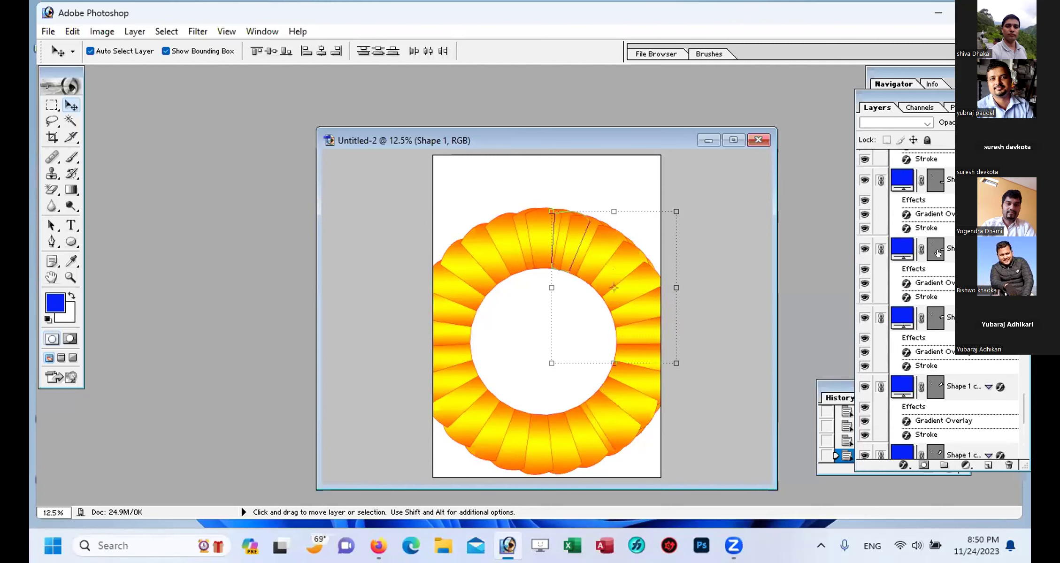
{"action": "scroll", "coordinate": [927, 275], "scroll_direction": "down", "scroll_amount": 2}
{"action": "left_click", "coordinate": [880, 219]}
{"action": "scroll", "coordinate": [923, 268], "scroll_direction": "down", "scroll_amount": 1}
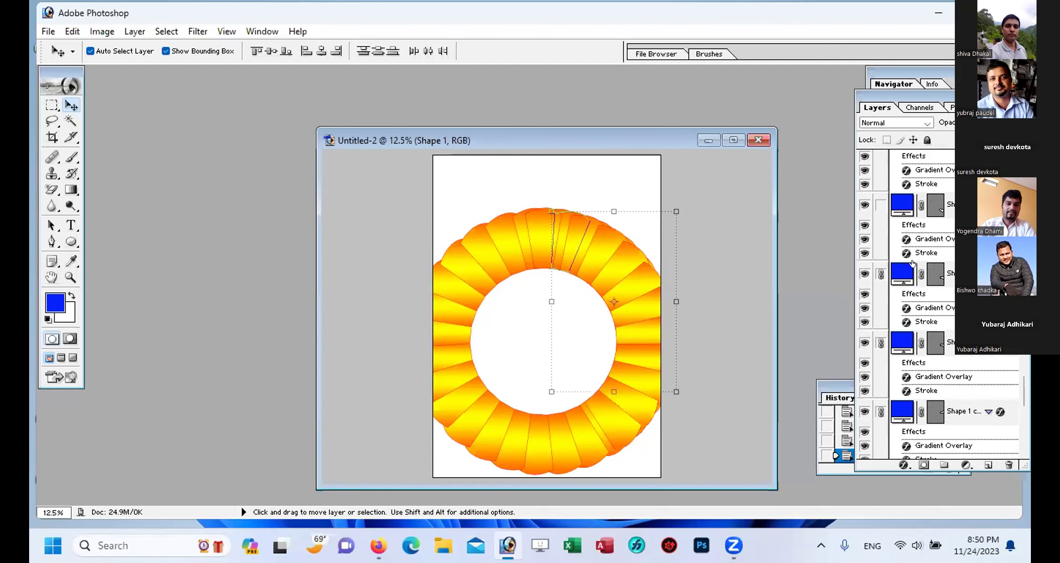
{"action": "scroll", "coordinate": [878, 211], "scroll_direction": "down", "scroll_amount": 1}
{"action": "left_click", "coordinate": [880, 218]}
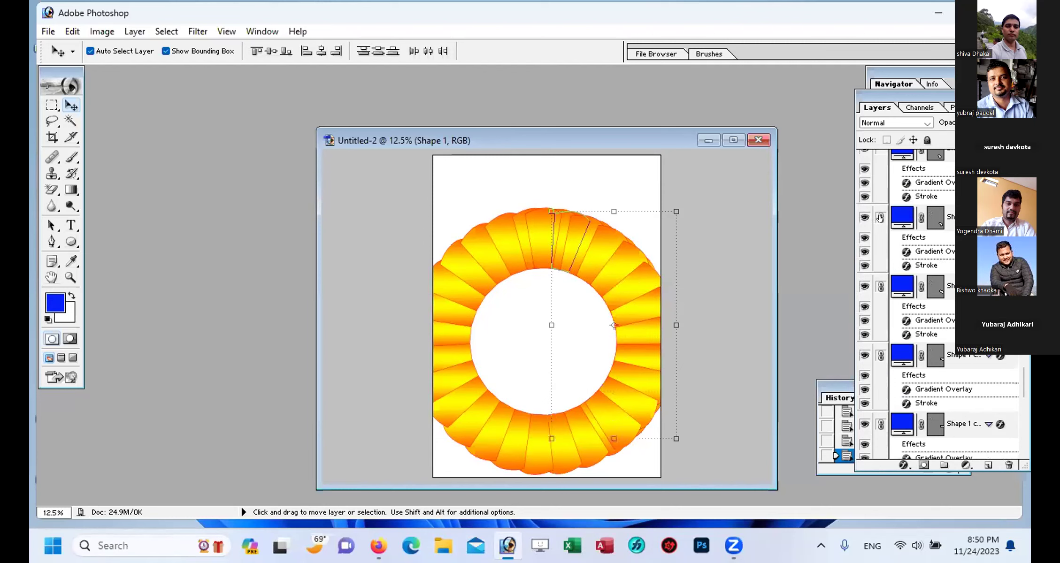
{"action": "scroll", "coordinate": [881, 218], "scroll_direction": "down", "scroll_amount": 1}
{"action": "left_click", "coordinate": [880, 202]}
{"action": "scroll", "coordinate": [881, 204], "scroll_direction": "down", "scroll_amount": 1}
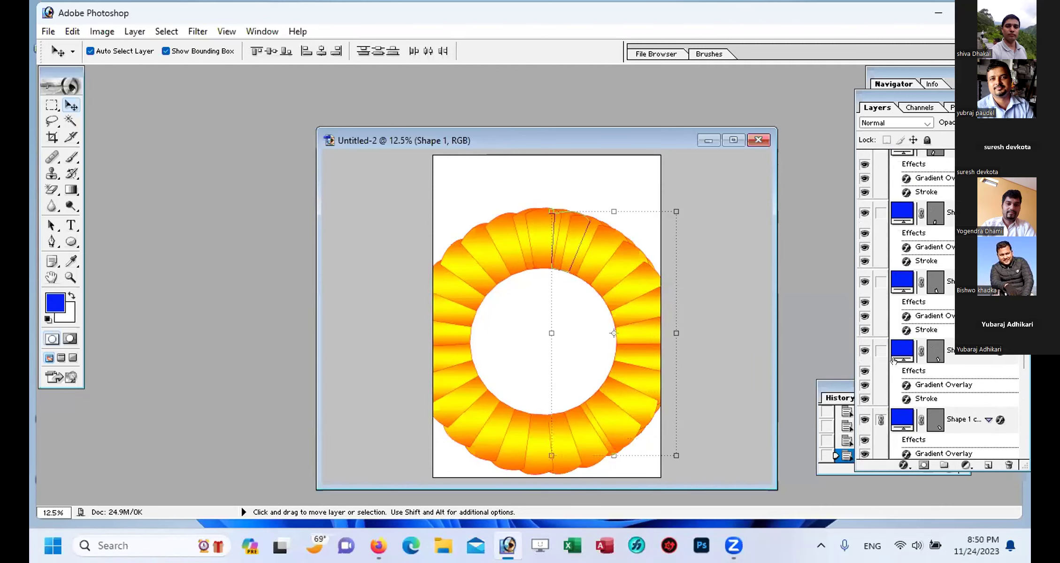
{"action": "left_click", "coordinate": [880, 351]}
{"action": "left_click", "coordinate": [880, 283]}
{"action": "scroll", "coordinate": [912, 267], "scroll_direction": "up", "scroll_amount": 1}
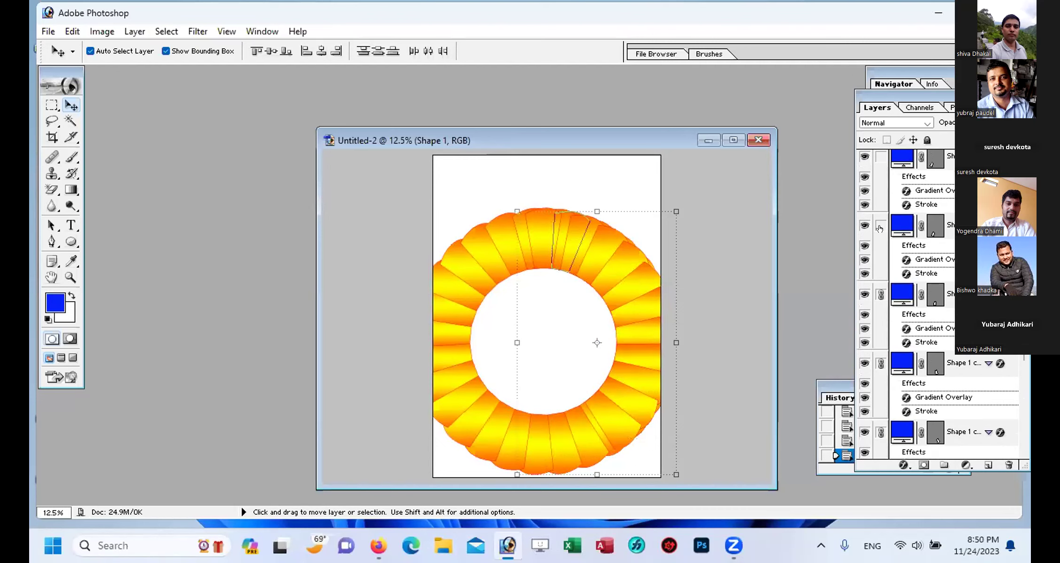
{"action": "scroll", "coordinate": [913, 235], "scroll_direction": "up", "scroll_amount": 1}
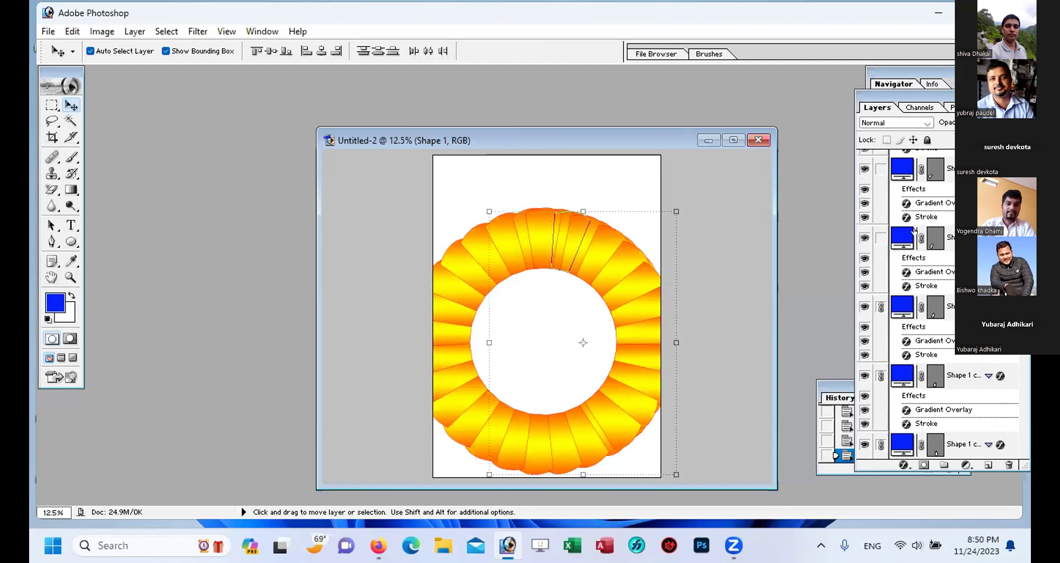
{"action": "scroll", "coordinate": [878, 238], "scroll_direction": "up", "scroll_amount": 1}
{"action": "left_click", "coordinate": [876, 245]}
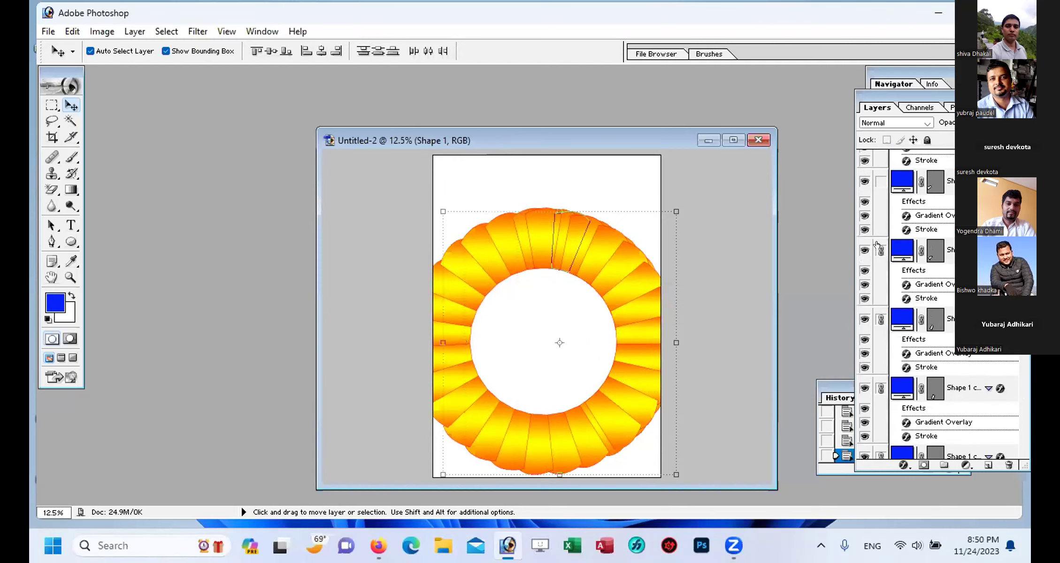
{"action": "left_click", "coordinate": [879, 182]}
{"action": "scroll", "coordinate": [951, 264], "scroll_direction": "up", "scroll_amount": 1}
{"action": "left_click", "coordinate": [880, 194]}
{"action": "scroll", "coordinate": [926, 244], "scroll_direction": "up", "scroll_amount": 5}
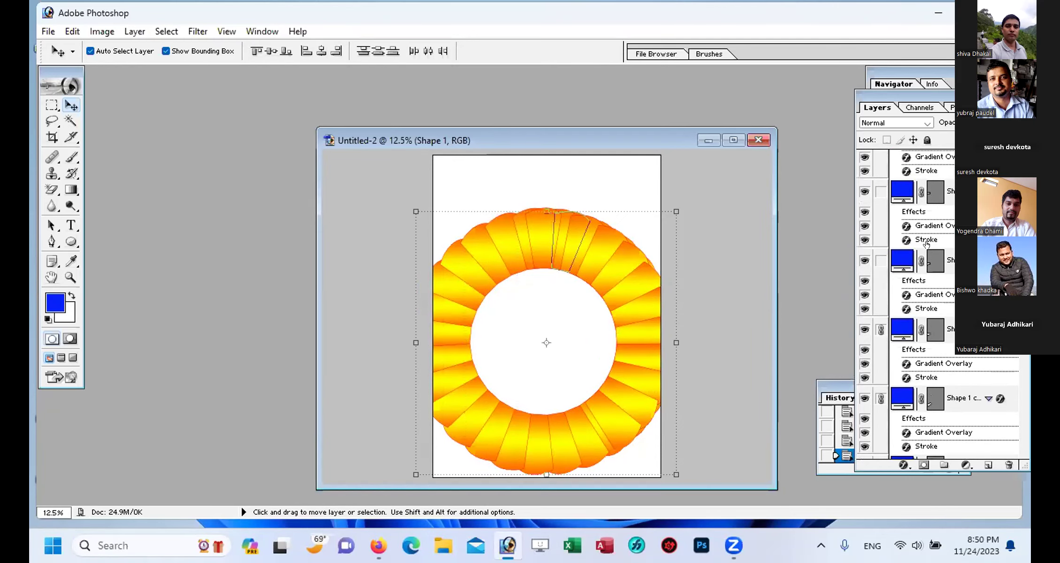
{"action": "left_click", "coordinate": [879, 342]}
{"action": "left_click", "coordinate": [880, 273]}
{"action": "scroll", "coordinate": [877, 205], "scroll_direction": "up", "scroll_amount": 1}
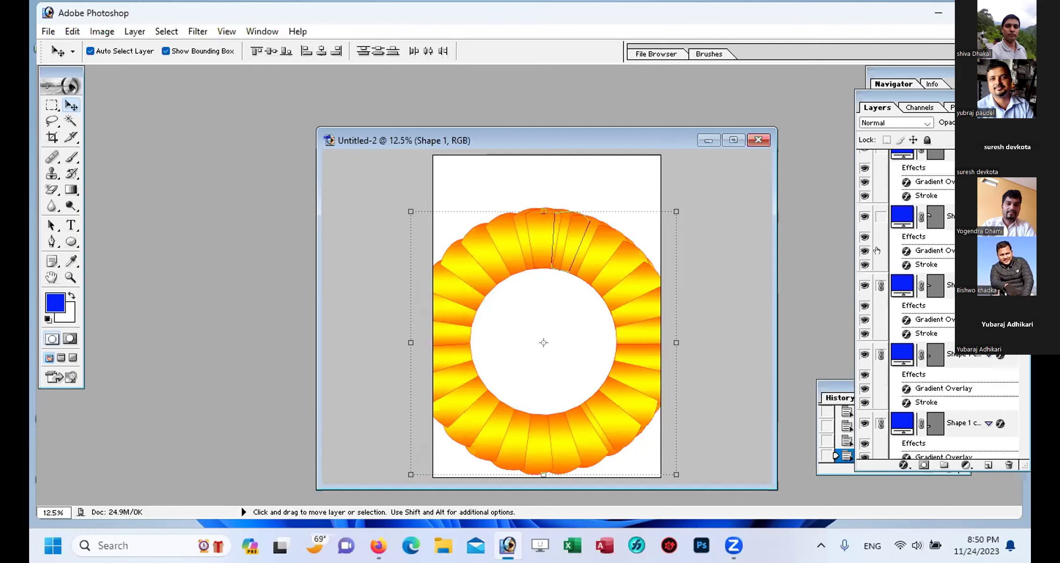
{"action": "scroll", "coordinate": [916, 253], "scroll_direction": "up", "scroll_amount": 1}
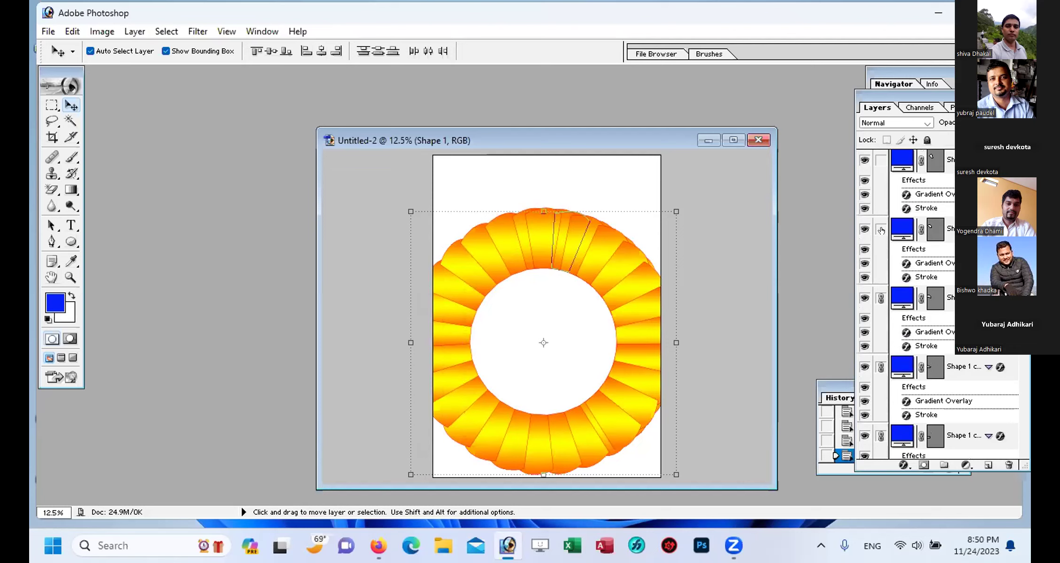
{"action": "scroll", "coordinate": [918, 229], "scroll_direction": "up", "scroll_amount": 3}
{"action": "left_click", "coordinate": [877, 269]}
{"action": "left_click", "coordinate": [879, 201]}
{"action": "scroll", "coordinate": [879, 212], "scroll_direction": "up", "scroll_amount": 1}
{"action": "scroll", "coordinate": [882, 216], "scroll_direction": "down", "scroll_amount": 2}
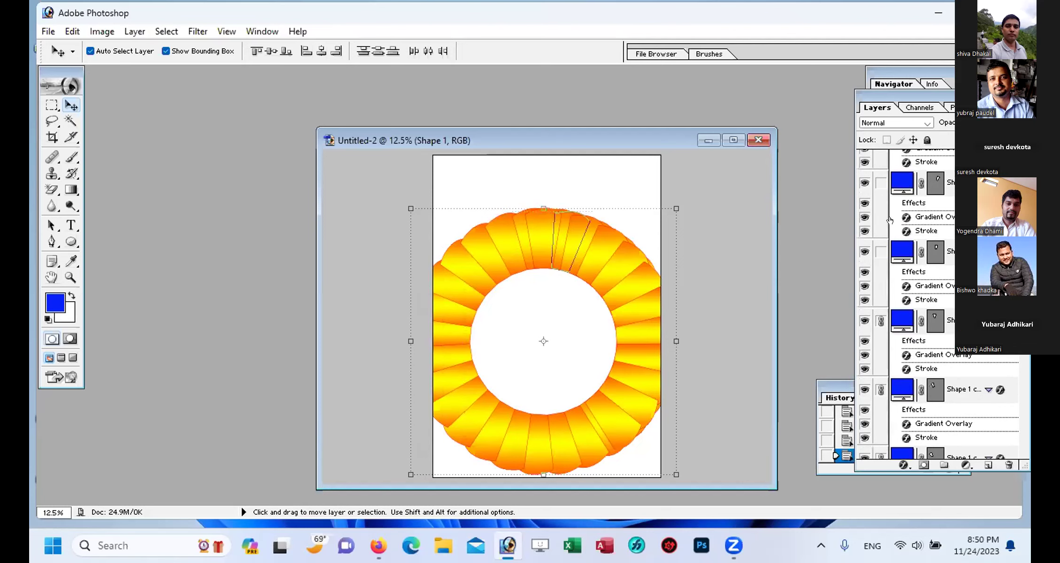
{"action": "left_click", "coordinate": [878, 251]}
{"action": "scroll", "coordinate": [880, 184], "scroll_direction": "up", "scroll_amount": 1}
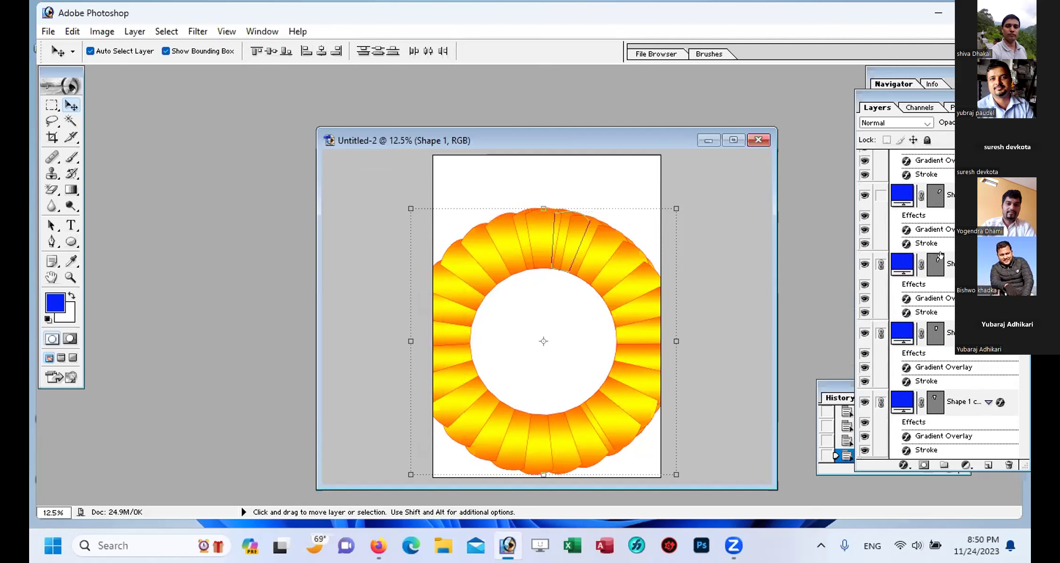
{"action": "scroll", "coordinate": [882, 206], "scroll_direction": "down", "scroll_amount": 2}
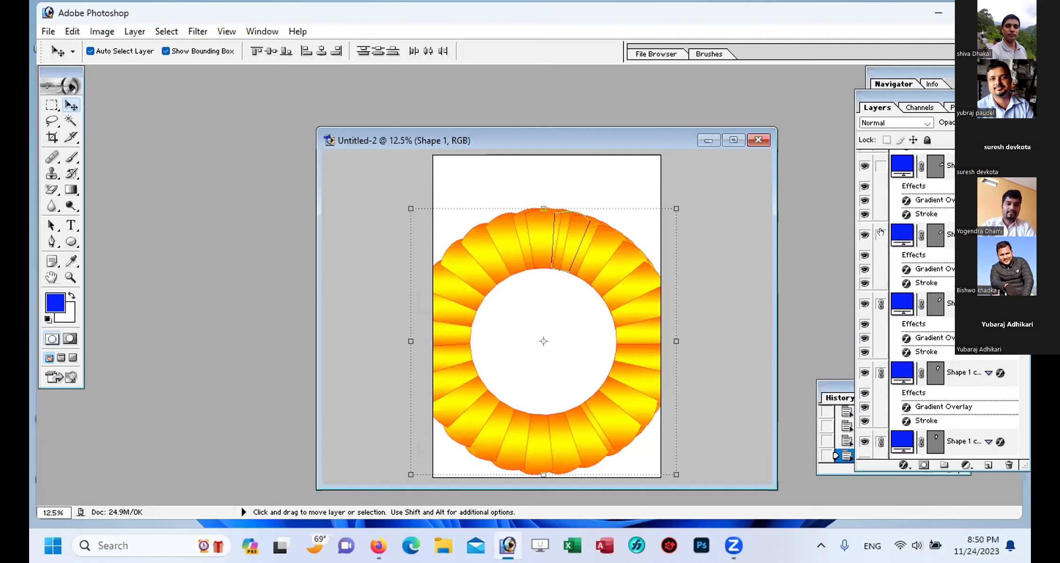
{"action": "scroll", "coordinate": [927, 249], "scroll_direction": "down", "scroll_amount": 2}
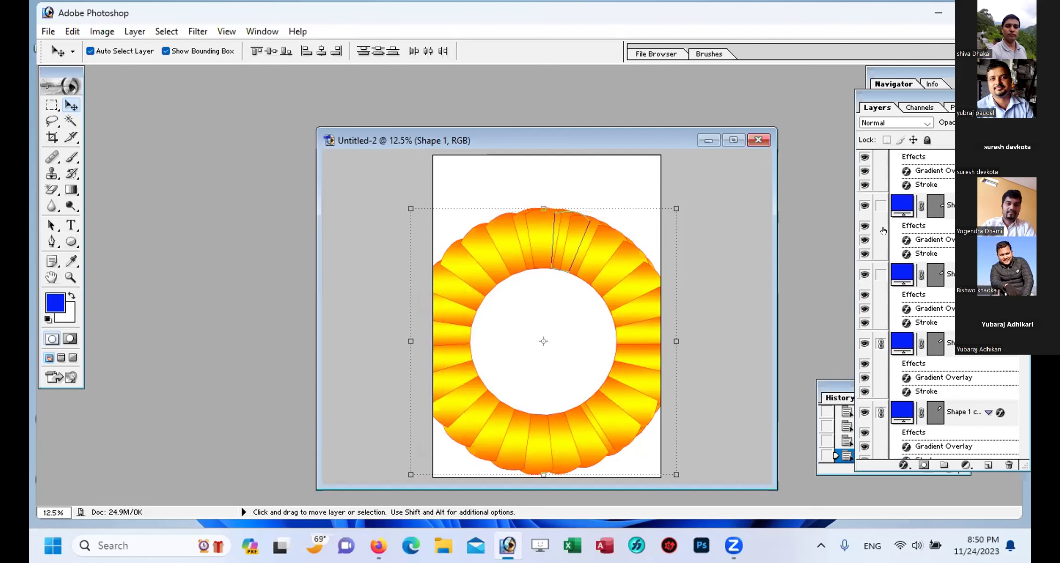
{"action": "left_click", "coordinate": [880, 276]}
{"action": "scroll", "coordinate": [879, 209], "scroll_direction": "down", "scroll_amount": 2}
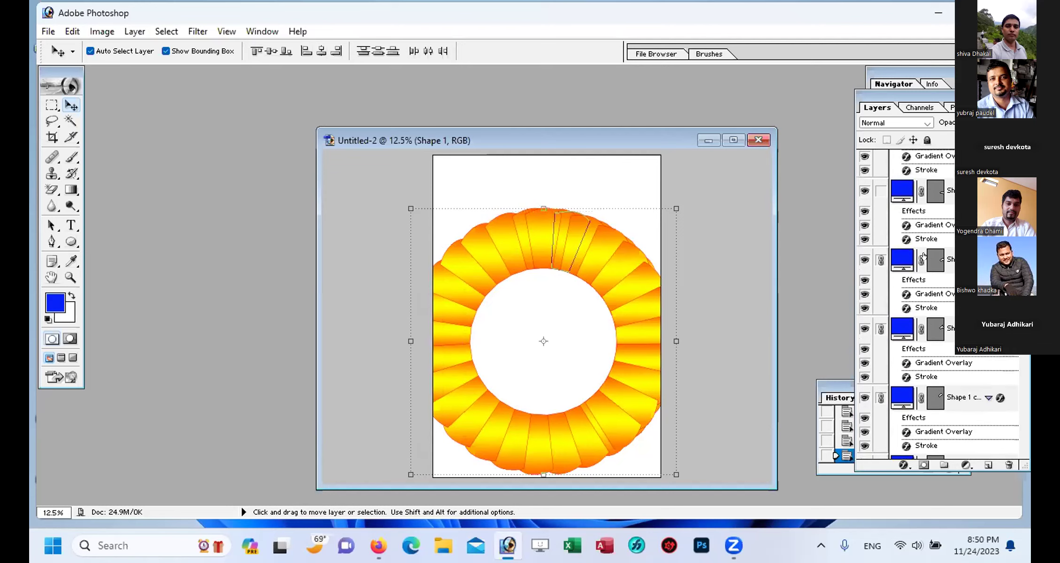
{"action": "left_click", "coordinate": [879, 243]}
{"action": "scroll", "coordinate": [901, 275], "scroll_direction": "up", "scroll_amount": 1}
{"action": "left_click", "coordinate": [881, 257]}
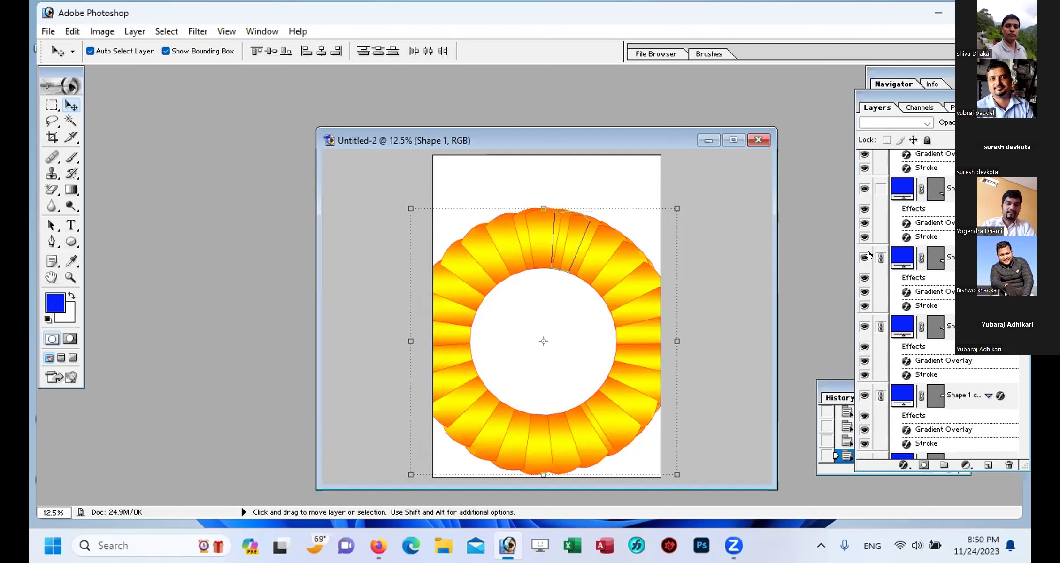
{"action": "scroll", "coordinate": [877, 197], "scroll_direction": "down", "scroll_amount": 1}
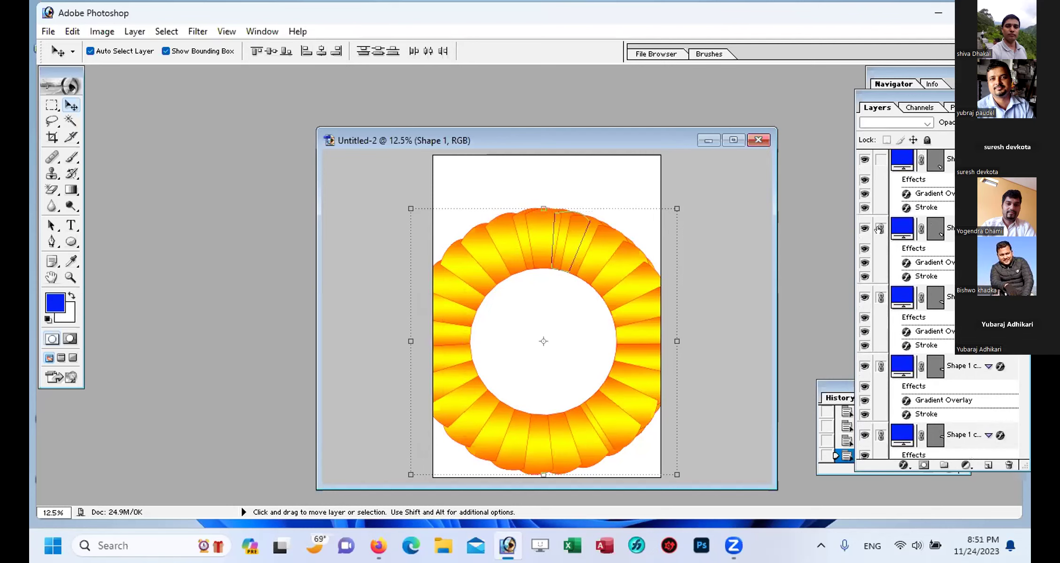
{"action": "scroll", "coordinate": [891, 220], "scroll_direction": "up", "scroll_amount": 1}
{"action": "left_click", "coordinate": [881, 162]}
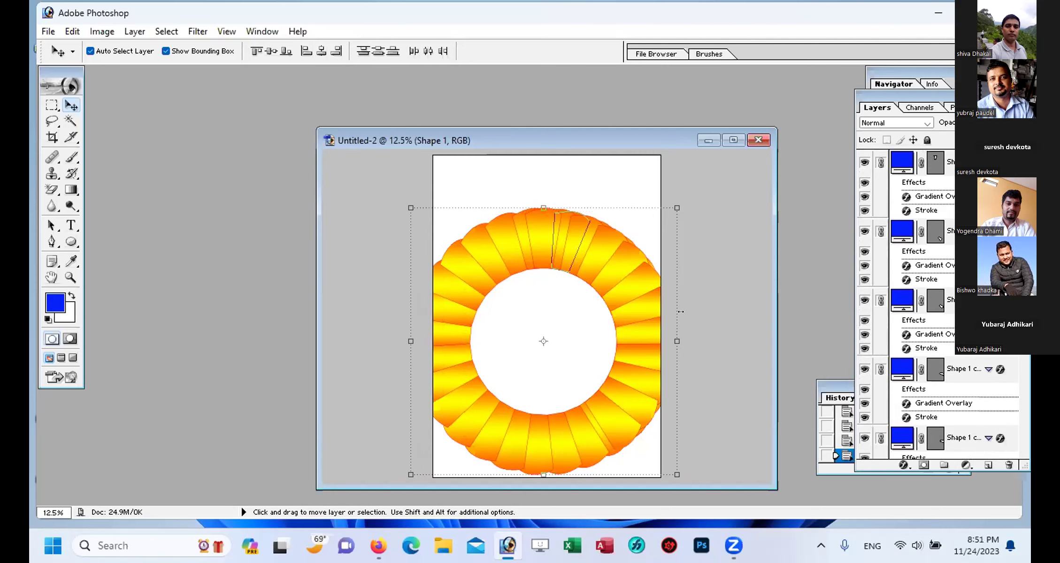
Step: Merge the linked petal layers into one and scale the ring to 64.8%, placed in the upper middle of the page
{"action": "key", "text": "ctrl+e"}
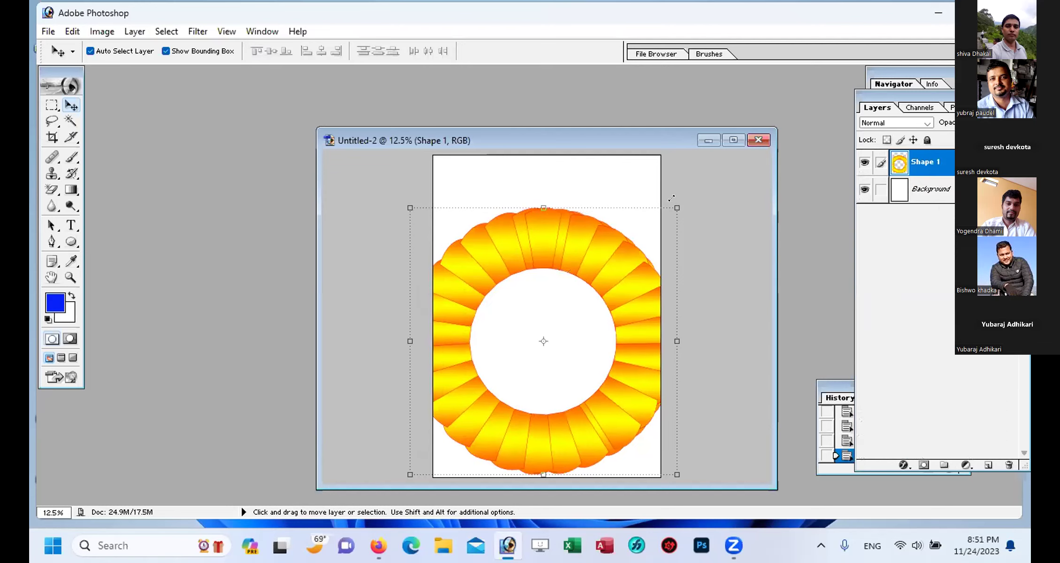
{"action": "left_click_drag", "start_coordinate": [680, 203], "coordinate": [573, 302]}
{"action": "left_click_drag", "start_coordinate": [524, 323], "coordinate": [577, 207]}
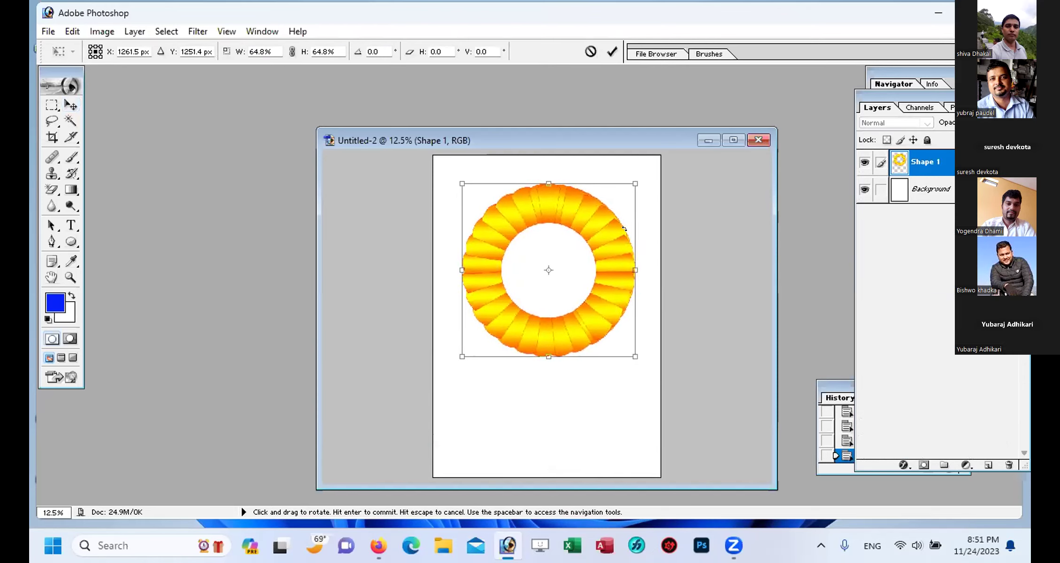
{"action": "key", "text": "Return"}
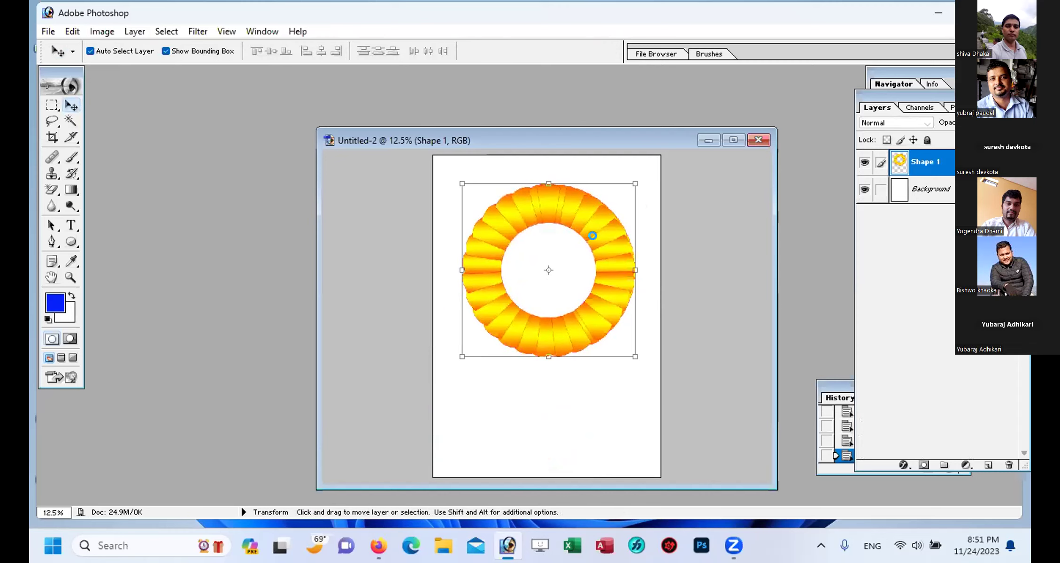
{"action": "left_click_drag", "start_coordinate": [559, 205], "coordinate": [554, 193]}
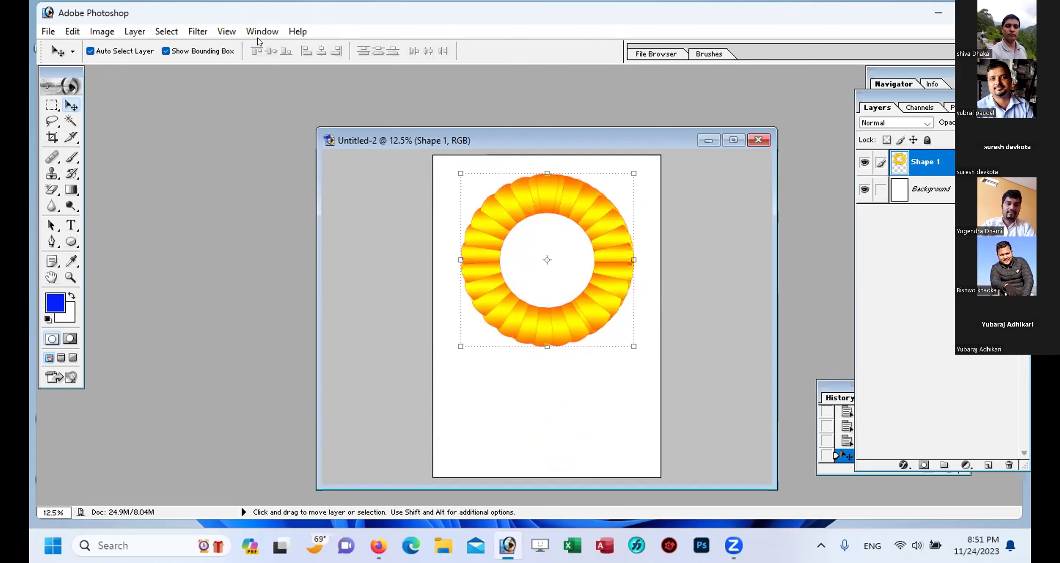
Step: Show the grid over the page
{"action": "left_click", "coordinate": [227, 31]}
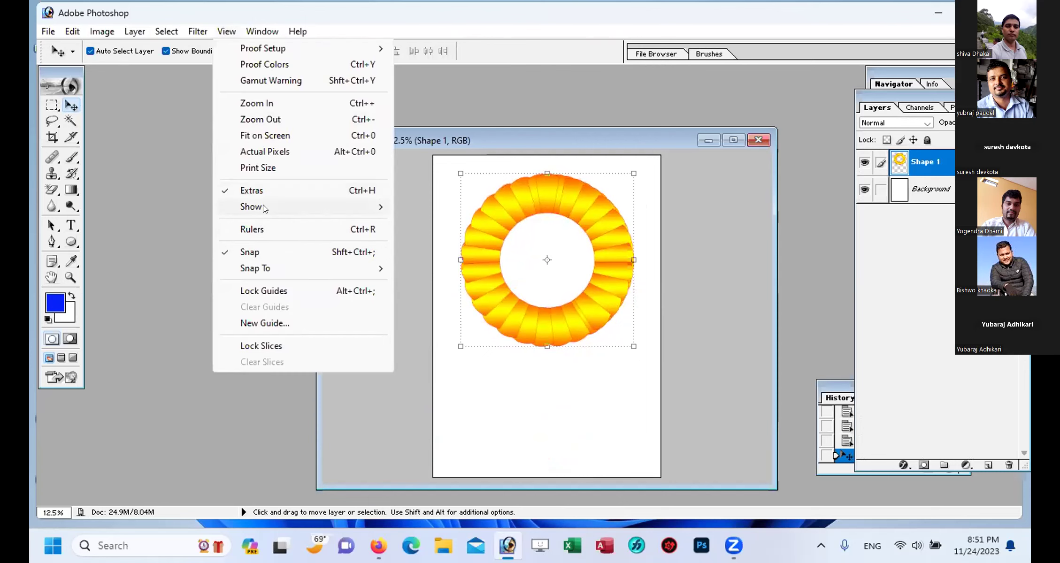
{"action": "mouse_move", "coordinate": [263, 206]}
{"action": "left_click", "coordinate": [421, 238]}
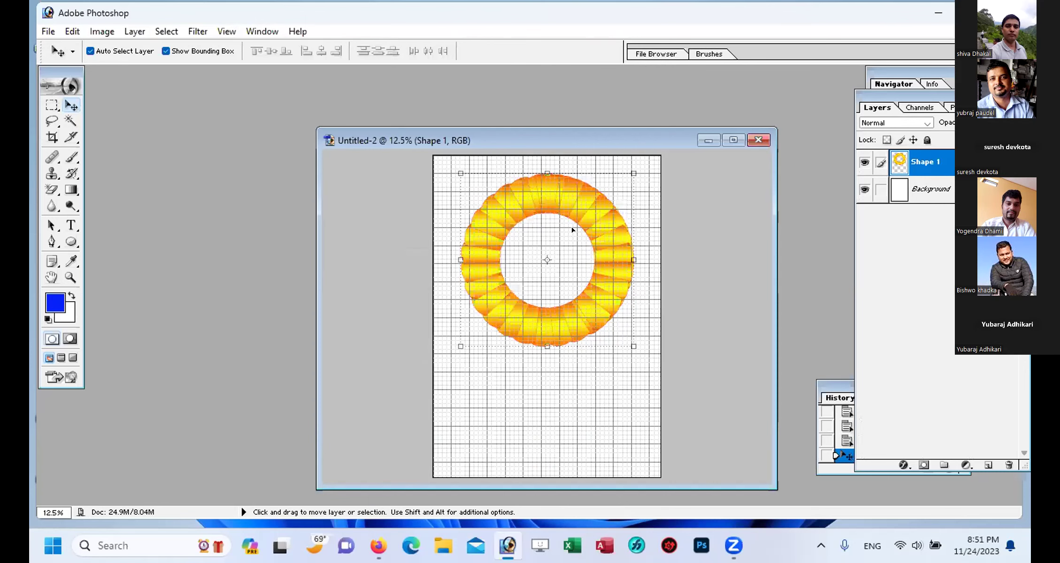
Step: Draw a closed blue ribbon with the Pen tool below the ring, two grid squares wide and five tall, with a one-square-deep V notch at its upper end
{"action": "key", "text": "ctrl+plus"}
{"action": "key", "text": "ctrl+plus"}
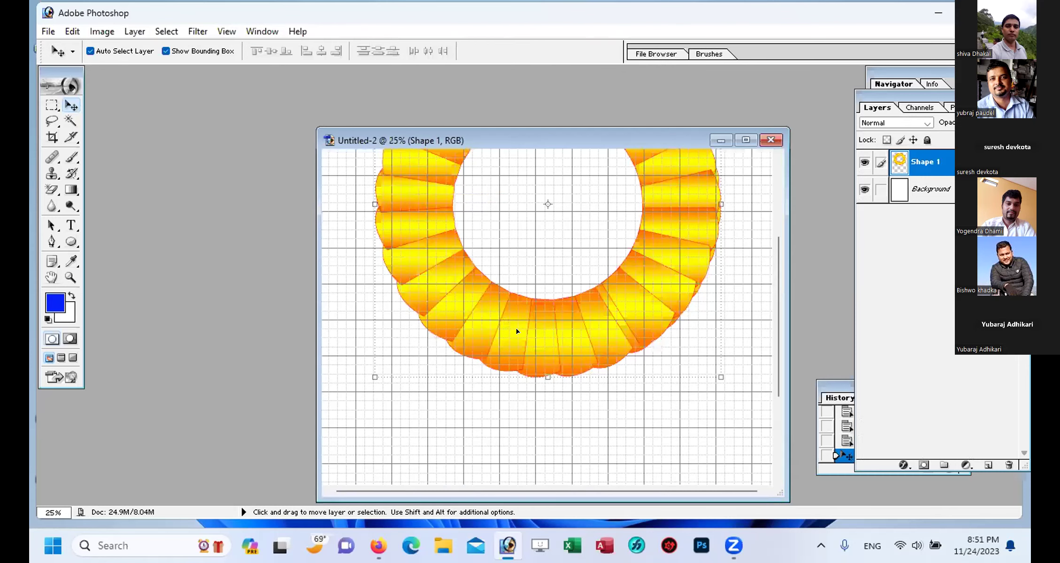
{"action": "scroll", "coordinate": [631, 375], "scroll_direction": "down", "scroll_amount": 3}
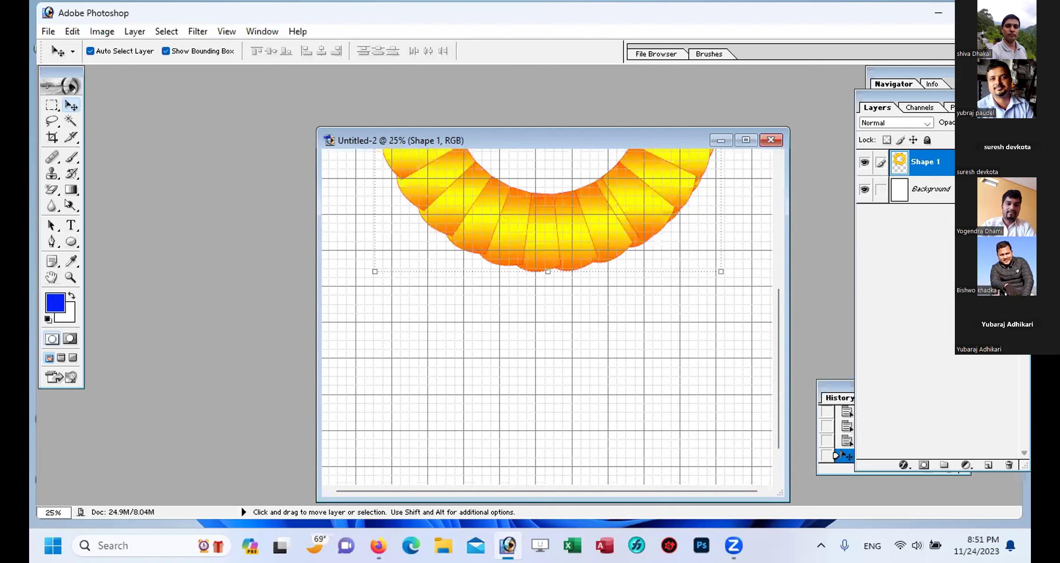
{"action": "left_click", "coordinate": [51, 241]}
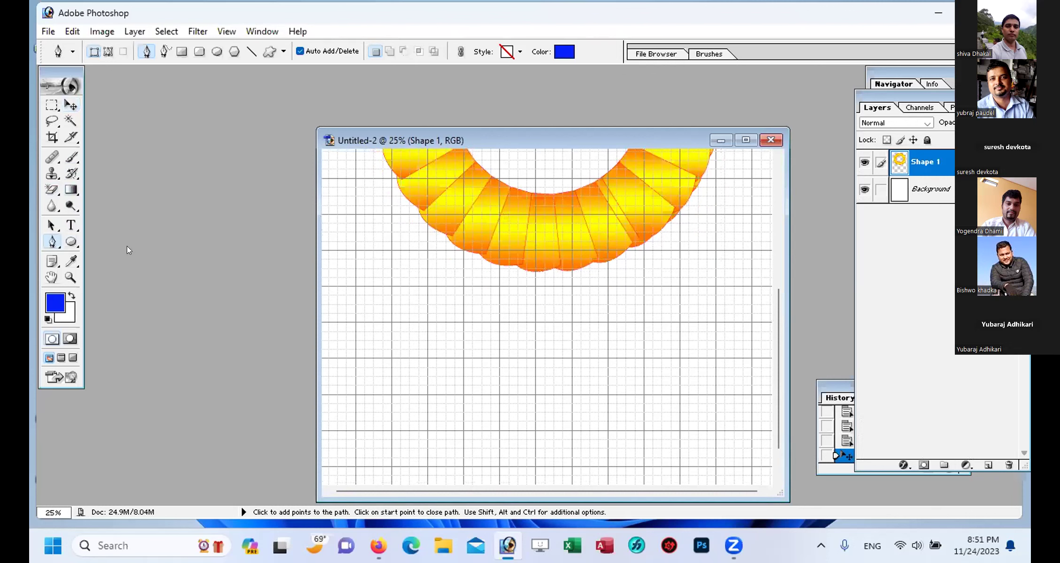
{"action": "left_click", "coordinate": [391, 286]}
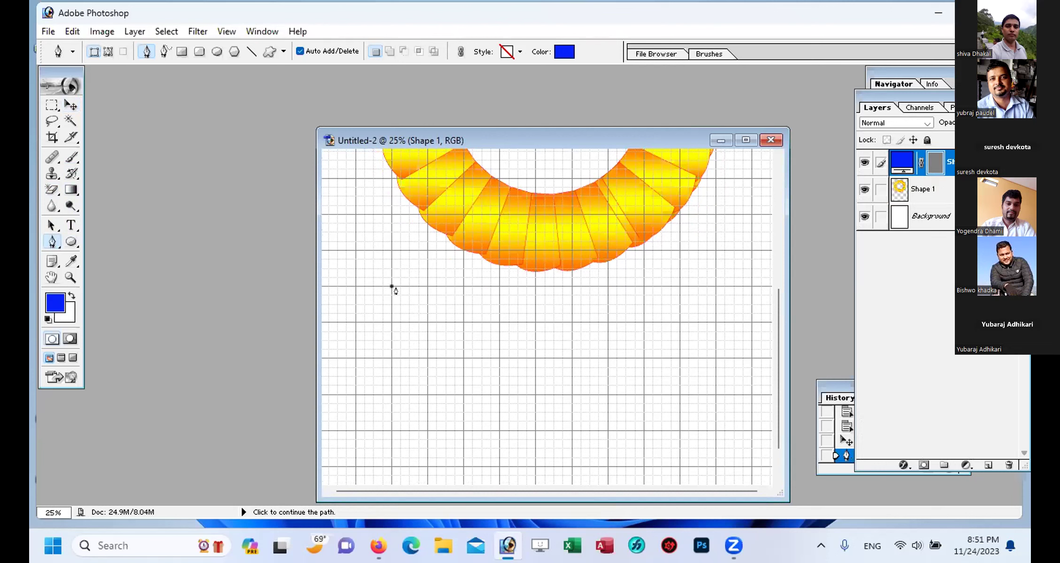
{"action": "left_click", "coordinate": [427, 322]}
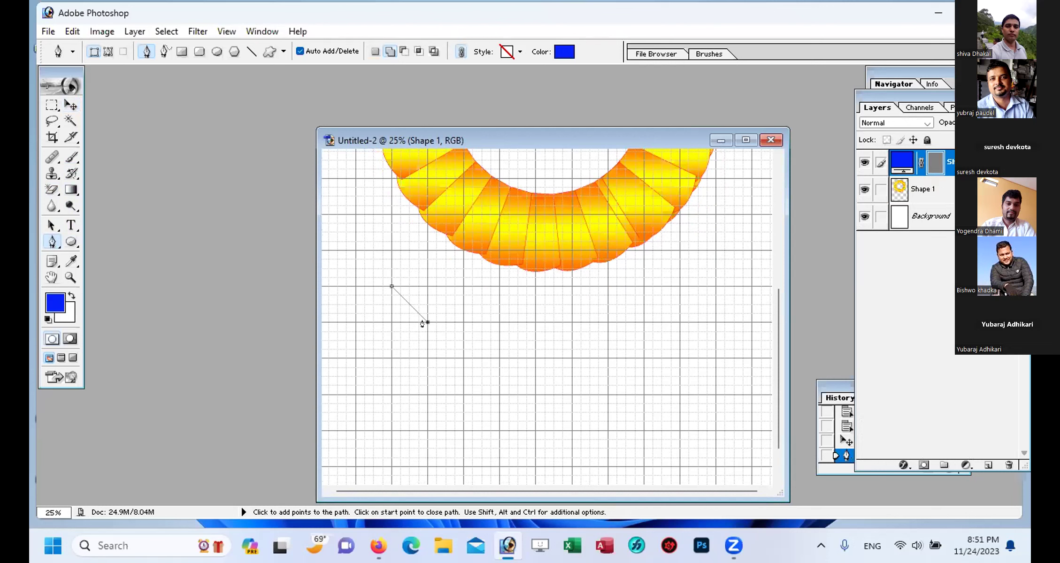
{"action": "left_click", "coordinate": [464, 286]}
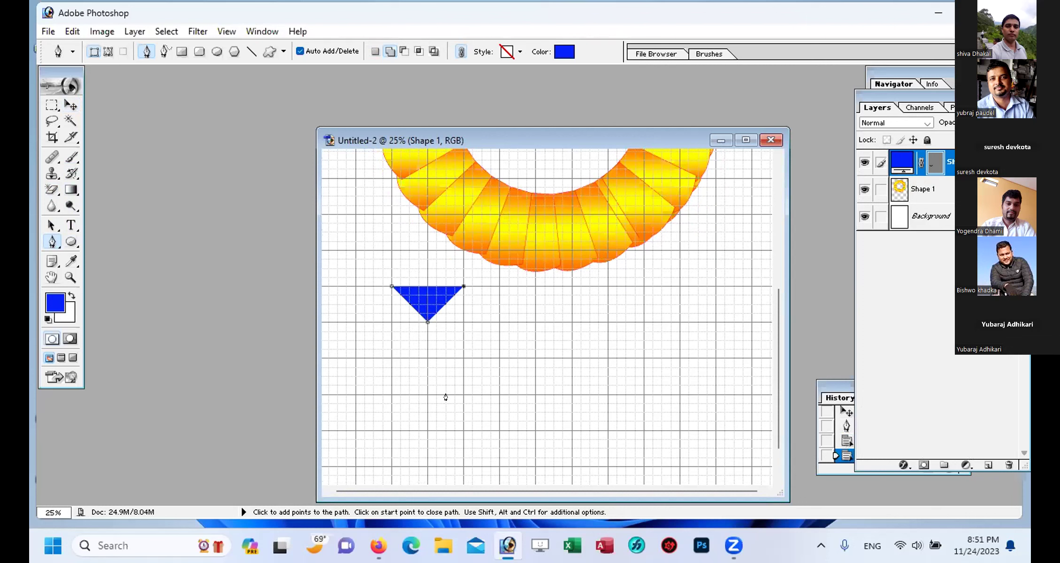
{"action": "left_click", "coordinate": [464, 467]}
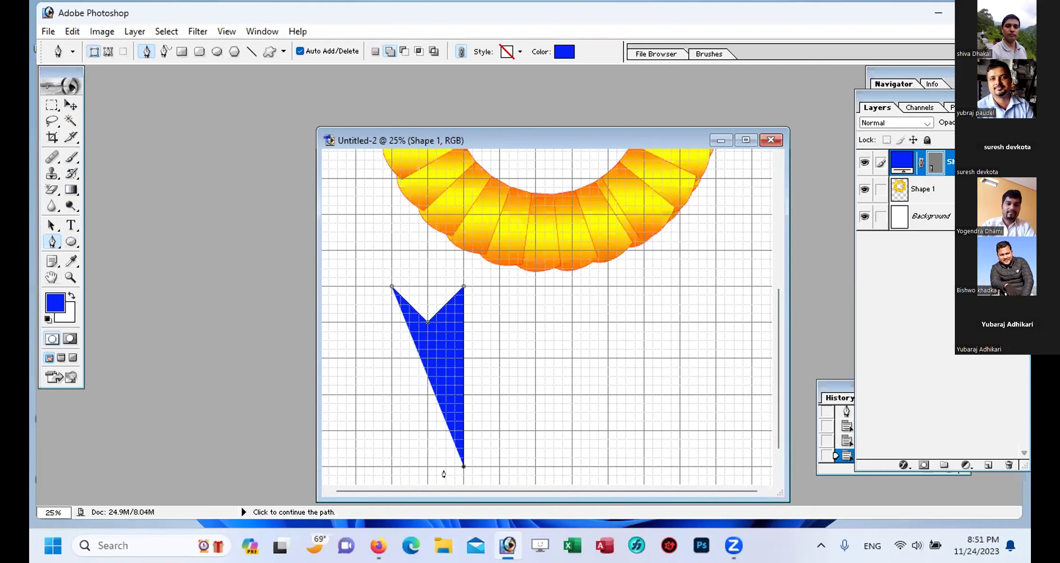
{"action": "left_click", "coordinate": [392, 467]}
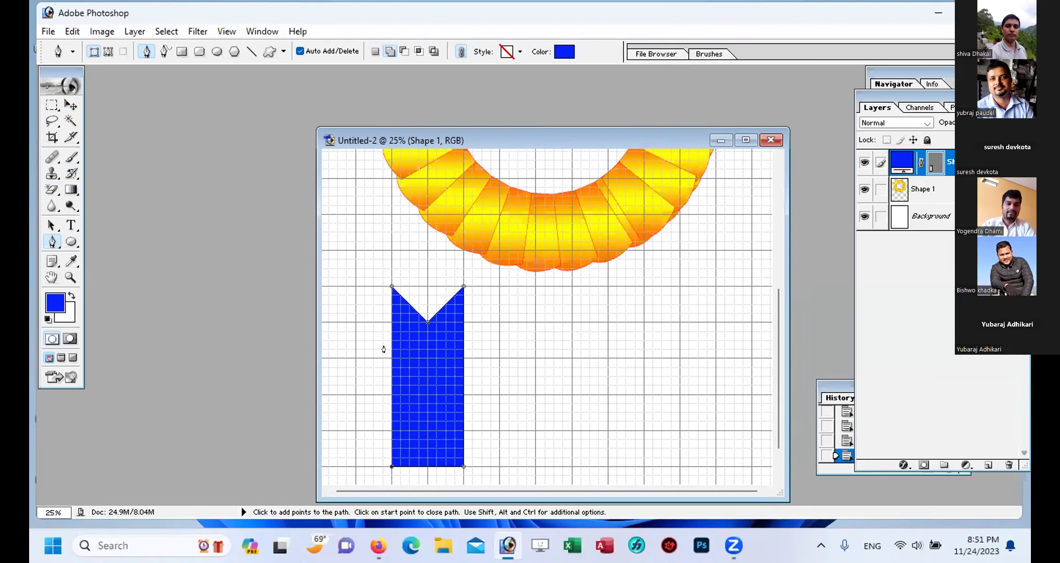
{"action": "left_click", "coordinate": [387, 289]}
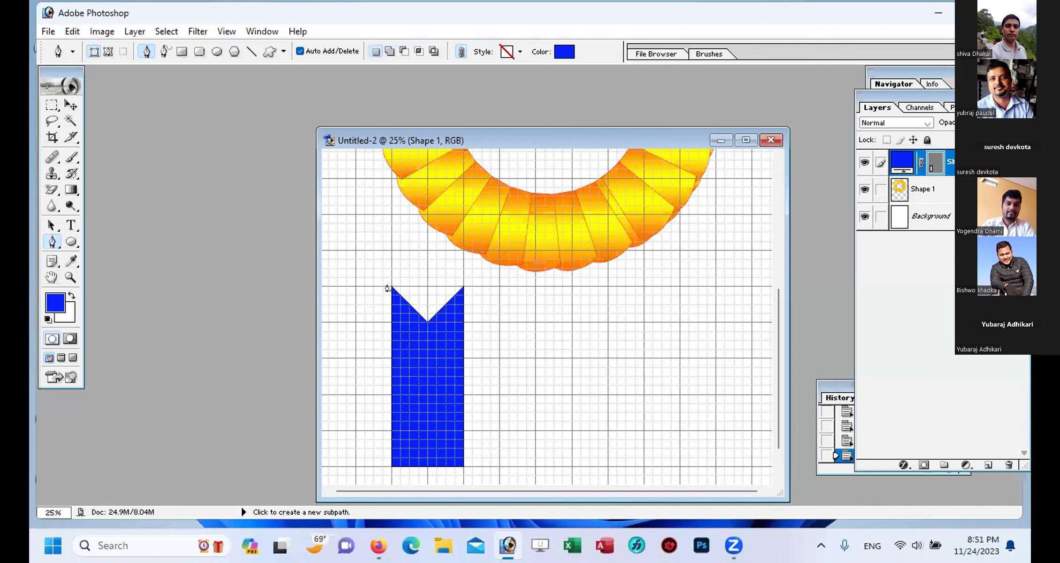
Step: Hide the grid and rotate the blue ribbon so its notched end points down, tilted over the ring's lower edge
{"action": "key", "text": "v"}
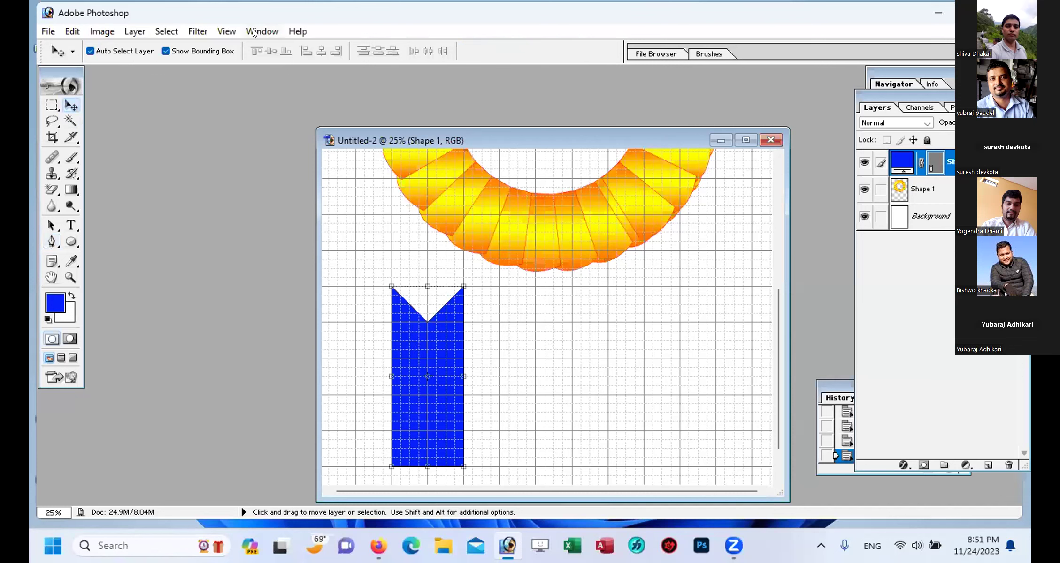
{"action": "left_click", "coordinate": [226, 32]}
{"action": "mouse_move", "coordinate": [281, 205]}
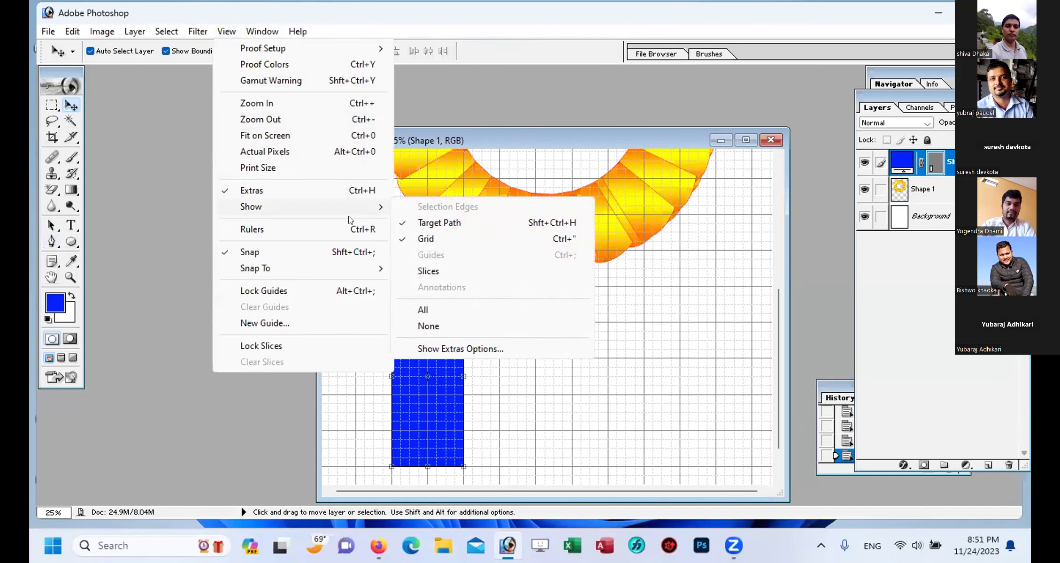
{"action": "left_click", "coordinate": [444, 240]}
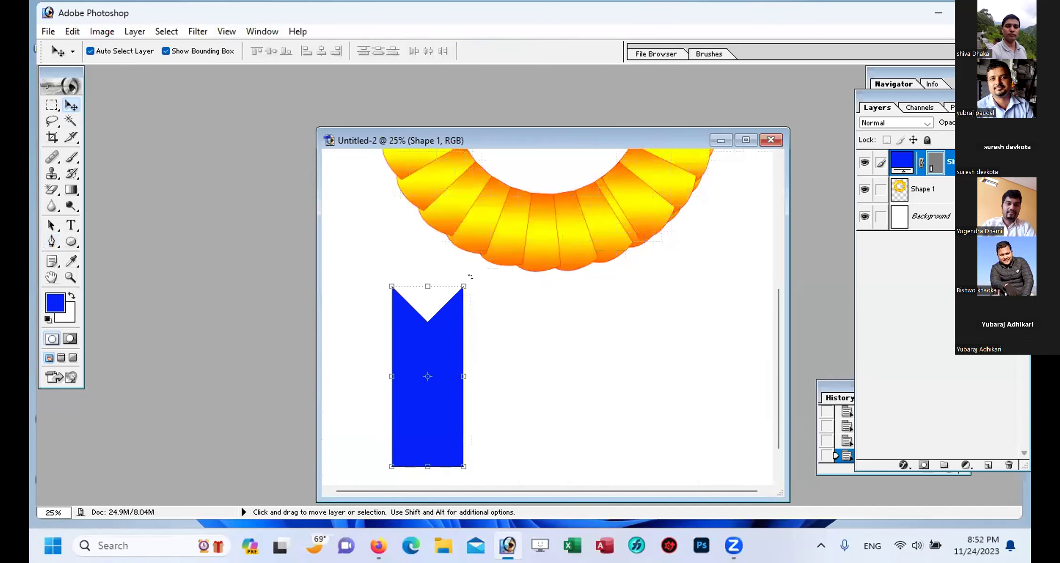
{"action": "left_click_drag", "start_coordinate": [466, 266], "coordinate": [597, 287]}
{"action": "key", "text": "Return"}
Step: Duplicate the blue ribbon and rotate the copy -43.3°, placing it so it slants the opposite way and overlaps the original's upper end
{"action": "key", "text": "alt"}
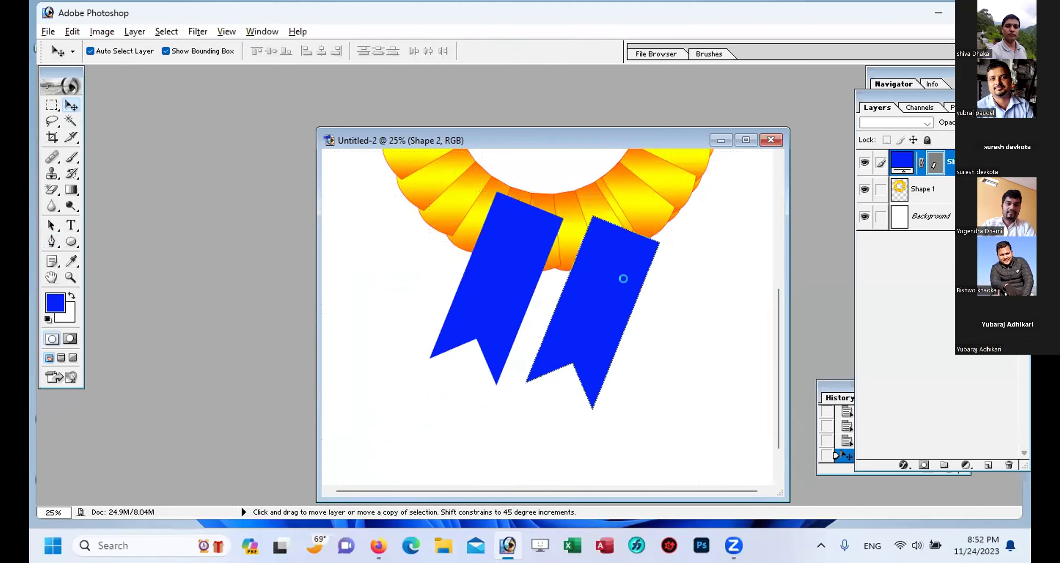
{"action": "left_click_drag", "start_coordinate": [667, 215], "coordinate": [578, 192]}
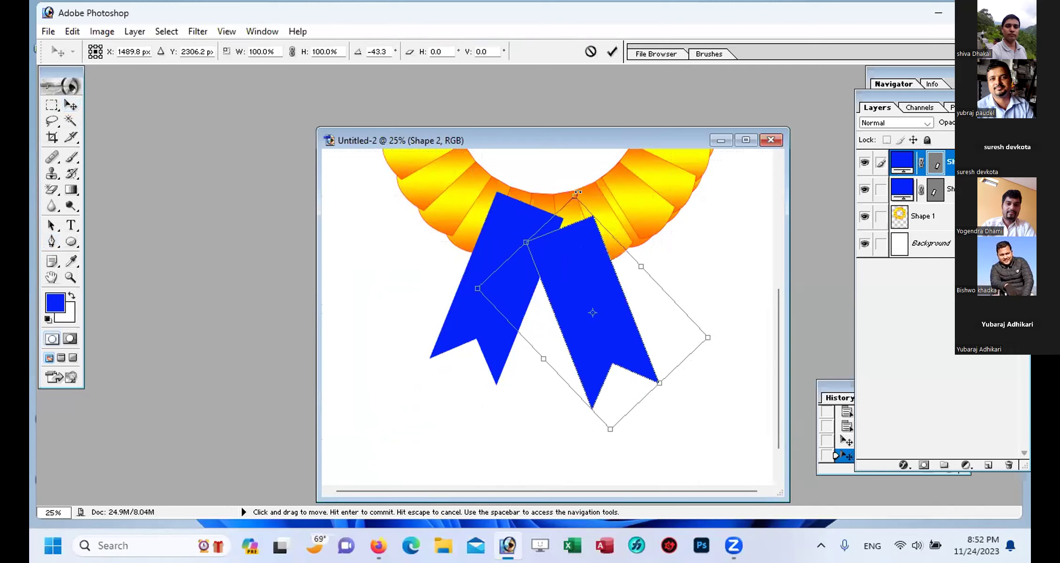
{"action": "key", "text": "Return"}
{"action": "left_click_drag", "start_coordinate": [586, 259], "coordinate": [541, 231]}
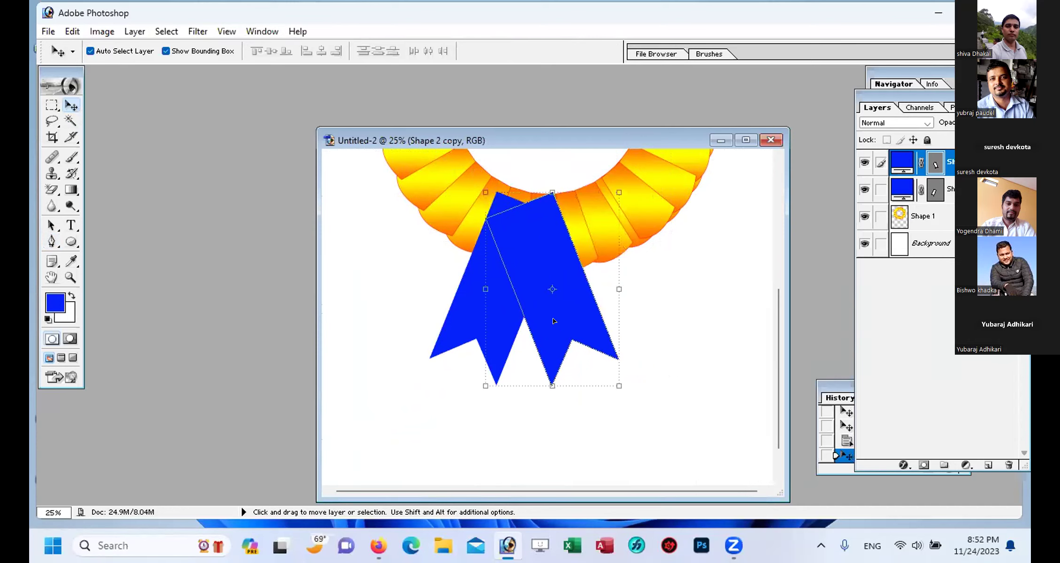
Step: Change the fill colour of the copied ribbon to red FB052E
{"action": "double_click", "coordinate": [901, 160]}
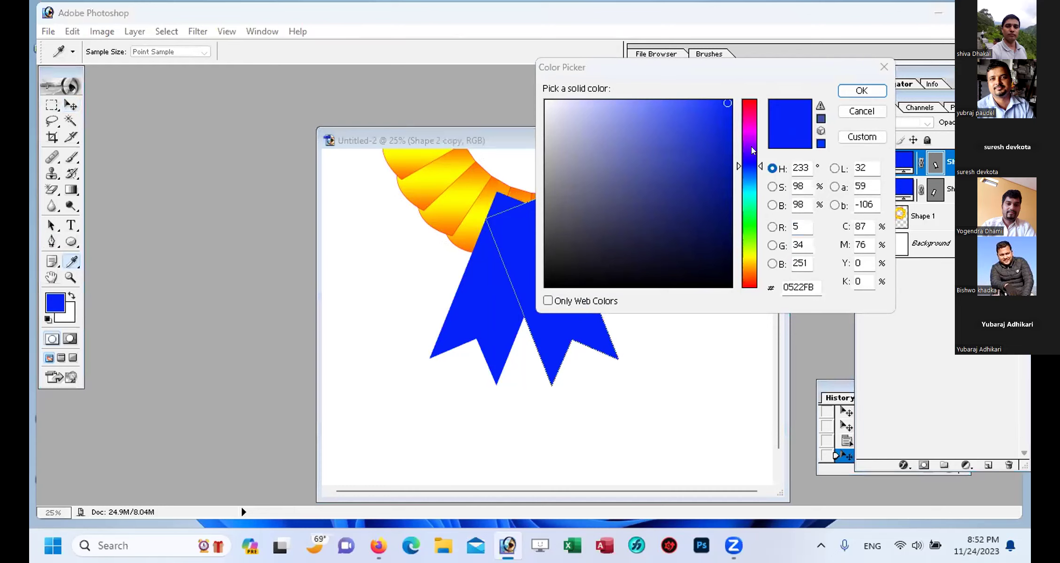
{"action": "left_click", "coordinate": [742, 111]}
{"action": "left_click", "coordinate": [739, 106]}
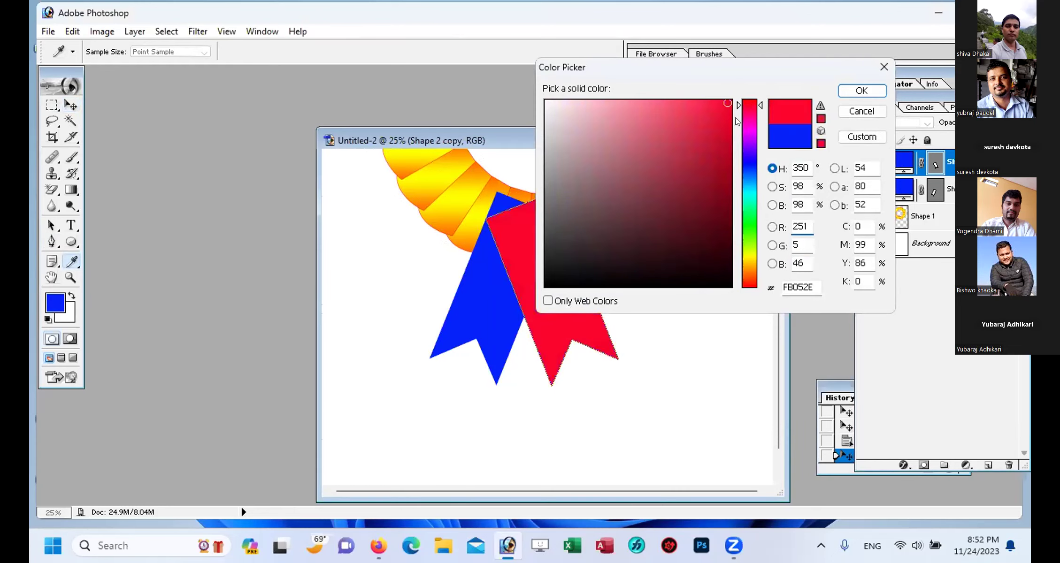
{"action": "left_click", "coordinate": [852, 98]}
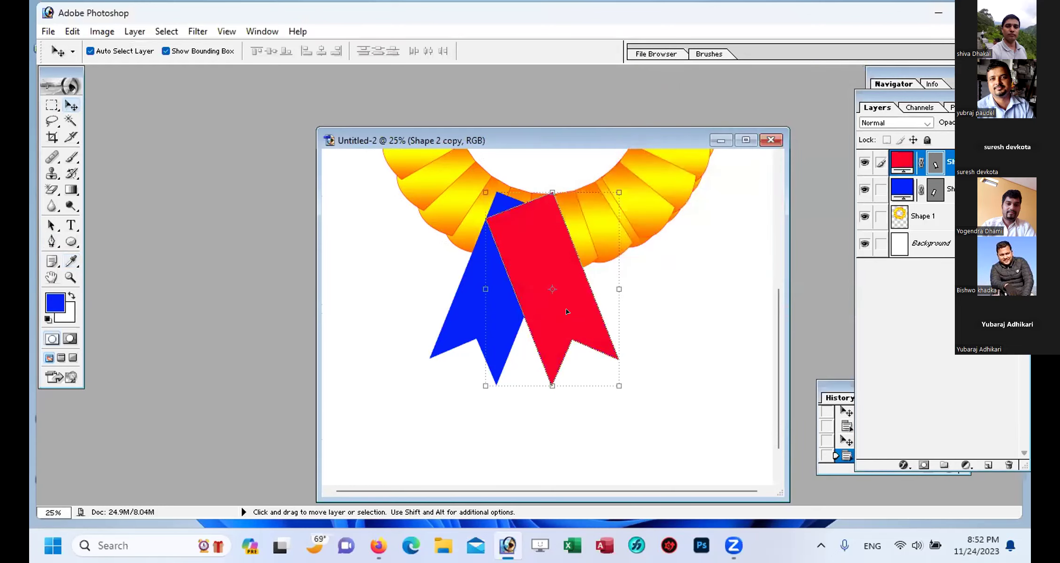
Step: Bring the ring layer in front of both ribbons and spread the red and blue ribbons apart beneath its lower edge
{"action": "left_click", "coordinate": [936, 217]}
{"action": "mouse_move", "coordinate": [935, 217]}
{"action": "left_mouse_down"}
{"action": "mouse_move", "coordinate": [930, 150]}
{"action": "mouse_move", "coordinate": [935, 158]}
{"action": "left_mouse_up"}
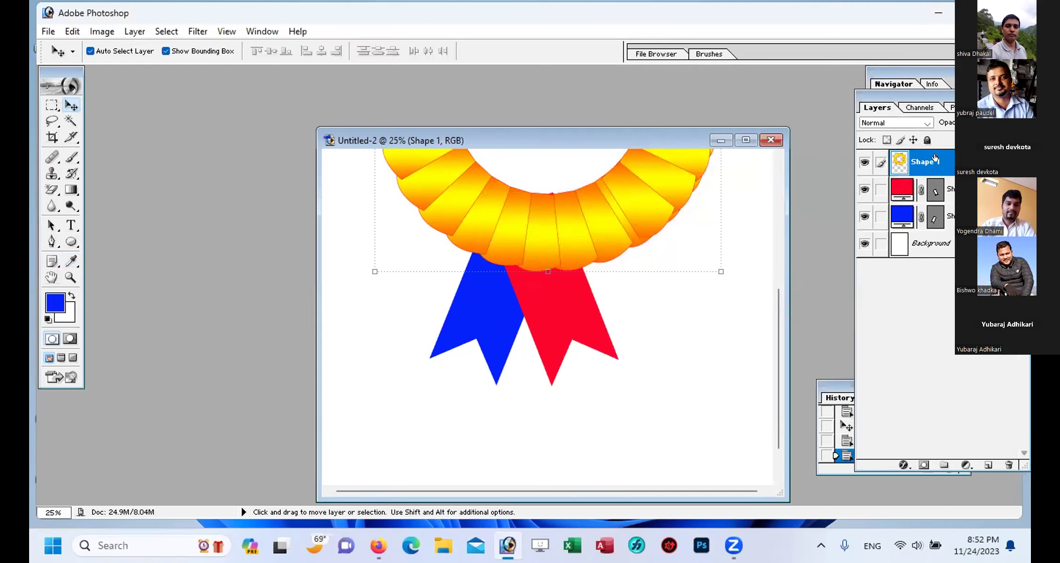
{"action": "left_click", "coordinate": [571, 324]}
{"action": "left_click_drag", "start_coordinate": [549, 306], "coordinate": [585, 315]}
{"action": "left_click_drag", "start_coordinate": [480, 303], "coordinate": [467, 329]}
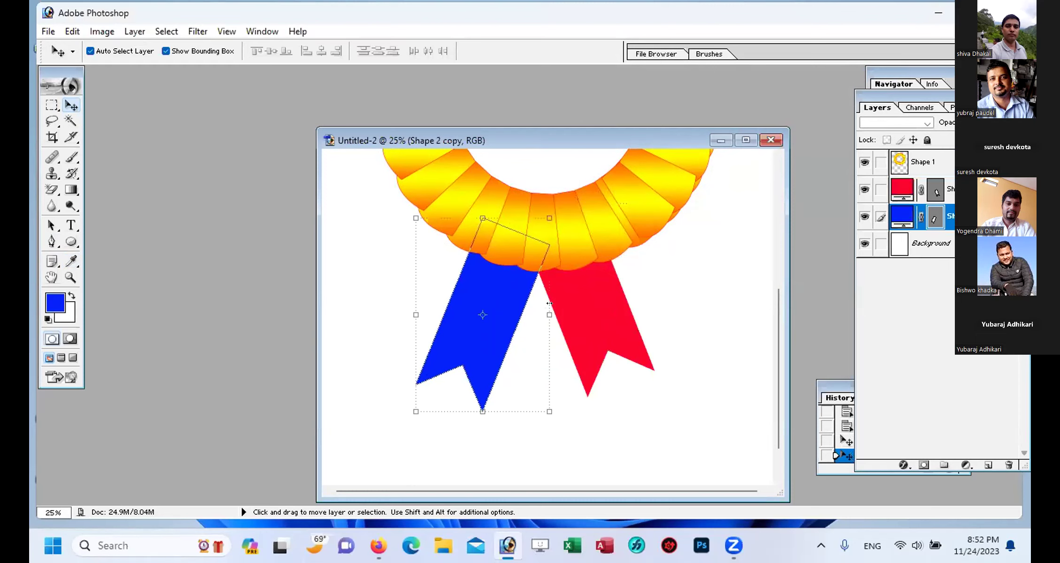
{"action": "left_click_drag", "start_coordinate": [571, 298], "coordinate": [572, 309]}
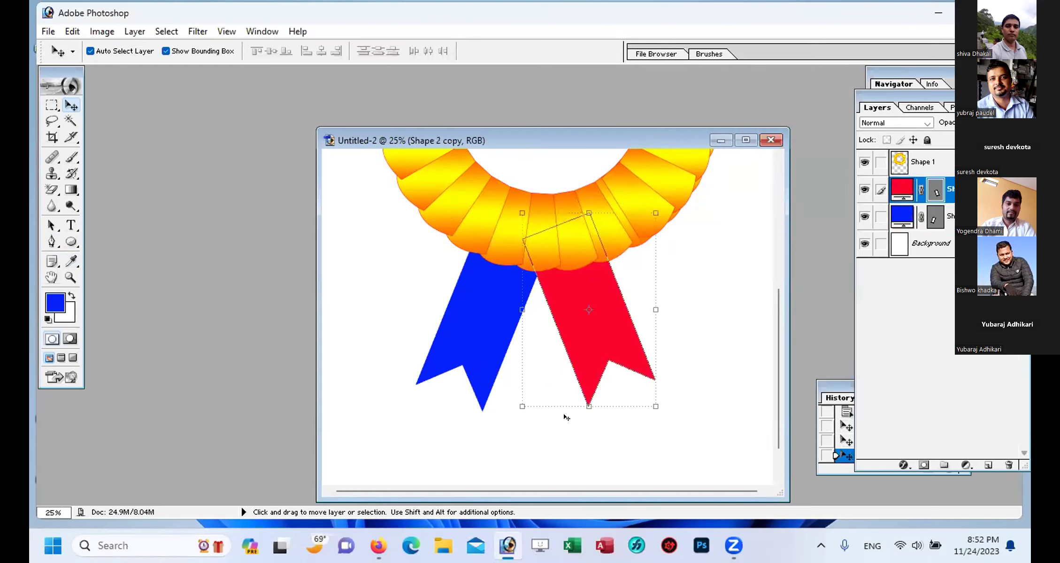
Step: Link the ring and both ribbon layers to the Background and merge them into it
{"action": "left_click", "coordinate": [695, 360]}
{"action": "left_click", "coordinate": [881, 216]}
{"action": "left_click", "coordinate": [881, 190]}
{"action": "left_click", "coordinate": [881, 162]}
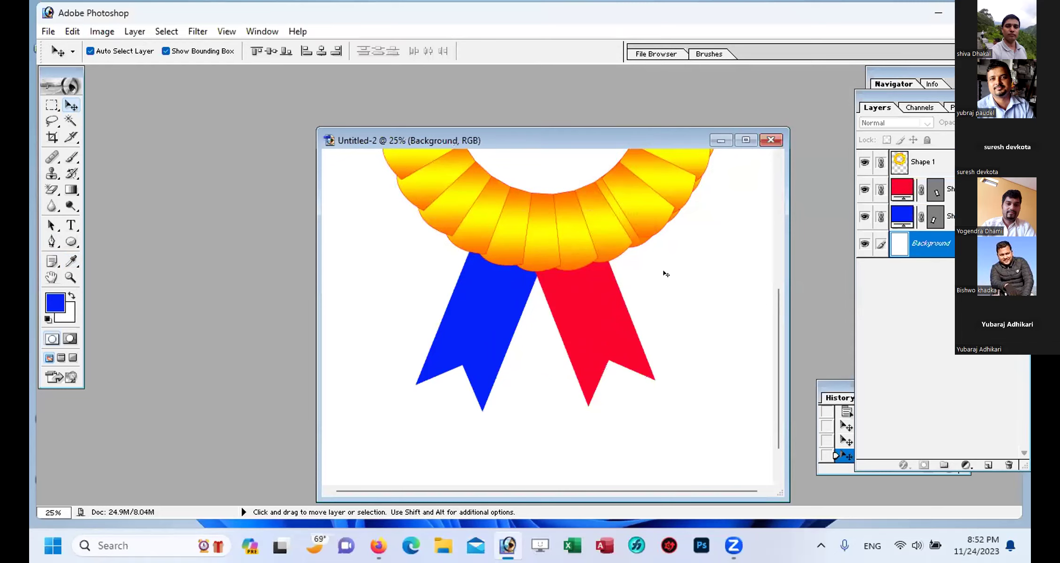
{"action": "key", "text": "ctrl+e"}
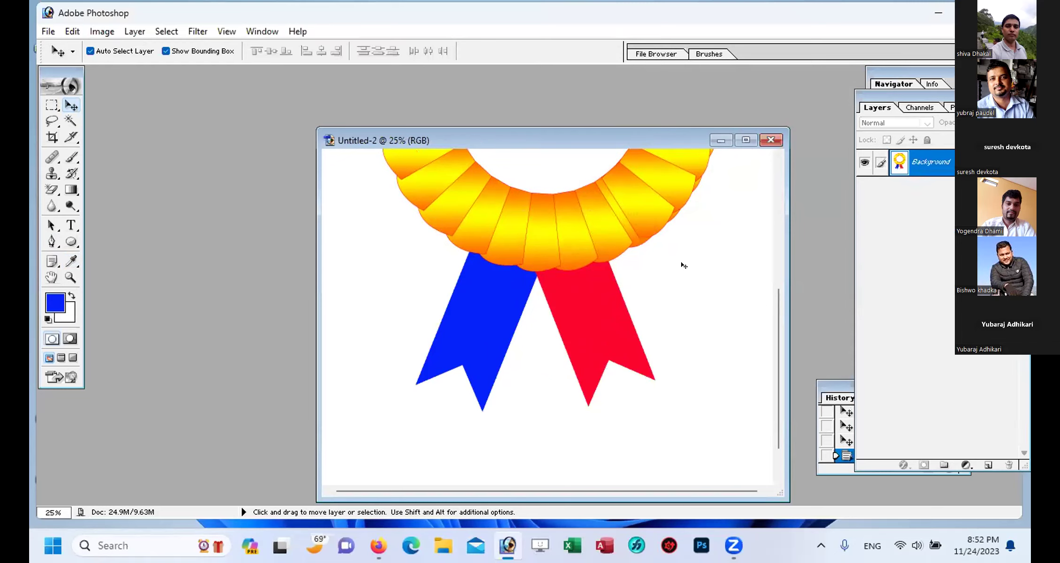
Step: Draw a solid blue circle about as large as the ring's white opening, placed over that opening
{"action": "scroll", "coordinate": [703, 338], "scroll_direction": "up", "scroll_amount": 3}
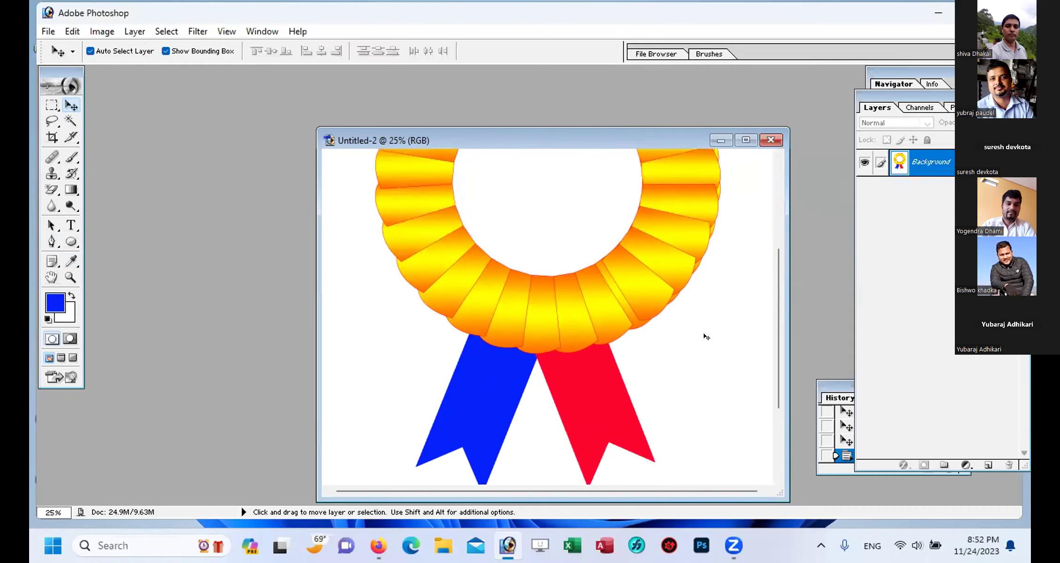
{"action": "key", "text": "ctrl+minus"}
{"action": "key", "text": "ctrl+minus"}
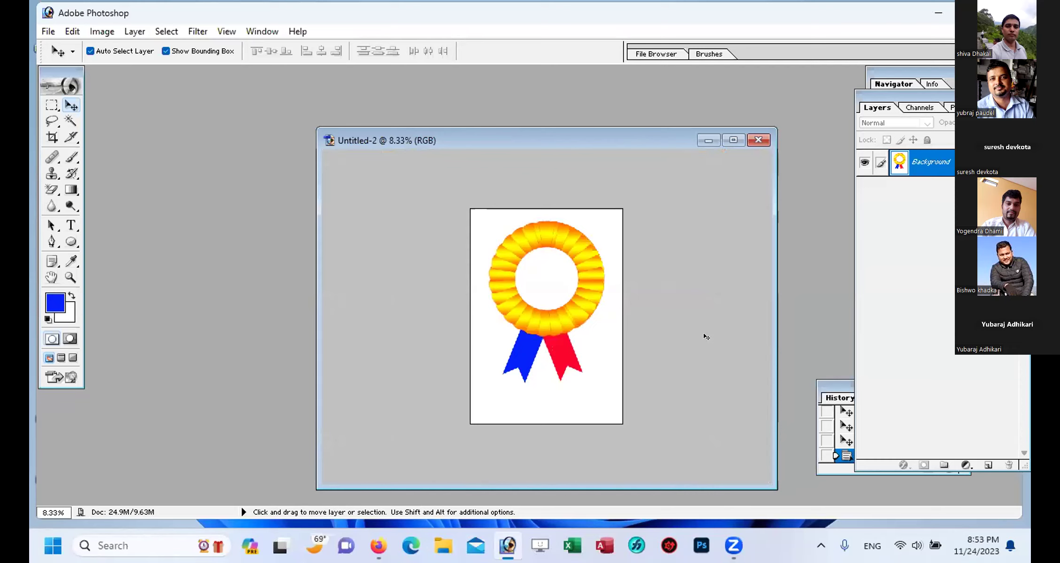
{"action": "key", "text": "ctrl+plus"}
{"action": "key", "text": "ctrl+plus"}
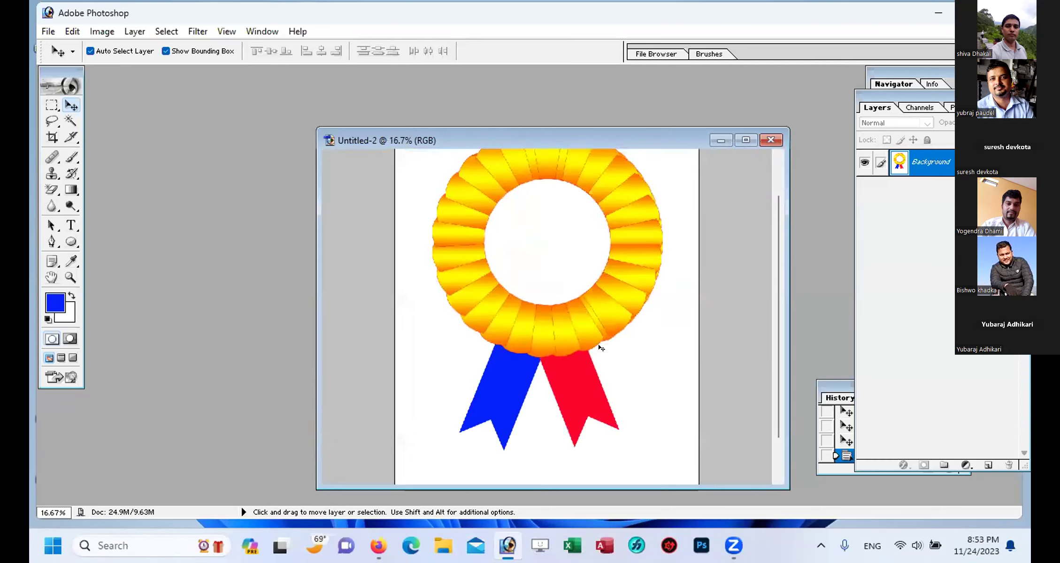
{"action": "scroll", "coordinate": [598, 344], "scroll_direction": "up", "scroll_amount": 2}
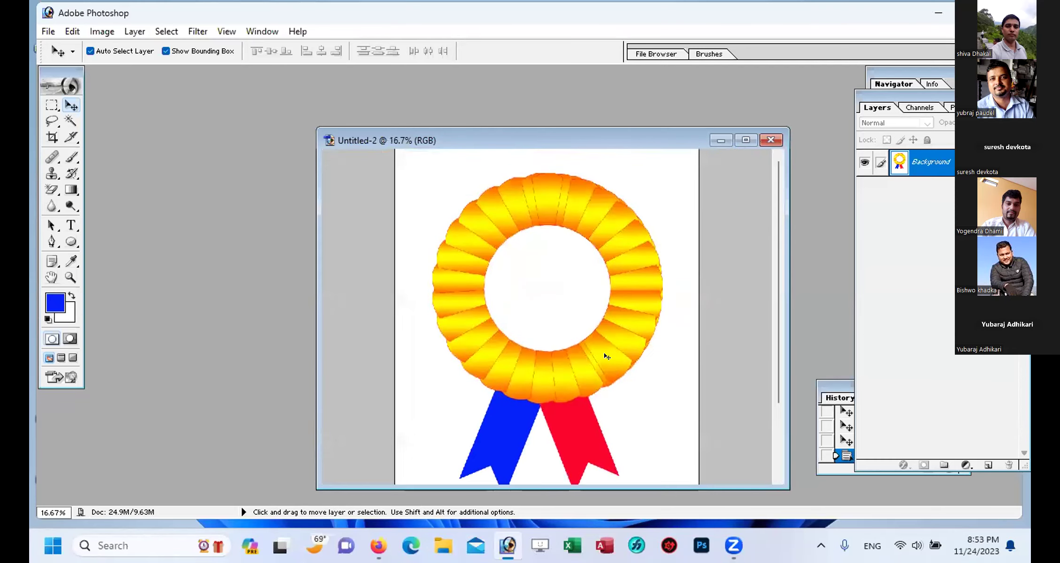
{"action": "left_click", "coordinate": [70, 241]}
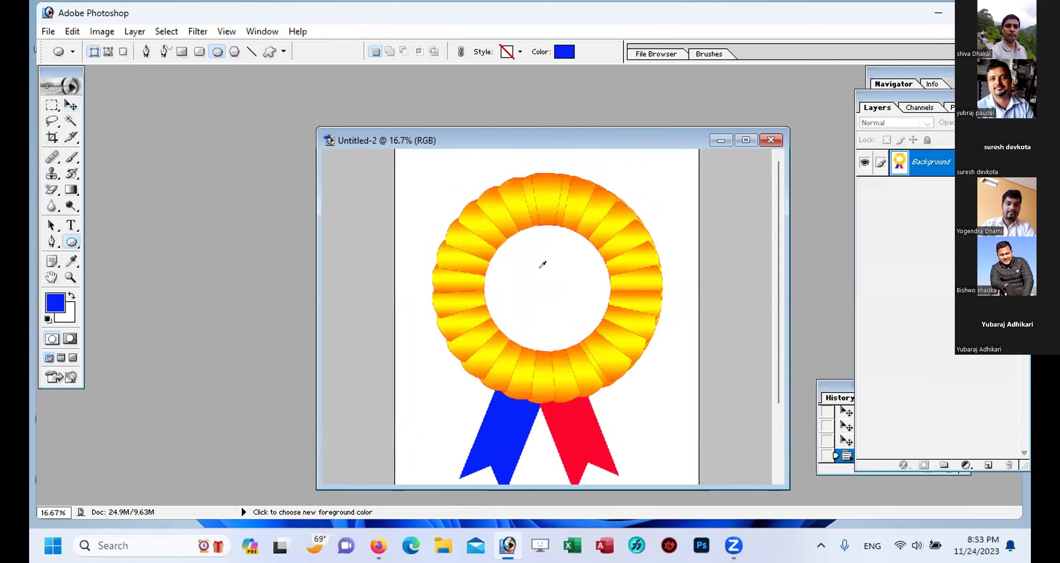
{"action": "key", "text": "shift"}
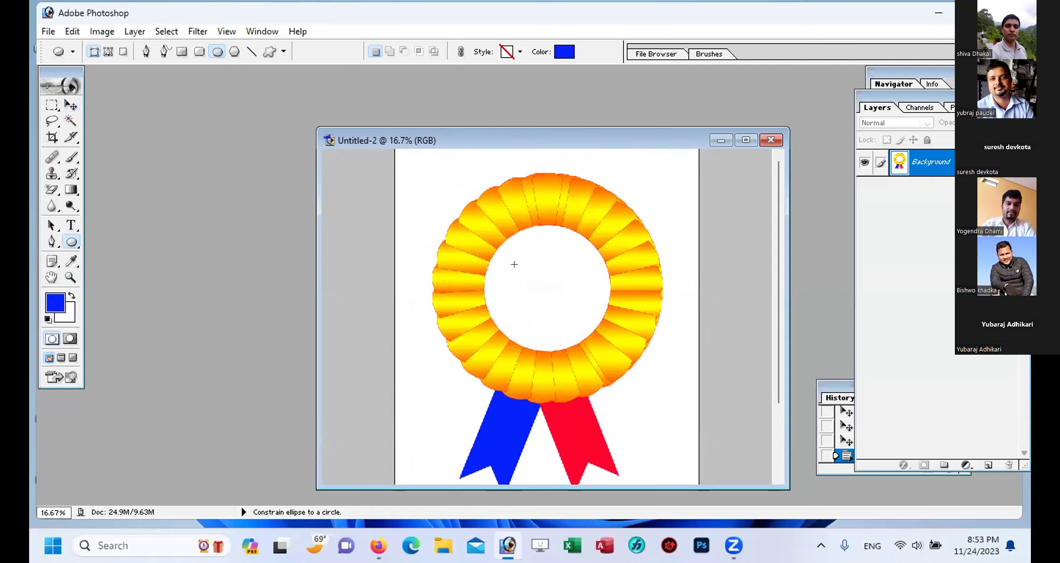
{"action": "left_click_drag", "start_coordinate": [489, 228], "coordinate": [631, 353]}
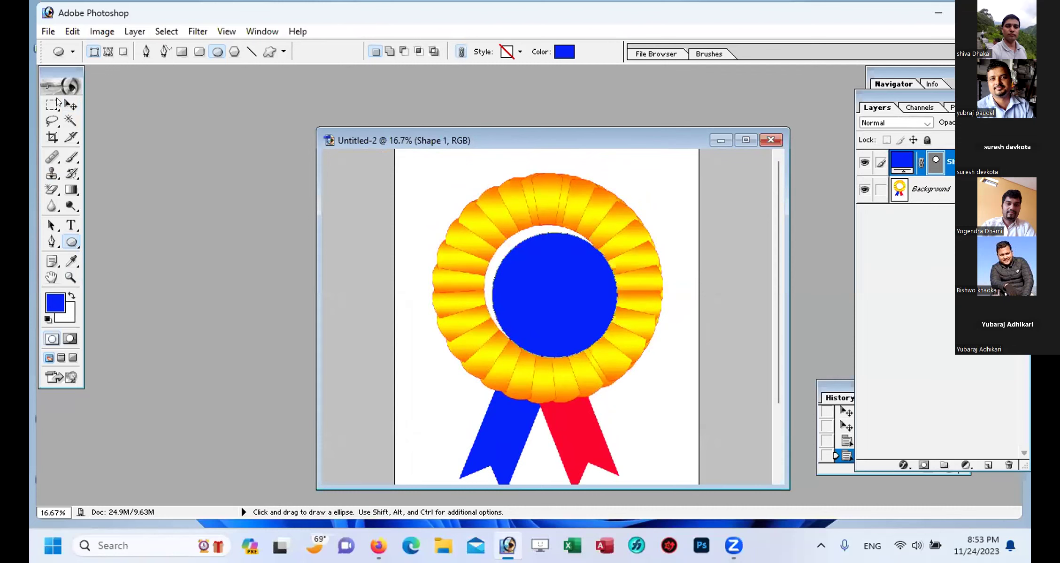
Step: Move and nudge the blue circle so it sits centred inside the ring's opening
{"action": "left_click", "coordinate": [70, 105]}
{"action": "left_click_drag", "start_coordinate": [527, 275], "coordinate": [520, 267]}
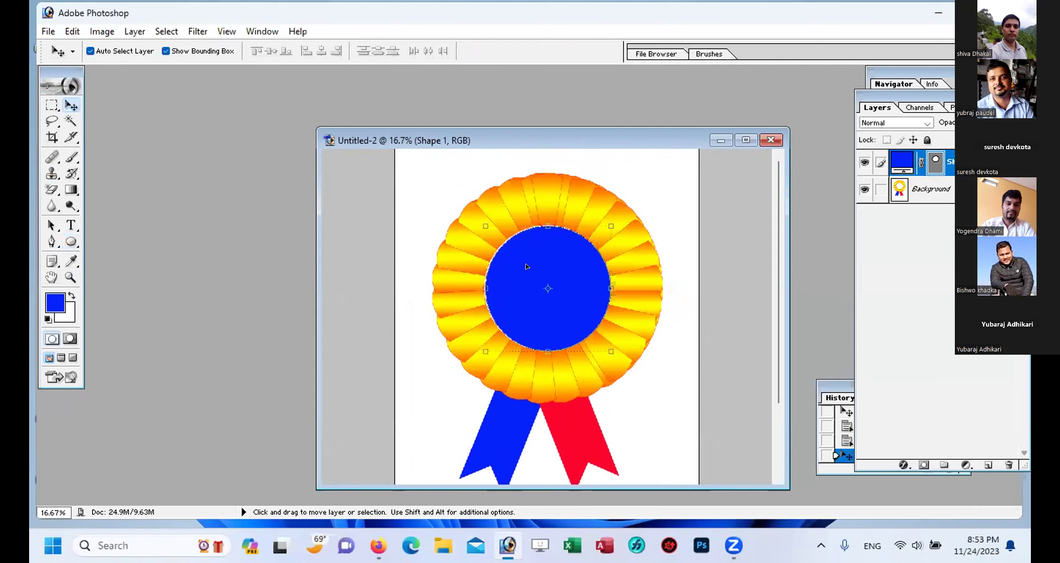
{"action": "key", "text": "shift+Up"}
{"action": "key", "text": "shift+Up"}
{"action": "key", "text": "shift+Down"}
{"action": "key", "text": "shift+Down"}
{"action": "key", "text": "shift+Left"}
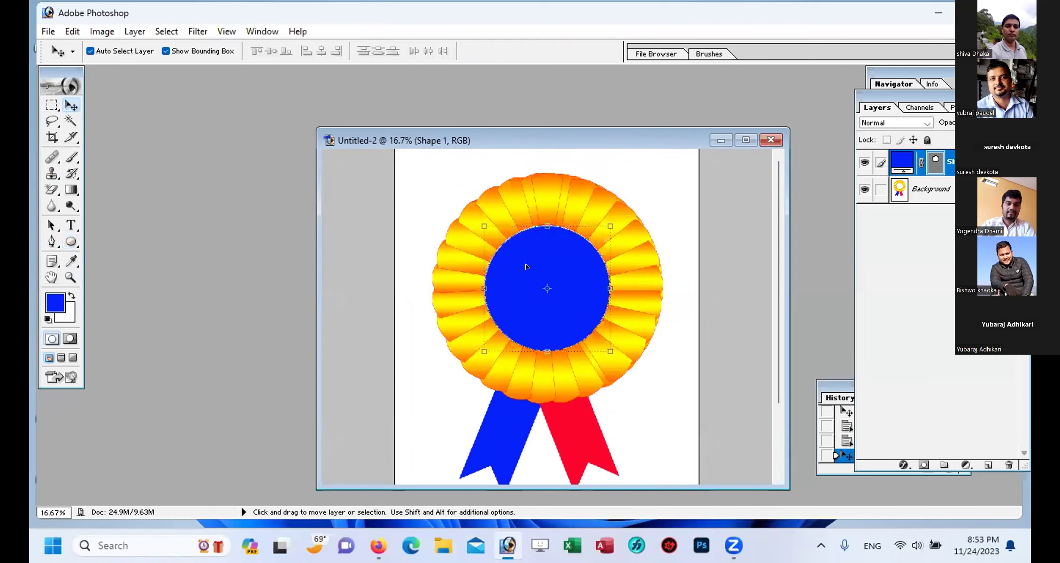
{"action": "key", "text": "shift+Up"}
{"action": "key", "text": "shift+Down"}
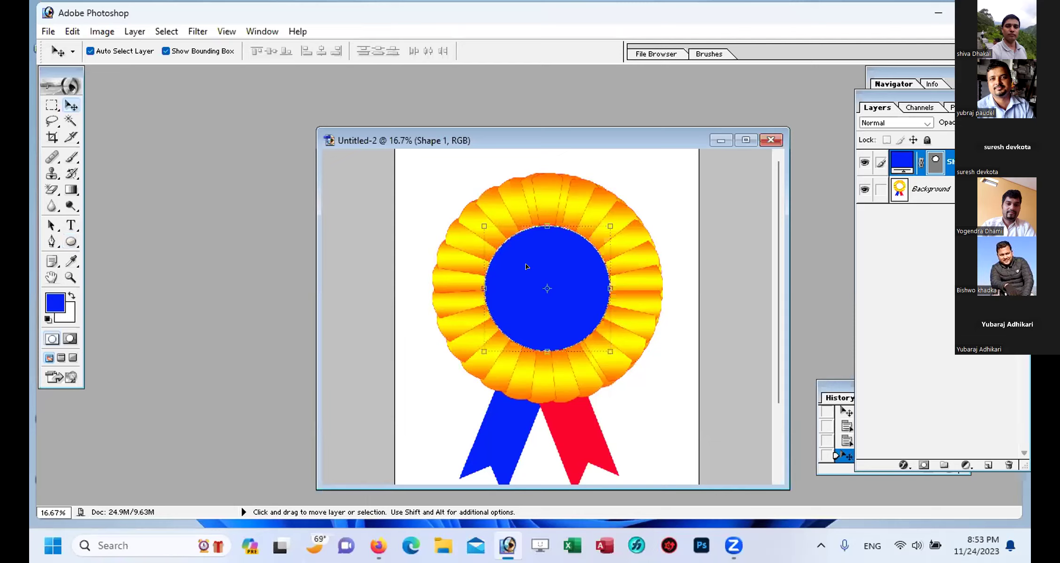
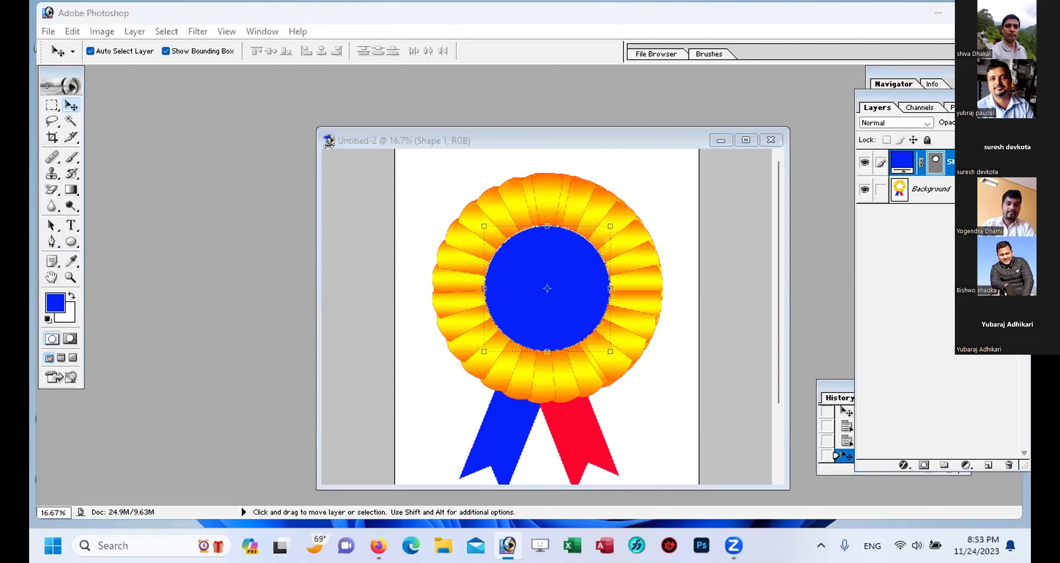
Step: Add a Stroke layer style to the blue circle with the near-white colour FCF9F9
{"action": "left_click", "coordinate": [135, 31]}
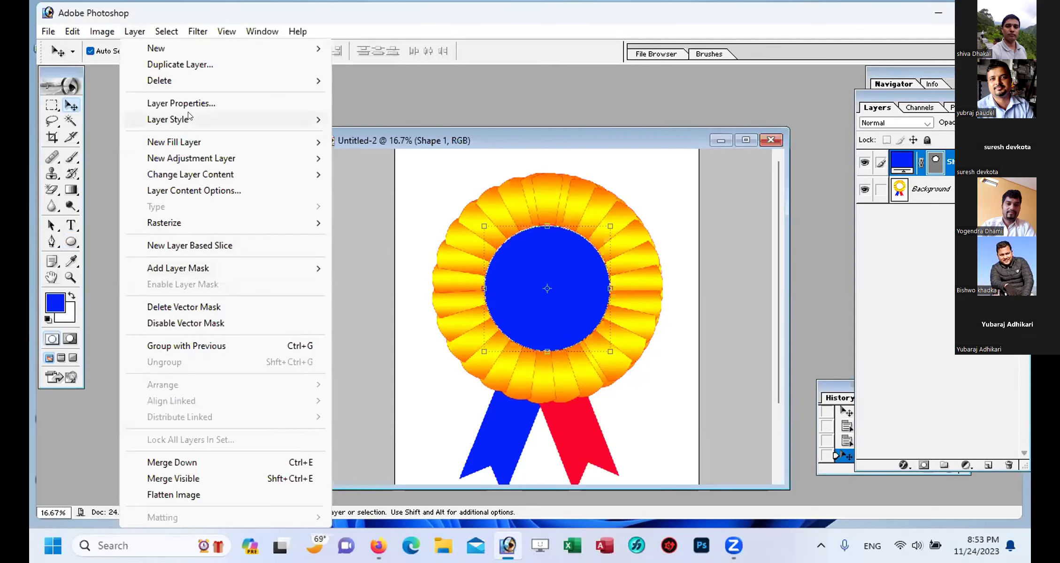
{"action": "mouse_move", "coordinate": [187, 118]}
{"action": "left_click", "coordinate": [516, 280]}
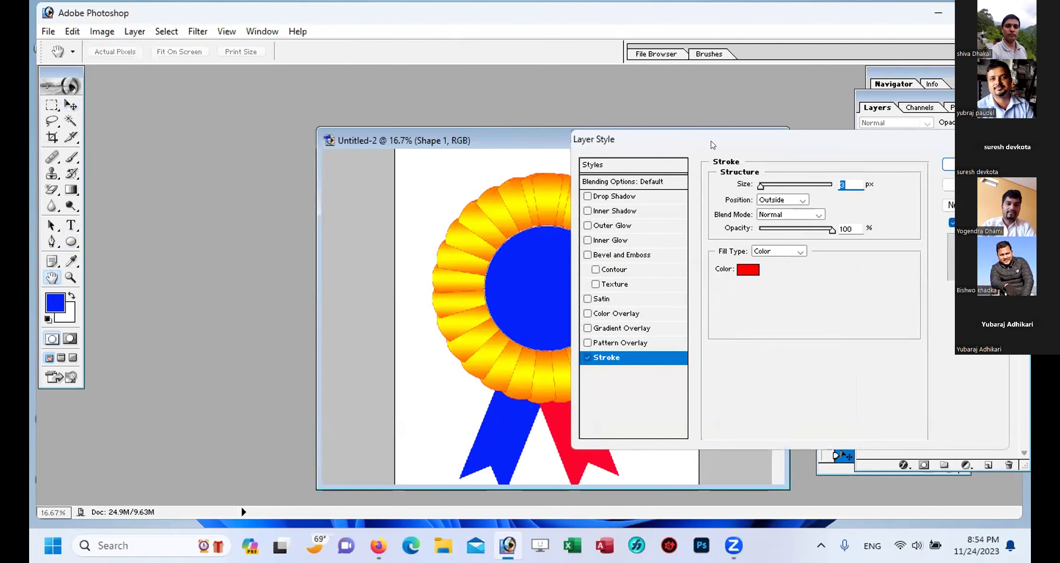
{"action": "left_click_drag", "start_coordinate": [710, 141], "coordinate": [256, 121]}
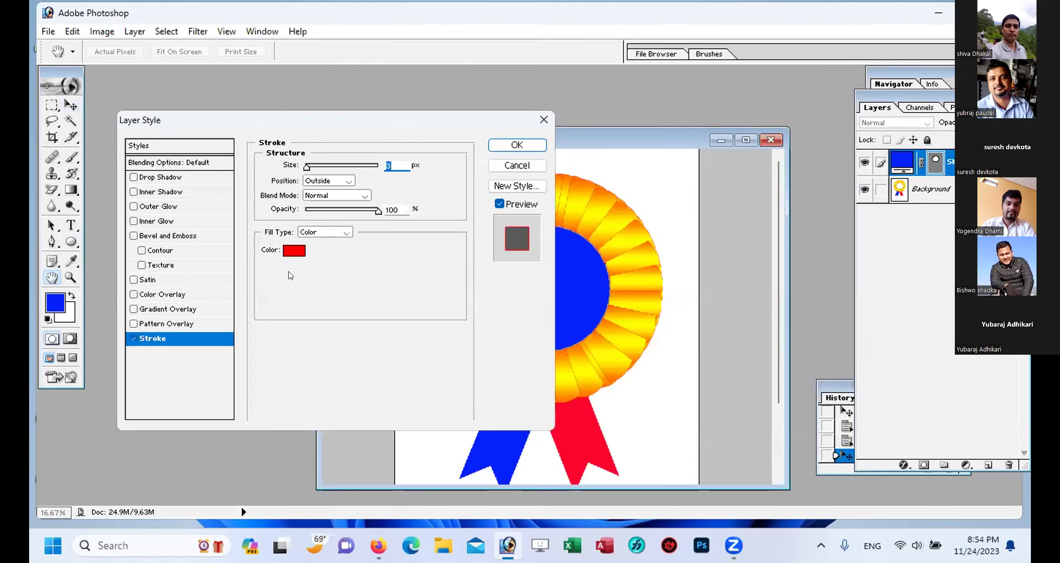
{"action": "left_click", "coordinate": [292, 251]}
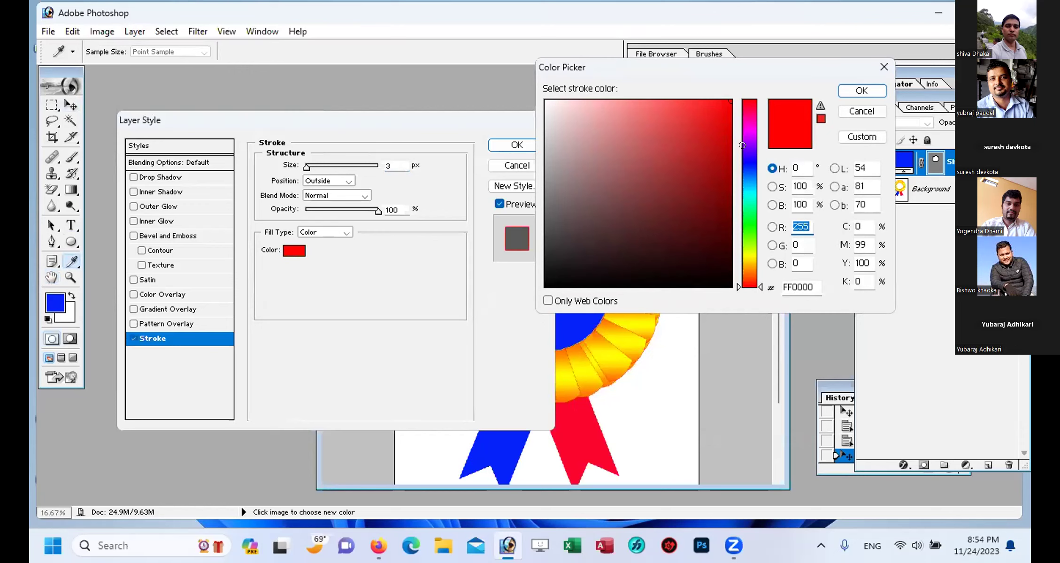
{"action": "left_click", "coordinate": [548, 102]}
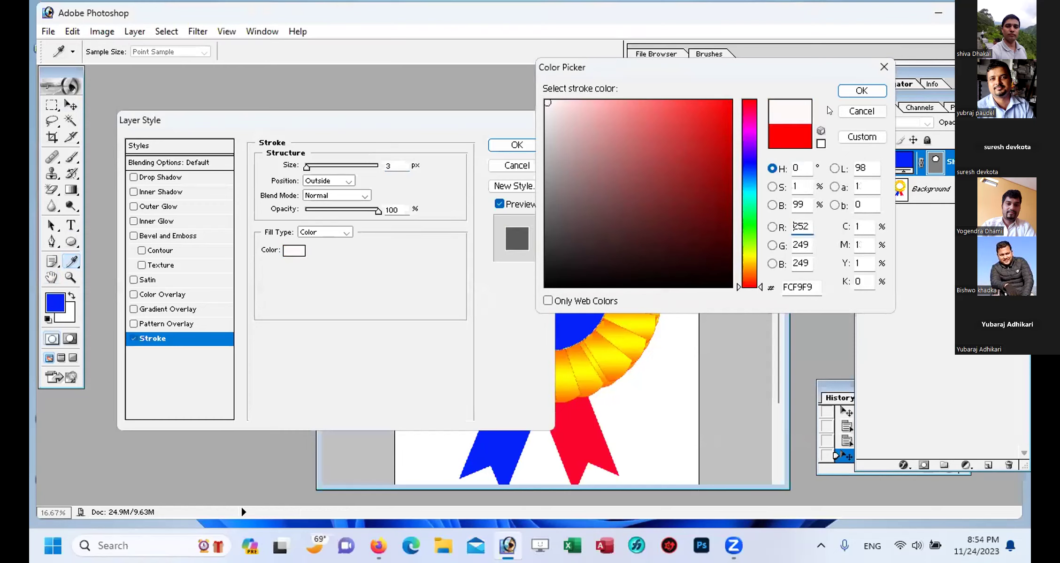
{"action": "left_click", "coordinate": [861, 91]}
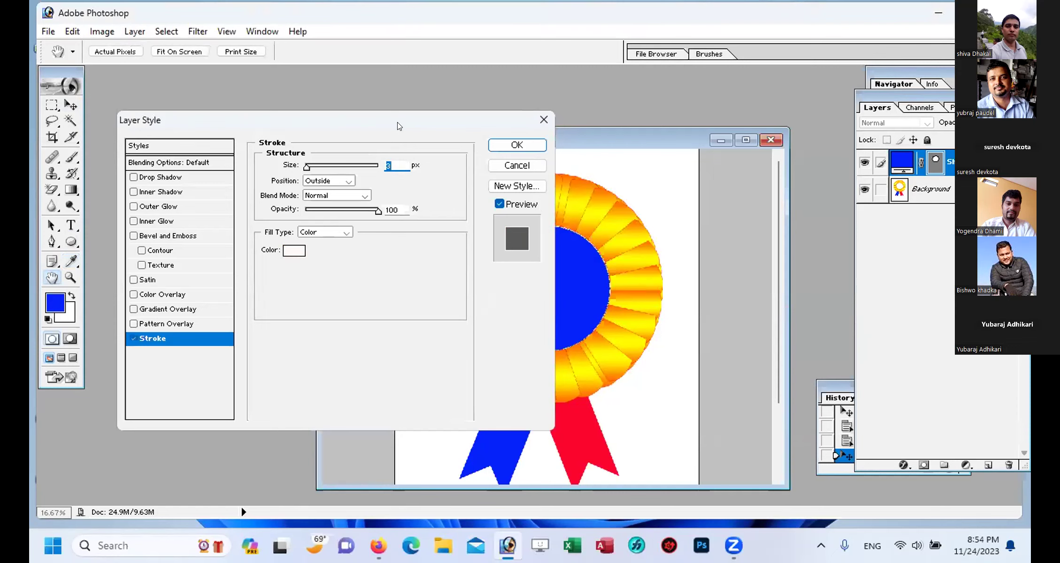
Step: Change the circle's stroke colour to bright green
{"action": "left_click", "coordinate": [294, 250]}
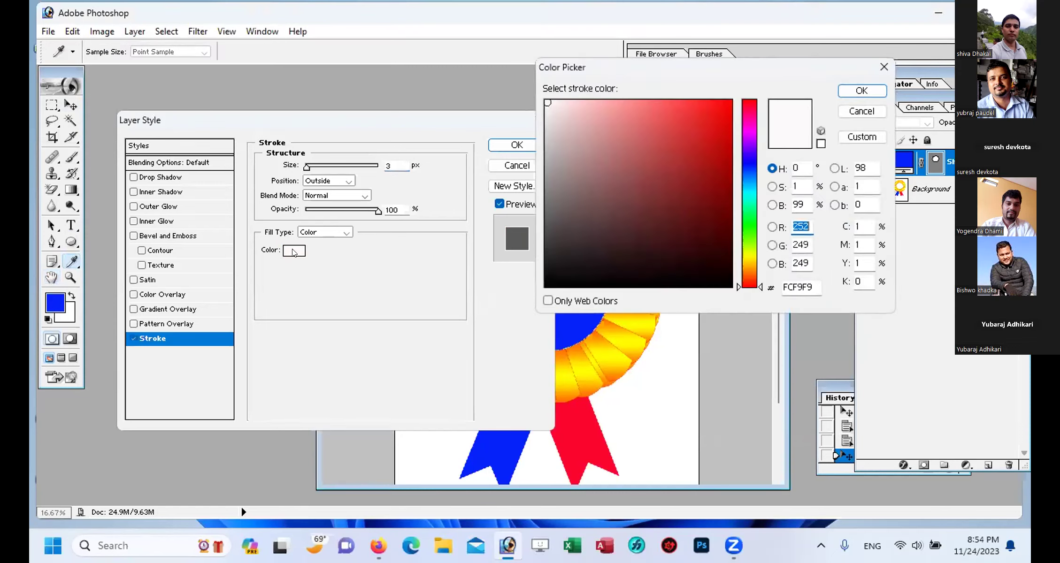
{"action": "left_click", "coordinate": [749, 237]}
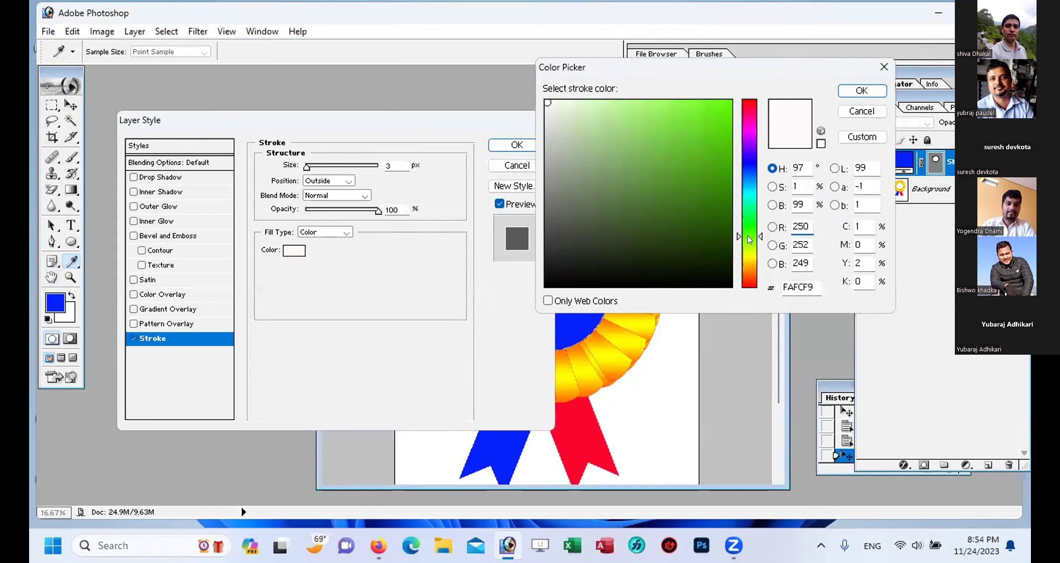
{"action": "left_click", "coordinate": [747, 224]}
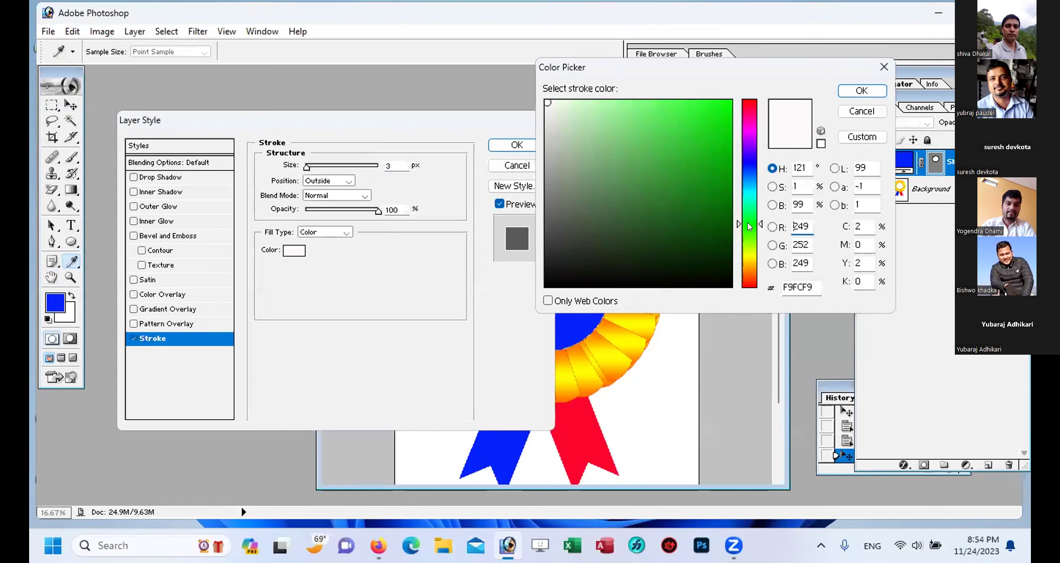
{"action": "left_click", "coordinate": [729, 102]}
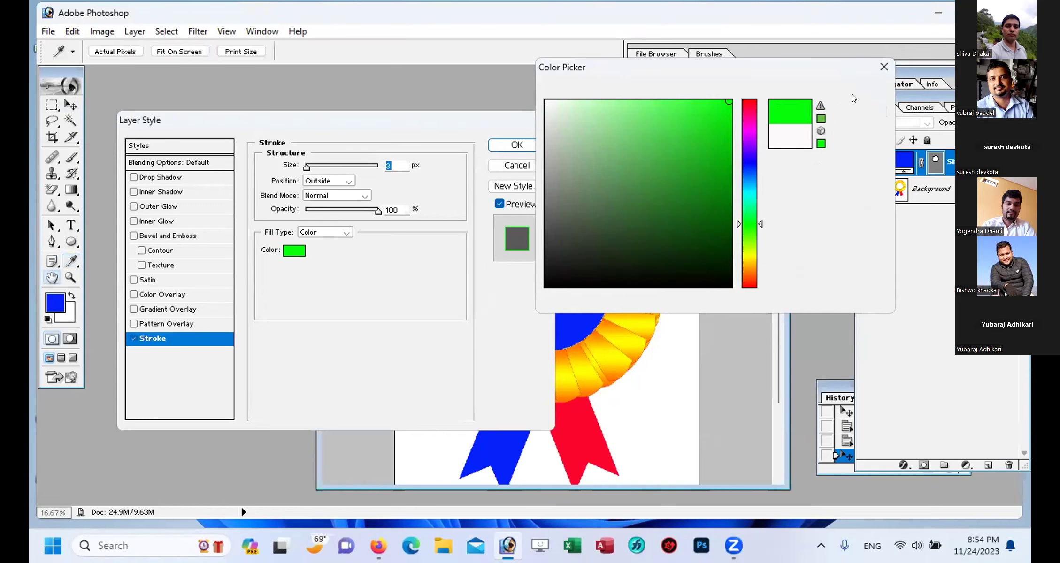
{"action": "left_click", "coordinate": [859, 91]}
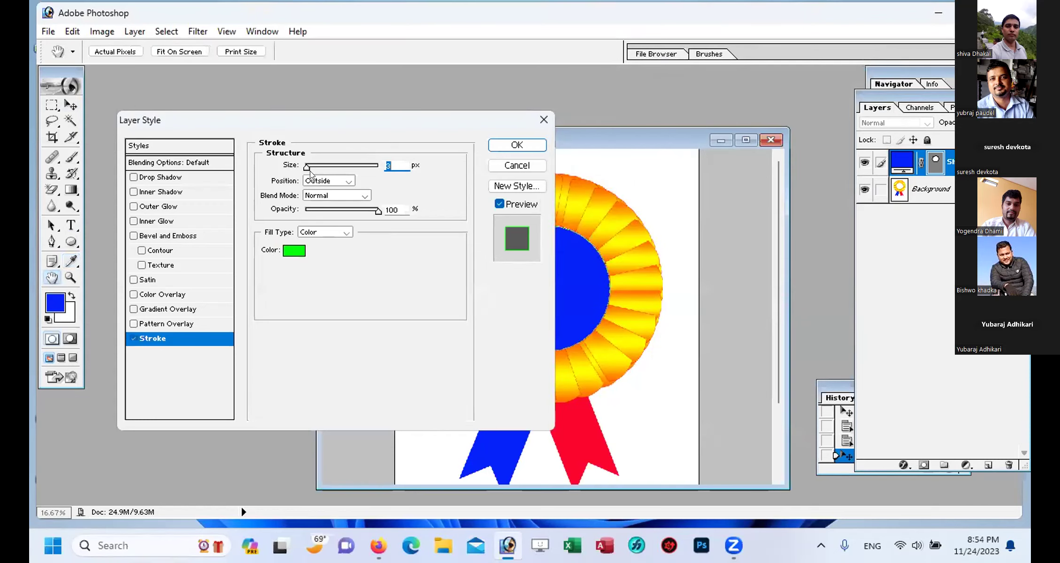
Step: Set the stroke size to 27 px, apply the style, and shift the circle slightly to centre it in the ring
{"action": "left_click_drag", "start_coordinate": [307, 168], "coordinate": [314, 167]}
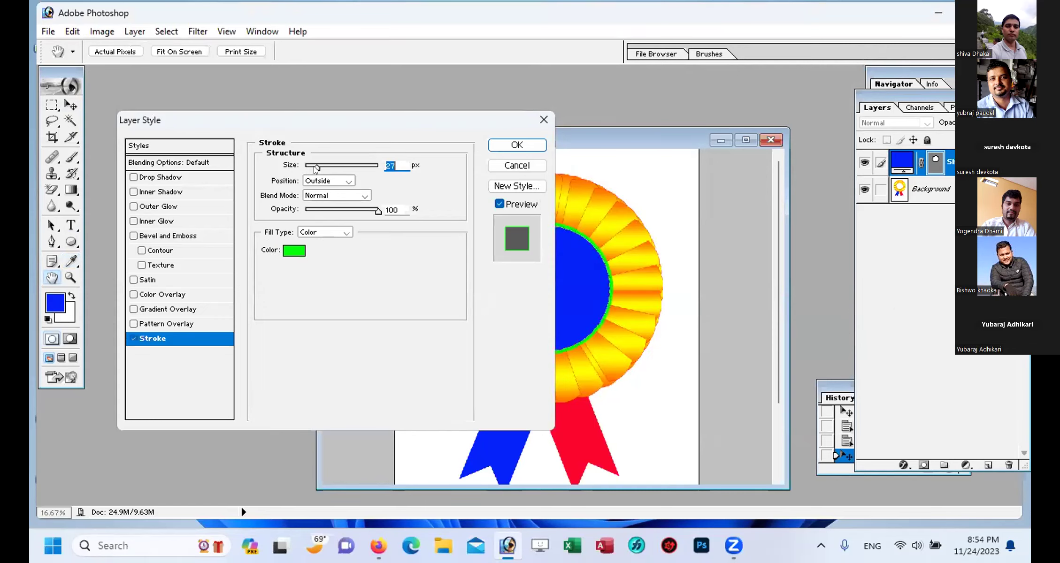
{"action": "left_click", "coordinate": [504, 145]}
{"action": "key", "text": "v"}
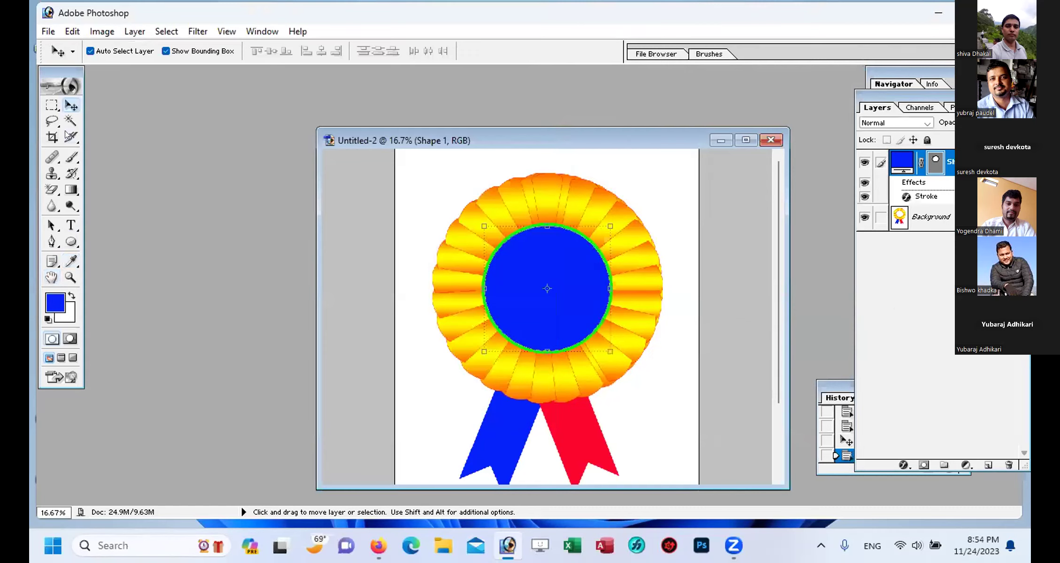
{"action": "left_click_drag", "start_coordinate": [551, 266], "coordinate": [552, 259]}
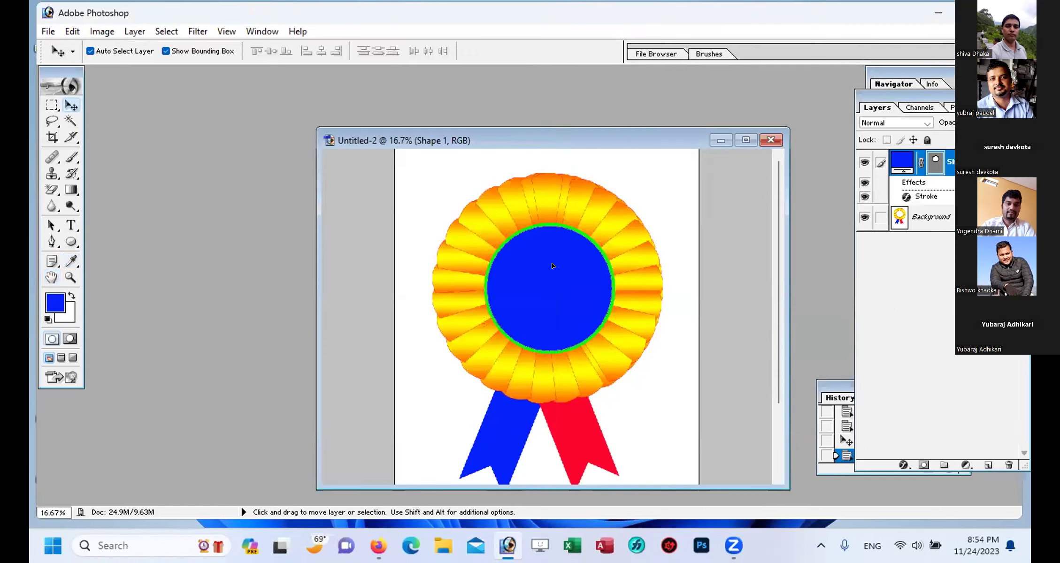
Step: Link the outlined circle's layer to the Background and merge them into one layer
{"action": "left_click", "coordinate": [655, 406]}
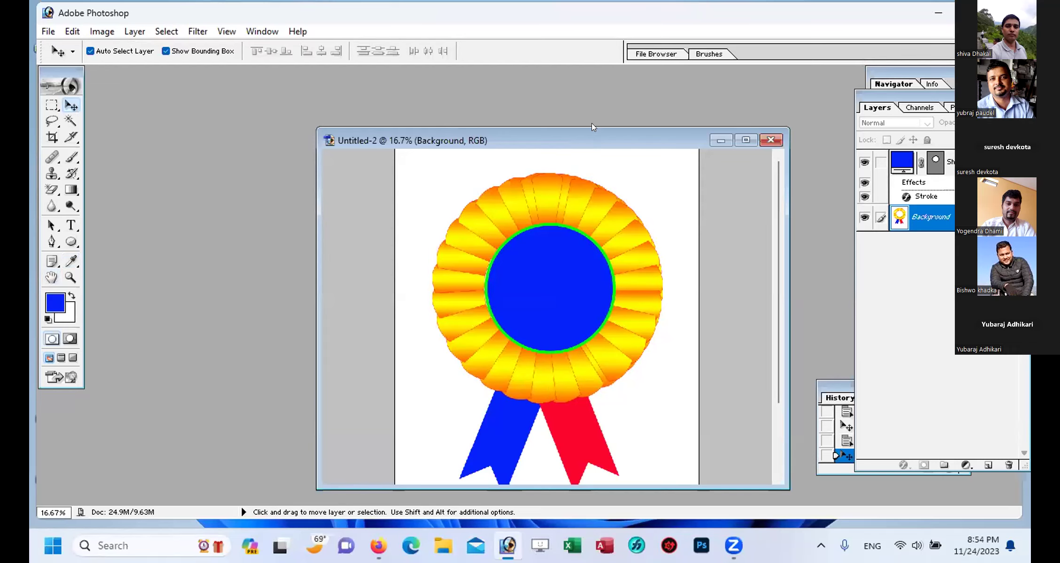
{"action": "mouse_move", "coordinate": [757, 247]}
{"action": "left_mouse_down"}
{"action": "mouse_move", "coordinate": [749, 341]}
{"action": "mouse_move", "coordinate": [759, 247]}
{"action": "left_mouse_up"}
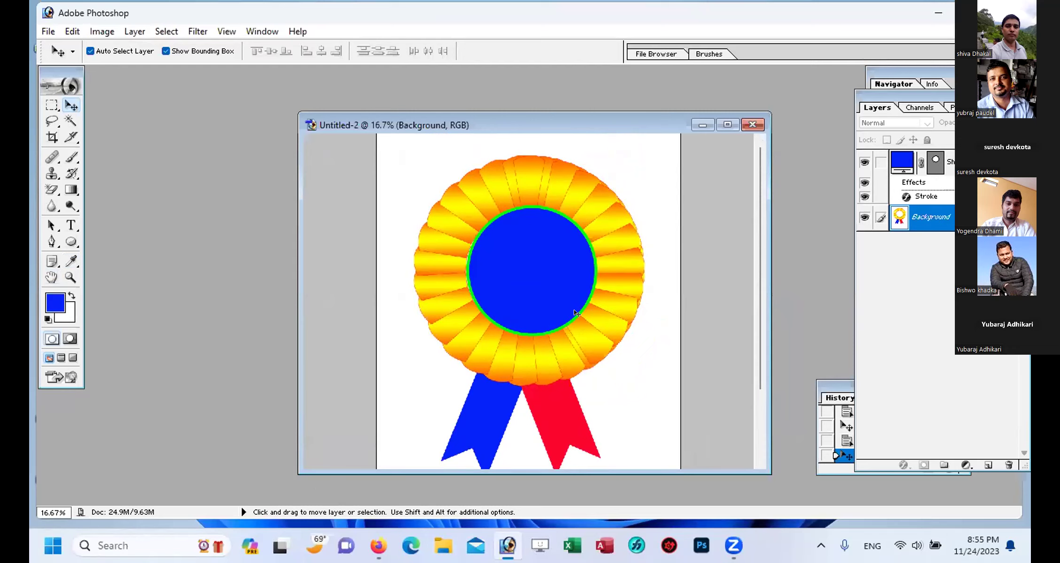
{"action": "left_click", "coordinate": [881, 162]}
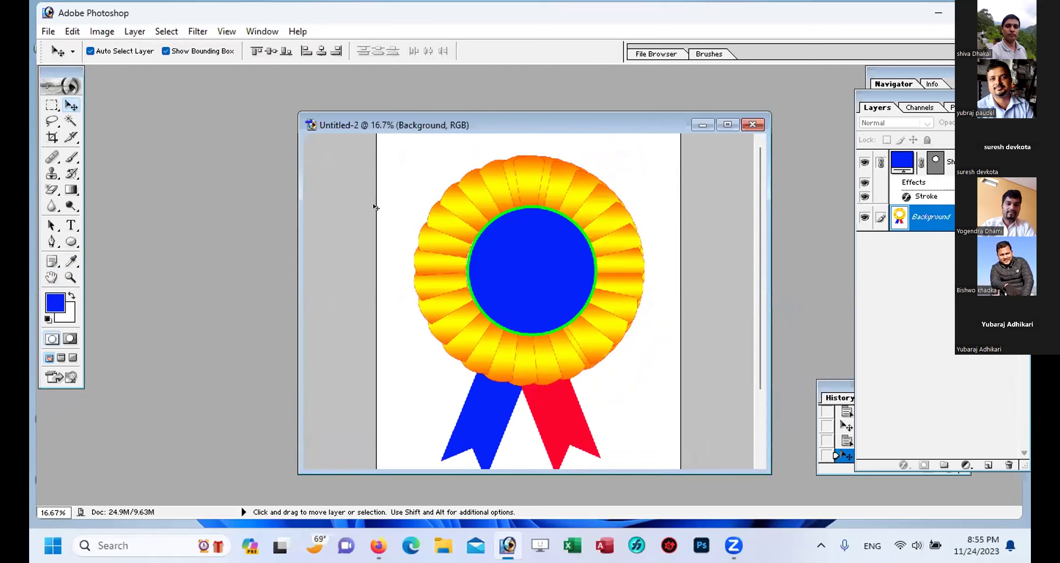
{"action": "key", "text": "ctrl+e"}
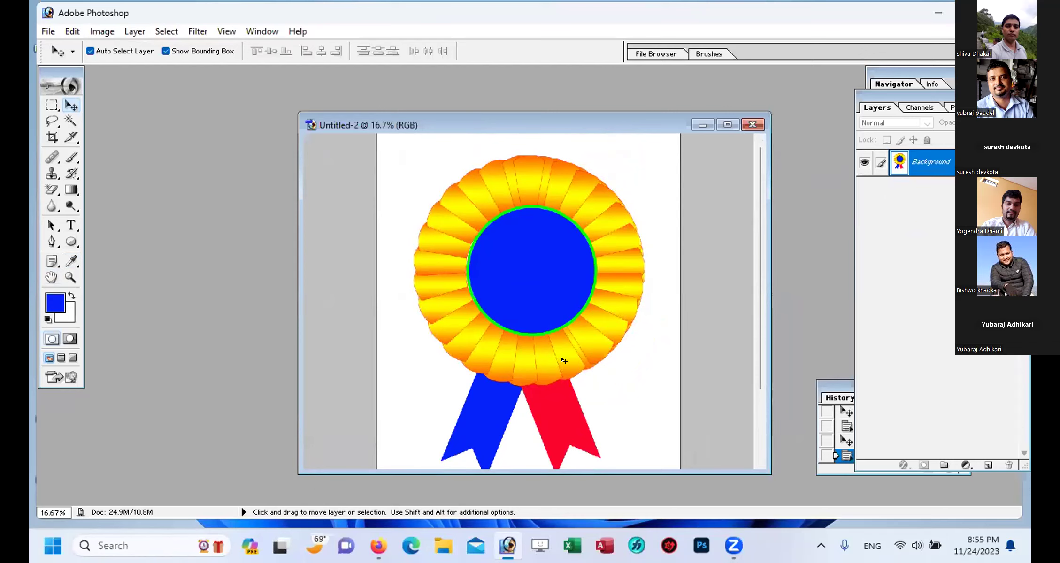
Step: Start a new text line on the canvas beside the blue ribbon and set its font to Ganesh
{"action": "scroll", "coordinate": [621, 392], "scroll_direction": "down", "scroll_amount": 4}
{"action": "scroll", "coordinate": [631, 405], "scroll_direction": "up", "scroll_amount": 4}
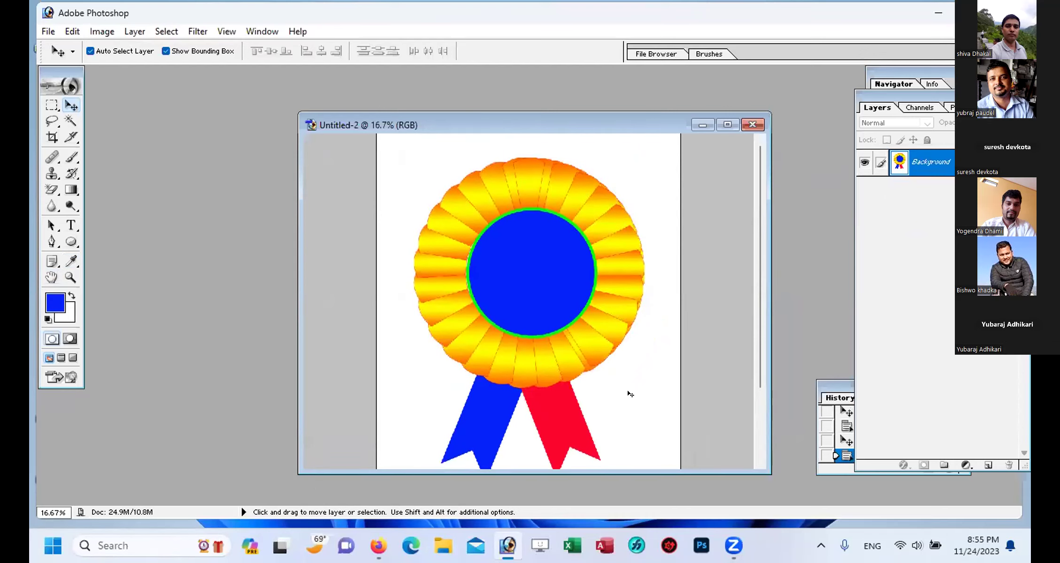
{"action": "left_click", "coordinate": [72, 225]}
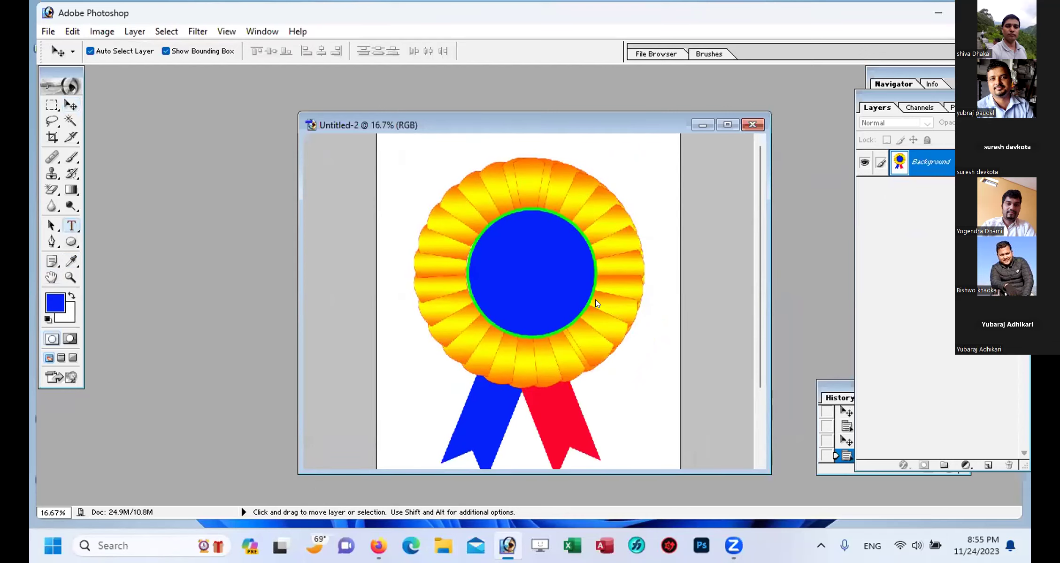
{"action": "left_click", "coordinate": [410, 381]}
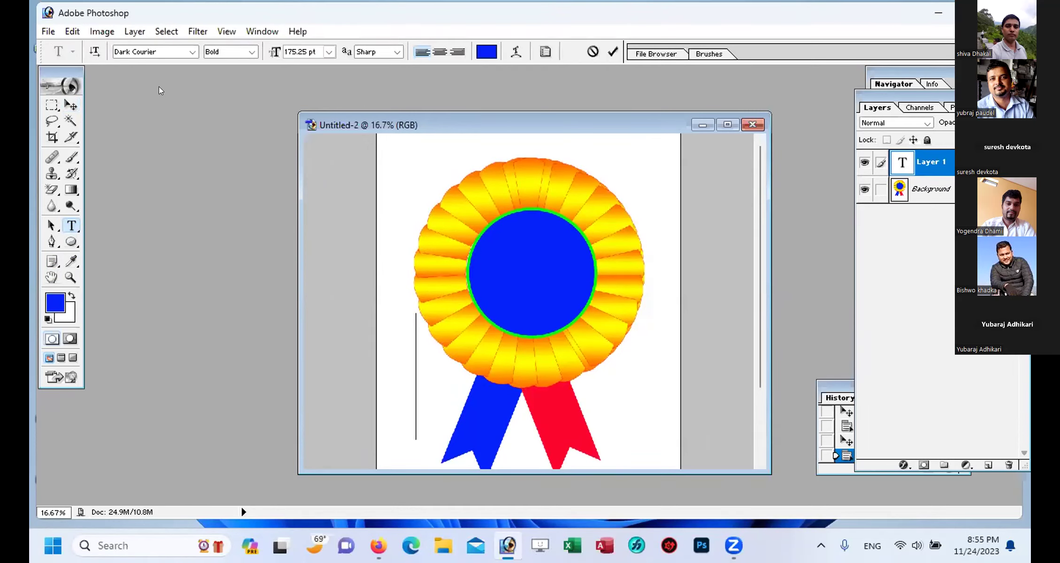
{"action": "left_click", "coordinate": [152, 48]}
{"action": "type", "text": "G"}
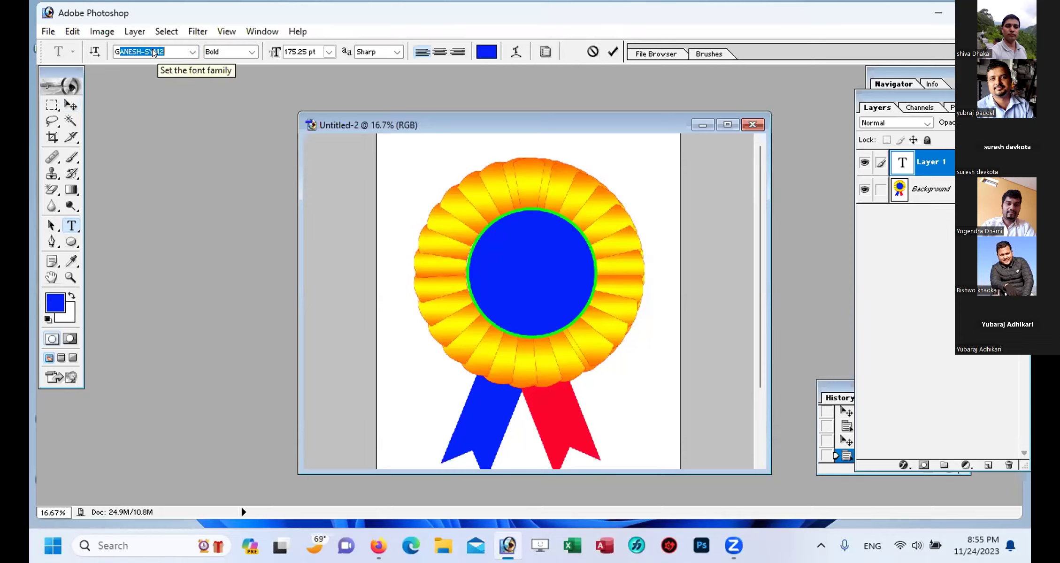
{"action": "type", "text": "ENUINE"}
{"action": "key", "text": "Return"}
{"action": "left_click", "coordinate": [191, 52]}
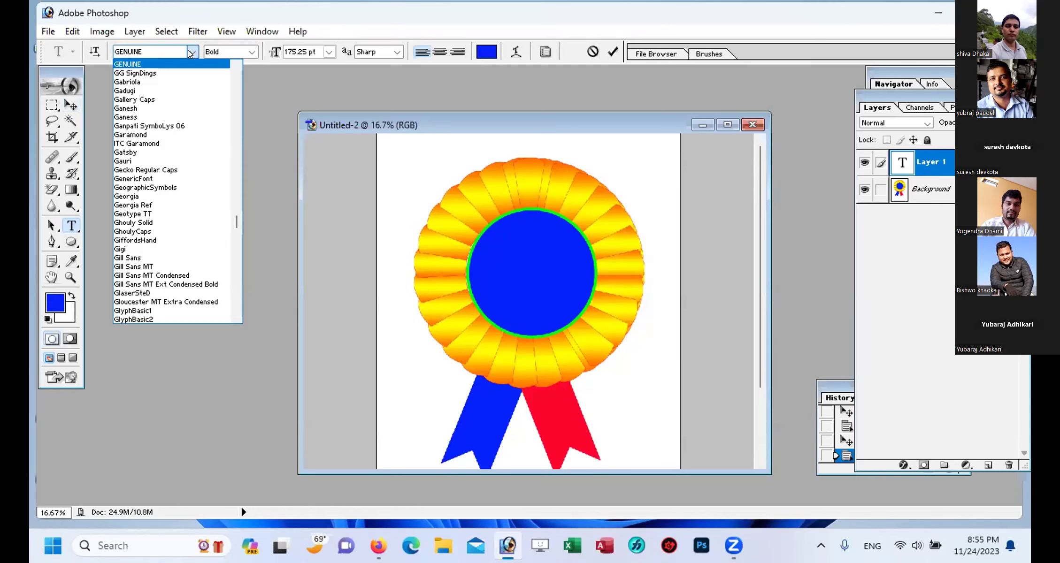
{"action": "left_click", "coordinate": [171, 108]}
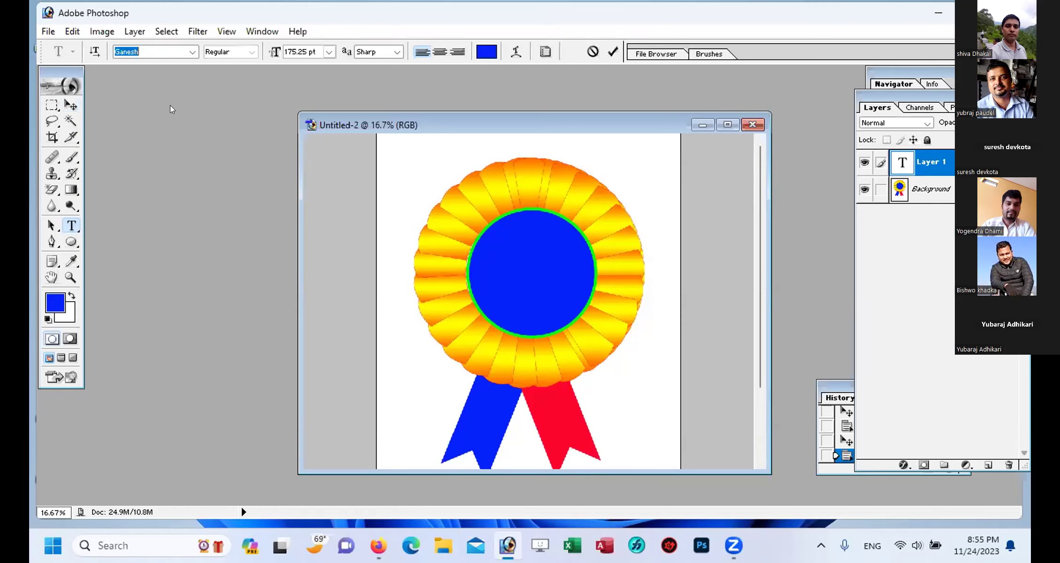
Step: Set the text size to 36 pt and enter "श्री कोशी माध्यमिक विद्यालय" on the new text line
{"action": "key", "text": "Return"}
{"action": "left_click", "coordinate": [330, 52]}
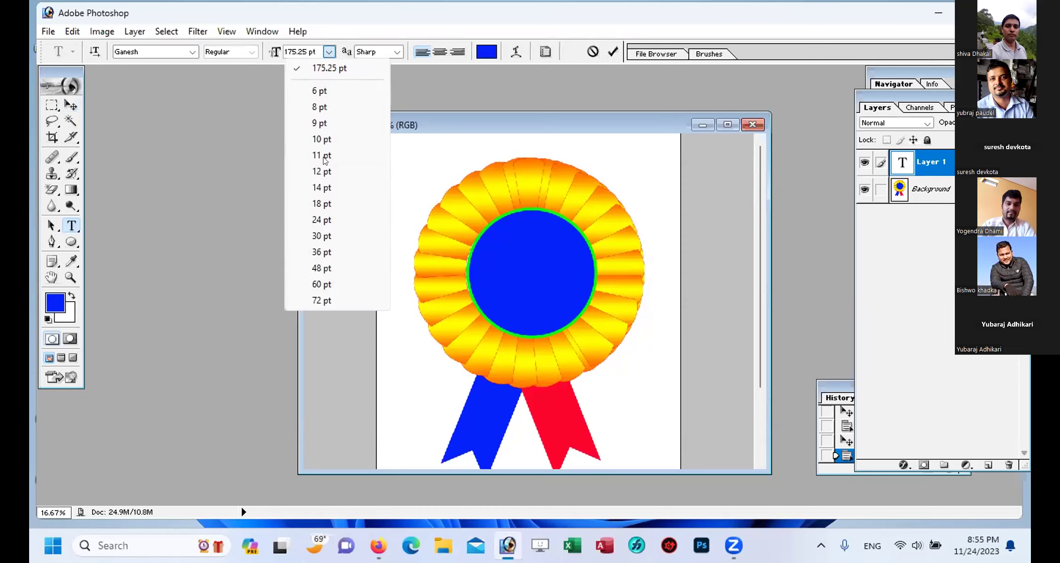
{"action": "left_click", "coordinate": [320, 253]}
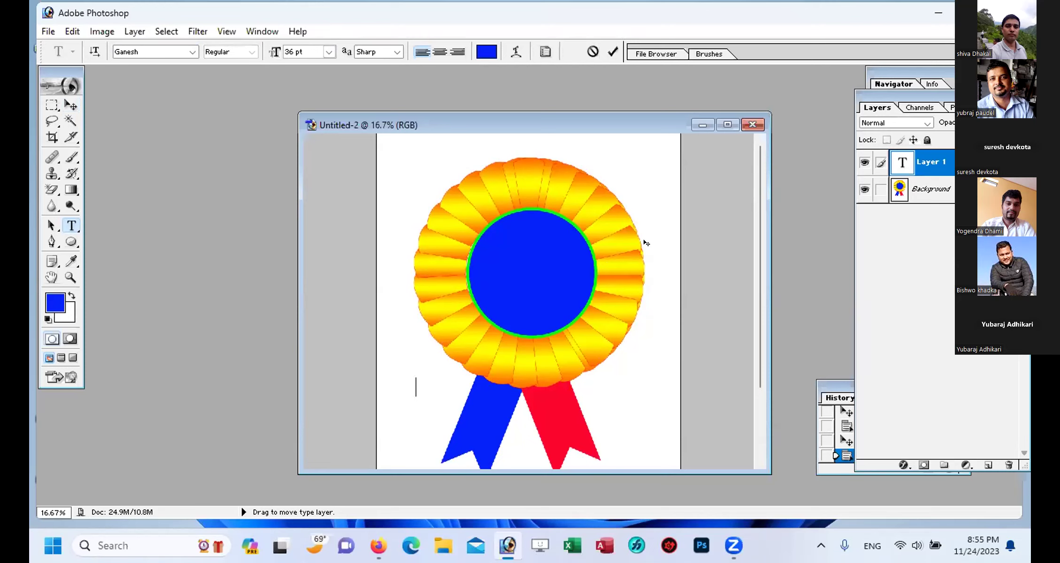
{"action": "type", "text": ">L sf]zL"}
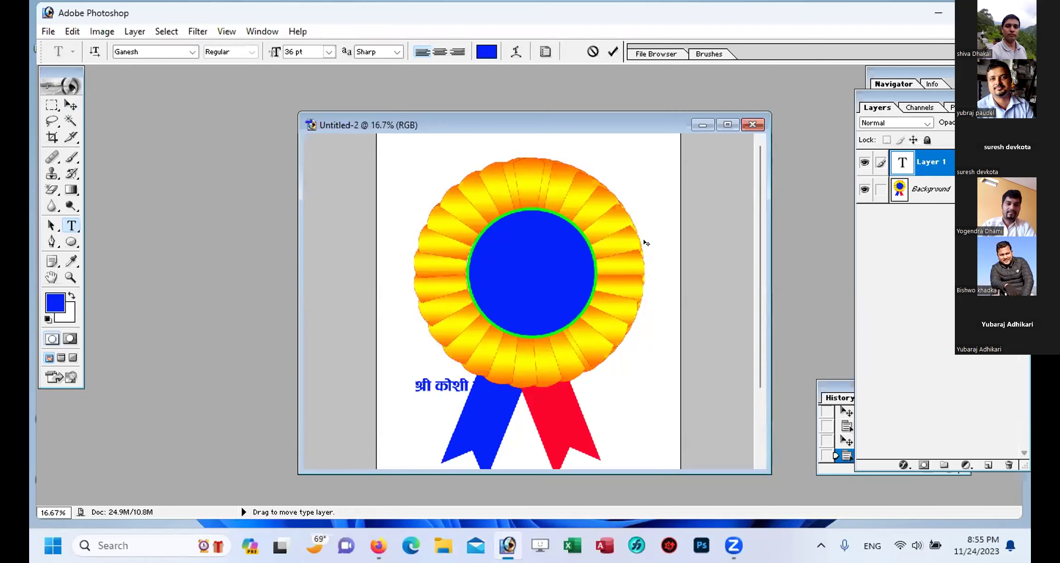
{"action": "type", "text": "Wolds lj1"}
{"action": "key", "text": "BackSpace"}
{"action": "type", "text": "Bfno"}
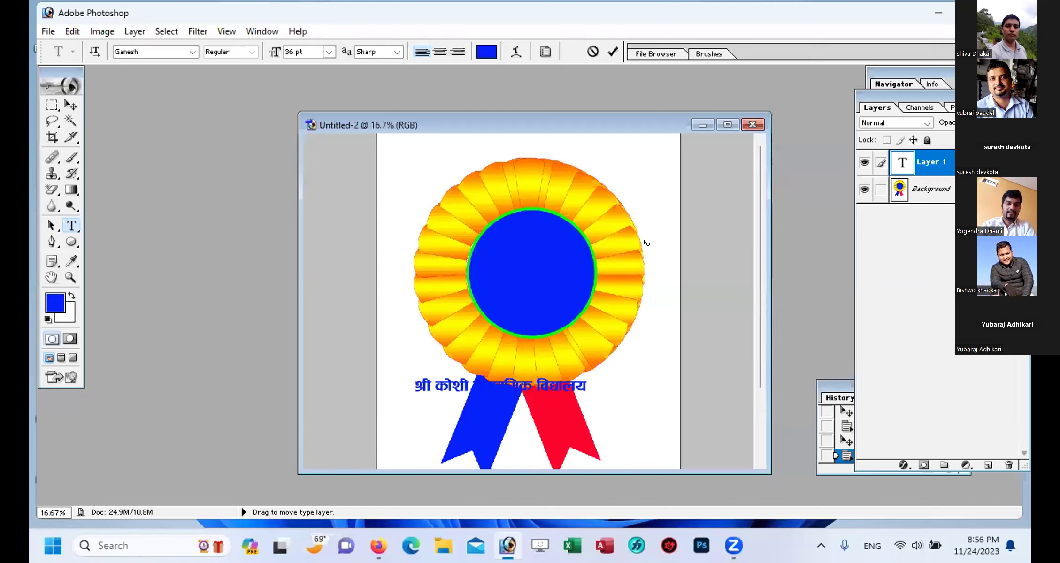
Step: Move the school name up onto the petal ring, centred just below the blue circle
{"action": "left_click", "coordinate": [71, 105]}
{"action": "left_click_drag", "start_coordinate": [525, 381], "coordinate": [547, 343]}
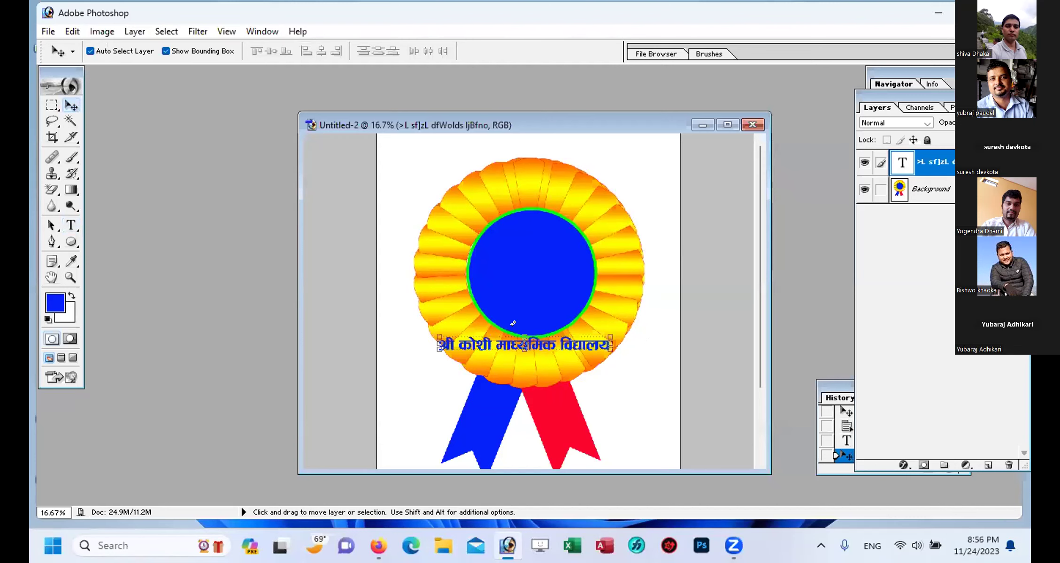
{"action": "left_click", "coordinate": [136, 31]}
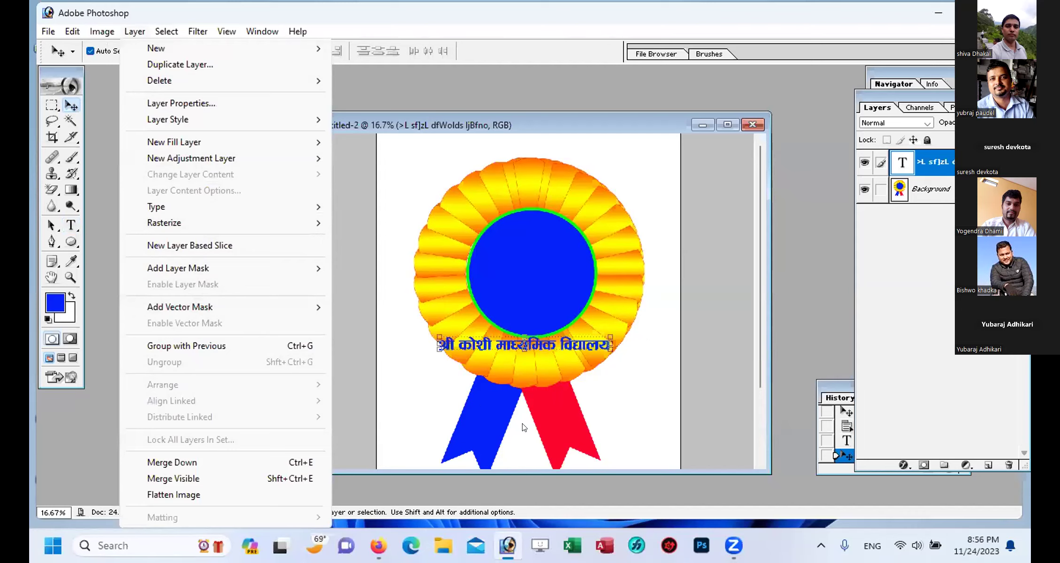
{"action": "left_click", "coordinate": [573, 353]}
{"action": "mouse_move", "coordinate": [574, 350]}
{"action": "left_mouse_down"}
{"action": "mouse_move", "coordinate": [589, 211]}
{"action": "mouse_move", "coordinate": [590, 336]}
{"action": "mouse_move", "coordinate": [560, 357]}
{"action": "left_mouse_up"}
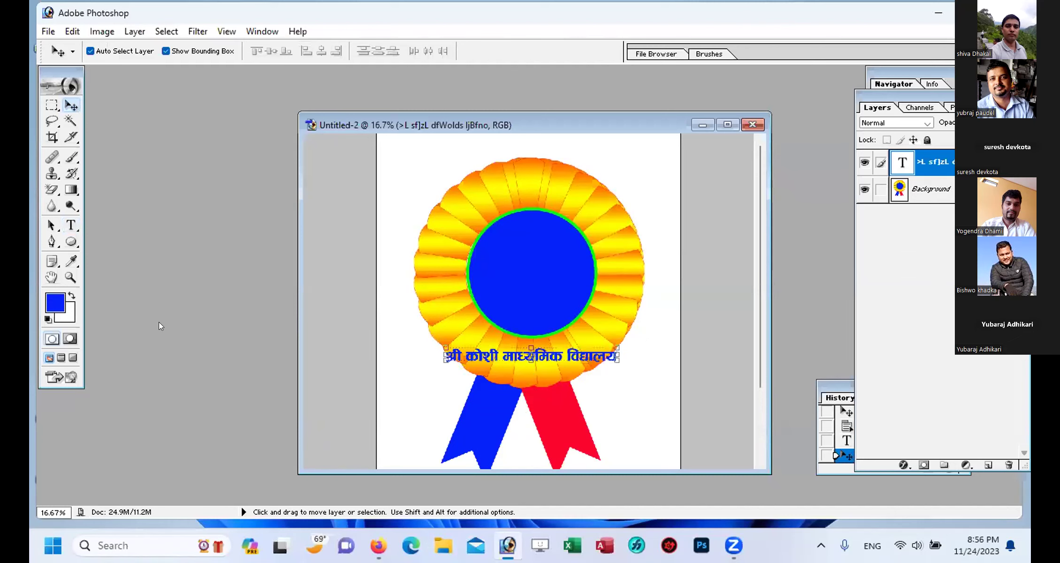
Step: Warp the school name with a horizontal Arc style and a bend of +73%, and commit the text
{"action": "left_click", "coordinate": [71, 225]}
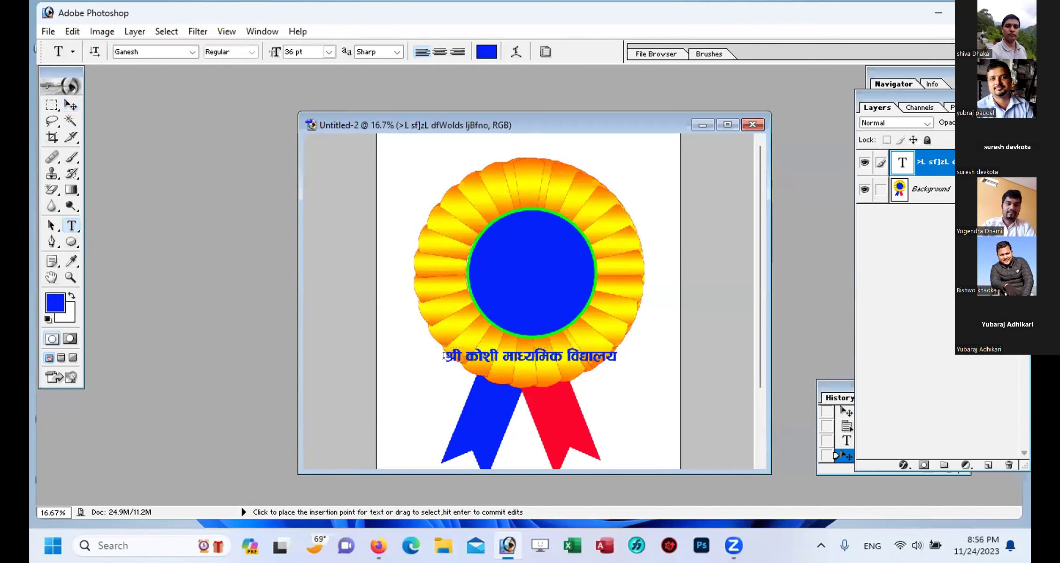
{"action": "left_click_drag", "start_coordinate": [444, 355], "coordinate": [620, 356]}
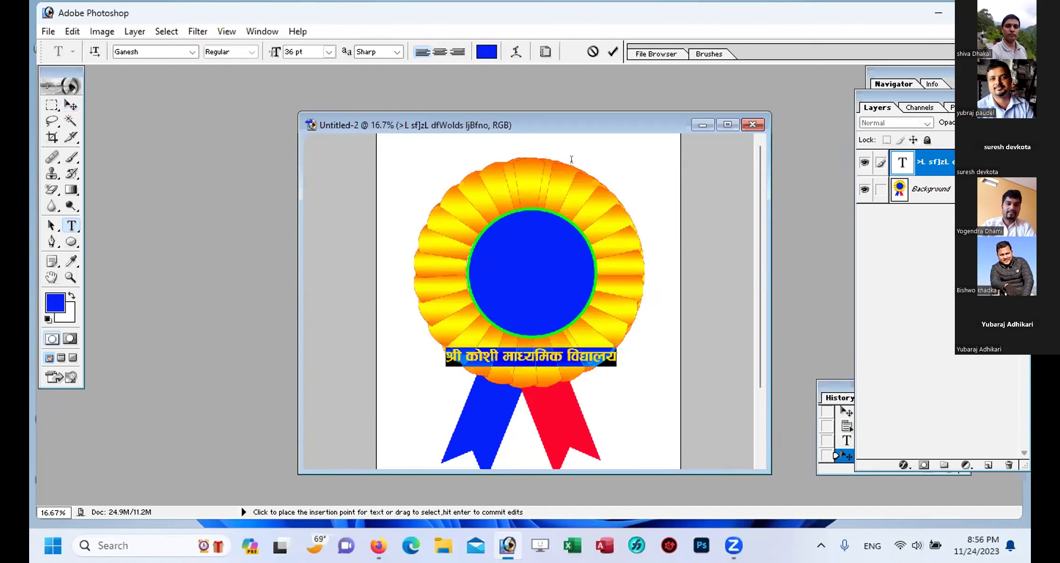
{"action": "left_click", "coordinate": [514, 53]}
{"action": "left_click", "coordinate": [514, 53]}
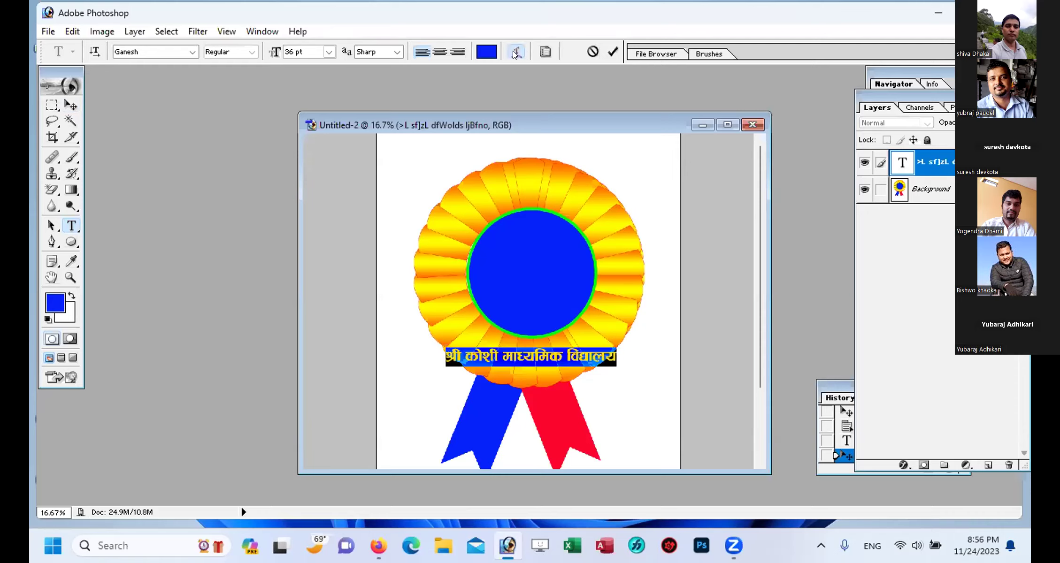
{"action": "left_click", "coordinate": [525, 217]}
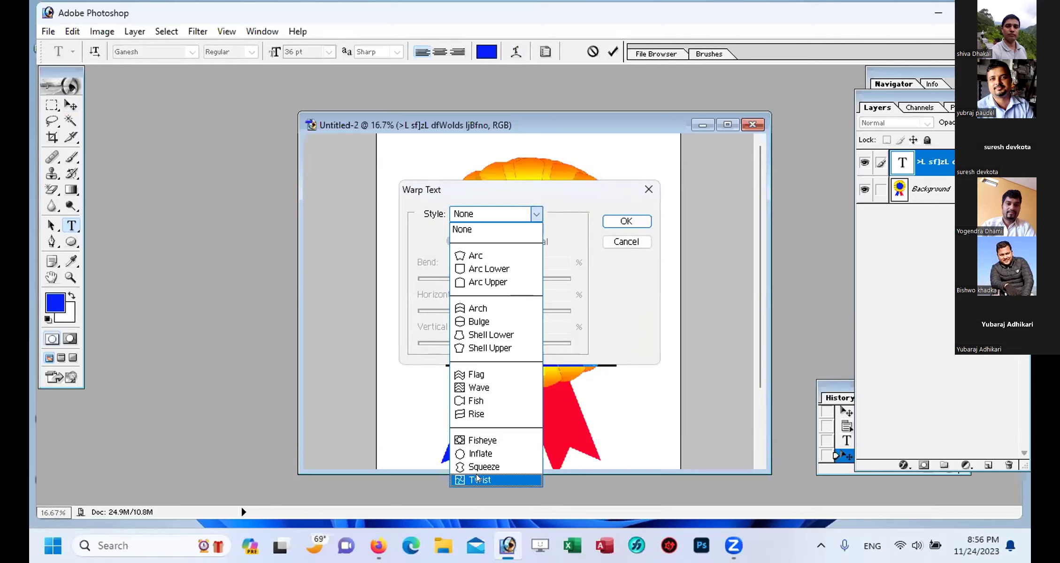
{"action": "left_click", "coordinate": [488, 256]}
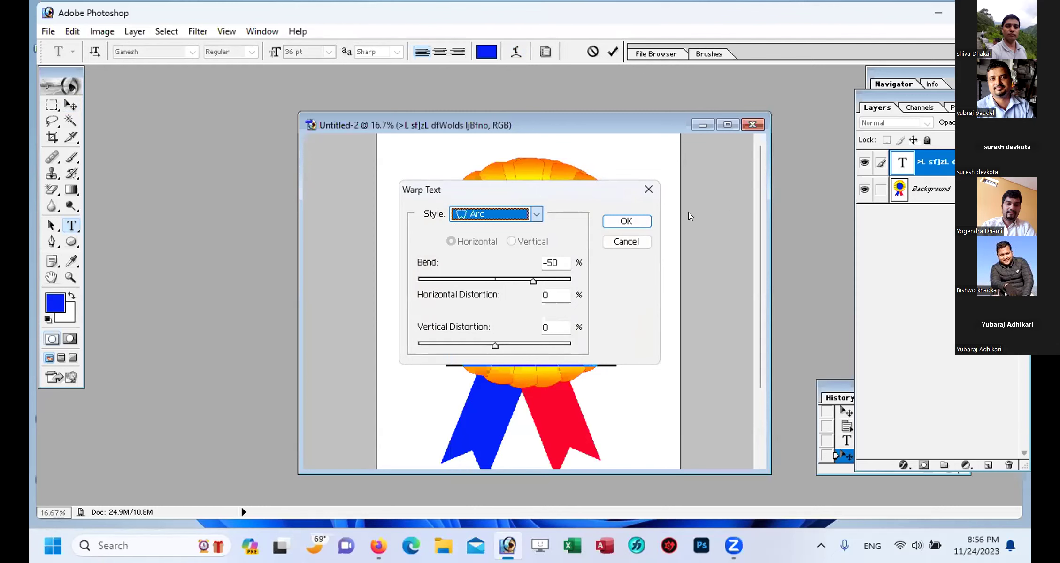
{"action": "left_click_drag", "start_coordinate": [512, 201], "coordinate": [728, 215]}
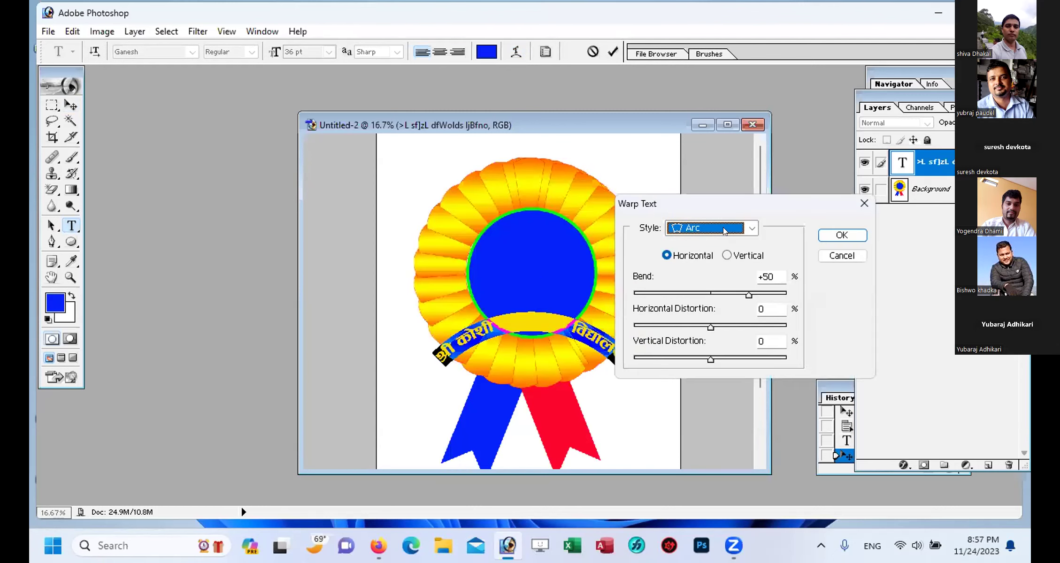
{"action": "left_click_drag", "start_coordinate": [746, 202], "coordinate": [790, 172]}
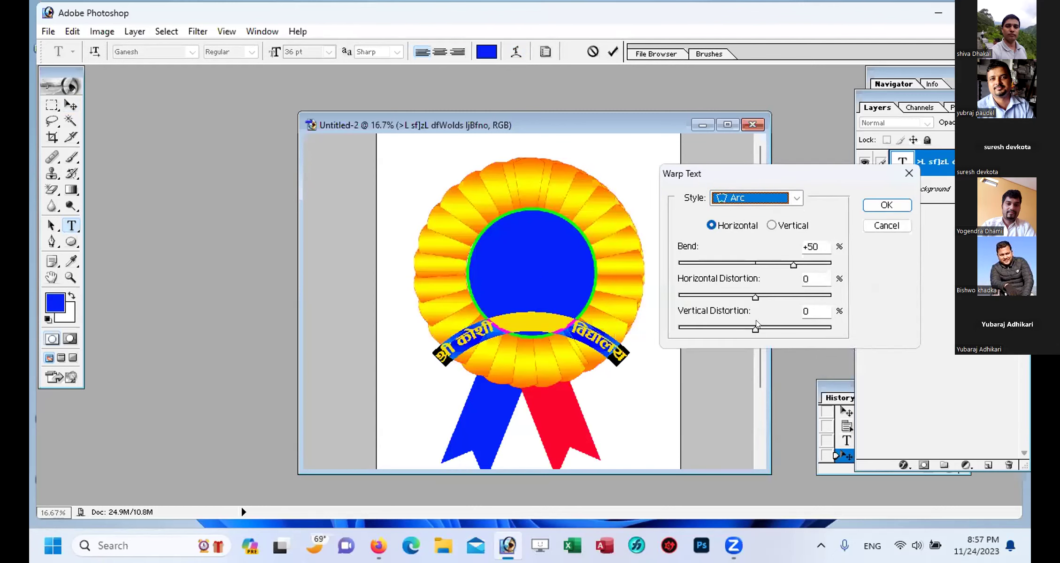
{"action": "left_click_drag", "start_coordinate": [793, 264], "coordinate": [811, 266]}
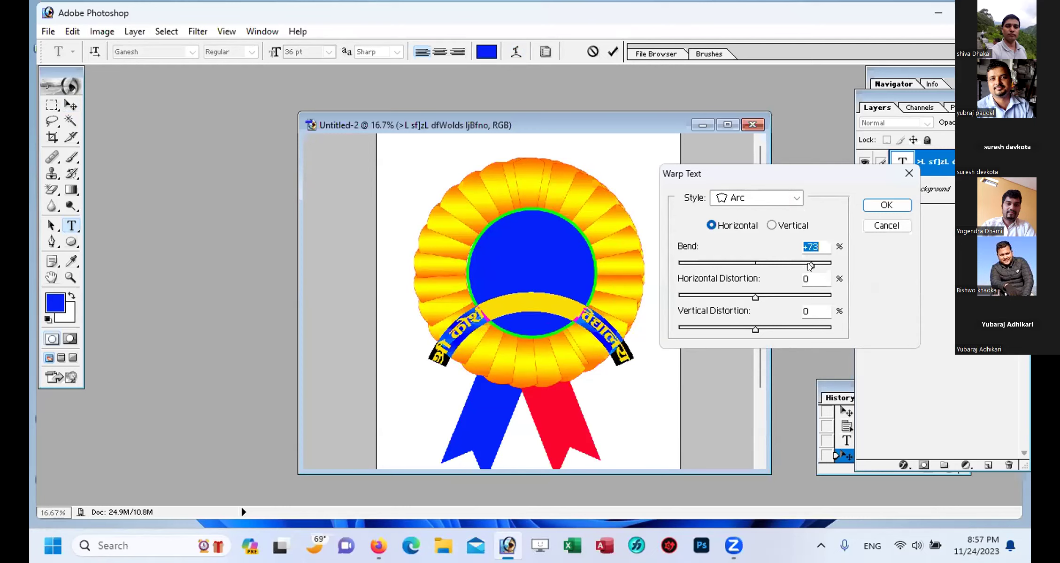
{"action": "left_click", "coordinate": [885, 206]}
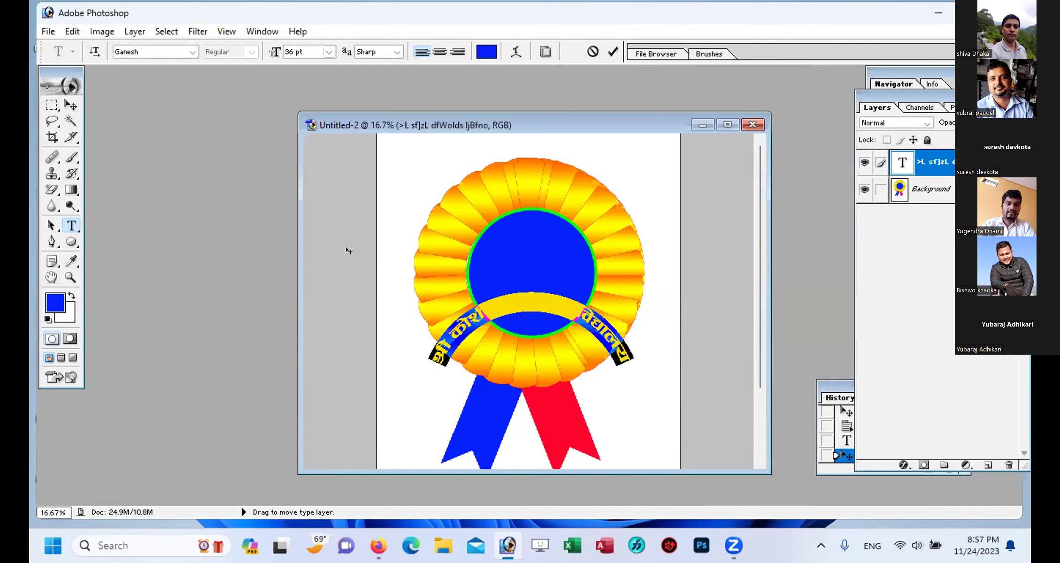
{"action": "left_click", "coordinate": [70, 105]}
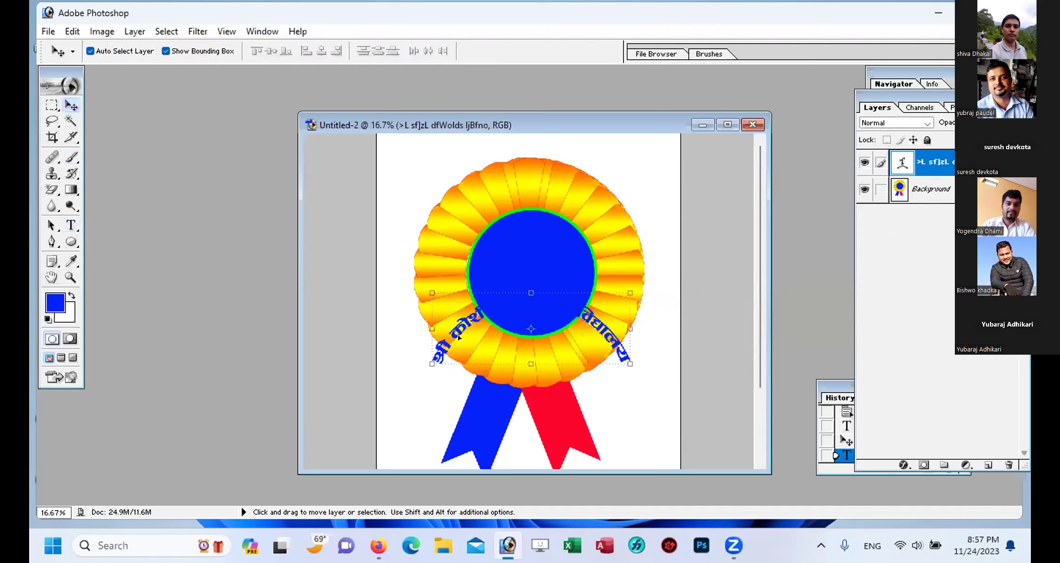
Step: Change the colour of the whole arched school name to near-white FCFCFE
{"action": "left_click", "coordinate": [70, 225]}
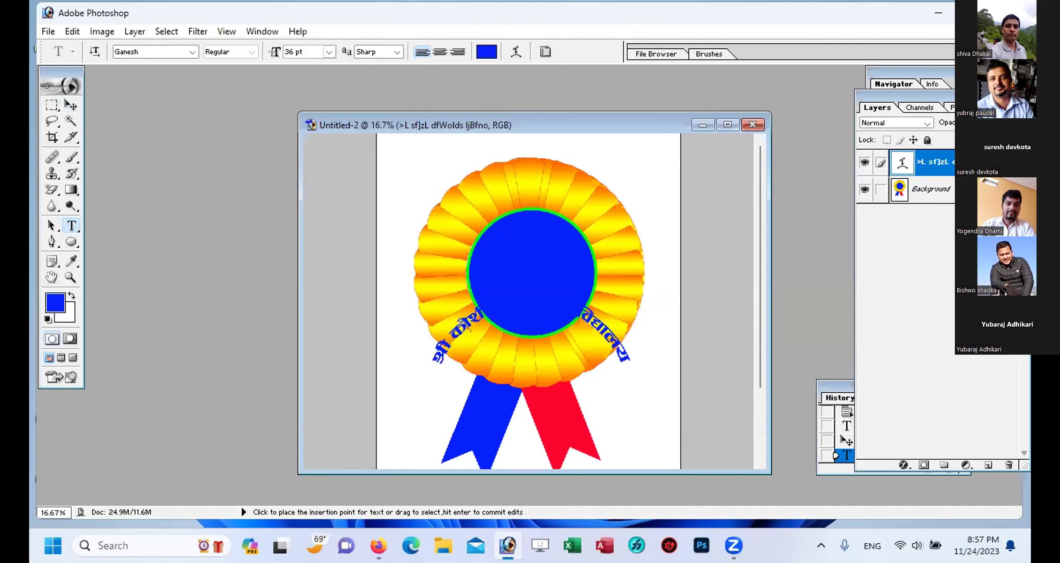
{"action": "left_click", "coordinate": [464, 329]}
{"action": "key", "text": "ctrl+a"}
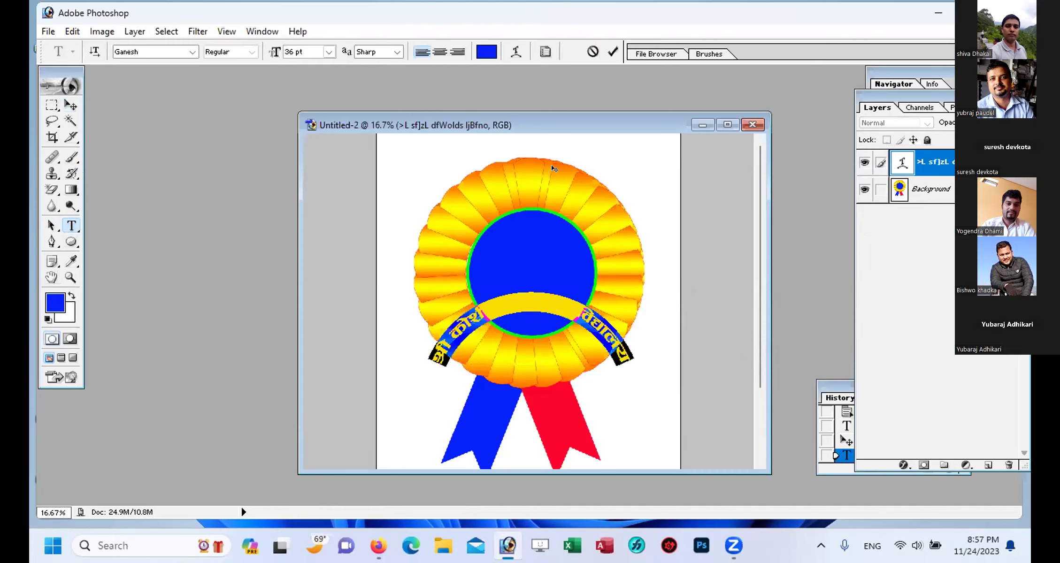
{"action": "left_click", "coordinate": [487, 52]}
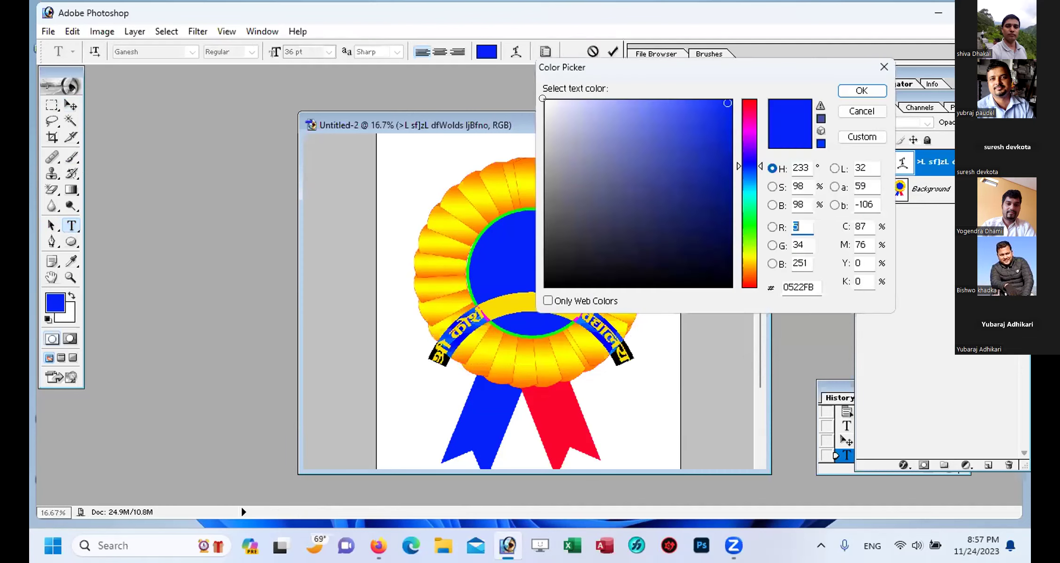
{"action": "left_click", "coordinate": [544, 100]}
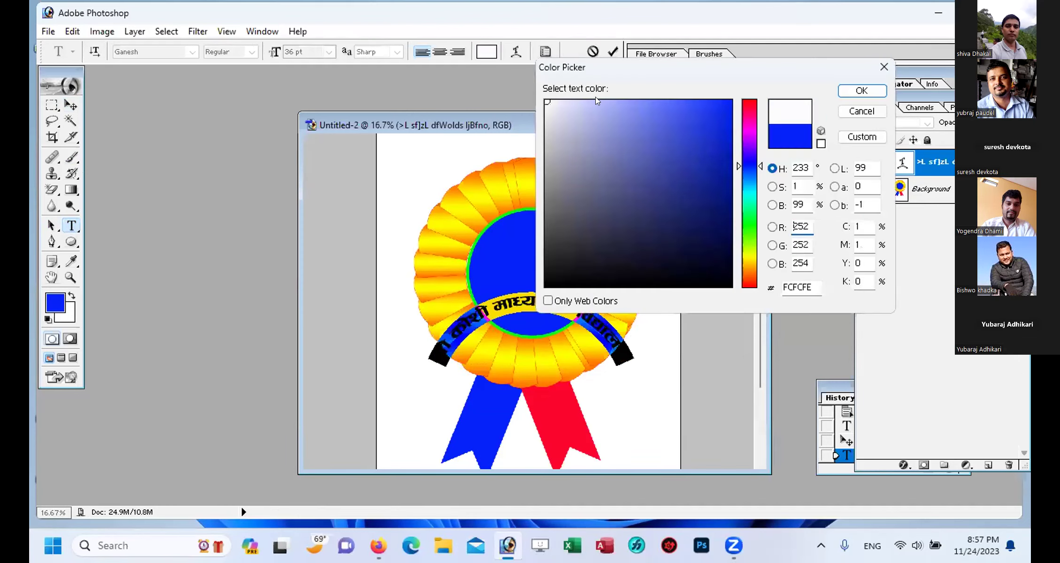
{"action": "left_click", "coordinate": [861, 90]}
{"action": "left_click", "coordinate": [71, 105]}
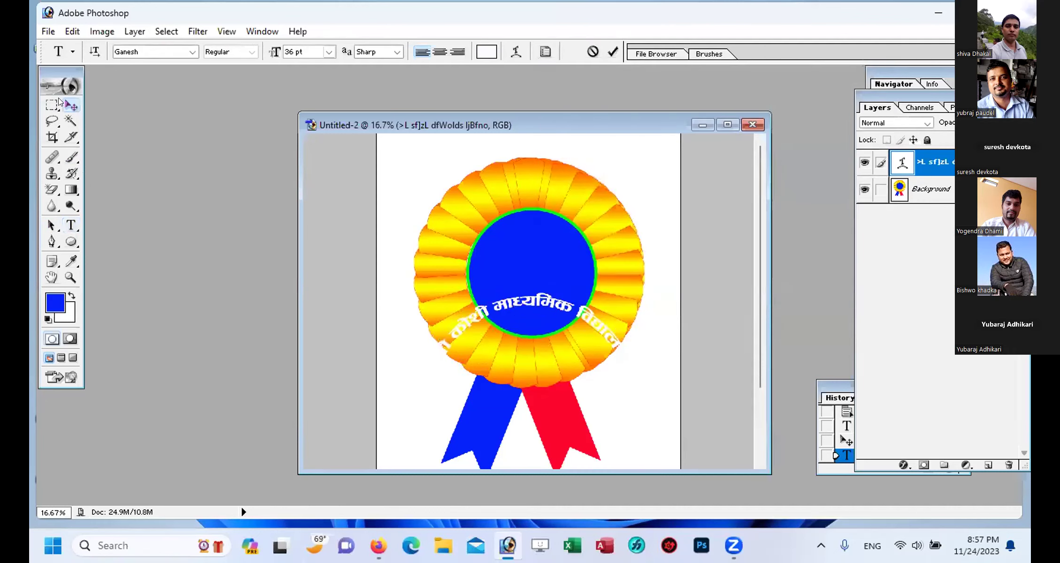
Step: Move the arched school name into the blue circle, scale it to about 63%, and adjust it to follow the circle's upper inner edge
{"action": "left_click_drag", "start_coordinate": [518, 301], "coordinate": [618, 208]}
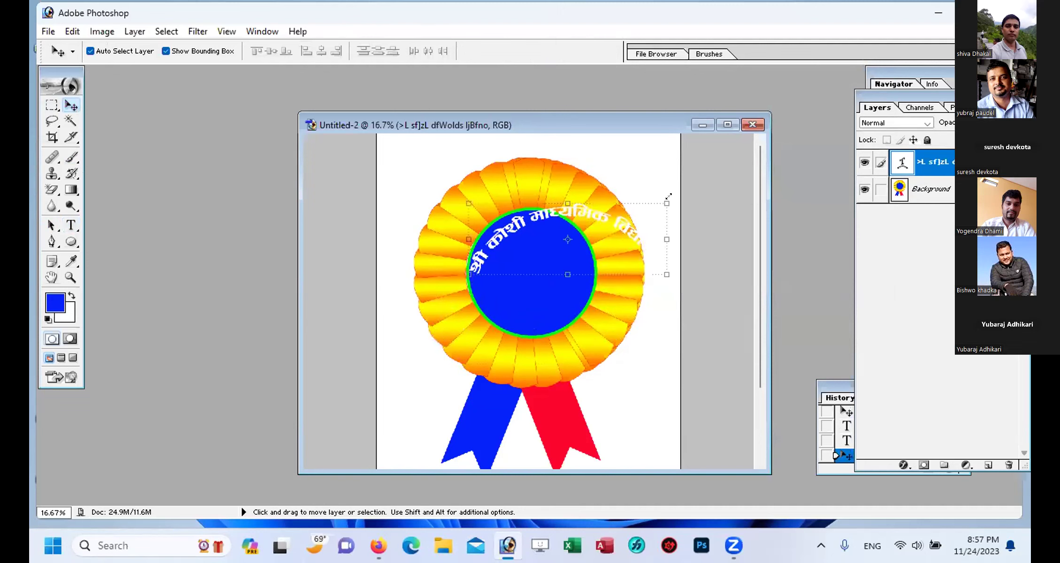
{"action": "left_click_drag", "start_coordinate": [669, 196], "coordinate": [597, 227]}
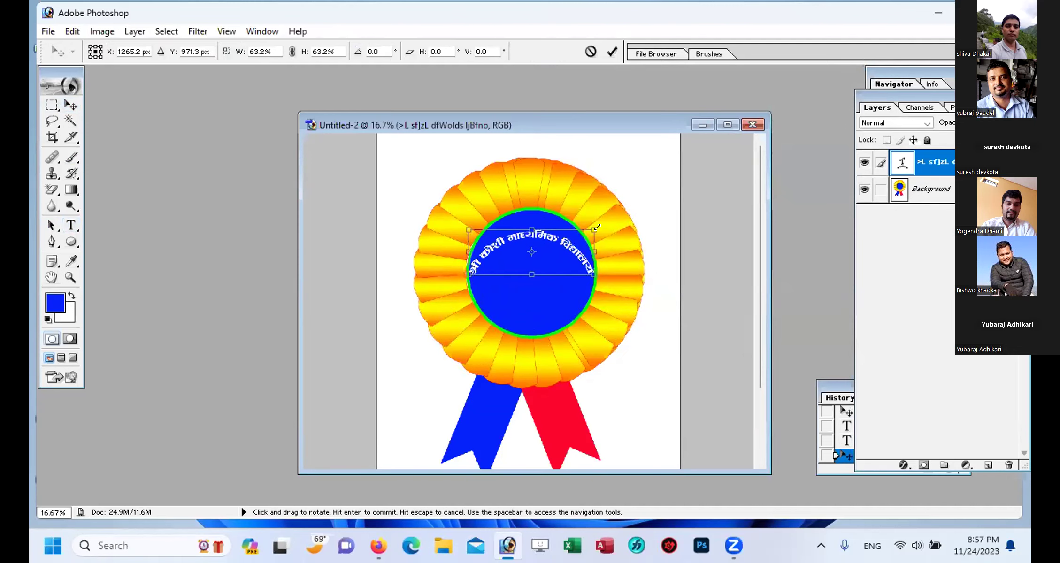
{"action": "left_click_drag", "start_coordinate": [527, 229], "coordinate": [529, 222]}
{"action": "key", "text": "Return"}
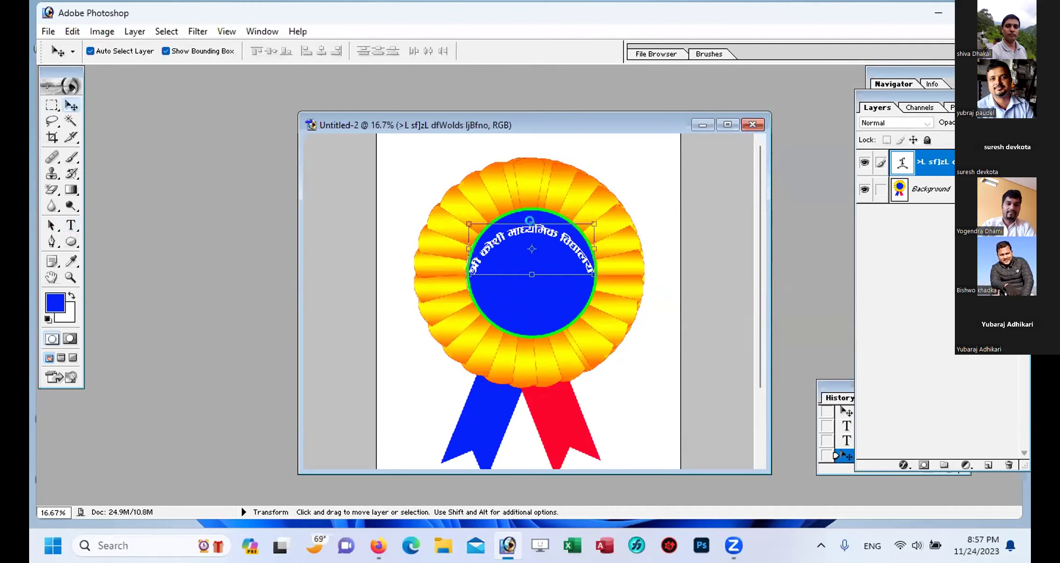
{"action": "left_click_drag", "start_coordinate": [560, 238], "coordinate": [586, 240]}
{"action": "key", "text": "Return"}
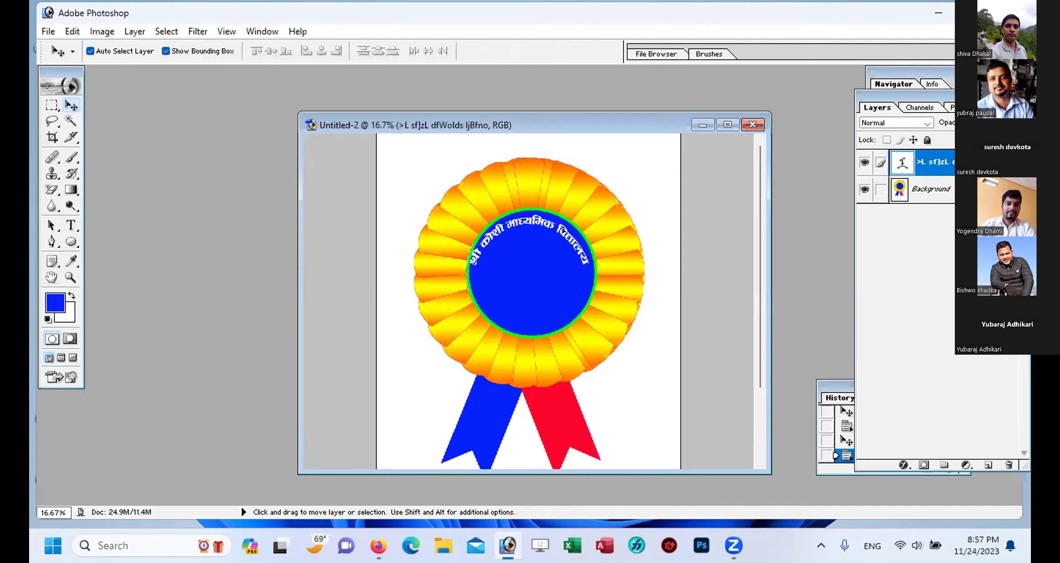
{"action": "left_click_drag", "start_coordinate": [552, 228], "coordinate": [554, 227]}
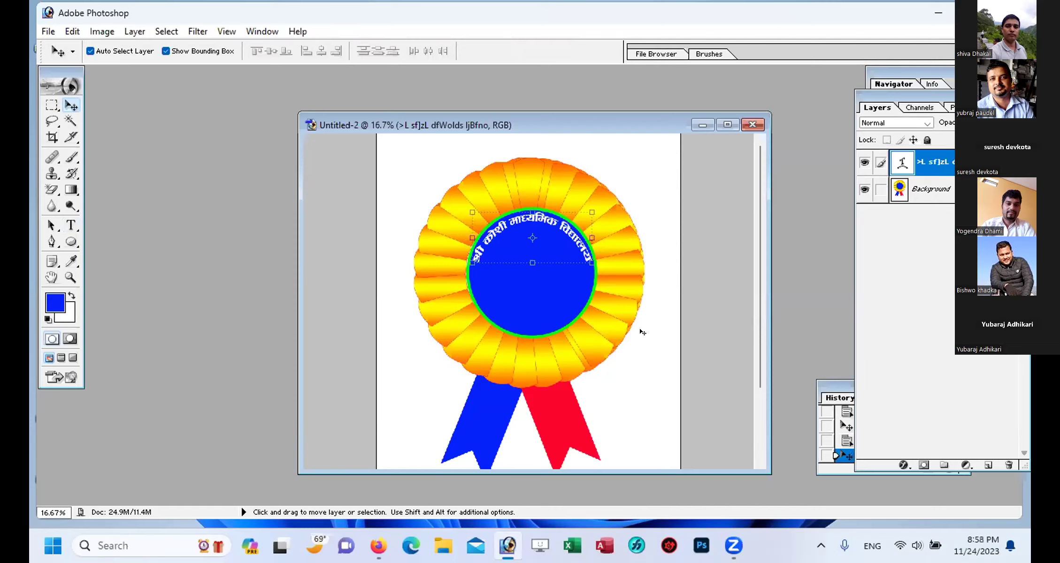
Step: Duplicate the arched school name and place the copy on the petals just below the blue circle
{"action": "left_click", "coordinate": [633, 367]}
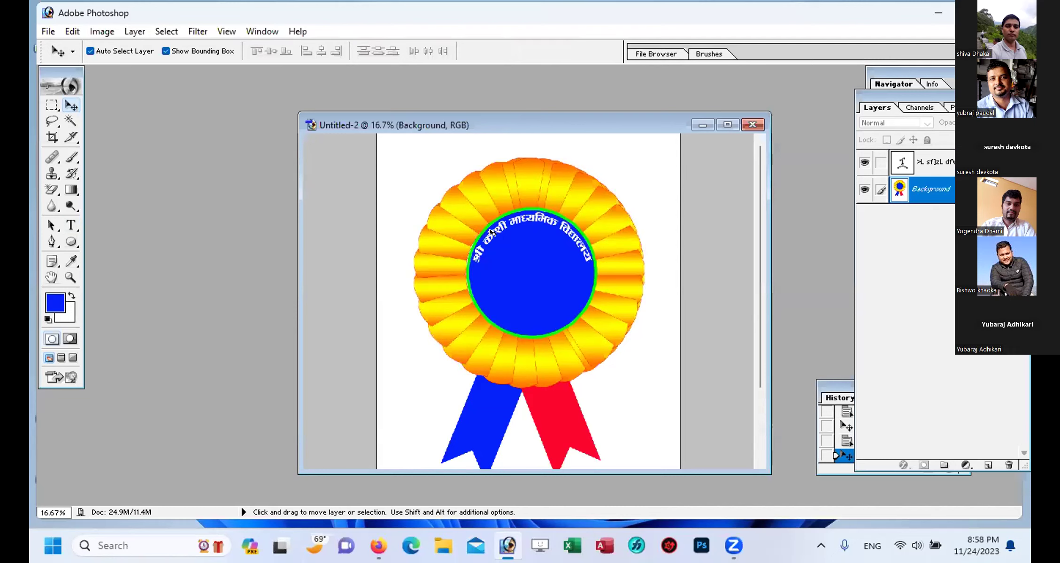
{"action": "left_click", "coordinate": [554, 229]}
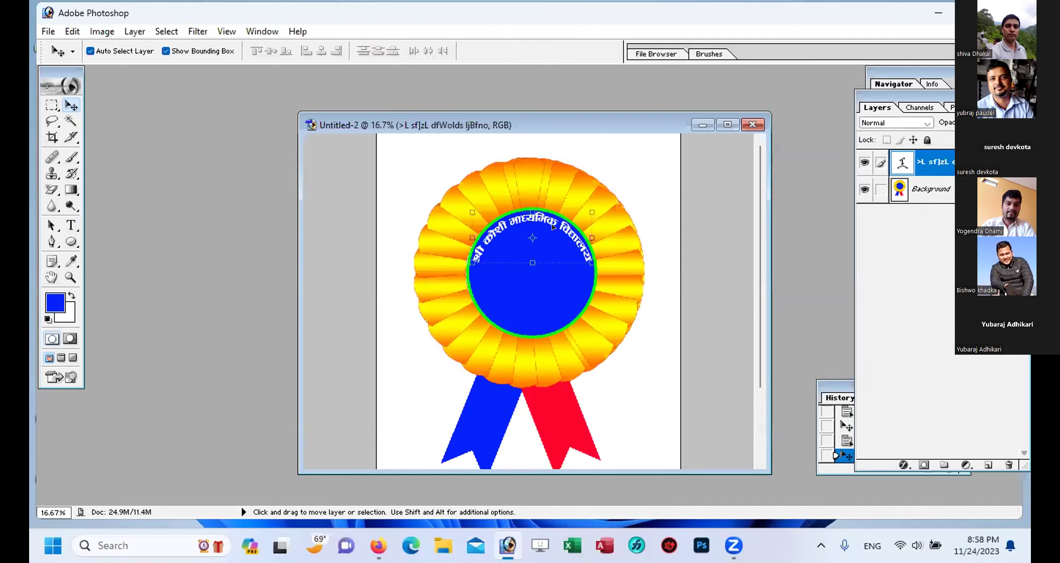
{"action": "left_click_drag", "start_coordinate": [552, 227], "coordinate": [531, 344]}
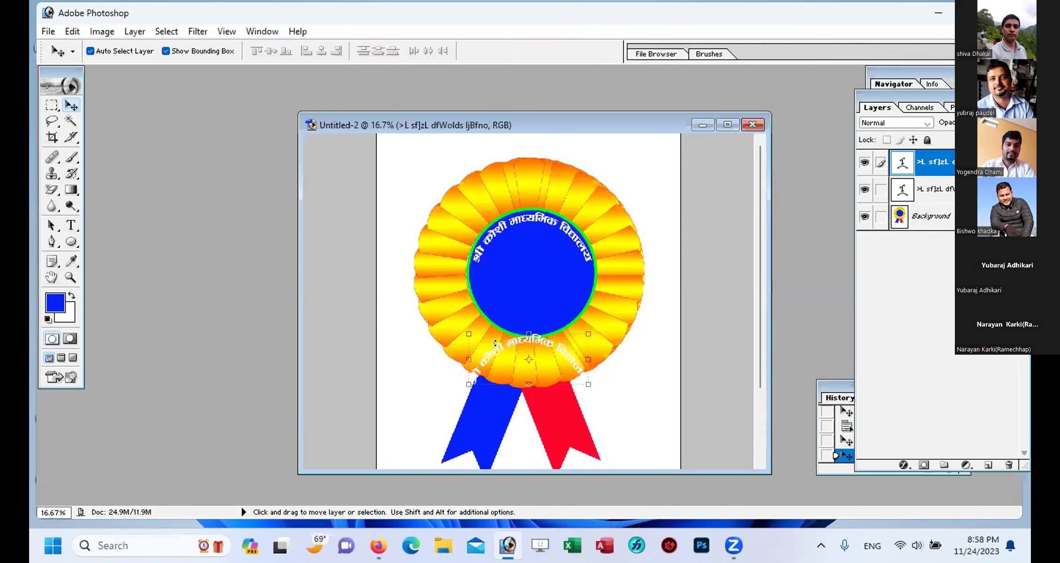
Step: Replace the wording of the lower arched copy with the school's address line in Nepali and select the whole line
{"action": "left_click", "coordinate": [70, 229]}
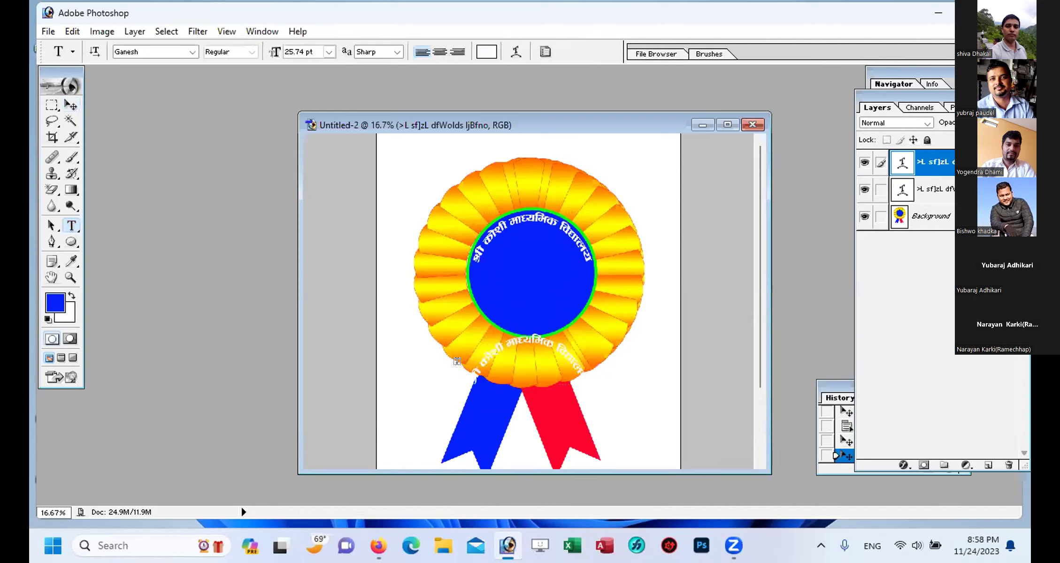
{"action": "left_click", "coordinate": [492, 349]}
{"action": "key", "text": "ctrl+a"}
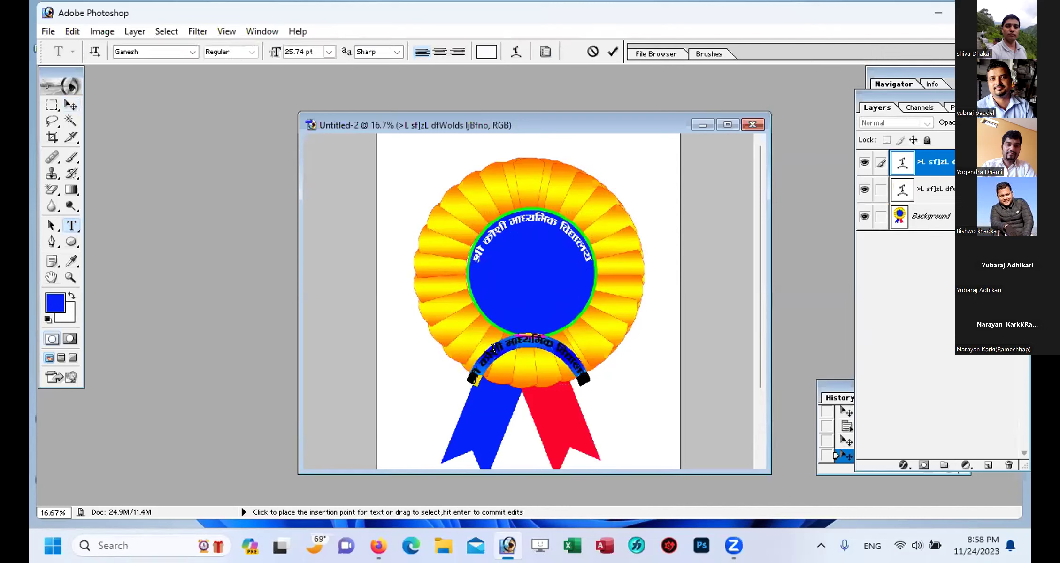
{"action": "key", "text": "BackSpace"}
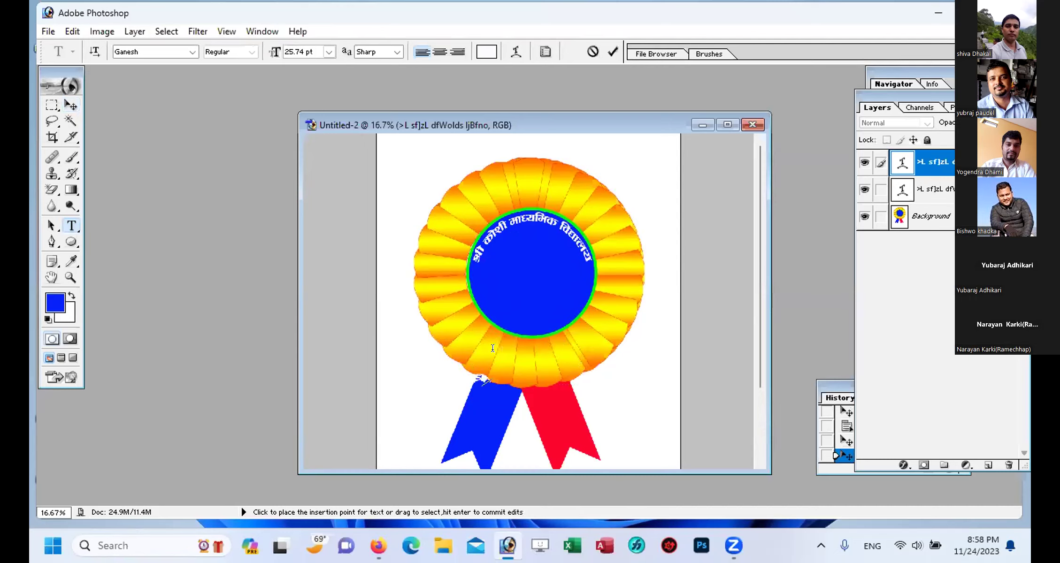
{"action": "type", "text": "/fd]5fk,"}
{"action": "key", "text": "BackSpace"}
{"action": "type", "text": "s c~rf8{n"}
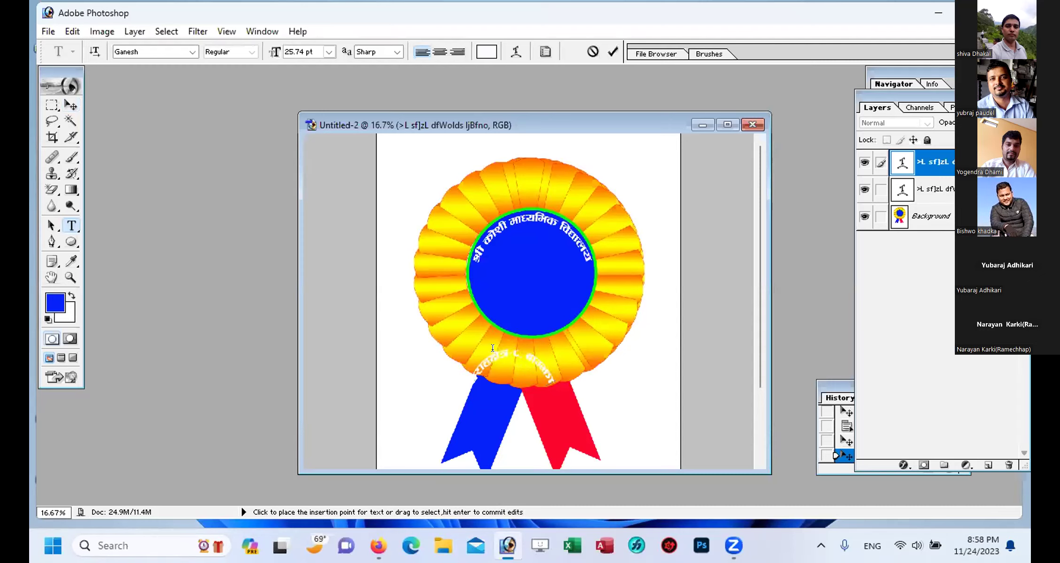
{"action": "type", "text": "L"}
{"action": "key", "text": "ctrl+a"}
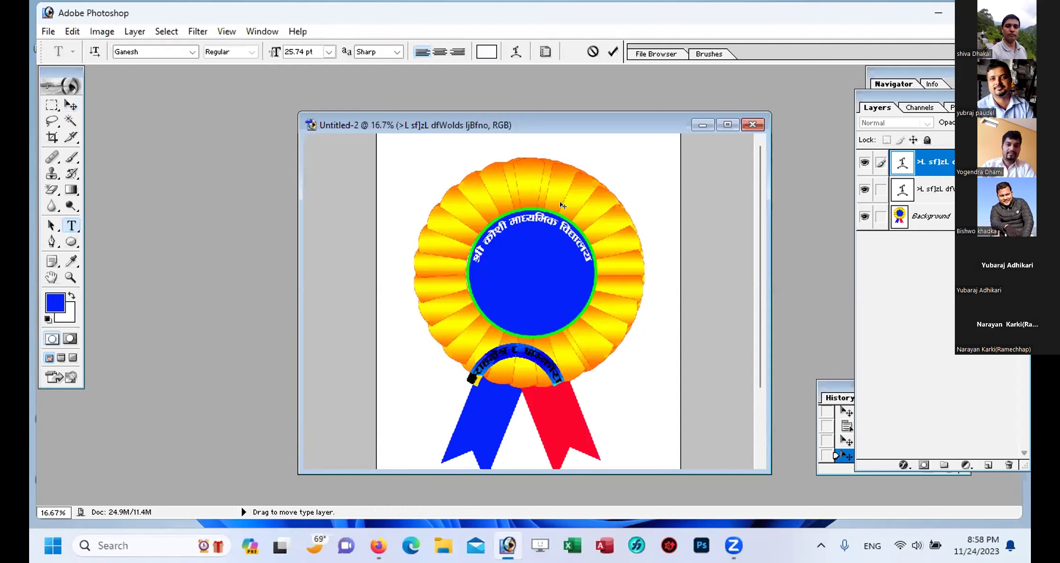
Step: Reverse the address line's Arc warp by setting its horizontal bend to -75%
{"action": "left_click", "coordinate": [516, 51]}
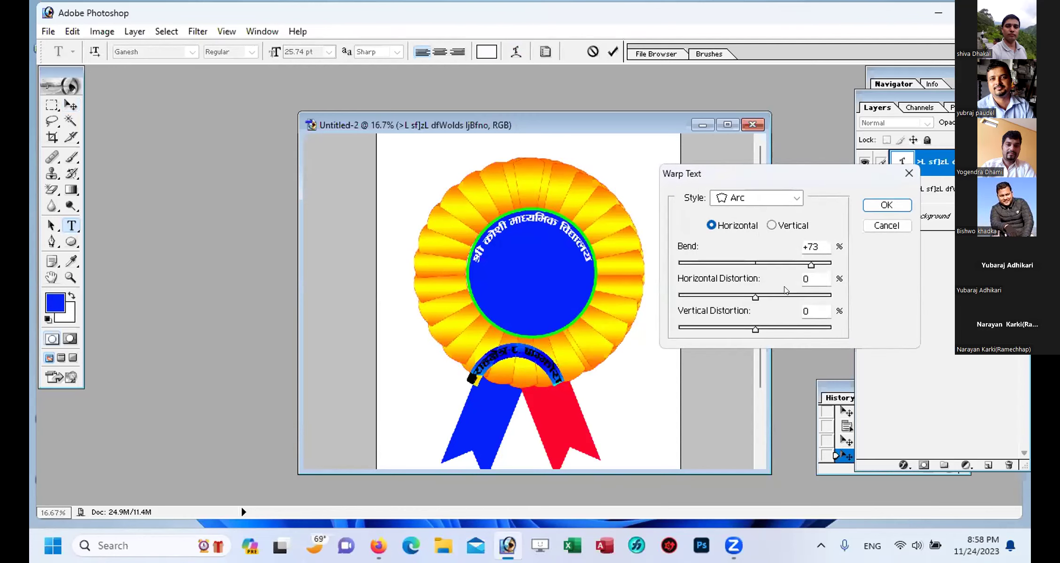
{"action": "left_click", "coordinate": [806, 265]}
{"action": "left_click_drag", "start_coordinate": [805, 267], "coordinate": [692, 269]}
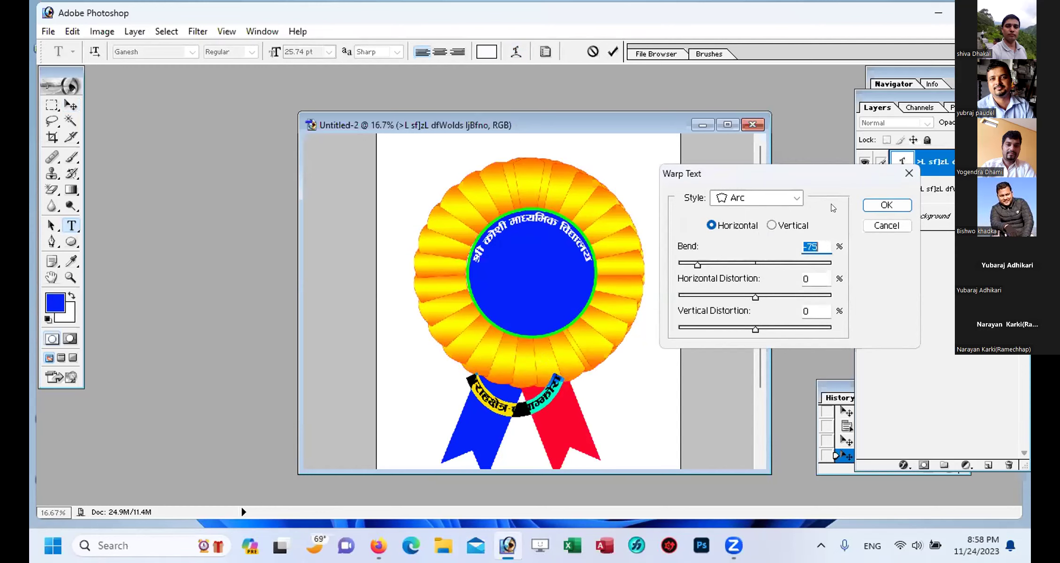
{"action": "left_click", "coordinate": [886, 205]}
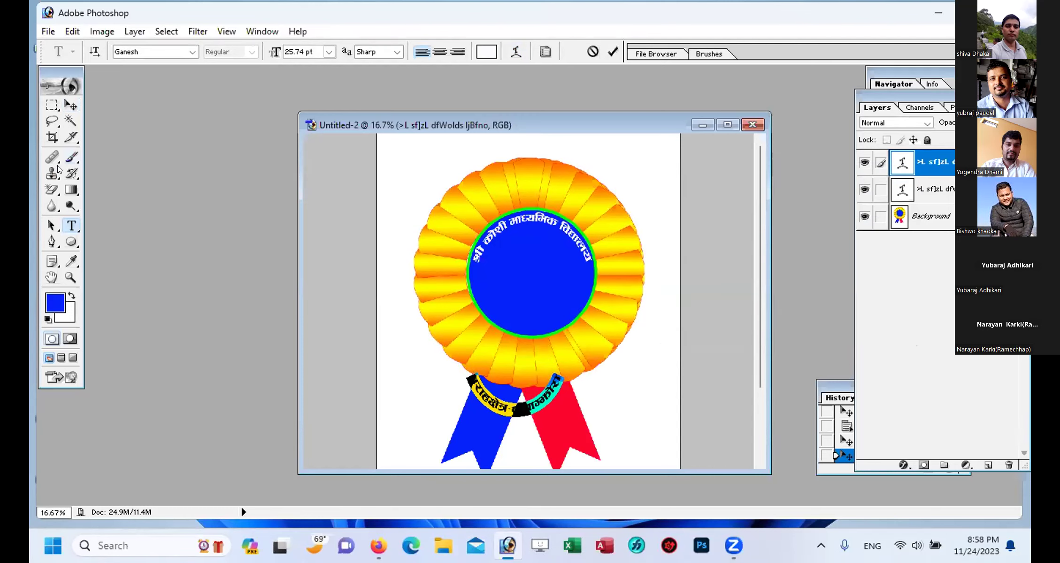
Step: Move the address line into the lower half of the blue circle and scale it to about 122% width and 128% height
{"action": "left_click", "coordinate": [70, 105]}
{"action": "left_click_drag", "start_coordinate": [483, 402], "coordinate": [488, 304]}
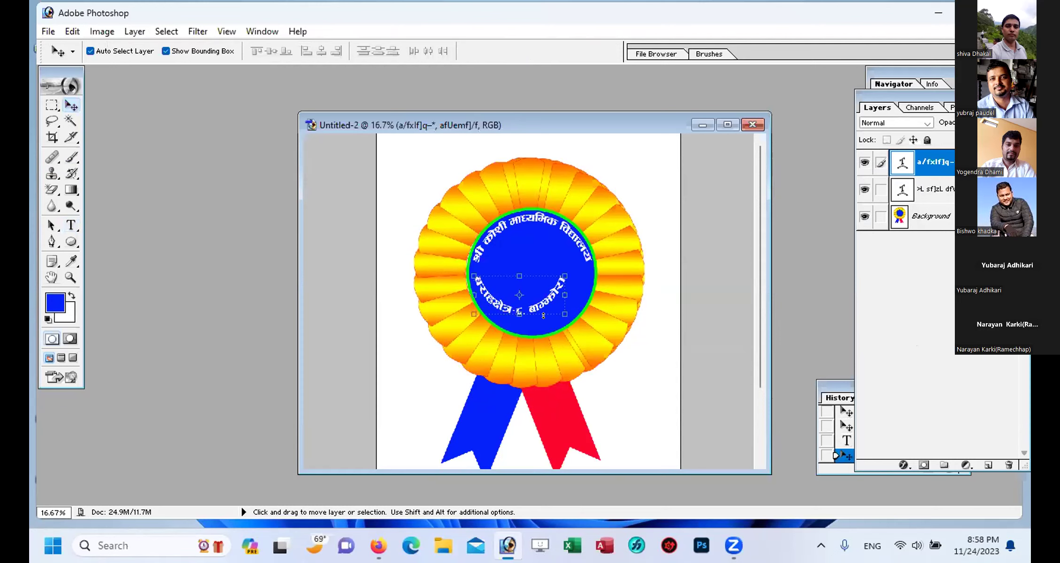
{"action": "mouse_move", "coordinate": [565, 314]}
{"action": "left_mouse_down"}
{"action": "mouse_move", "coordinate": [580, 326]}
{"action": "mouse_move", "coordinate": [581, 303]}
{"action": "left_mouse_up"}
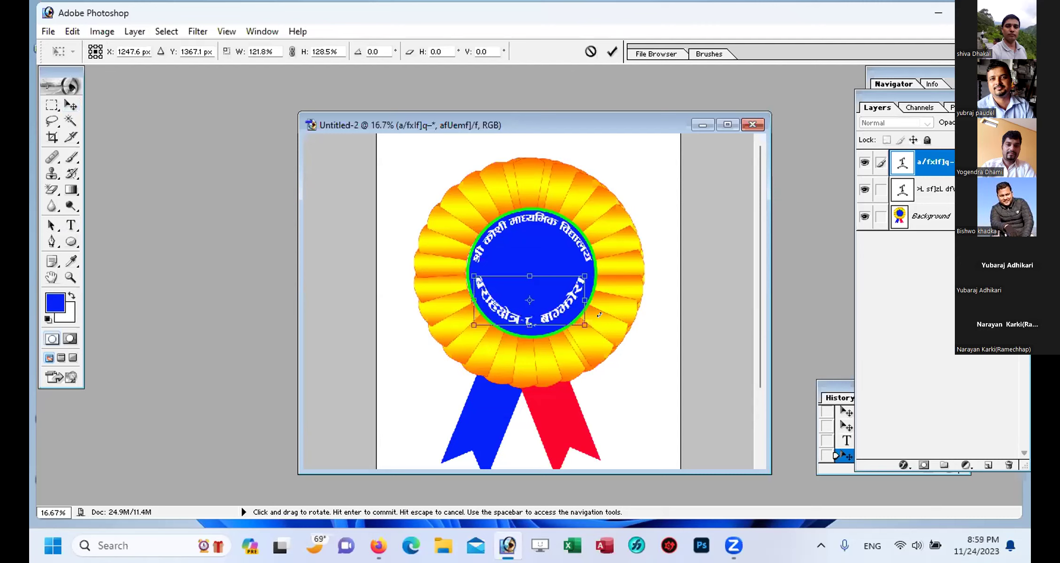
{"action": "key", "text": "Return"}
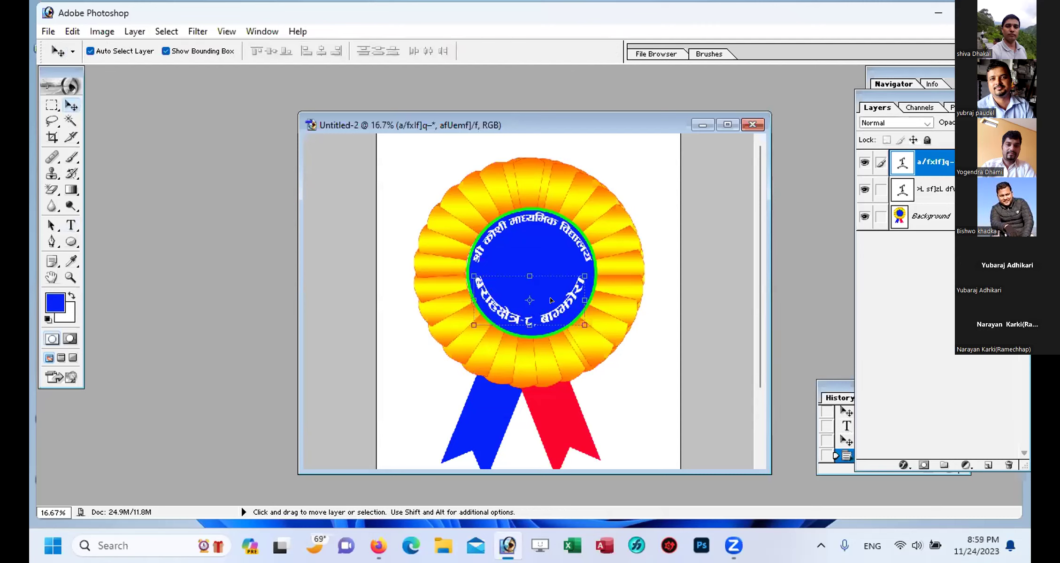
Step: Reduce the address line's height to about 91% and nudge it down and right to follow the circle's lower inner edge
{"action": "left_click_drag", "start_coordinate": [529, 276], "coordinate": [529, 280]}
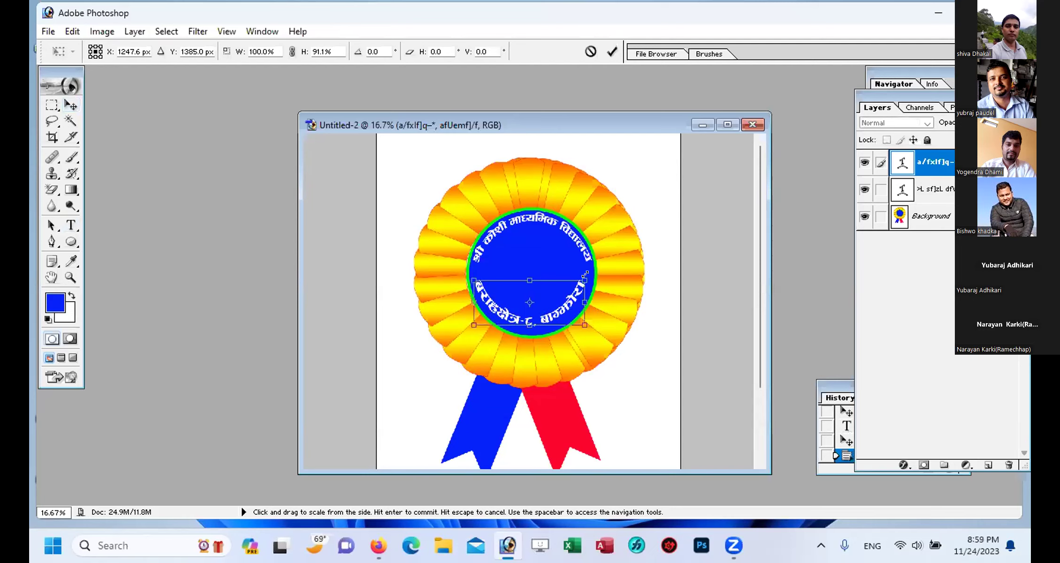
{"action": "key", "text": "Down"}
{"action": "key", "text": "Down"}
{"action": "key", "text": "Down"}
{"action": "key", "text": "Down"}
{"action": "key", "text": "Down"}
{"action": "key", "text": "Down"}
{"action": "key", "text": "Down"}
{"action": "key", "text": "Down"}
{"action": "key", "text": "Down"}
{"action": "key", "text": "Down"}
{"action": "key", "text": "Down"}
{"action": "key", "text": "Down"}
{"action": "key", "text": "Down"}
{"action": "key", "text": "Down"}
{"action": "key", "text": "Down"}
{"action": "key", "text": "Down"}
{"action": "key", "text": "Down"}
{"action": "key", "text": "Down"}
{"action": "key", "text": "Down"}
{"action": "key", "text": "Down"}
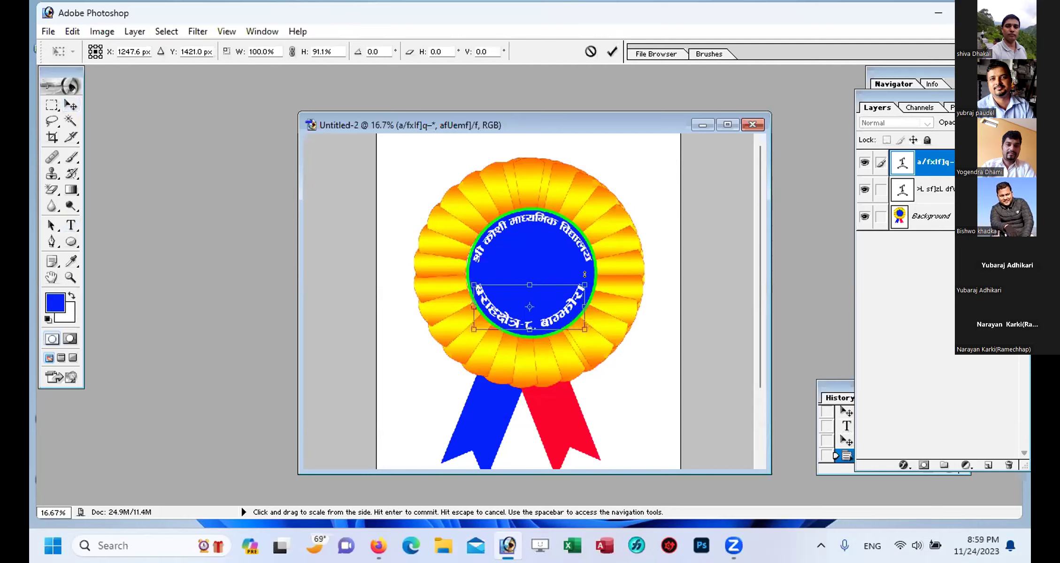
{"action": "key", "text": "Right"}
{"action": "key", "text": "Right"}
{"action": "key", "text": "Right"}
{"action": "key", "text": "Right"}
{"action": "key", "text": "Right"}
{"action": "key", "text": "Right"}
{"action": "key", "text": "Right"}
{"action": "key", "text": "Right"}
{"action": "key", "text": "Right"}
{"action": "key", "text": "Right"}
{"action": "key", "text": "Right"}
{"action": "key", "text": "Right"}
{"action": "key", "text": "Down"}
{"action": "key", "text": "Down"}
{"action": "key", "text": "Down"}
{"action": "key", "text": "Down"}
{"action": "key", "text": "Down"}
{"action": "key", "text": "Down"}
{"action": "key", "text": "Down"}
{"action": "key", "text": "Down"}
{"action": "key", "text": "Down"}
{"action": "key", "text": "Down"}
{"action": "key", "text": "Down"}
{"action": "key", "text": "Down"}
{"action": "key", "text": "Down"}
{"action": "key", "text": "Down"}
{"action": "key", "text": "Down"}
{"action": "key", "text": "Down"}
{"action": "key", "text": "Down"}
{"action": "key", "text": "Down"}
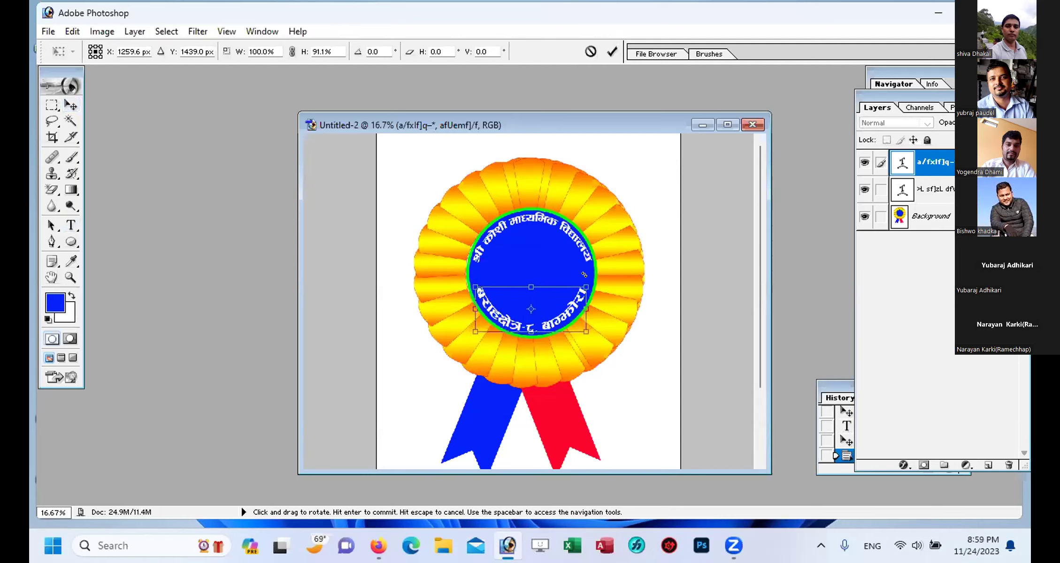
{"action": "key", "text": "Right"}
{"action": "key", "text": "Right"}
{"action": "key", "text": "Right"}
{"action": "key", "text": "Right"}
{"action": "key", "text": "Right"}
{"action": "key", "text": "Right"}
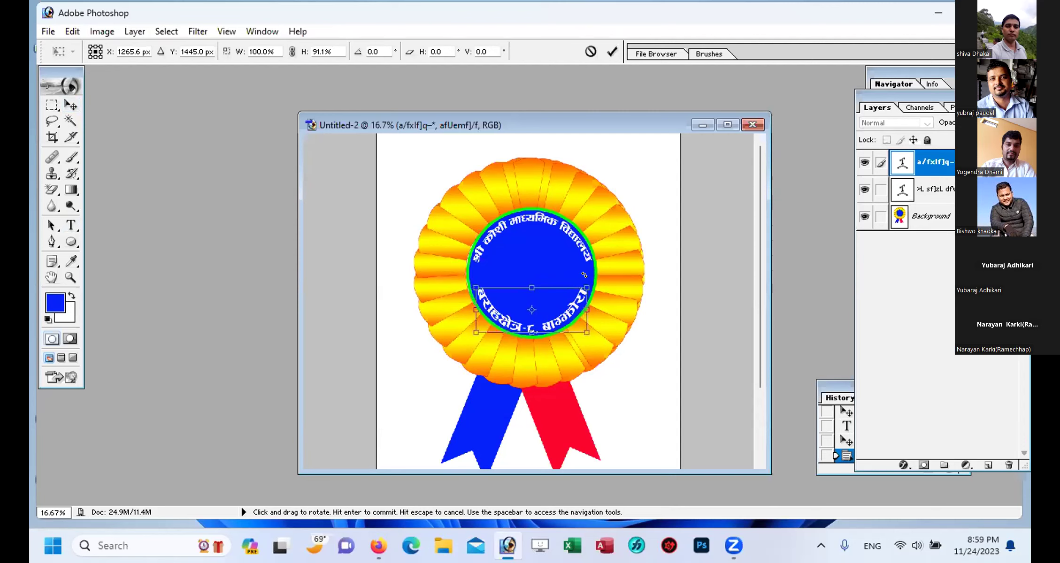
{"action": "key", "text": "Return"}
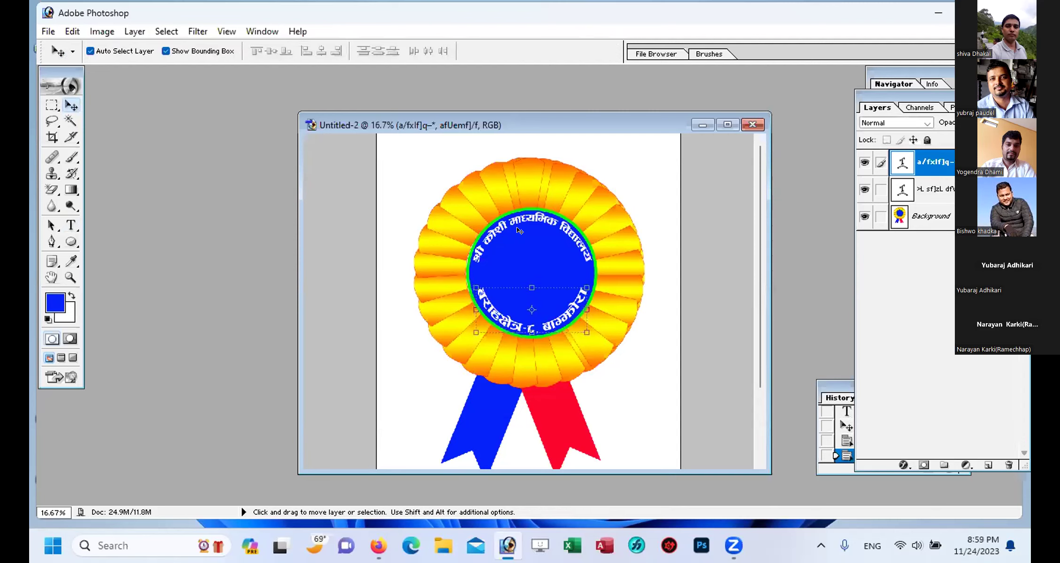
Step: Stretch the upper arched school name downward to about 107% of its height
{"action": "left_click", "coordinate": [497, 227]}
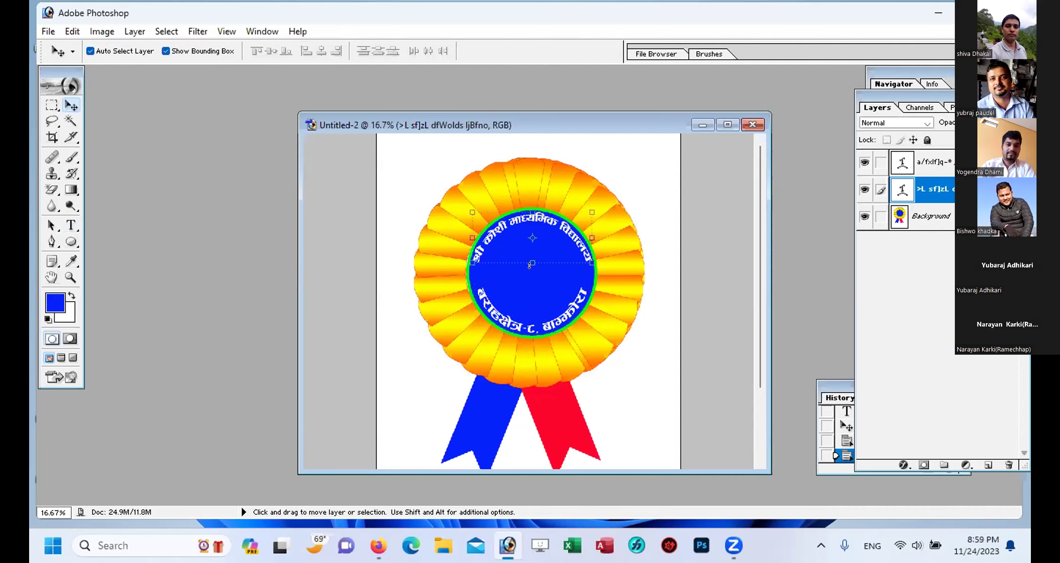
{"action": "mouse_move", "coordinate": [529, 262]}
{"action": "left_mouse_down"}
{"action": "mouse_move", "coordinate": [529, 275]}
{"action": "mouse_move", "coordinate": [530, 266]}
{"action": "left_mouse_up"}
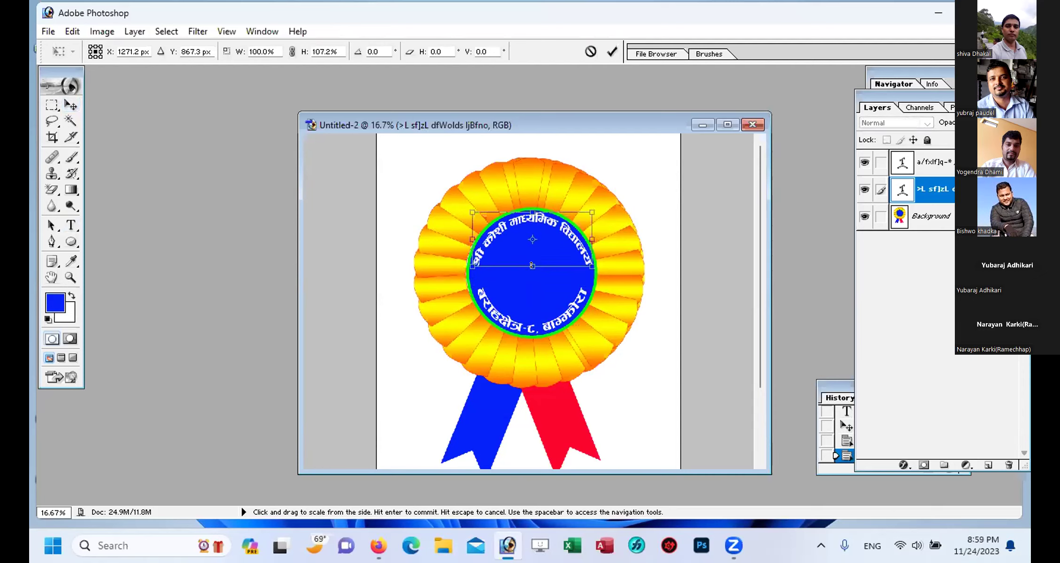
{"action": "key", "text": "Return"}
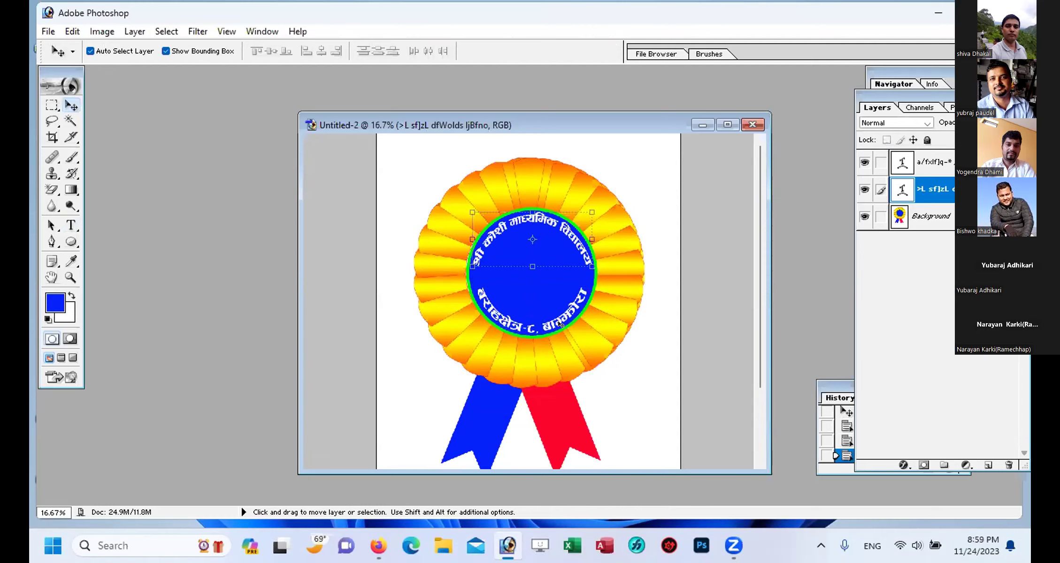
Step: Scale the lower address line to about 93%, and widen it to about 107% to fit the circle's lower edge
{"action": "left_click", "coordinate": [556, 322]}
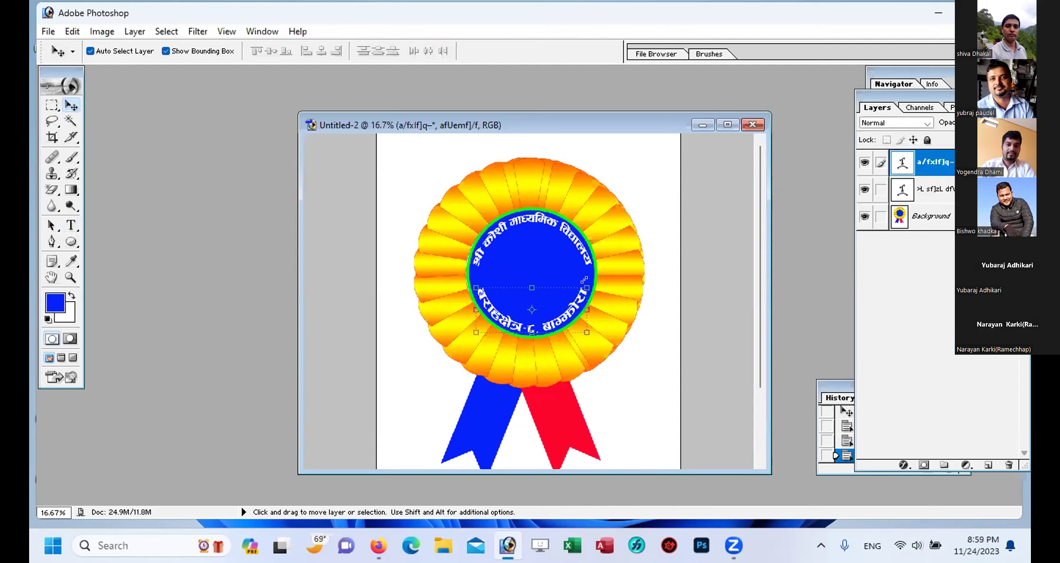
{"action": "left_click_drag", "start_coordinate": [585, 281], "coordinate": [577, 295]}
{"action": "key", "text": "Return"}
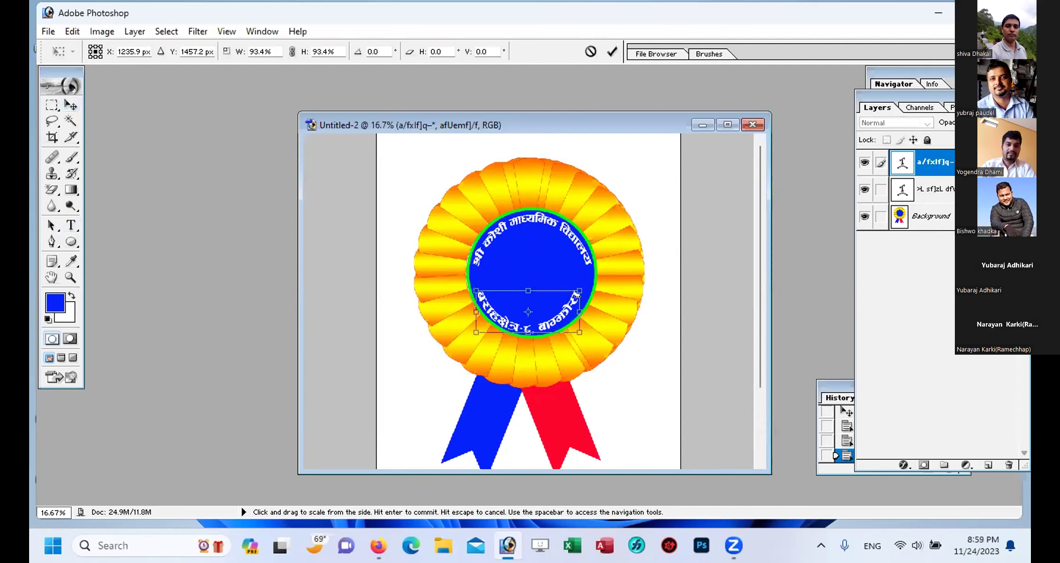
{"action": "left_click_drag", "start_coordinate": [580, 311], "coordinate": [589, 313]}
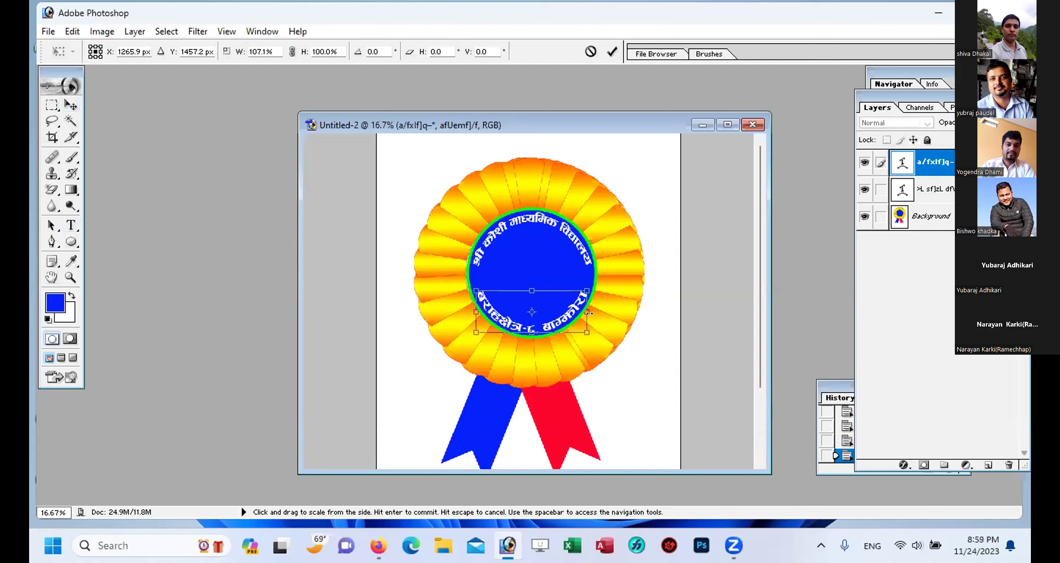
{"action": "key", "text": "Return"}
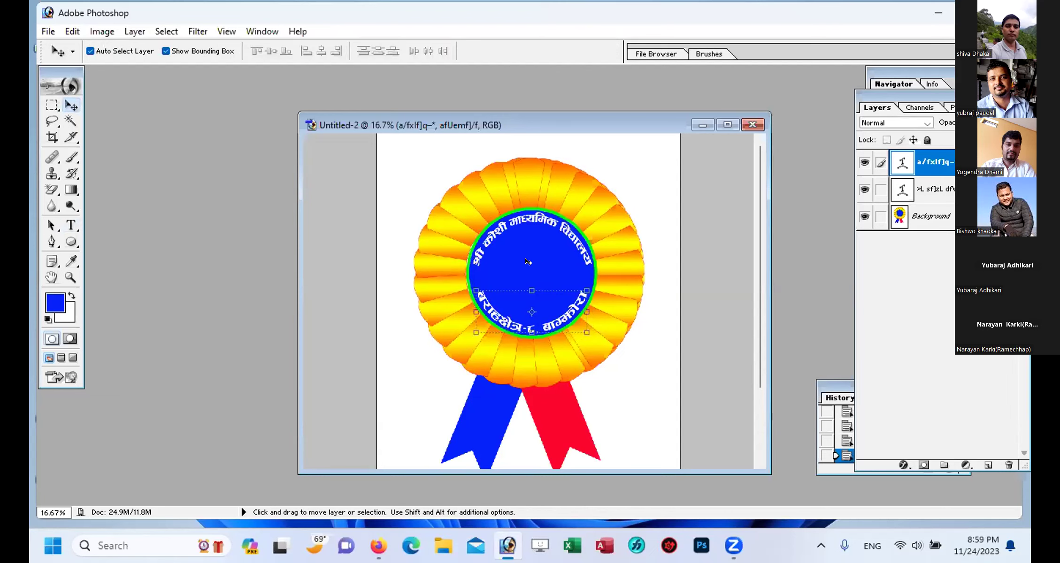
Step: Make the Background layer the active layer
{"action": "left_click", "coordinate": [527, 261]}
{"action": "left_click", "coordinate": [577, 242]}
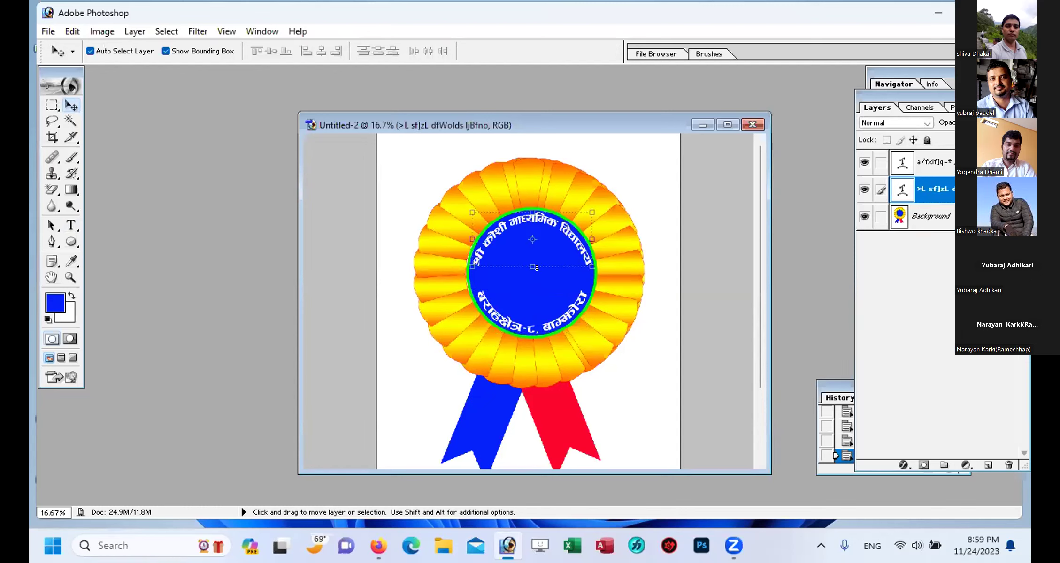
{"action": "left_click", "coordinate": [643, 373]}
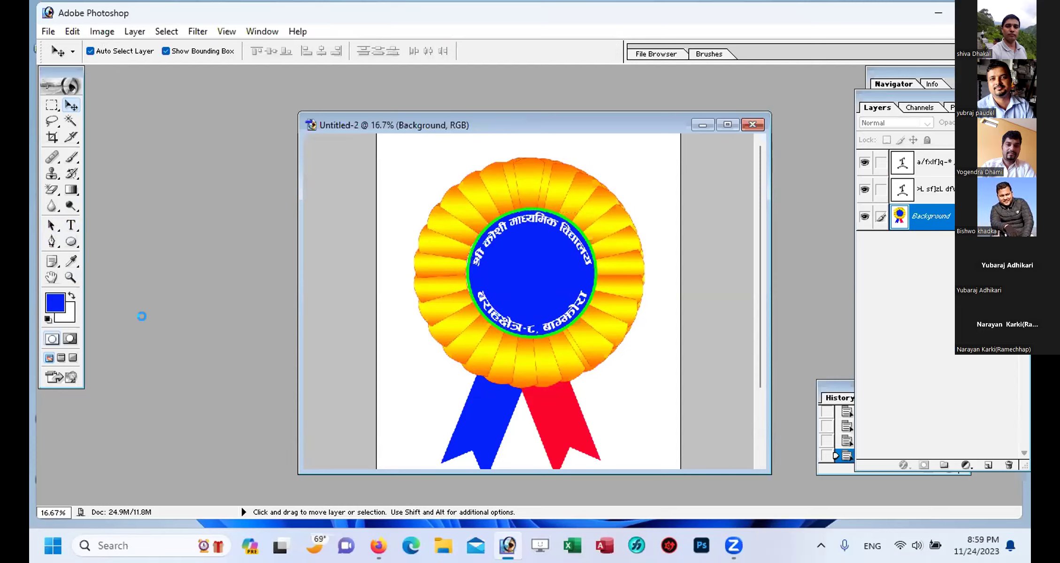
Step: Browse for an image to open in the Koshi MV\2077\Barshik Utsab folder on drive D
{"action": "key", "text": "ctrl+o"}
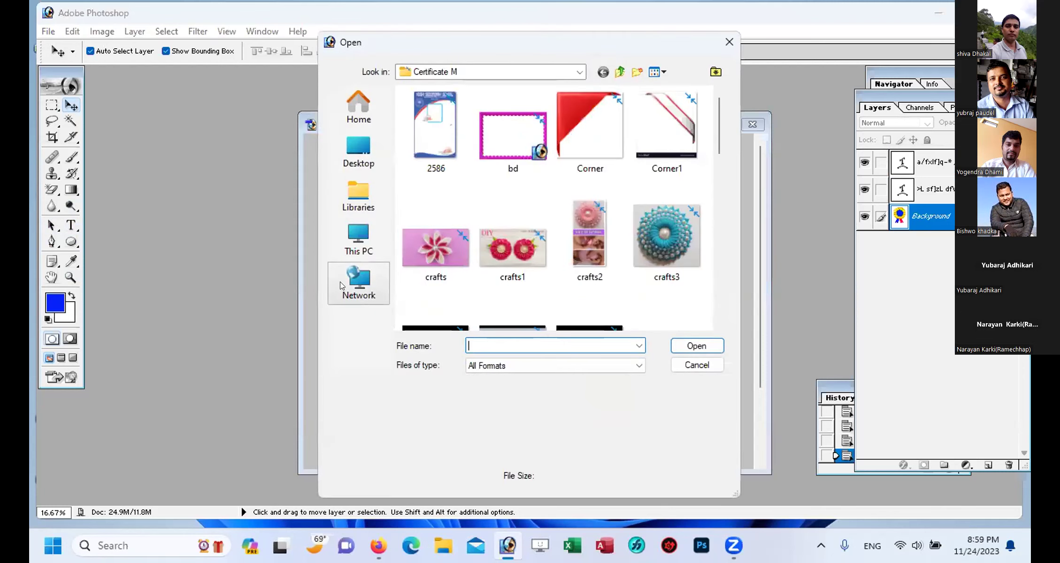
{"action": "left_click", "coordinate": [359, 239]}
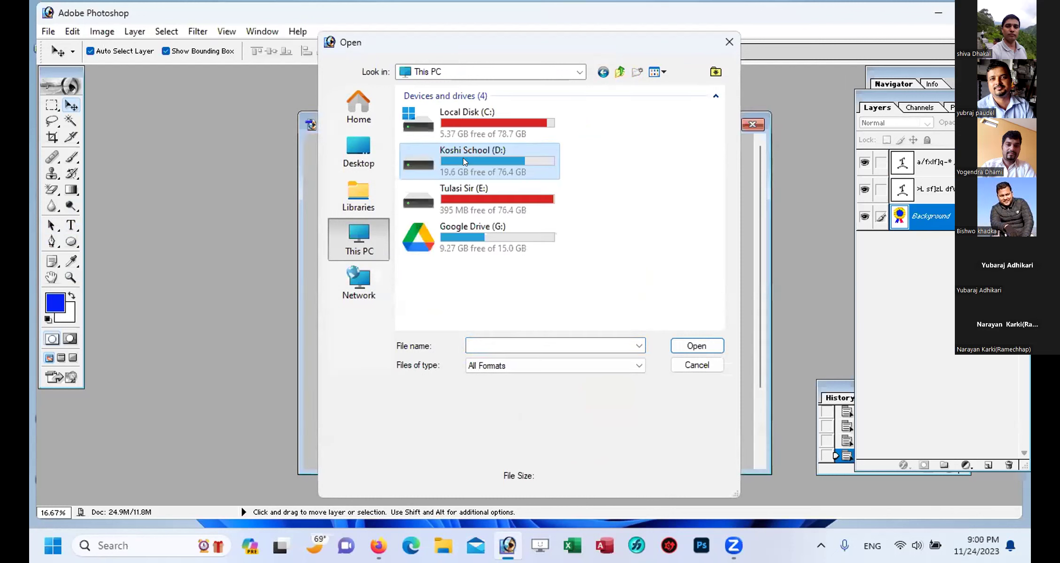
{"action": "double_click", "coordinate": [463, 159]}
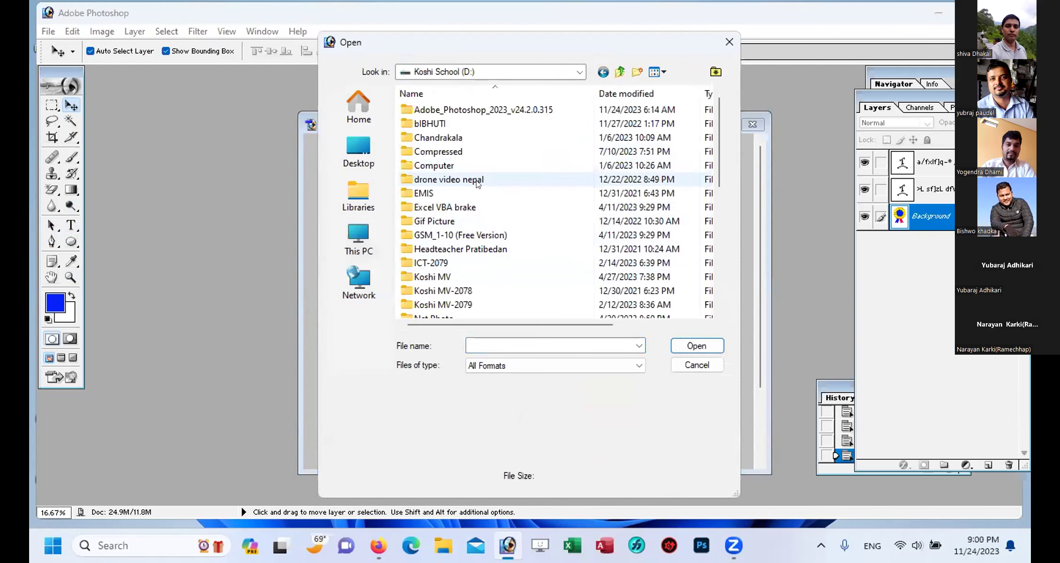
{"action": "scroll", "coordinate": [486, 218], "scroll_direction": "down", "scroll_amount": 1}
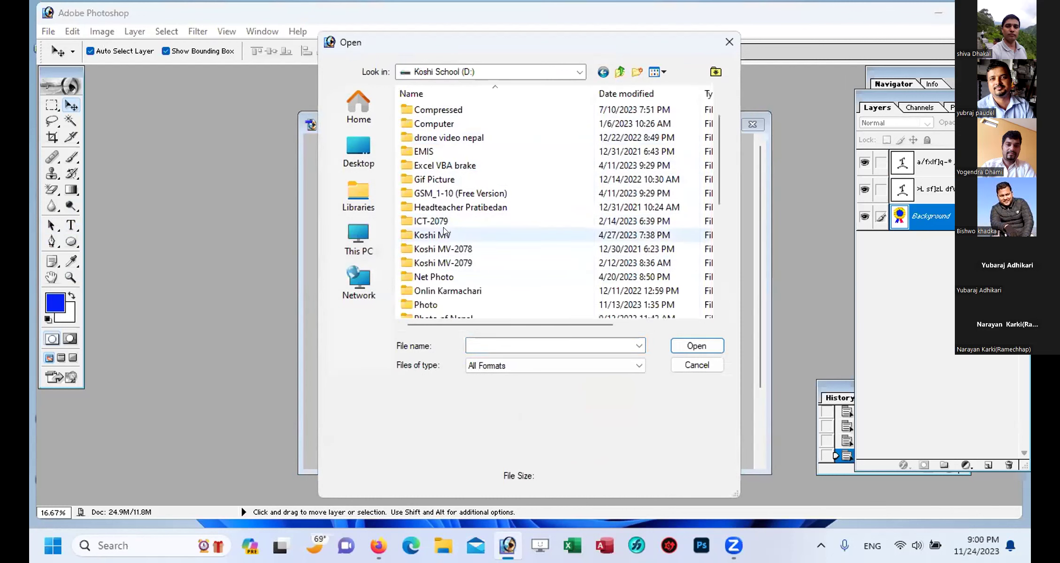
{"action": "double_click", "coordinate": [483, 234]}
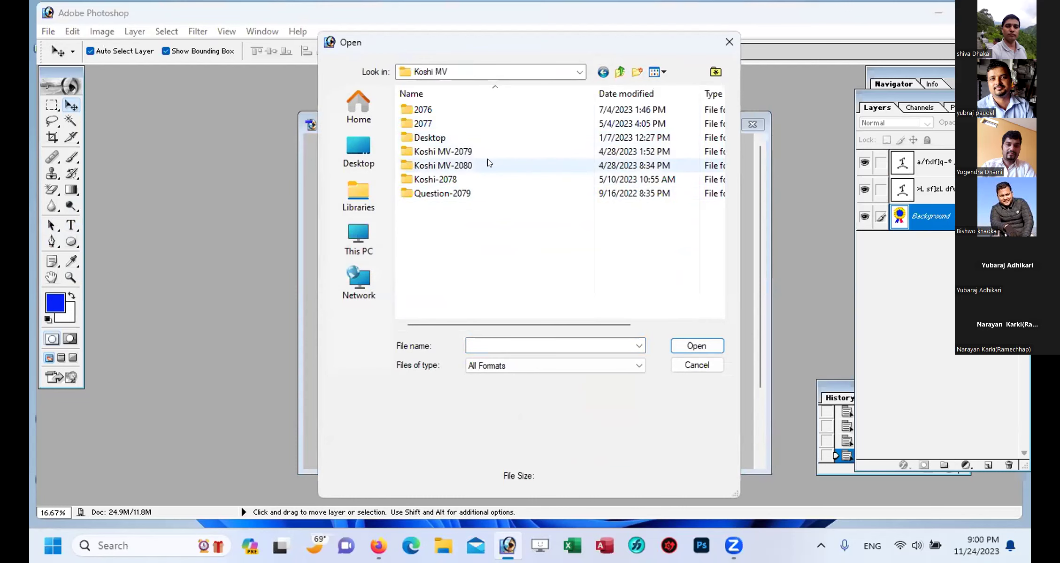
{"action": "left_click", "coordinate": [452, 125]}
{"action": "double_click", "coordinate": [451, 123]}
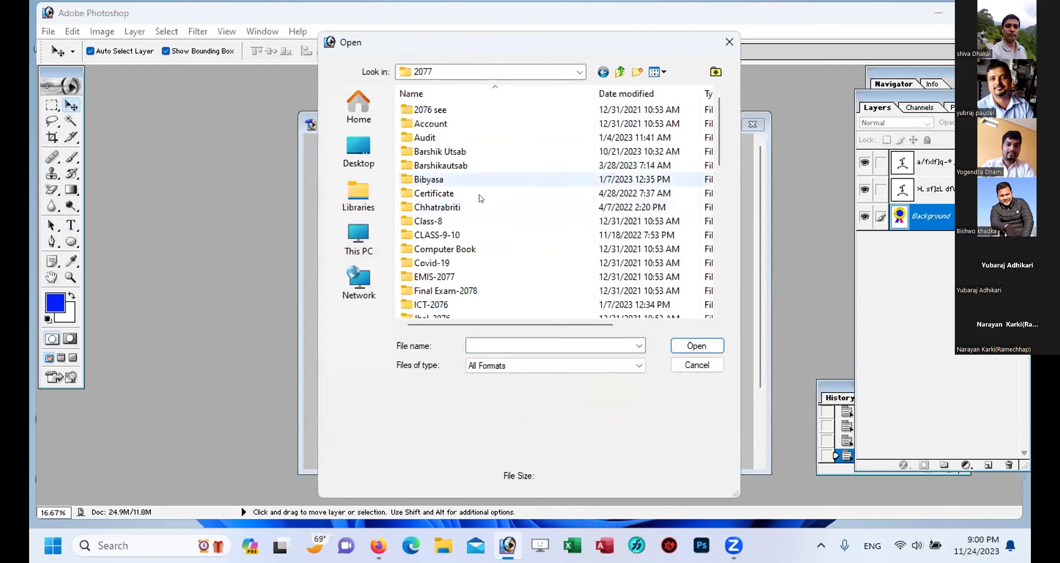
{"action": "double_click", "coordinate": [464, 150]}
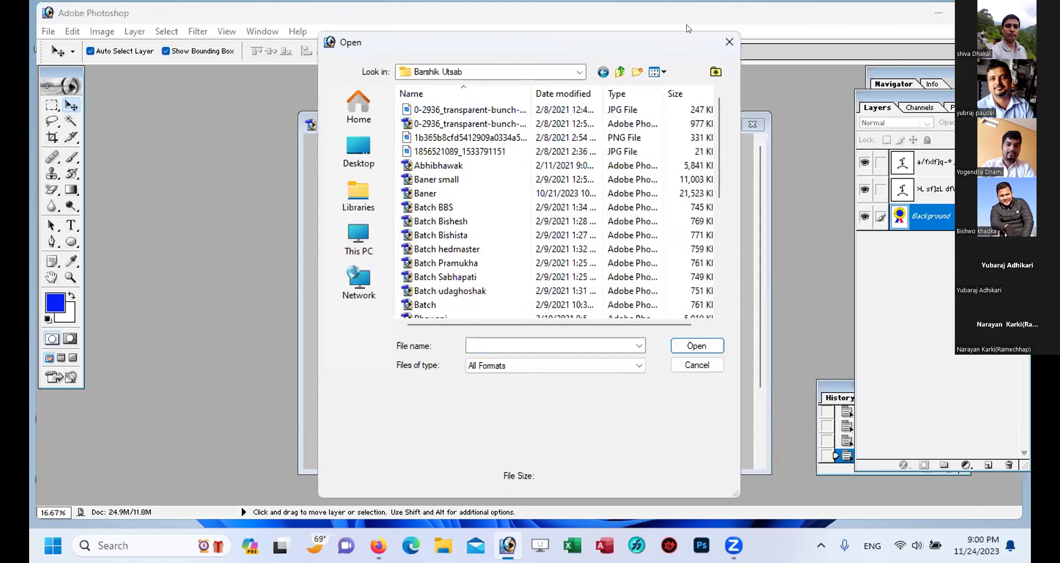
Step: Show the folder's files as large icons and open the JPG file School Logo copy
{"action": "left_click", "coordinate": [661, 71]}
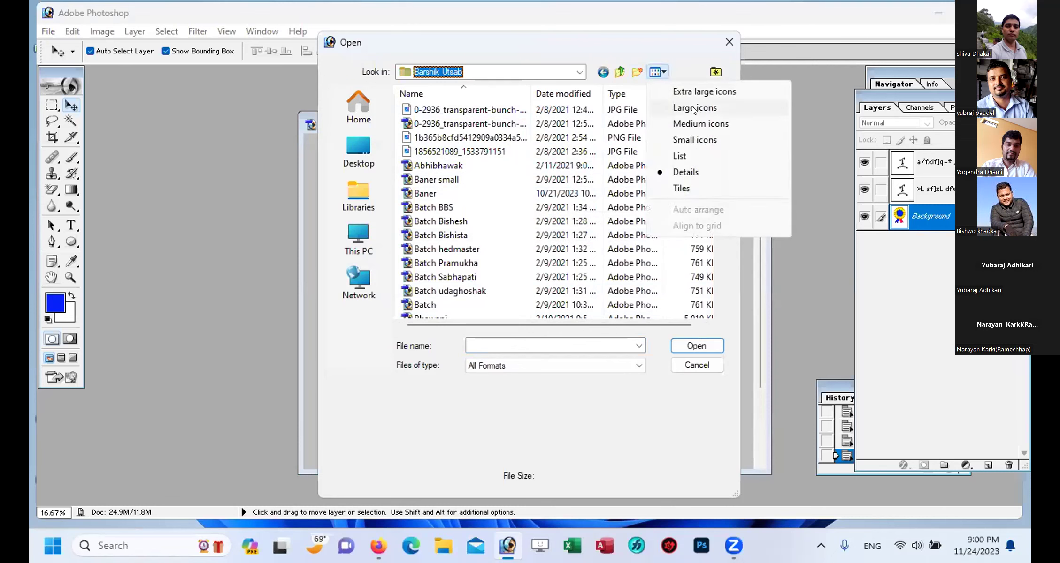
{"action": "left_click", "coordinate": [693, 109]}
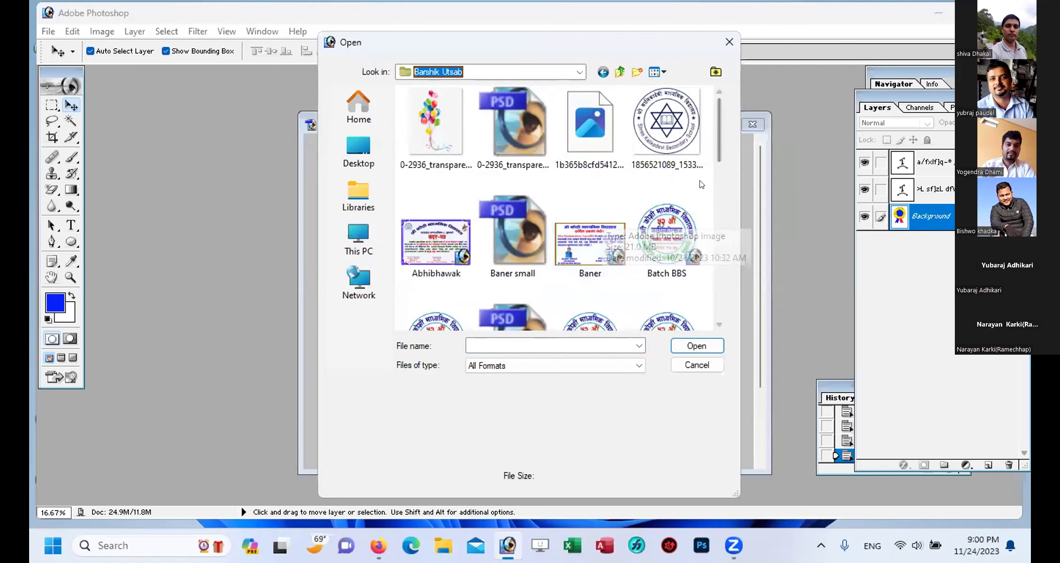
{"action": "scroll", "coordinate": [702, 184], "scroll_direction": "down", "scroll_amount": 10}
{"action": "scroll", "coordinate": [666, 197], "scroll_direction": "up", "scroll_amount": 8}
{"action": "scroll", "coordinate": [632, 204], "scroll_direction": "down", "scroll_amount": 8}
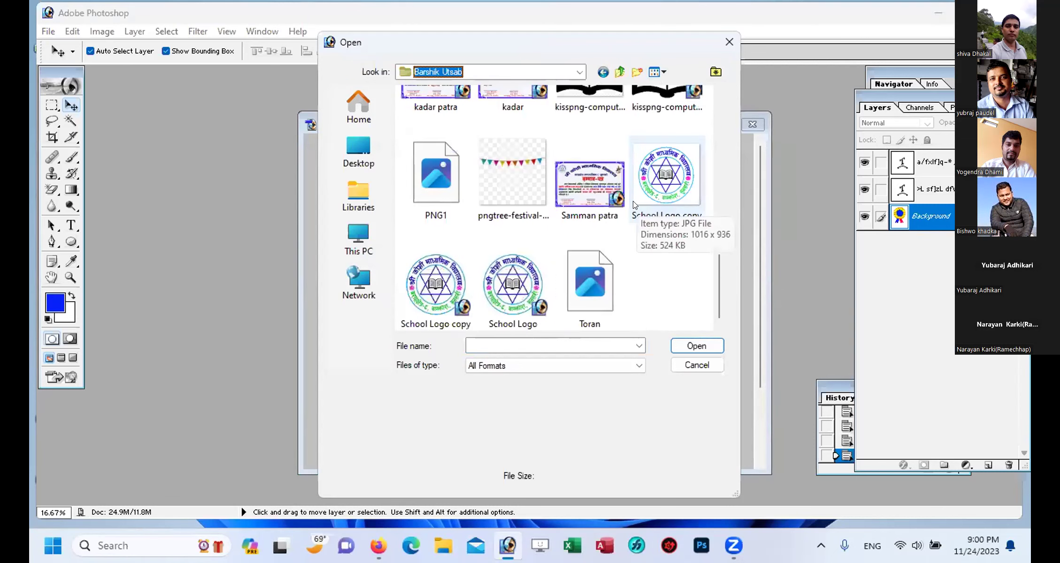
{"action": "left_click", "coordinate": [666, 192]}
{"action": "left_click", "coordinate": [697, 346]}
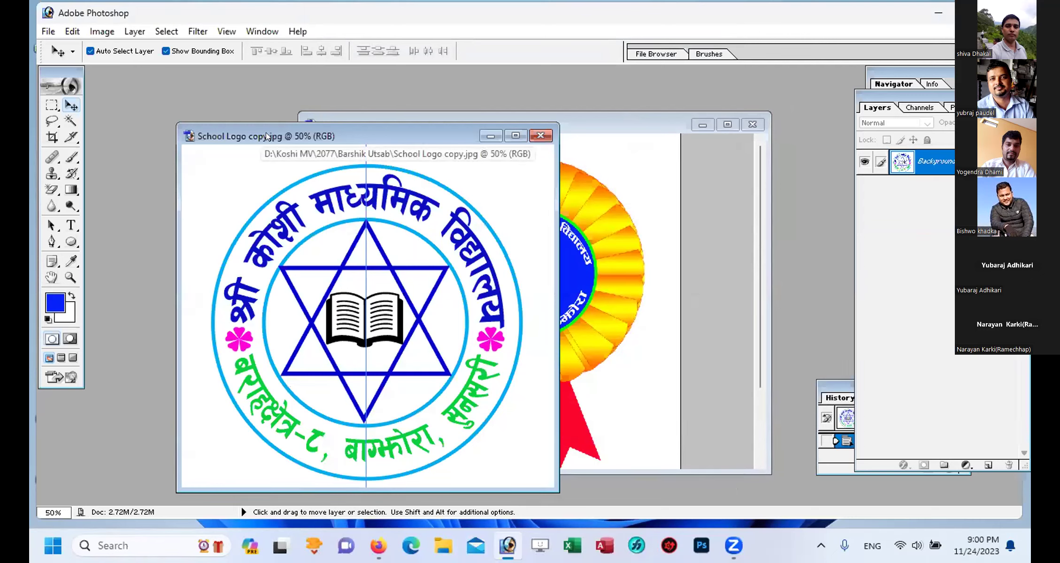
Step: Erase the white background around the school logo and copy the logo onto the badge's blue circle
{"action": "left_click_drag", "start_coordinate": [266, 136], "coordinate": [207, 155]}
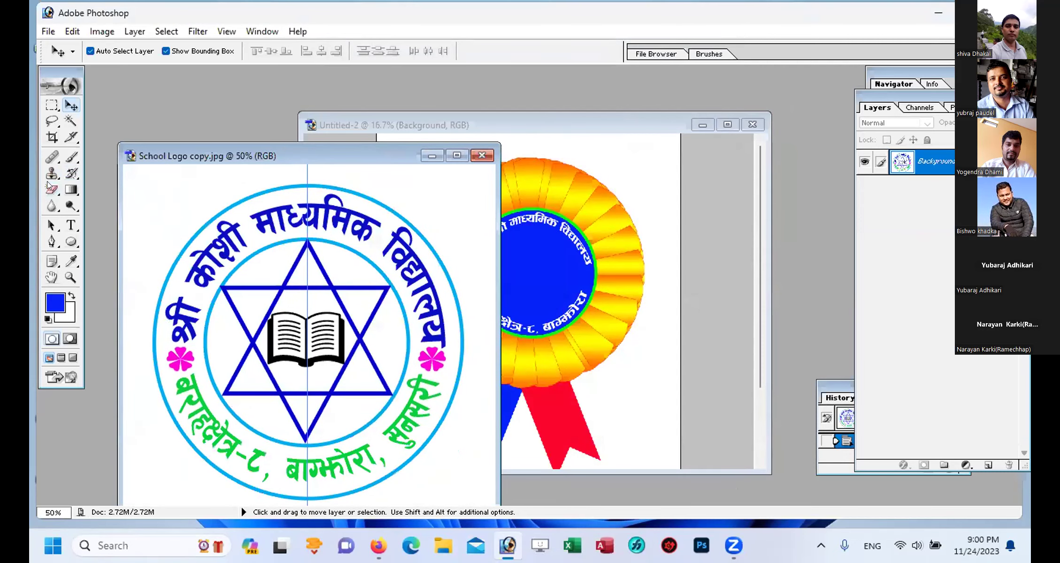
{"action": "left_click", "coordinate": [52, 190]}
{"action": "left_click", "coordinate": [153, 198]}
{"action": "left_click", "coordinate": [71, 105]}
{"action": "left_click_drag", "start_coordinate": [405, 251], "coordinate": [543, 233]}
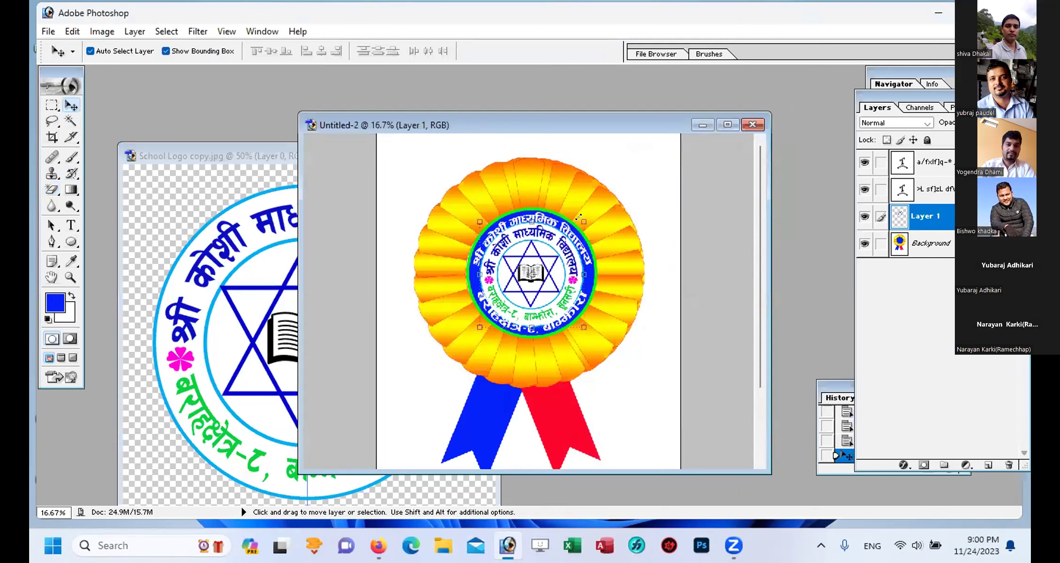
Step: Shrink the school logo and place it in the upper part of the blue circle, just below the arched school name
{"action": "left_click_drag", "start_coordinate": [578, 218], "coordinate": [533, 273]}
{"action": "key", "text": "Return"}
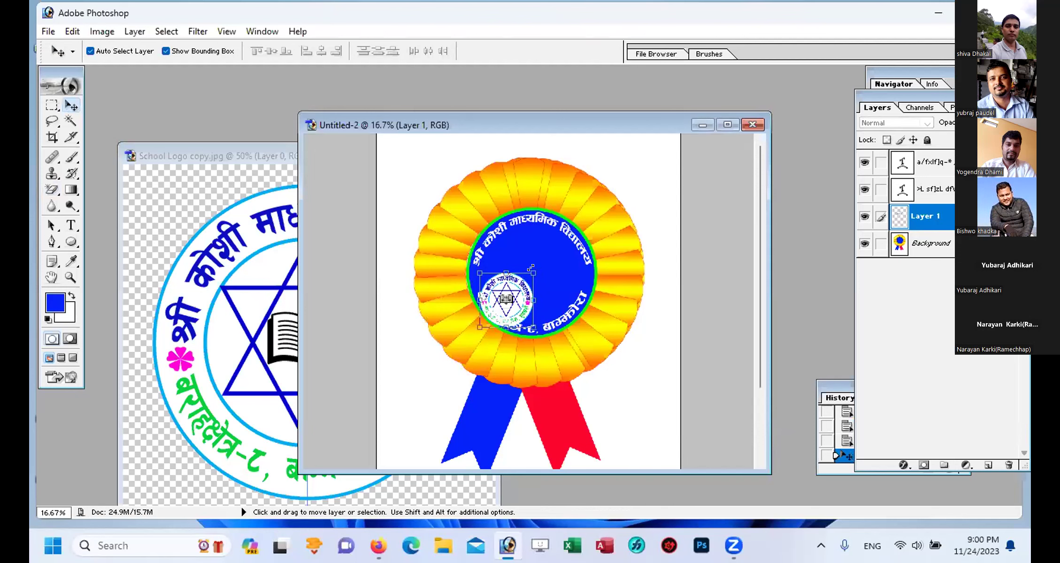
{"action": "left_click_drag", "start_coordinate": [531, 325], "coordinate": [528, 251]}
{"action": "key", "text": "Return"}
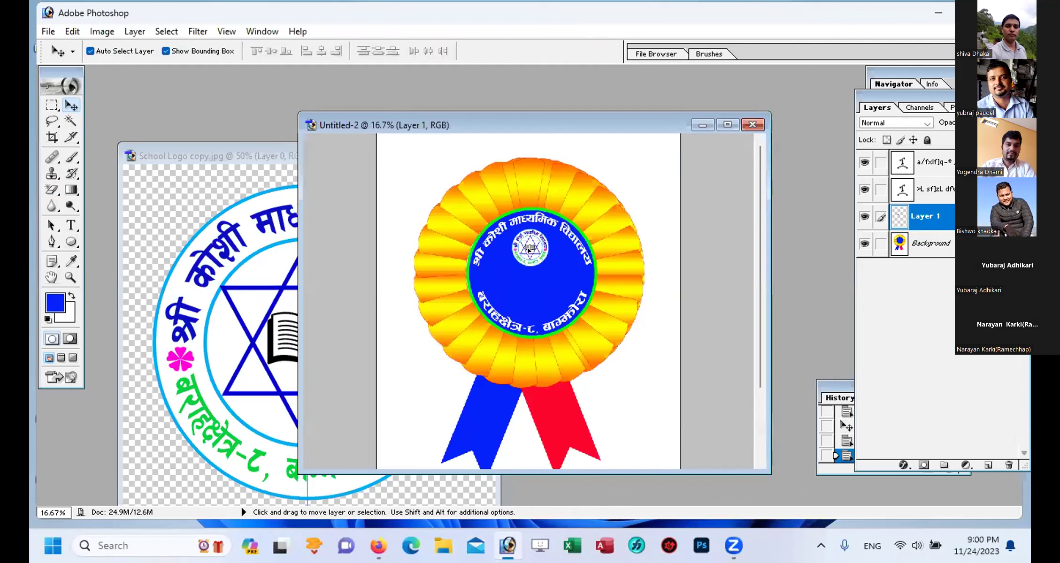
Step: Close the School Logo copy.jpg document without saving its changes
{"action": "left_click", "coordinate": [209, 155]}
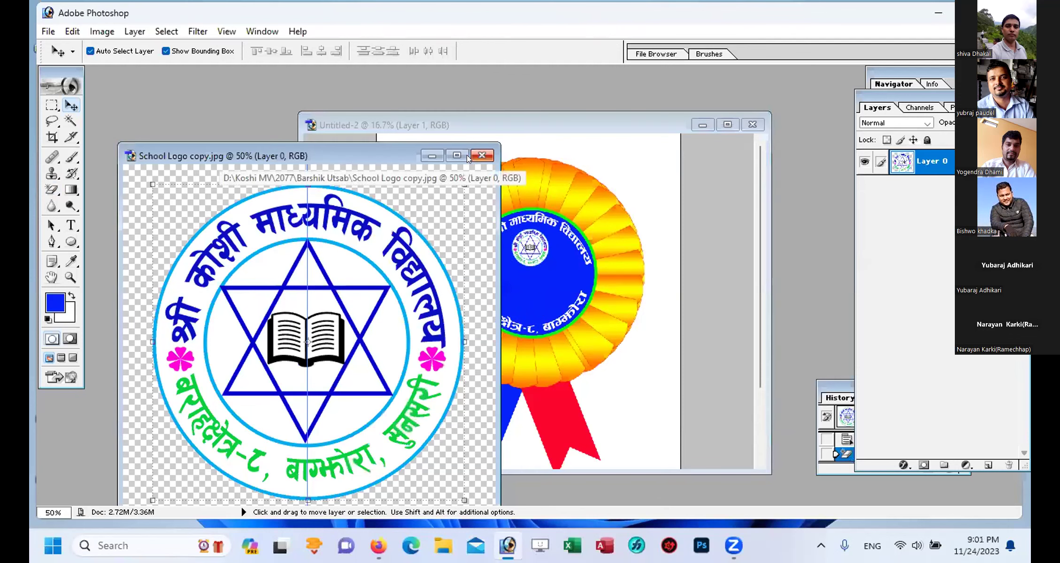
{"action": "left_click", "coordinate": [480, 157]}
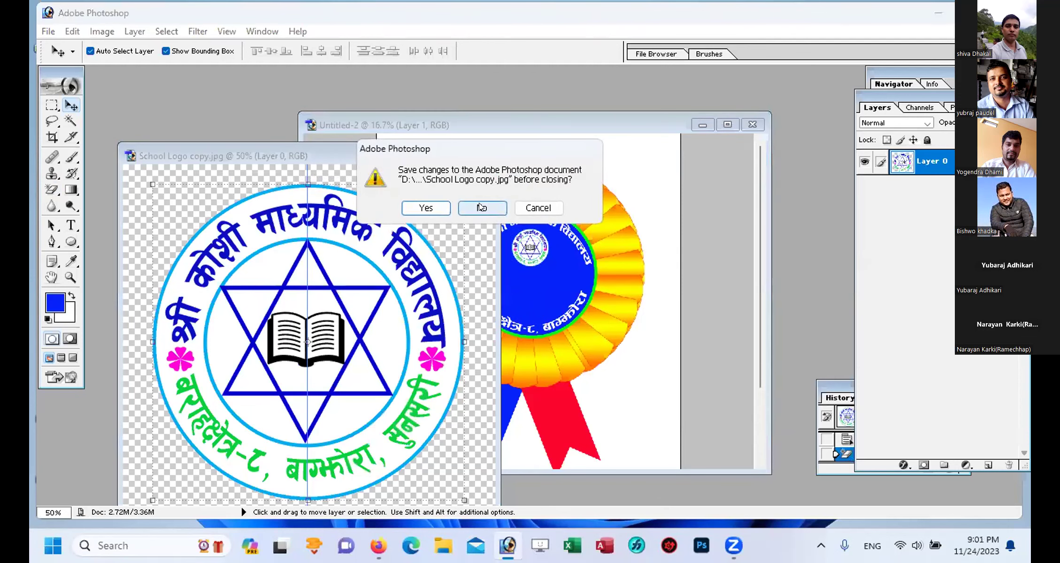
{"action": "left_click", "coordinate": [480, 207]}
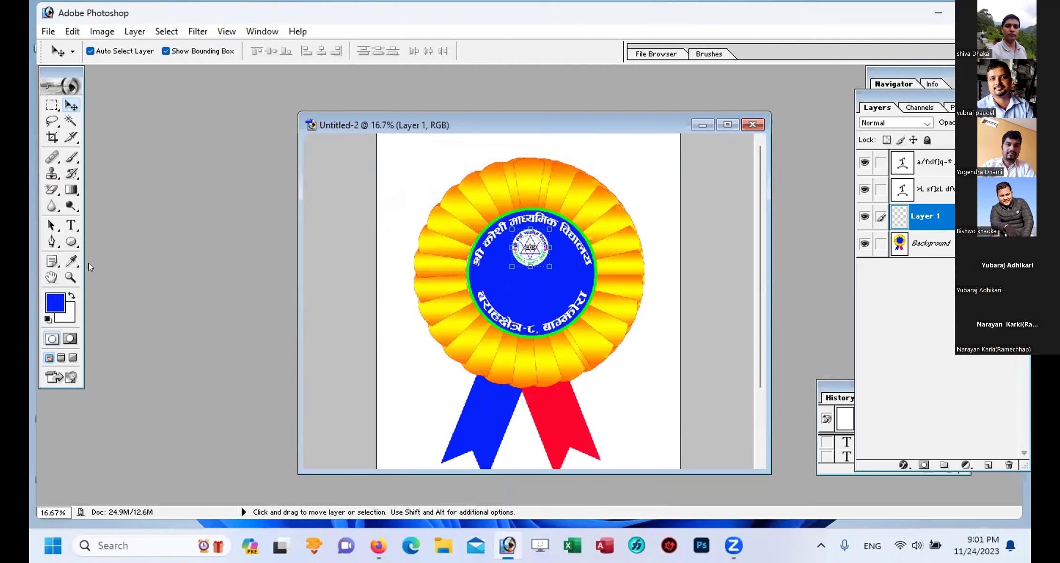
Step: Draw a custom banner shape with concave ends over the upper-left petals of the rosette
{"action": "left_click", "coordinate": [72, 242]}
{"action": "right_click", "coordinate": [72, 242]}
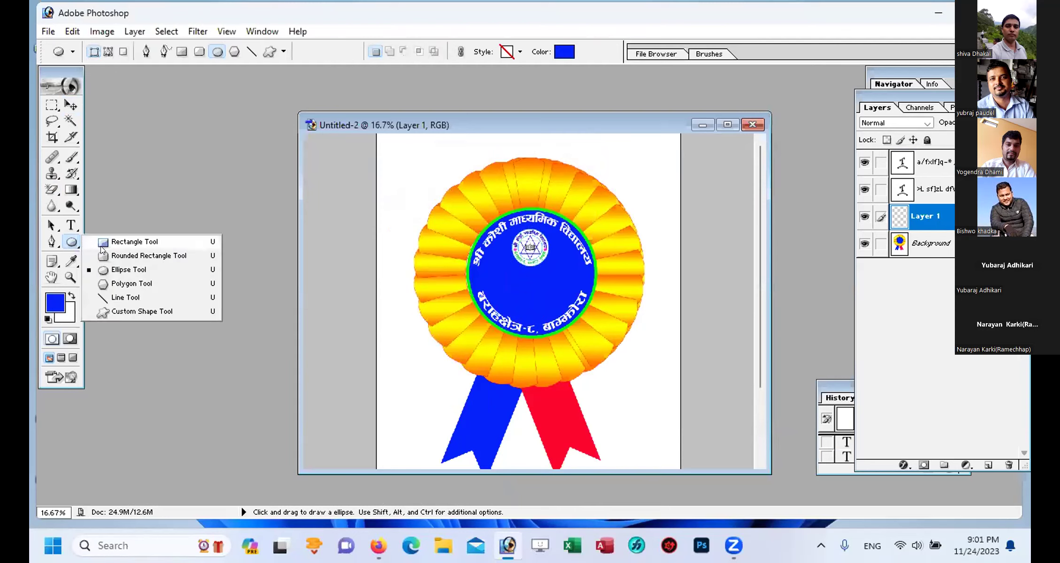
{"action": "left_click", "coordinate": [105, 311]}
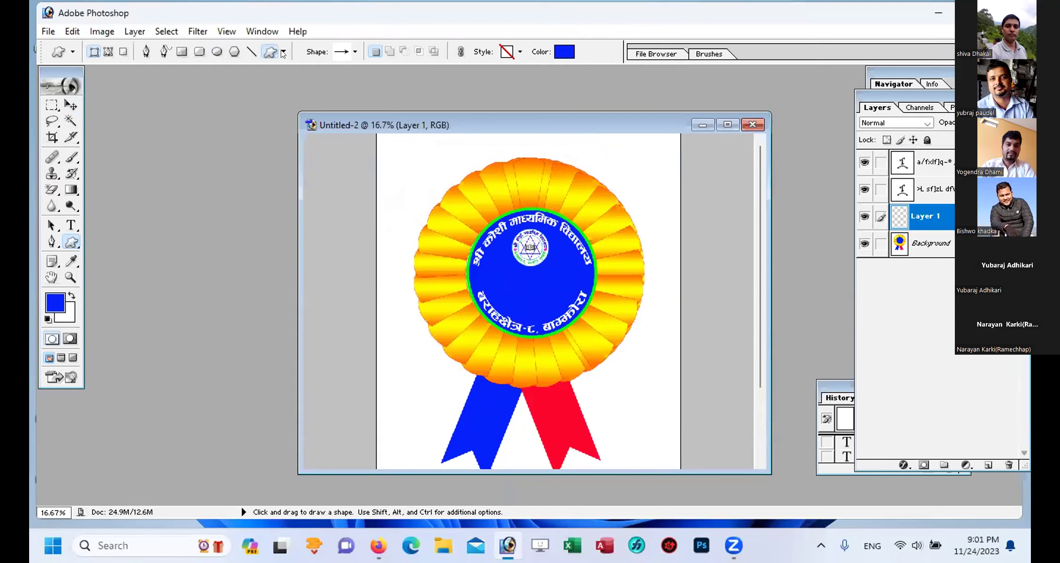
{"action": "left_click", "coordinate": [356, 52]}
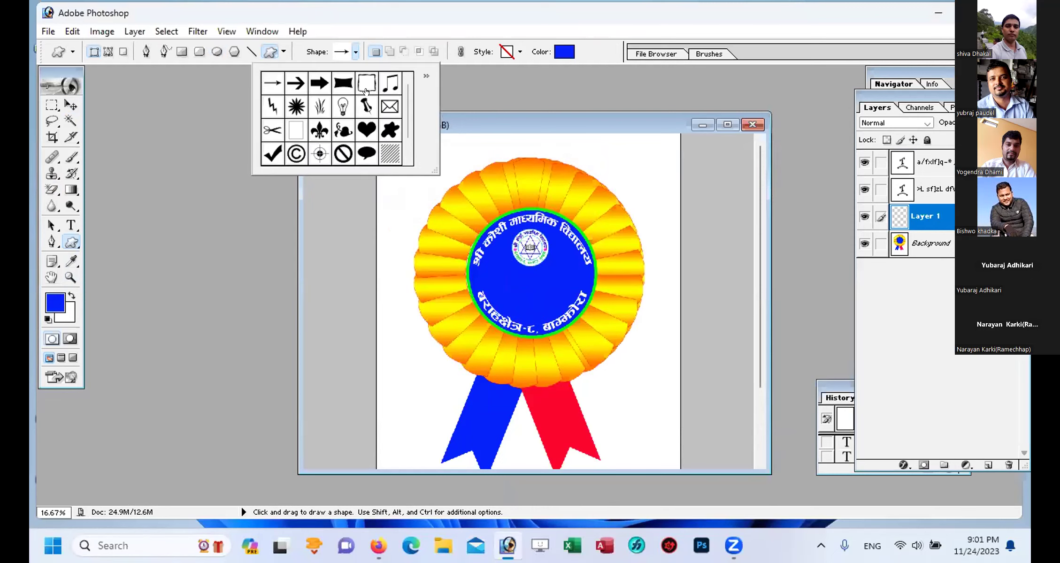
{"action": "scroll", "coordinate": [407, 135], "scroll_direction": "down", "scroll_amount": 1}
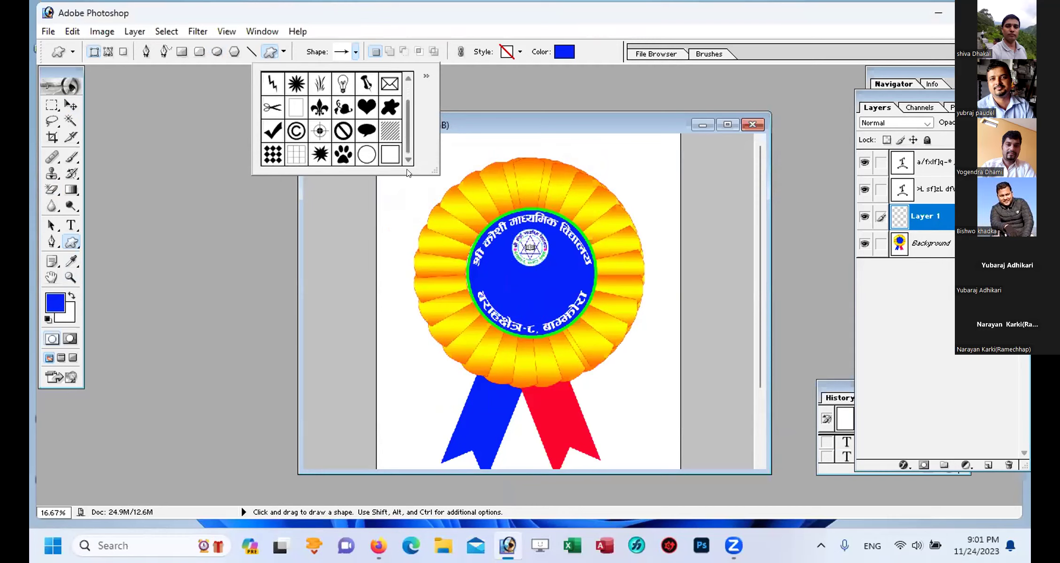
{"action": "scroll", "coordinate": [409, 87], "scroll_direction": "up", "scroll_amount": 1}
{"action": "left_click", "coordinate": [341, 84]}
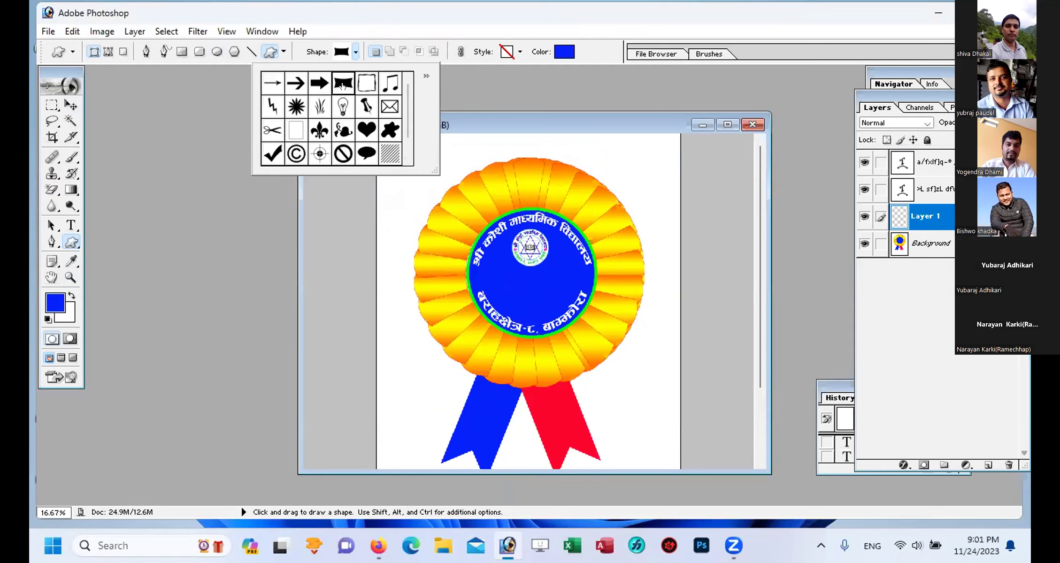
{"action": "left_click", "coordinate": [501, 217]}
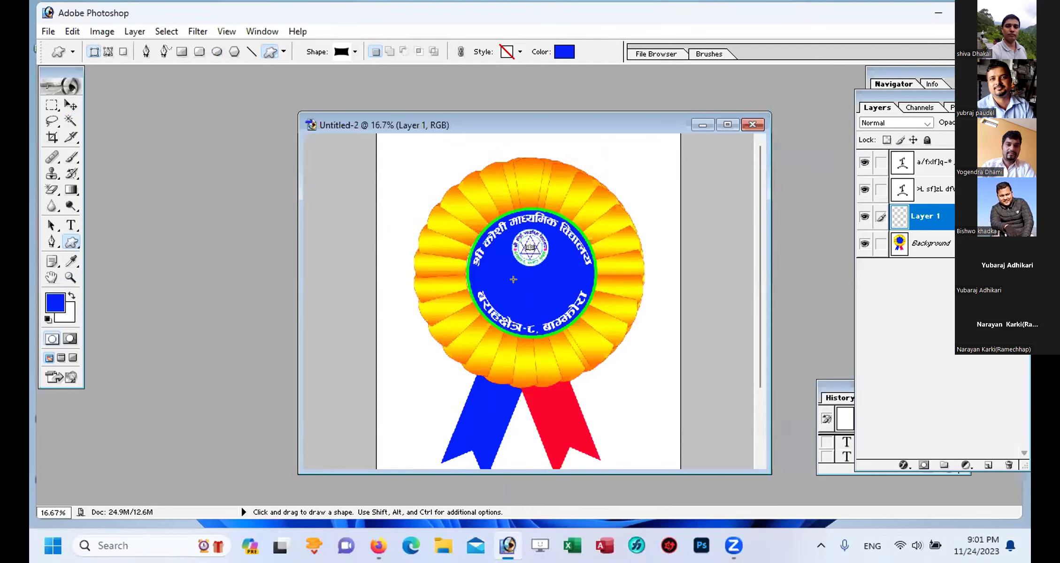
{"action": "left_click_drag", "start_coordinate": [412, 168], "coordinate": [515, 203]}
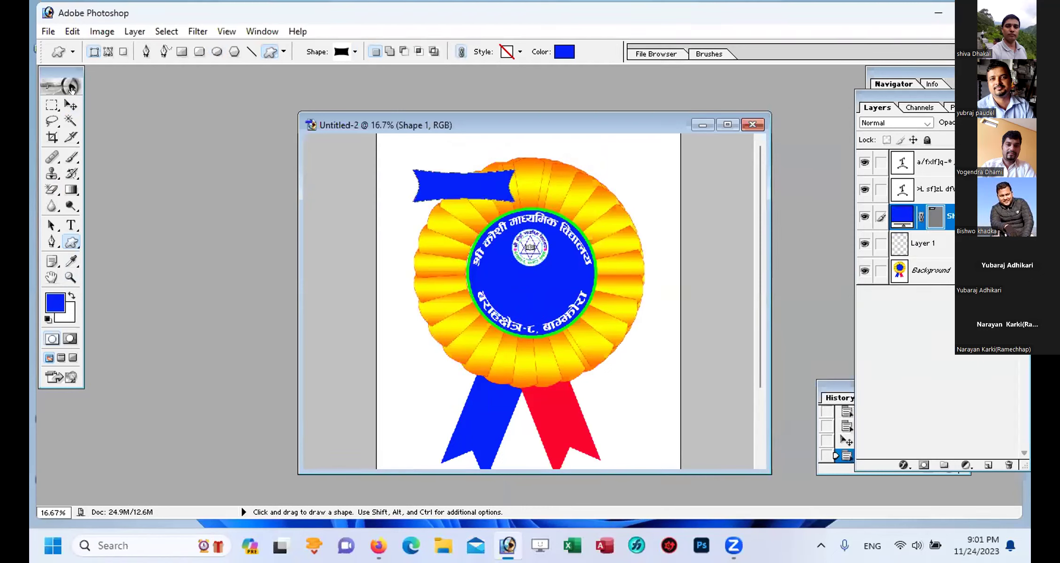
Step: Recolour the banner shape from the layer's solid fill to red FB0522
{"action": "left_click", "coordinate": [70, 105]}
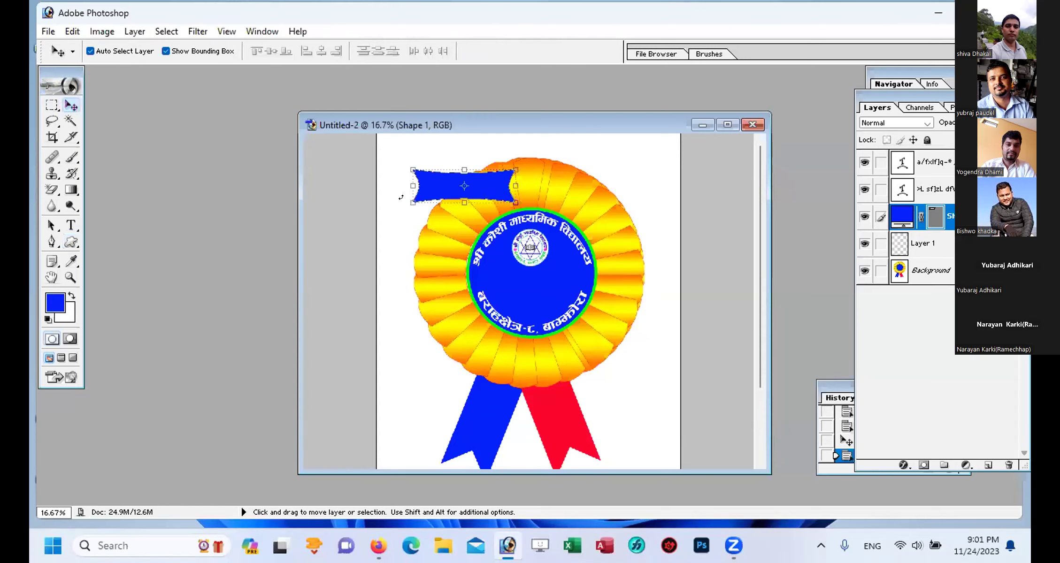
{"action": "double_click", "coordinate": [900, 217]}
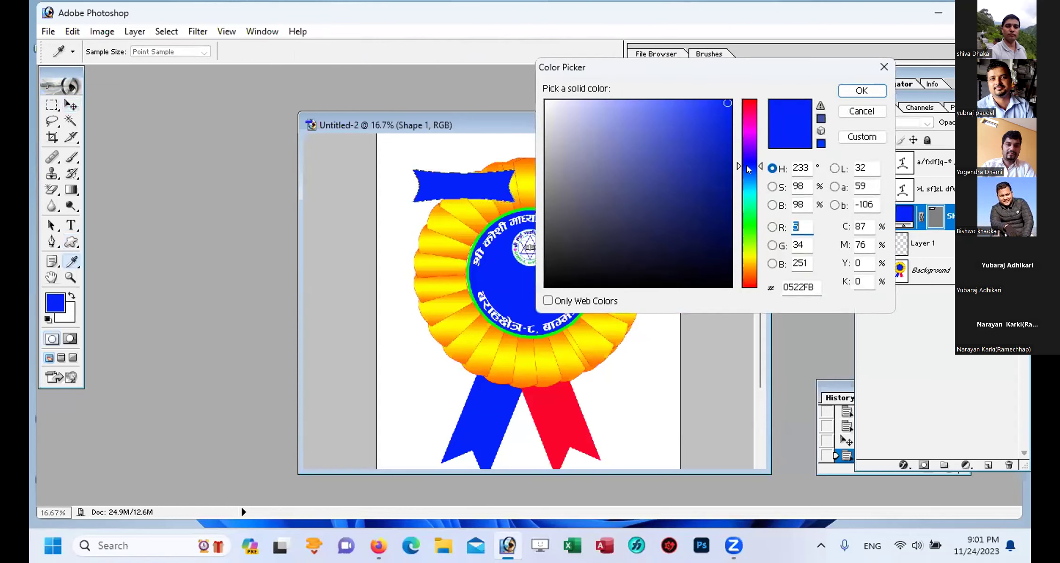
{"action": "left_click", "coordinate": [748, 104]}
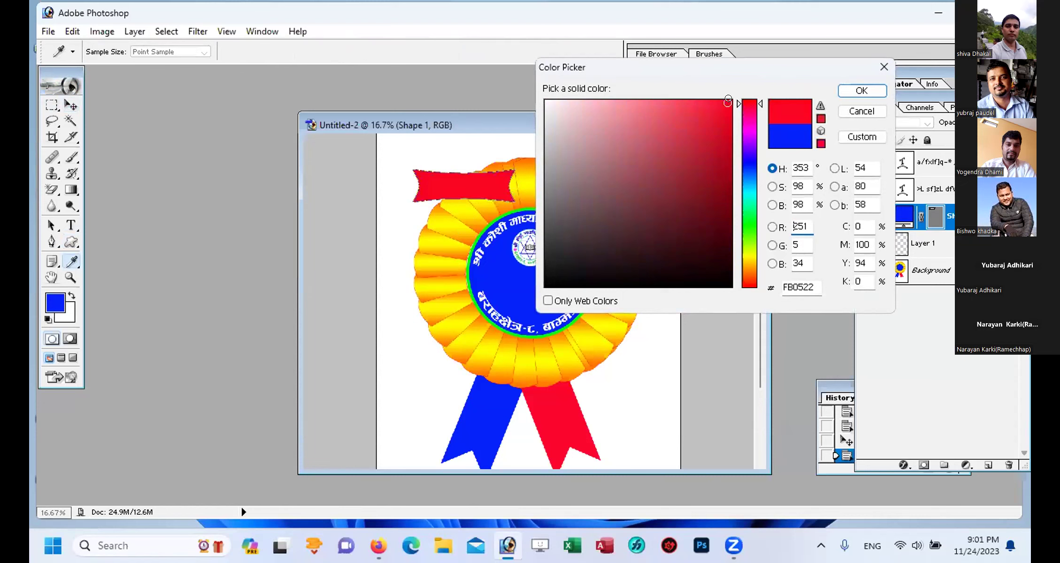
{"action": "left_click", "coordinate": [854, 89]}
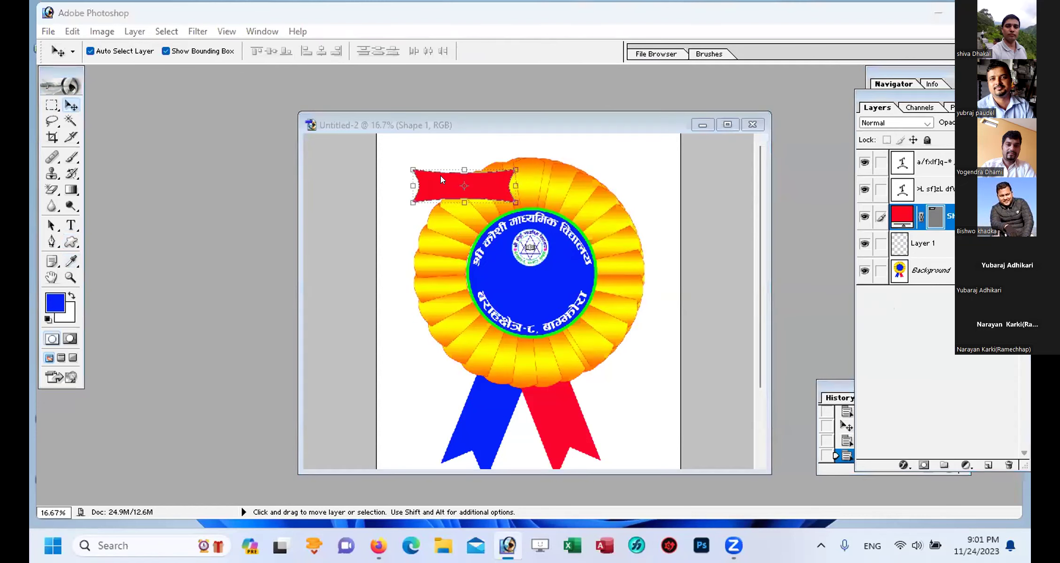
Step: Shrink the red banner and centre it in the blue circle just below the school logo
{"action": "left_click_drag", "start_coordinate": [478, 180], "coordinate": [571, 290]}
{"action": "key", "text": "Return"}
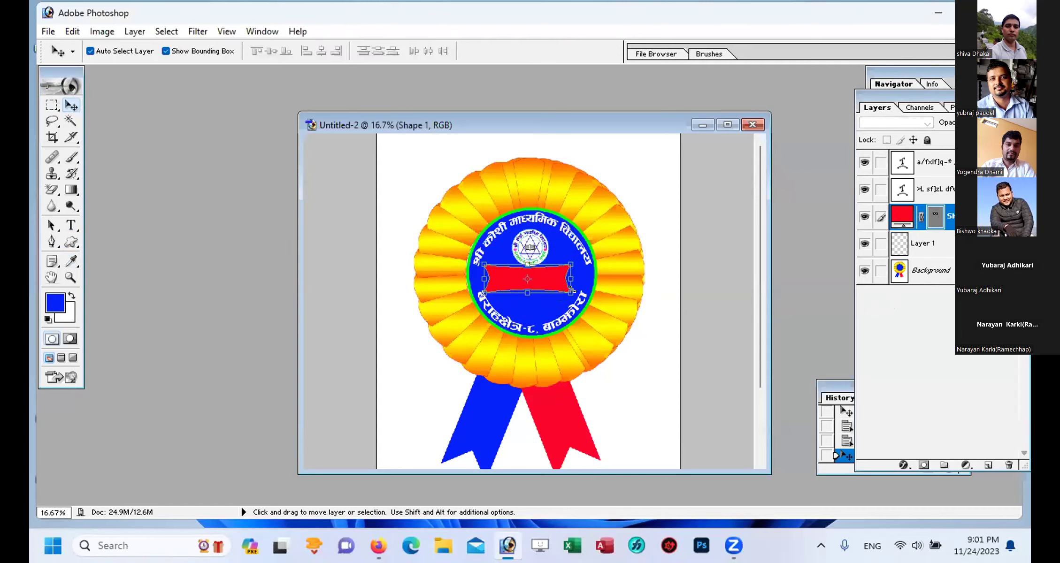
{"action": "left_click_drag", "start_coordinate": [555, 286], "coordinate": [552, 287]}
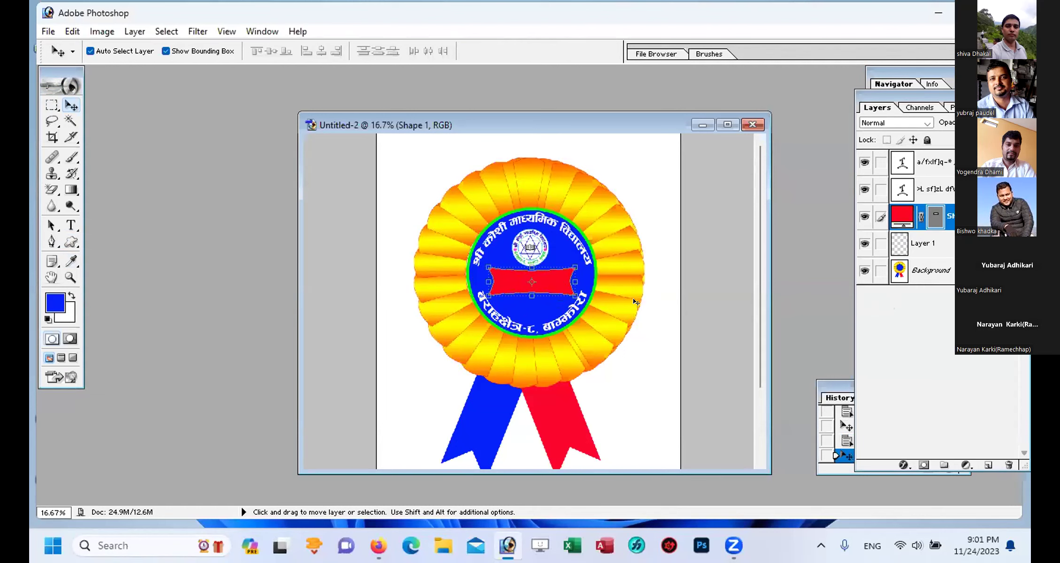
Step: Add the Ganesh-font text cltly, reading अतिथि, as a new text layer in the blue circle
{"action": "key", "text": "ctrl+plus"}
{"action": "key", "text": "ctrl+plus"}
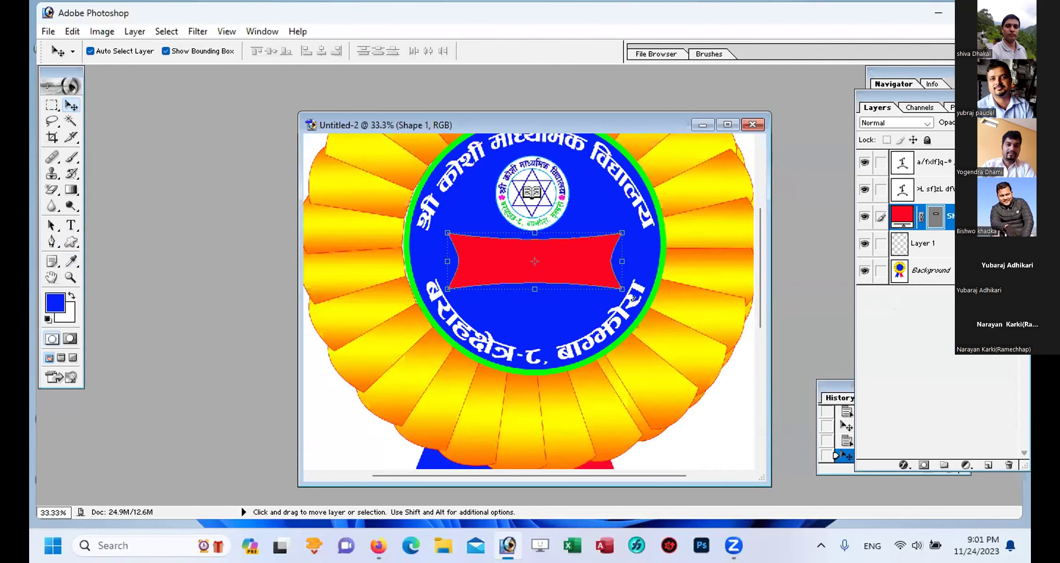
{"action": "left_click", "coordinate": [72, 226]}
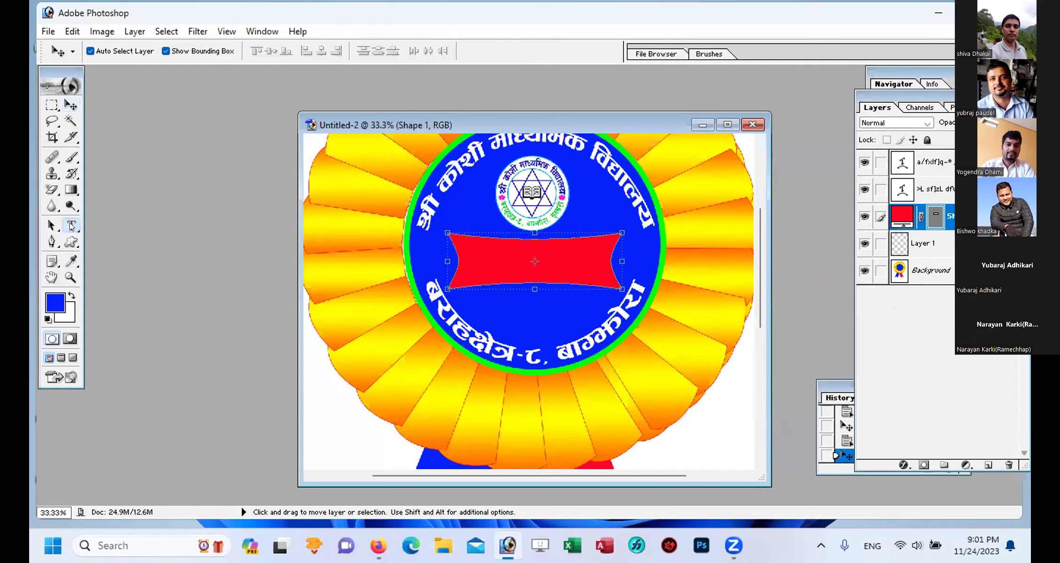
{"action": "left_click", "coordinate": [491, 311]}
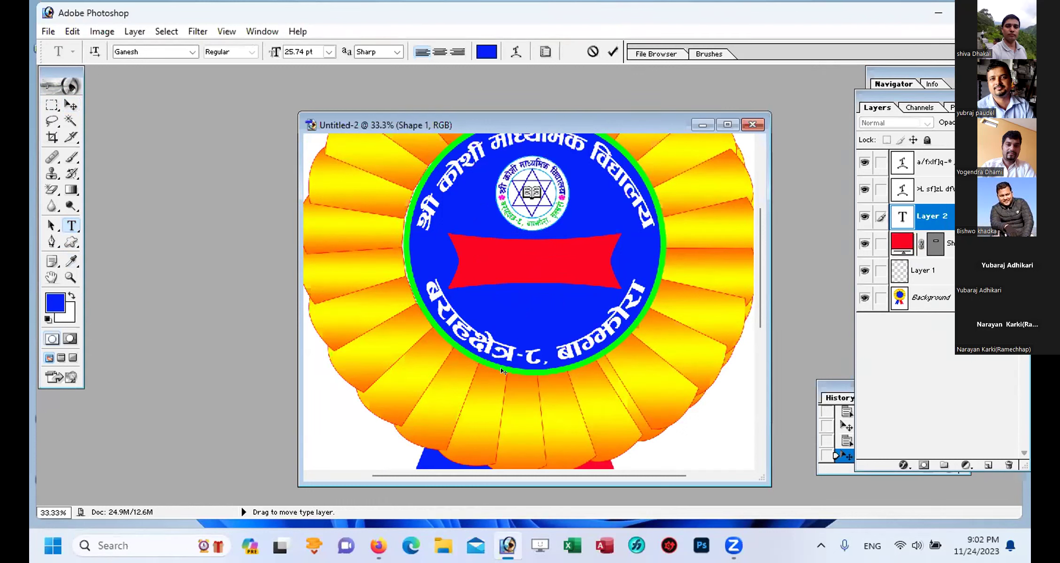
{"action": "type", "text": "cltl"}
{"action": "key", "text": "BackSpace"}
{"action": "type", "text": "ly"}
Step: Move the अतिथि text onto the red banner and enlarge it to fill most of the banner's height
{"action": "left_click", "coordinate": [71, 105]}
{"action": "left_click_drag", "start_coordinate": [420, 351], "coordinate": [497, 263]}
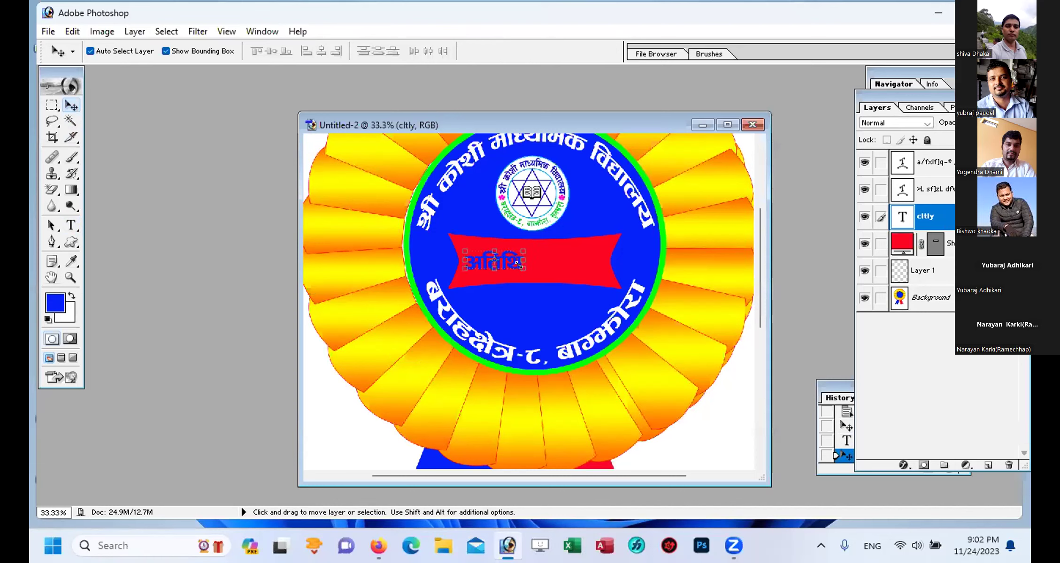
{"action": "left_click_drag", "start_coordinate": [518, 266], "coordinate": [560, 262]}
{"action": "key", "text": "Return"}
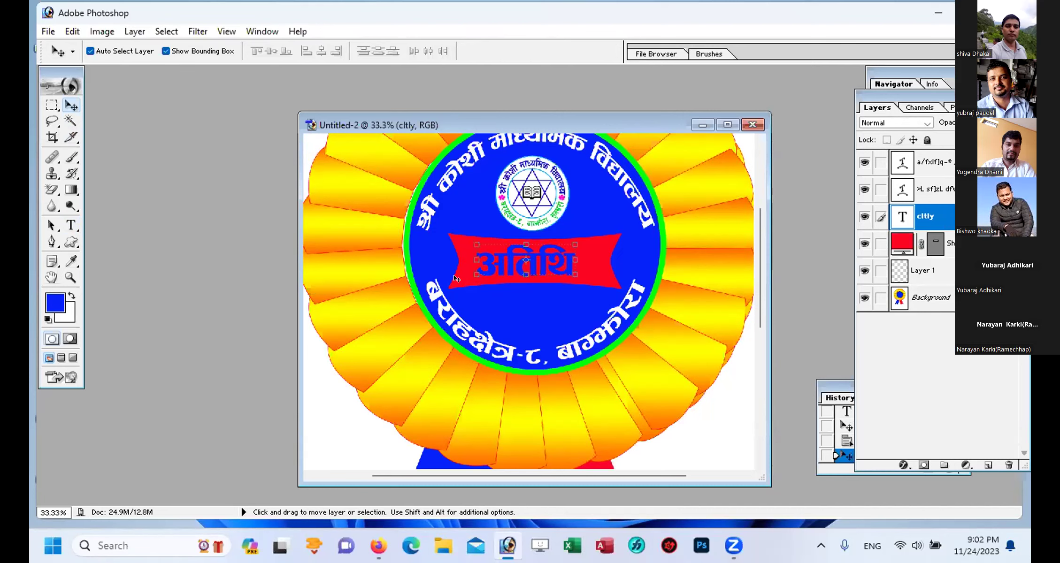
Step: Give the अतिथि text a drop shadow with 100% opacity, 8 px distance and 10 px size
{"action": "left_click", "coordinate": [130, 32]}
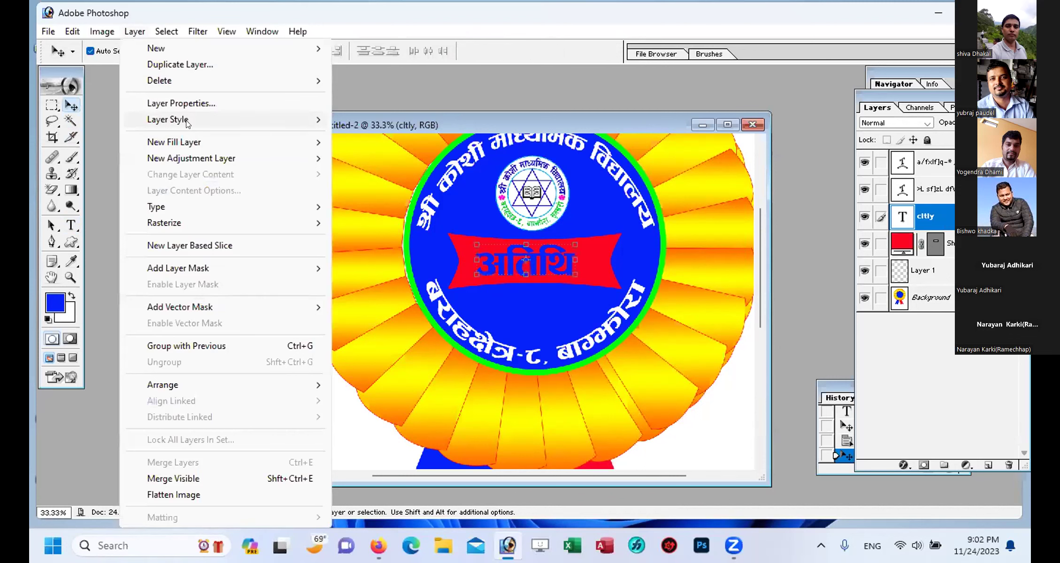
{"action": "mouse_move", "coordinate": [187, 122]}
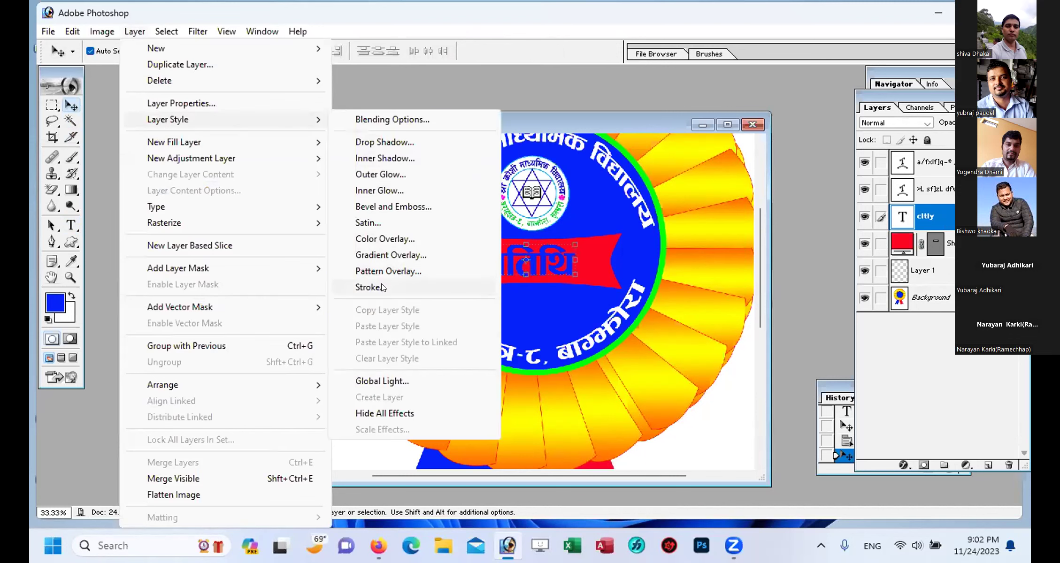
{"action": "left_click", "coordinate": [375, 142]}
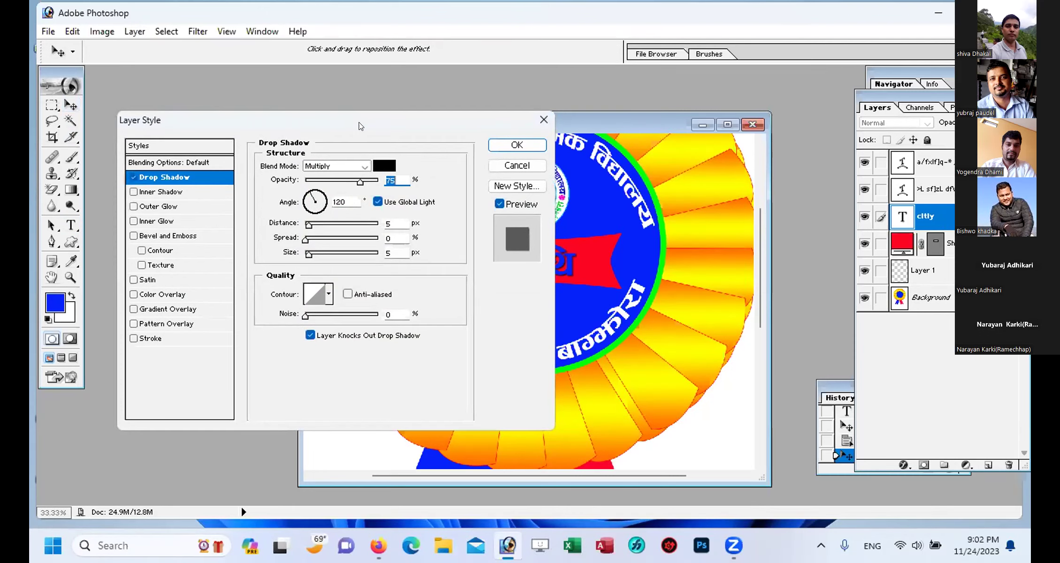
{"action": "left_click_drag", "start_coordinate": [358, 122], "coordinate": [903, 66]}
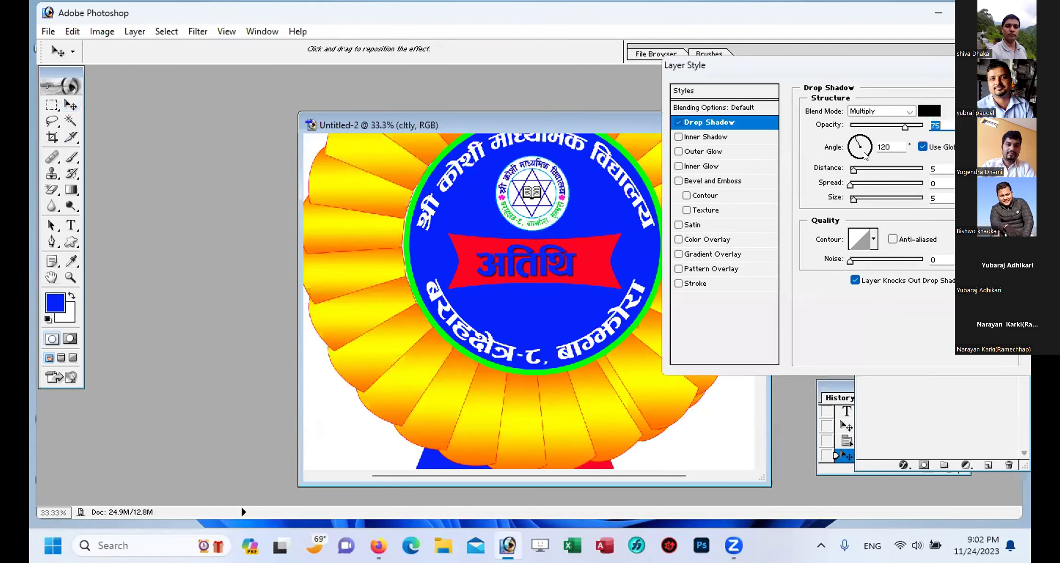
{"action": "left_click_drag", "start_coordinate": [905, 127], "coordinate": [926, 127]}
{"action": "left_click_drag", "start_coordinate": [852, 170], "coordinate": [856, 201]}
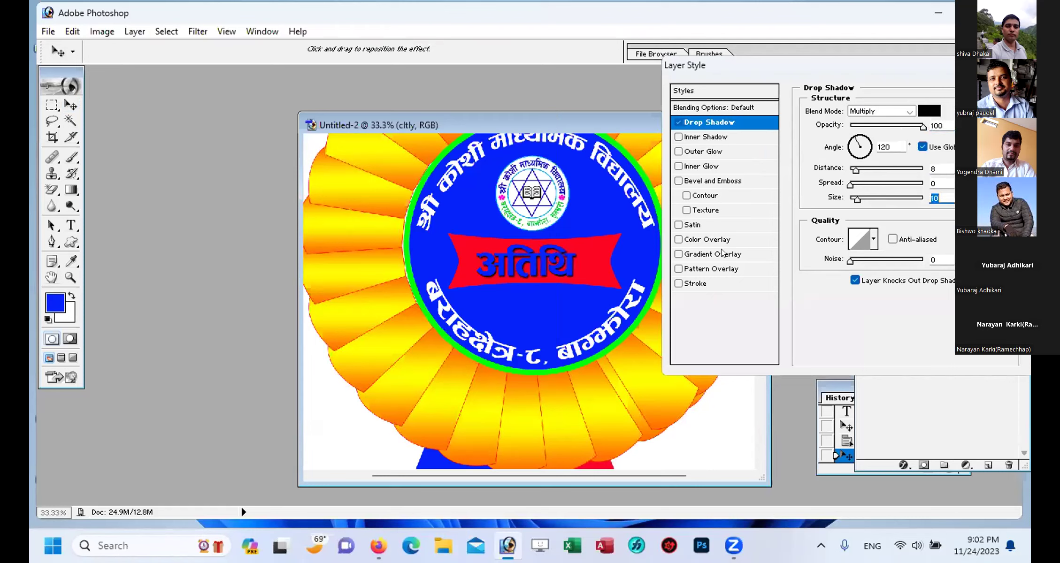
Step: Add a white, slightly thickened outside stroke to the अतिथि text and apply the layer style
{"action": "left_click", "coordinate": [688, 285]}
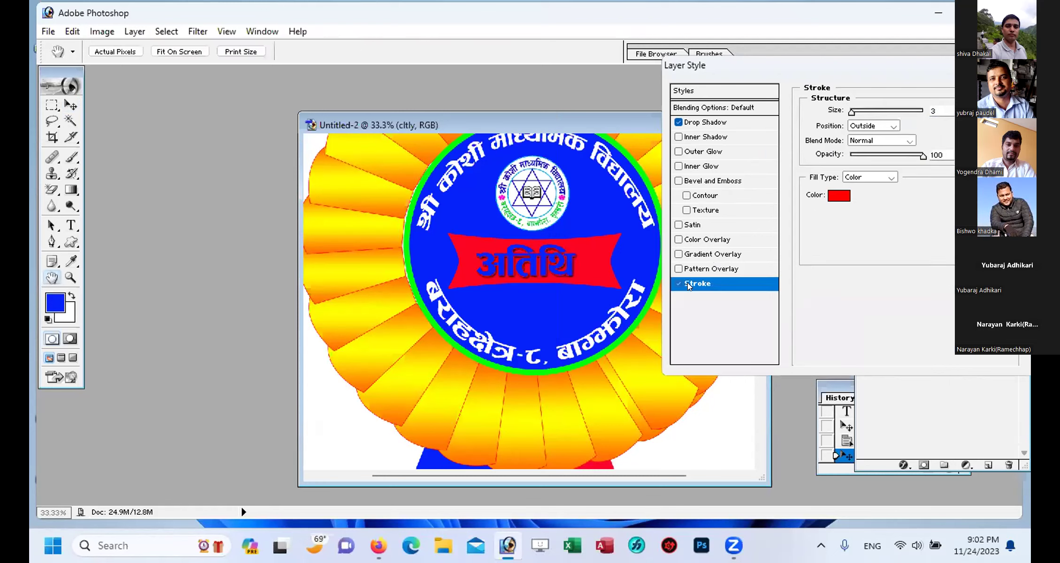
{"action": "left_click", "coordinate": [834, 197]}
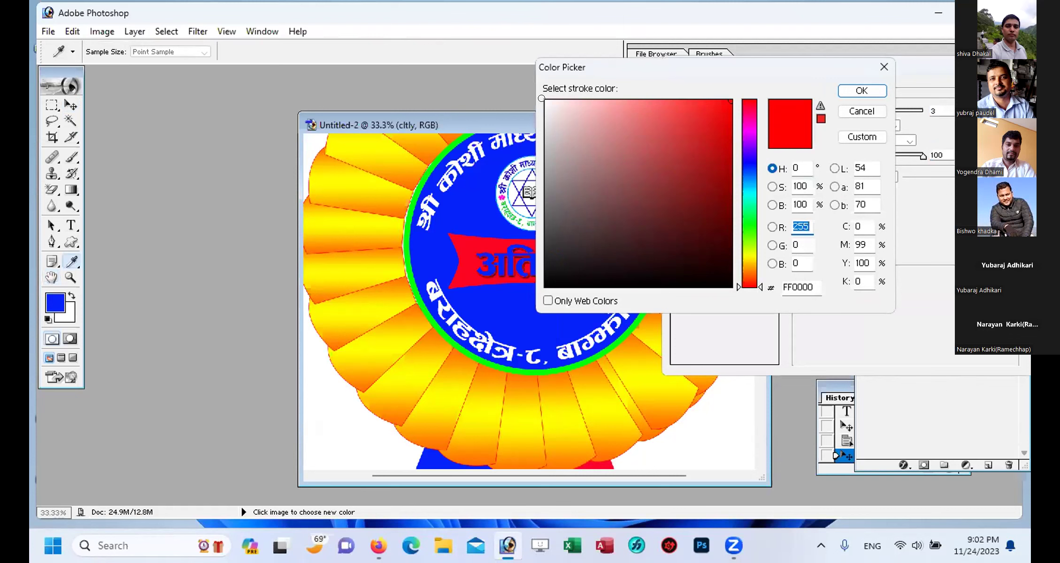
{"action": "left_click", "coordinate": [542, 99]}
{"action": "left_click", "coordinate": [852, 93]}
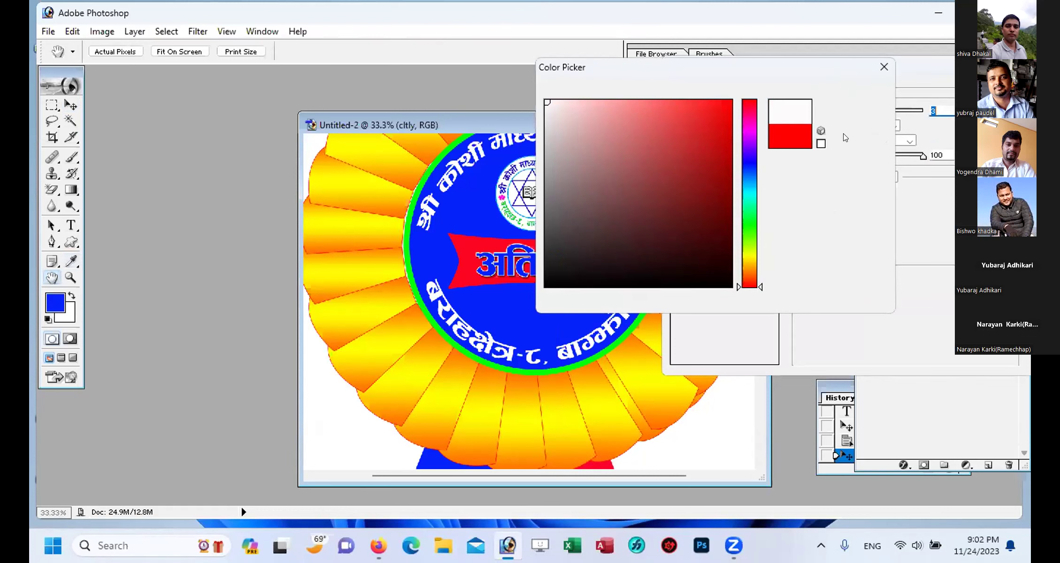
{"action": "left_click_drag", "start_coordinate": [850, 110], "coordinate": [851, 111]}
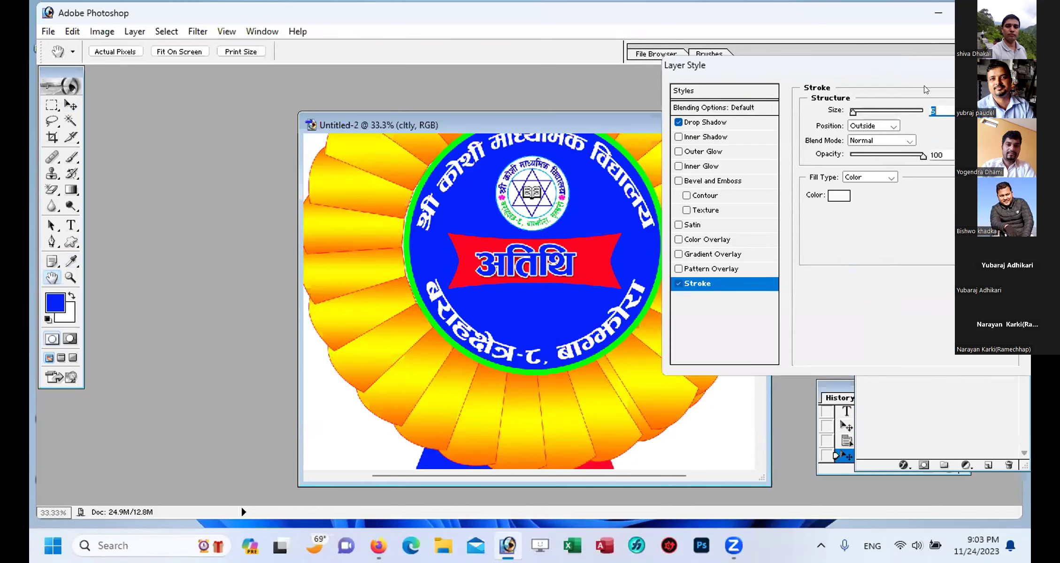
{"action": "left_click", "coordinate": [985, 96]}
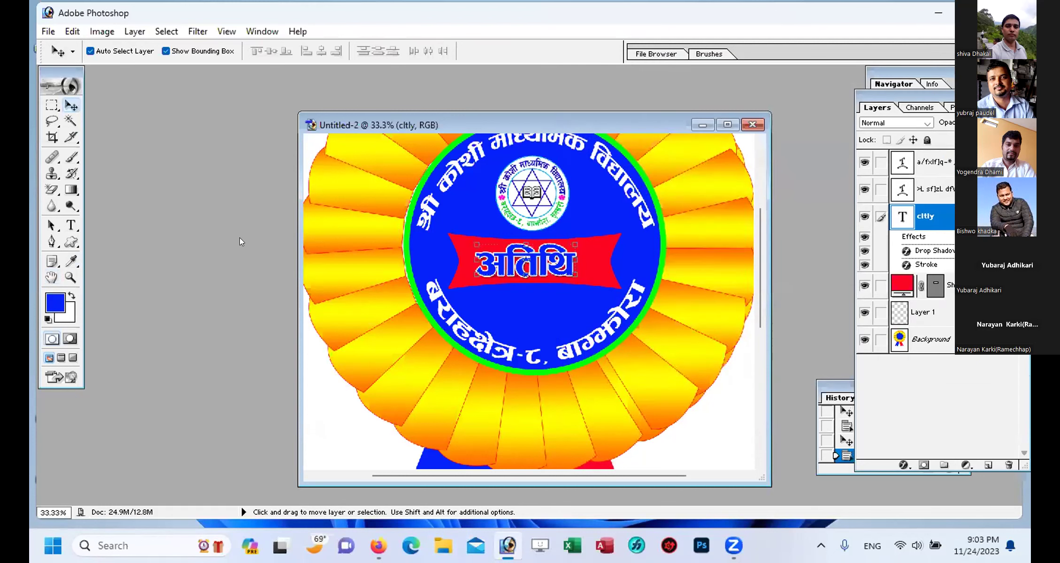
Step: Link the banner, text and school logo layers to the Background layer
{"action": "left_click", "coordinate": [541, 323]}
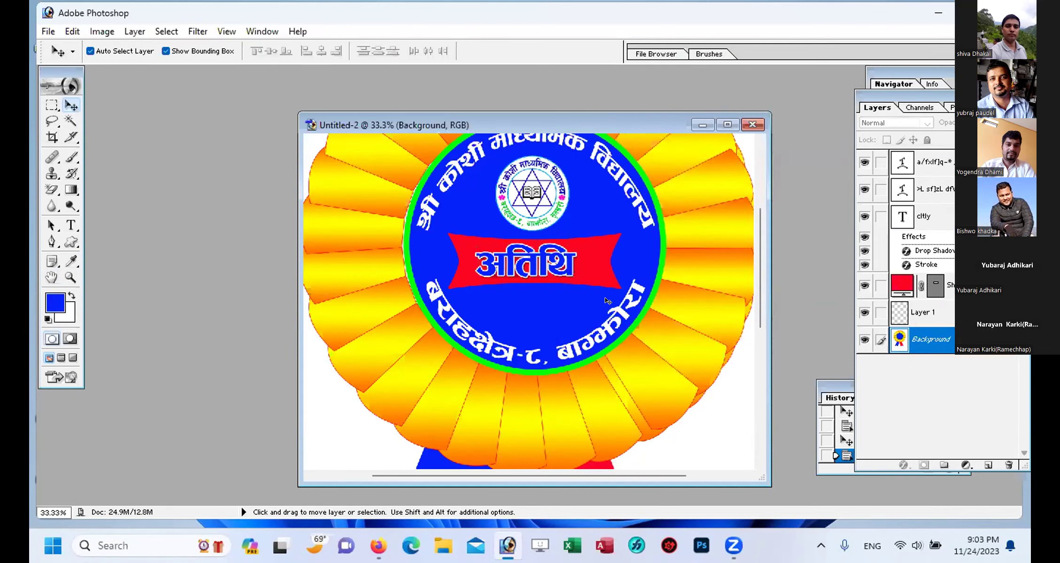
{"action": "key", "text": "ctrl+minus"}
{"action": "key", "text": "ctrl+minus"}
{"action": "key", "text": "ctrl+minus"}
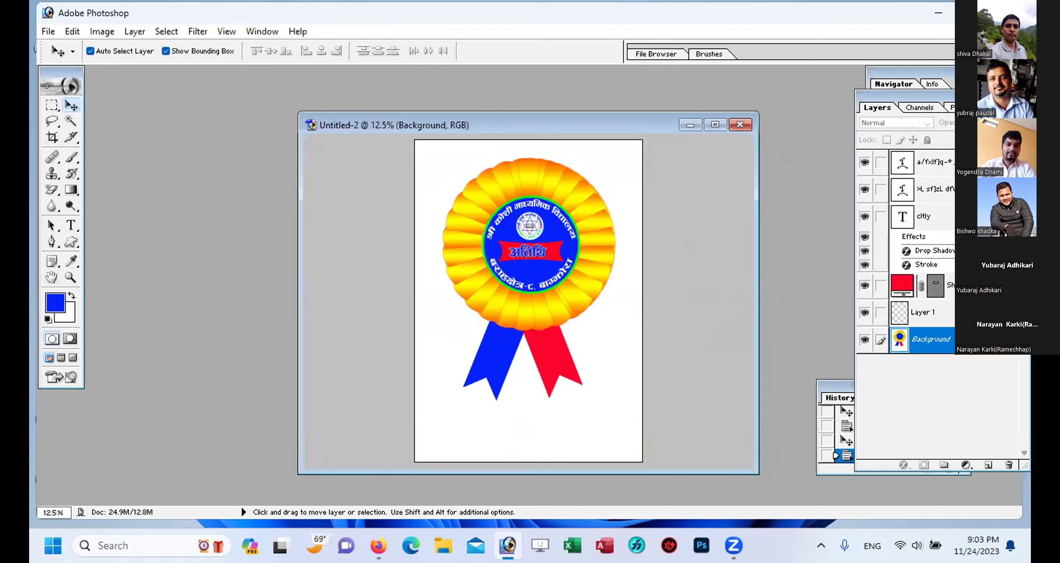
{"action": "left_click", "coordinate": [881, 286]}
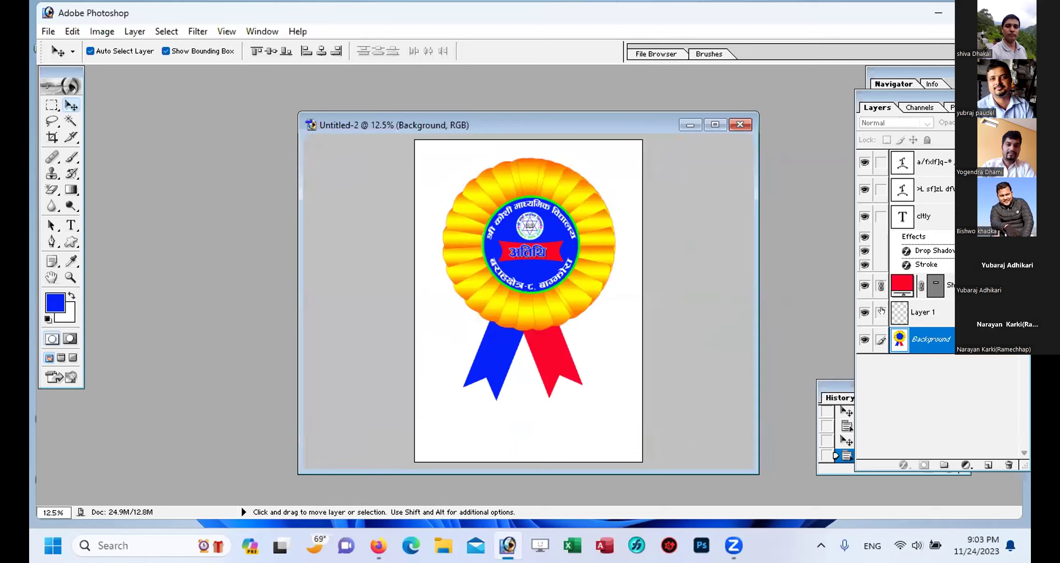
{"action": "left_click", "coordinate": [880, 216]}
{"action": "left_click", "coordinate": [881, 190]}
{"action": "left_click", "coordinate": [881, 162]}
{"action": "left_click", "coordinate": [880, 315]}
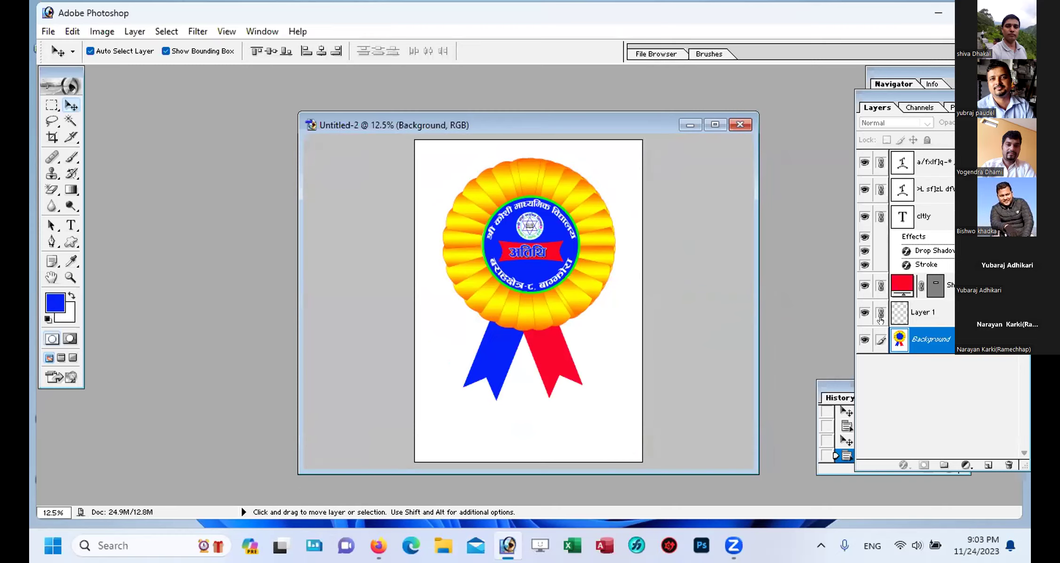
Step: Merge the linked banner, text and logo layers into the Background layer
{"action": "key", "text": "ctrl+e"}
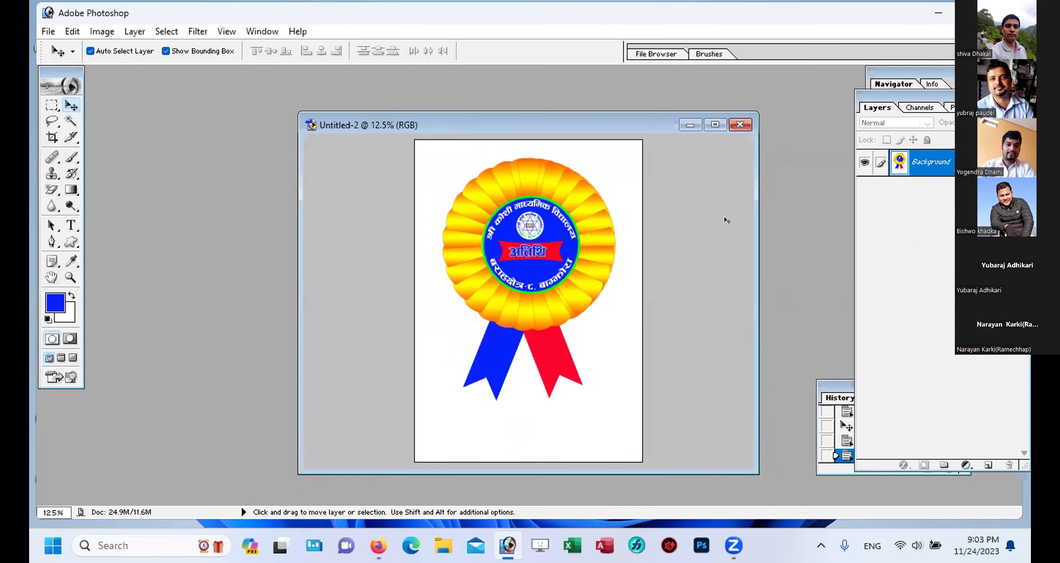
{"action": "key", "text": "ctrl+minus"}
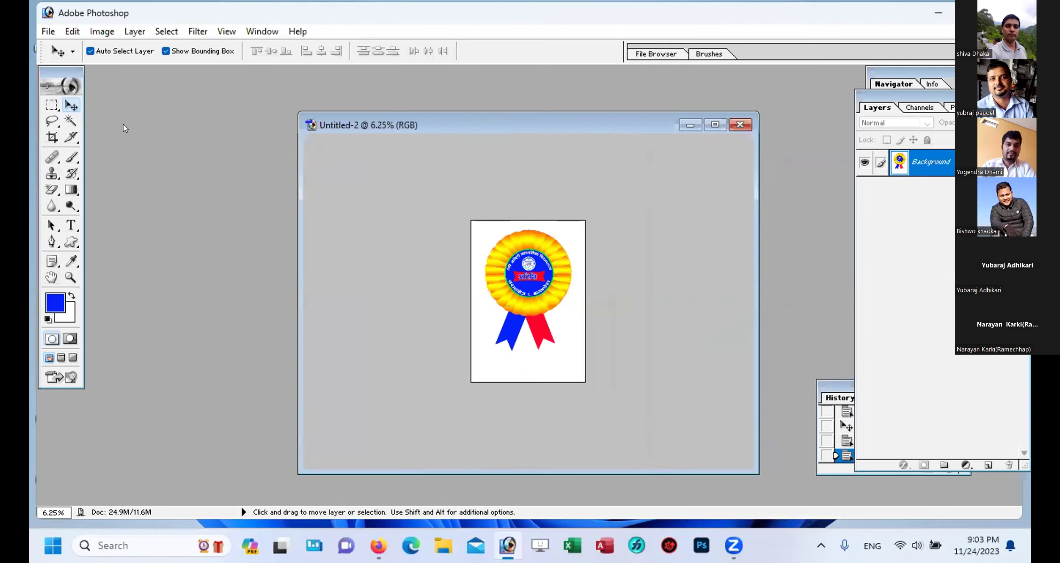
Step: Create a new blank document, rotate its canvas to landscape orientation, and arrange its window beside the badge document
{"action": "left_click", "coordinate": [47, 31]}
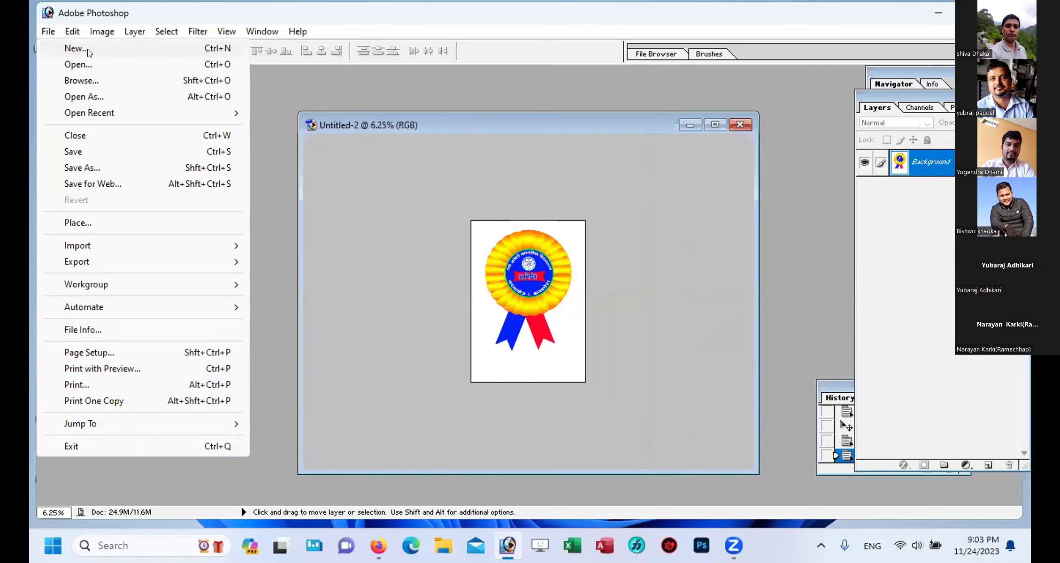
{"action": "left_click", "coordinate": [87, 49]}
{"action": "left_click", "coordinate": [649, 183]}
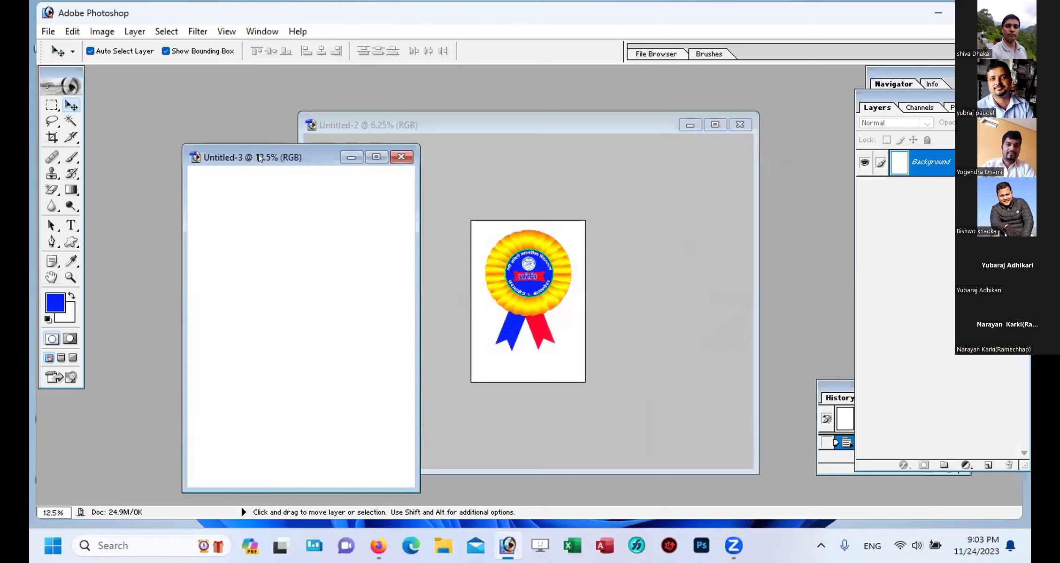
{"action": "left_click_drag", "start_coordinate": [266, 161], "coordinate": [204, 105]}
{"action": "left_click", "coordinate": [114, 34]}
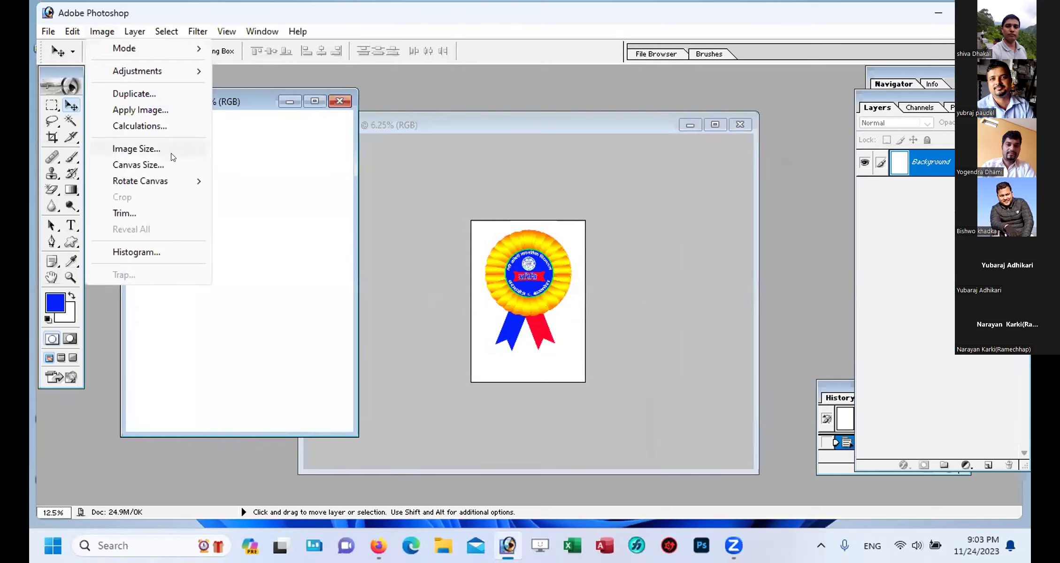
{"action": "mouse_move", "coordinate": [170, 180]}
{"action": "left_click", "coordinate": [252, 197]}
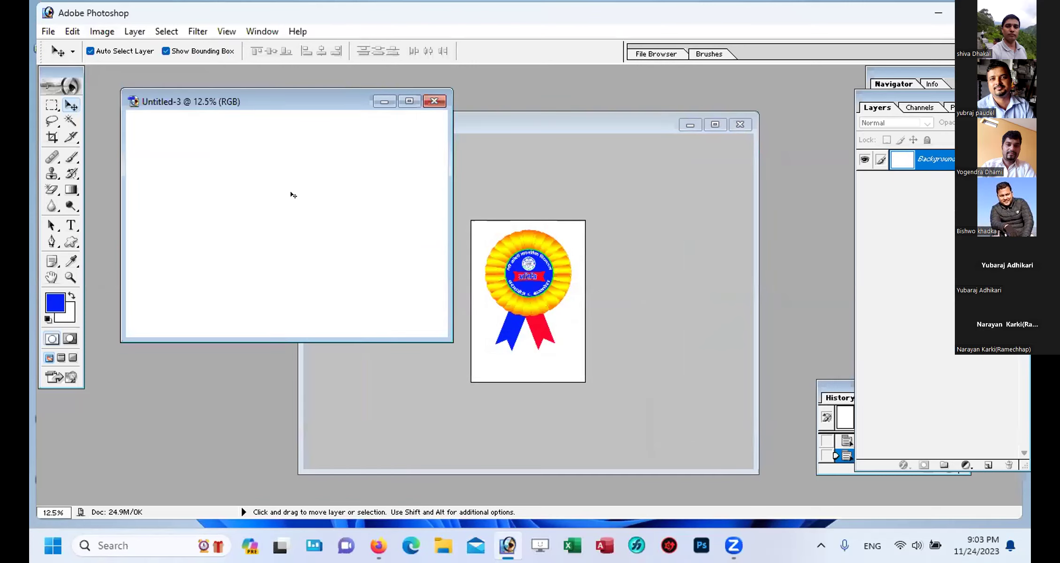
{"action": "left_click_drag", "start_coordinate": [283, 110], "coordinate": [277, 102]}
{"action": "left_click", "coordinate": [515, 121]}
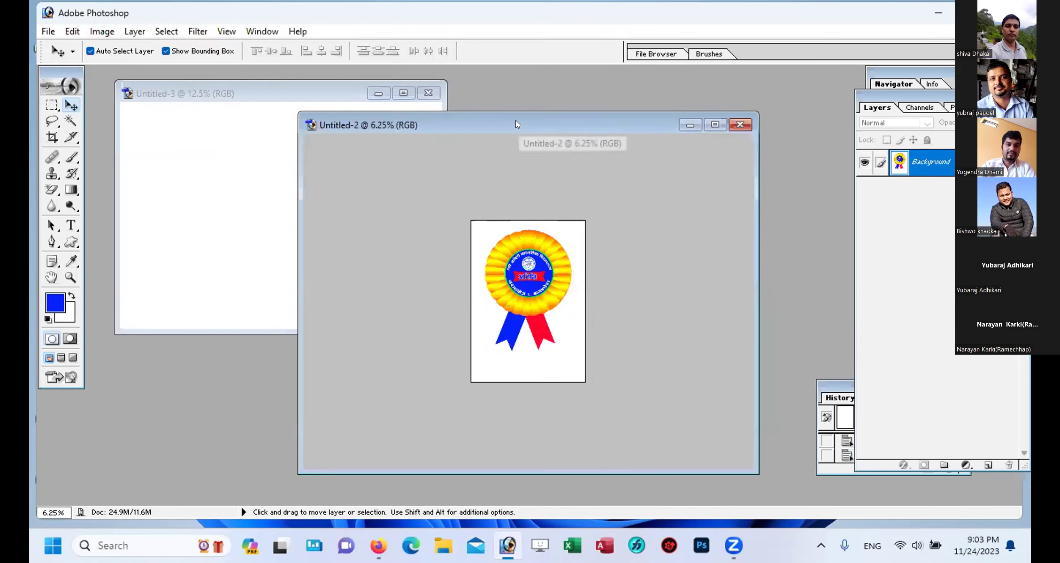
{"action": "left_click_drag", "start_coordinate": [523, 123], "coordinate": [639, 102]}
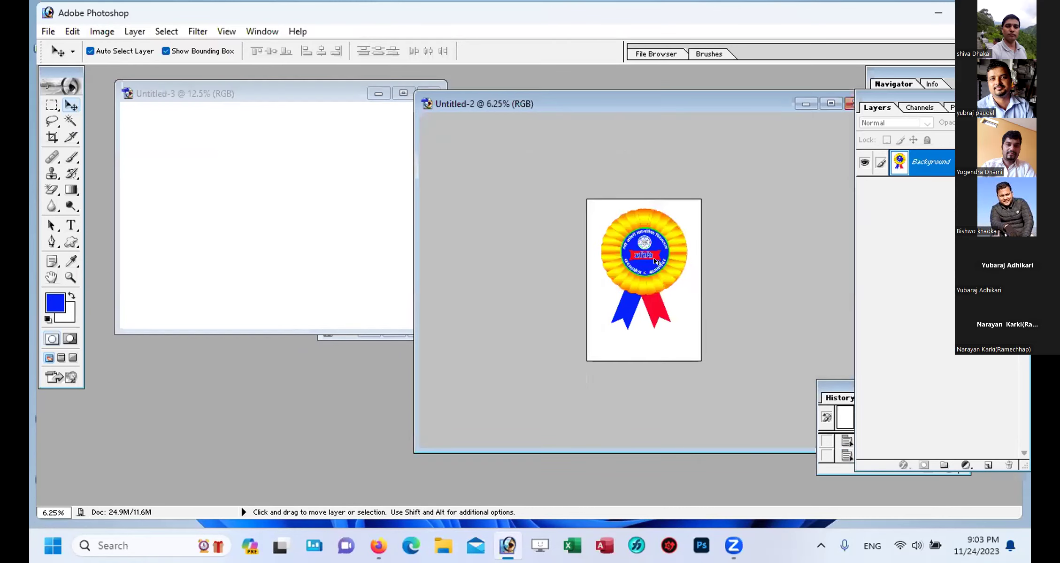
Step: Copy the badge into the landscape document, try a blue fill around it on its own layer, and undo that fill
{"action": "left_click_drag", "start_coordinate": [651, 226], "coordinate": [348, 168]}
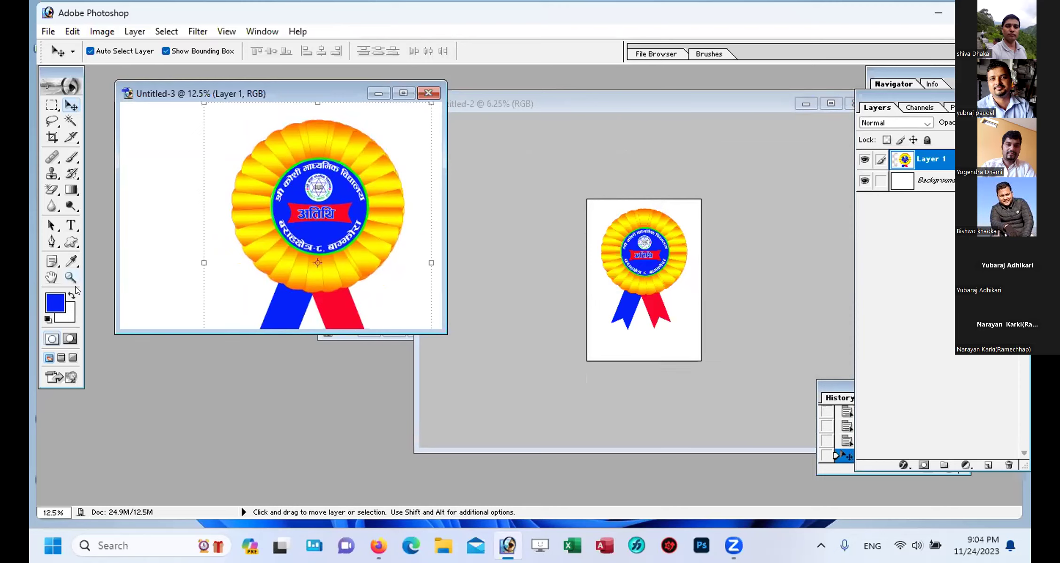
{"action": "left_click", "coordinate": [71, 190]}
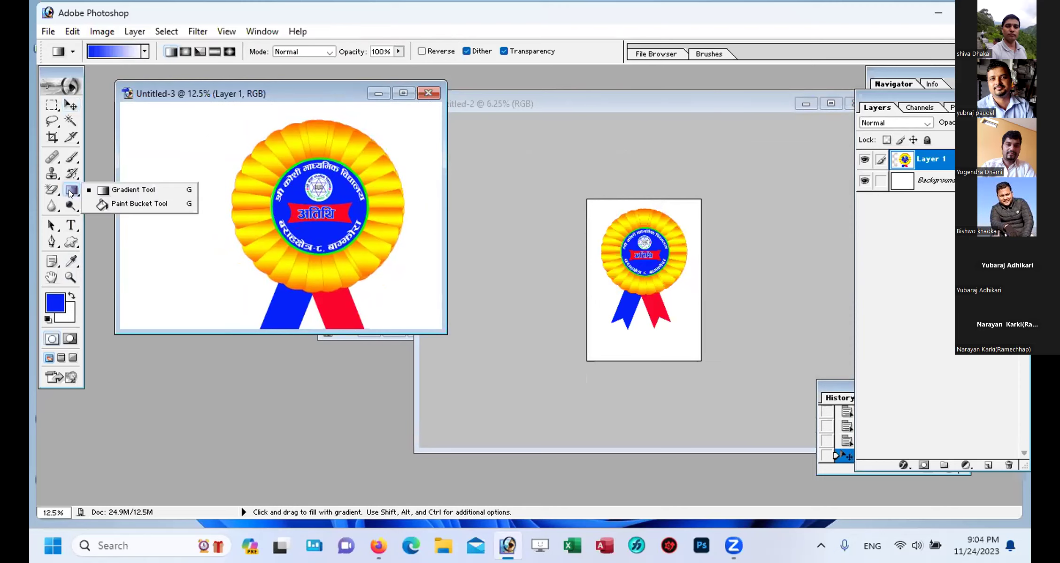
{"action": "key", "text": "shift+g"}
{"action": "left_click", "coordinate": [151, 174]}
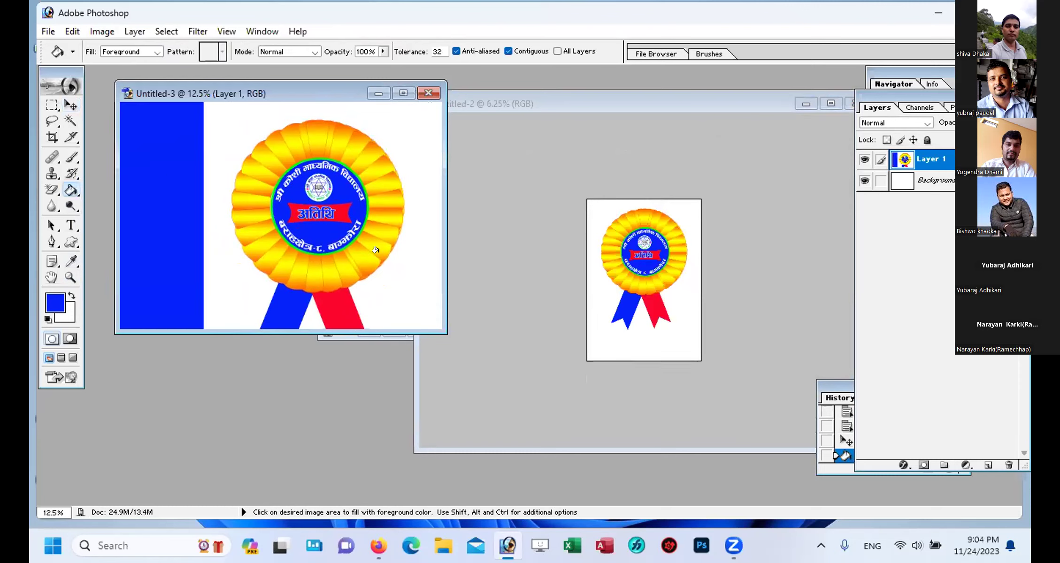
{"action": "left_click", "coordinate": [69, 107]}
{"action": "left_click_drag", "start_coordinate": [296, 194], "coordinate": [327, 196]}
{"action": "key", "text": "ctrl+z"}
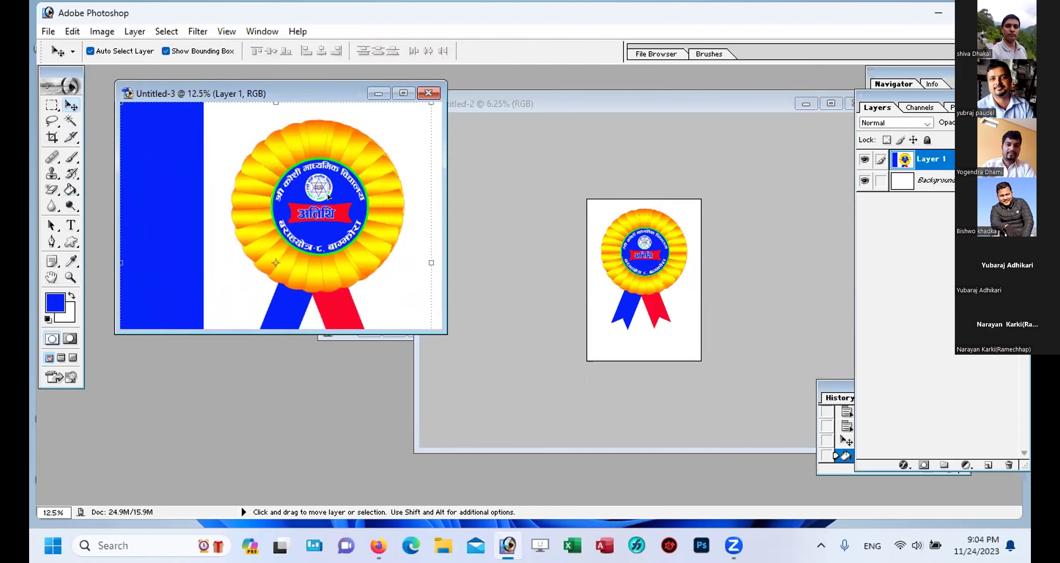
{"action": "key", "text": "ctrl+z"}
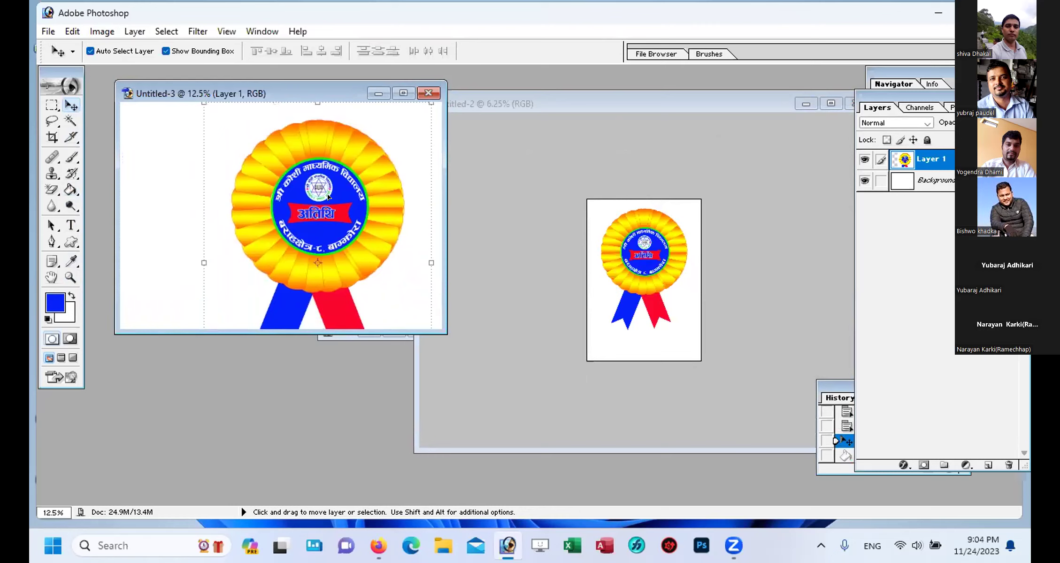
Step: Try a blue fill on the landscape document's Background layer, and undo back to the blank page
{"action": "left_click", "coordinate": [925, 183]}
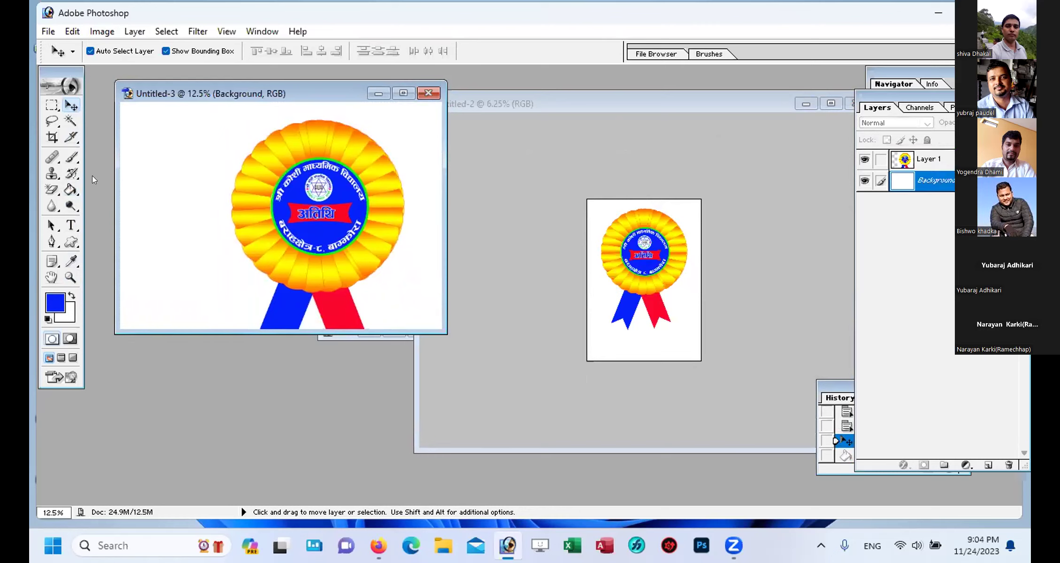
{"action": "left_click", "coordinate": [71, 190]}
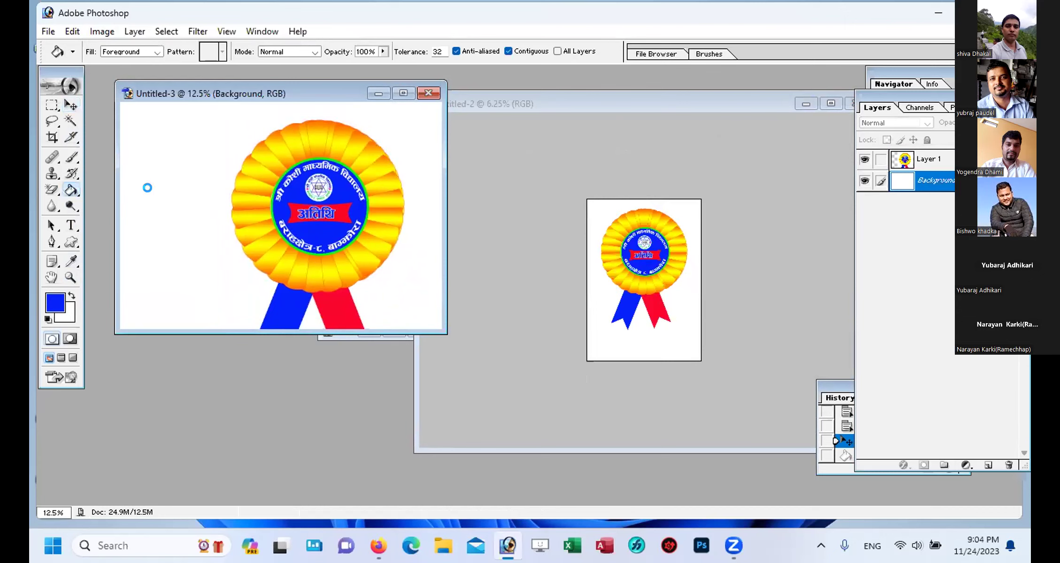
{"action": "left_click", "coordinate": [146, 184]}
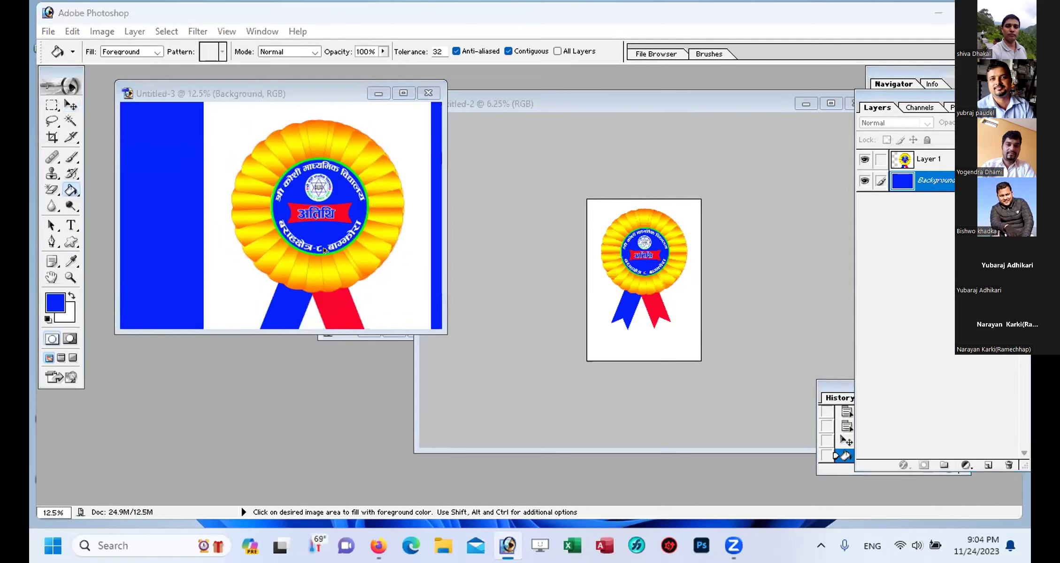
{"action": "left_click", "coordinate": [172, 91]}
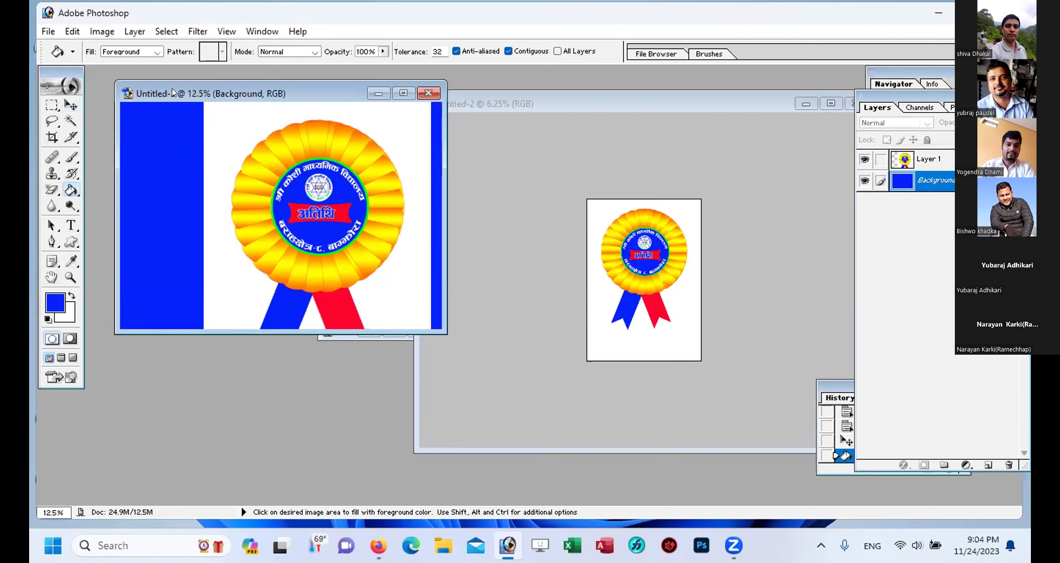
{"action": "key", "text": "ctrl+z"}
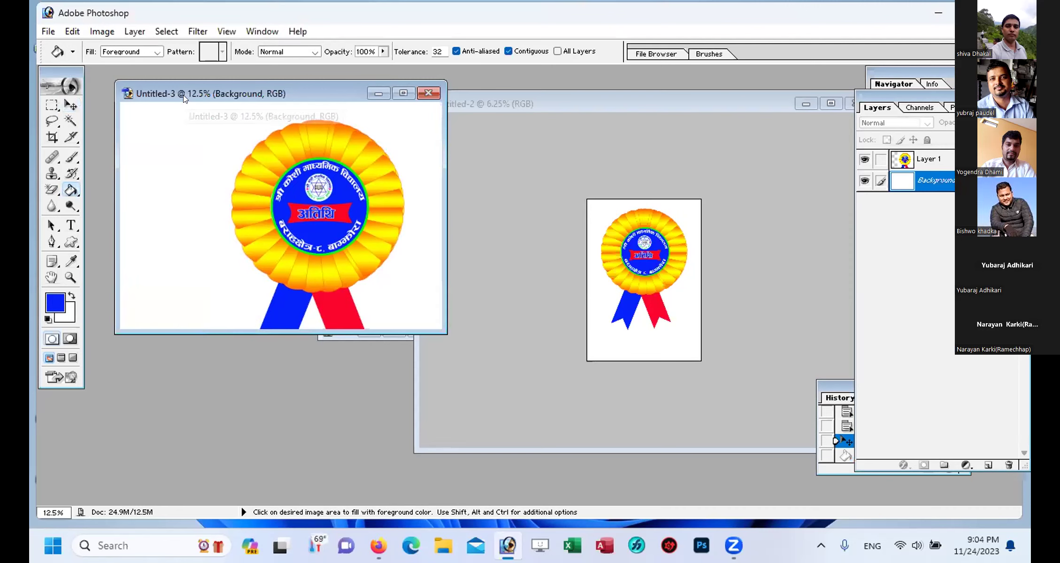
{"action": "key", "text": "ctrl+alt+z"}
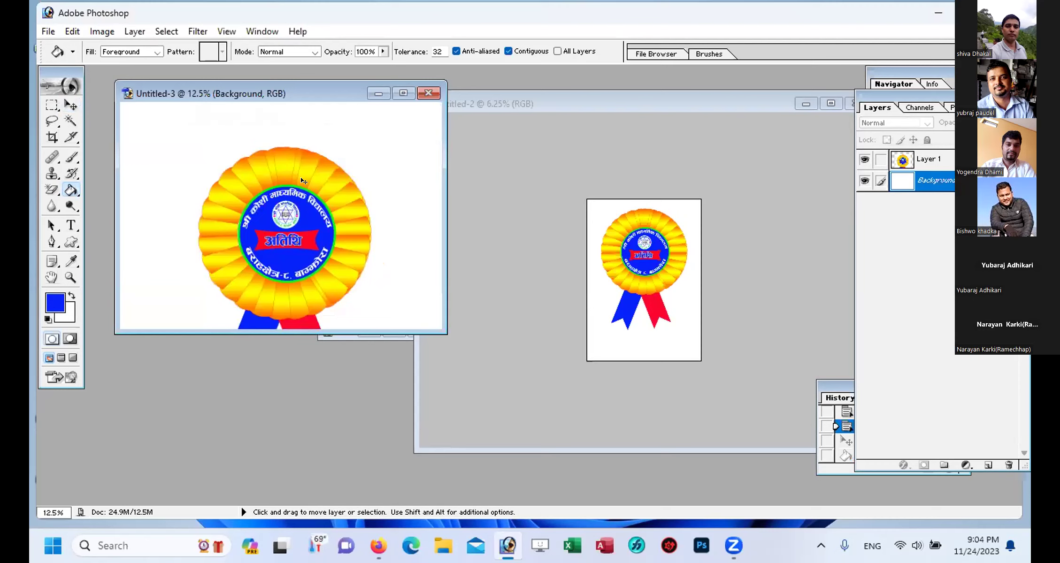
{"action": "key", "text": "ctrl+alt+z"}
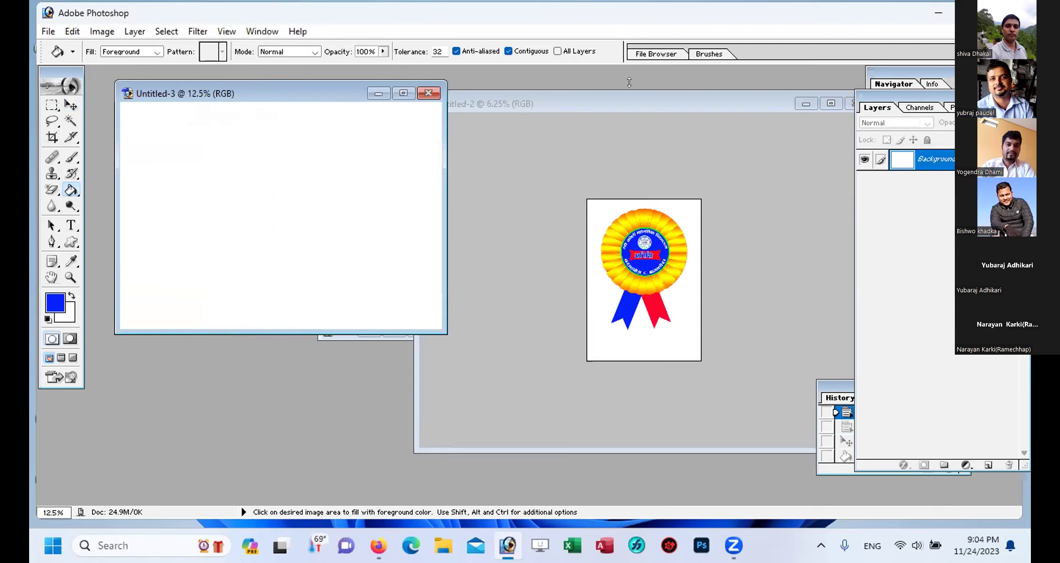
Step: Erase the white area around the badge in its original document with the Magic Eraser at tolerance 50
{"action": "left_click", "coordinate": [632, 100]}
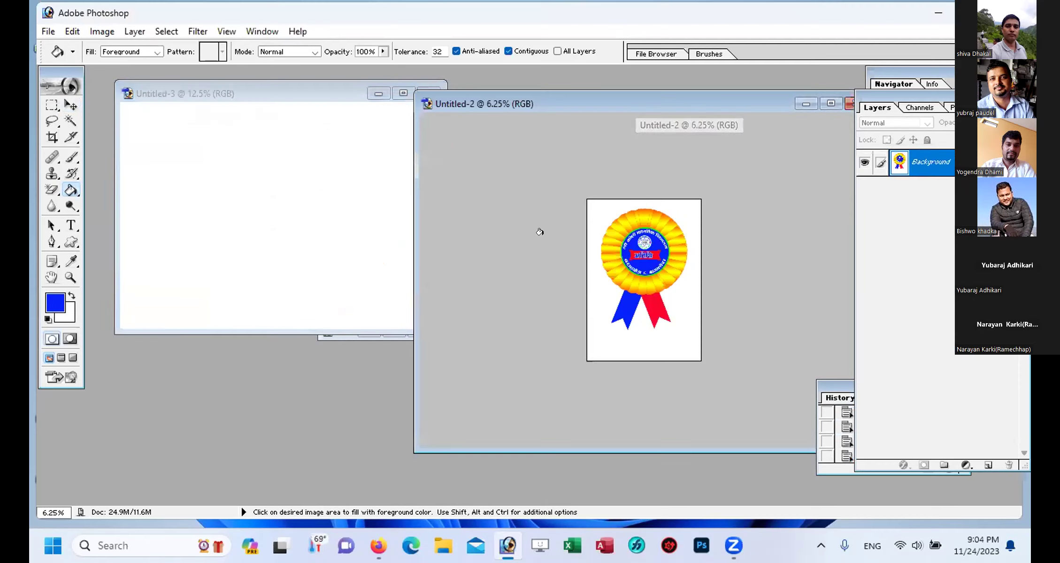
{"action": "left_click", "coordinate": [52, 189]}
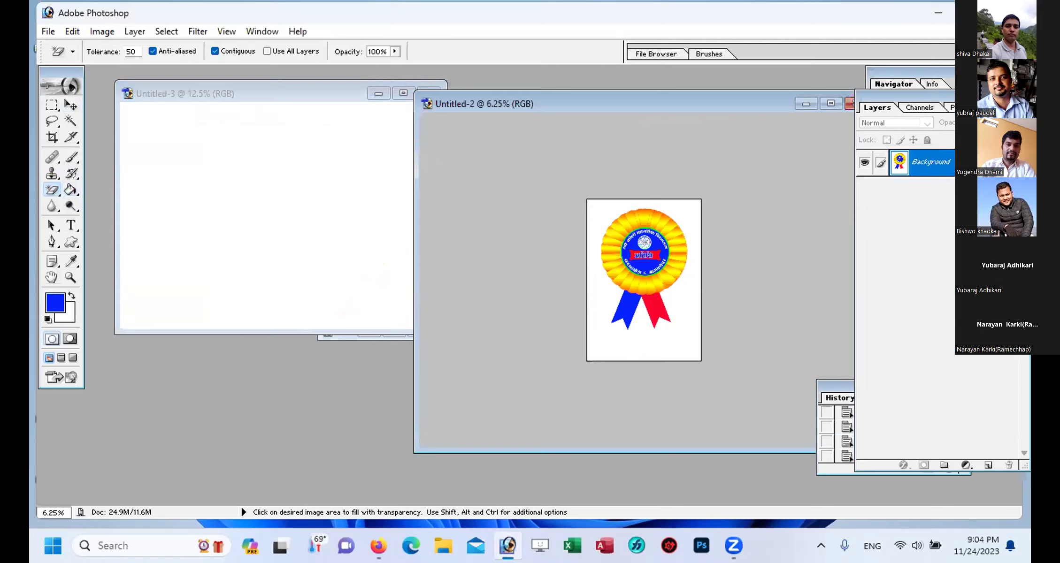
{"action": "left_click", "coordinate": [670, 338]}
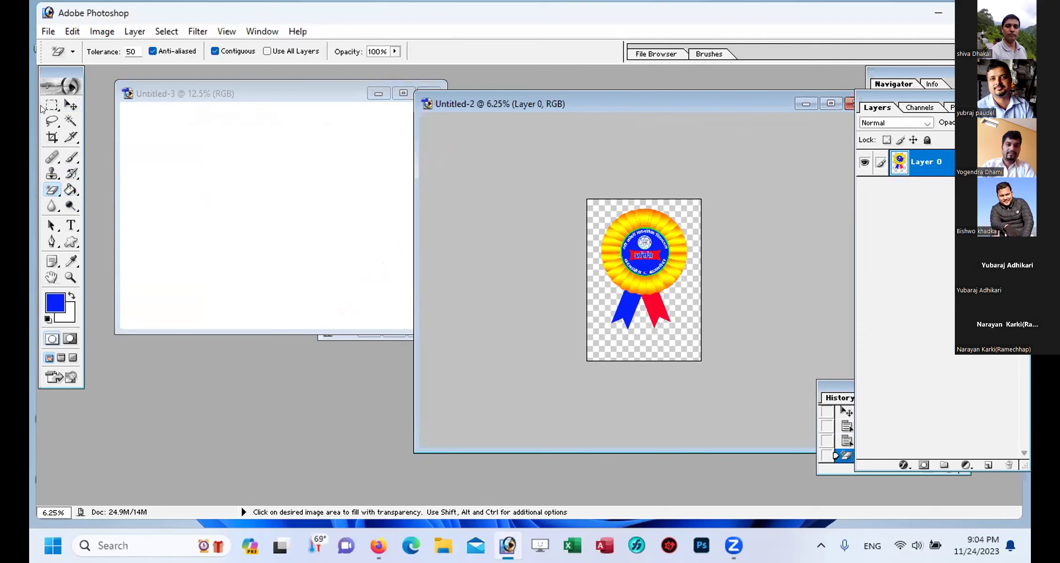
Step: Copy the cut-out badge into the landscape document and scale it proportionally to about 48%
{"action": "left_click", "coordinate": [70, 105]}
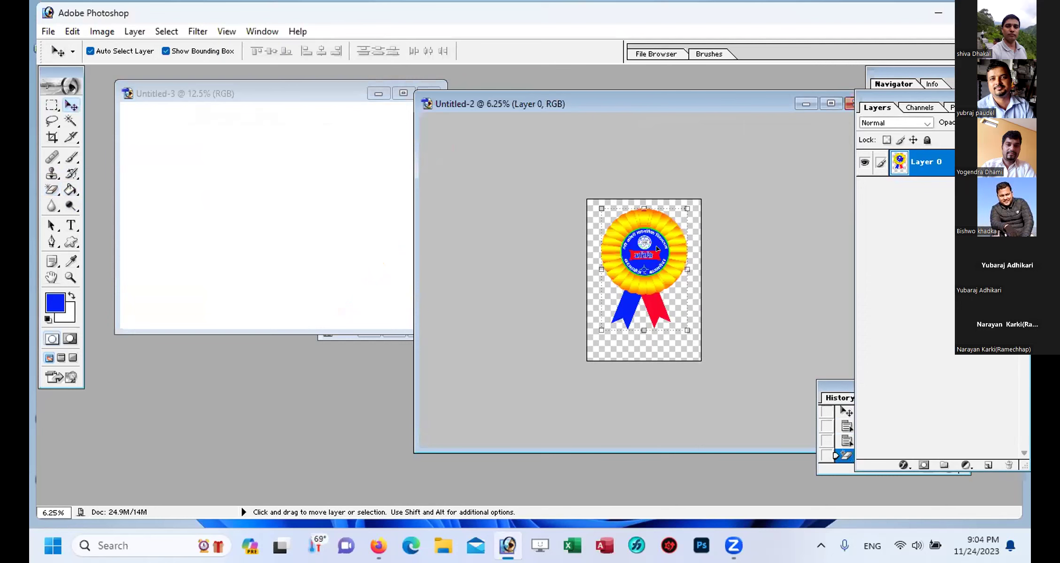
{"action": "left_click_drag", "start_coordinate": [646, 253], "coordinate": [247, 158]}
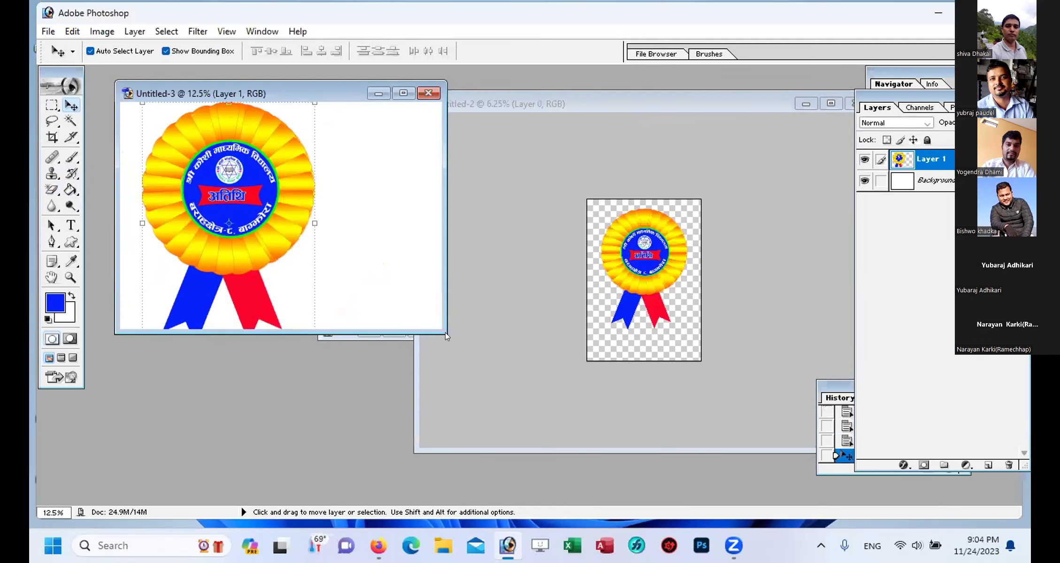
{"action": "left_click_drag", "start_coordinate": [438, 325], "coordinate": [620, 449]}
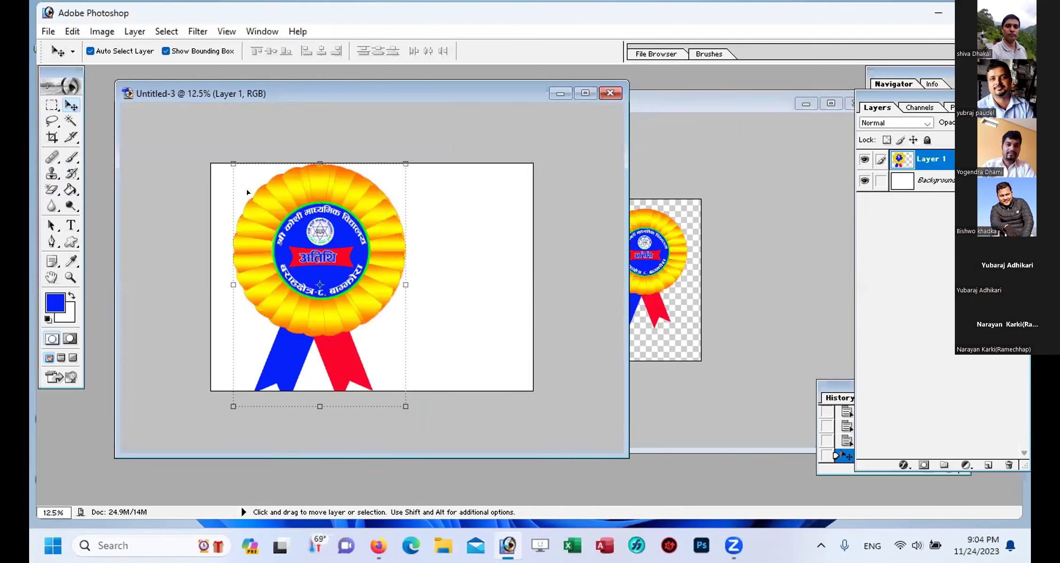
{"action": "left_click_drag", "start_coordinate": [225, 158], "coordinate": [315, 287]}
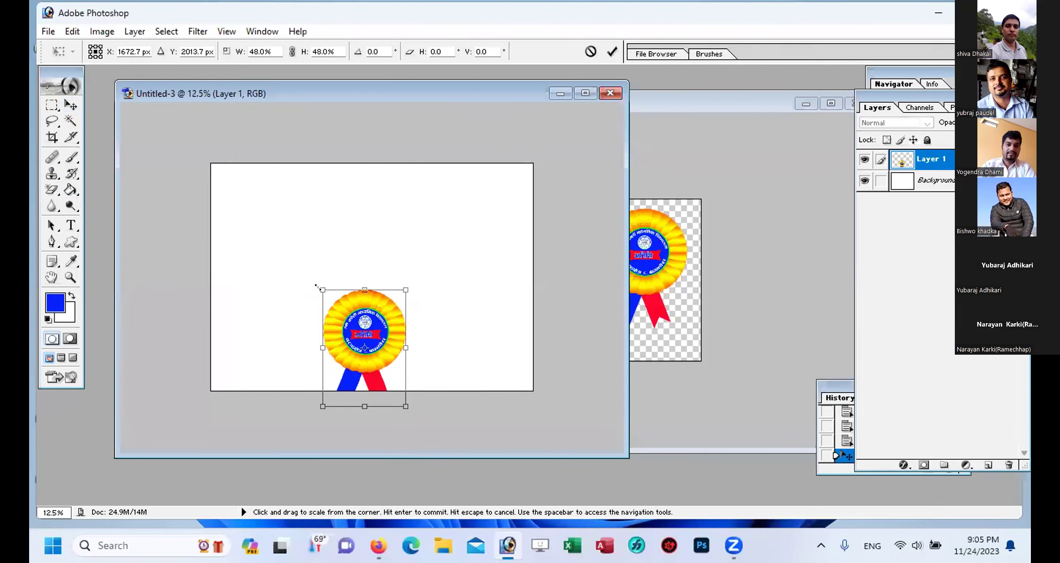
{"action": "key", "text": "Return"}
Step: Move the badge into the page's upper-left corner, leaving a small margin from both edges
{"action": "left_click_drag", "start_coordinate": [374, 319], "coordinate": [268, 194]}
{"action": "key", "text": "shift+Down"}
{"action": "key", "text": "shift+Down"}
{"action": "key", "text": "shift+Down"}
{"action": "key", "text": "shift+Down"}
{"action": "key", "text": "shift+Down"}
{"action": "key", "text": "shift+Right"}
{"action": "key", "text": "shift+Right"}
{"action": "key", "text": "shift+Right"}
{"action": "key", "text": "shift+Right"}
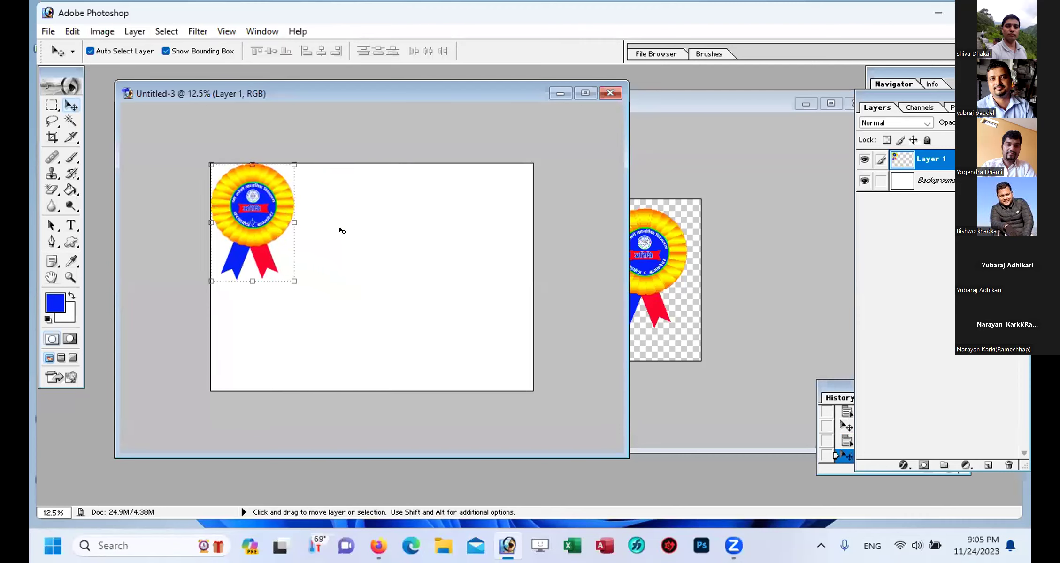
{"action": "key", "text": "shift+Right"}
{"action": "key", "text": "shift+Right"}
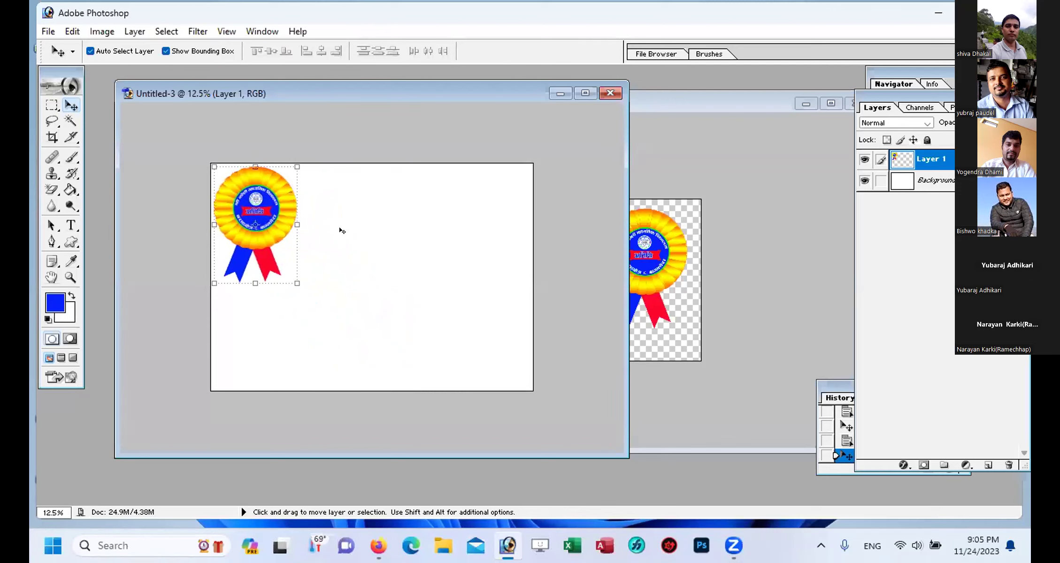
Step: Try duplicating the badge twice in a row across the page, and undo both copies
{"action": "key", "text": "alt"}
{"action": "left_click_drag", "start_coordinate": [269, 237], "coordinate": [434, 244]}
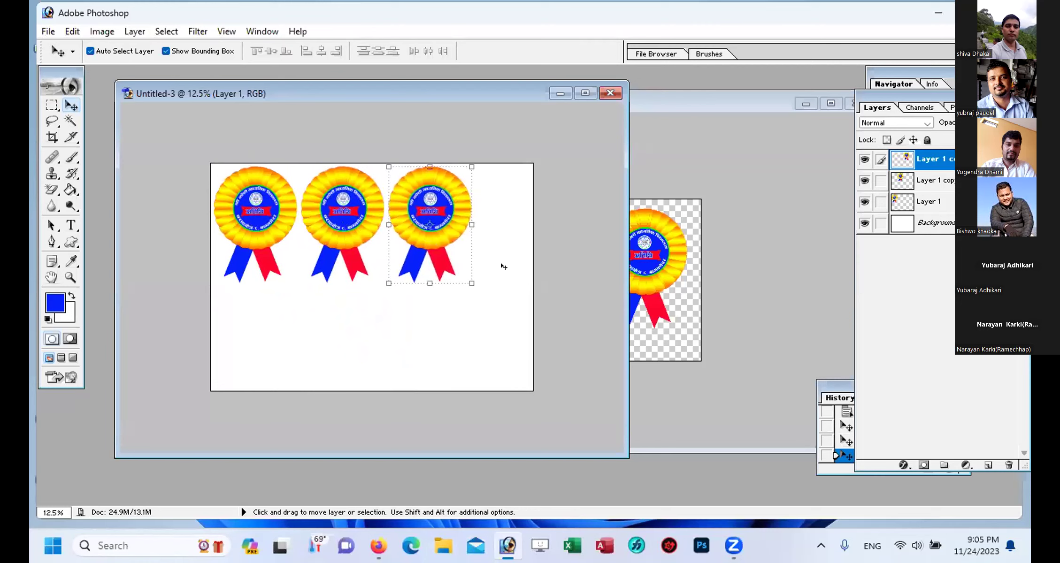
{"action": "key", "text": "ctrl+alt+z"}
{"action": "key", "text": "ctrl+alt+z"}
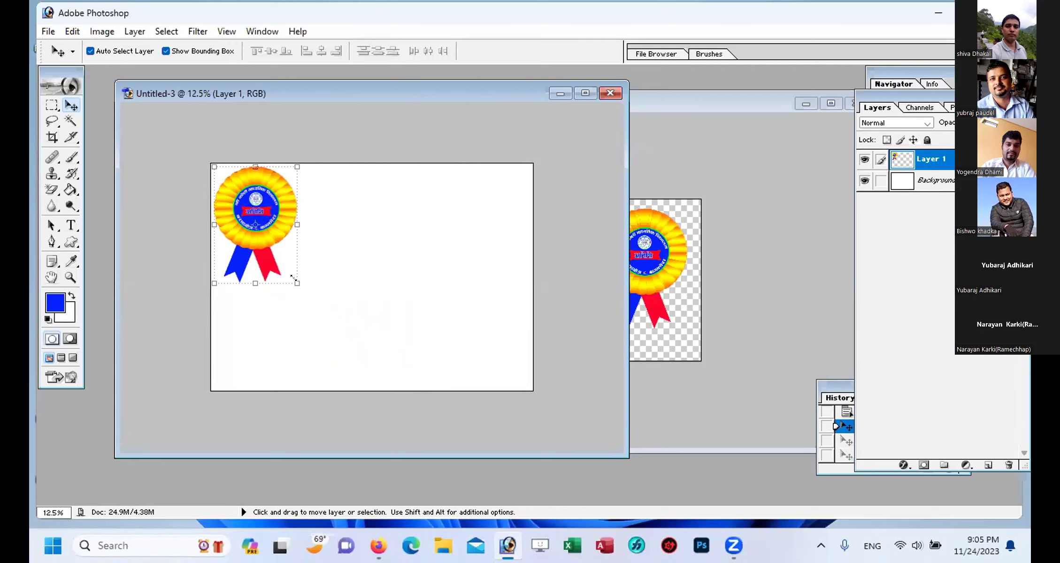
Step: Shrink the badge slightly and duplicate it three times to make a row of four across the page
{"action": "left_click_drag", "start_coordinate": [294, 278], "coordinate": [285, 266]}
{"action": "key", "text": "Return"}
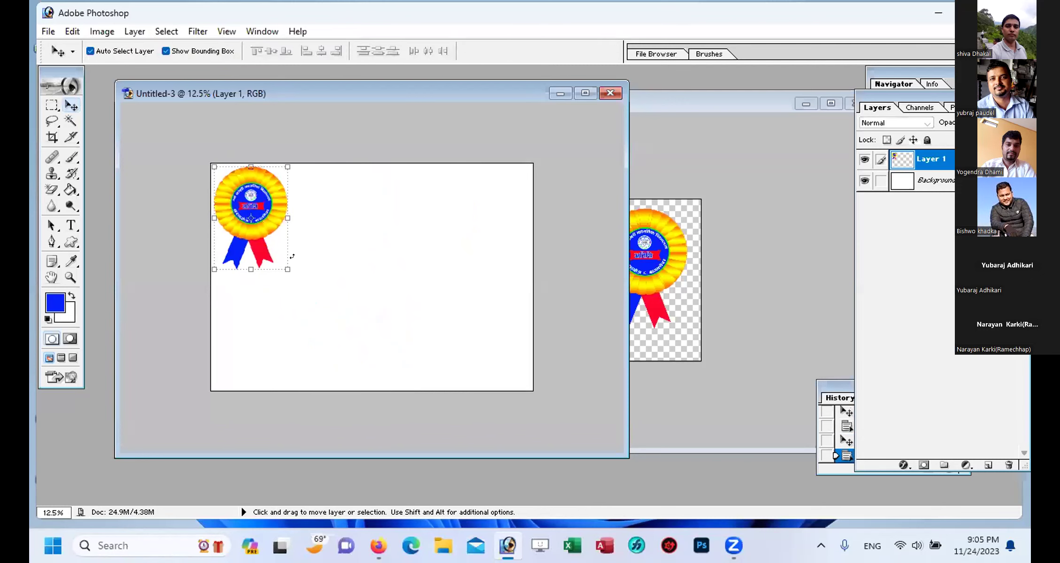
{"action": "left_click_drag", "start_coordinate": [248, 237], "coordinate": [492, 229]}
{"action": "key", "text": "ctrl+t"}
{"action": "left_click_drag", "start_coordinate": [427, 222], "coordinate": [426, 217]}
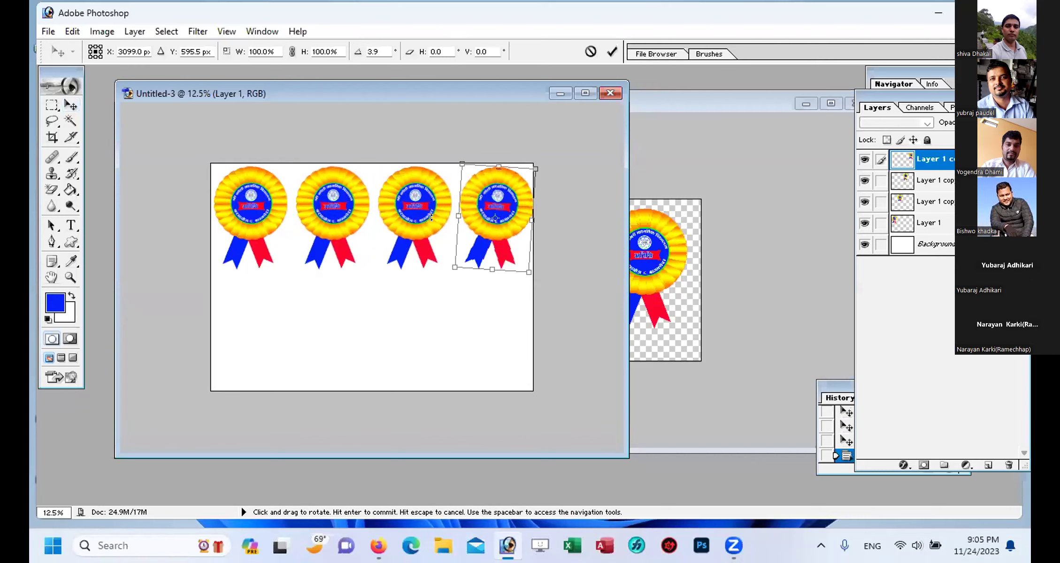
{"action": "key", "text": "Escape"}
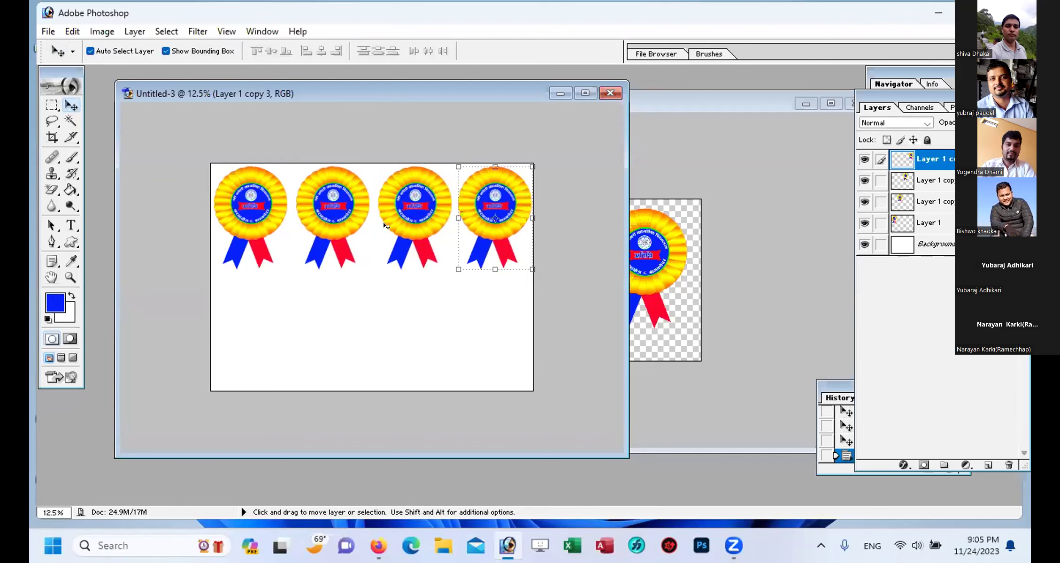
Step: Nudge the second and third badges slightly left to even out the spacing in the row
{"action": "left_click", "coordinate": [328, 219]}
{"action": "key", "text": "shift+Left"}
{"action": "key", "text": "shift+Left"}
{"action": "left_click", "coordinate": [406, 215]}
{"action": "key", "text": "shift+Left"}
{"action": "key", "text": "shift+Left"}
{"action": "key", "text": "shift+Left"}
{"action": "key", "text": "shift+Left"}
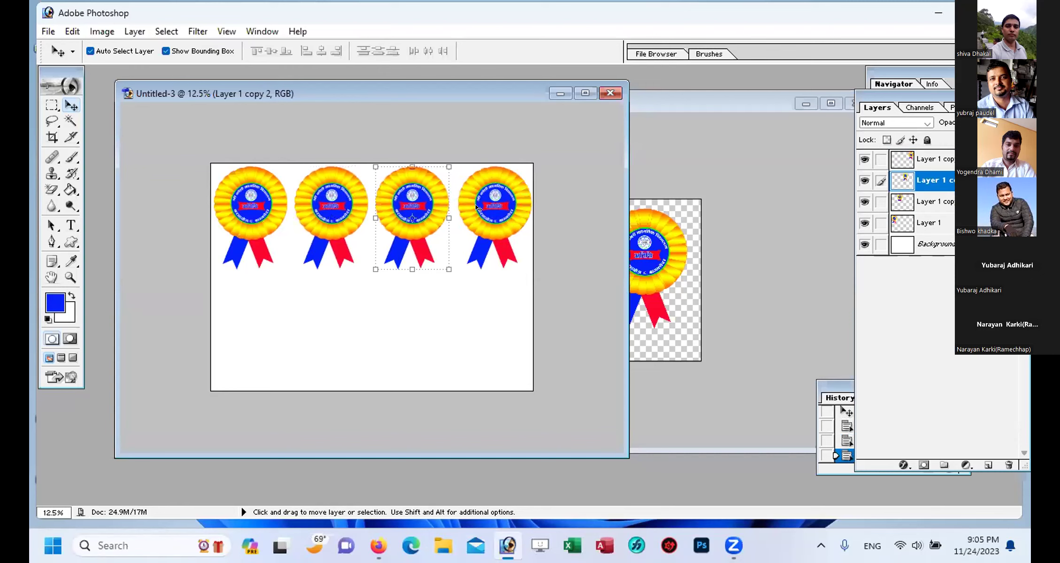
Step: Nudge the fourth badge slightly left to even out the spacing in the row
{"action": "left_click", "coordinate": [475, 204]}
{"action": "key", "text": "shift+Left"}
{"action": "key", "text": "shift+Left"}
{"action": "key", "text": "shift+Left"}
{"action": "key", "text": "shift+Left"}
{"action": "key", "text": "shift+Left"}
{"action": "key", "text": "shift+Left"}
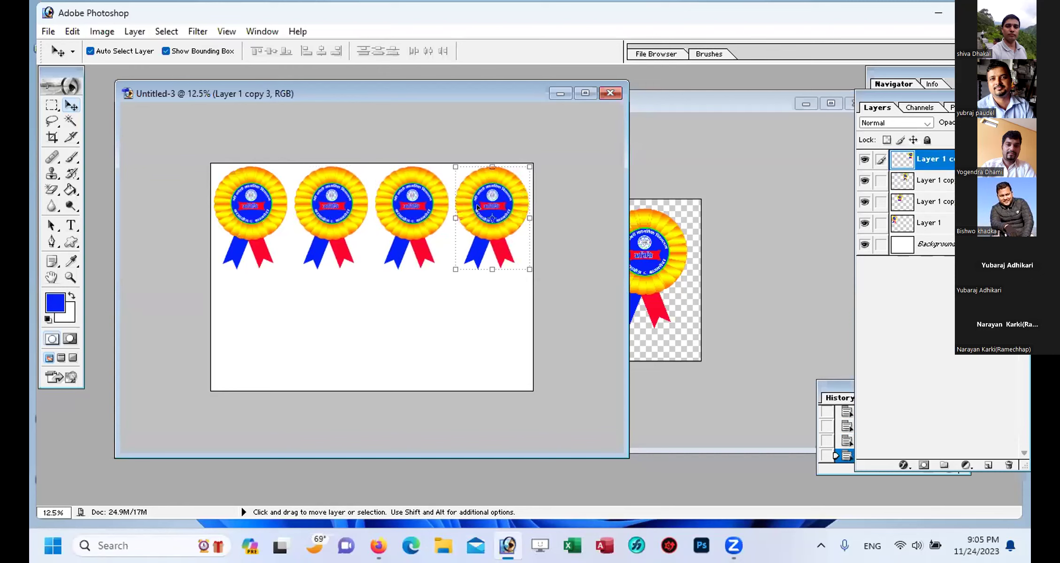
Step: Link and merge the four badges into one layer, then duplicate the row directly below to form a second row
{"action": "left_click", "coordinate": [421, 214], "text": "shift"}
{"action": "left_click", "coordinate": [313, 202], "text": "shift"}
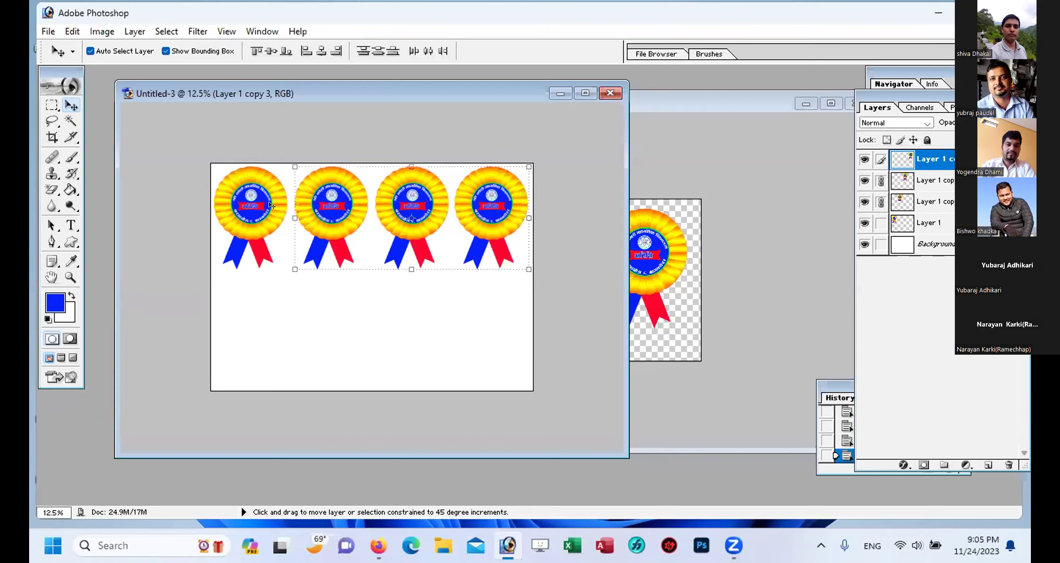
{"action": "left_click", "coordinate": [244, 202], "text": "shift"}
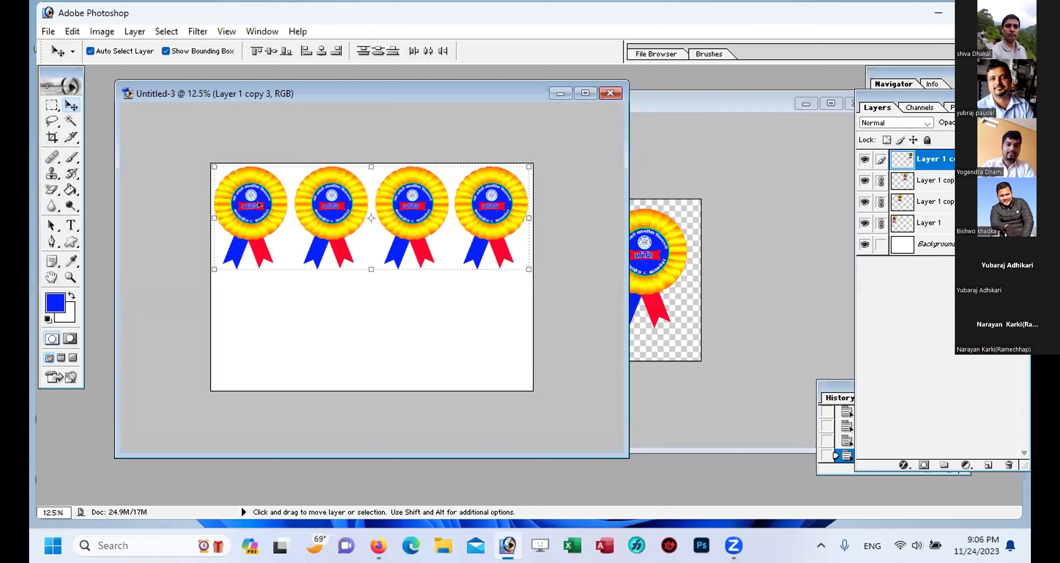
{"action": "key", "text": "ctrl+e"}
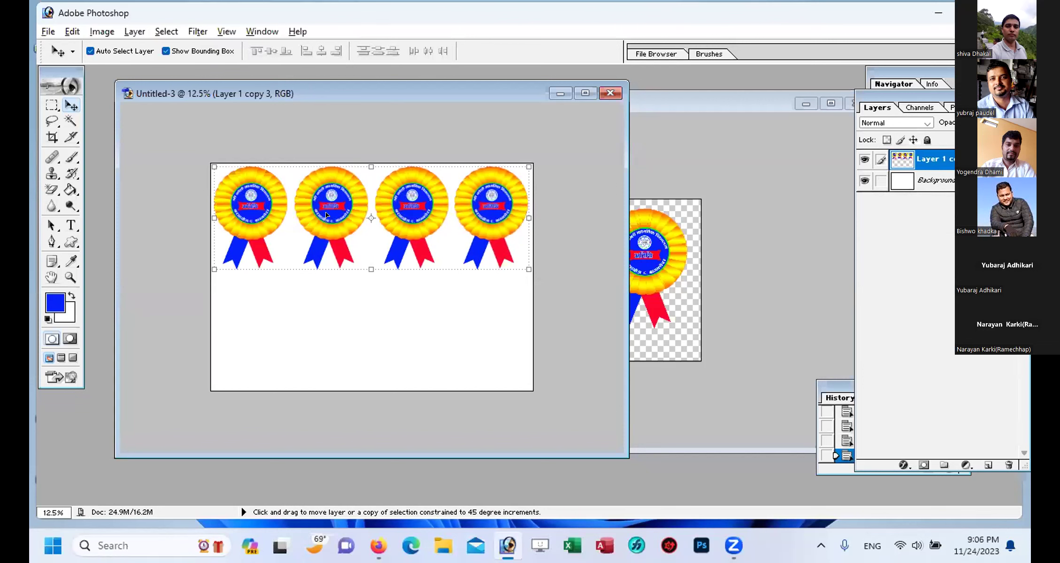
{"action": "left_click_drag", "start_coordinate": [324, 214], "coordinate": [327, 319]}
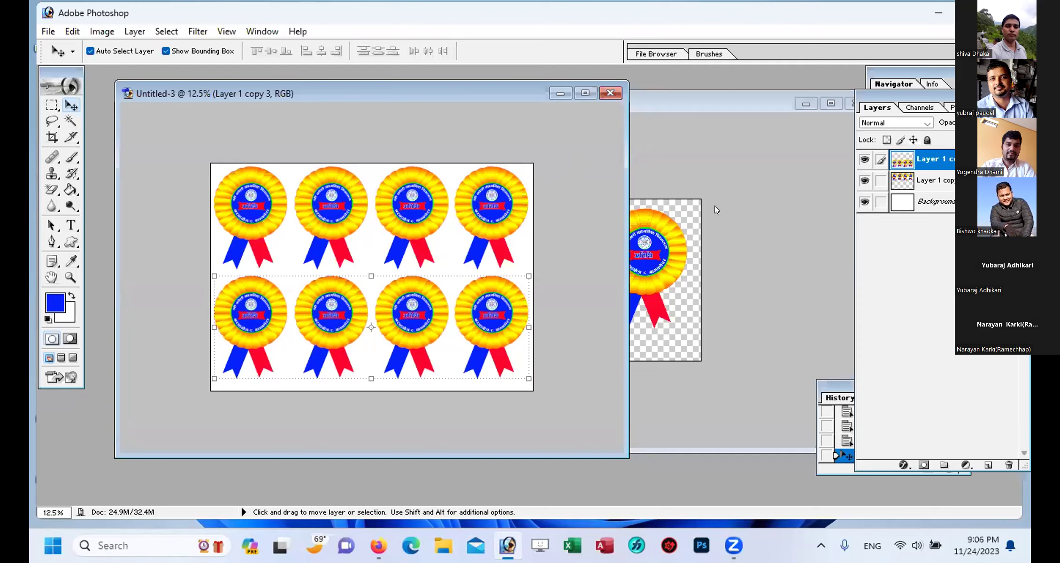
{"action": "left_click", "coordinate": [938, 205]}
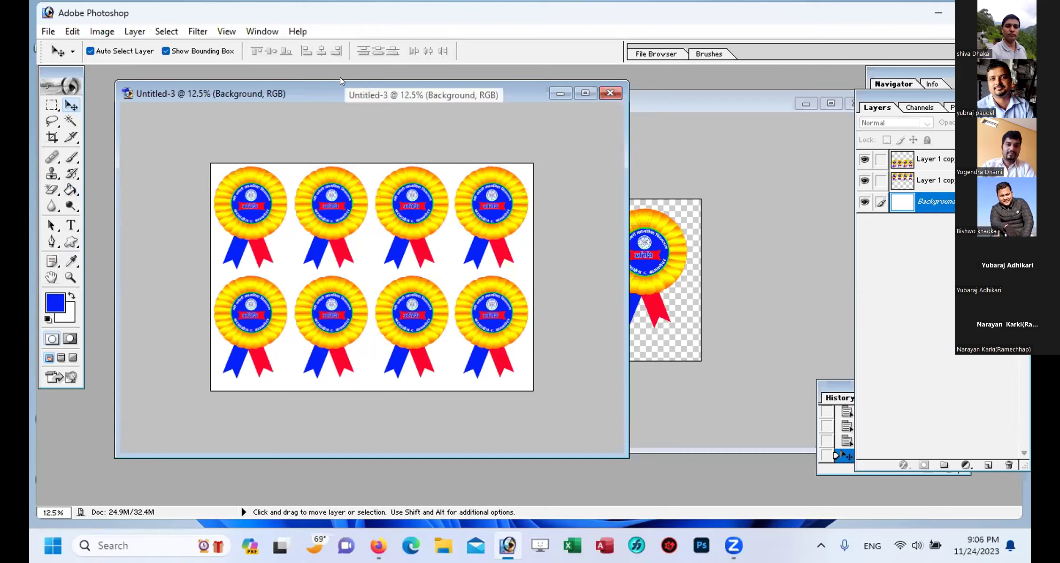
Step: Crop the single-badge document closely around the rosette and its ribbons, leaving a narrow transparent margin
{"action": "left_click_drag", "start_coordinate": [313, 94], "coordinate": [172, 108]}
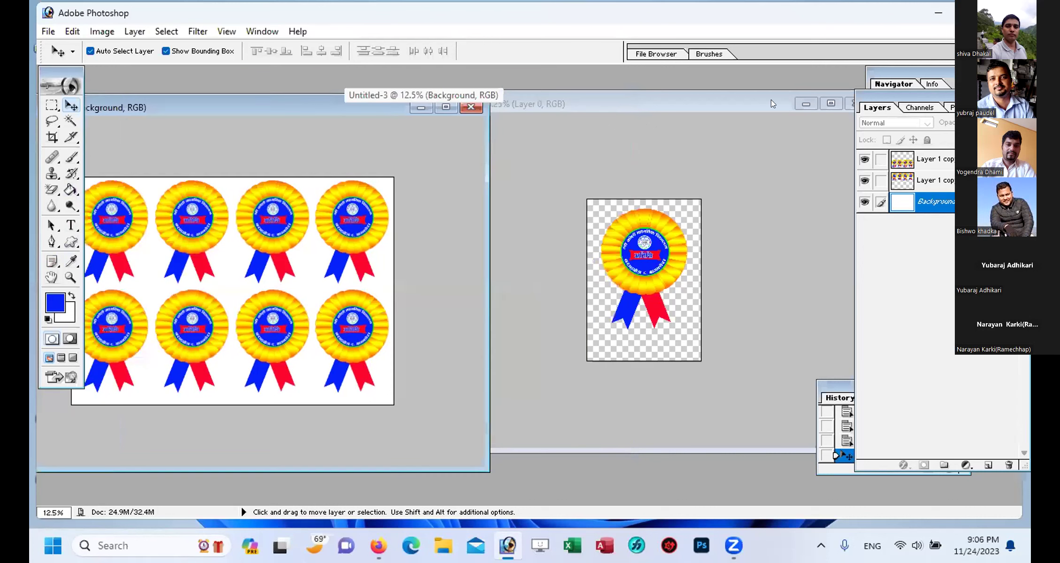
{"action": "left_click", "coordinate": [723, 101]}
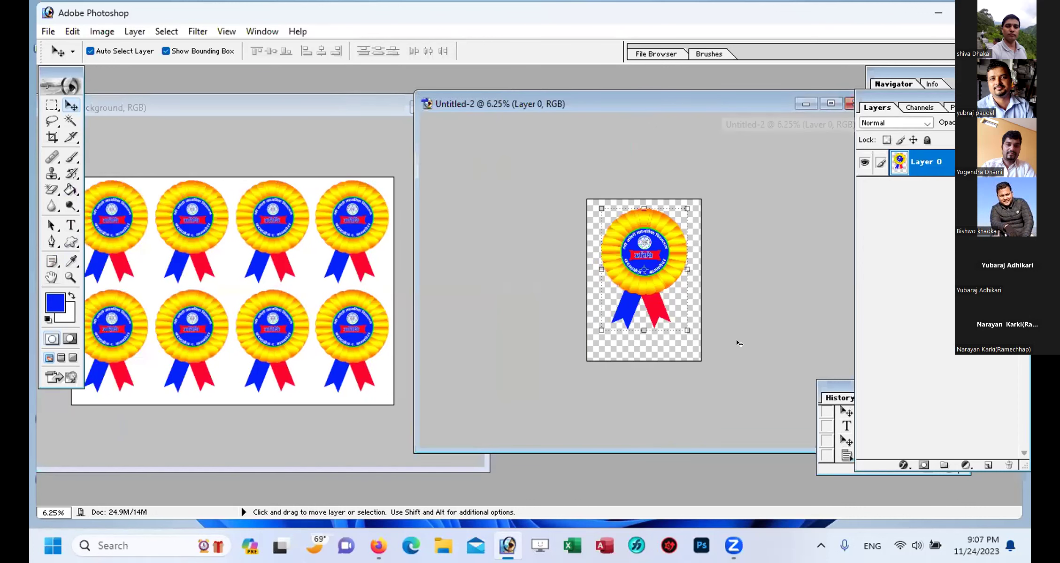
{"action": "left_click", "coordinate": [52, 137]}
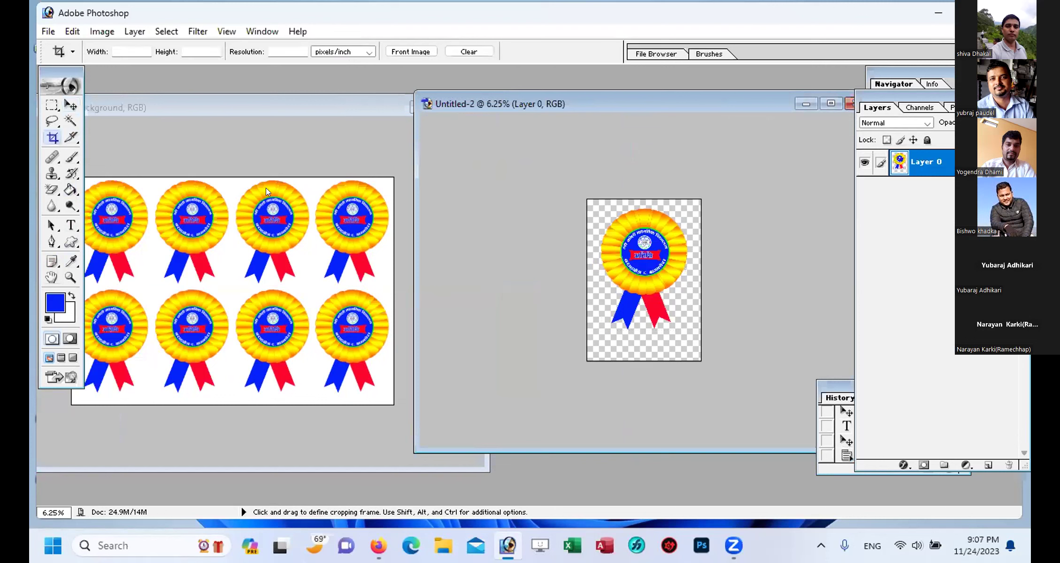
{"action": "left_click_drag", "start_coordinate": [594, 205], "coordinate": [684, 325]}
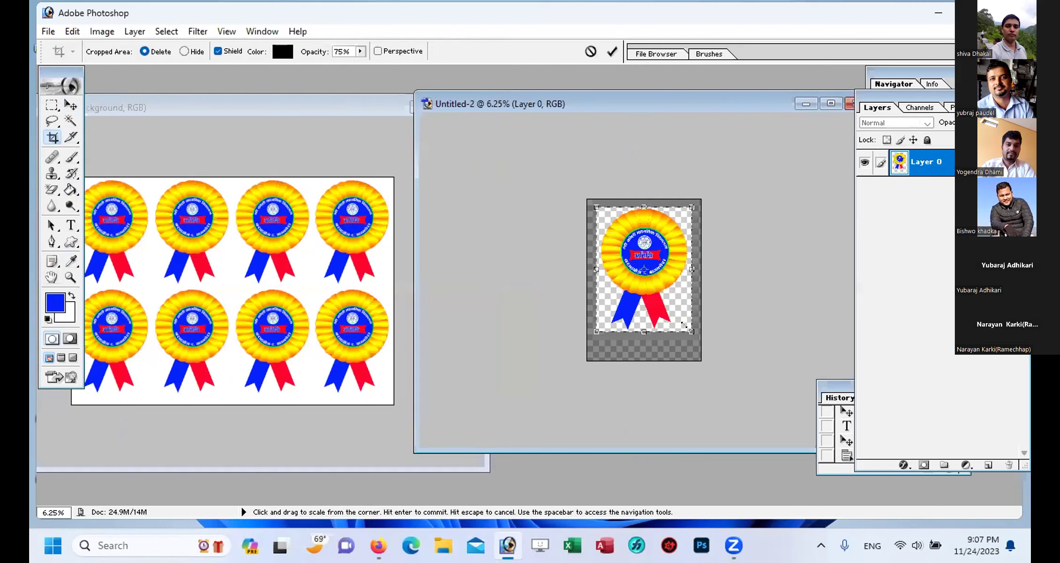
{"action": "key", "text": "Return"}
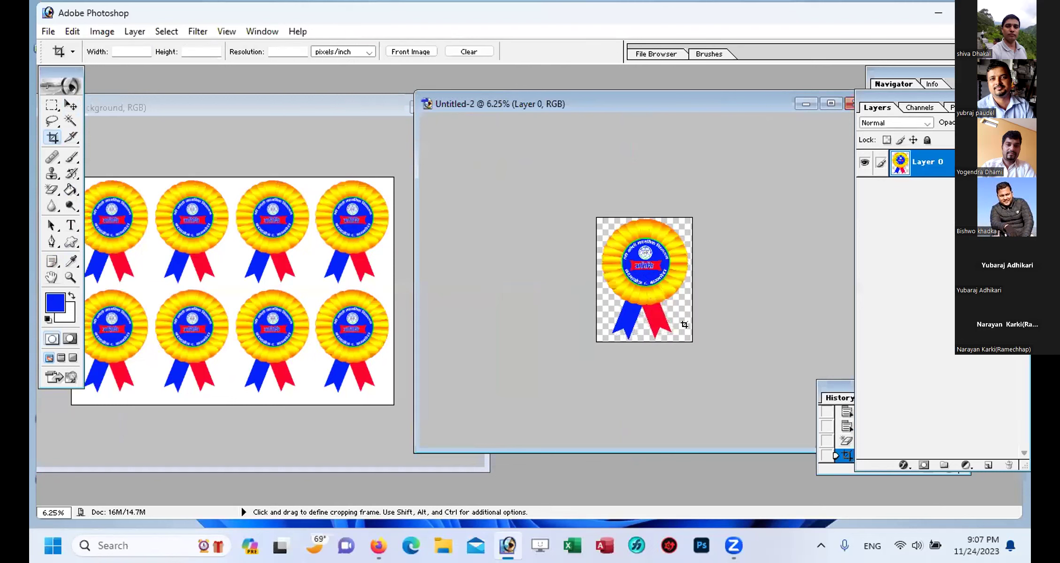
Step: Select the entire badge canvas and apply a centered 10 px blue stroke around its edge
{"action": "key", "text": "ctrl+a"}
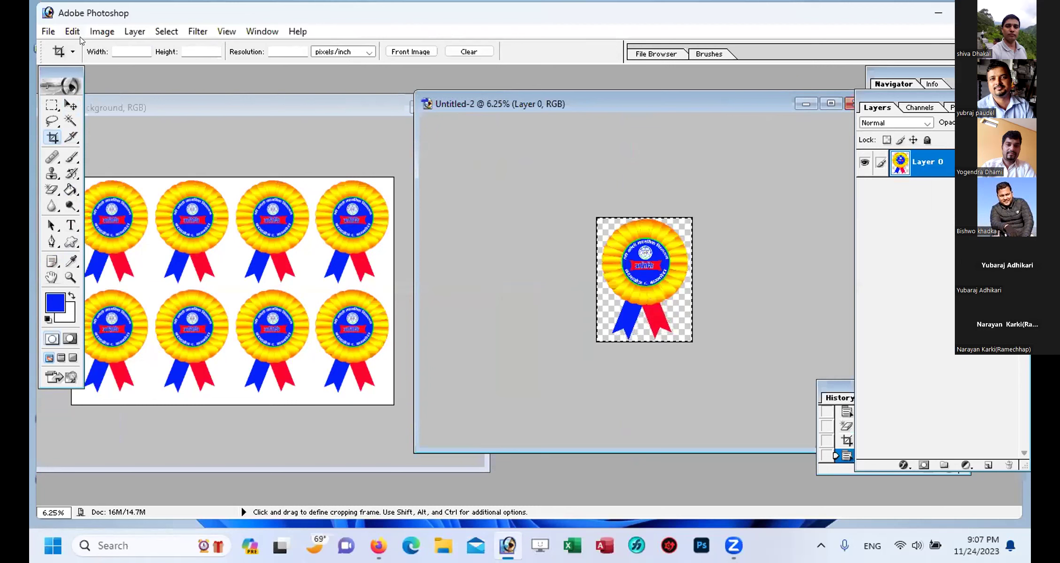
{"action": "left_click", "coordinate": [74, 31]}
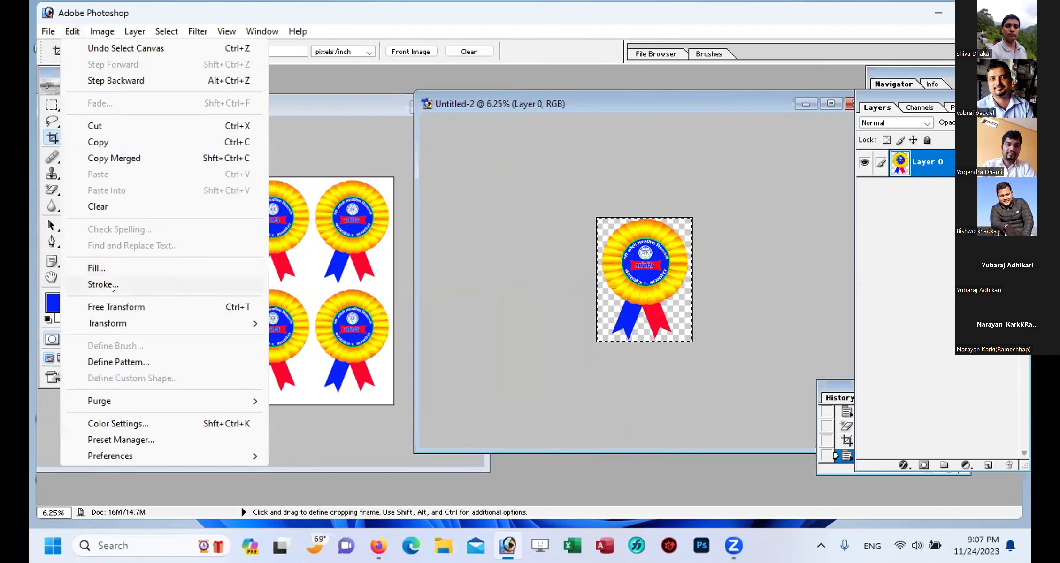
{"action": "left_click", "coordinate": [137, 292]}
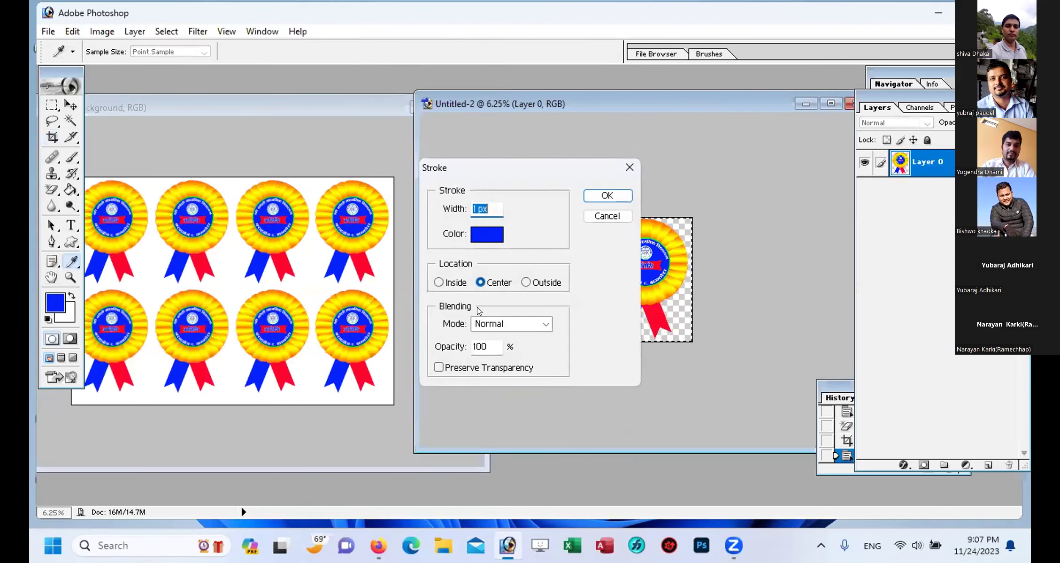
{"action": "left_click", "coordinate": [474, 208]}
{"action": "type", "text": "0"}
{"action": "left_click", "coordinate": [608, 195]}
{"action": "key", "text": "c"}
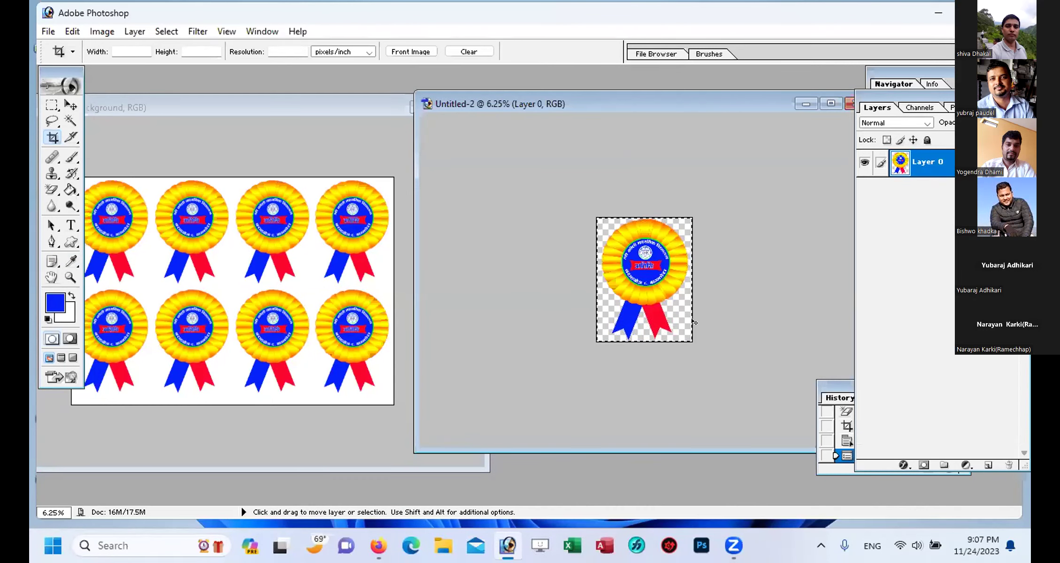
{"action": "key", "text": "ctrl+plus"}
{"action": "key", "text": "ctrl+plus"}
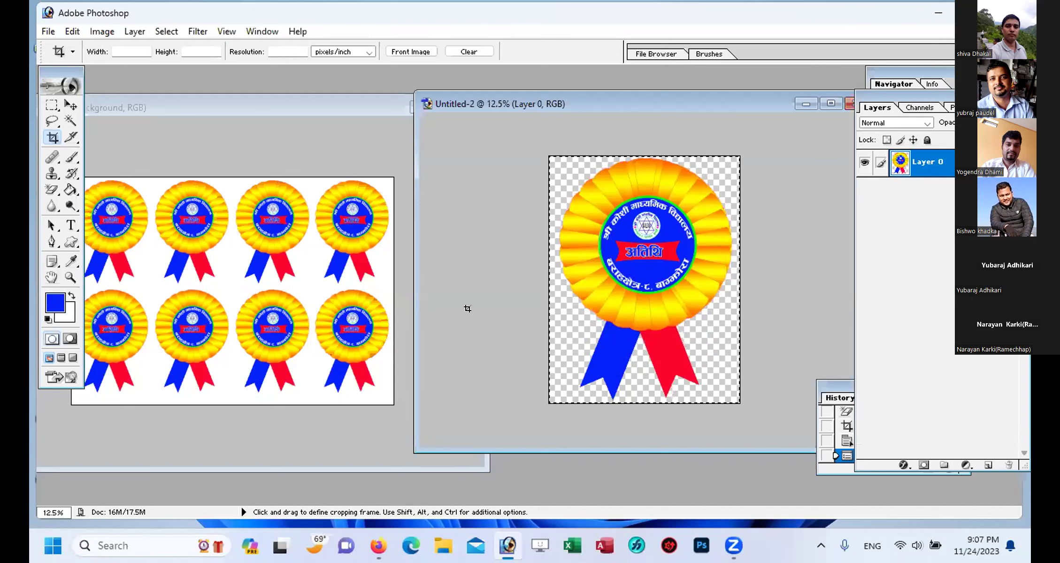
{"action": "key", "text": "Return"}
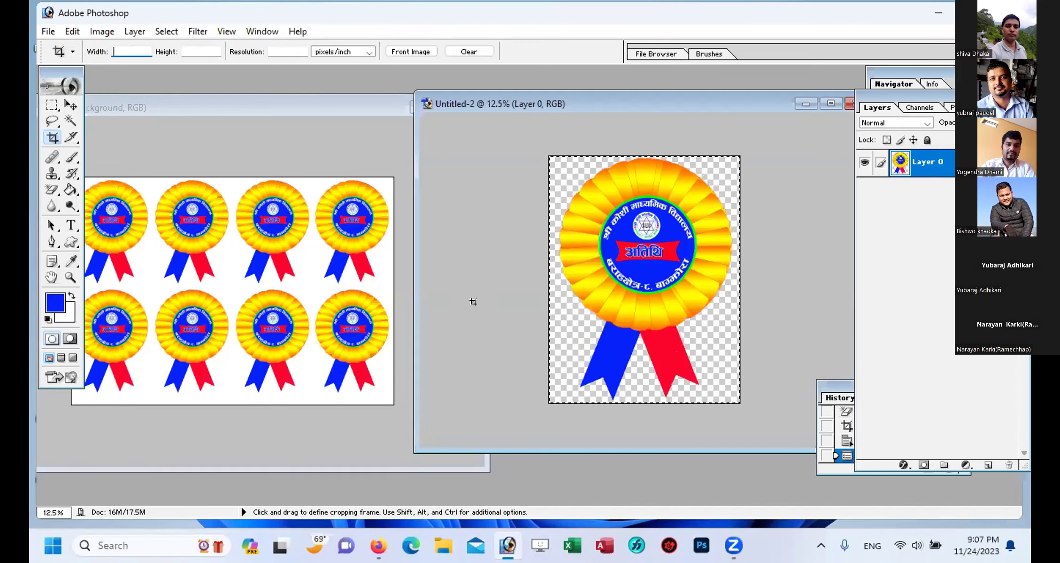
Step: Apply a thicker centered blue stroke of 50 px around the badge canvas and deselect it
{"action": "left_click", "coordinate": [71, 105]}
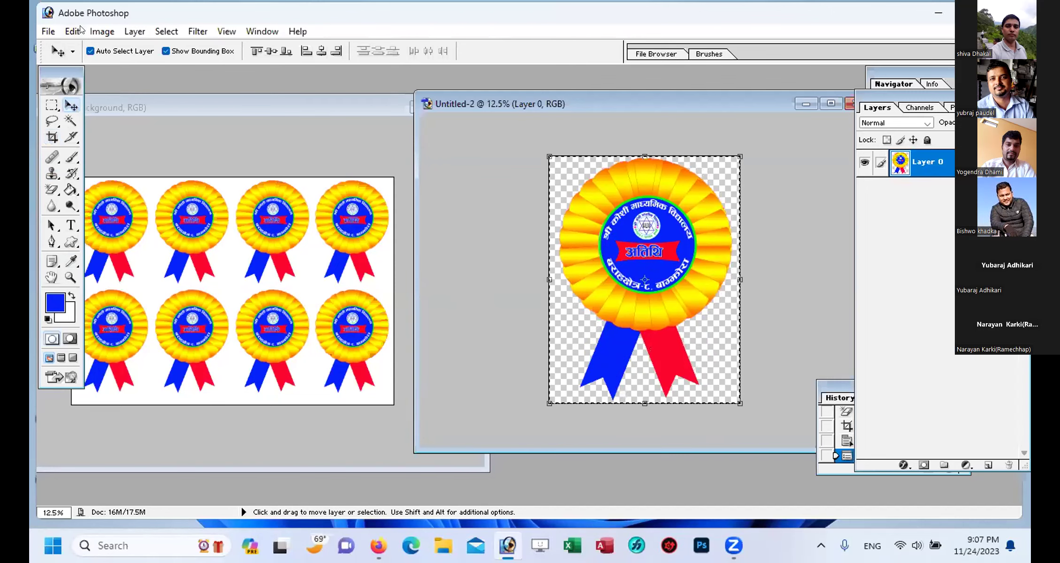
{"action": "left_click", "coordinate": [66, 34]}
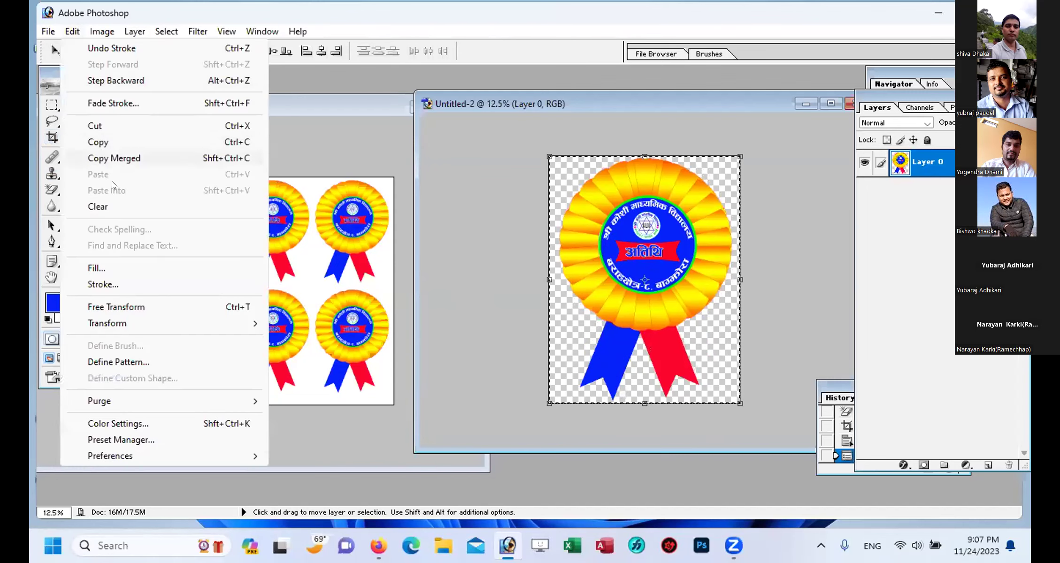
{"action": "left_click", "coordinate": [112, 277]}
{"action": "left_click", "coordinate": [488, 208]}
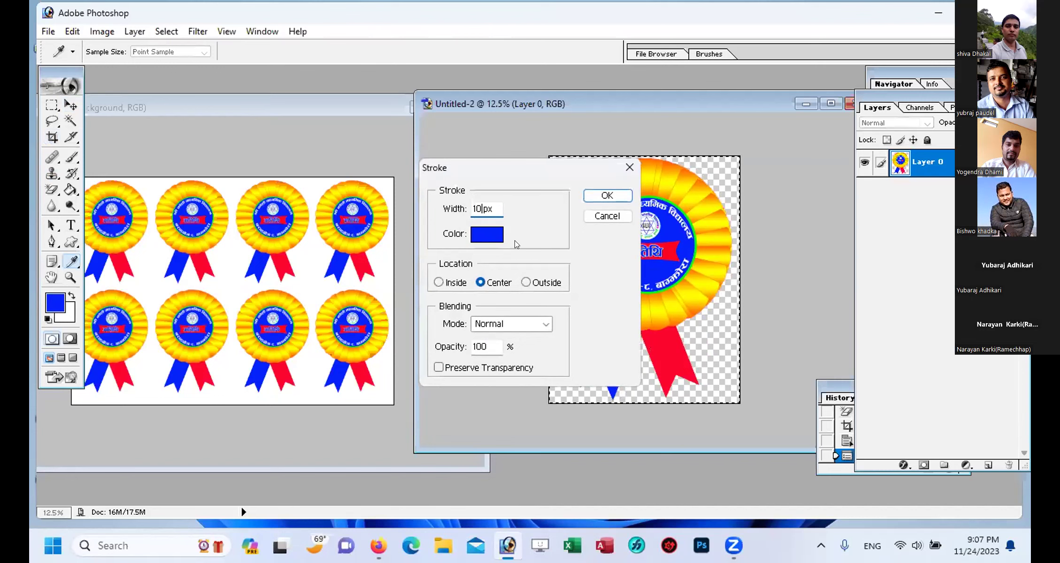
{"action": "key", "text": "BackSpace"}
{"action": "key", "text": "BackSpace"}
{"action": "key", "text": "BackSpace"}
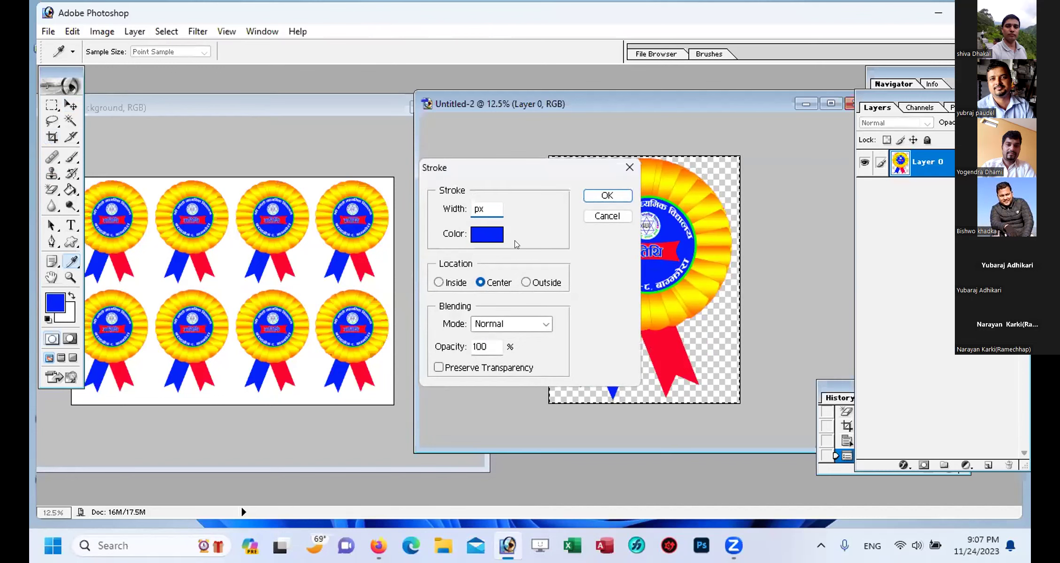
{"action": "type", "text": "50"}
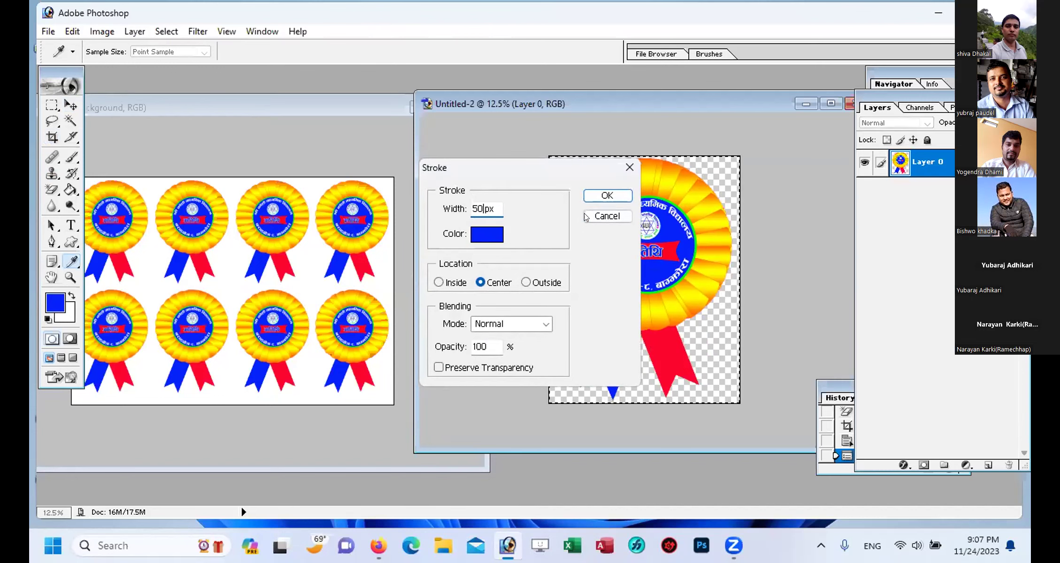
{"action": "left_click", "coordinate": [607, 195]}
{"action": "key", "text": "v"}
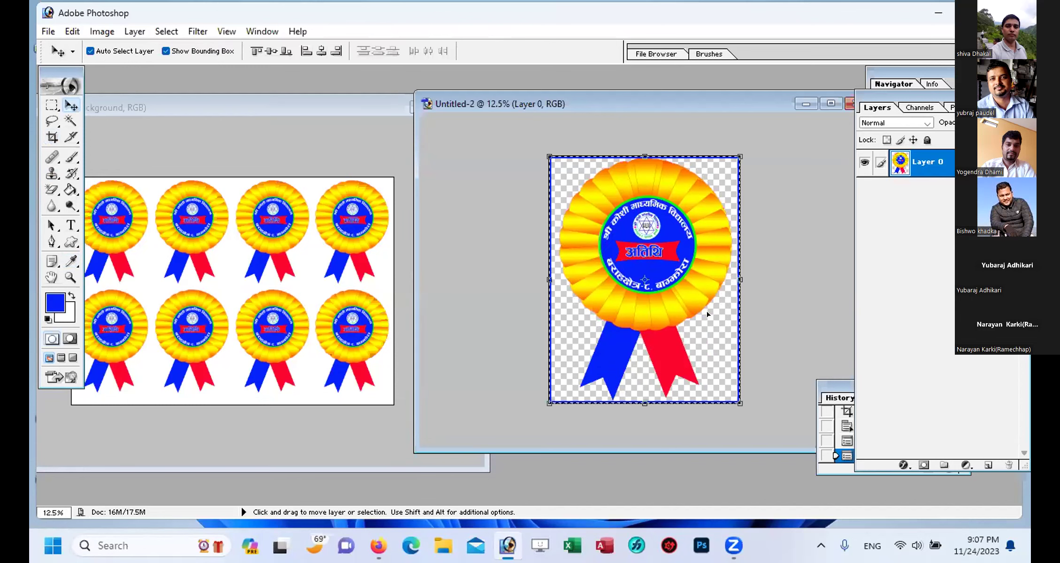
{"action": "key", "text": "ctrl+d"}
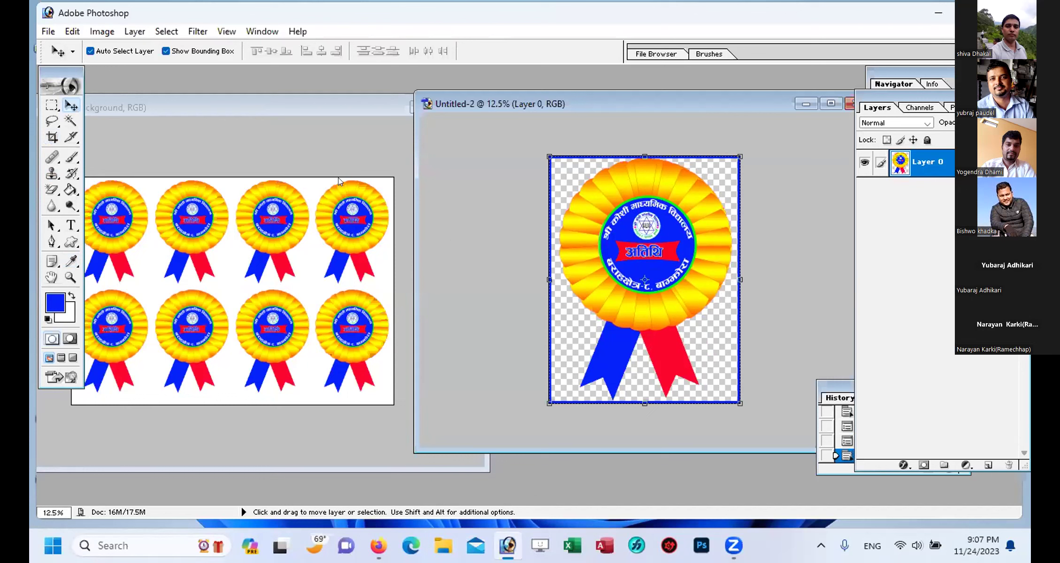
Step: Revert the page holding the eight badges to its initial blank state using the document history
{"action": "left_click", "coordinate": [249, 105]}
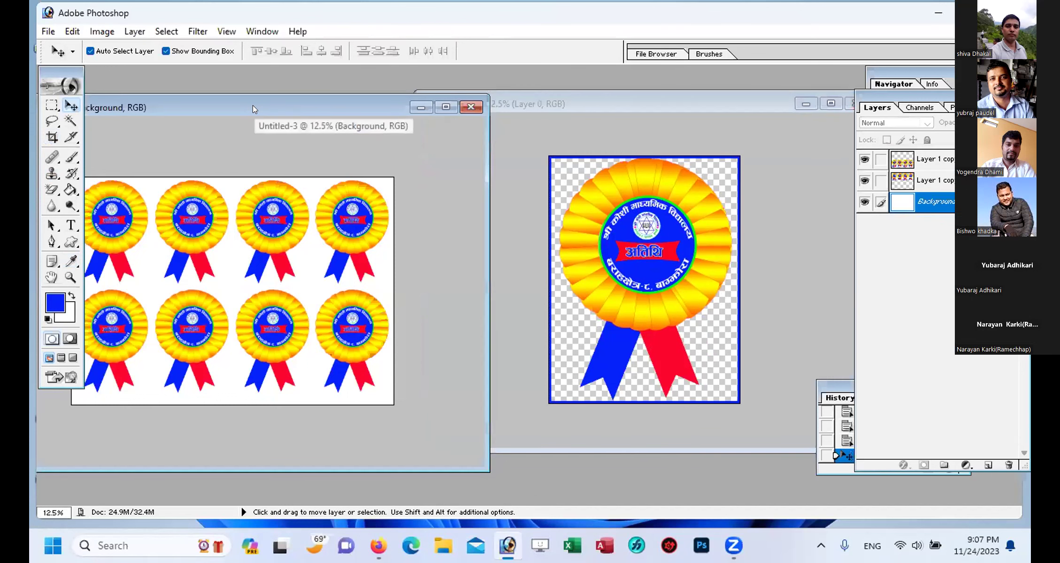
{"action": "left_click_drag", "start_coordinate": [253, 105], "coordinate": [380, 92]}
{"action": "left_click_drag", "start_coordinate": [894, 97], "coordinate": [971, 160]}
{"action": "left_click", "coordinate": [864, 403]}
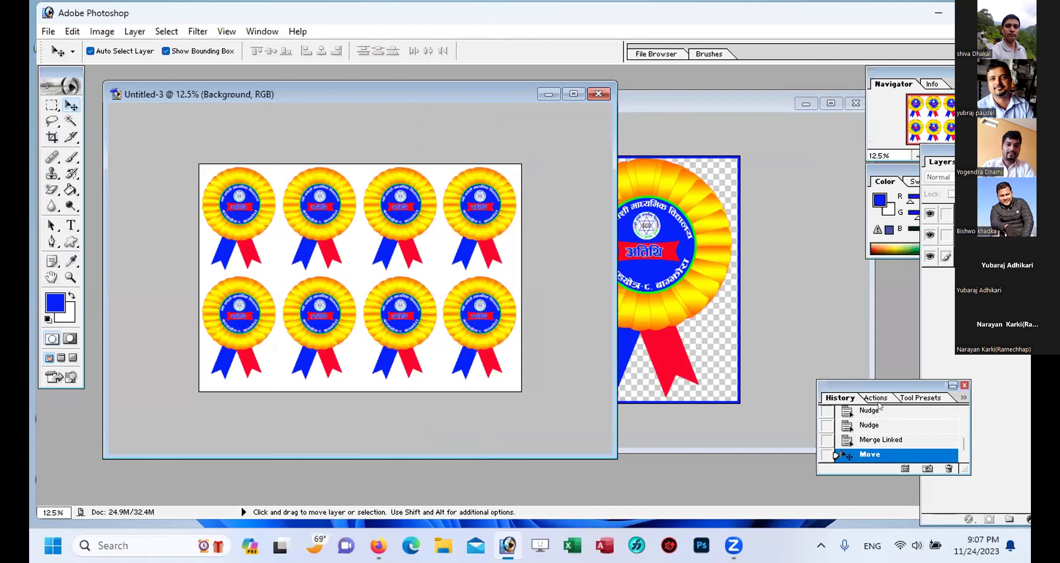
{"action": "scroll", "coordinate": [947, 427], "scroll_direction": "up", "scroll_amount": 10}
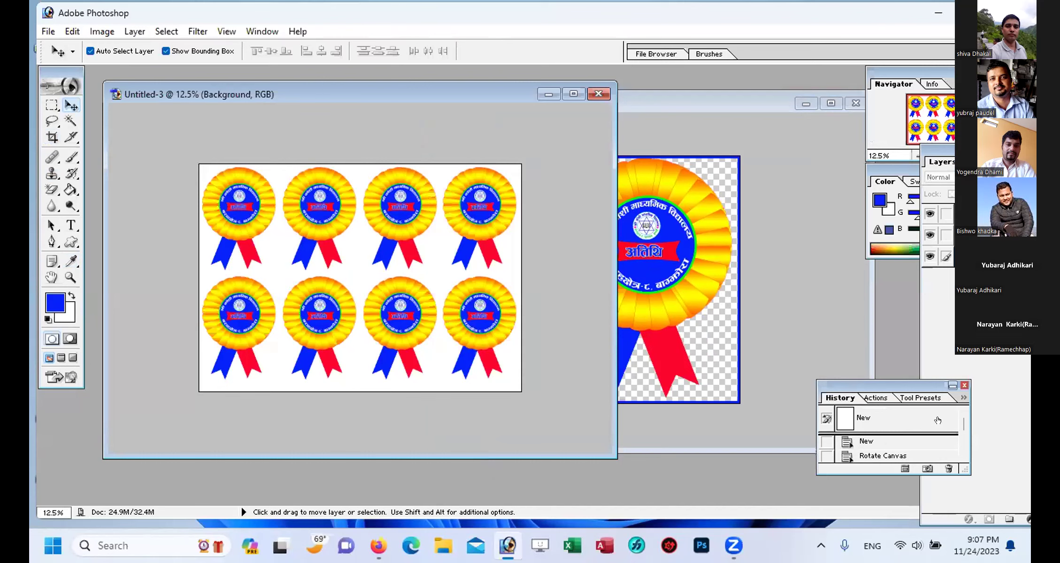
{"action": "left_click", "coordinate": [930, 417]}
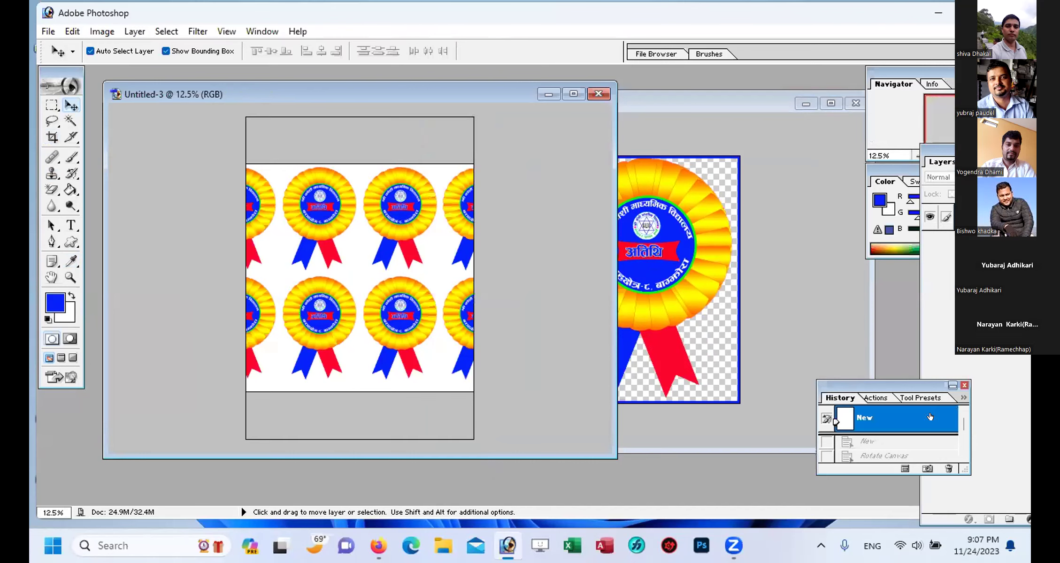
Step: Rotate the blank page's canvas 90° CCW to landscape orientation
{"action": "left_click", "coordinate": [104, 32]}
{"action": "mouse_move", "coordinate": [161, 183]}
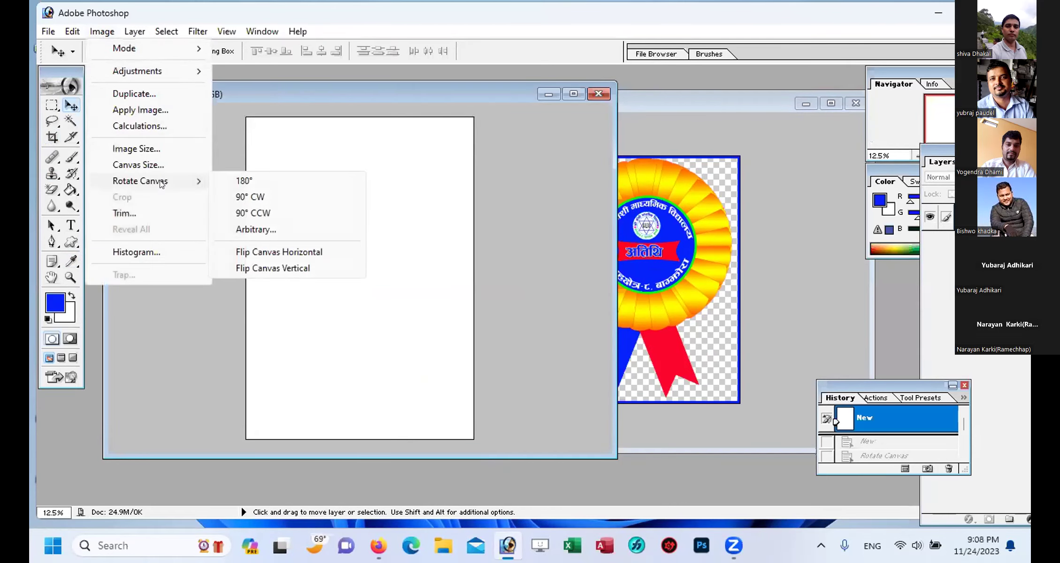
{"action": "left_click", "coordinate": [254, 214]}
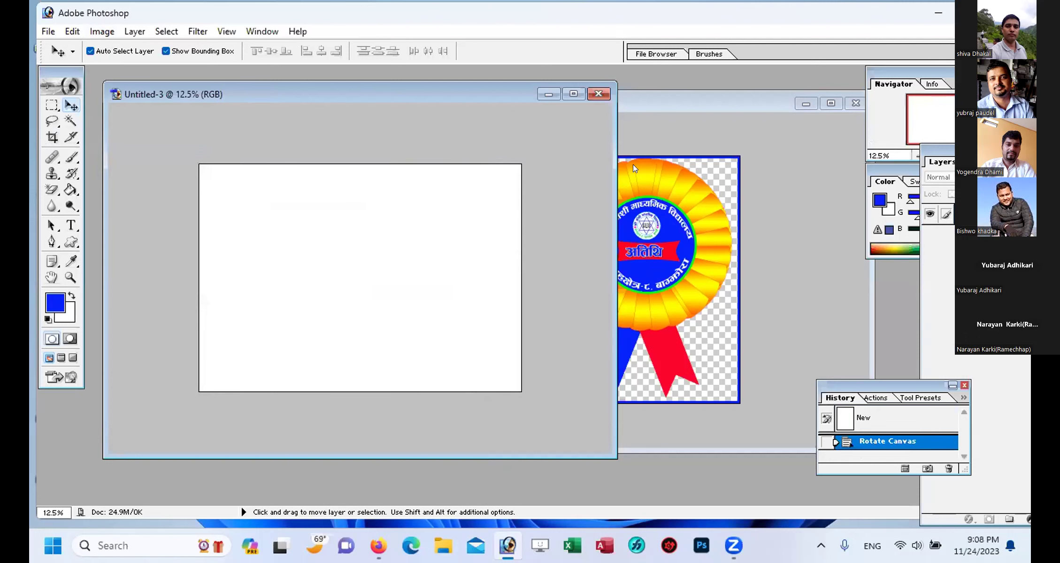
Step: Resize the badge image to a document width of 3.5 inches with proportions constrained
{"action": "left_click", "coordinate": [679, 100]}
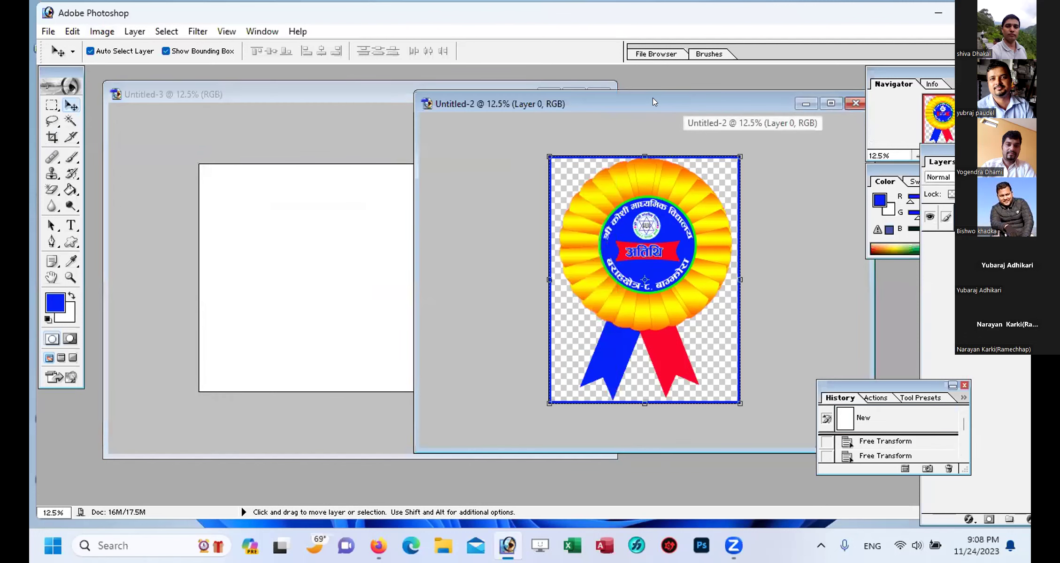
{"action": "left_click_drag", "start_coordinate": [653, 98], "coordinate": [574, 110]}
{"action": "right_click", "coordinate": [580, 112]}
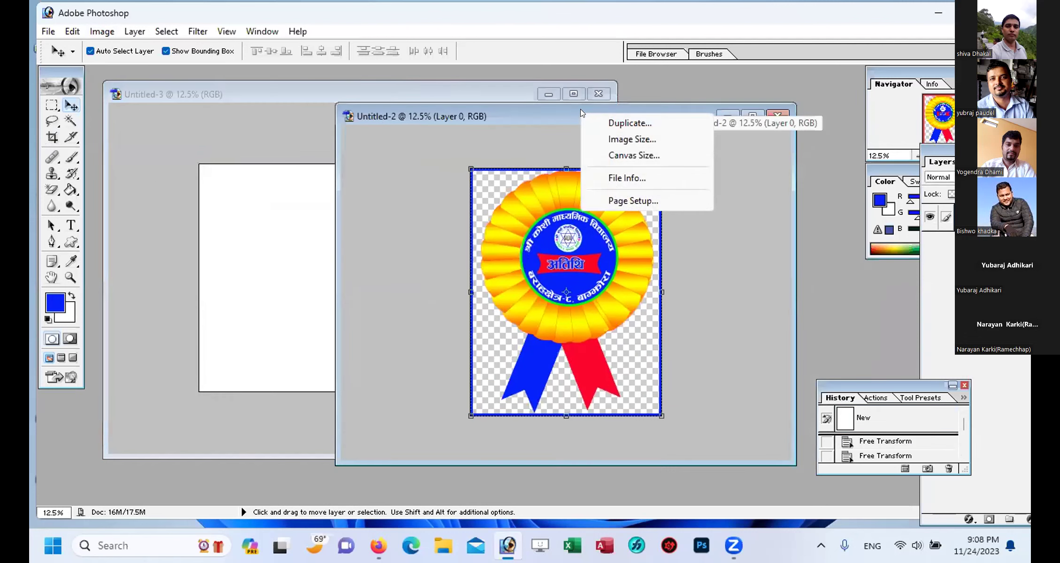
{"action": "left_click", "coordinate": [615, 137]}
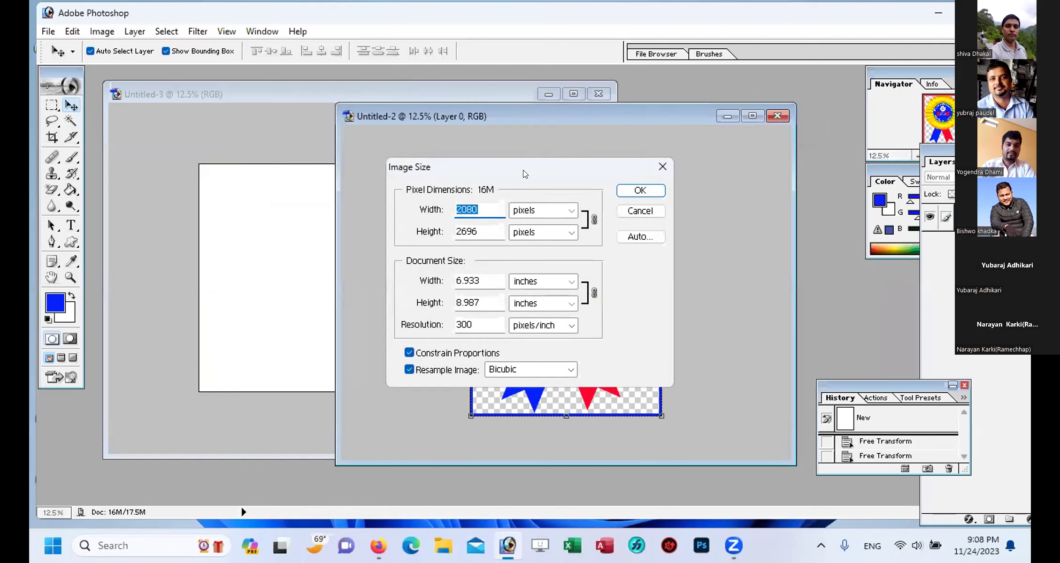
{"action": "left_click_drag", "start_coordinate": [464, 166], "coordinate": [628, 83]}
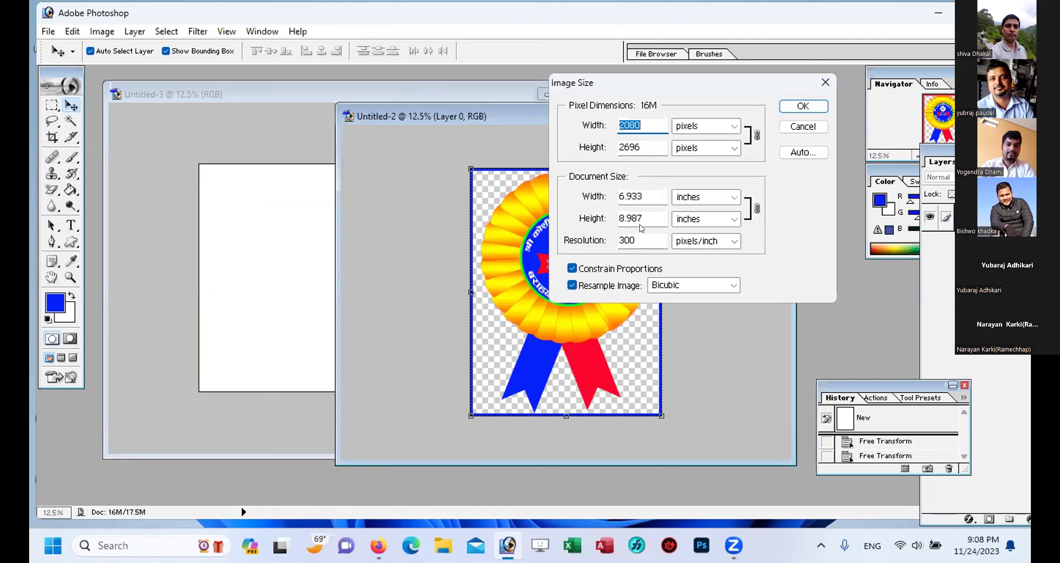
{"action": "double_click", "coordinate": [639, 195]}
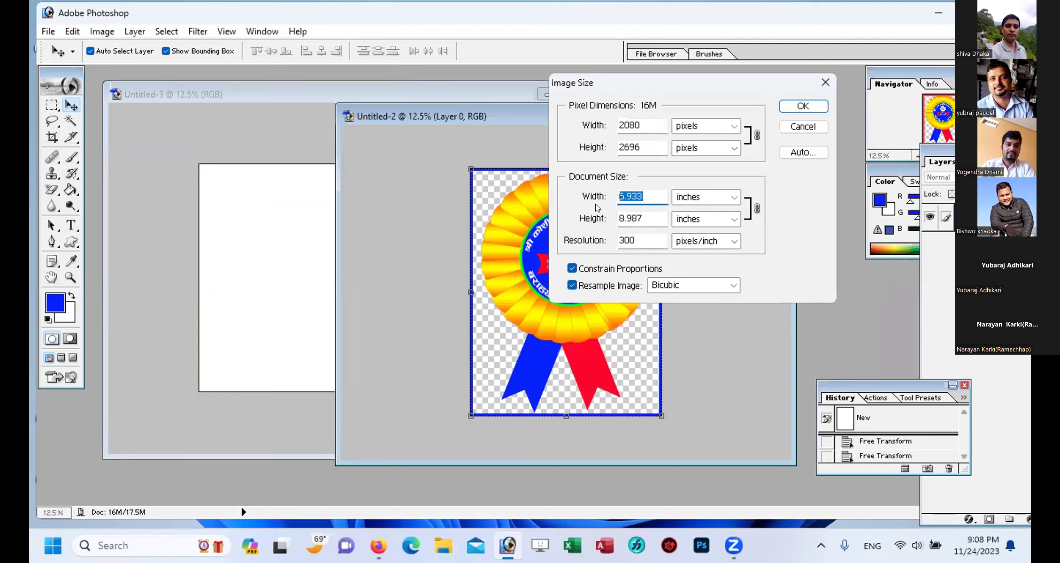
{"action": "type", "text": "3.5"}
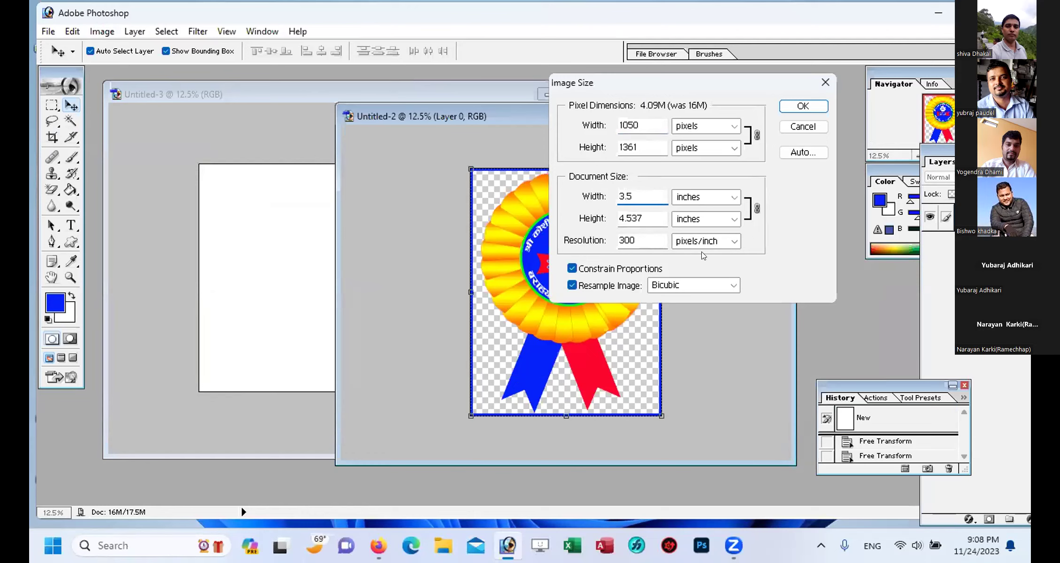
{"action": "left_click", "coordinate": [803, 106]}
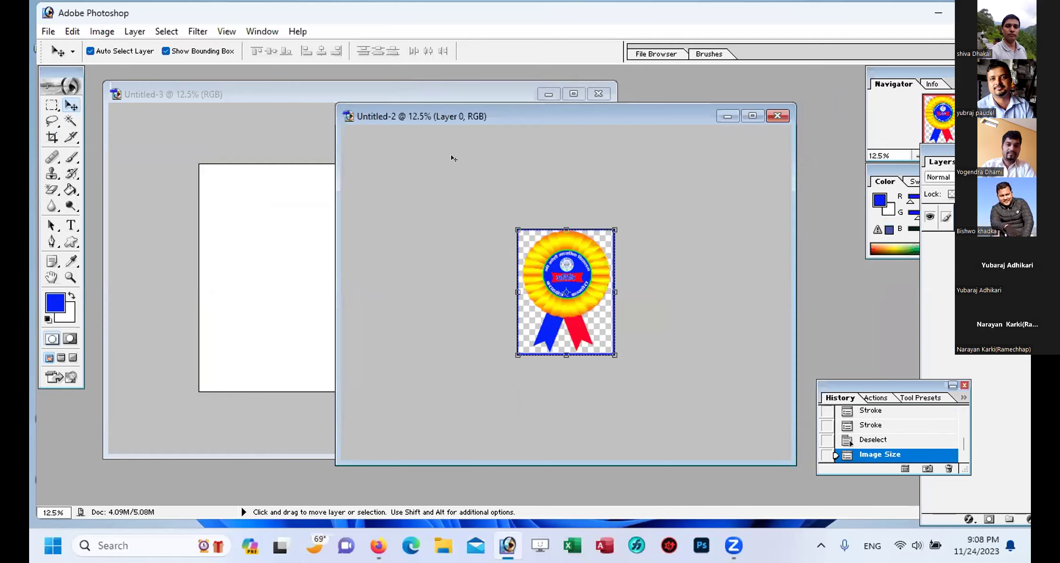
Step: Copy the resized badge onto the blank landscape page's upper-left corner and scale it to 73.4%
{"action": "left_click_drag", "start_coordinate": [419, 118], "coordinate": [507, 108]}
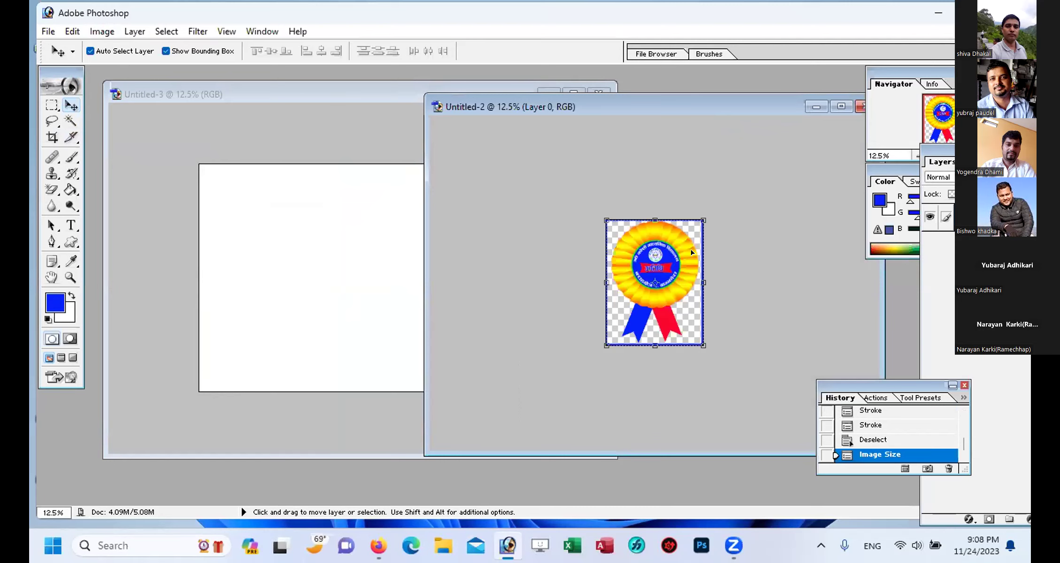
{"action": "left_click_drag", "start_coordinate": [654, 281], "coordinate": [261, 191]}
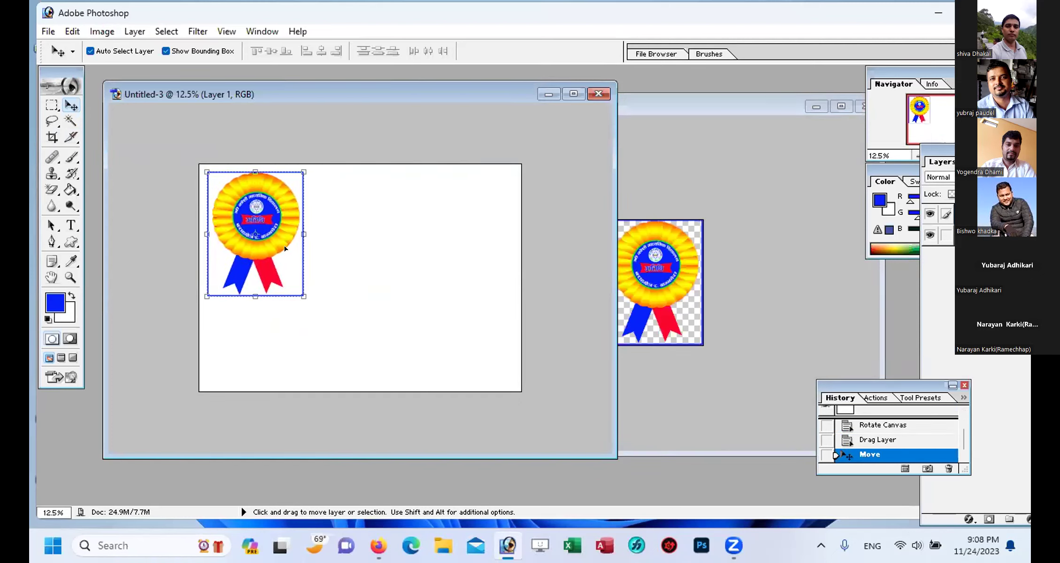
{"action": "left_click_drag", "start_coordinate": [301, 291], "coordinate": [275, 259]}
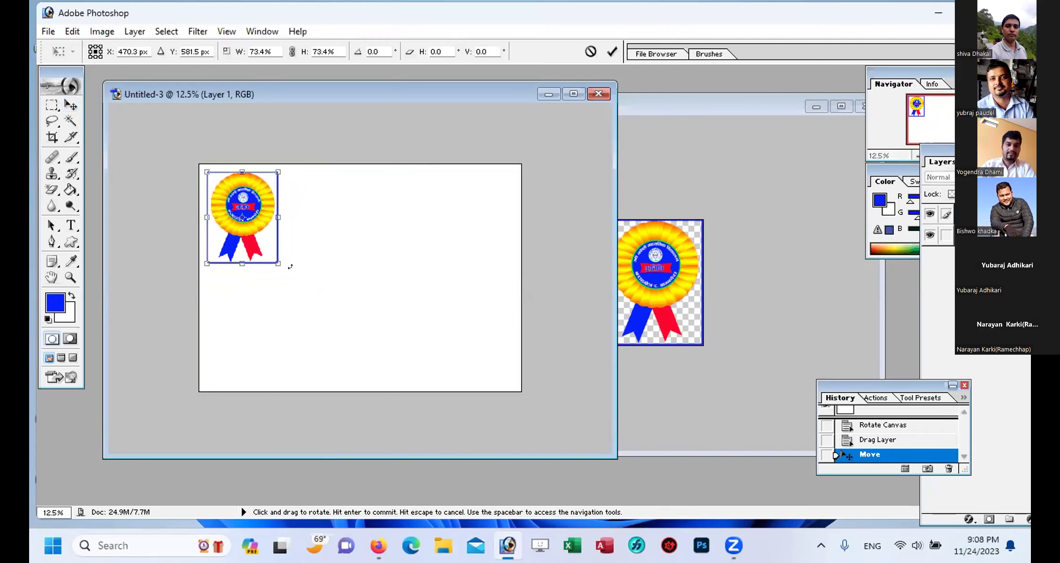
{"action": "key", "text": "Return"}
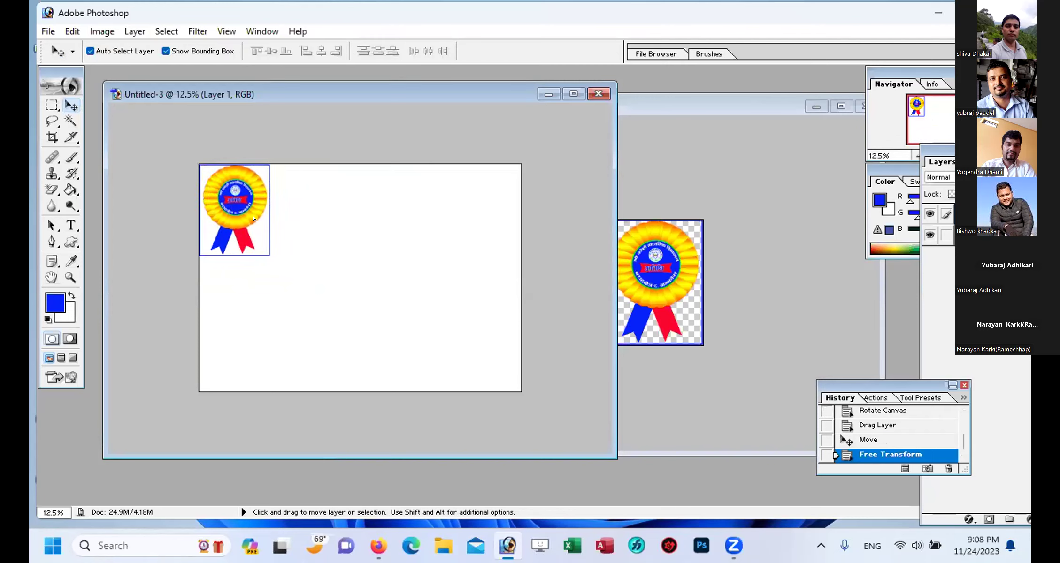
Step: Duplicate the badge into a row of four across the page and merge the four into one layer
{"action": "left_click_drag", "start_coordinate": [249, 219], "coordinate": [487, 243]}
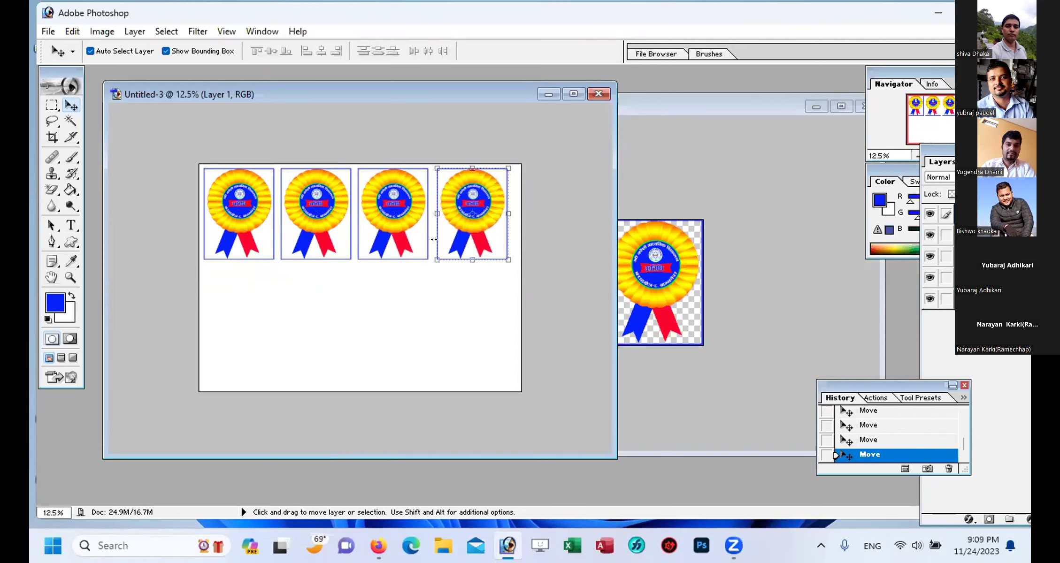
{"action": "left_click", "coordinate": [384, 240], "text": "shift"}
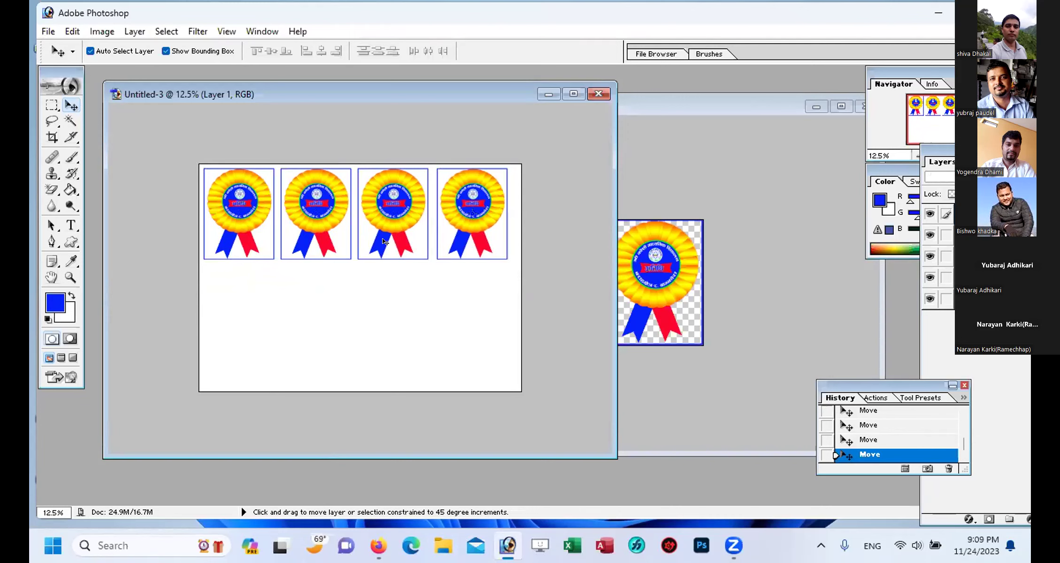
{"action": "left_click", "coordinate": [314, 228], "text": "shift"}
{"action": "left_click", "coordinate": [247, 219], "text": "shift"}
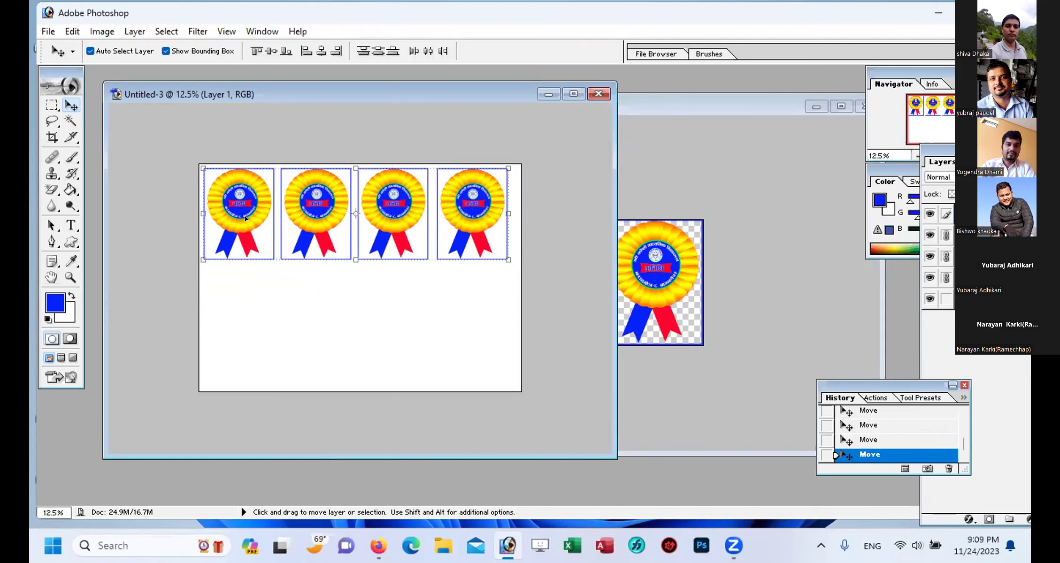
{"action": "key", "text": "ctrl+e"}
Step: Place a copy of the merged badge row below the original and nudge the upper row slightly down
{"action": "key", "text": "alt"}
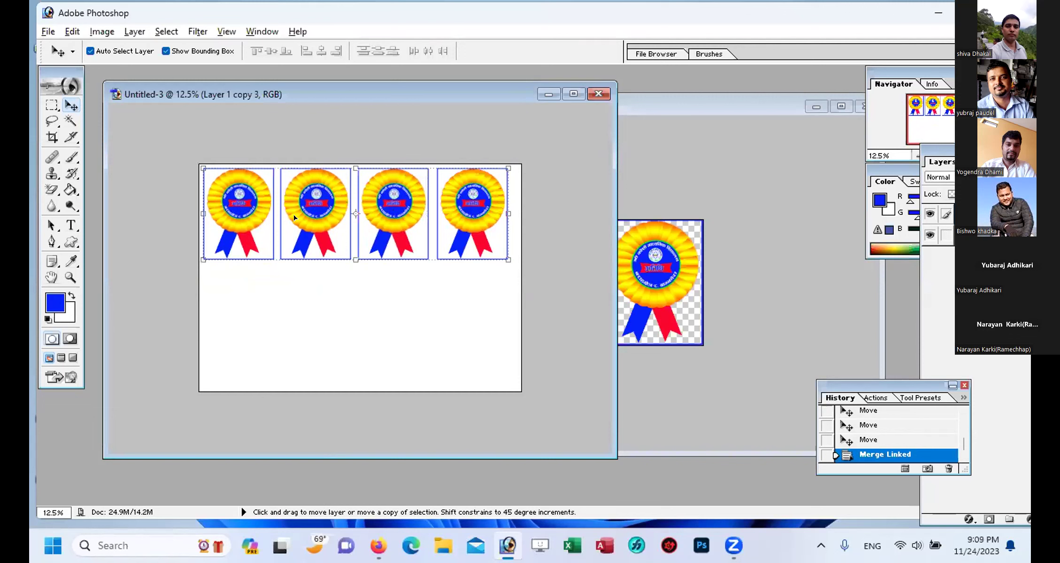
{"action": "left_click_drag", "start_coordinate": [289, 202], "coordinate": [326, 325]}
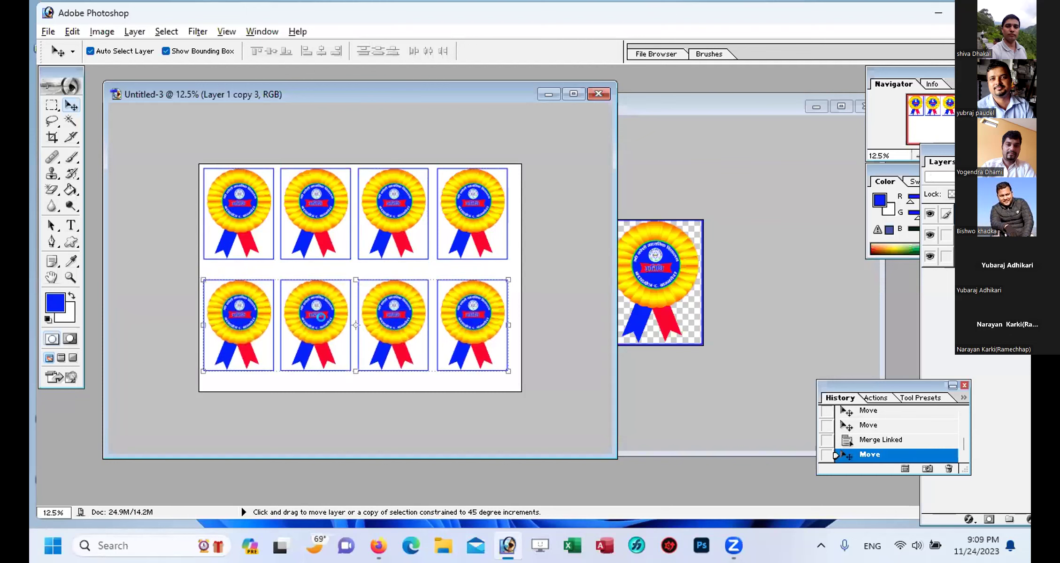
{"action": "left_click", "coordinate": [409, 238]}
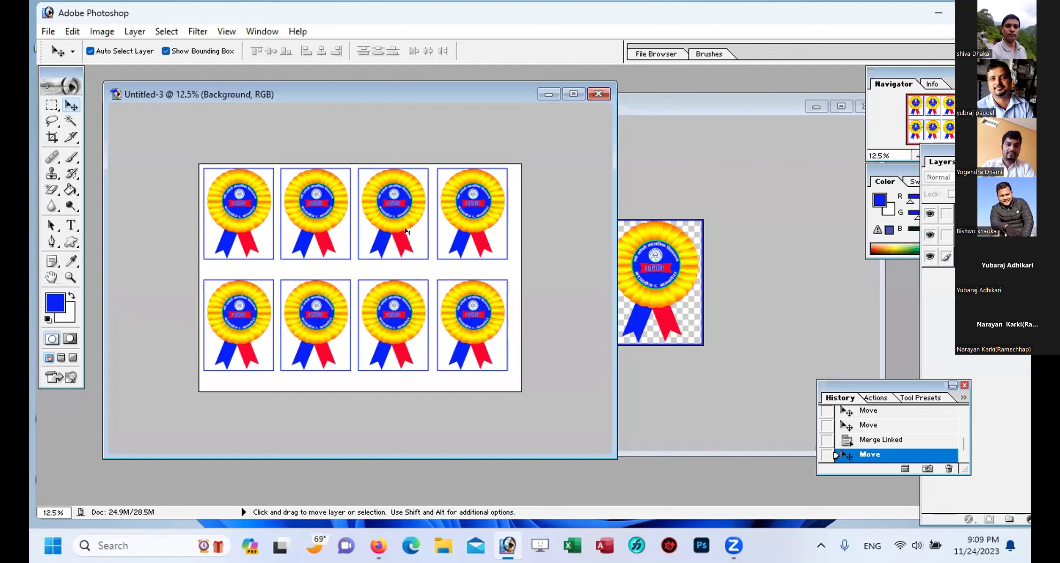
{"action": "left_click", "coordinate": [389, 227]}
{"action": "key", "text": "shift+Down"}
{"action": "key", "text": "shift+Down"}
{"action": "key", "text": "shift+Down"}
{"action": "key", "text": "shift+Down"}
{"action": "key", "text": "shift+Down"}
{"action": "key", "text": "shift+Down"}
{"action": "key", "text": "shift+Down"}
{"action": "key", "text": "shift+Down"}
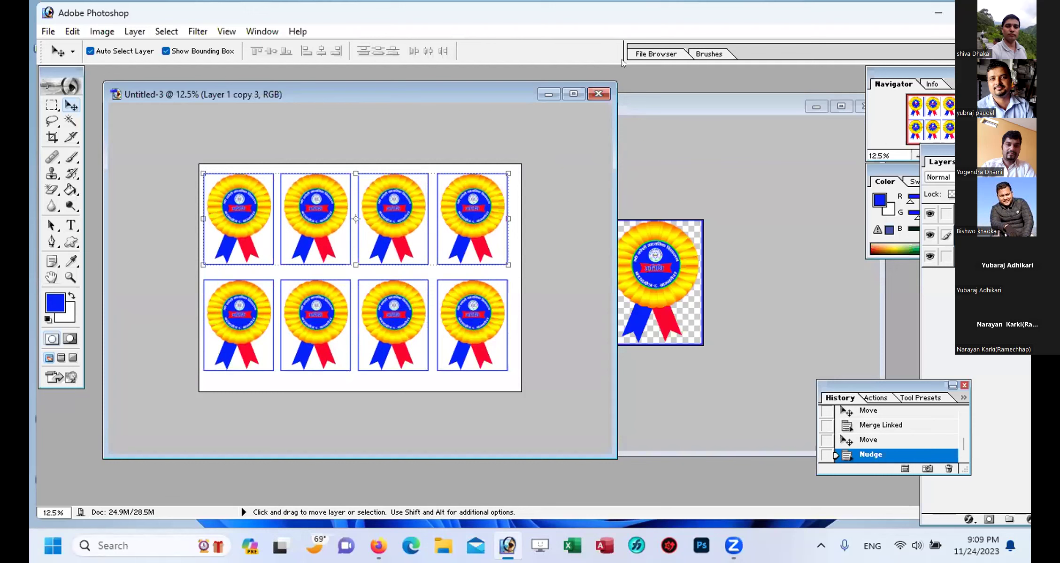
Step: Save the single badge document as Untitled-2 in Photoshop format in the desktop's Certificate M folder
{"action": "left_click", "coordinate": [710, 122]}
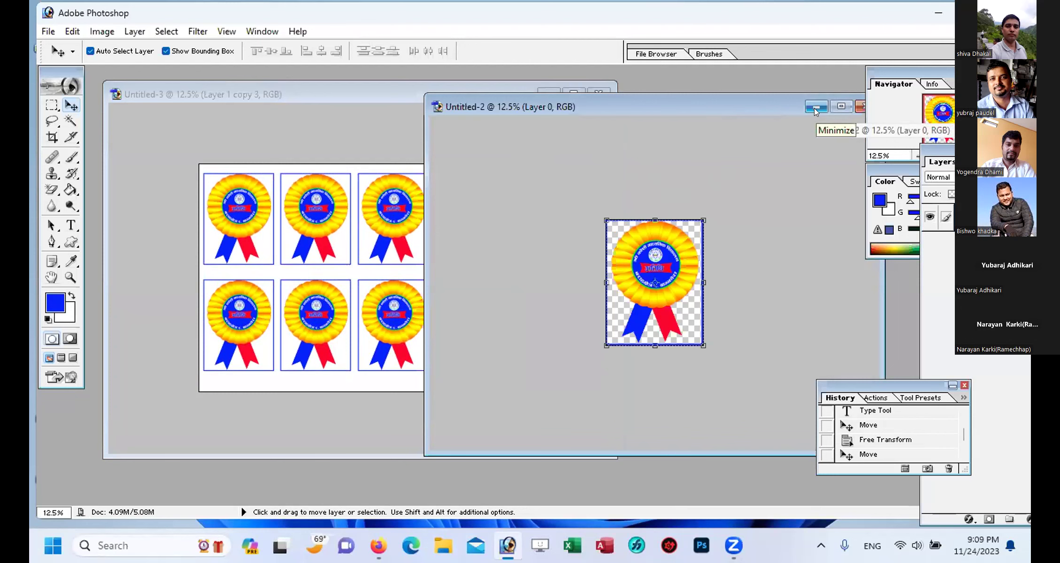
{"action": "key", "text": "ctrl+s"}
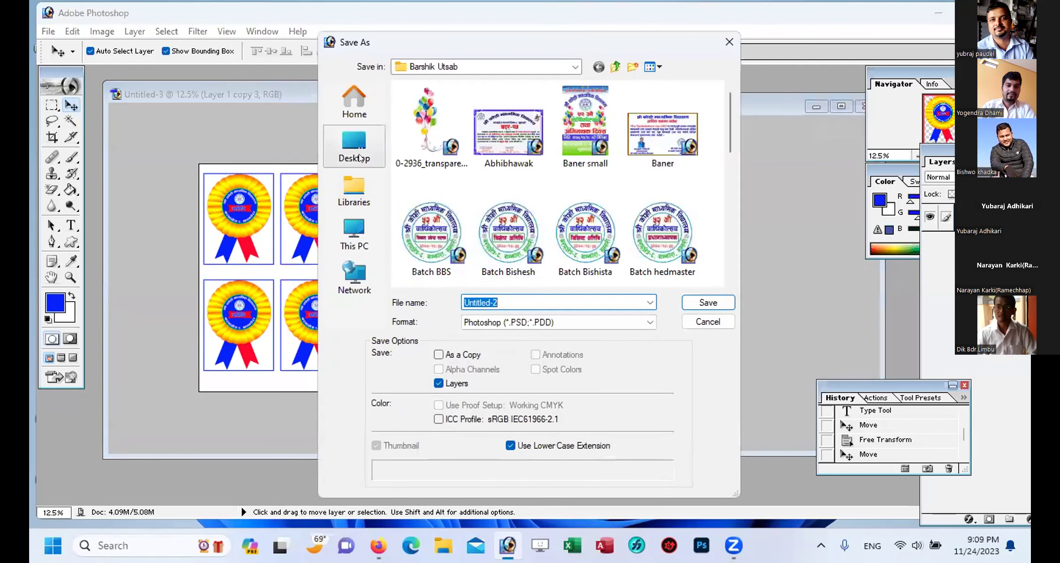
{"action": "left_click", "coordinate": [360, 158]}
{"action": "scroll", "coordinate": [513, 191], "scroll_direction": "down", "scroll_amount": 5}
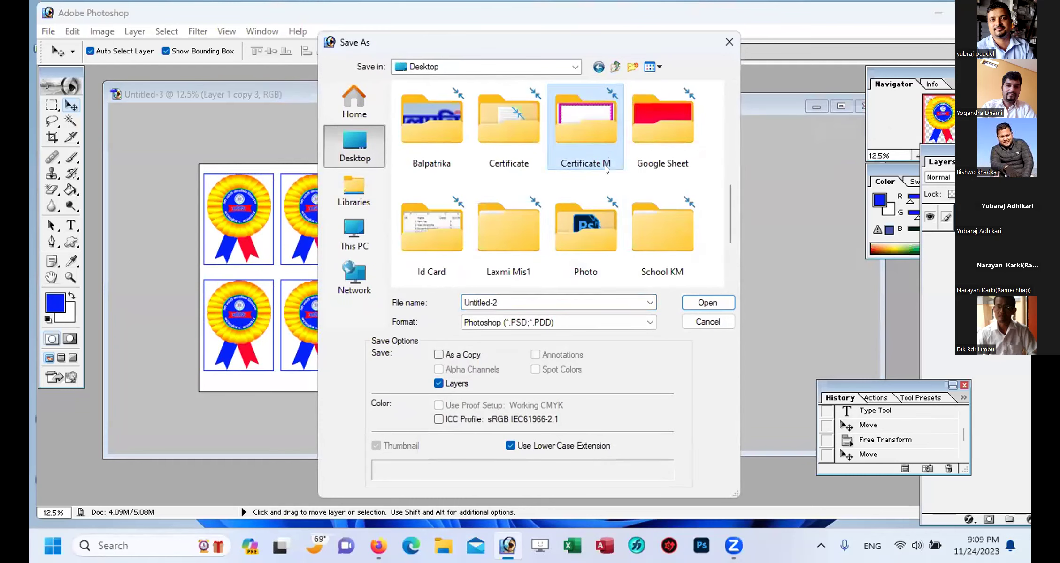
{"action": "double_click", "coordinate": [584, 141]}
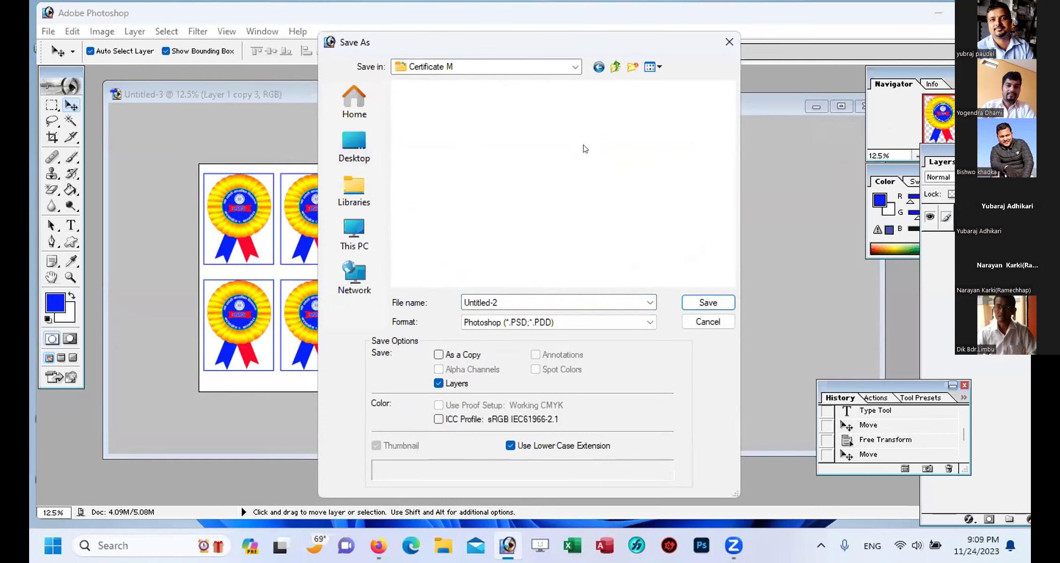
{"action": "left_click", "coordinate": [713, 303]}
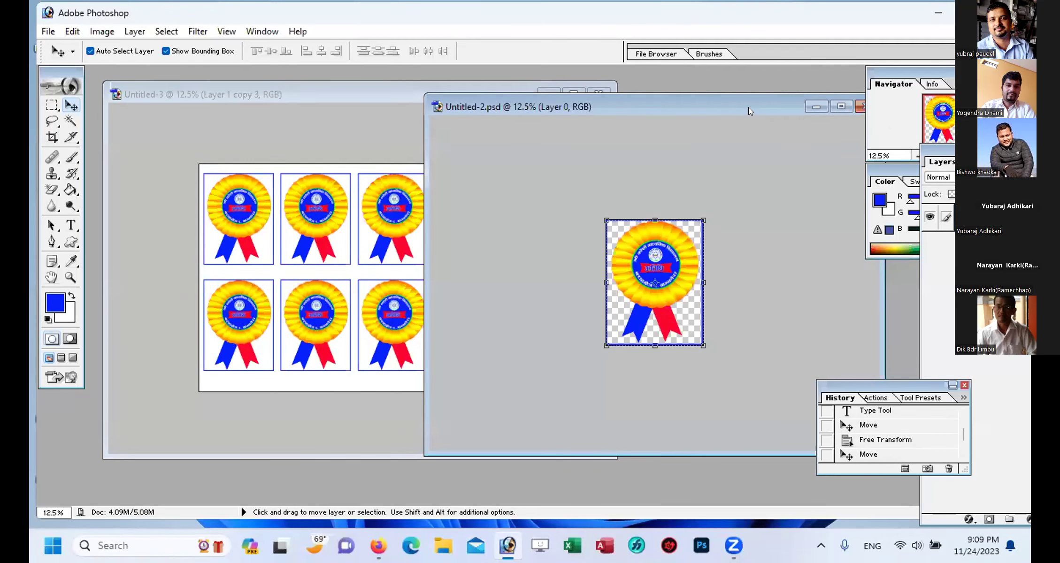
Step: Close the single badge document and the eight-badge page, discarding the page's changes
{"action": "left_click_drag", "start_coordinate": [747, 111], "coordinate": [632, 126]}
{"action": "left_click", "coordinate": [751, 122]}
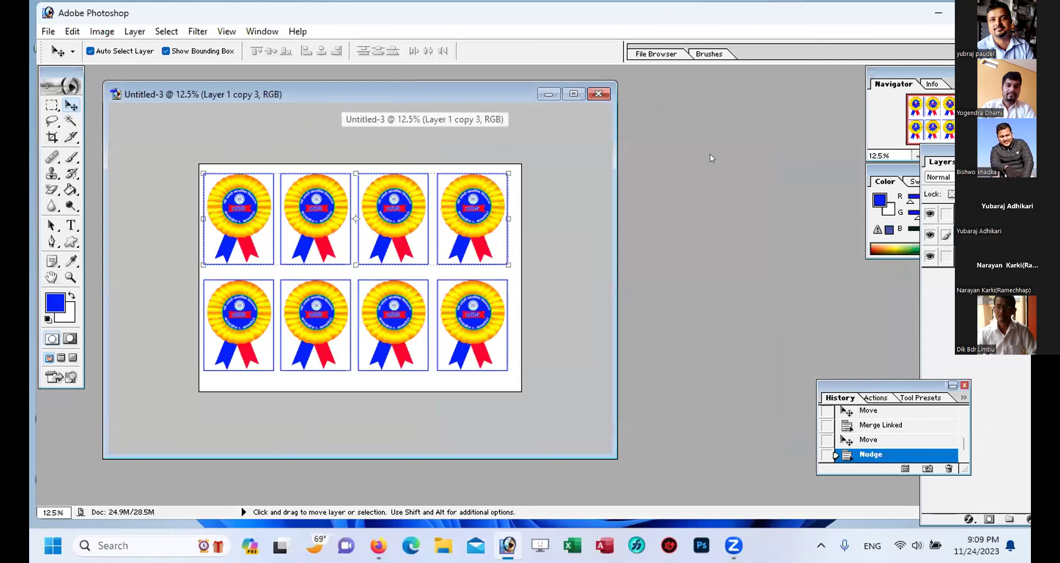
{"action": "left_click_drag", "start_coordinate": [340, 100], "coordinate": [479, 182]}
{"action": "left_click", "coordinate": [738, 176]}
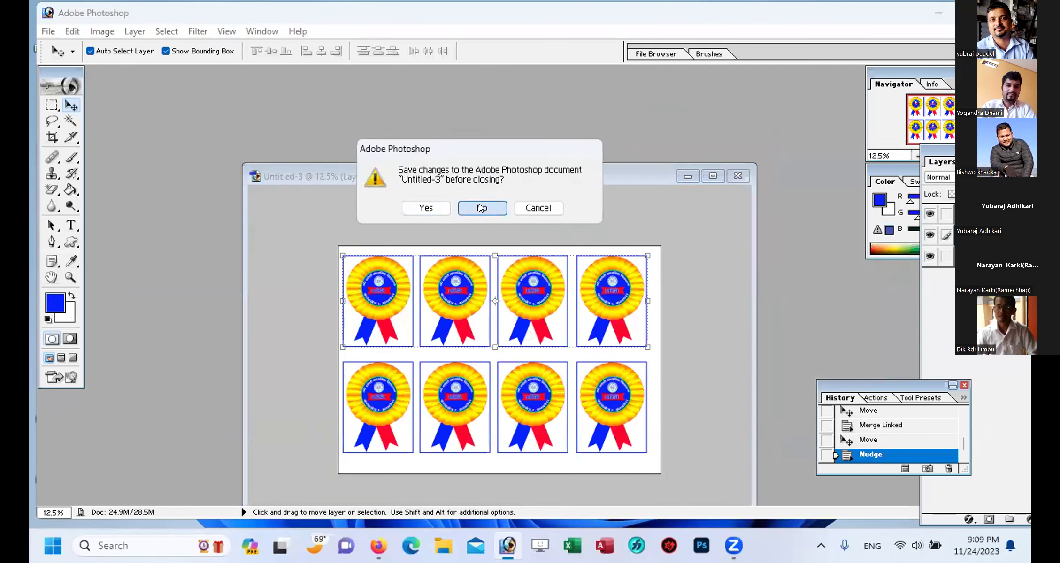
{"action": "left_click", "coordinate": [481, 208]}
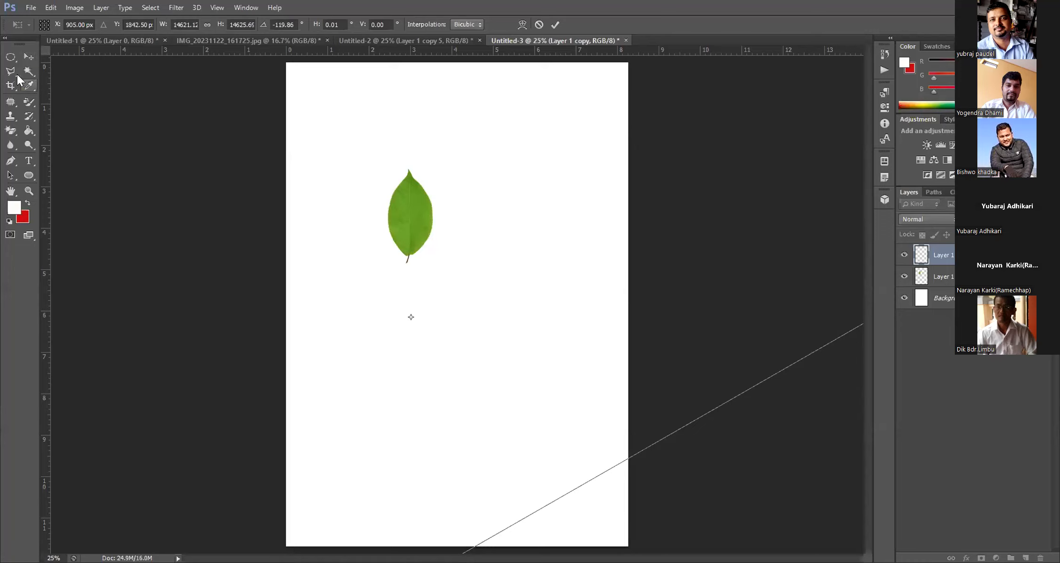
Step: Try to apply the pending transformation to the copied leaf layer
{"action": "left_click", "coordinate": [29, 54]}
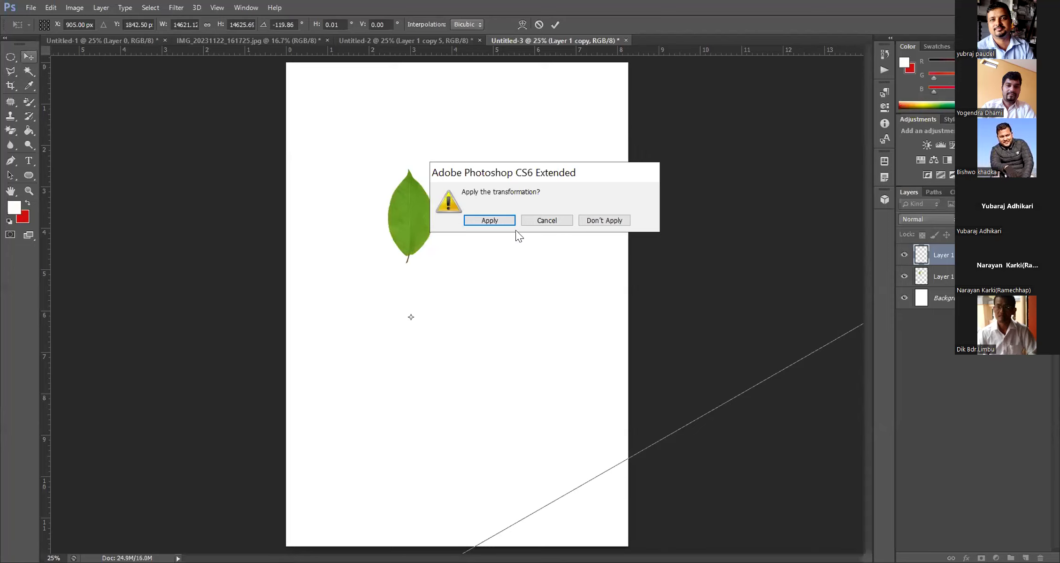
{"action": "left_click", "coordinate": [490, 221]}
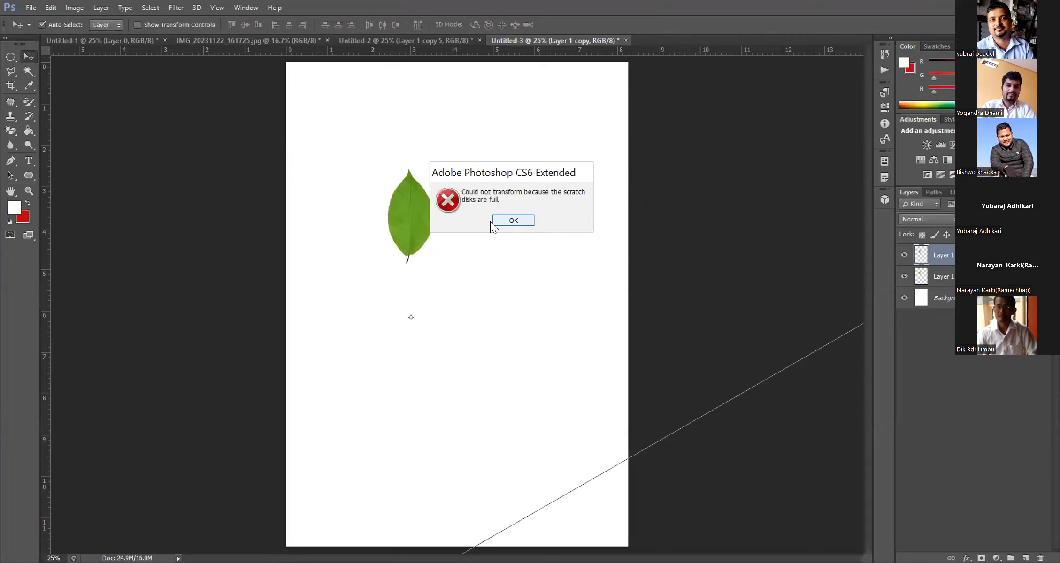
{"action": "left_click", "coordinate": [503, 221]}
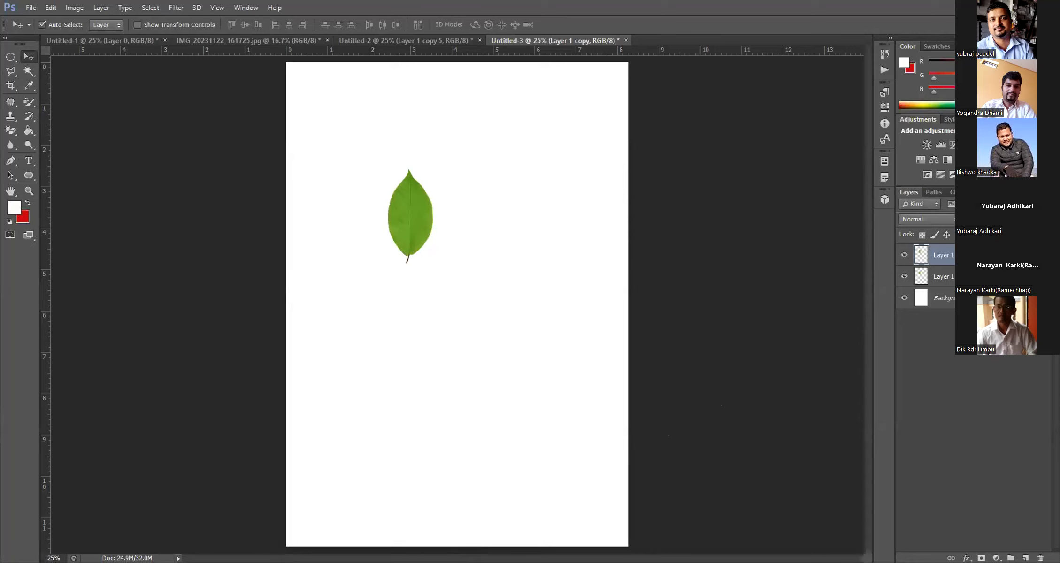
Step: Delete the Layer 1 copy leaf layer and enable Show Transform Controls for the Move tool
{"action": "right_click", "coordinate": [980, 255]}
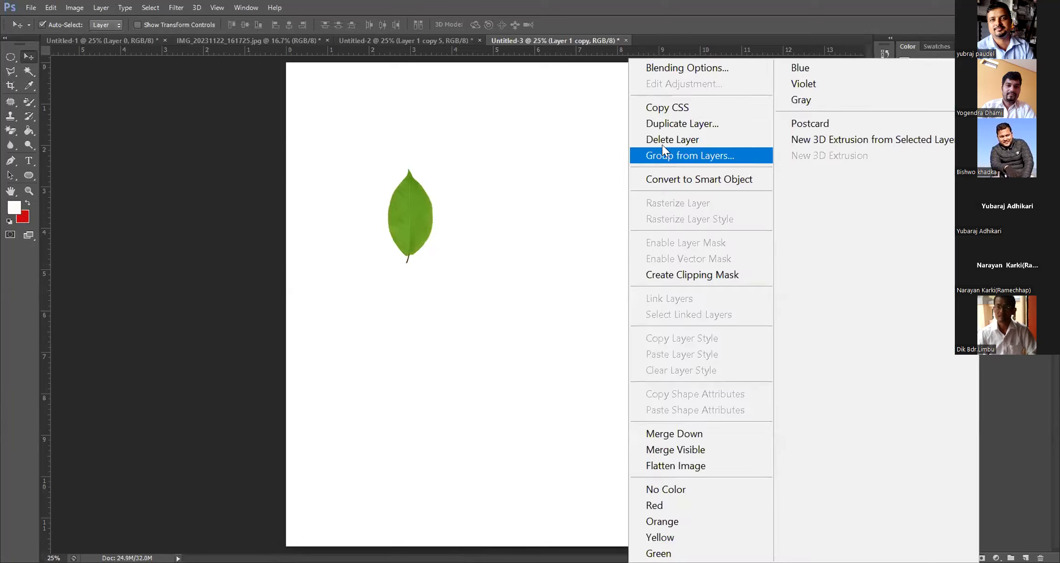
{"action": "key", "text": "Return"}
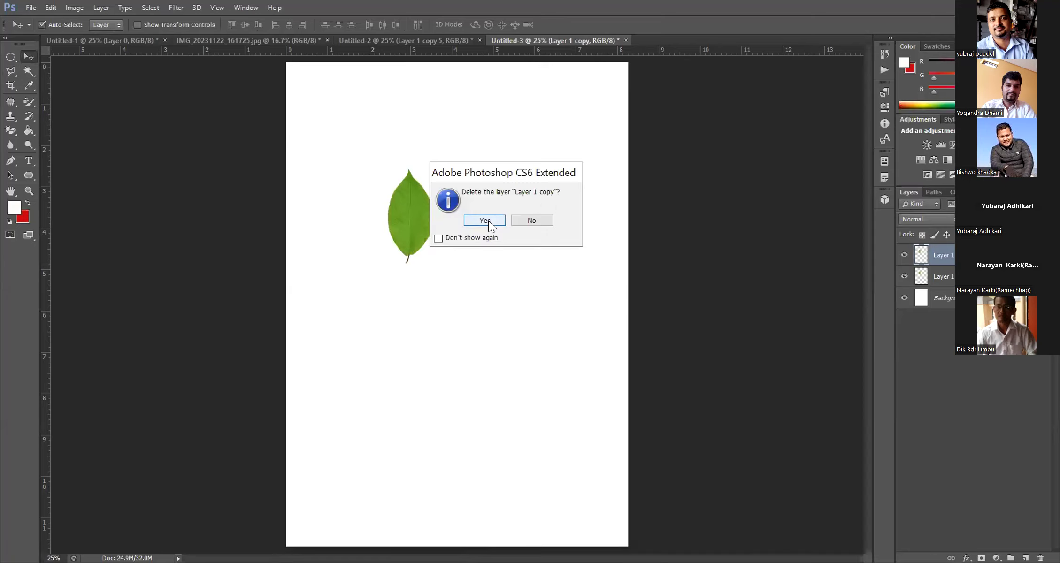
{"action": "left_click", "coordinate": [488, 220]}
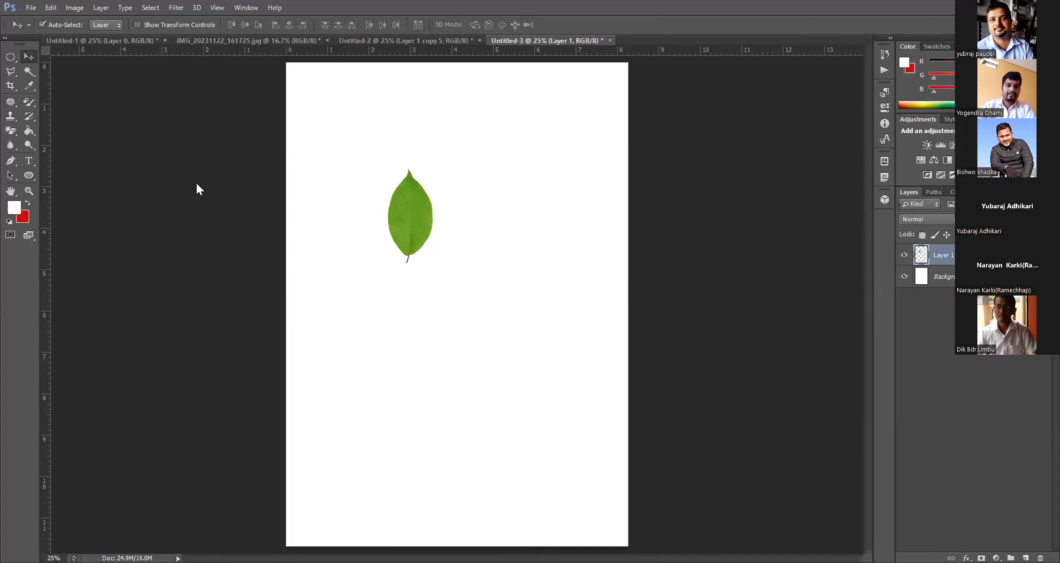
{"action": "left_click", "coordinate": [137, 25]}
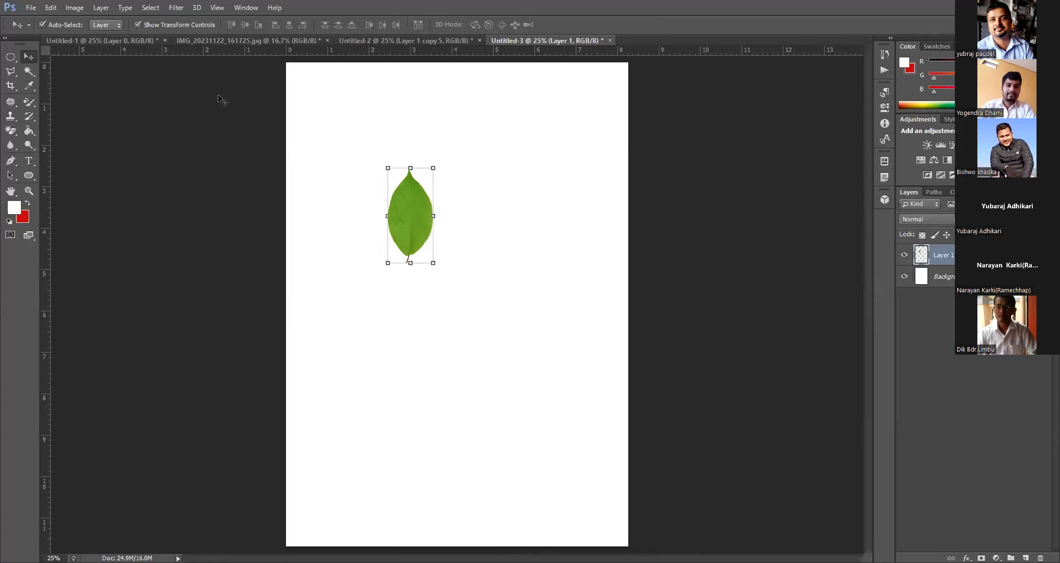